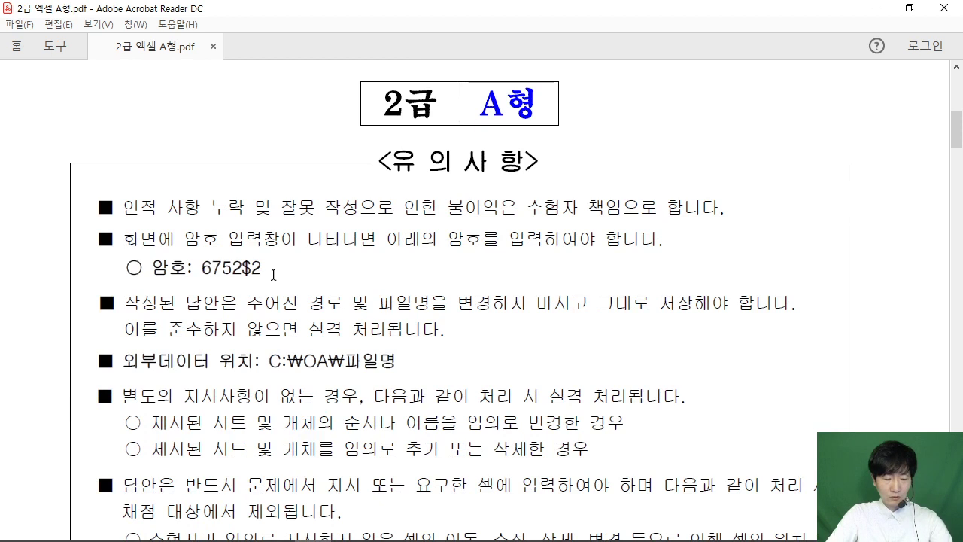
Step: Copy the workbook password given in the exam notice of the PDF
mouse_move(195, 247)
left_mouse_down()
mouse_move(240, 283)
mouse_move(422, 277)
left_mouse_up()
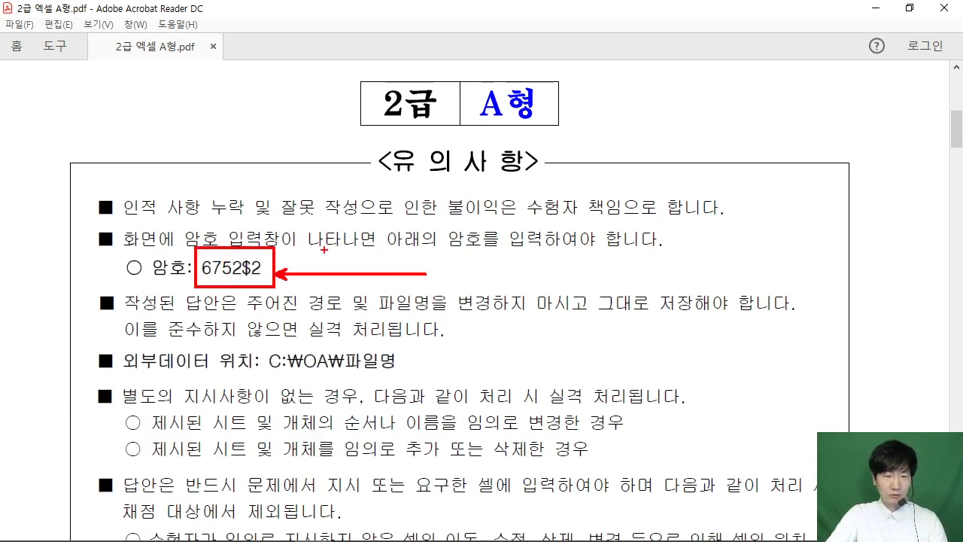
key("Escape")
left_click_drag(202, 269, 260, 271)
right_click(255, 271)
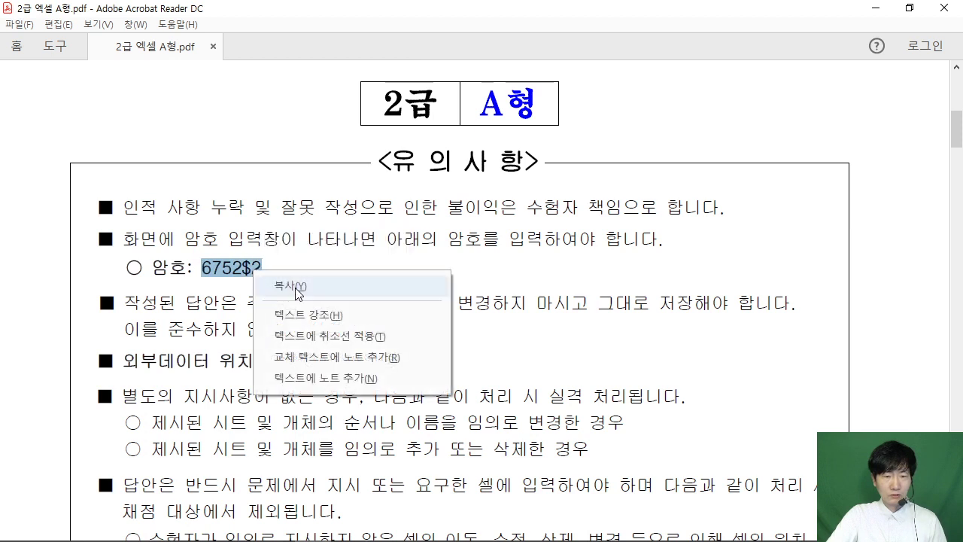
left_click(297, 286)
left_click(369, 304)
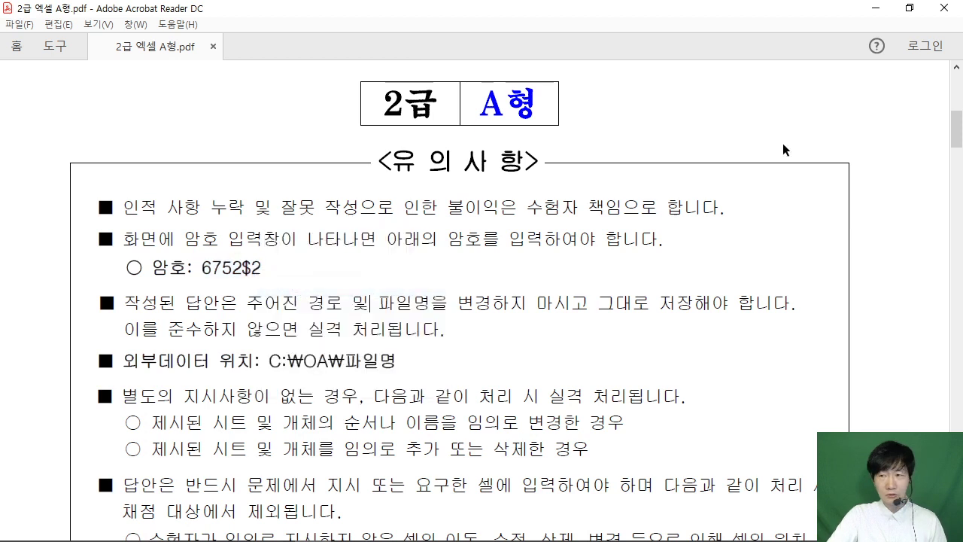
Step: Open 2급 A형 소스.xlsm from the desktop in Excel and paste the copied workbook password to unlock it
left_click(876, 12)
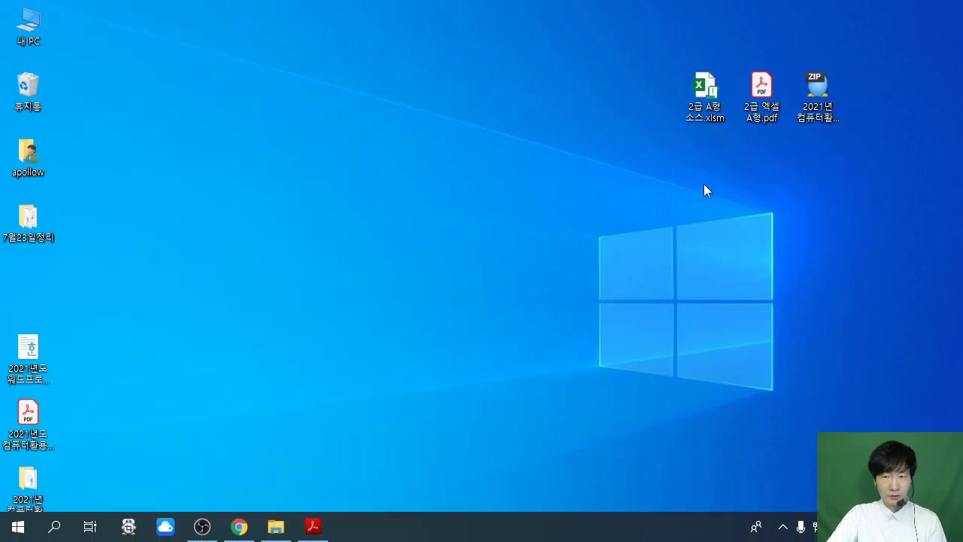
double_click(703, 104)
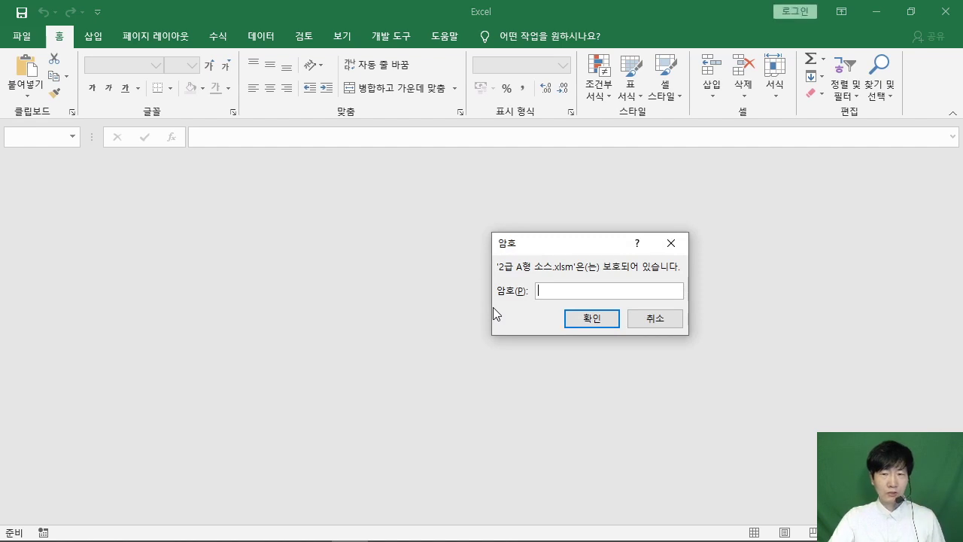
left_click_drag(554, 244, 363, 128)
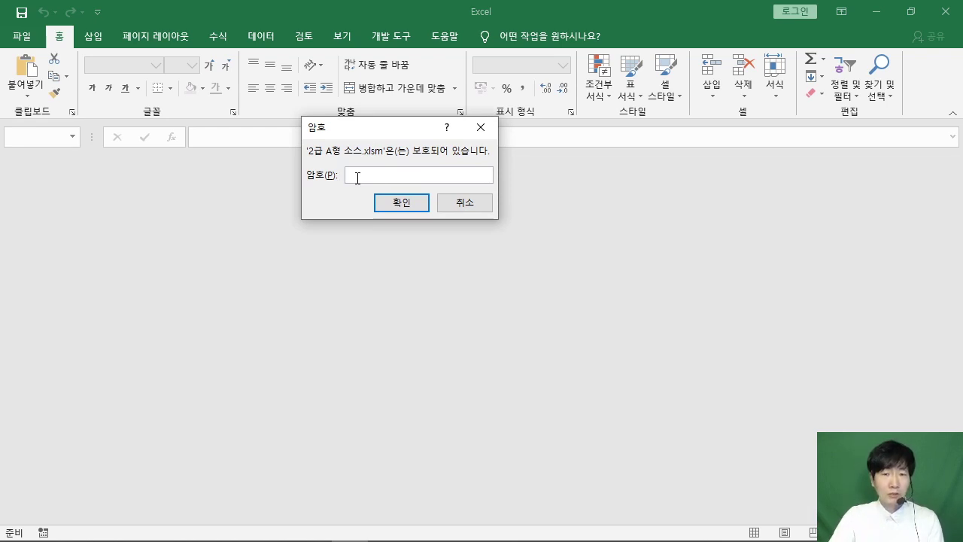
right_click(358, 178)
left_click(399, 220)
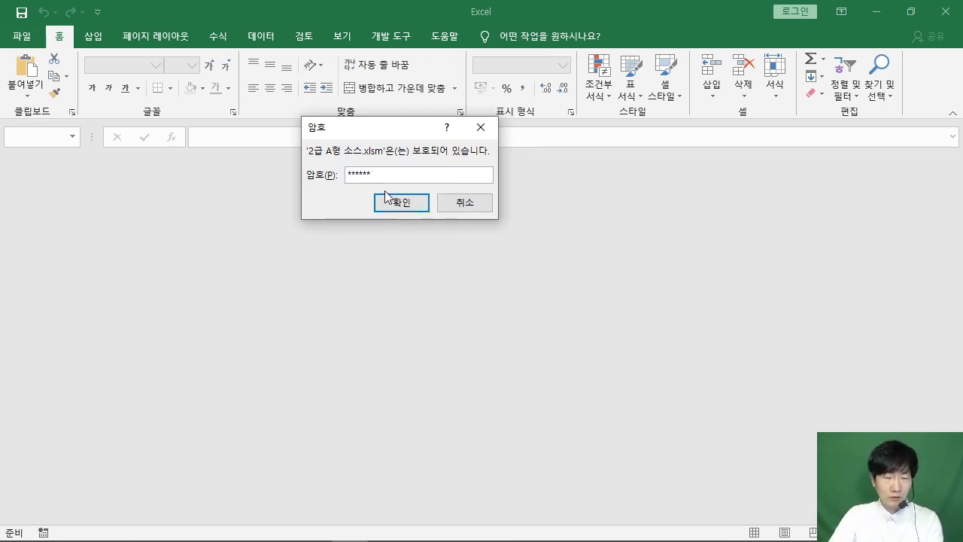
key("Return")
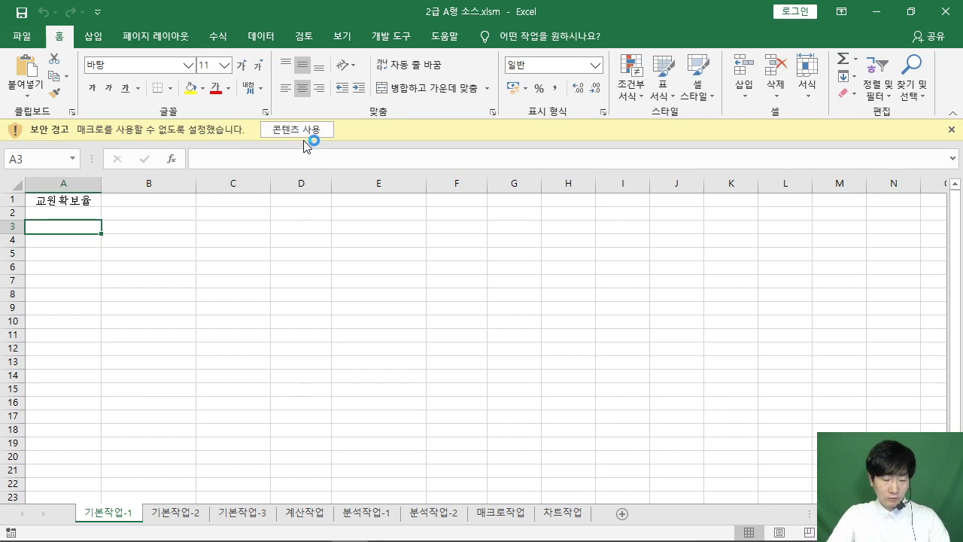
Step: Enable the blocked macro content in the workbook
mouse_move(262, 116)
left_mouse_down()
mouse_move(340, 141)
mouse_move(419, 246)
left_mouse_up()
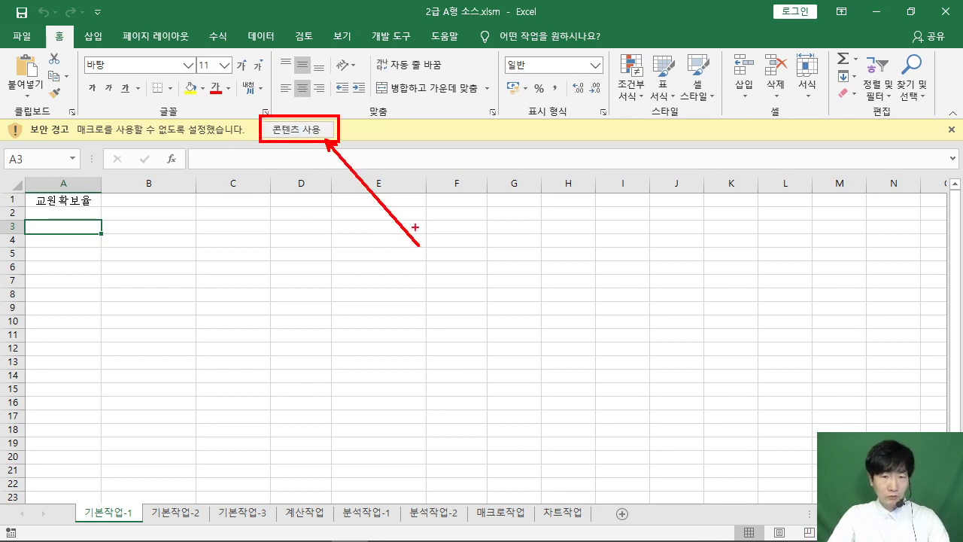
key("Escape")
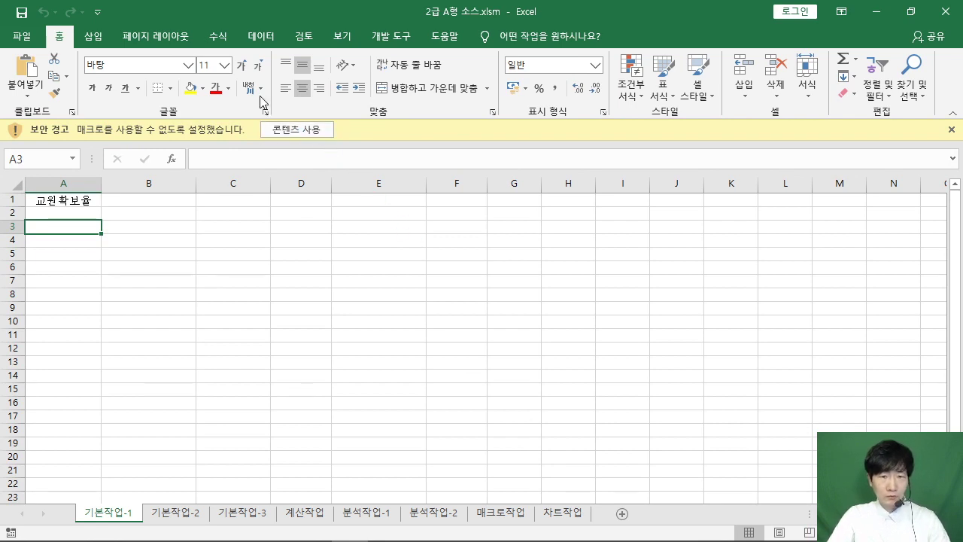
left_click(299, 131)
left_click(338, 245)
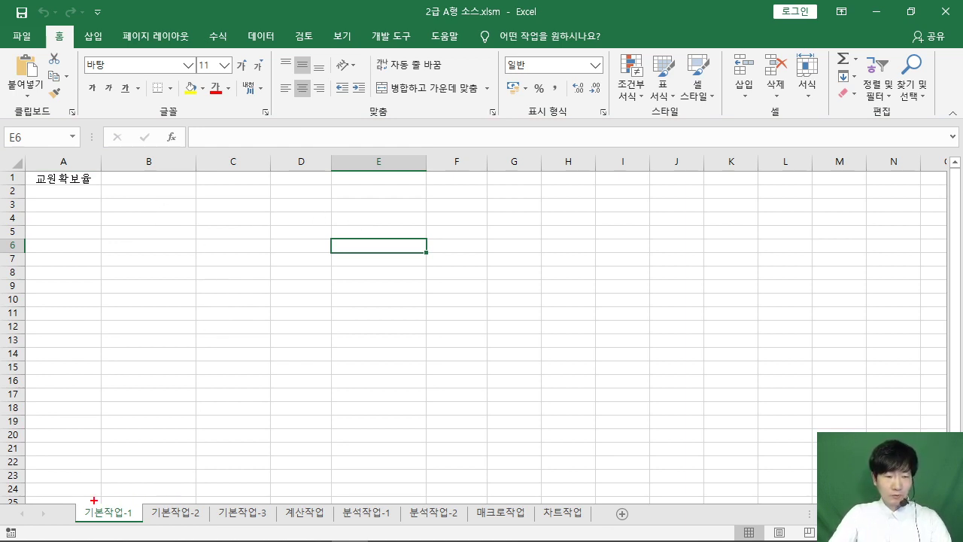
mouse_move(69, 492)
left_mouse_down()
mouse_move(309, 540)
mouse_move(604, 528)
left_mouse_up()
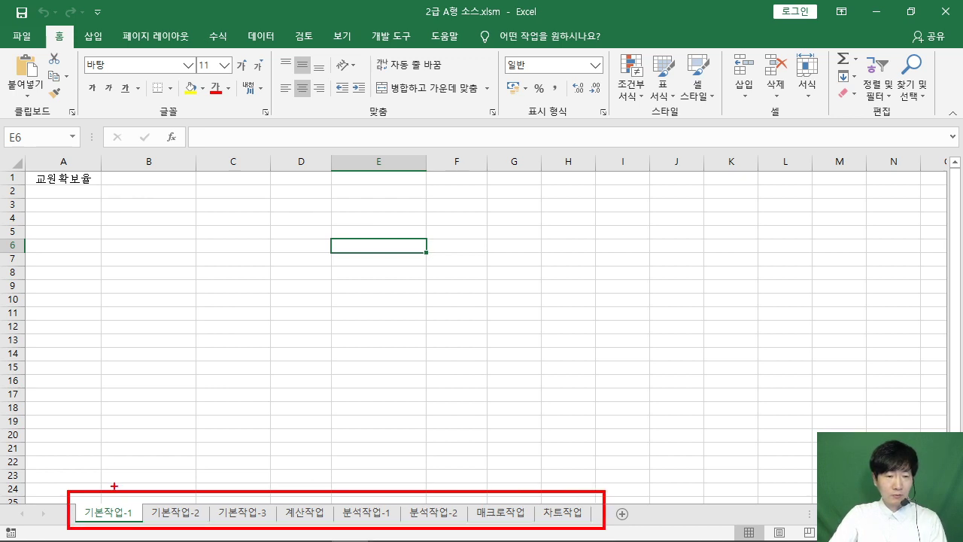
left_click_drag(104, 497, 118, 423)
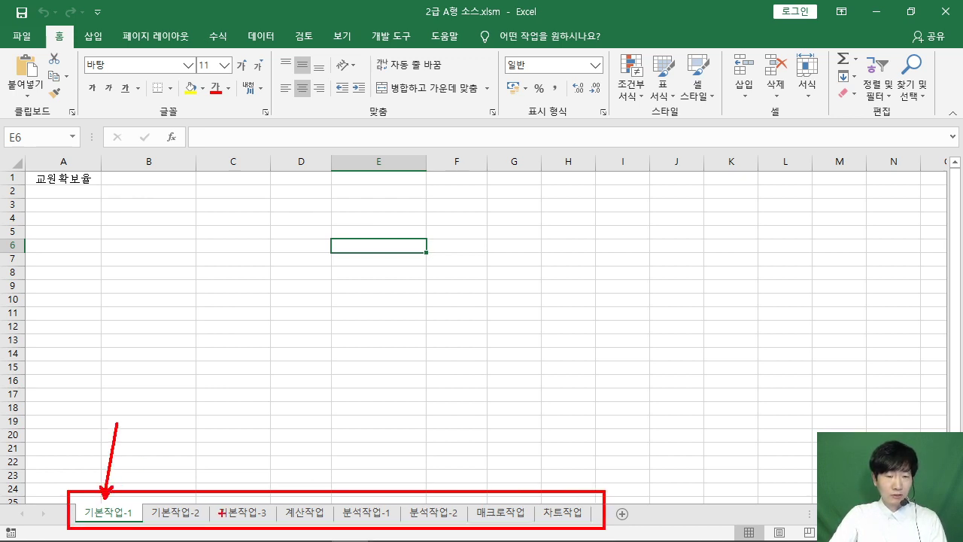
left_click_drag(177, 496, 168, 423)
left_click_drag(251, 502, 217, 415)
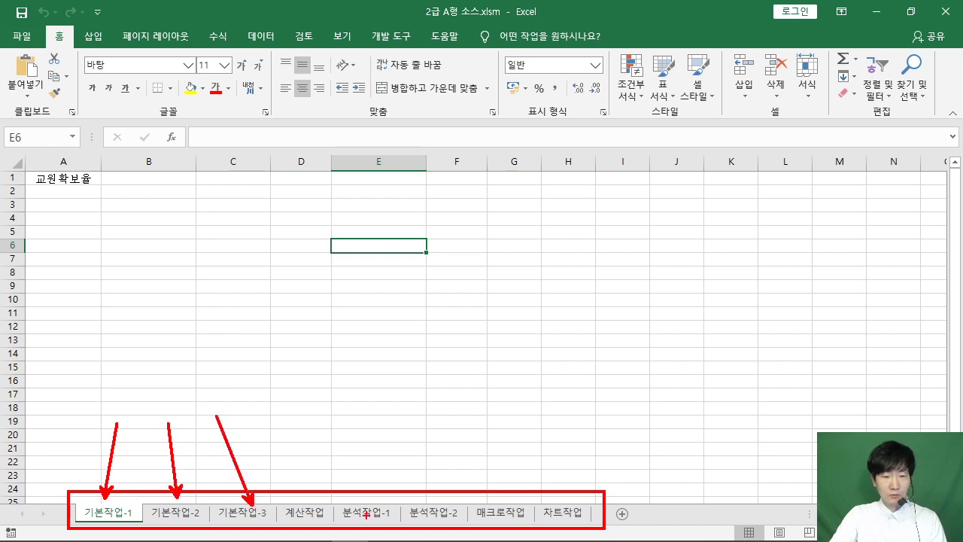
left_click_drag(307, 500, 332, 394)
left_click_drag(370, 501, 396, 410)
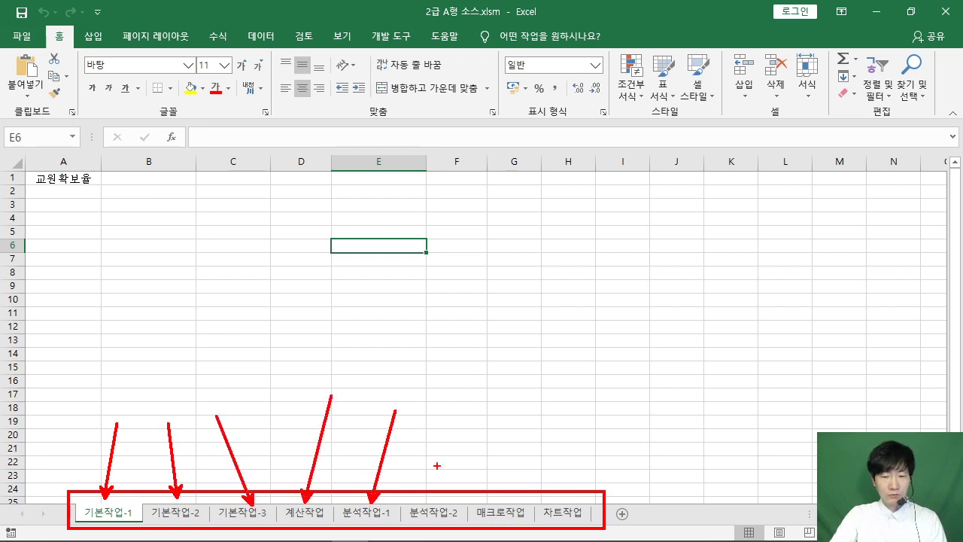
left_click_drag(447, 501, 435, 411)
left_click_drag(512, 503, 511, 422)
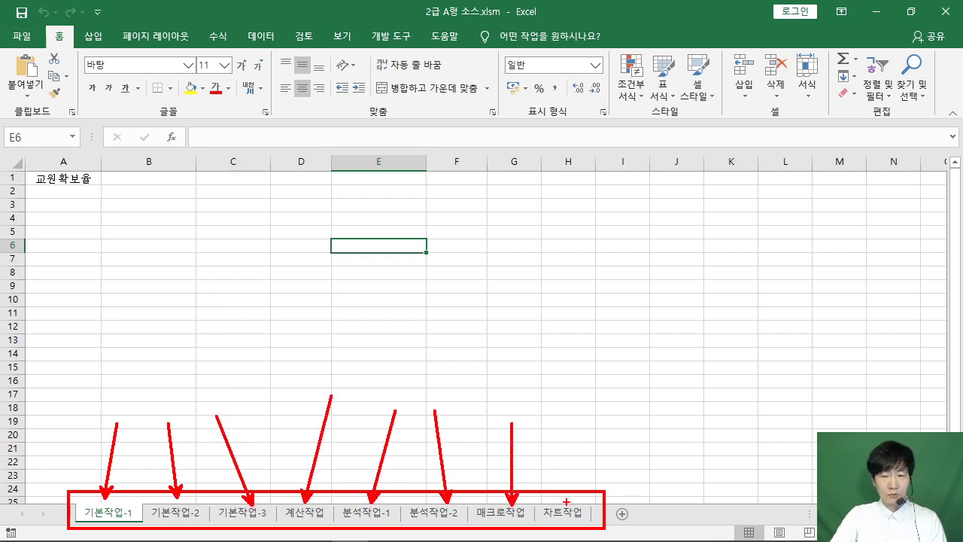
left_click_drag(567, 501, 566, 408)
mouse_move(437, 325)
left_mouse_down()
mouse_move(442, 309)
mouse_move(444, 322)
left_mouse_up()
left_click_drag(447, 319, 497, 322)
left_click_drag(502, 300, 518, 337)
left_click_drag(436, 337, 529, 336)
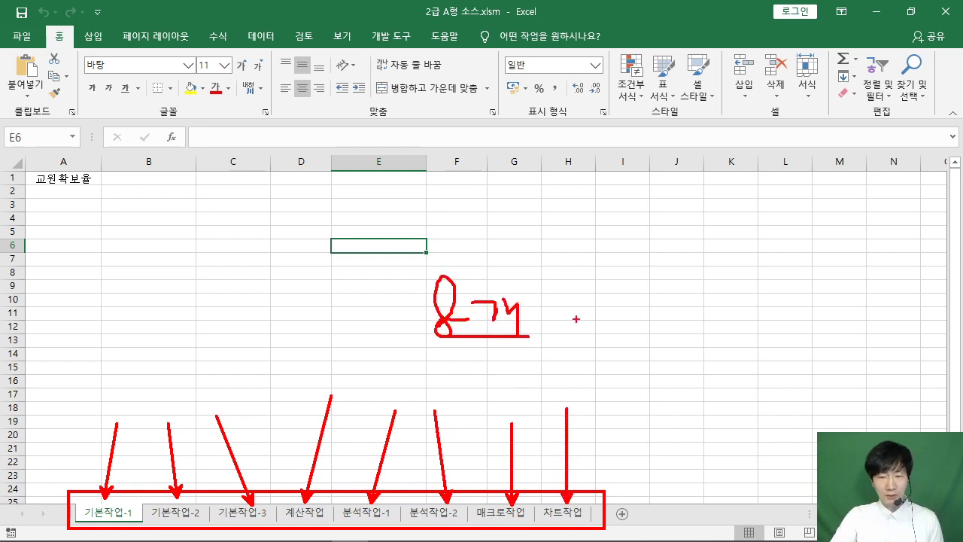
key("Escape")
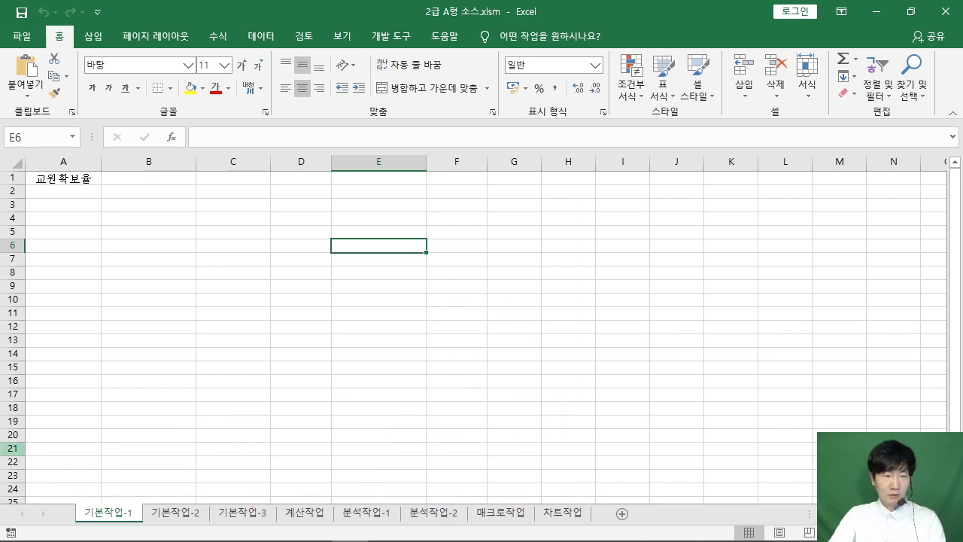
Step: Look through the worksheets from 기본작업-2 to 차트작업, and return to 기본작업-1
left_click(172, 518)
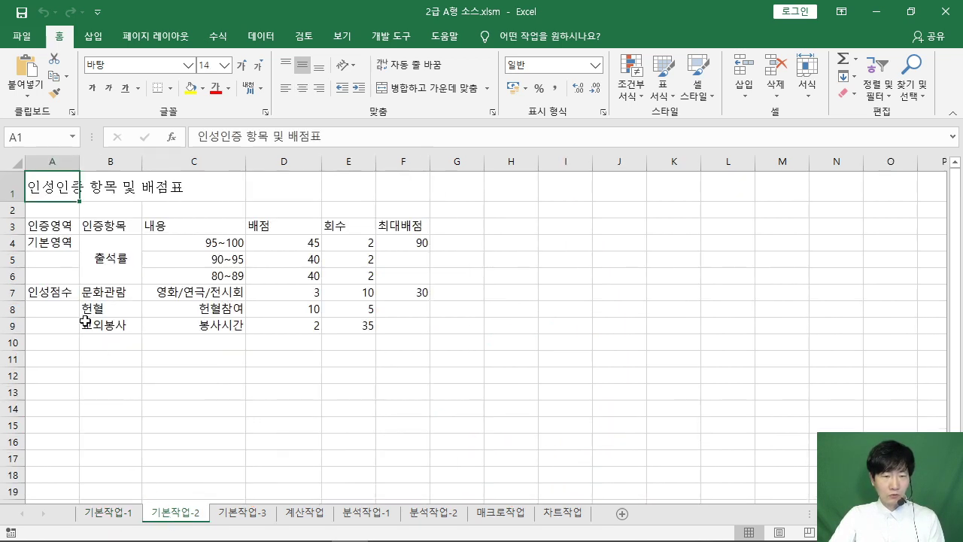
left_click(252, 515)
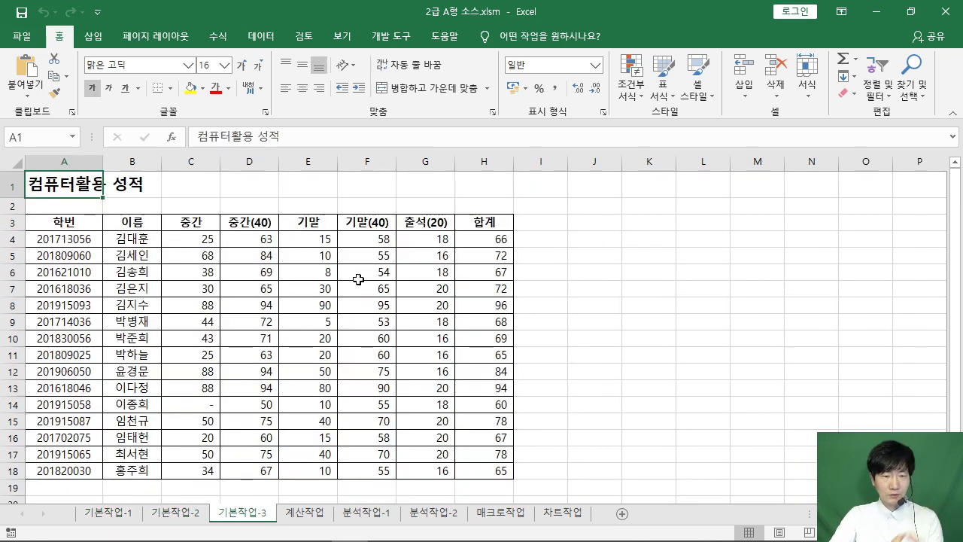
left_click(304, 516)
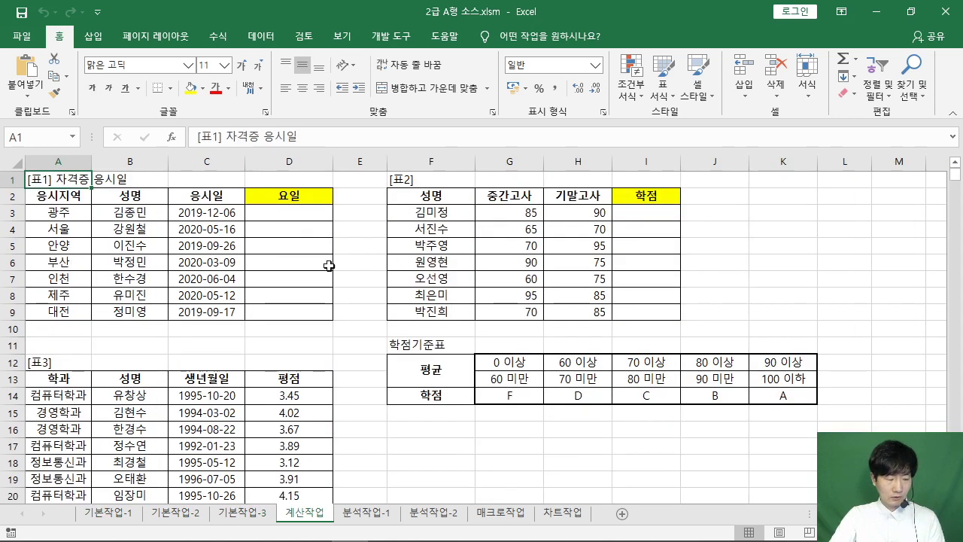
left_click(386, 518)
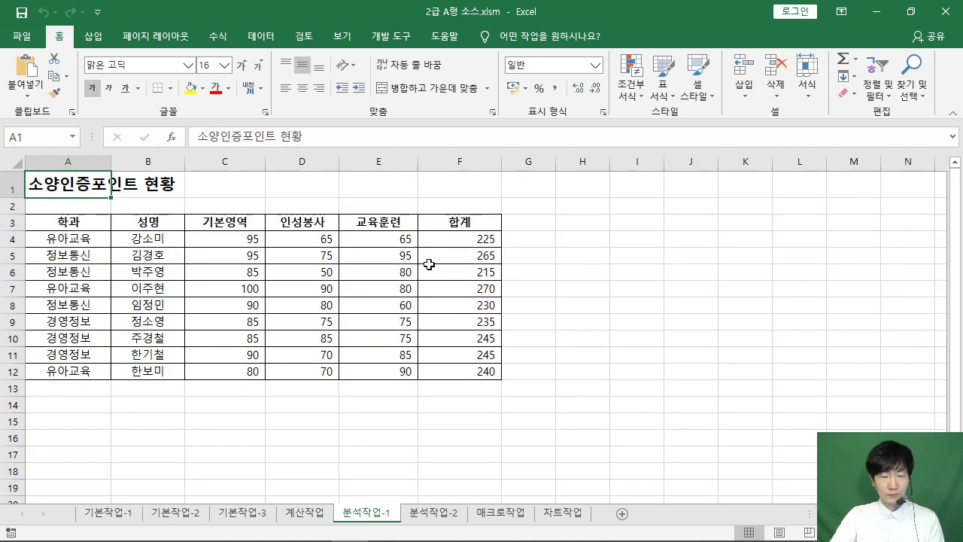
left_click(434, 515)
left_click(496, 515)
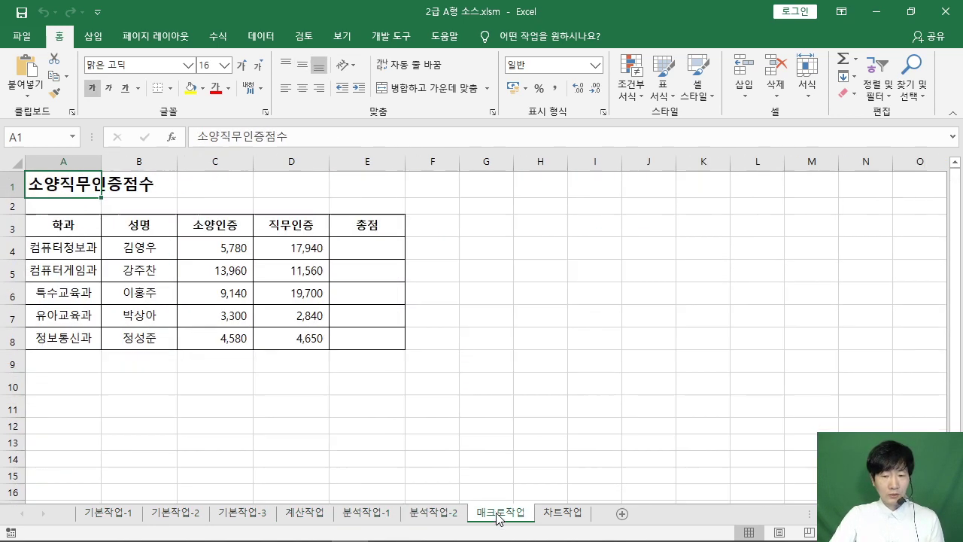
left_click(558, 514)
left_click(113, 516)
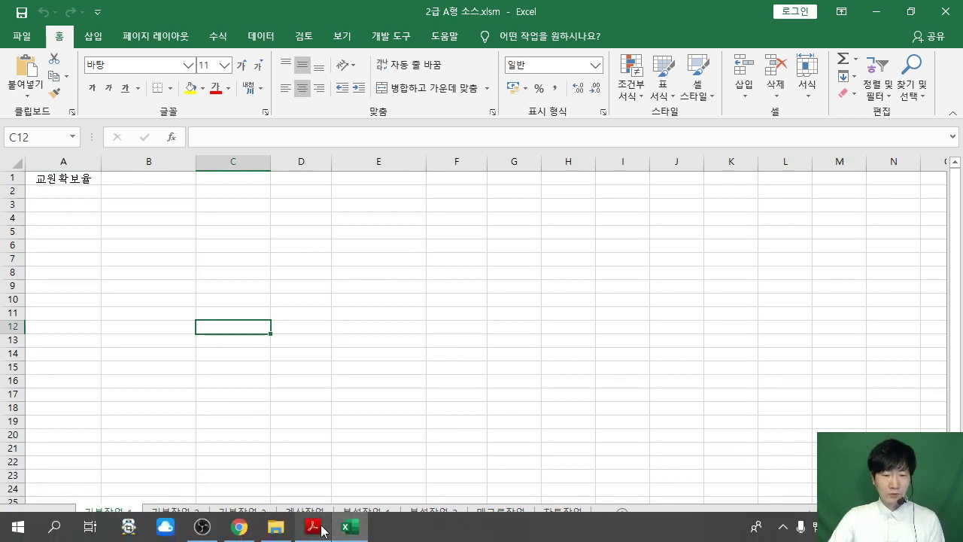
Step: Switch to the exam PDF in Acrobat Reader and examine the notice about the external data location
left_click(322, 531)
scroll(412, 352, "down", 3)
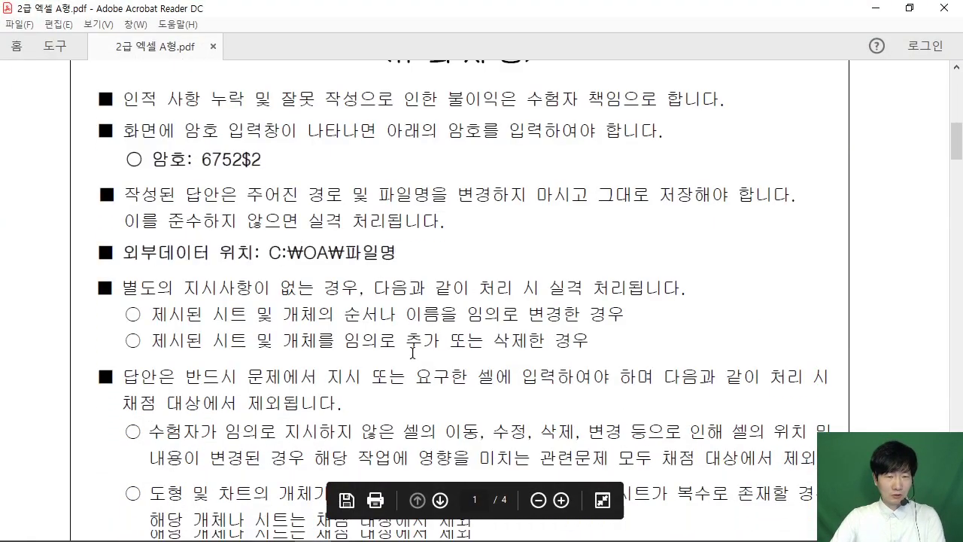
scroll(410, 353, "up", 5)
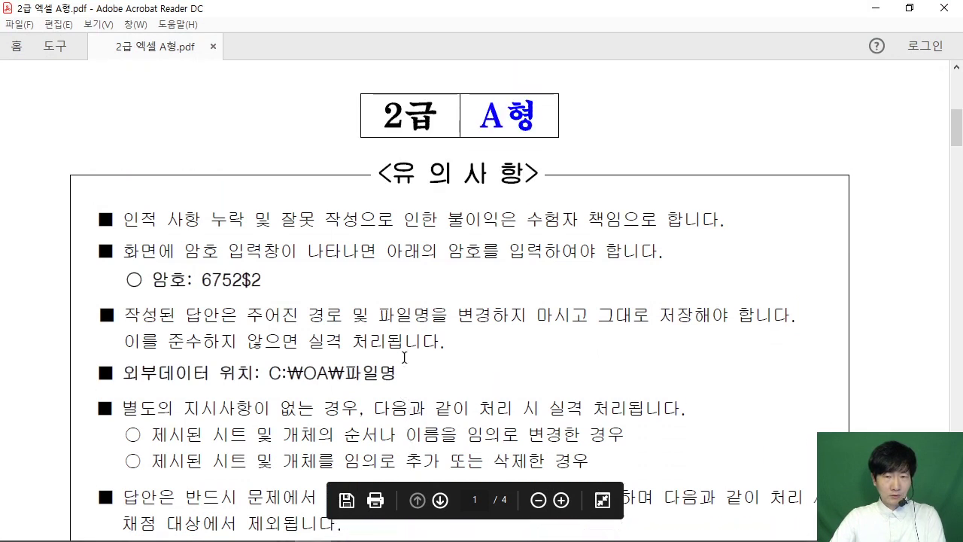
scroll(404, 357, "up", 1)
left_click_drag(123, 384, 399, 386)
left_click(371, 372)
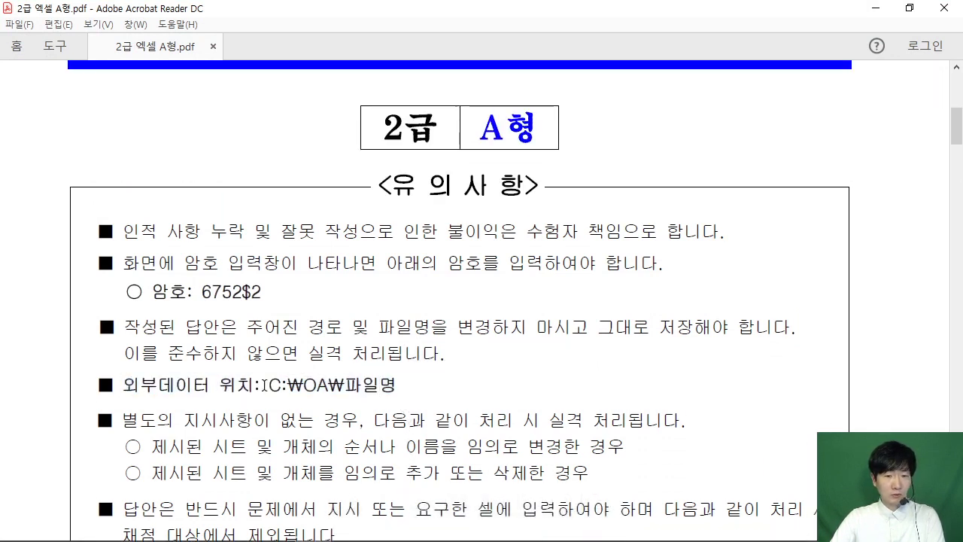
left_click_drag(263, 385, 379, 385)
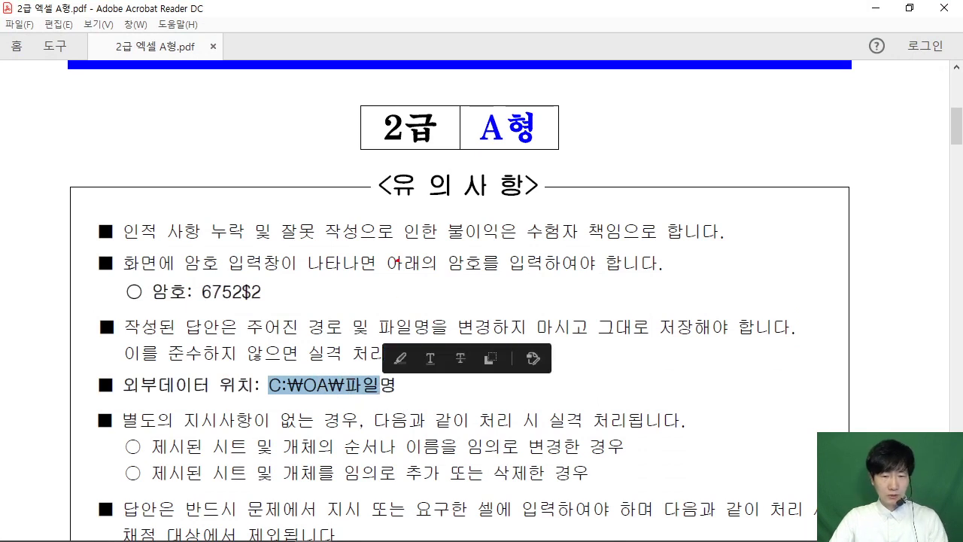
left_click_drag(397, 259, 422, 284)
left_click_drag(444, 235, 448, 337)
mouse_move(484, 254)
left_mouse_down()
mouse_move(482, 288)
mouse_move(499, 273)
left_mouse_up()
left_click_drag(493, 250, 526, 274)
left_click_drag(547, 235, 558, 257)
left_click_drag(574, 236, 563, 286)
left_click_drag(572, 268, 571, 286)
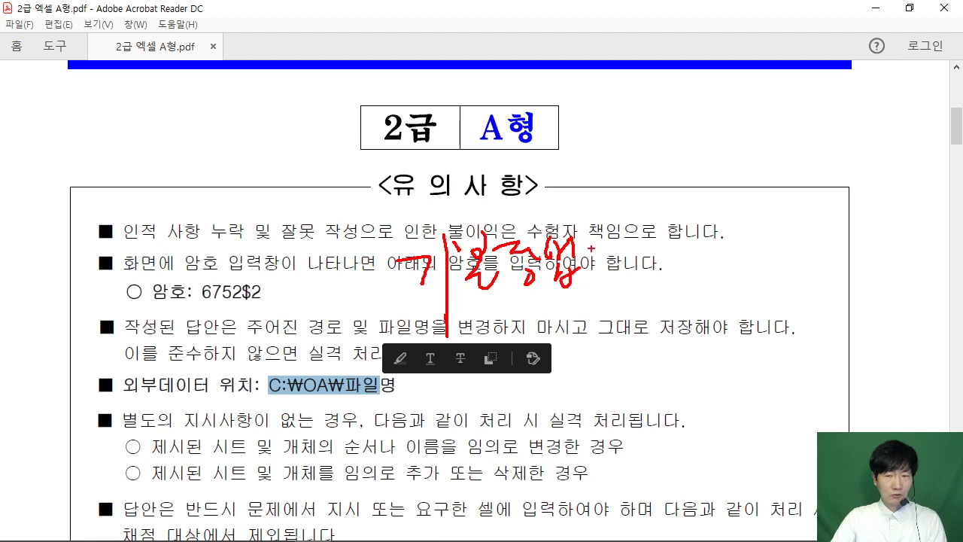
mouse_move(593, 227)
left_mouse_down()
mouse_move(611, 261)
mouse_move(599, 259)
left_mouse_up()
left_click_drag(621, 210, 642, 242)
left_click_drag(648, 230, 657, 248)
left_click_drag(641, 256, 670, 280)
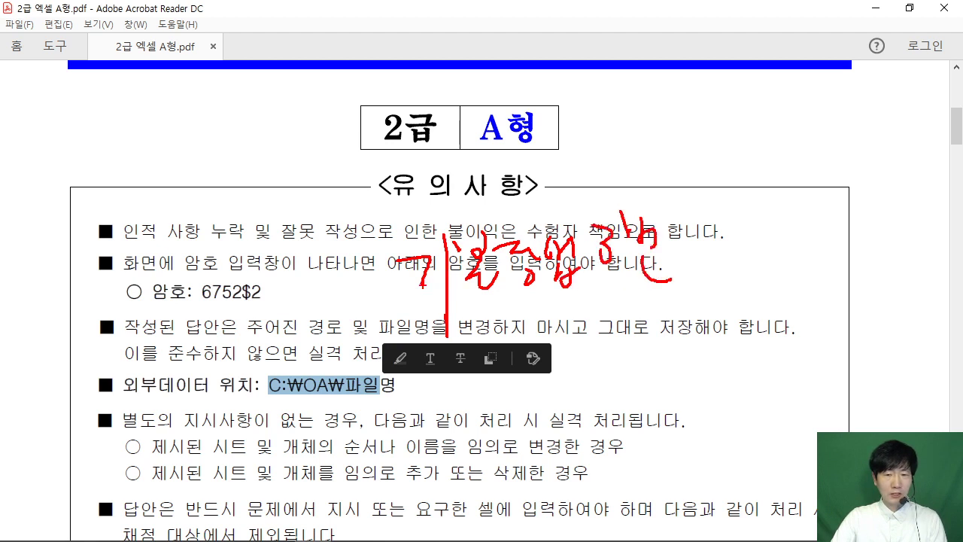
left_click_drag(423, 285, 656, 284)
left_click_drag(337, 340, 404, 288)
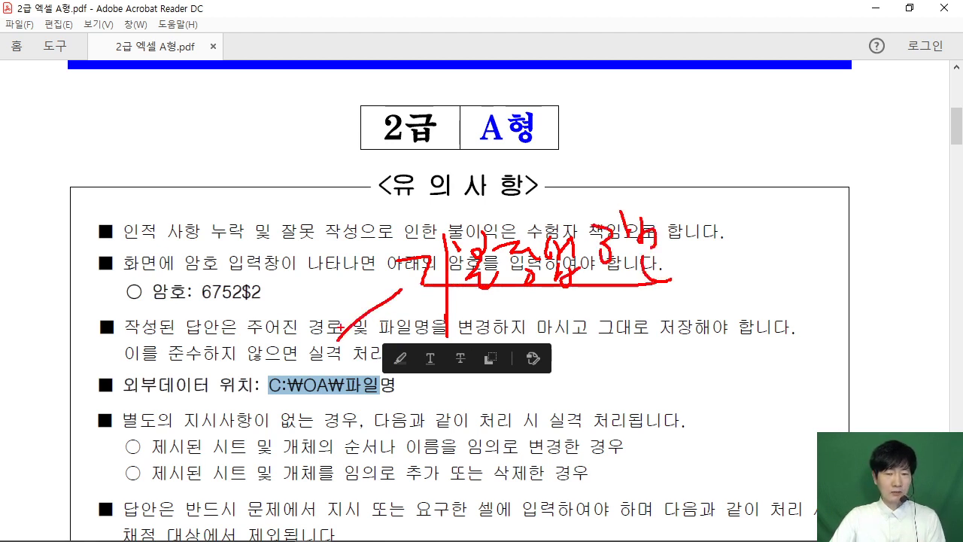
left_click_drag(343, 325, 336, 337)
left_click_drag(254, 392, 381, 393)
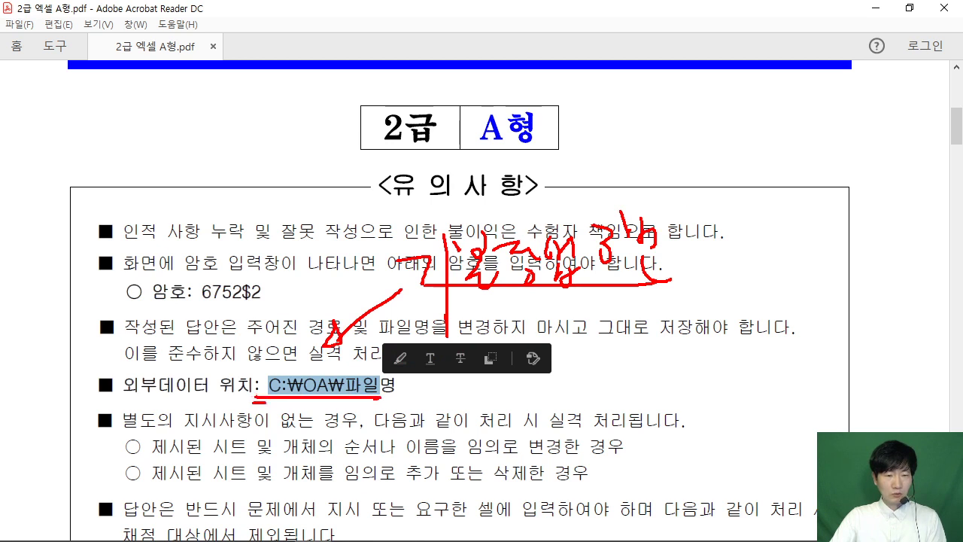
left_click_drag(265, 401, 412, 405)
left_click_drag(401, 415, 409, 419)
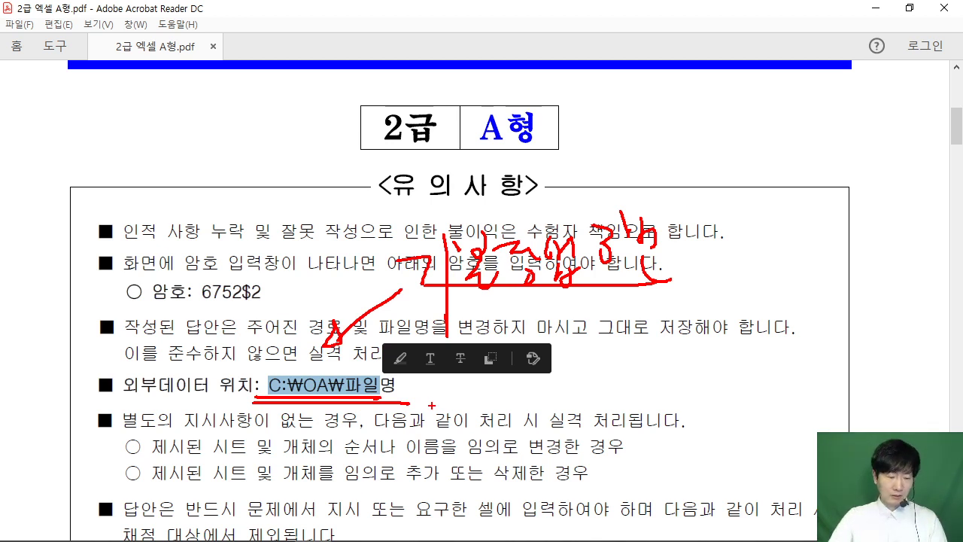
key("Escape")
Step: Examine the exam notice on disqualification for renaming, reordering, adding or deleting the given sheets and objects
scroll(349, 337, "down", 3)
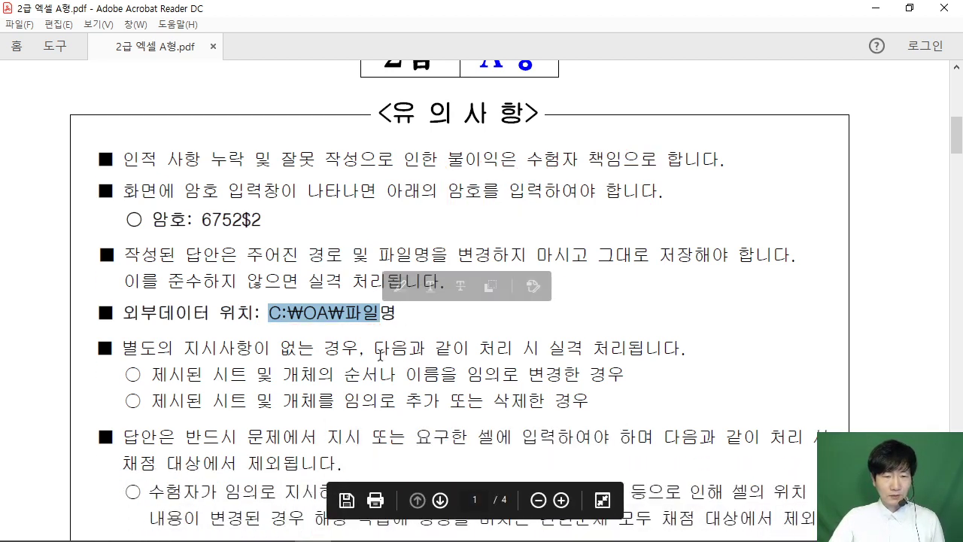
left_click_drag(476, 276, 651, 278)
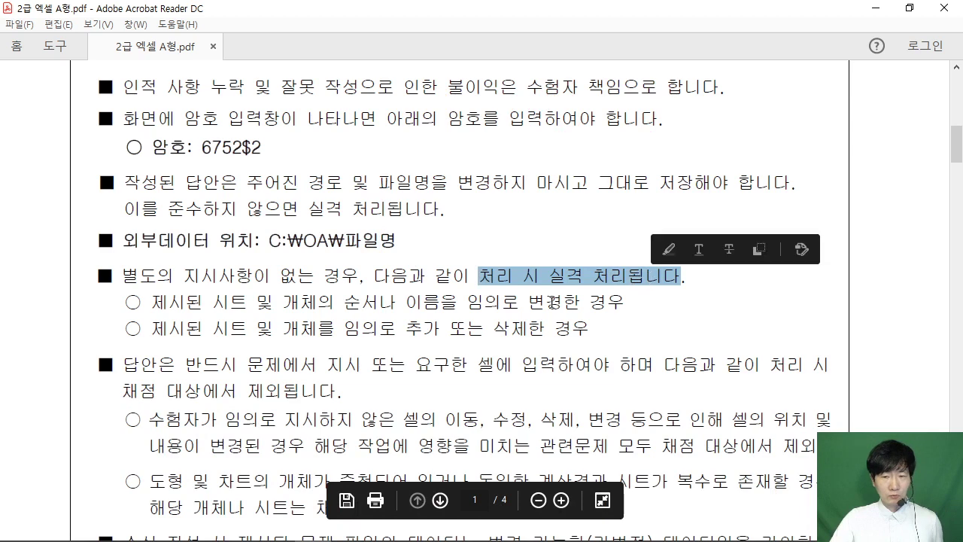
left_click(490, 305)
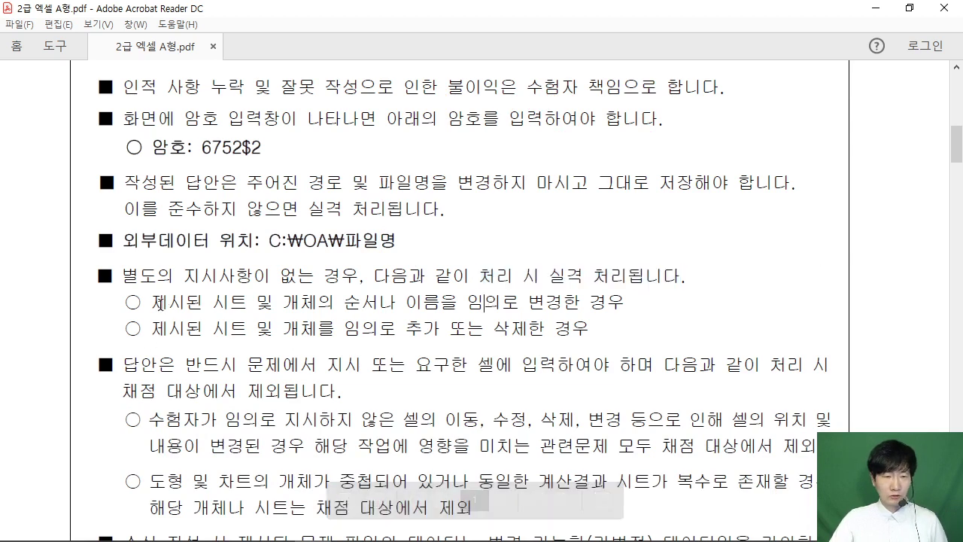
left_click(354, 529)
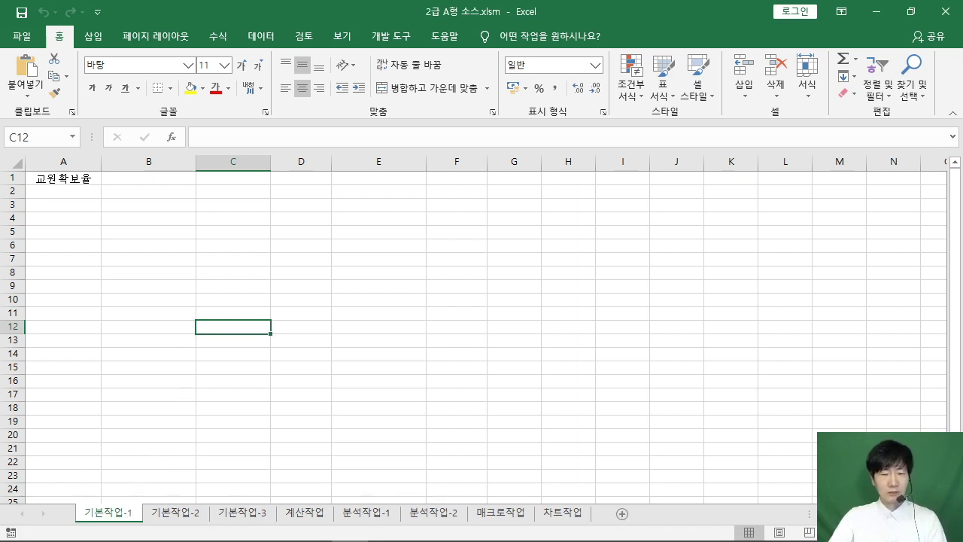
left_click(312, 526)
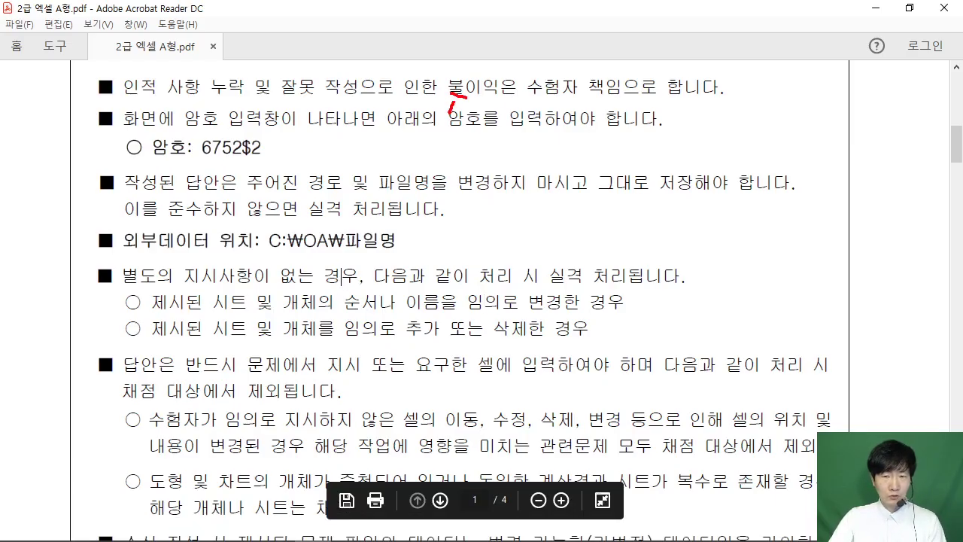
mouse_move(451, 109)
left_mouse_down()
mouse_move(539, 102)
mouse_move(577, 128)
mouse_move(561, 141)
mouse_move(582, 157)
left_mouse_up()
left_click_drag(440, 155, 584, 163)
mouse_move(542, 291)
left_mouse_down()
mouse_move(620, 291)
mouse_move(640, 342)
left_mouse_up()
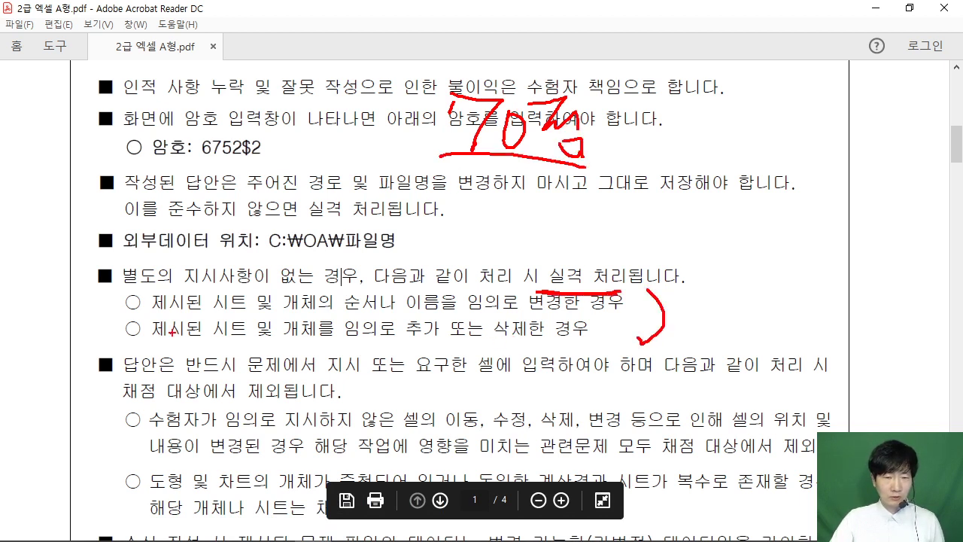
left_click_drag(120, 298, 119, 338)
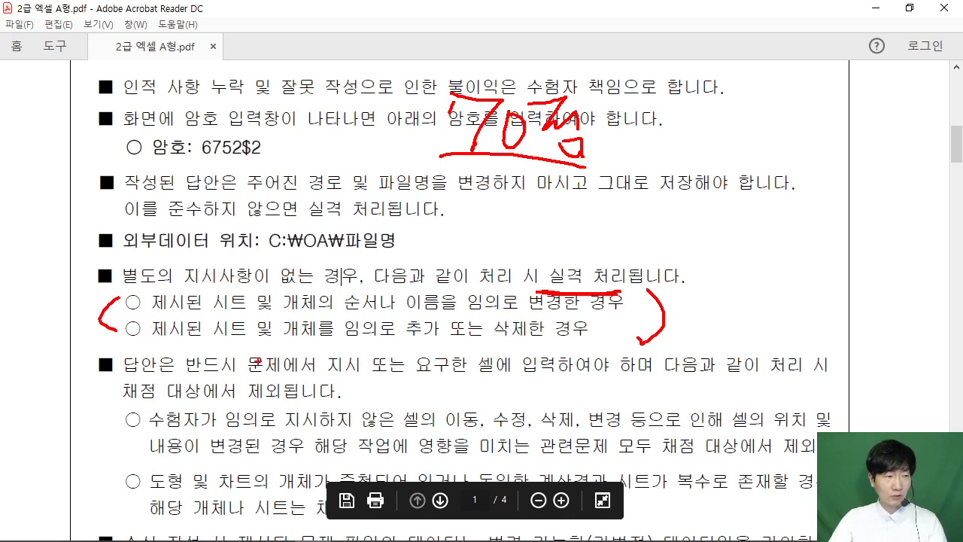
key("Escape")
Step: Switch to Excel, open the name of the 기본작업-1 sheet for editing, and leave it without entering a new name
left_click(348, 536)
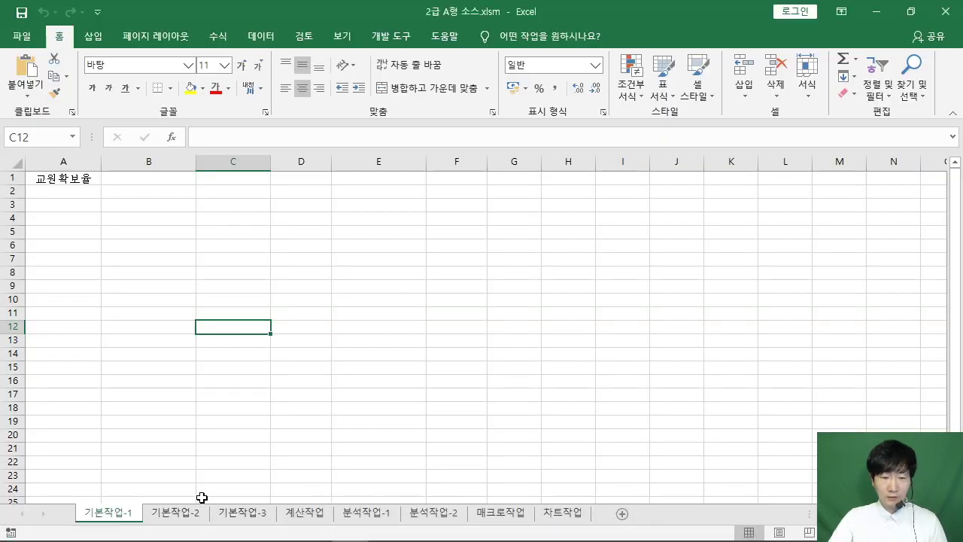
double_click(115, 513)
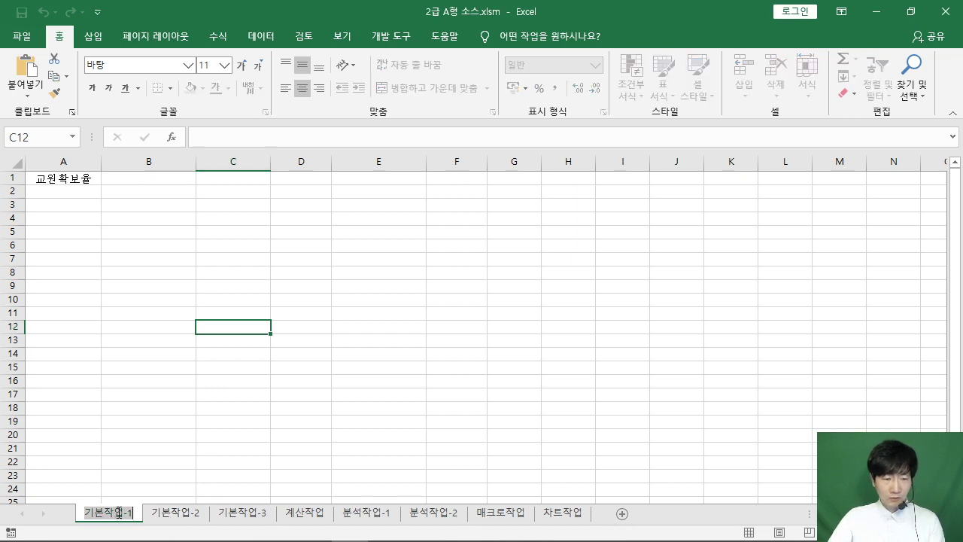
left_click(192, 450)
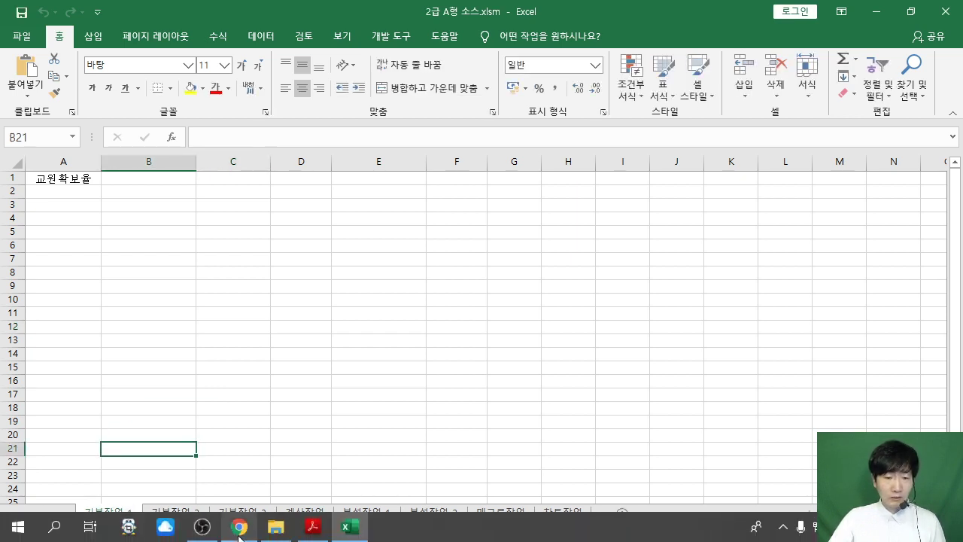
Step: Switch to the exam PDF in Acrobat Reader and read the remaining notices down to the Microsoft Office 2016 terminology note
left_click(305, 532)
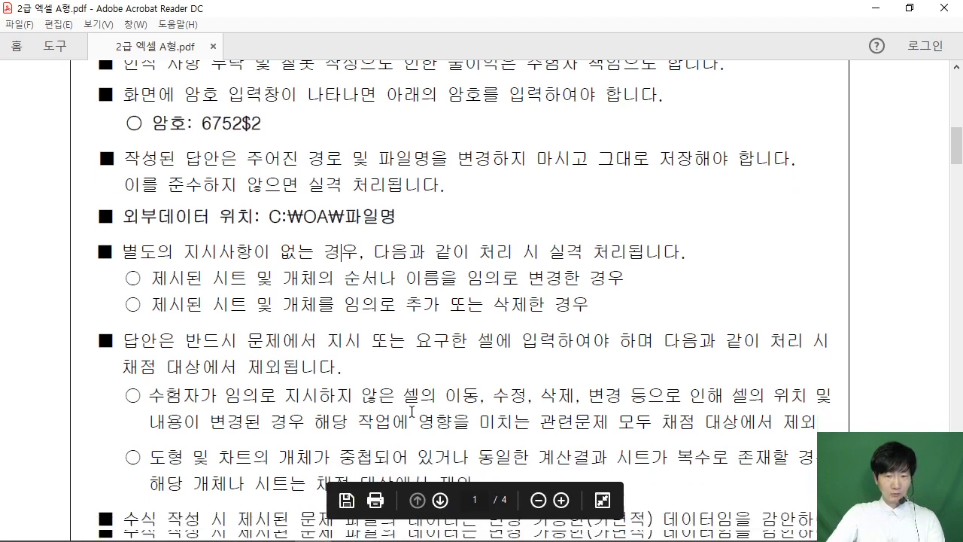
scroll(416, 427, "down", 2)
scroll(416, 427, "down", 5)
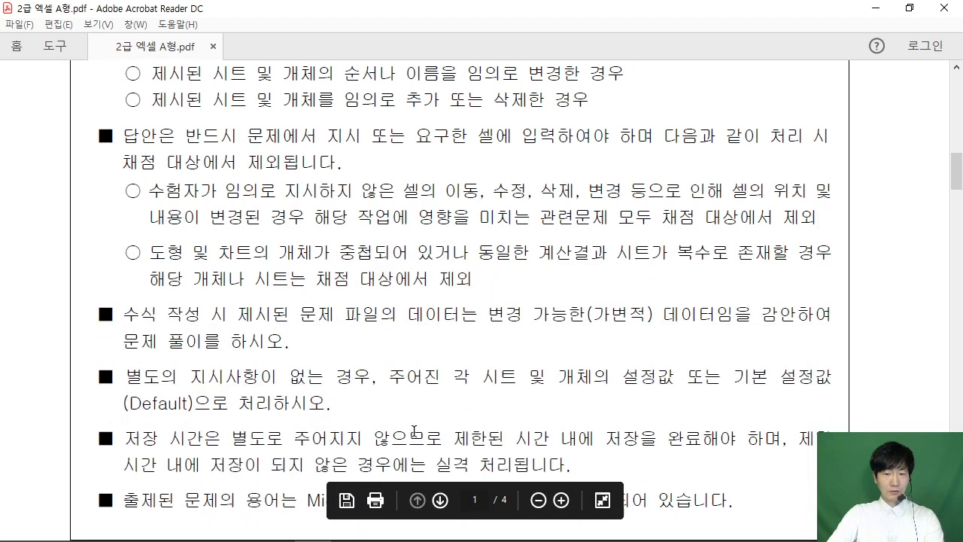
scroll(415, 429, "down", 3)
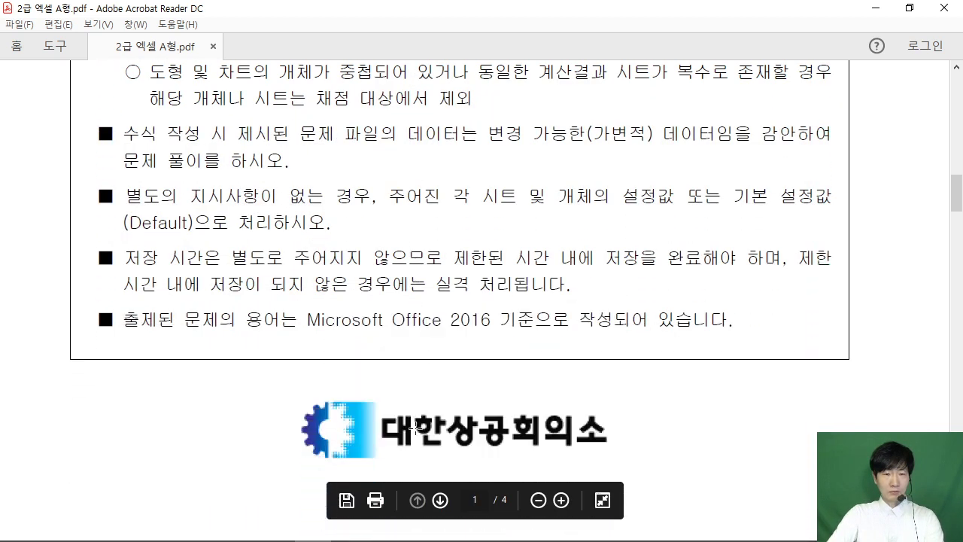
left_click_drag(151, 336, 620, 323)
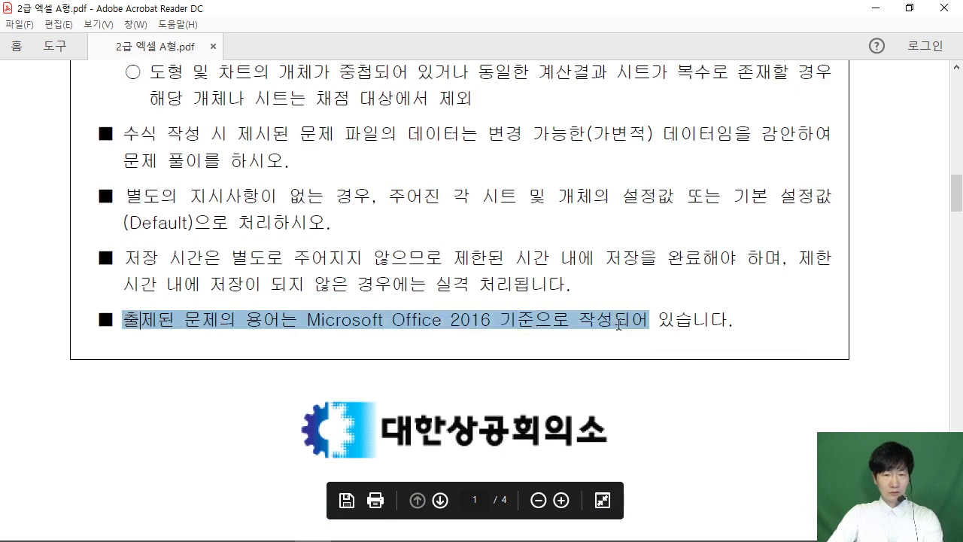
left_click(511, 332)
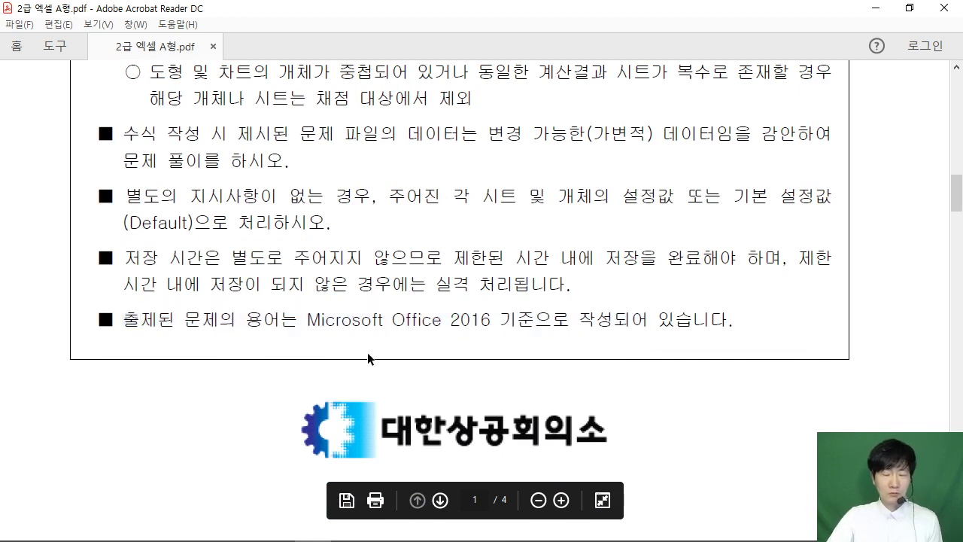
double_click(339, 322)
Step: Examine the 문제1 기본작업(20점) section and its 기본작업-1 data entry table in the exam PDF
scroll(336, 389, "down", 5)
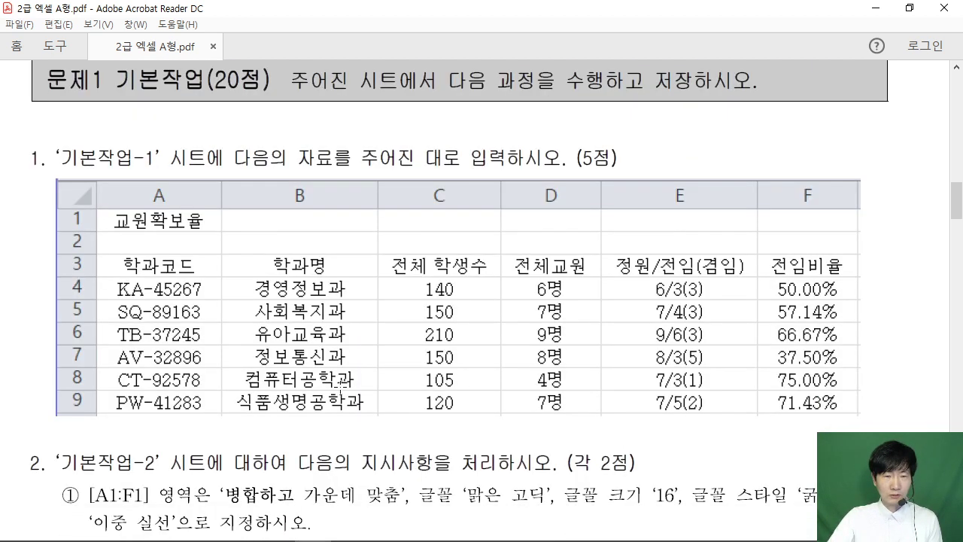
scroll(364, 380, "up", 1)
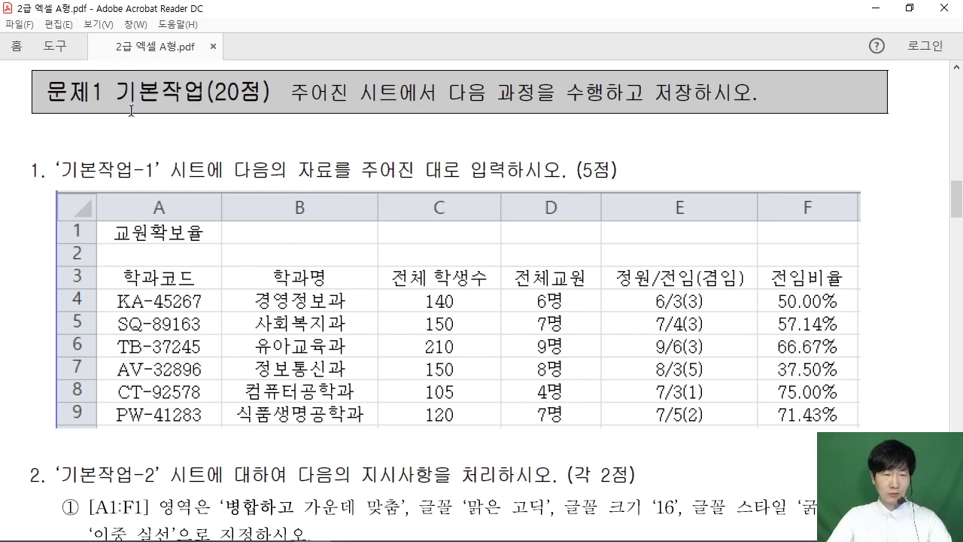
mouse_move(47, 61)
left_mouse_down()
mouse_move(232, 120)
mouse_move(284, 119)
left_mouse_up()
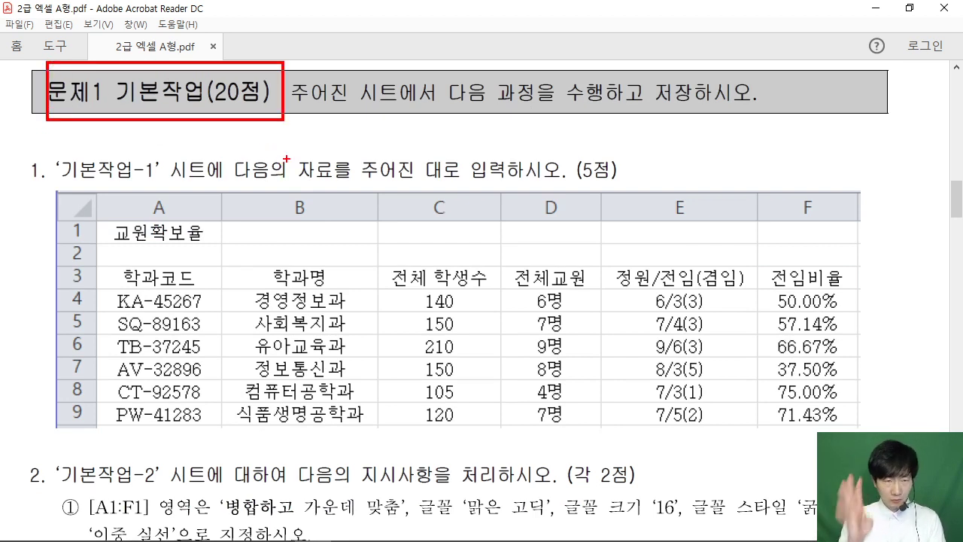
key("Escape")
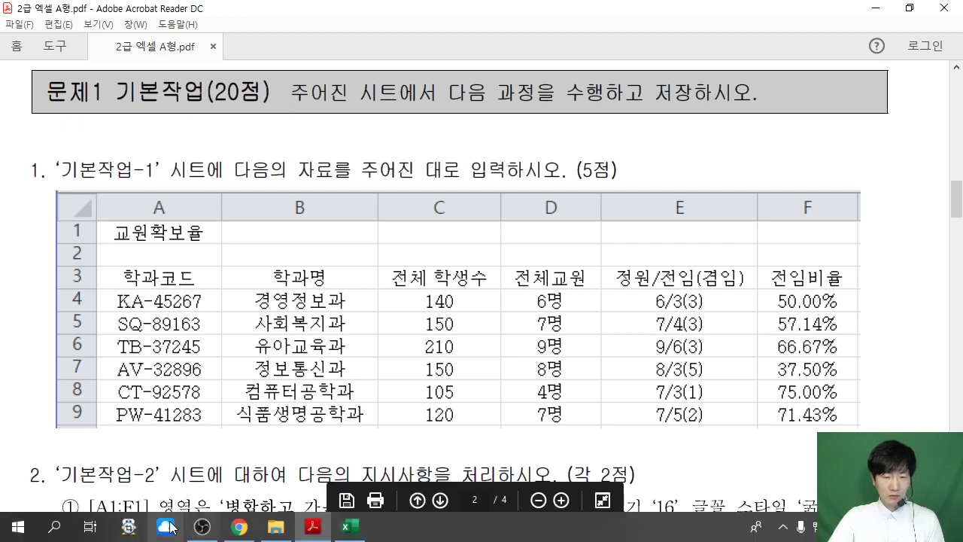
Step: Switch to Excel and examine how the worksheets are grouped into 기본작업, 계산작업, 분석작업, and 매크로작업 with 차트작업
left_click(349, 527)
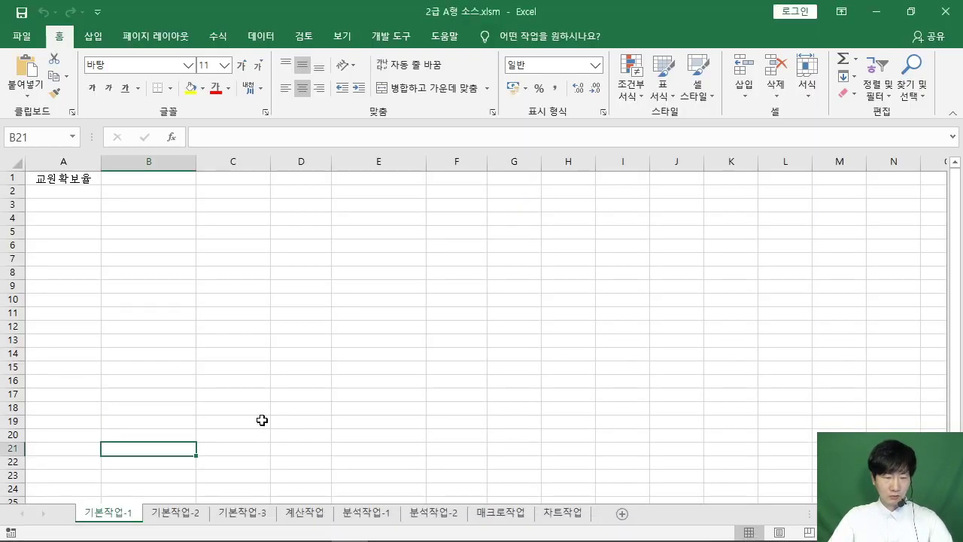
mouse_move(68, 480)
left_mouse_down()
mouse_move(241, 529)
mouse_move(277, 529)
left_mouse_up()
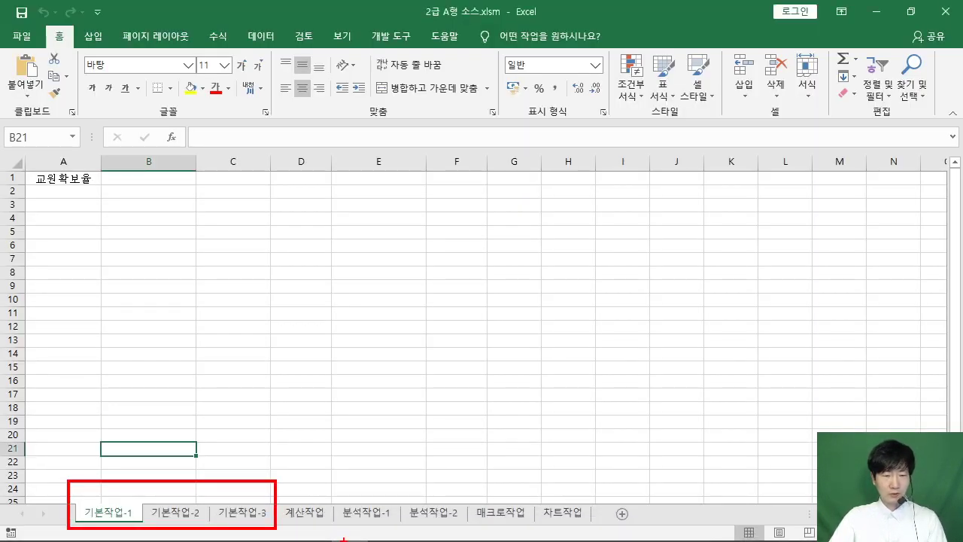
left_click_drag(287, 479, 335, 529)
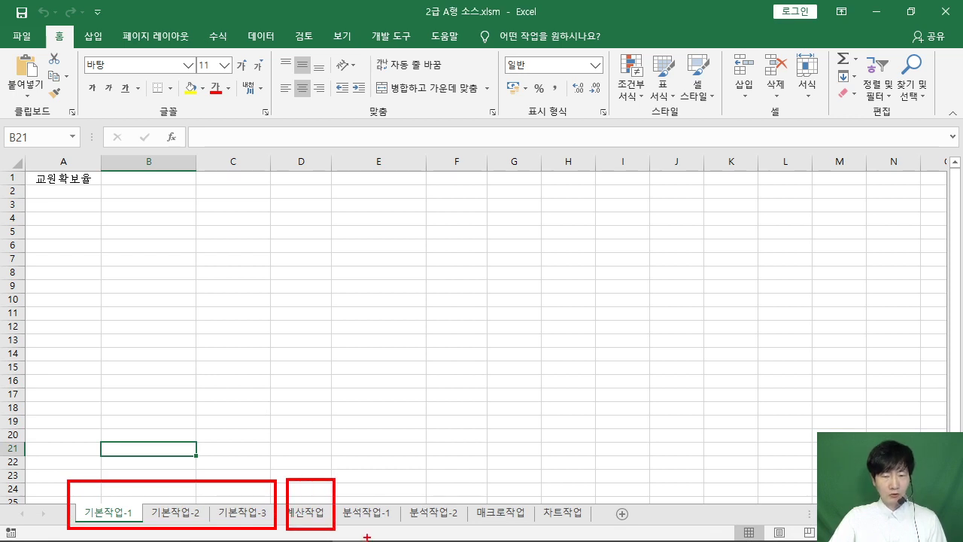
mouse_move(343, 479)
left_mouse_down()
mouse_move(446, 533)
mouse_move(464, 530)
left_mouse_up()
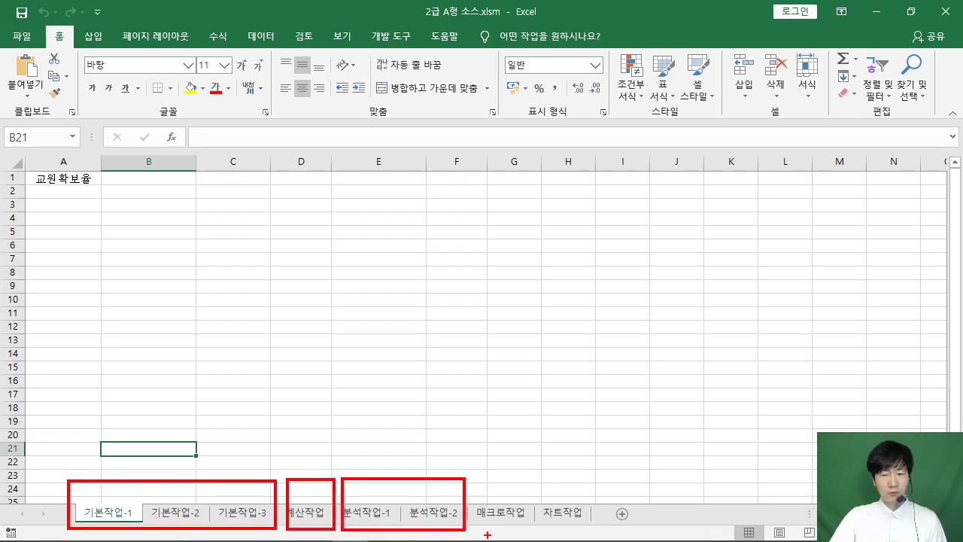
left_click_drag(474, 478, 585, 527)
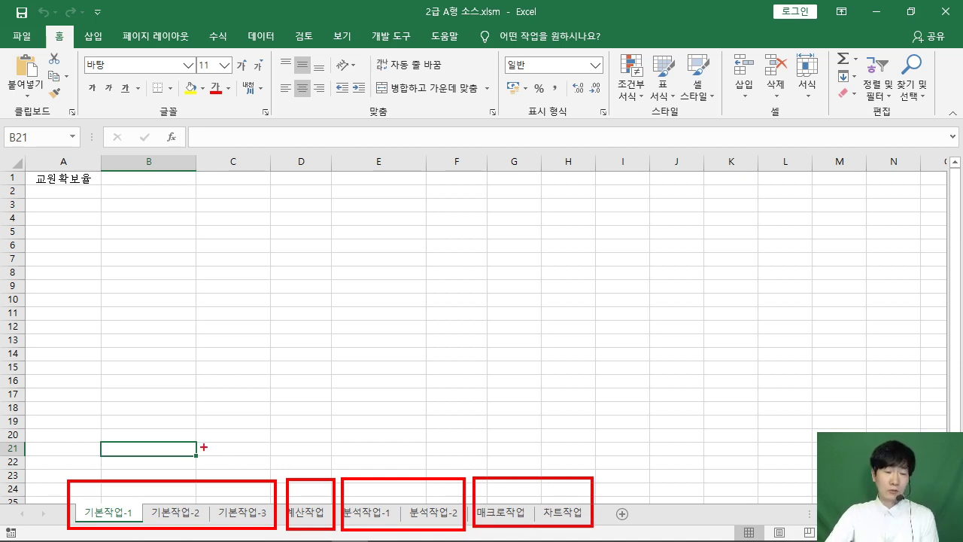
left_click_drag(136, 450, 136, 345)
left_click_drag(97, 272, 113, 293)
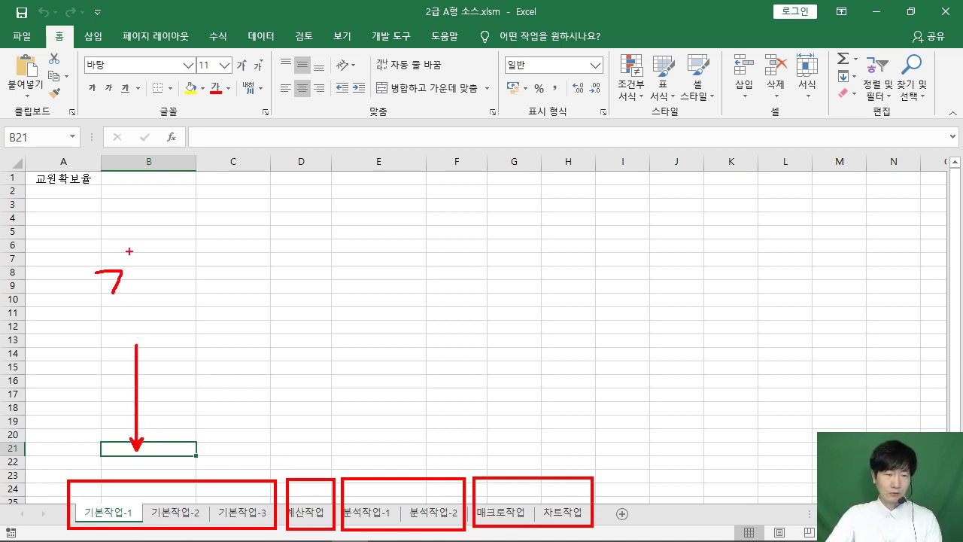
left_click_drag(132, 254, 139, 314)
left_click_drag(140, 253, 139, 281)
left_click_drag(144, 265, 157, 263)
left_click_drag(110, 304, 182, 298)
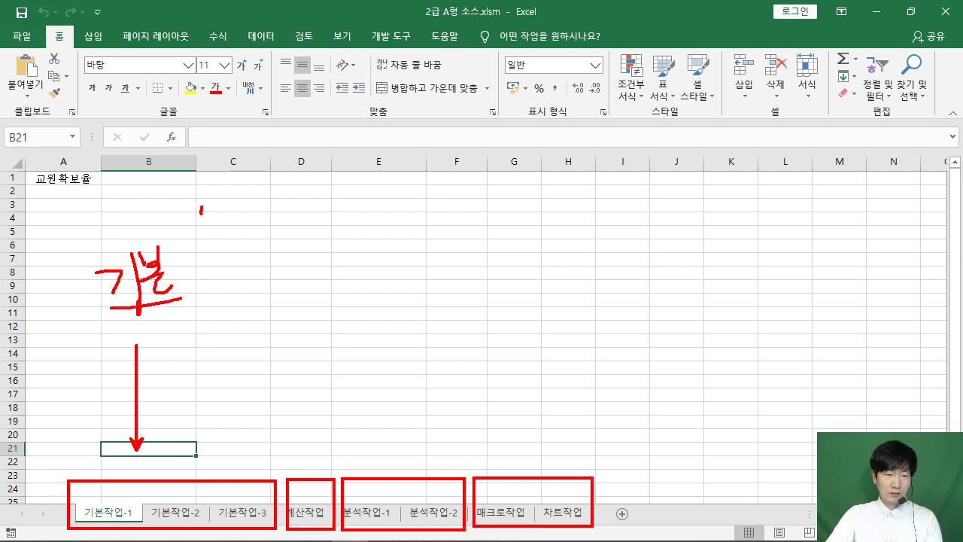
mouse_move(202, 206)
left_mouse_down()
mouse_move(239, 292)
mouse_move(254, 289)
left_mouse_up()
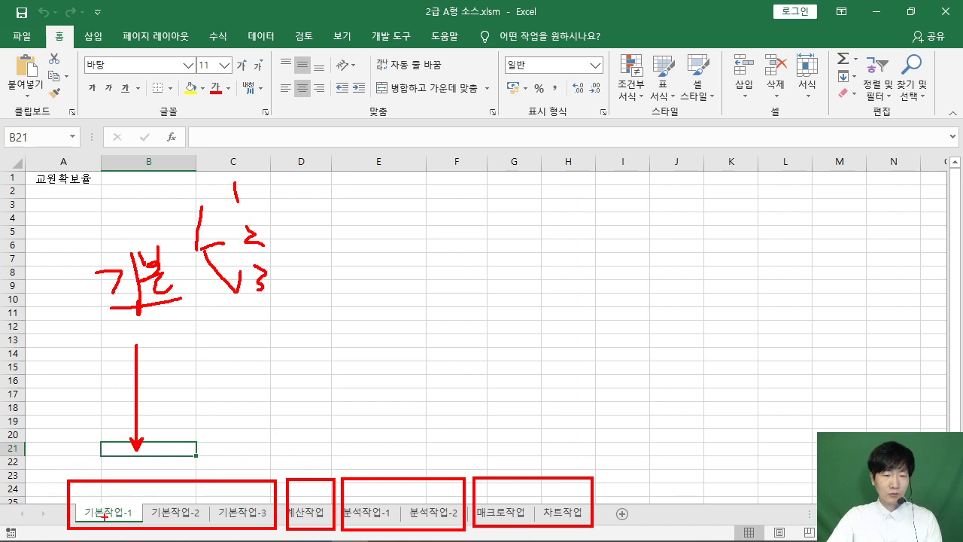
left_click_drag(99, 497, 88, 415)
mouse_move(61, 356)
left_mouse_down()
mouse_move(48, 387)
mouse_move(76, 366)
left_mouse_up()
left_click_drag(80, 365, 93, 384)
left_click_drag(95, 375, 110, 386)
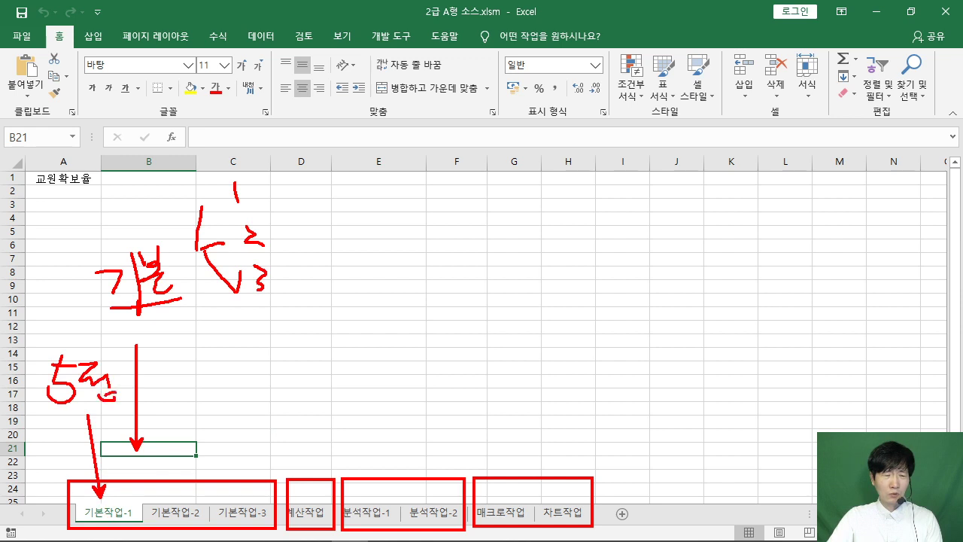
left_click_drag(61, 411, 137, 391)
left_click_drag(638, 164, 643, 216)
left_click_drag(616, 185, 619, 242)
mouse_move(662, 197)
left_mouse_down()
mouse_move(681, 203)
mouse_move(656, 197)
left_mouse_up()
left_click_drag(697, 167, 715, 200)
mouse_move(700, 215)
left_mouse_down()
mouse_move(716, 213)
mouse_move(715, 227)
left_mouse_up()
left_click_drag(705, 222, 736, 235)
left_click_drag(715, 60, 408, 320)
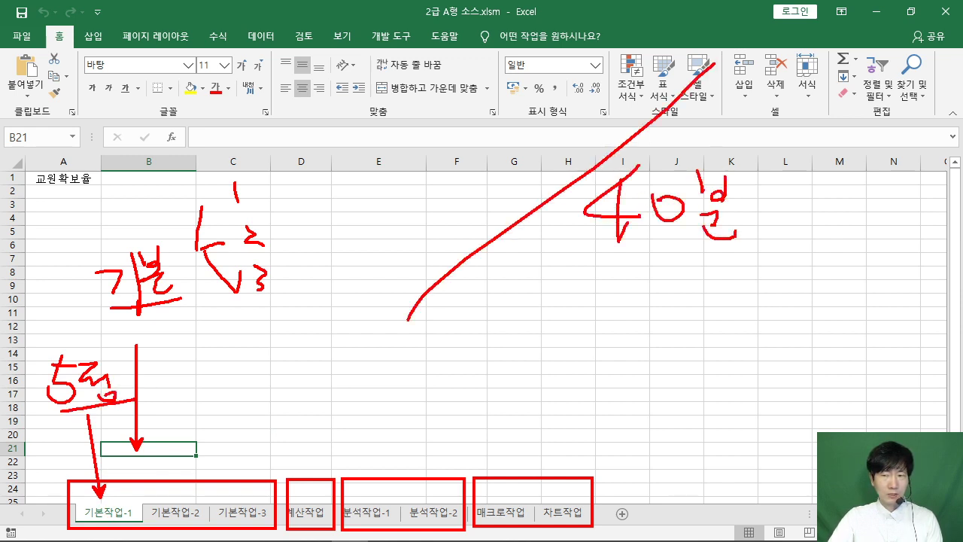
left_click_drag(426, 91, 435, 173)
left_click_drag(479, 117, 477, 121)
mouse_move(495, 110)
left_mouse_down()
mouse_move(517, 107)
mouse_move(539, 126)
left_mouse_up()
left_click_drag(527, 133, 553, 121)
mouse_move(578, 242)
left_mouse_down()
mouse_move(716, 242)
mouse_move(650, 256)
mouse_move(741, 255)
left_mouse_up()
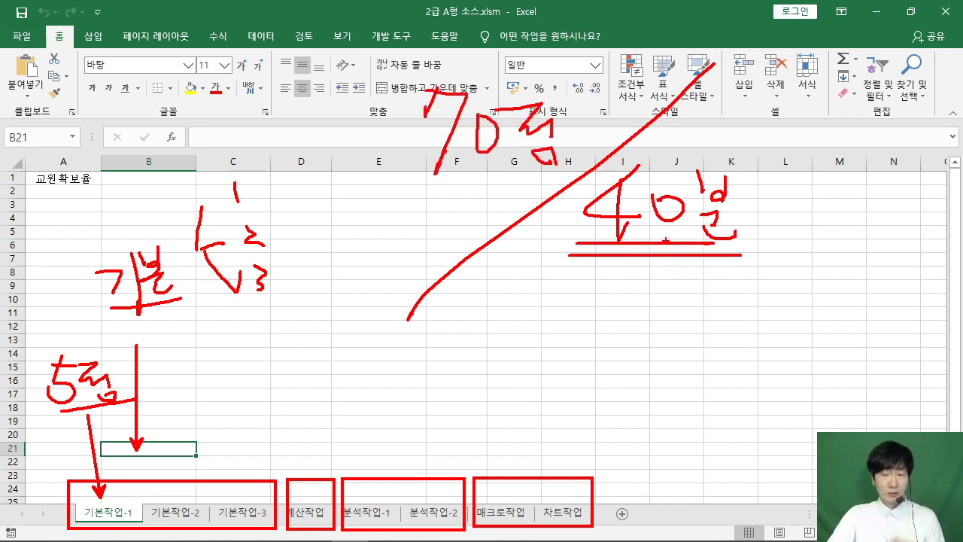
mouse_move(406, 194)
left_mouse_down()
mouse_move(508, 195)
mouse_move(396, 197)
mouse_move(496, 202)
left_mouse_up()
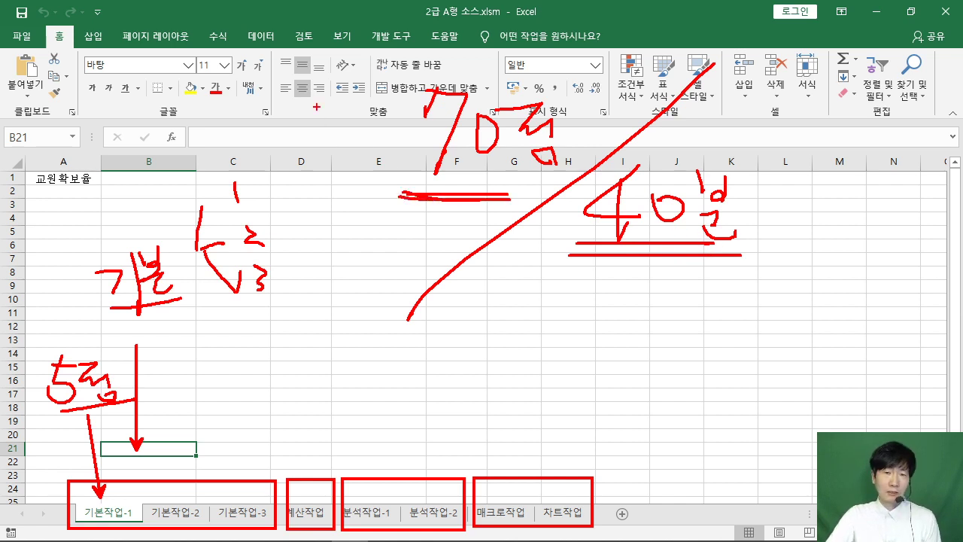
mouse_move(351, 93)
left_mouse_down()
mouse_move(315, 122)
mouse_move(354, 118)
mouse_move(331, 75)
left_mouse_up()
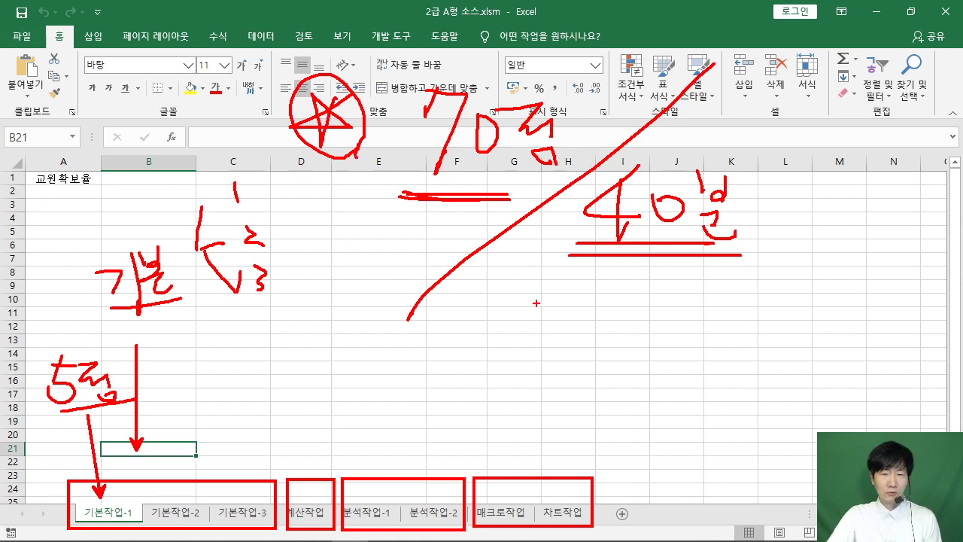
mouse_move(527, 295)
left_mouse_down()
mouse_move(498, 313)
mouse_move(530, 351)
mouse_move(585, 318)
mouse_move(616, 329)
mouse_move(637, 301)
mouse_move(659, 324)
mouse_move(661, 344)
left_mouse_up()
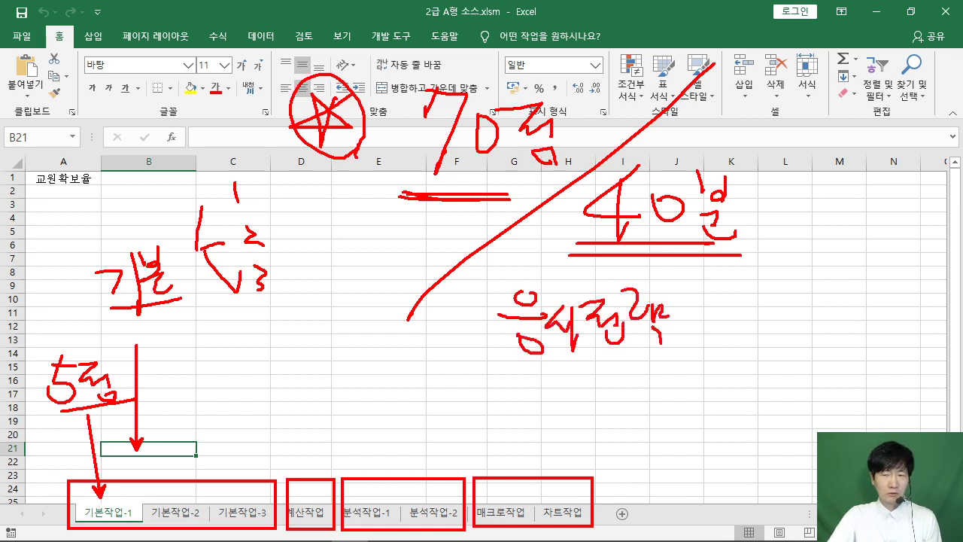
left_click_drag(530, 350, 675, 363)
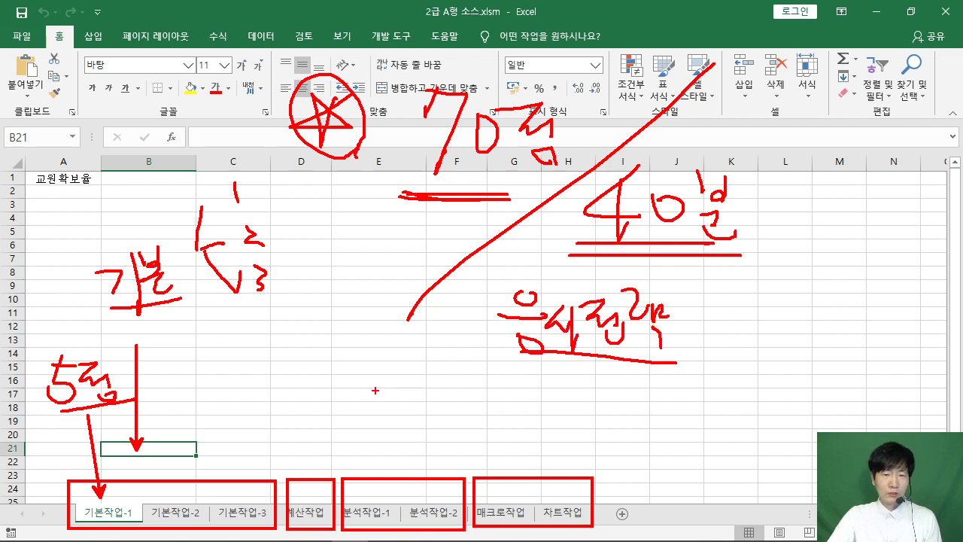
mouse_move(344, 359)
left_mouse_down()
mouse_move(327, 385)
mouse_move(349, 388)
left_mouse_up()
mouse_move(343, 362)
left_mouse_down()
mouse_move(342, 417)
mouse_move(380, 405)
left_mouse_up()
left_click_drag(328, 402, 406, 411)
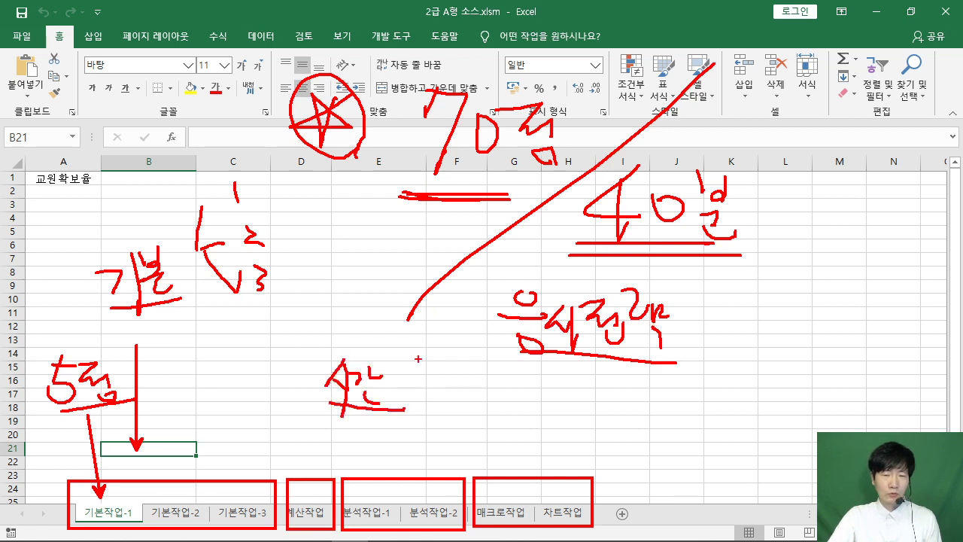
left_click_drag(418, 356, 416, 438)
left_click_drag(444, 369, 481, 411)
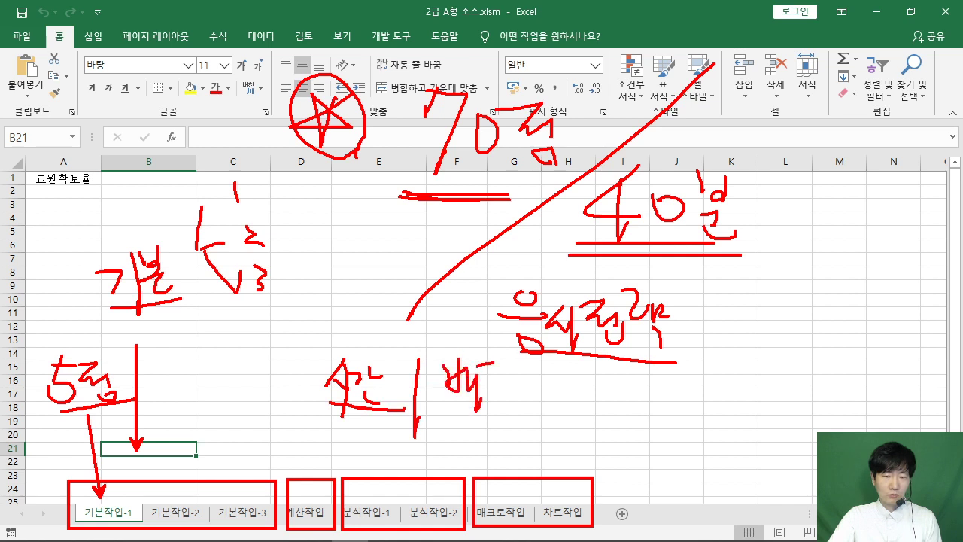
left_click_drag(495, 362, 548, 405)
left_click_drag(378, 412, 536, 429)
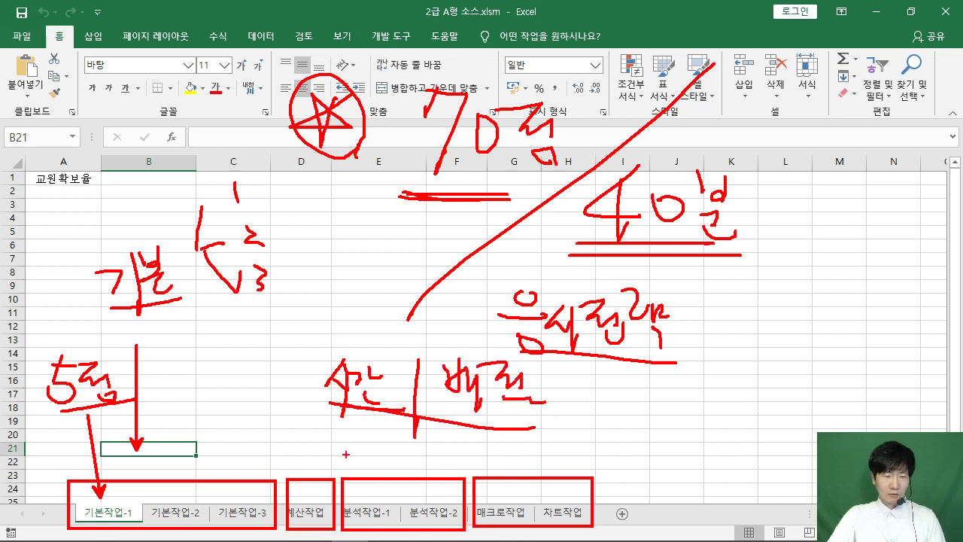
left_click_drag(446, 463, 114, 457)
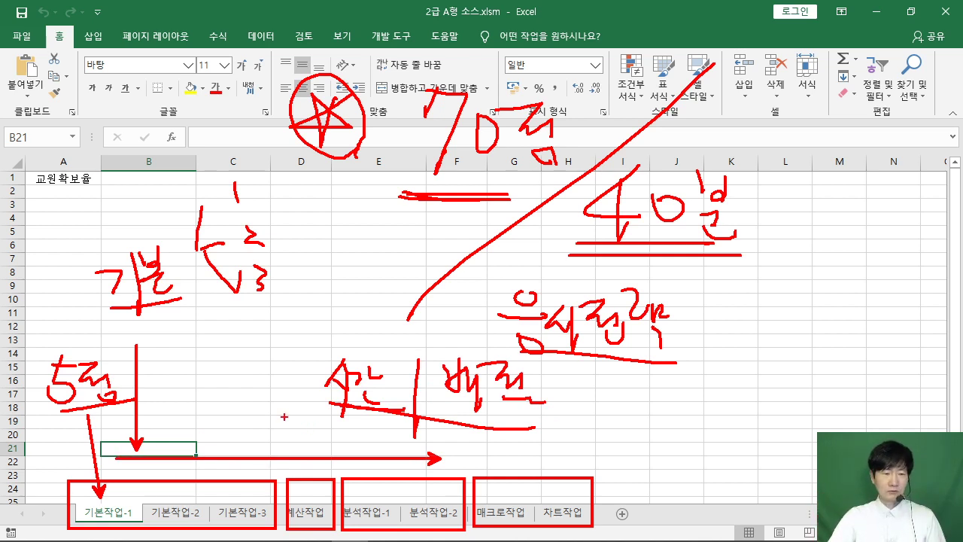
left_click_drag(136, 465, 72, 537)
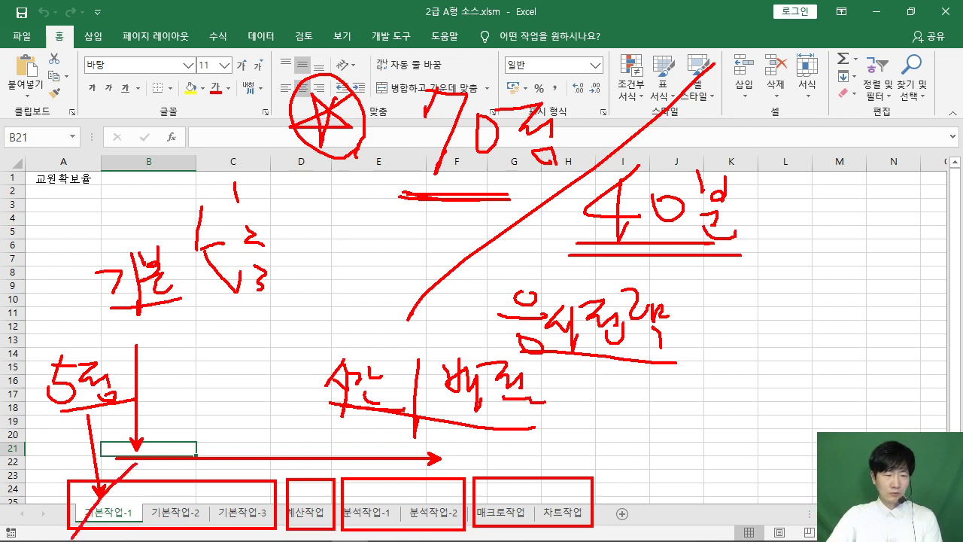
left_click_drag(69, 449, 123, 538)
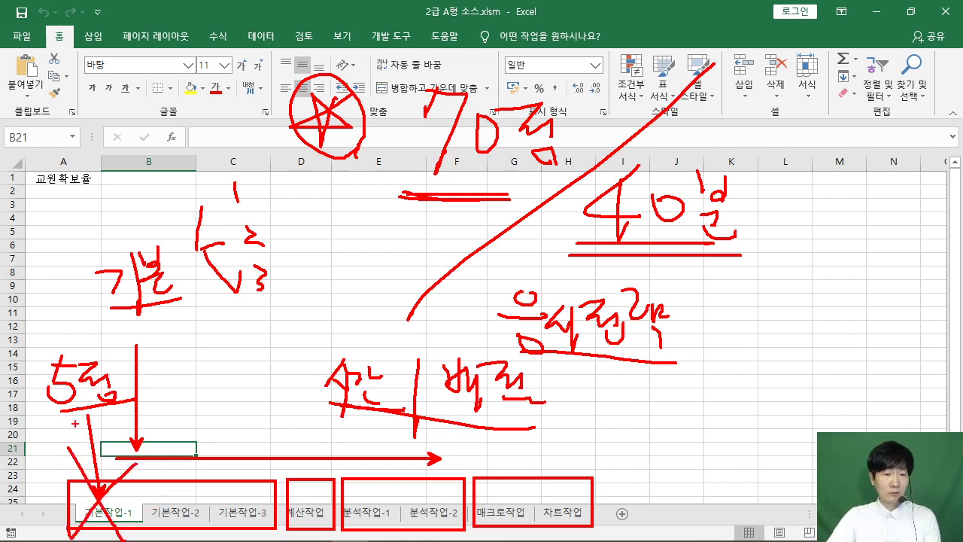
left_click_drag(43, 413, 134, 400)
left_click_drag(34, 426, 87, 419)
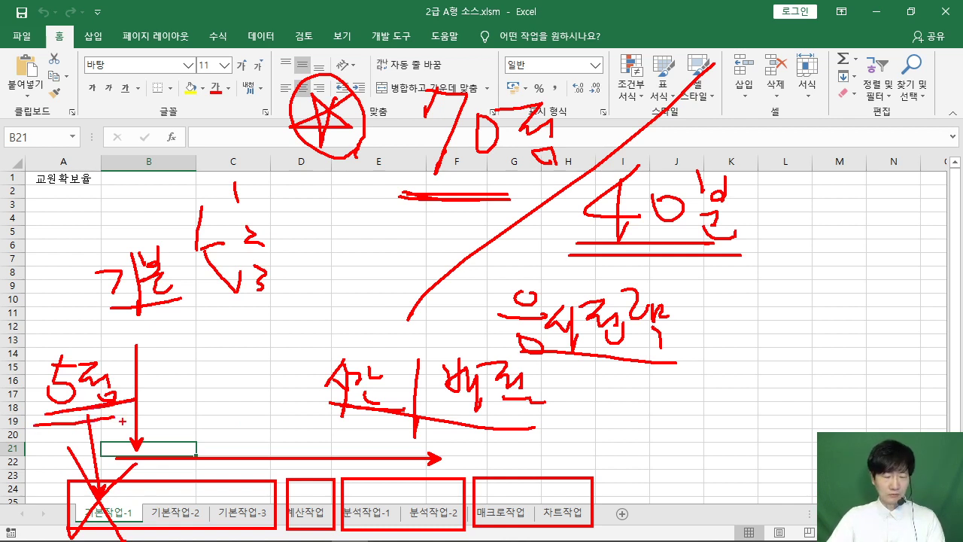
key("Escape")
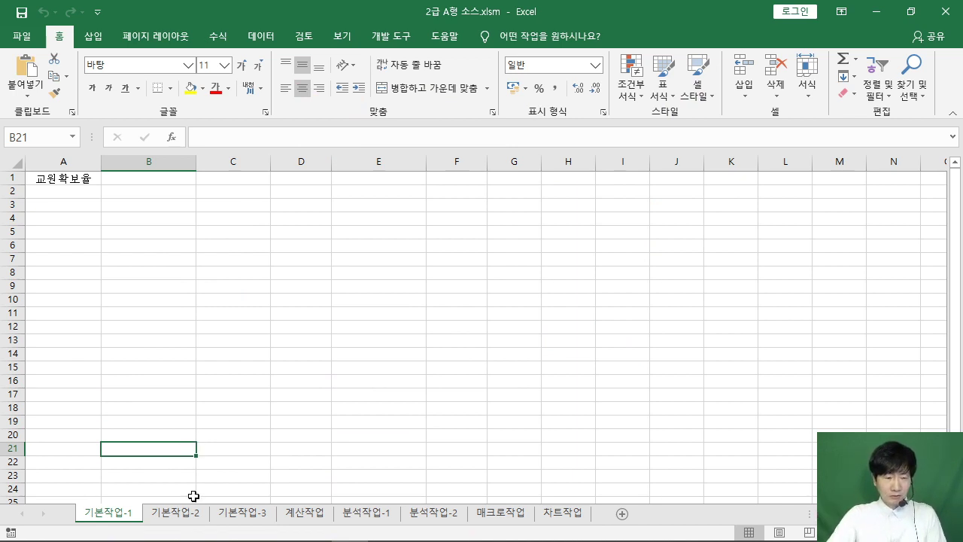
left_click(64, 286)
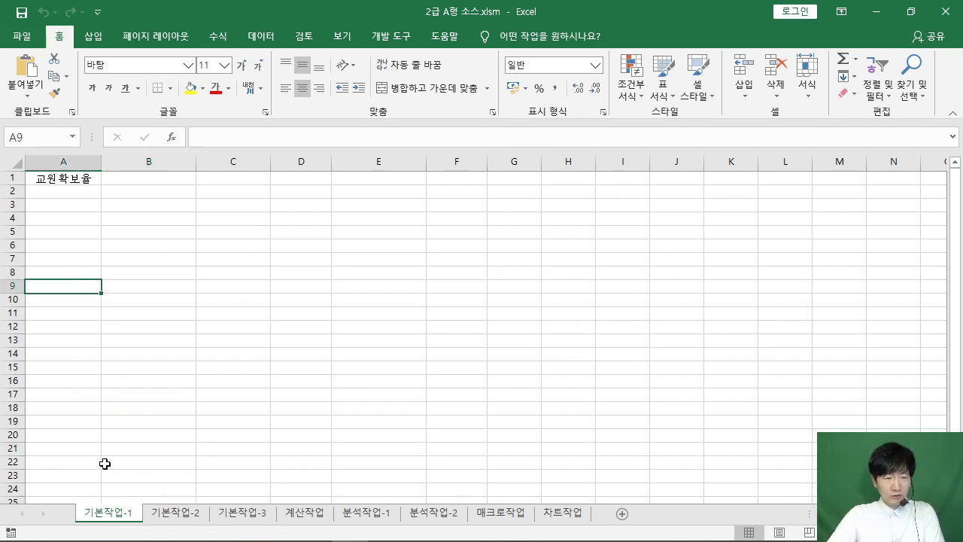
left_click(181, 516)
left_click(123, 516)
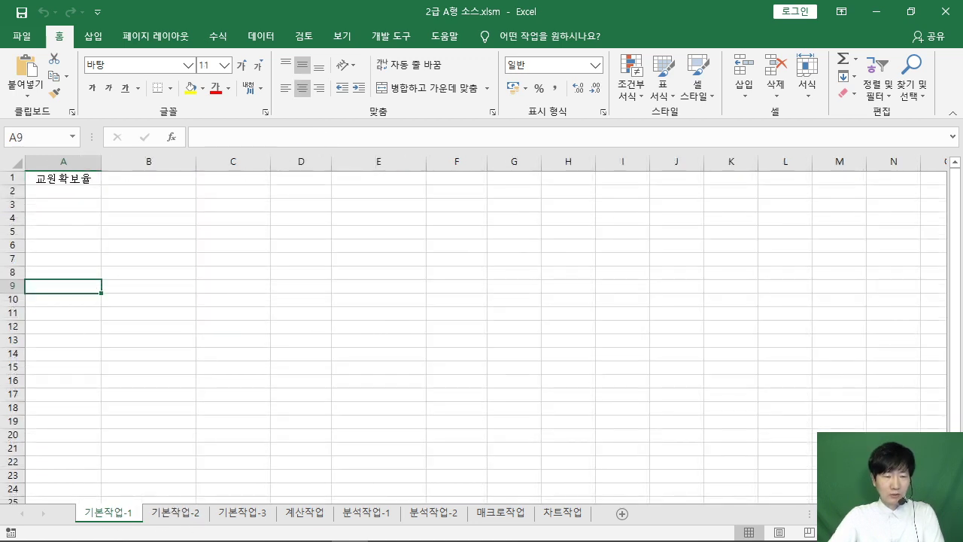
Step: Switch to the exam PDF in Acrobat Reader and examine the points assigned to 문제1 기본작업 and its 기본작업-1 data entry item
mouse_move(248, 533)
left_click(313, 527)
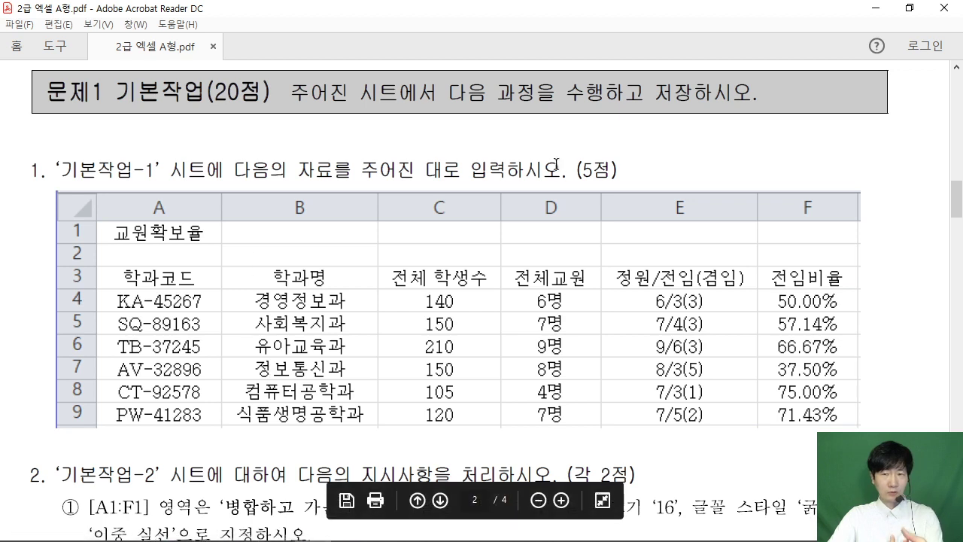
left_click_drag(577, 171, 626, 172)
scroll(328, 281, "down", 1)
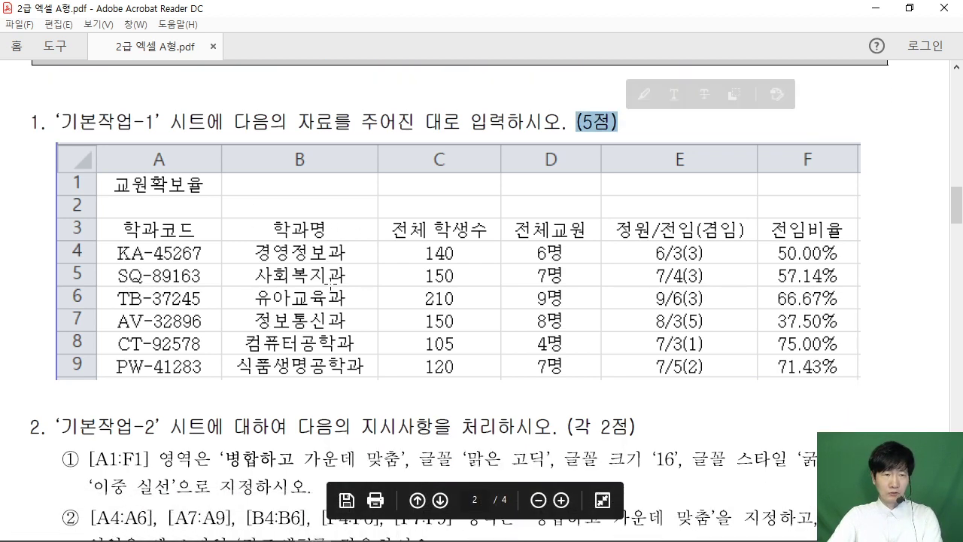
scroll(329, 281, "up", 1)
left_click_drag(129, 76, 289, 80)
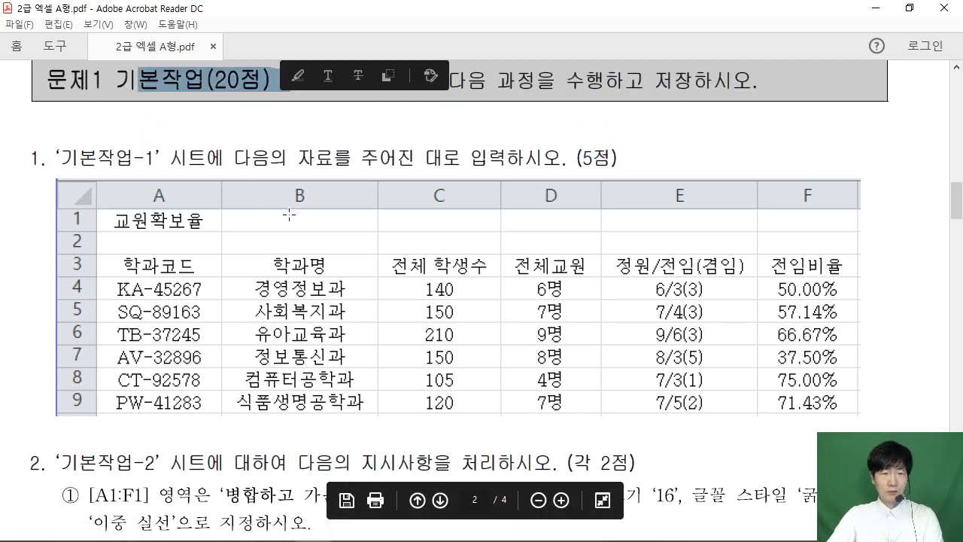
left_click(119, 167)
left_click_drag(565, 159, 620, 159)
scroll(322, 348, "down", 4)
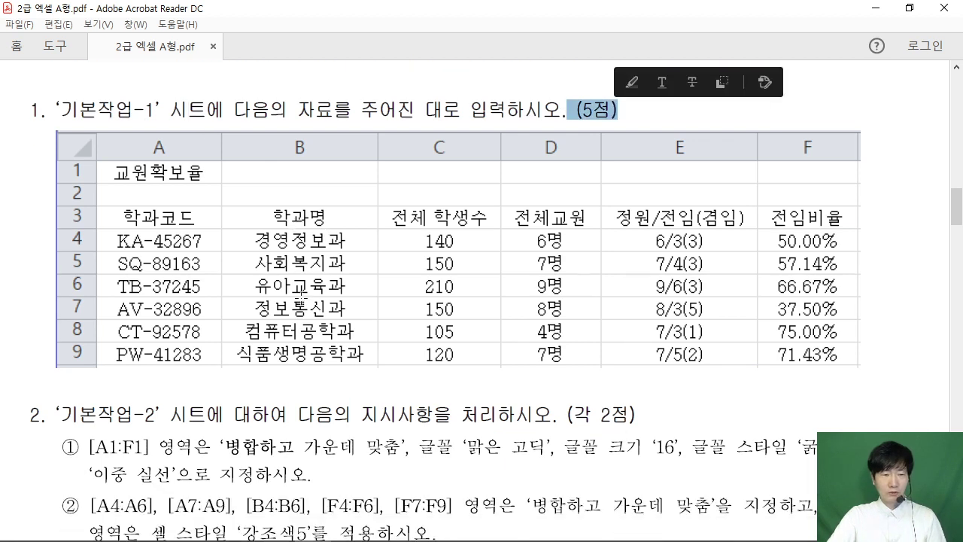
Step: Examine the 기본작업-2 instructions and their points per item in the exam PDF
scroll(323, 348, "down", 3)
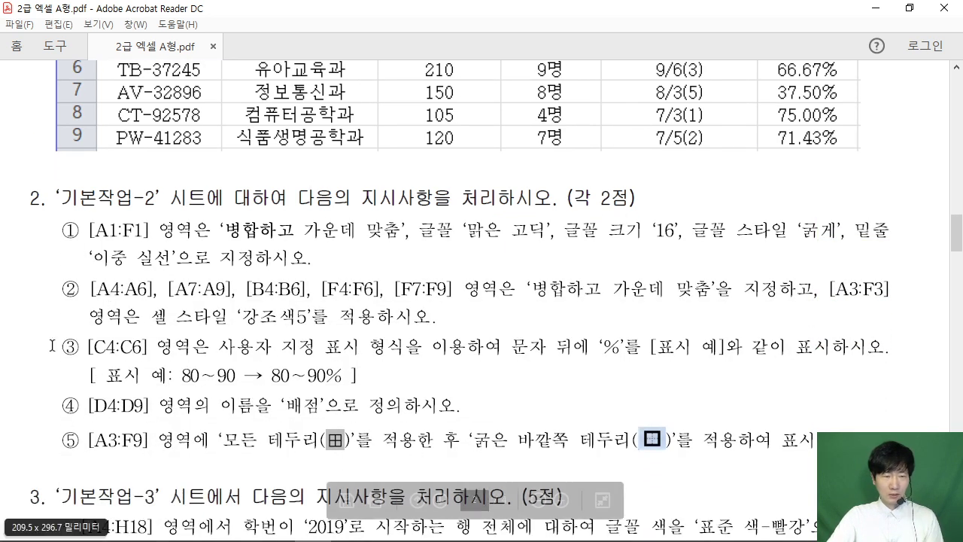
mouse_move(570, 197)
left_mouse_down()
mouse_move(634, 197)
mouse_move(668, 216)
left_mouse_up()
mouse_move(693, 177)
left_mouse_down()
mouse_move(707, 201)
mouse_move(740, 181)
mouse_move(750, 198)
left_mouse_up()
left_click_drag(729, 205, 750, 219)
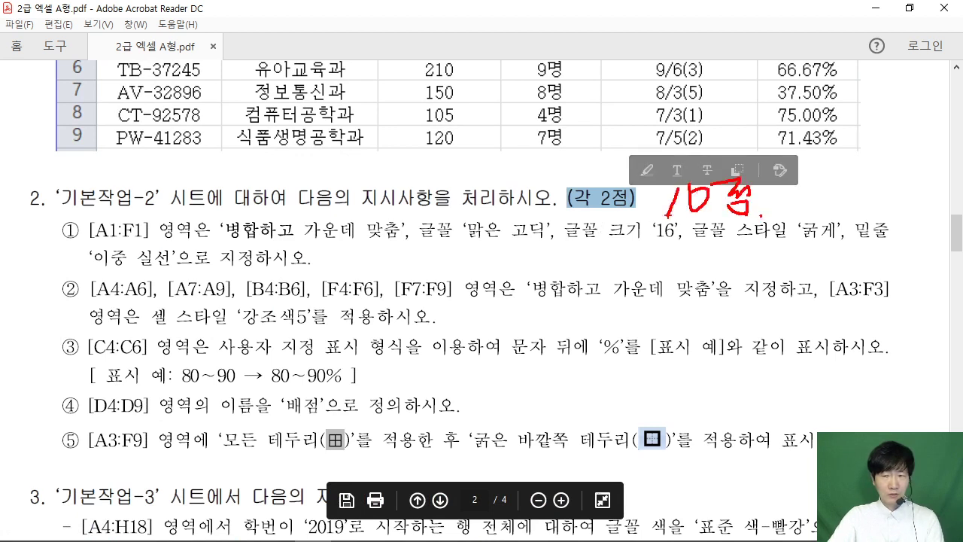
left_click_drag(667, 219, 762, 215)
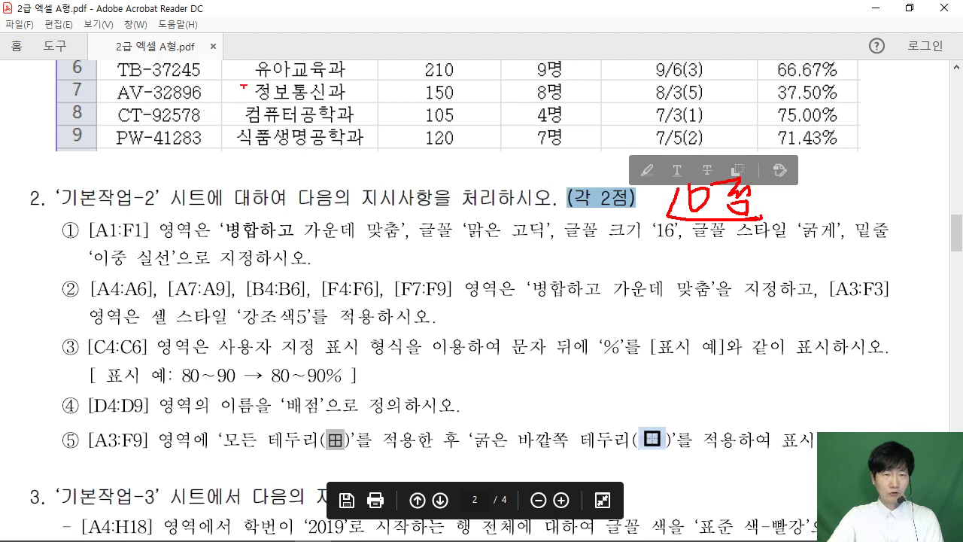
mouse_move(167, 74)
left_mouse_down()
mouse_move(225, 54)
mouse_move(202, 101)
left_mouse_up()
mouse_move(216, 32)
left_mouse_down()
mouse_move(230, 105)
mouse_move(582, 134)
left_mouse_up()
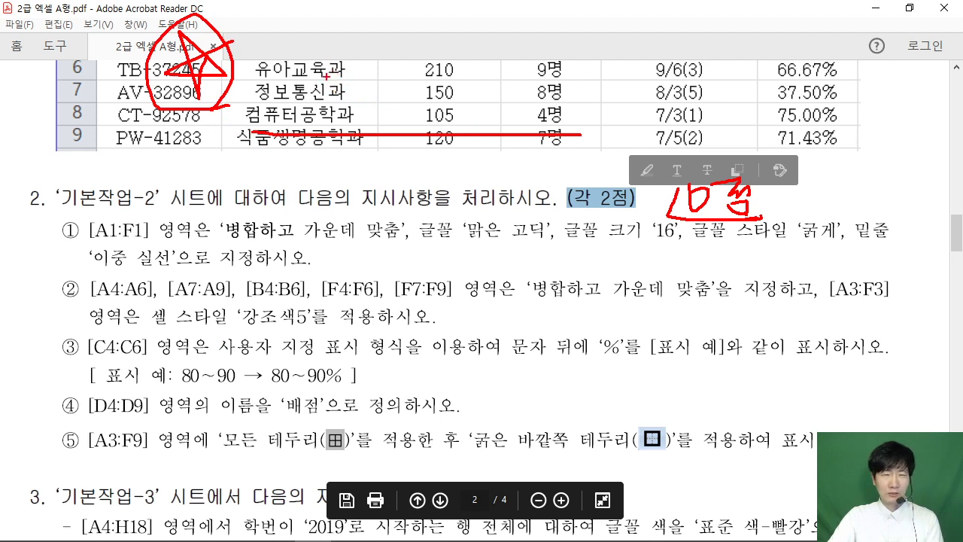
left_click_drag(310, 51, 342, 69)
mouse_move(304, 81)
left_mouse_down()
mouse_move(341, 76)
mouse_move(340, 102)
left_mouse_up()
left_click_drag(352, 49, 375, 72)
mouse_move(353, 77)
left_mouse_down()
mouse_move(386, 78)
mouse_move(402, 99)
left_mouse_up()
mouse_move(399, 53)
left_mouse_down()
mouse_move(418, 57)
mouse_move(426, 80)
left_mouse_up()
left_click_drag(426, 64, 450, 86)
left_click_drag(462, 48, 494, 72)
left_click_drag(483, 76, 491, 117)
left_click_drag(352, 109, 498, 117)
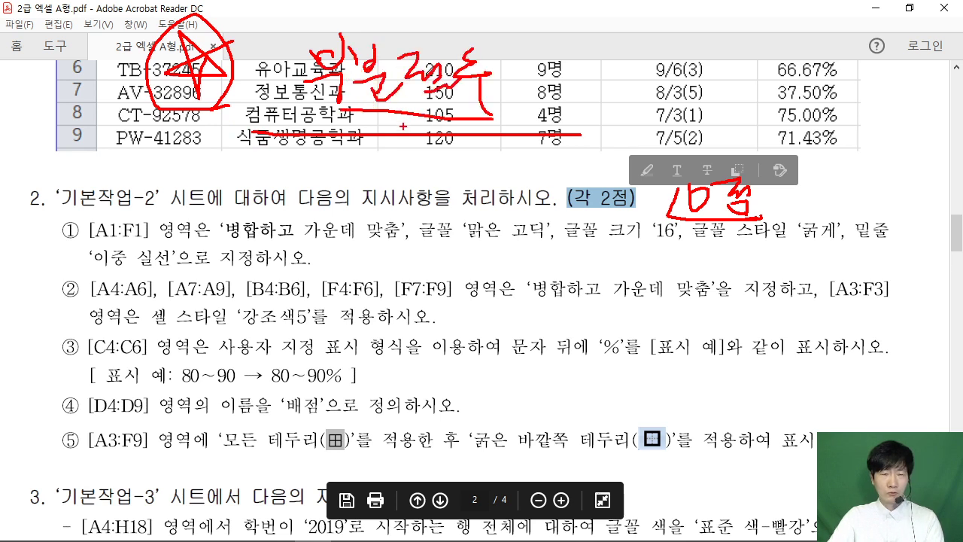
Step: Return to the 기본작업-1 table and examine its entries from the 학과코드 to the 전임비율 column, rows 3 to 9
scroll(369, 265, "up", 8)
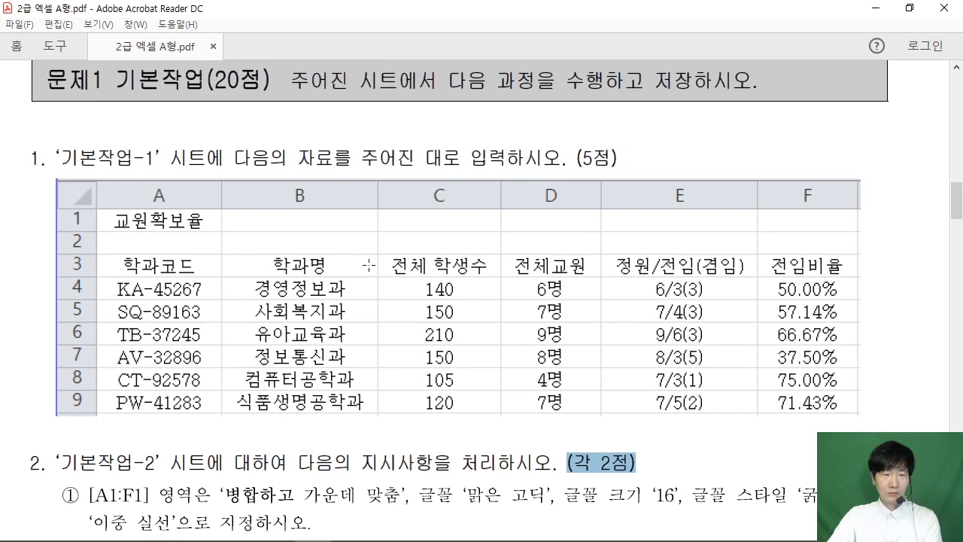
left_click_drag(105, 255, 803, 420)
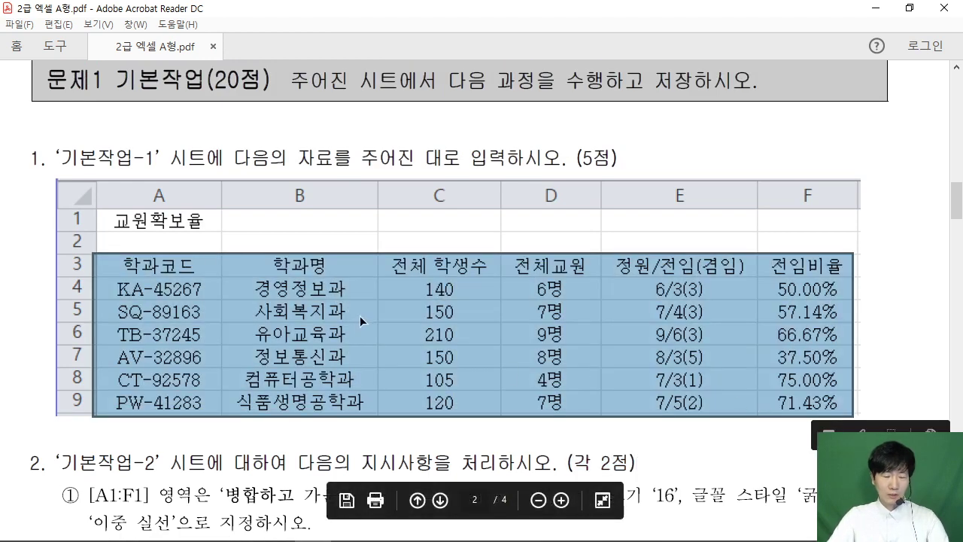
left_click_drag(351, 283, 388, 220)
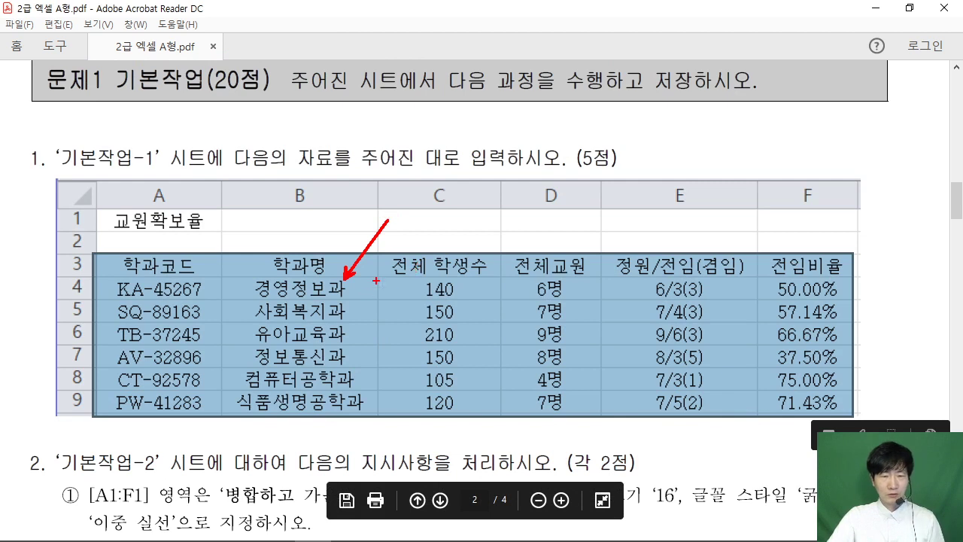
mouse_move(372, 291)
left_mouse_down()
mouse_move(394, 295)
mouse_move(423, 323)
left_mouse_up()
mouse_move(557, 194)
left_mouse_down()
mouse_move(540, 222)
mouse_move(556, 197)
left_mouse_up()
mouse_move(571, 192)
left_mouse_down()
mouse_move(591, 191)
mouse_move(595, 218)
left_mouse_up()
left_click_drag(593, 205, 632, 233)
left_click_drag(632, 234, 635, 244)
left_click_drag(555, 242, 635, 243)
mouse_move(693, 73)
left_mouse_down()
mouse_move(684, 97)
mouse_move(713, 115)
left_mouse_up()
left_click_drag(715, 95, 742, 93)
mouse_move(727, 96)
left_mouse_down()
mouse_move(721, 122)
mouse_move(756, 124)
left_mouse_up()
left_click_drag(775, 104, 772, 128)
left_click_drag(819, 73, 791, 120)
mouse_move(787, 96)
left_mouse_down()
mouse_move(828, 129)
mouse_move(624, 150)
left_mouse_up()
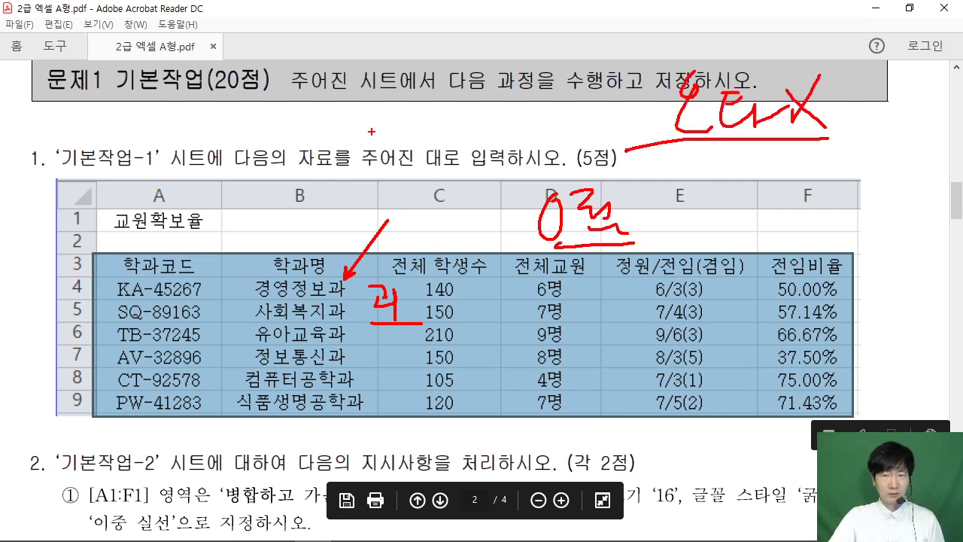
left_click_drag(354, 118, 322, 125)
left_click_drag(389, 76, 355, 134)
mouse_move(365, 116)
left_mouse_down()
mouse_move(386, 108)
mouse_move(398, 143)
left_mouse_up()
mouse_move(421, 101)
left_mouse_down()
mouse_move(441, 97)
mouse_move(450, 130)
left_mouse_up()
mouse_move(457, 96)
left_mouse_down()
mouse_move(497, 90)
mouse_move(474, 137)
left_mouse_up()
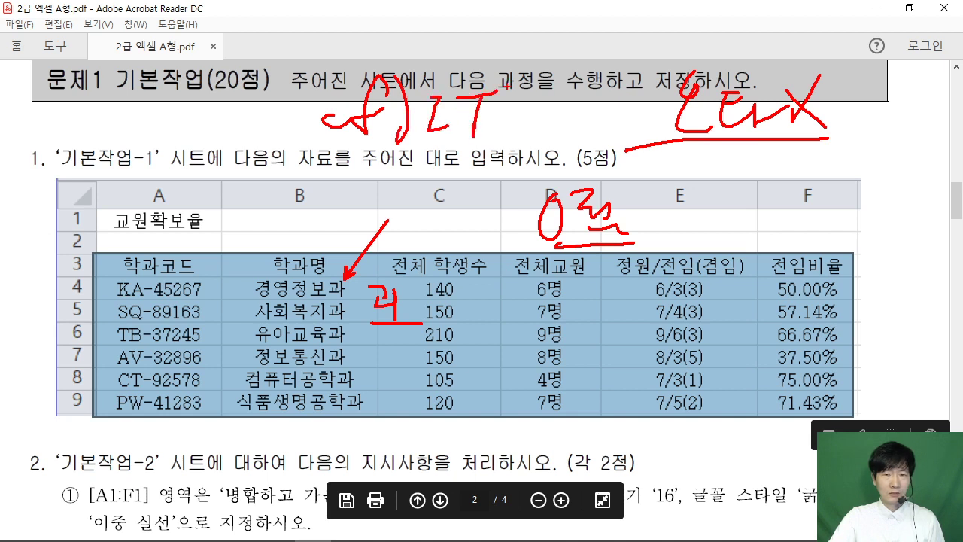
left_click_drag(514, 88, 512, 130)
mouse_move(509, 113)
left_mouse_down()
mouse_move(530, 134)
mouse_move(412, 141)
left_mouse_up()
mouse_move(538, 8)
left_mouse_down()
mouse_move(529, 34)
mouse_move(538, 41)
left_mouse_up()
mouse_move(552, 3)
left_mouse_down()
mouse_move(553, 14)
mouse_move(574, 18)
left_mouse_up()
mouse_move(561, 17)
left_mouse_down()
mouse_move(577, 27)
mouse_move(584, 55)
left_mouse_up()
left_click_drag(612, 10, 606, 58)
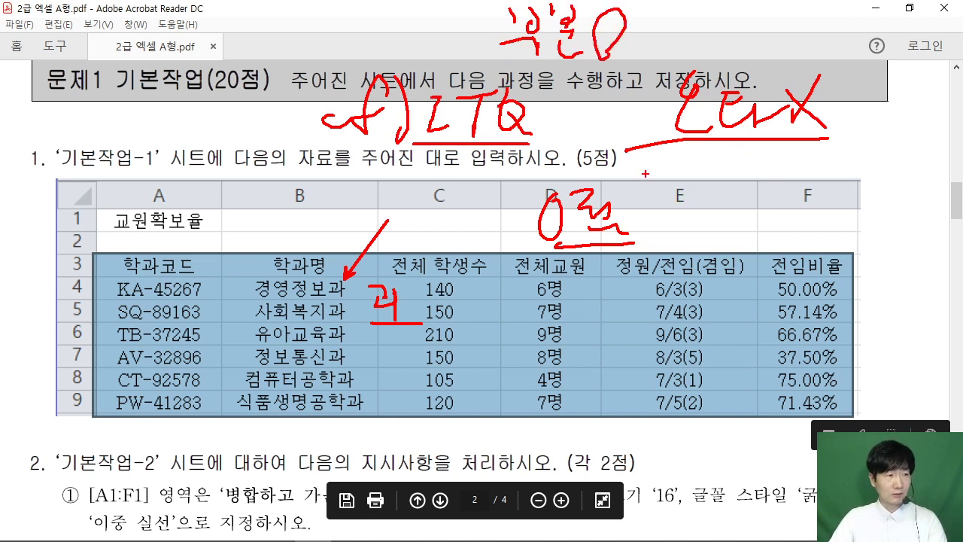
key("Escape")
Step: Read on to the 기본작업-3 item and examine its points and its conditional formatting instructions for the A4:H18 range
scroll(331, 343, "down", 5)
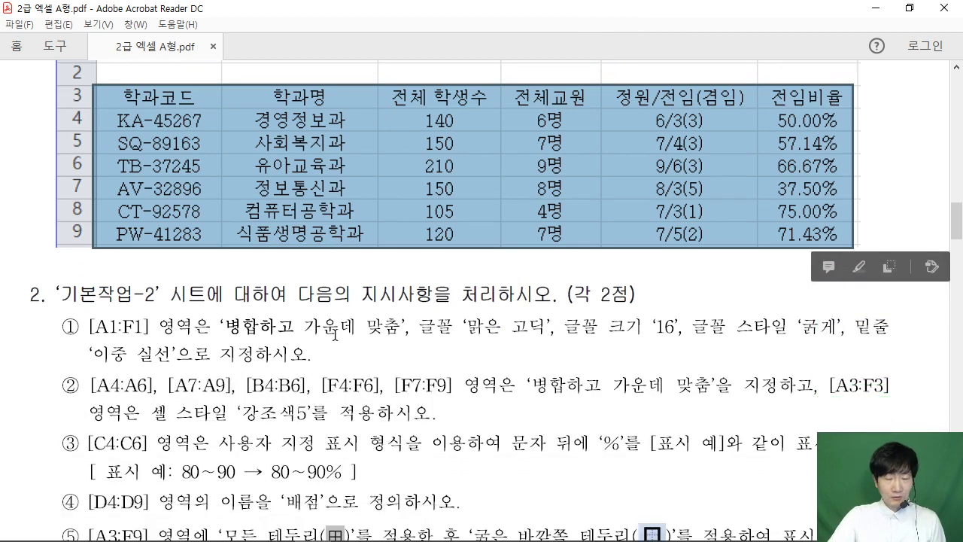
left_click(334, 334)
scroll(268, 335, "down", 2)
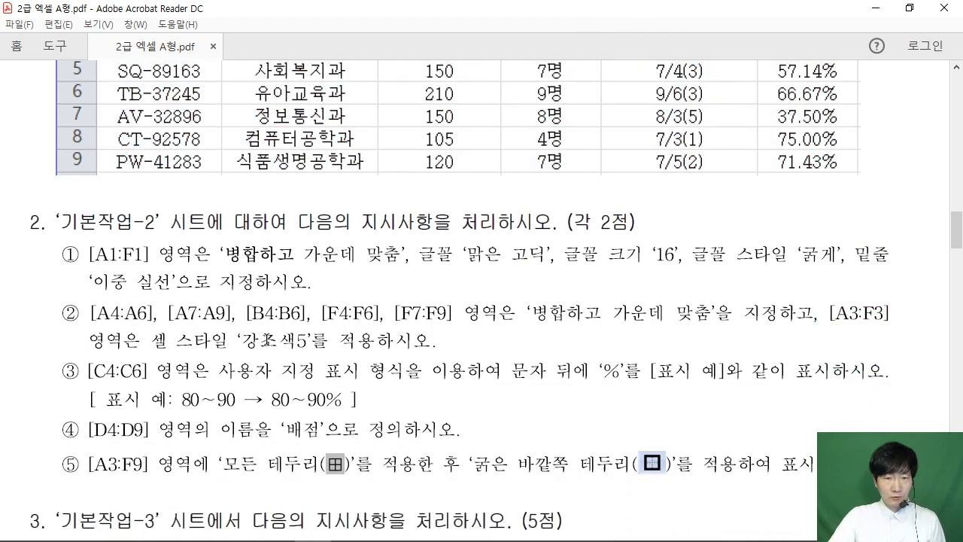
scroll(265, 341, "down", 7)
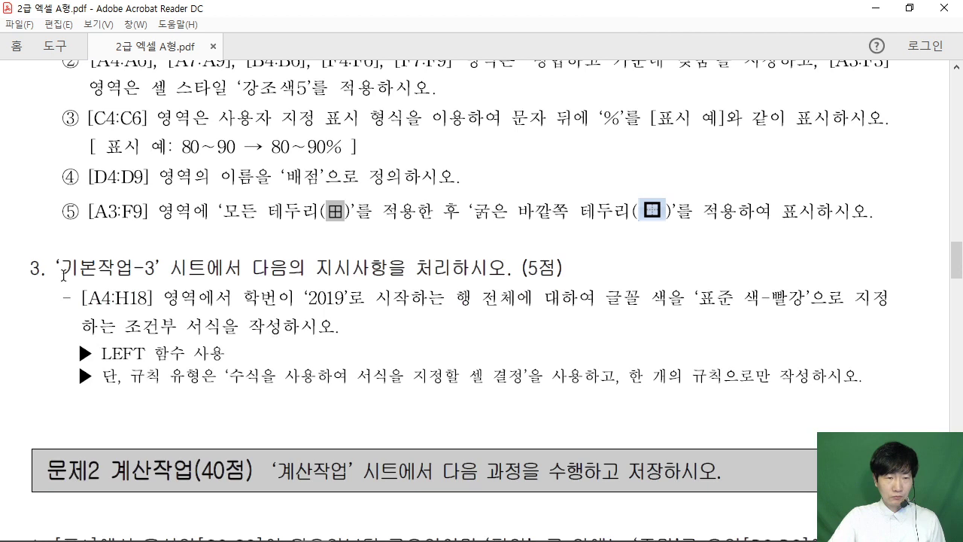
mouse_move(63, 274)
left_mouse_down()
mouse_move(574, 276)
mouse_move(527, 253)
mouse_move(544, 289)
left_mouse_up()
left_click(508, 288)
left_click(536, 284)
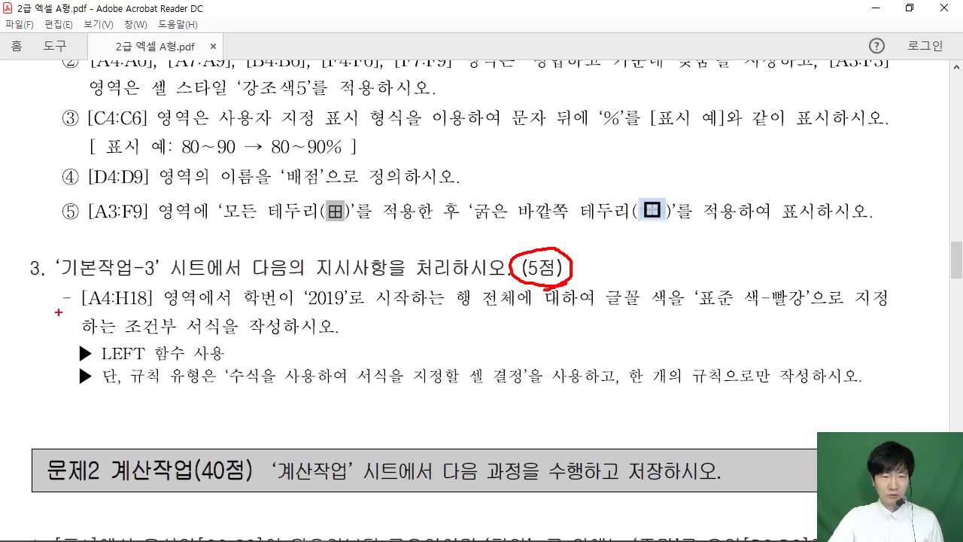
left_click_drag(79, 297, 54, 348)
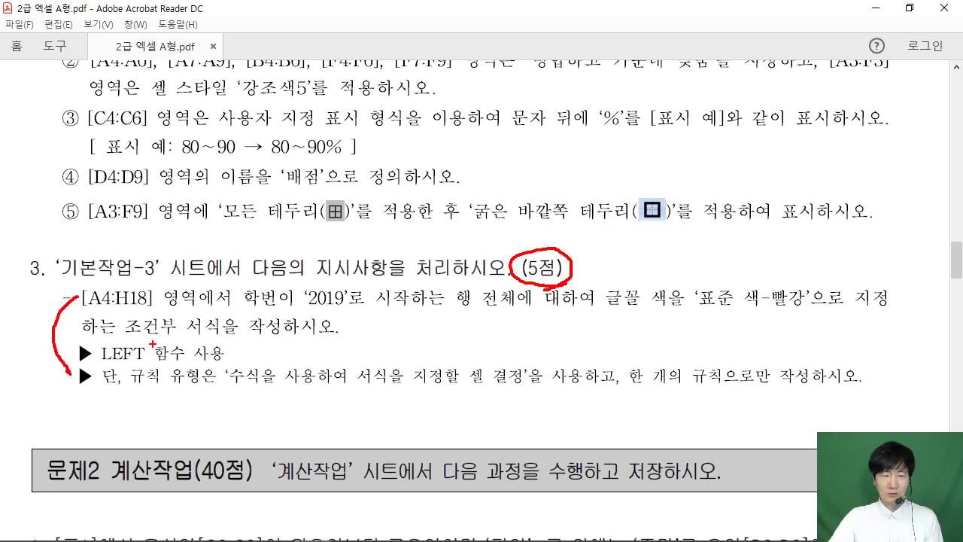
left_click_drag(125, 338, 333, 338)
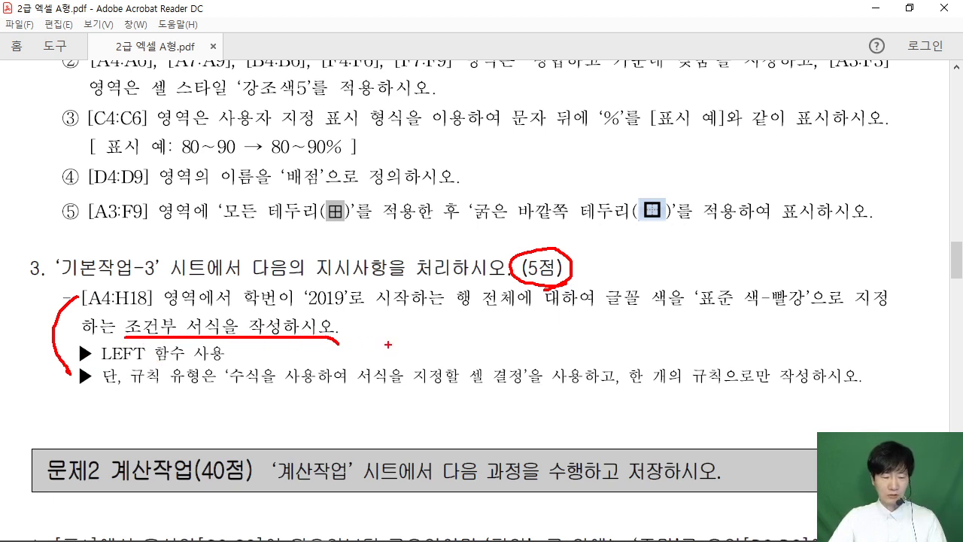
key("Escape")
Step: Read on to 문제2 계산작업 and examine its total points and the points of its [표1] item
scroll(407, 316, "down", 5)
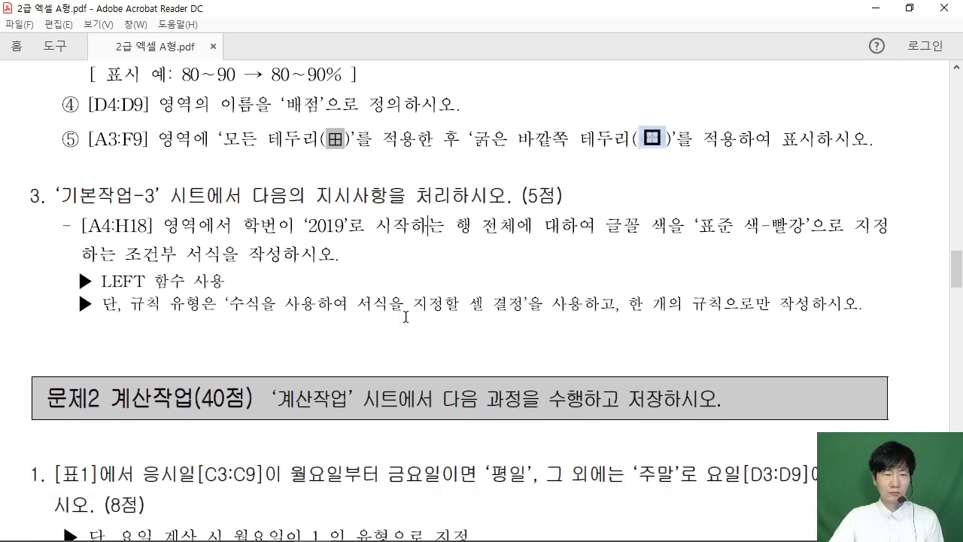
scroll(421, 322, "down", 3)
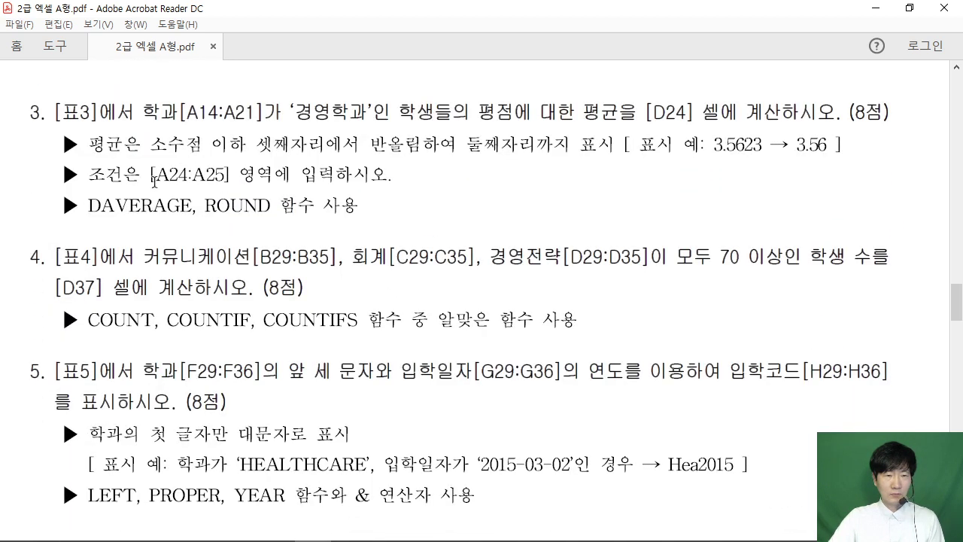
left_click_drag(111, 151, 248, 154)
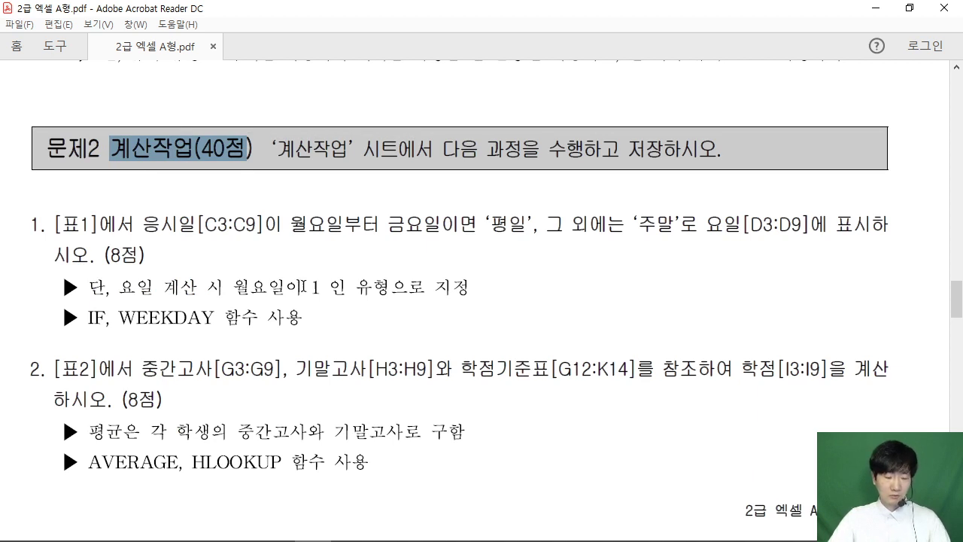
left_click_drag(101, 265, 157, 265)
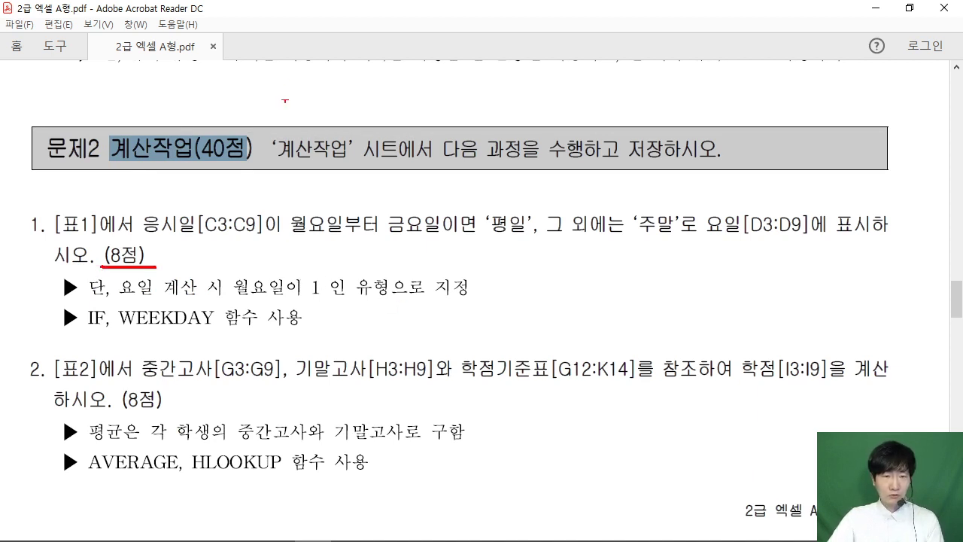
Step: Handwrite an underlined 5 × 8 above the 문제2 heading and draw two slanted divider strokes beside it
mouse_move(271, 74)
left_mouse_down()
mouse_move(264, 114)
mouse_move(348, 82)
mouse_move(407, 81)
mouse_move(420, 111)
left_mouse_up()
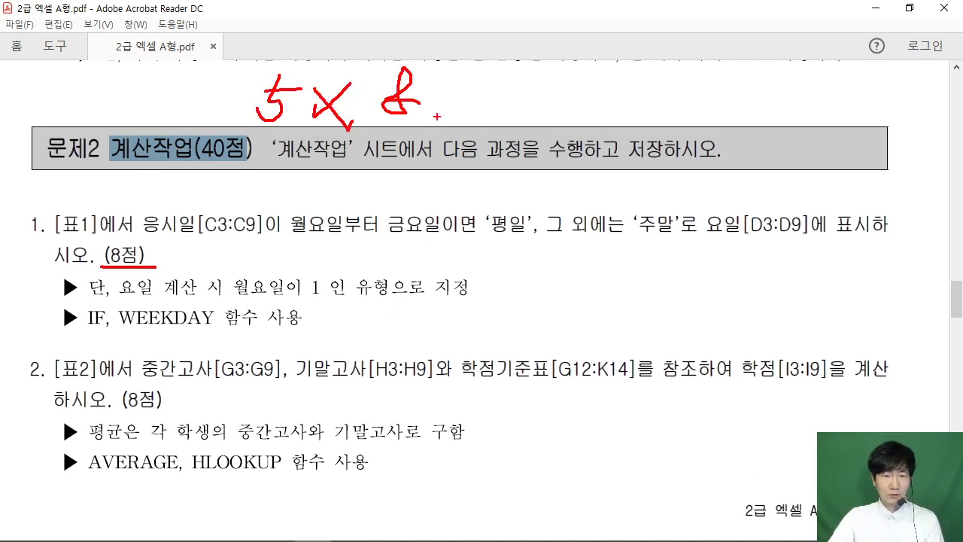
left_click_drag(251, 126, 454, 127)
mouse_move(298, 50)
left_mouse_down()
mouse_move(331, 67)
mouse_move(331, 77)
left_mouse_up()
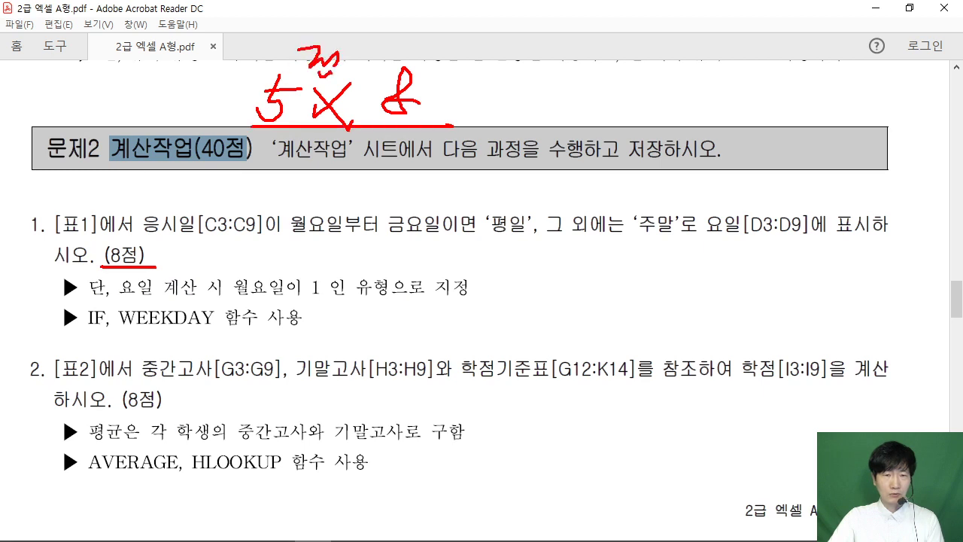
left_click_drag(491, 39, 429, 170)
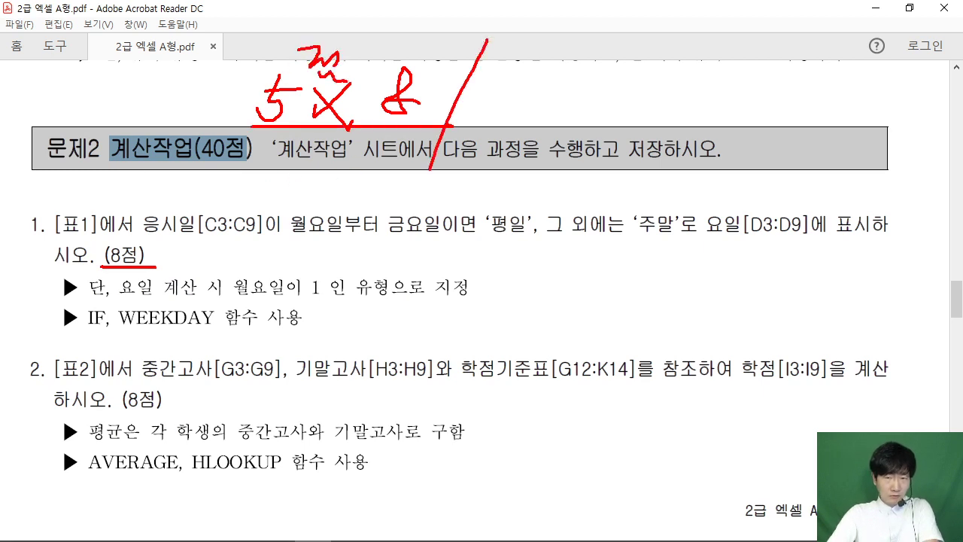
left_click_drag(514, 19, 429, 214)
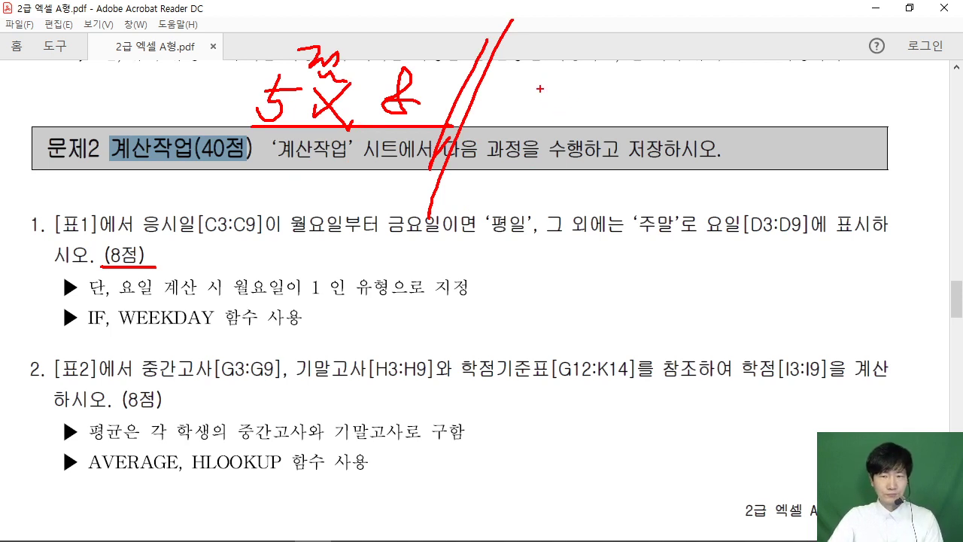
Step: Handwrite 3문제 and 2문제 above the 문제2 heading, circling 3문제 and crossing out 2문제
left_click_drag(535, 83, 545, 119)
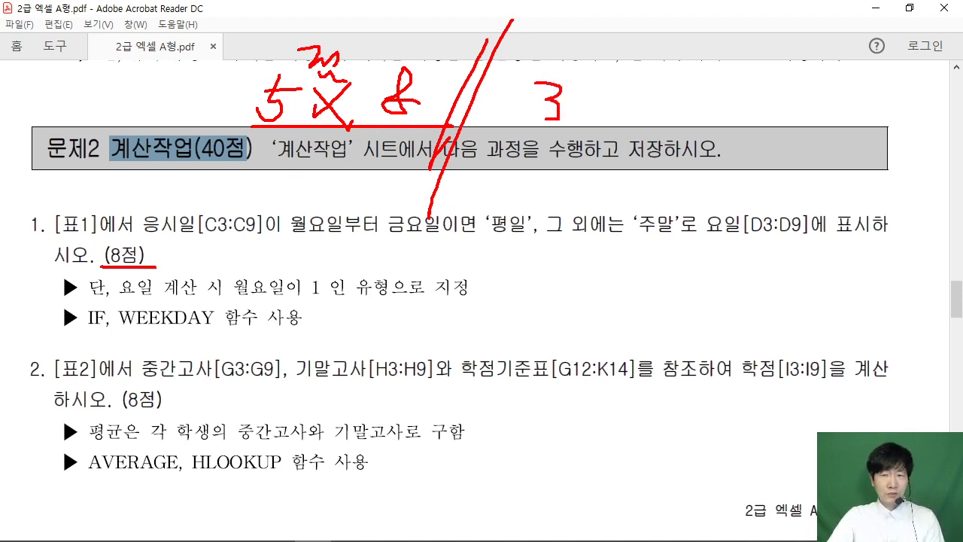
mouse_move(574, 75)
left_mouse_down()
mouse_move(603, 105)
mouse_move(629, 92)
mouse_move(640, 107)
left_mouse_up()
left_click_drag(638, 89, 662, 113)
left_click_drag(541, 133, 662, 131)
mouse_move(724, 76)
left_mouse_down()
mouse_move(747, 106)
mouse_move(771, 82)
mouse_move(772, 106)
mouse_move(787, 103)
left_mouse_up()
left_click_drag(782, 78, 824, 107)
left_click_drag(817, 34, 712, 134)
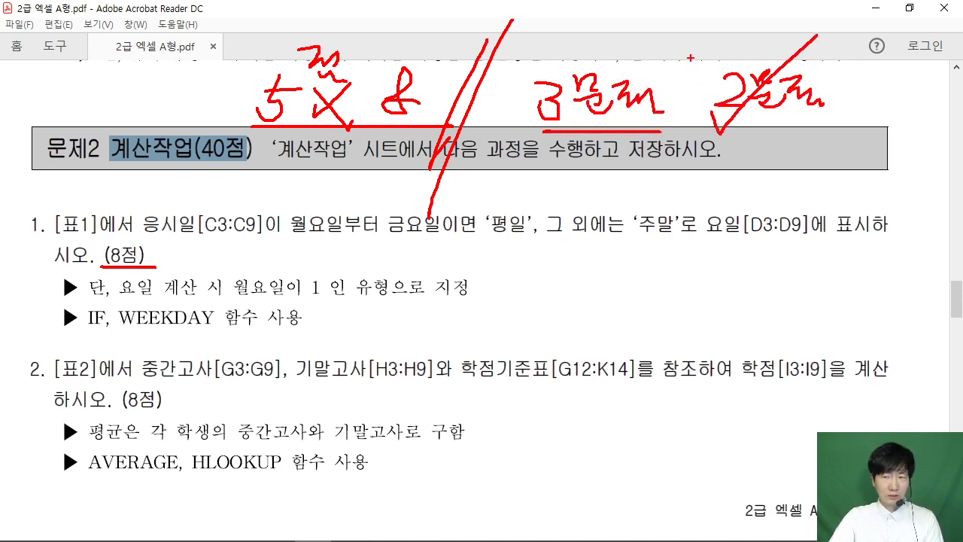
left_click_drag(689, 55, 797, 143)
mouse_move(632, 147)
left_mouse_down()
mouse_move(516, 50)
mouse_move(584, 141)
left_mouse_up()
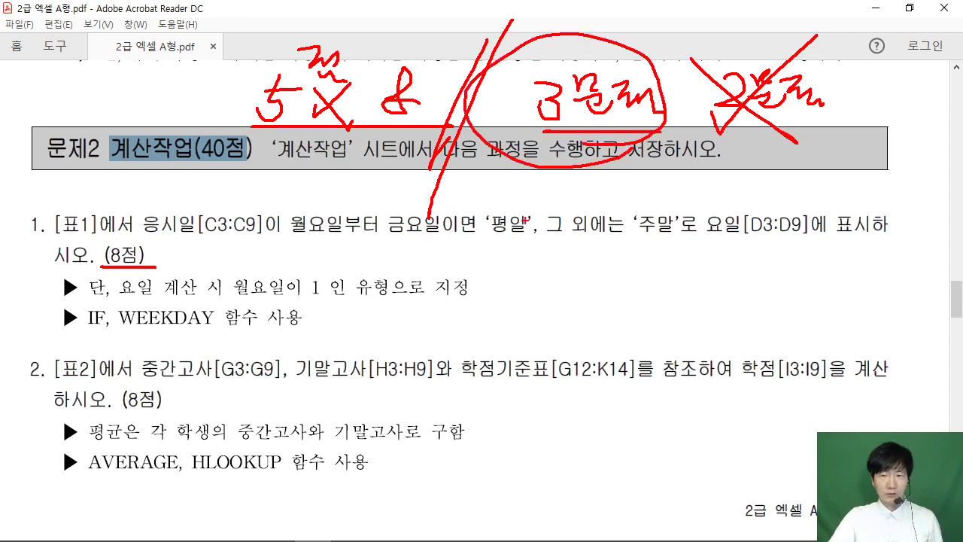
left_click_drag(524, 135, 811, 130)
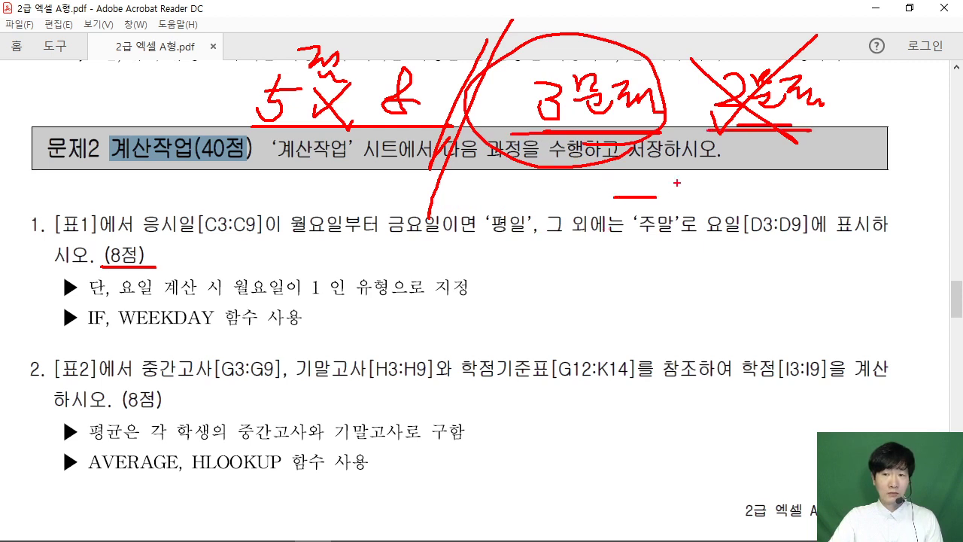
Step: Handwrite -16 in a circle and -30점 in a box below the 3문제 note
left_click_drag(676, 183, 668, 218)
mouse_move(705, 169)
left_mouse_down()
mouse_move(689, 211)
mouse_move(706, 215)
left_mouse_up()
mouse_move(721, 239)
left_mouse_down()
mouse_move(666, 243)
mouse_move(721, 239)
left_mouse_up()
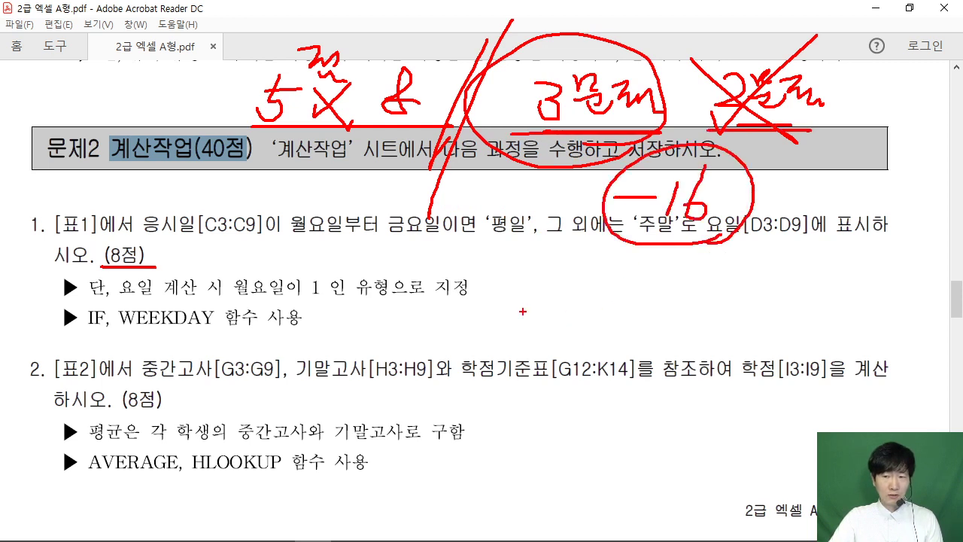
left_click_drag(519, 310, 554, 309)
mouse_move(566, 298)
left_mouse_down()
mouse_move(593, 304)
mouse_move(570, 336)
left_mouse_up()
mouse_move(611, 307)
left_mouse_down()
mouse_move(608, 331)
mouse_move(654, 310)
mouse_move(653, 325)
left_mouse_up()
mouse_move(641, 329)
left_mouse_down()
mouse_move(669, 341)
mouse_move(550, 265)
mouse_move(669, 349)
left_mouse_up()
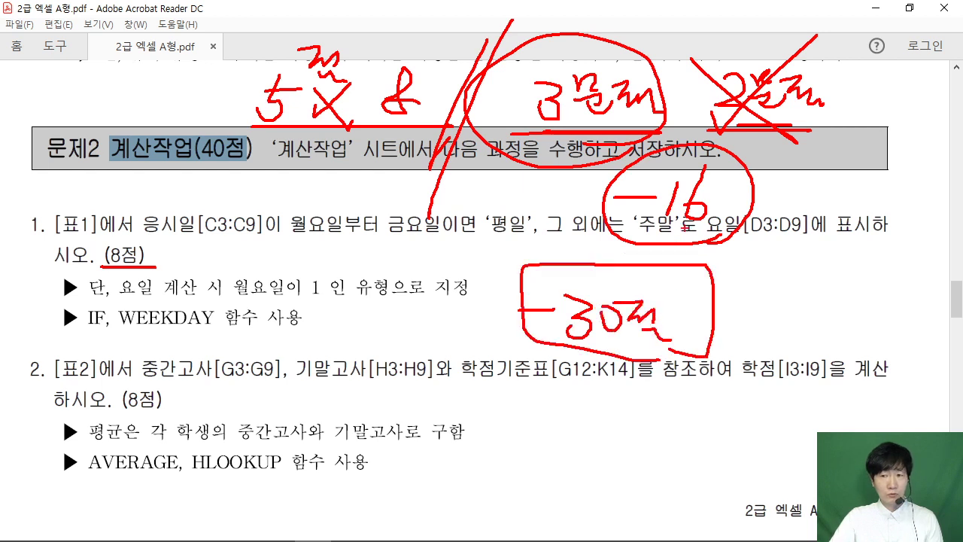
Step: Handwrite -24 and -5 with the sum -29 over the [표1] and [표2] items, then clear all annotations
mouse_move(248, 283)
left_mouse_down()
mouse_move(256, 304)
mouse_move(282, 305)
left_mouse_up()
mouse_move(286, 269)
left_mouse_down()
mouse_move(277, 301)
mouse_move(307, 300)
left_mouse_up()
mouse_move(304, 276)
left_mouse_down()
mouse_move(278, 316)
mouse_move(310, 321)
left_mouse_up()
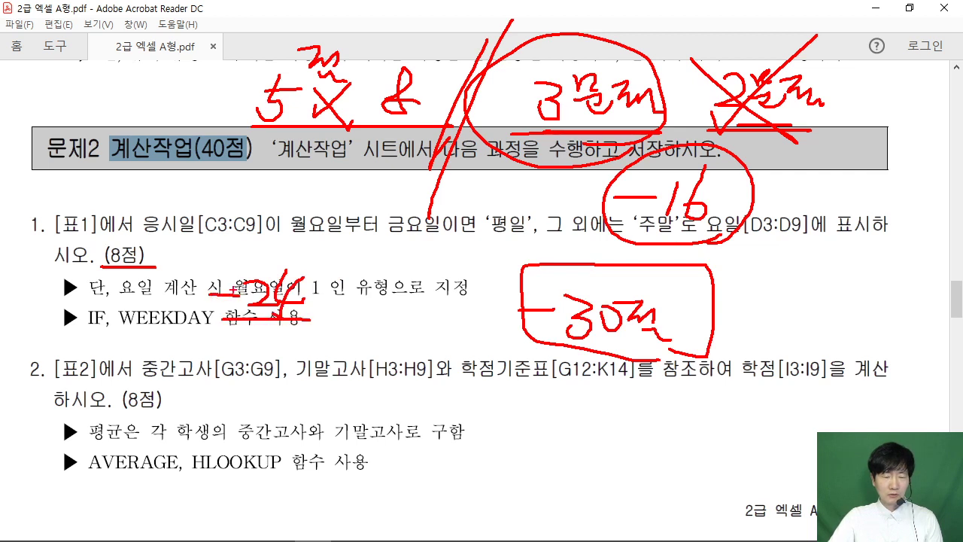
mouse_move(215, 238)
left_mouse_down()
mouse_move(242, 236)
mouse_move(262, 265)
mouse_move(248, 253)
left_mouse_up()
left_click_drag(250, 229, 286, 231)
left_click_drag(173, 329, 339, 330)
left_click_drag(216, 362, 242, 364)
left_click_drag(252, 360, 284, 395)
left_click_drag(226, 345, 212, 339)
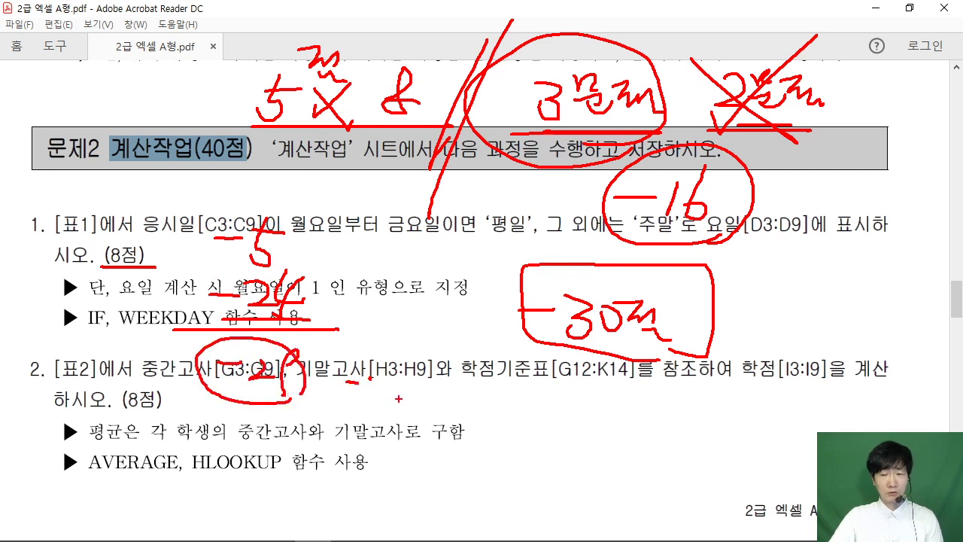
left_click_drag(500, 47, 509, 133)
mouse_move(512, 42)
left_mouse_down()
mouse_move(544, 42)
mouse_move(662, 125)
mouse_move(602, 130)
left_mouse_up()
key("Escape")
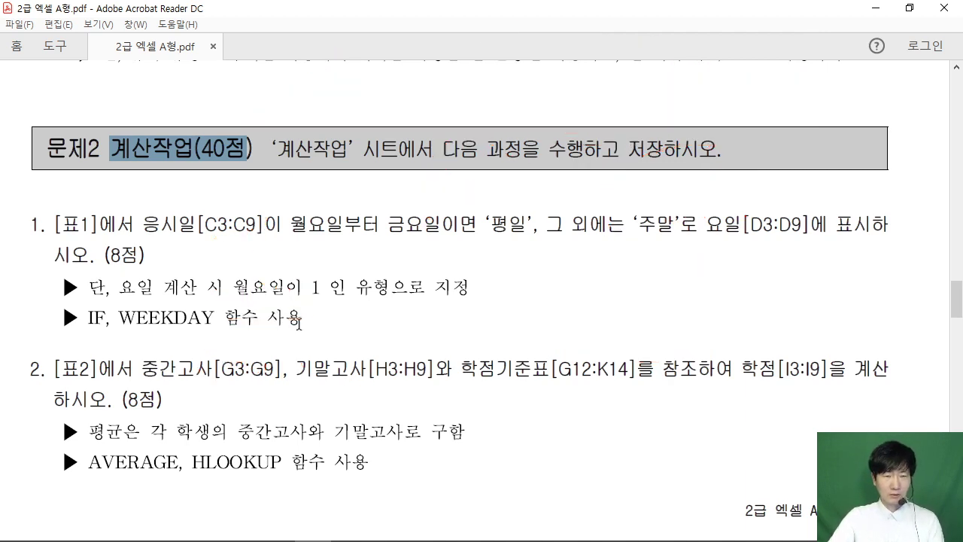
Step: Skim the 계산작업 items from [표1] to [표5] and return to the [표1] item and its required functions
scroll(333, 308, "down", 5)
scroll(333, 309, "down", 3)
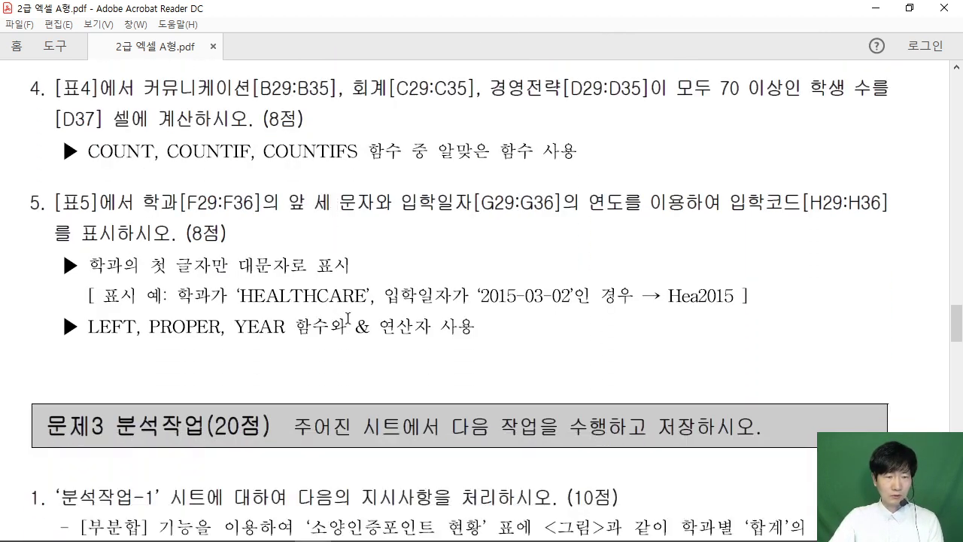
scroll(286, 346, "up", 3)
scroll(272, 370, "up", 6)
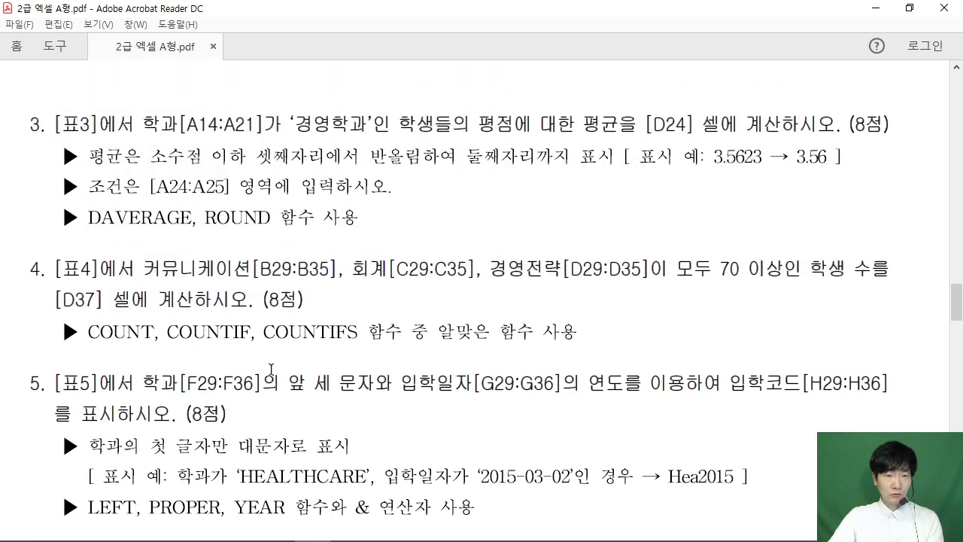
scroll(270, 366, "down", 5)
scroll(208, 289, "up", 5)
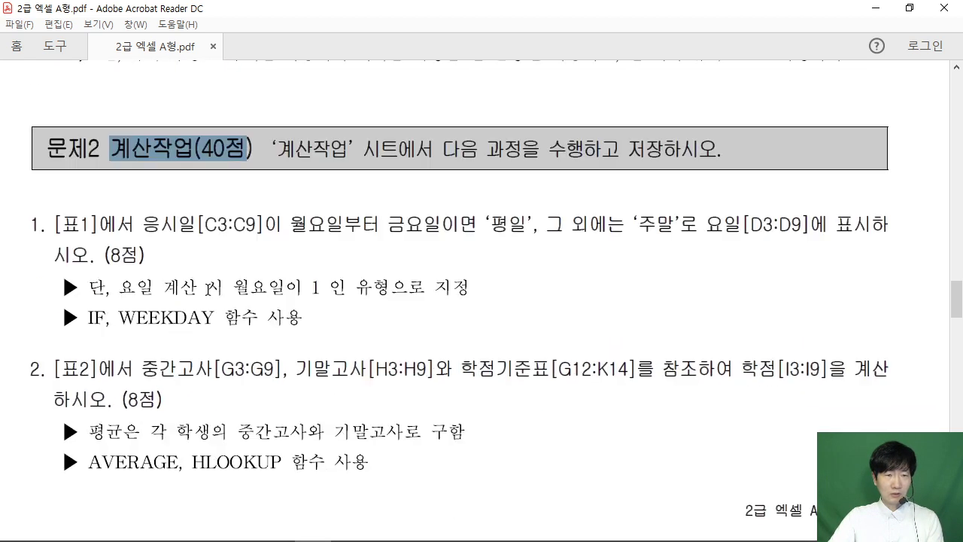
double_click(121, 224)
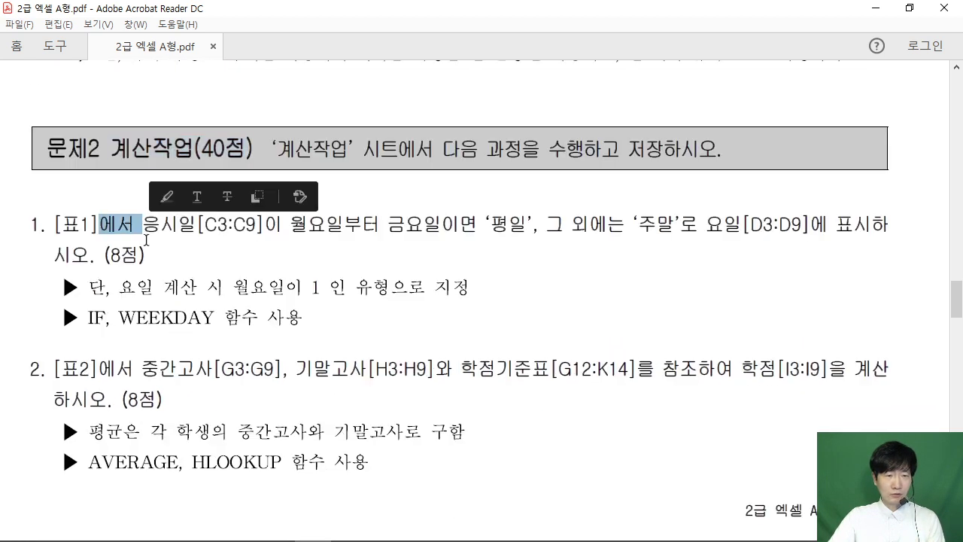
left_click(199, 337)
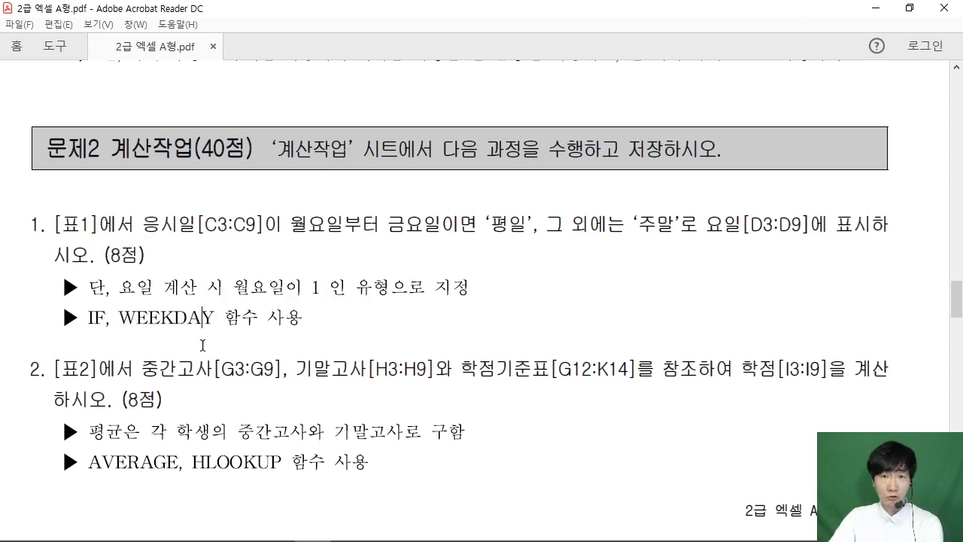
Step: Examine the [표4] item's instruction to pick a suitable function from COUNT, COUNTIF and COUNTIFS
scroll(230, 342, "down", 10)
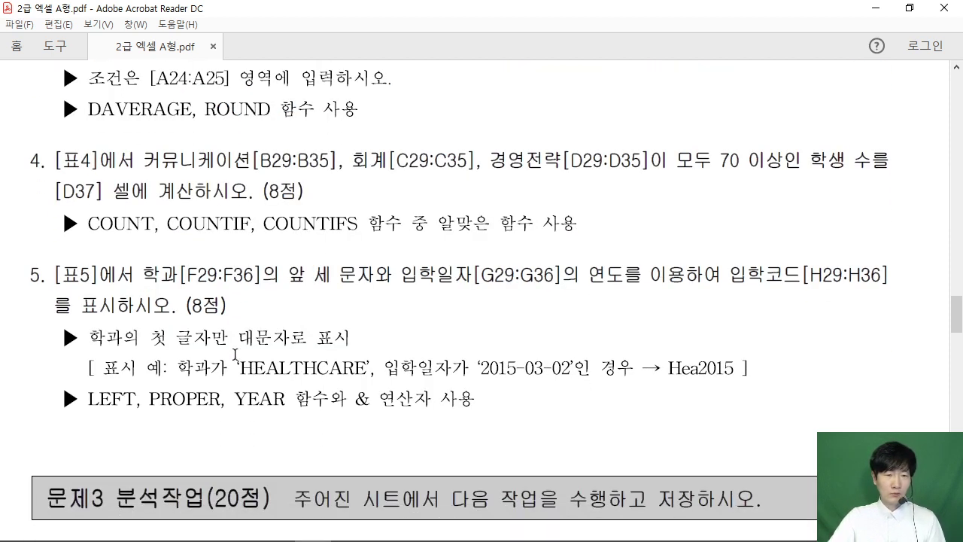
left_click_drag(87, 224, 566, 238)
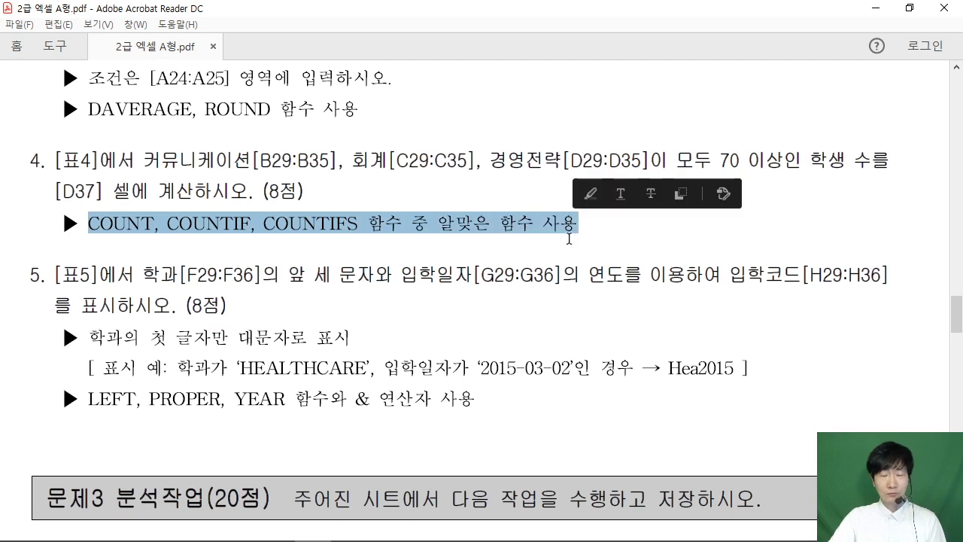
left_click(564, 239)
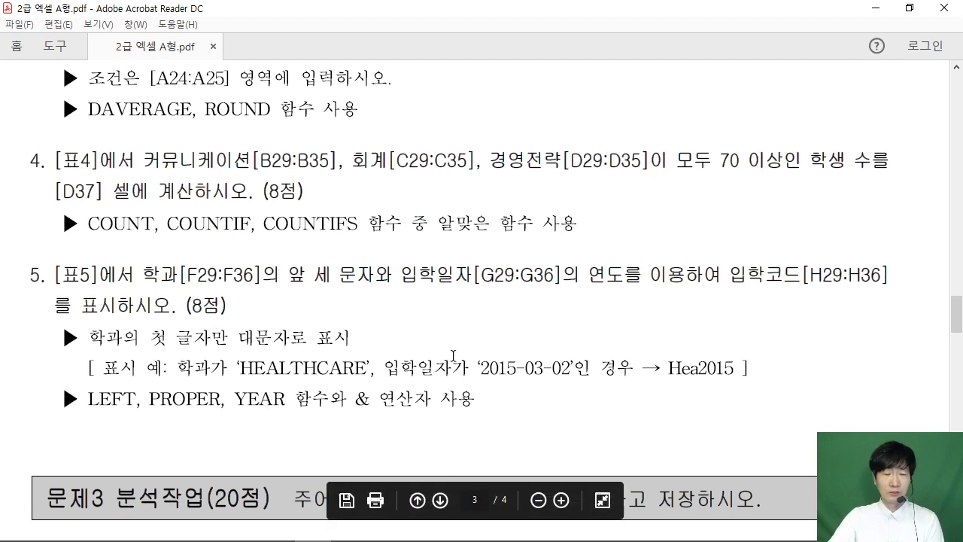
Step: Read on to 문제3 분석작업 and examine its total points and the 분석작업-1 subtotal item's points and instructions
scroll(366, 238, "down", 4)
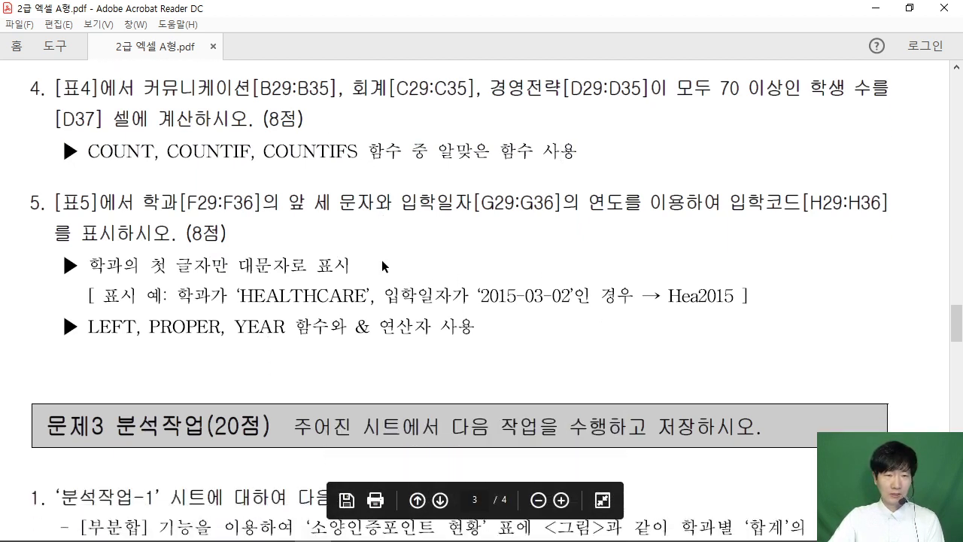
scroll(386, 258, "down", 4)
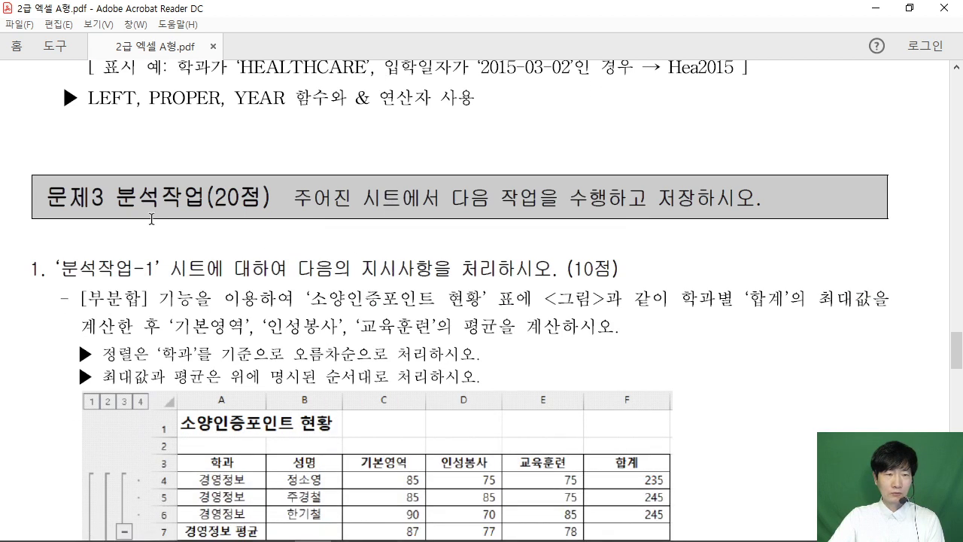
left_click_drag(115, 197, 260, 197)
scroll(316, 256, "down", 2)
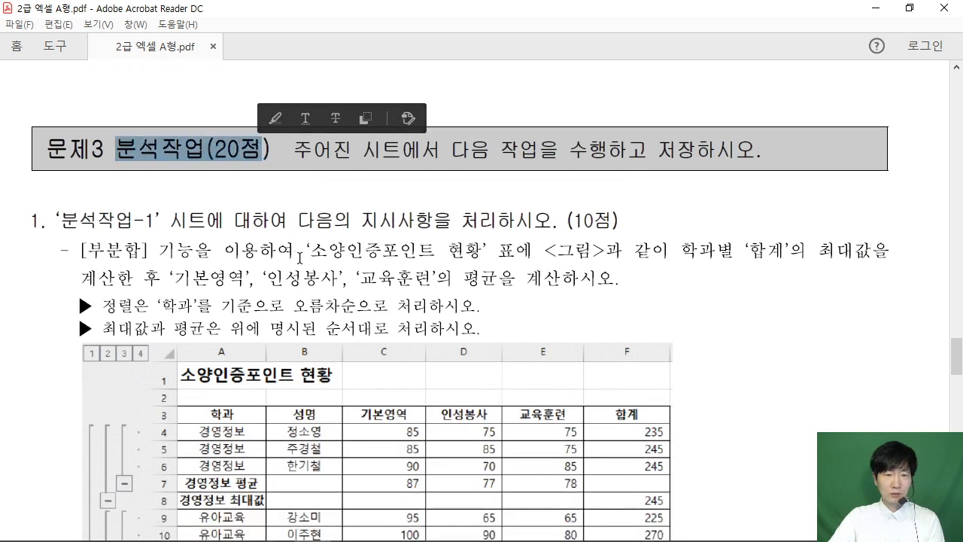
left_click_drag(567, 198, 618, 197)
scroll(618, 198, "down", 1)
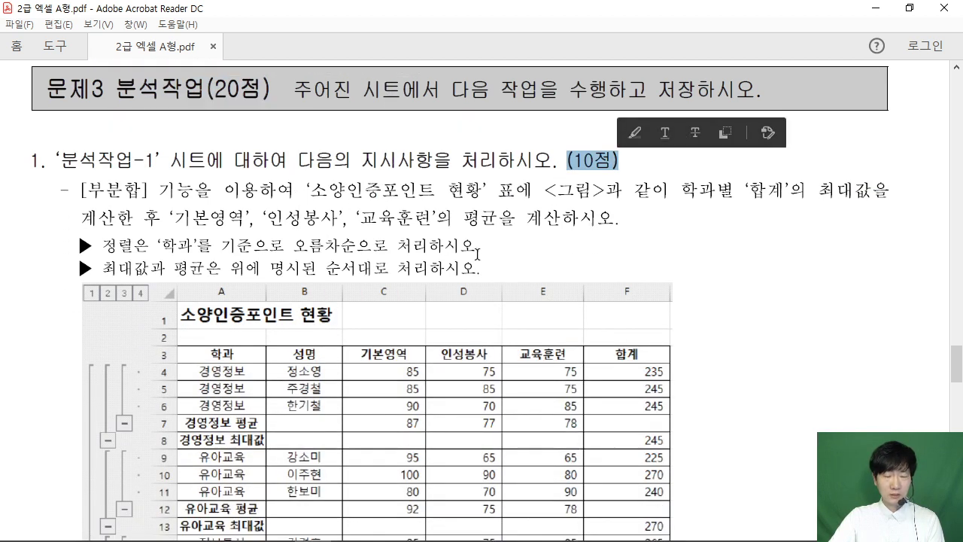
left_click(121, 94)
left_click_drag(121, 93, 273, 93)
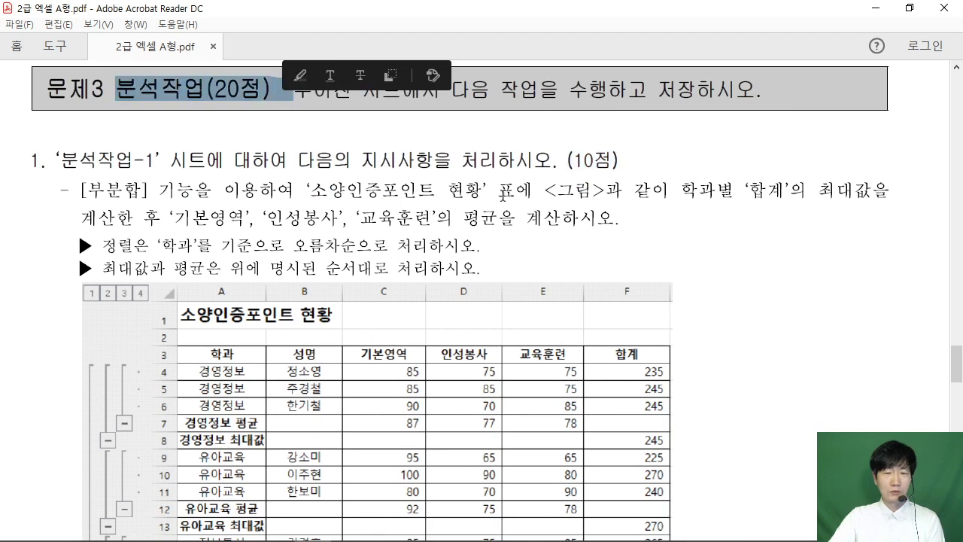
left_click_drag(564, 160, 635, 165)
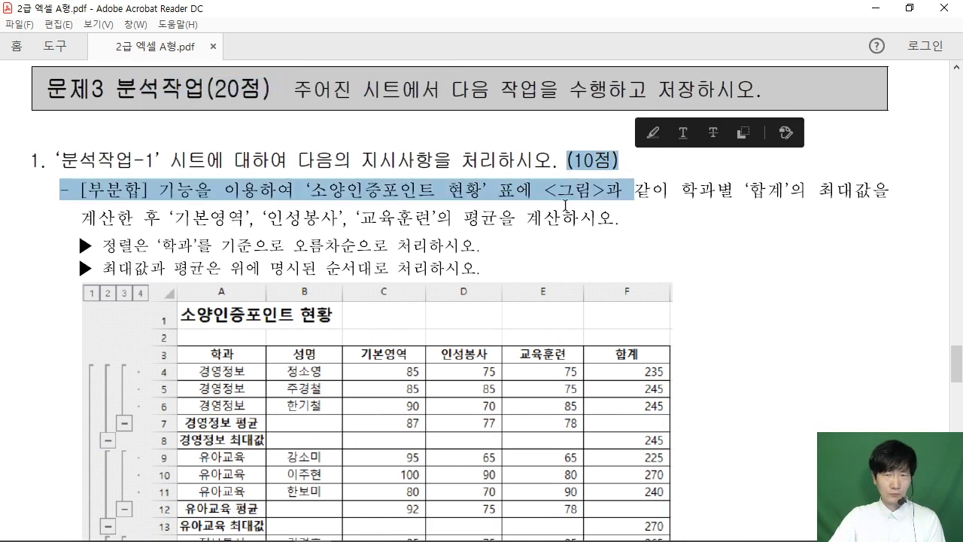
left_click(520, 225)
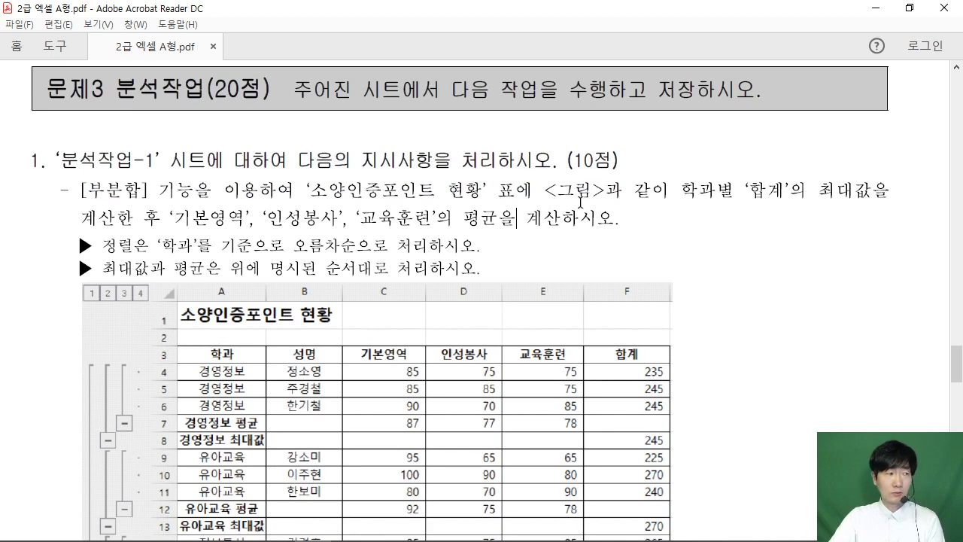
Step: Look over the 소양인증포인트 현황 subtotal picture, then read on to 문제4 기타작업 and examine its points
scroll(579, 199, "down", 5)
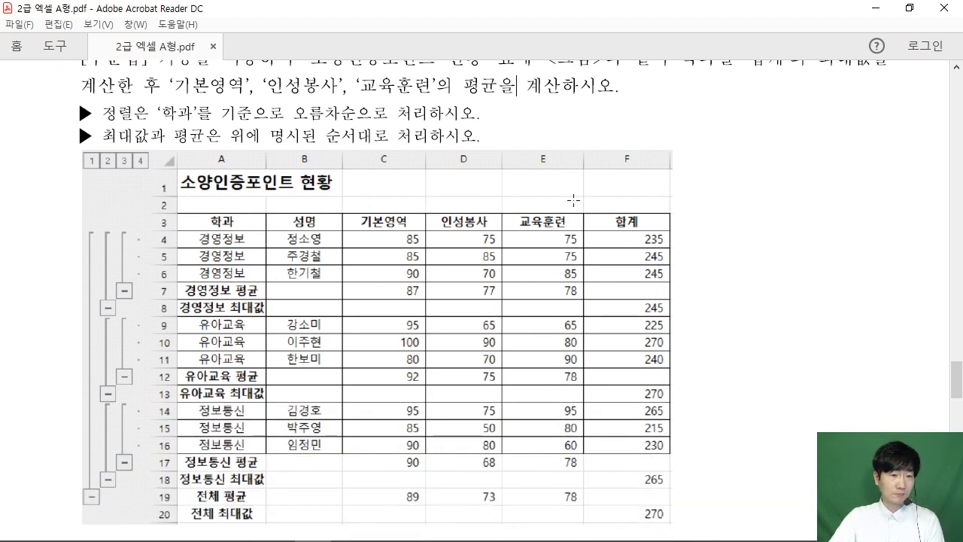
scroll(573, 215, "down", 10)
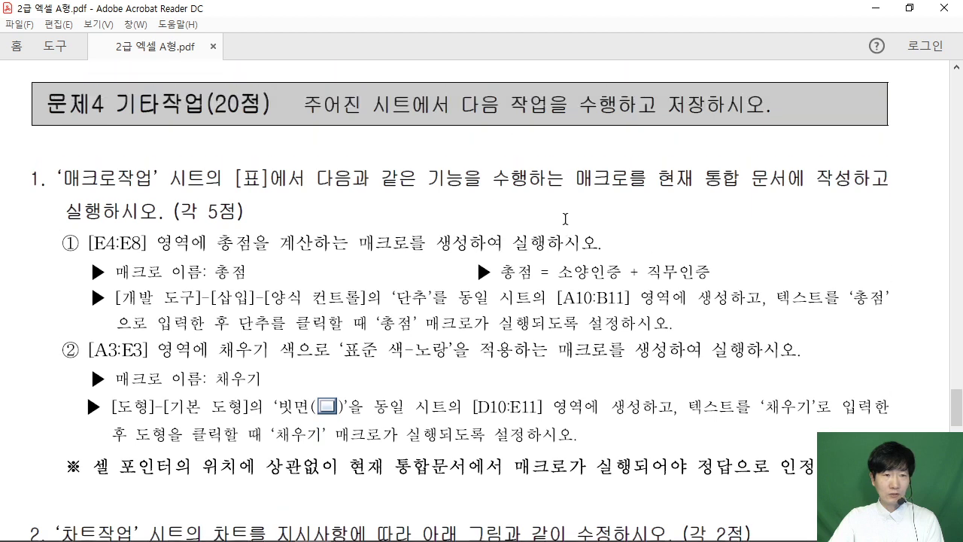
left_click_drag(115, 105, 239, 105)
left_click(237, 140)
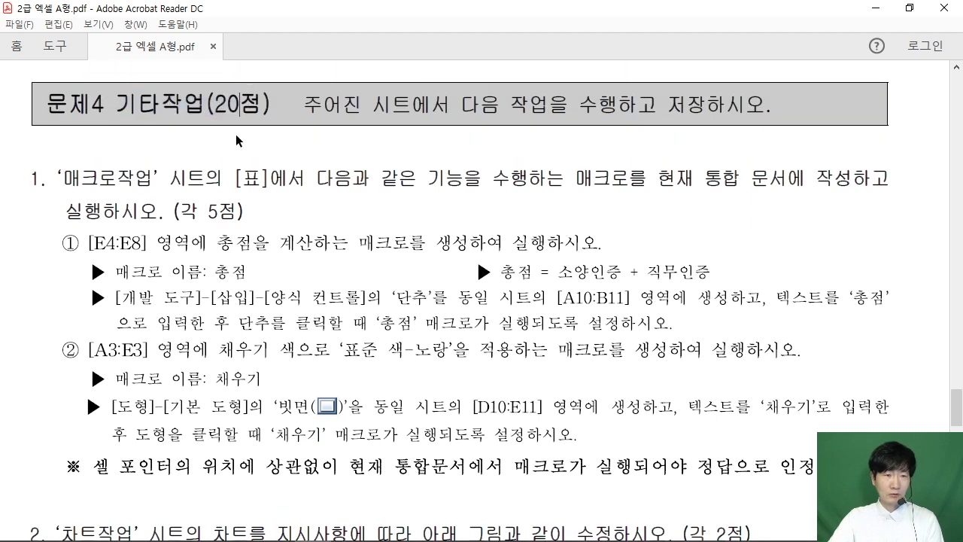
Step: Examine the points given for the 매크로작업 and 차트작업 items and look over the 연도별 장학금 현황 chart picture
left_click_drag(65, 178, 170, 179)
left_click_drag(179, 211, 244, 212)
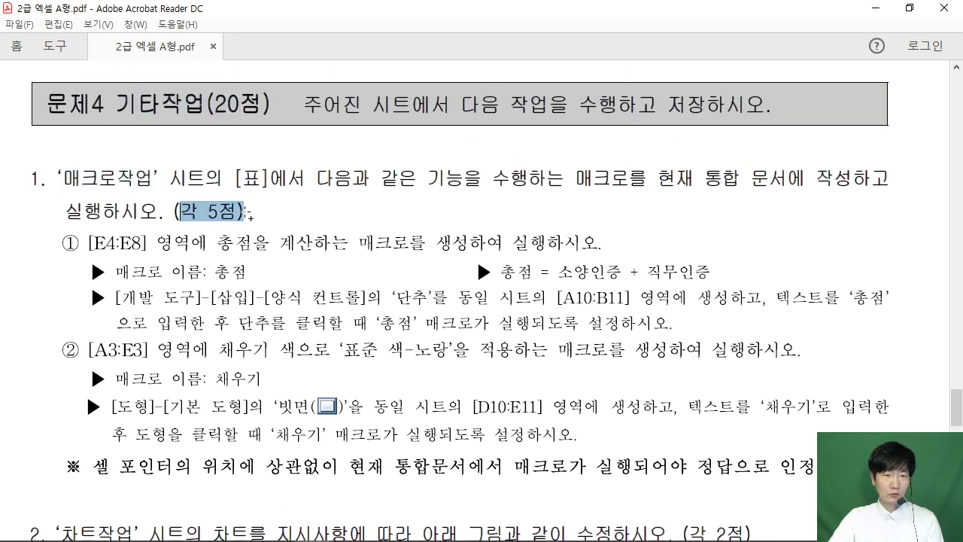
scroll(309, 226, "down", 6)
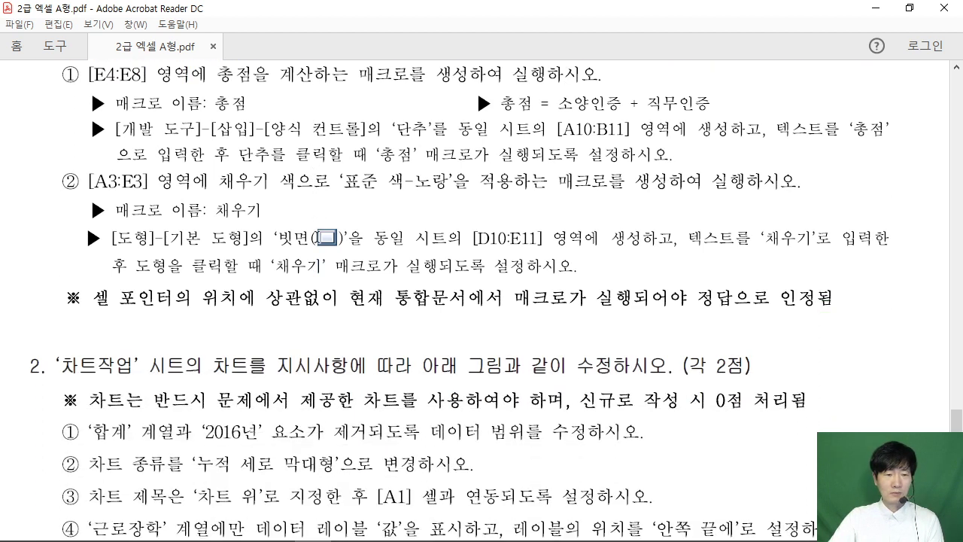
scroll(317, 264, "down", 1)
left_click_drag(64, 278, 80, 279)
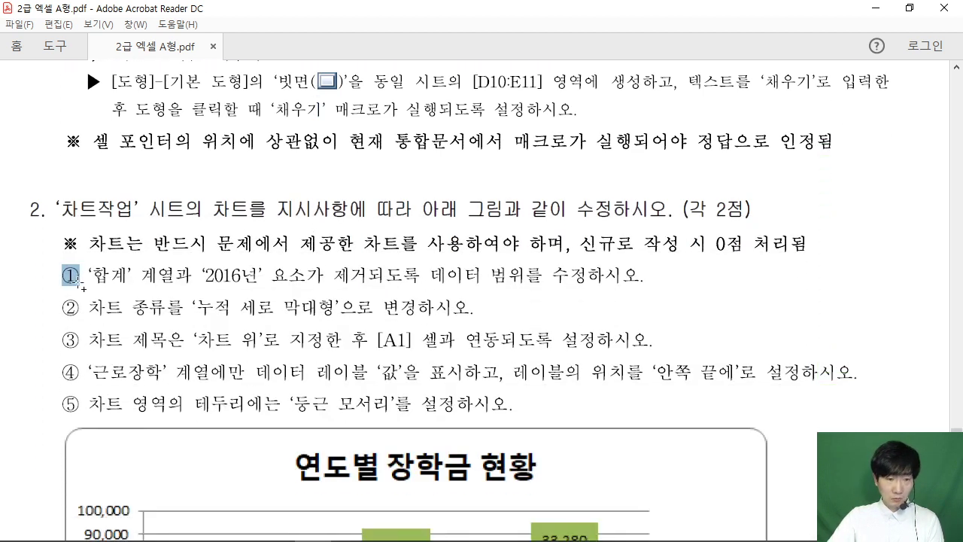
left_click_drag(669, 212, 749, 211)
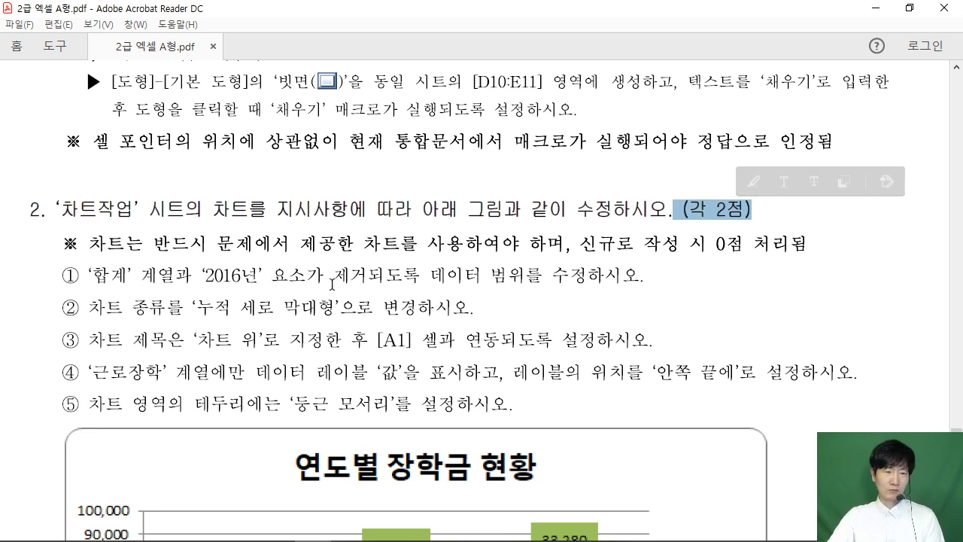
scroll(331, 284, "down", 2)
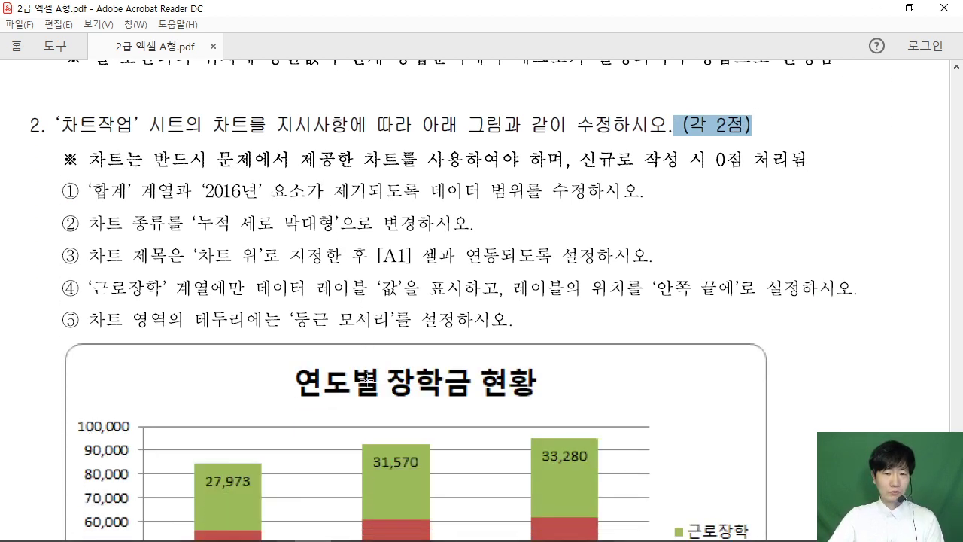
scroll(364, 381, "down", 5)
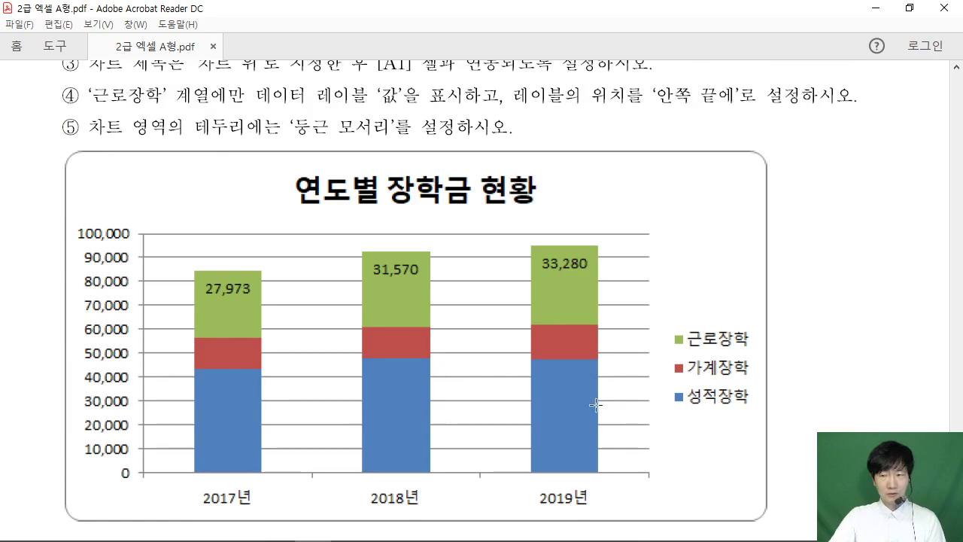
Step: Return to 문제1 기본작업 in the PDF and examine the 기본작업-1 data entry item, glancing at the matching sheet in Excel
left_click_drag(958, 456, 960, 197)
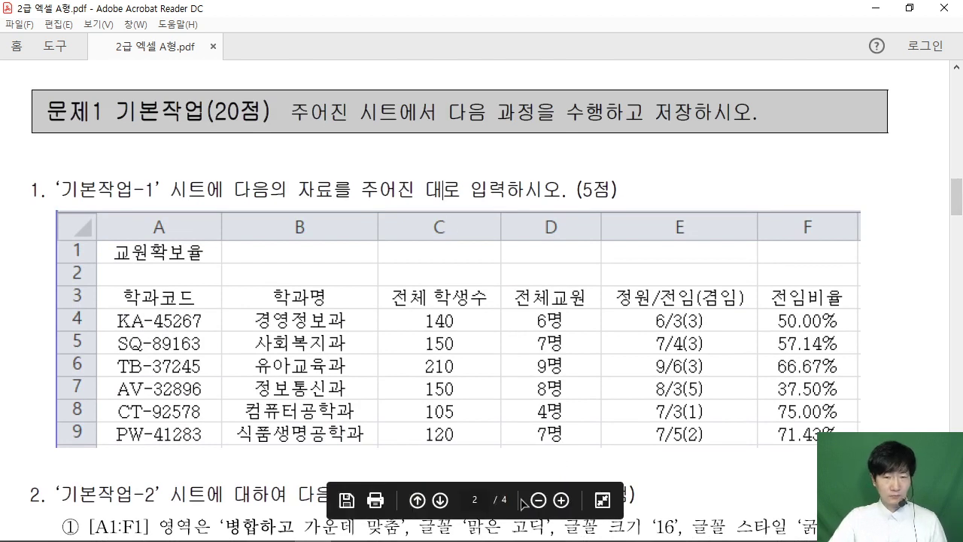
left_click(352, 527)
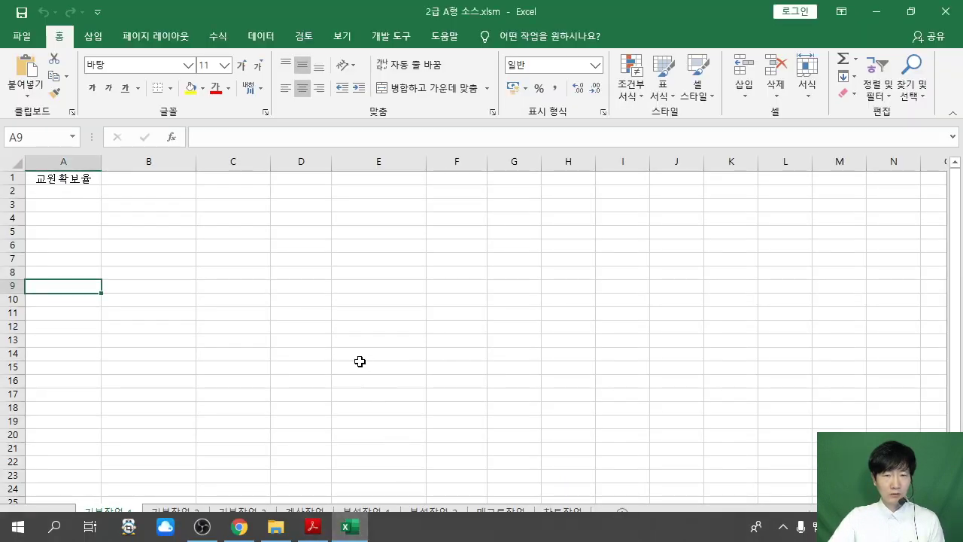
left_click(313, 527)
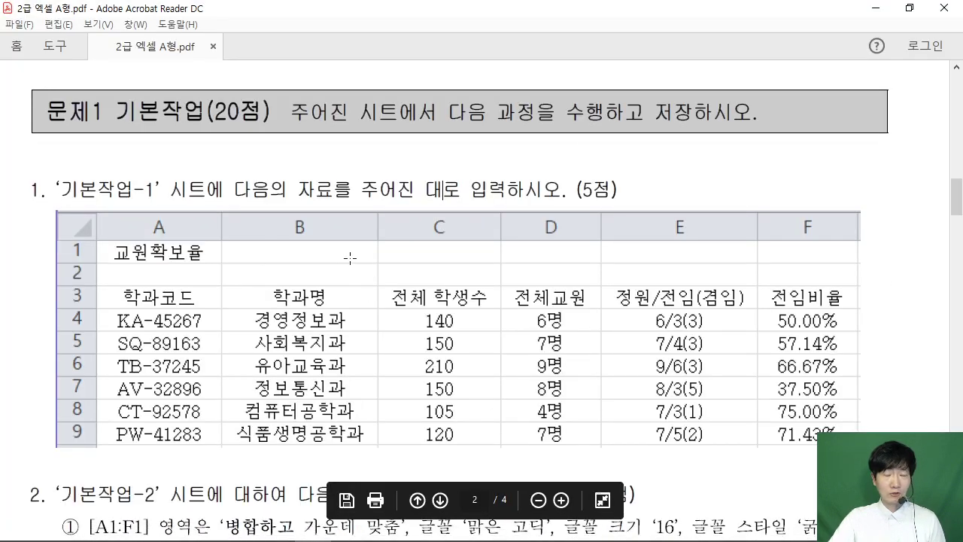
left_click_drag(55, 190, 170, 190)
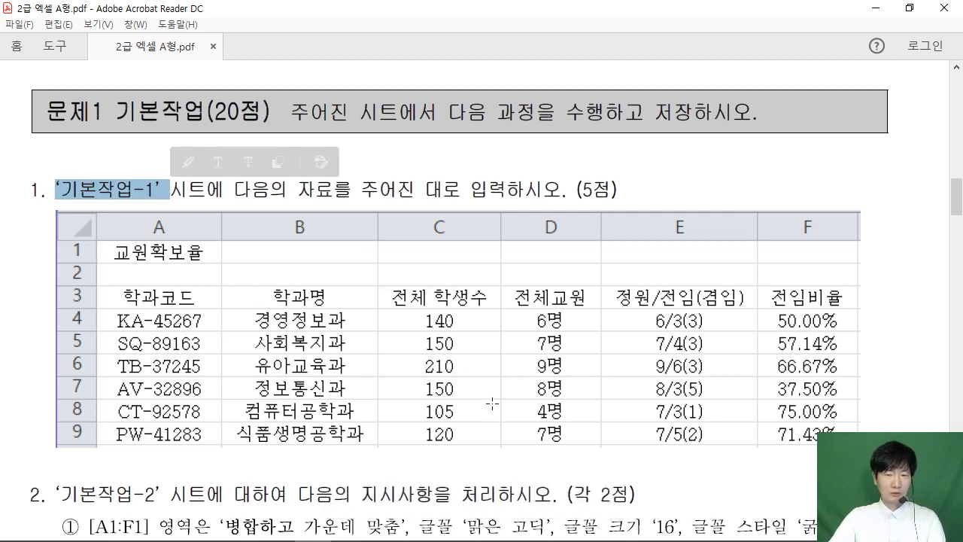
scroll(490, 404, "up", 5)
scroll(490, 404, "down", 5)
scroll(490, 404, "down", 1)
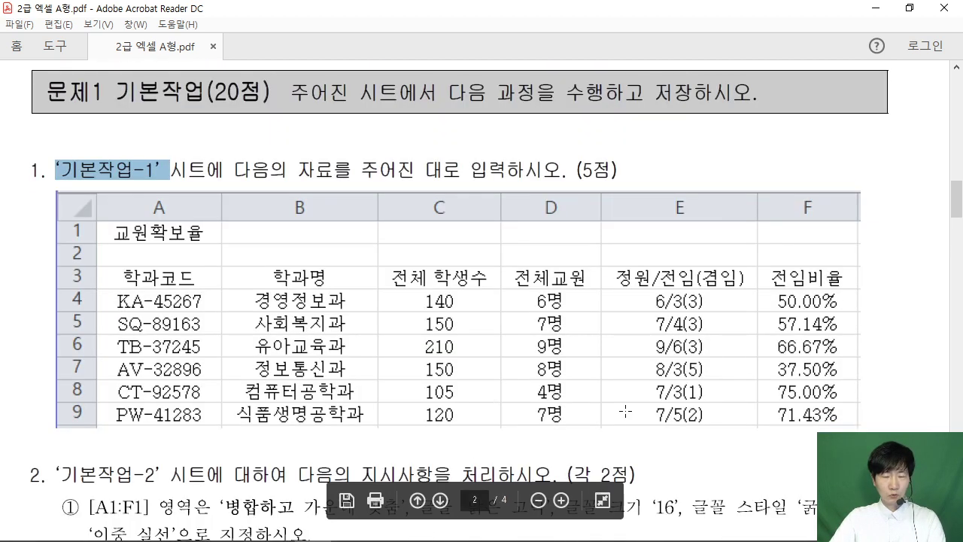
Step: Reduce the PDF window from full screen and place it below the worksheet's first rows with the 교원확보율 table in view
left_click(911, 9)
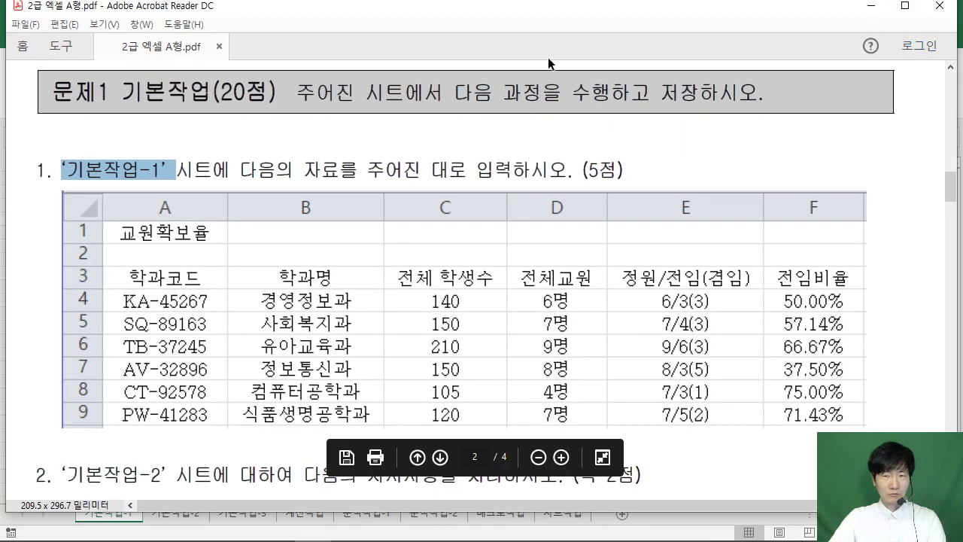
left_click_drag(814, 14, 800, 314)
scroll(632, 457, "down", 3)
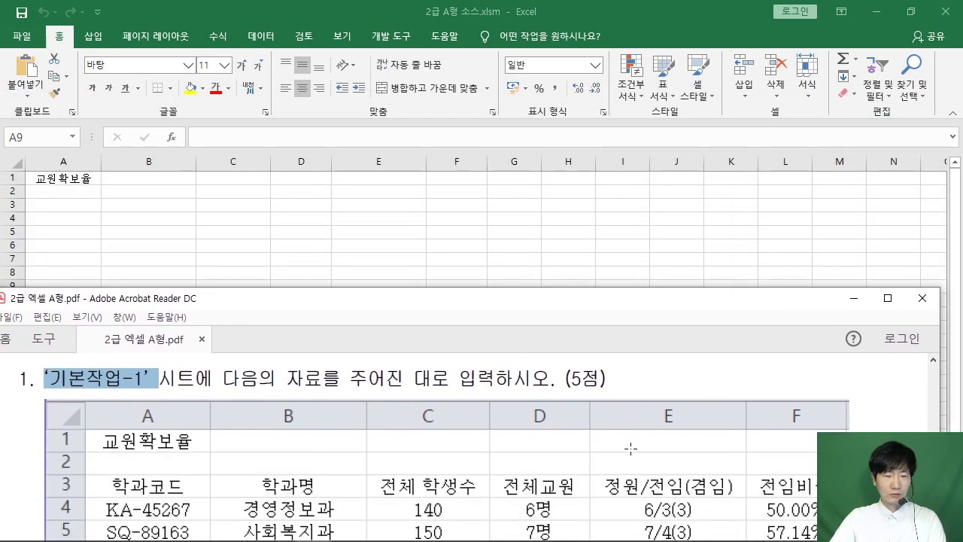
scroll(629, 444, "down", 1)
scroll(626, 438, "up", 1)
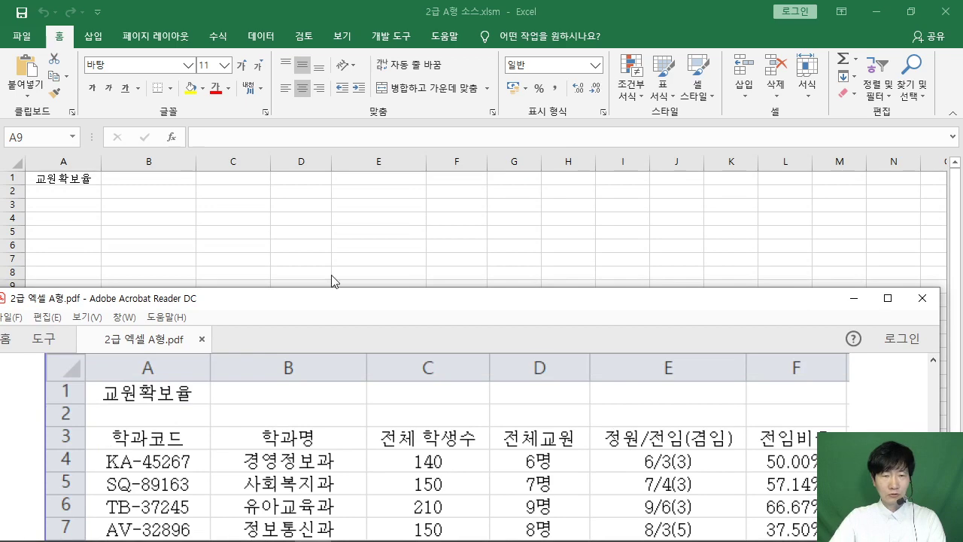
Step: Switch to Excel, enlarge the 기본작업-1 sheet to 145% and select the range A3:F9
left_click(116, 224)
left_click(62, 181)
scroll(195, 225, "up", 2)
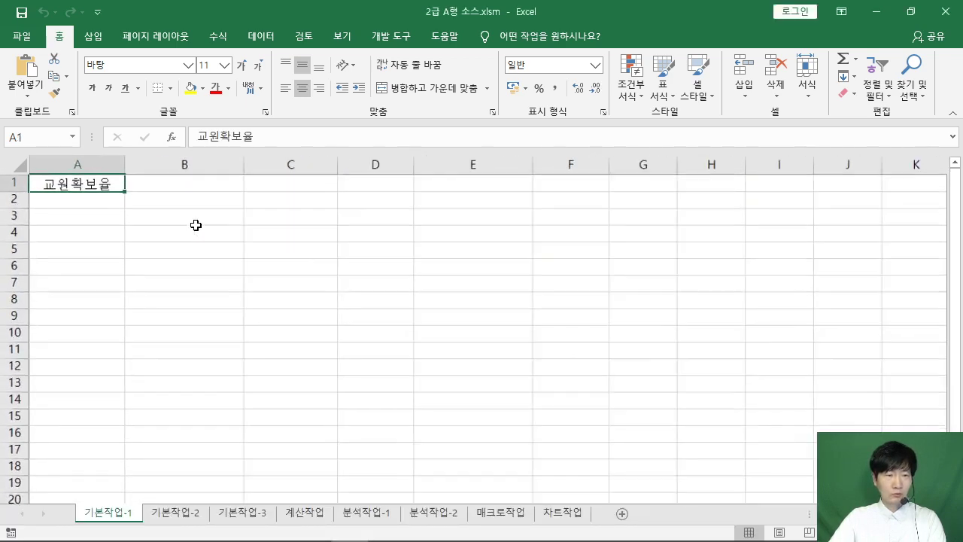
scroll(137, 206, "up", 2)
left_click(123, 226)
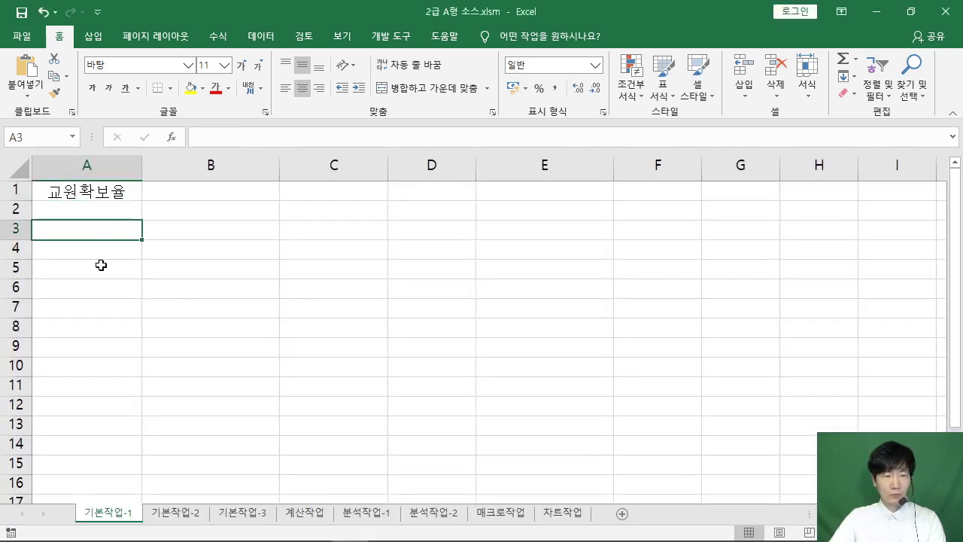
left_click_drag(69, 243, 673, 344)
Step: Reduce the Excel window from full screen, collapse its ribbon and move the window up so the selected range shows above the PDF
left_click(910, 12)
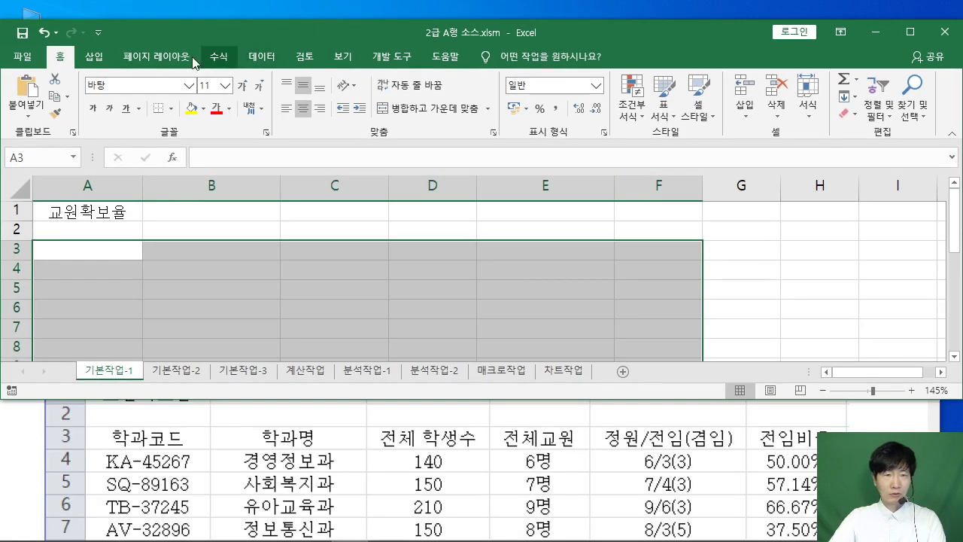
double_click(60, 56)
mouse_move(233, 34)
left_mouse_down()
mouse_move(241, 27)
mouse_move(227, 18)
left_mouse_up()
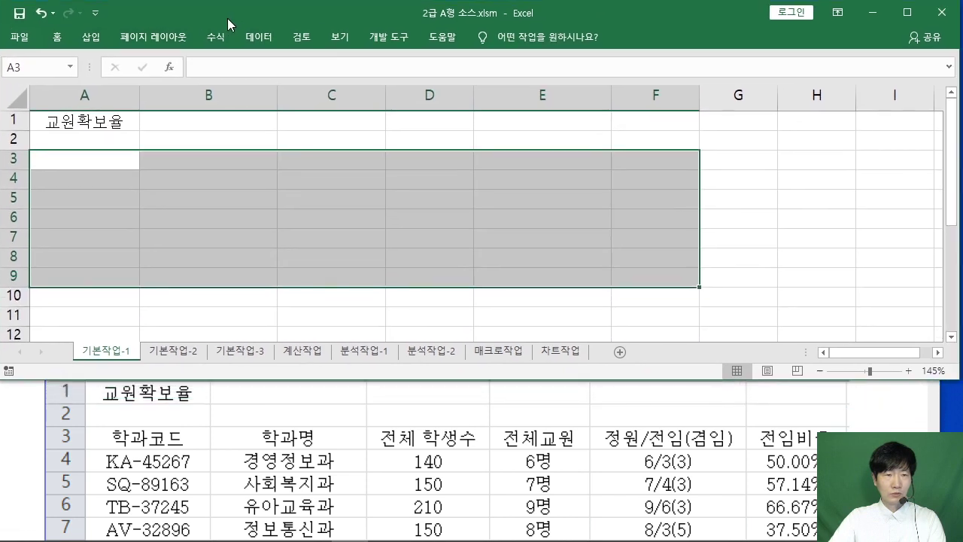
Step: Bring rows 3 to 9 of the PDF table into view and shorten the Excel window so they show beneath it
left_click(313, 387)
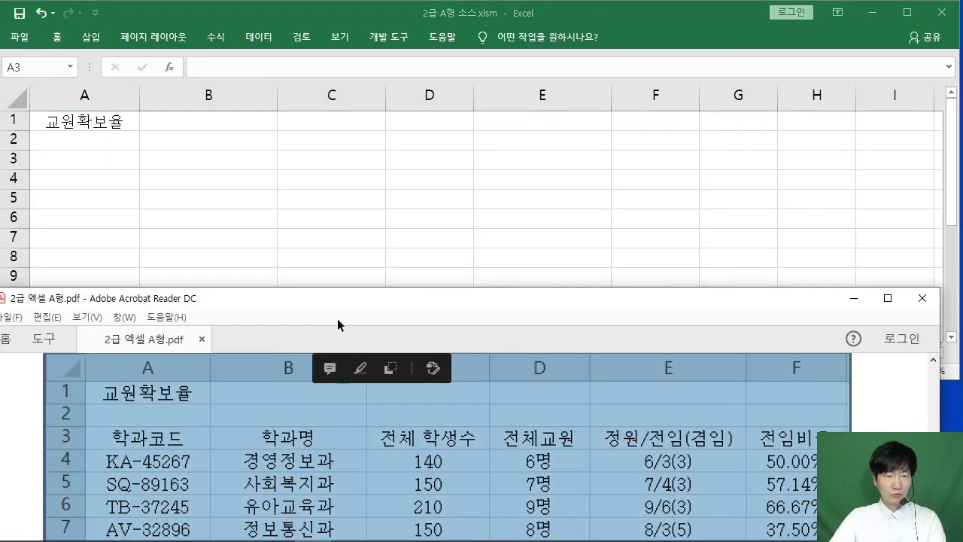
left_click(631, 53)
left_click(274, 425)
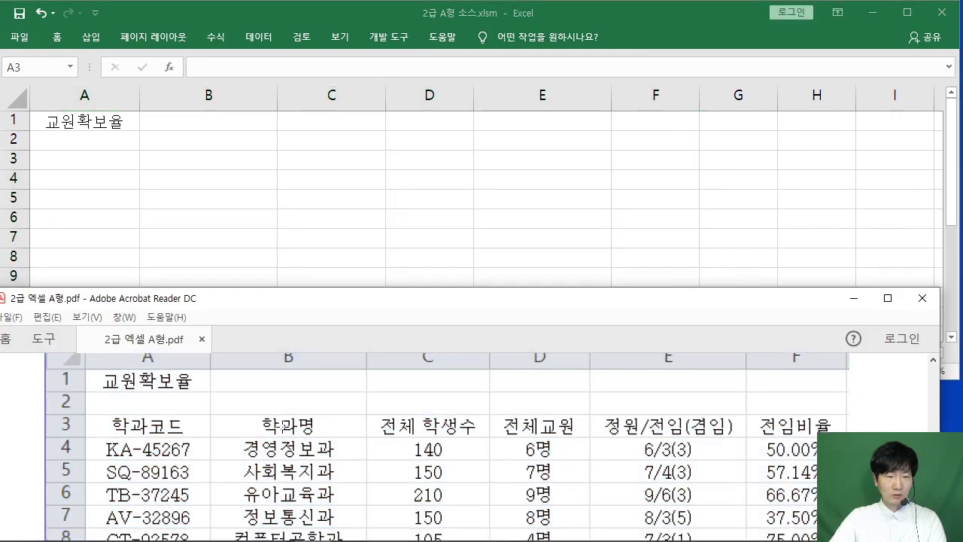
scroll(276, 424, "down", 2)
left_click(73, 149)
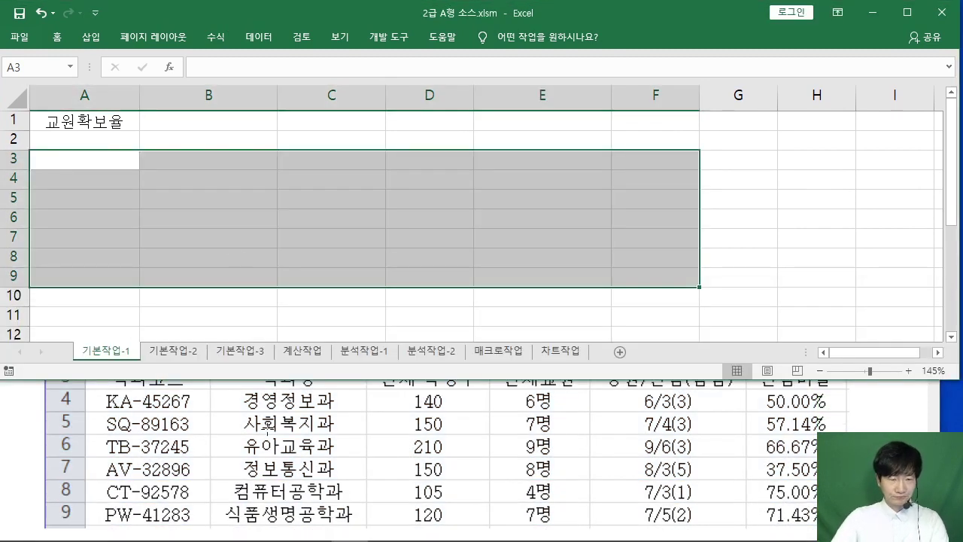
left_click_drag(271, 379, 262, 352)
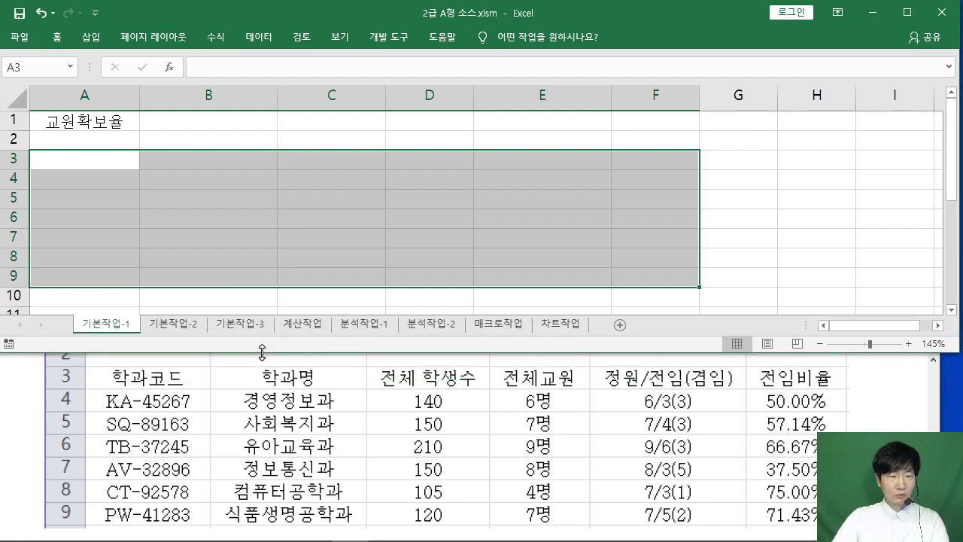
Step: Enter the heading 학과코드 in cell A3 of the 기본작업-1 sheet, replacing the mistyped Latin letters
type("GKRHRK")
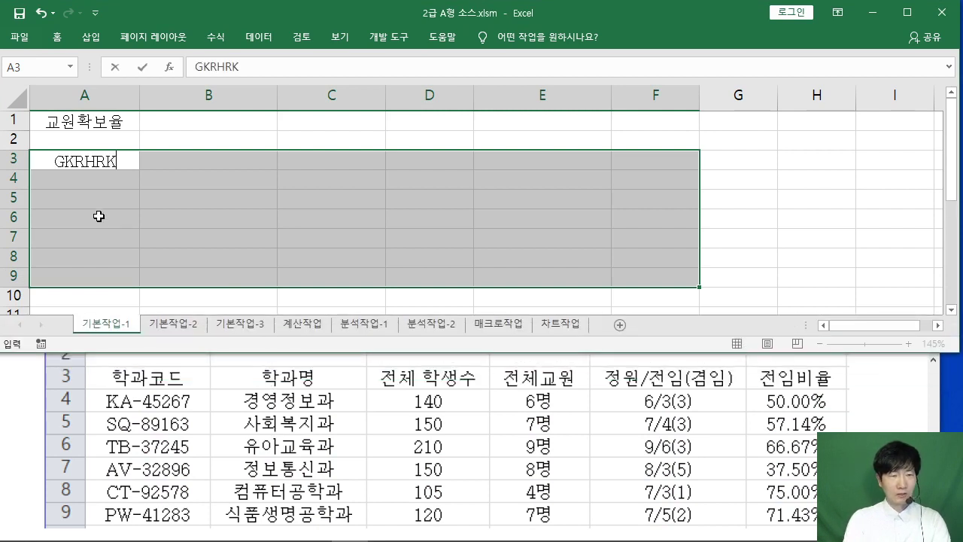
key("BackSpace")
key("BackSpace")
key("BackSpace")
key("BackSpace")
type("rrhkzhem")
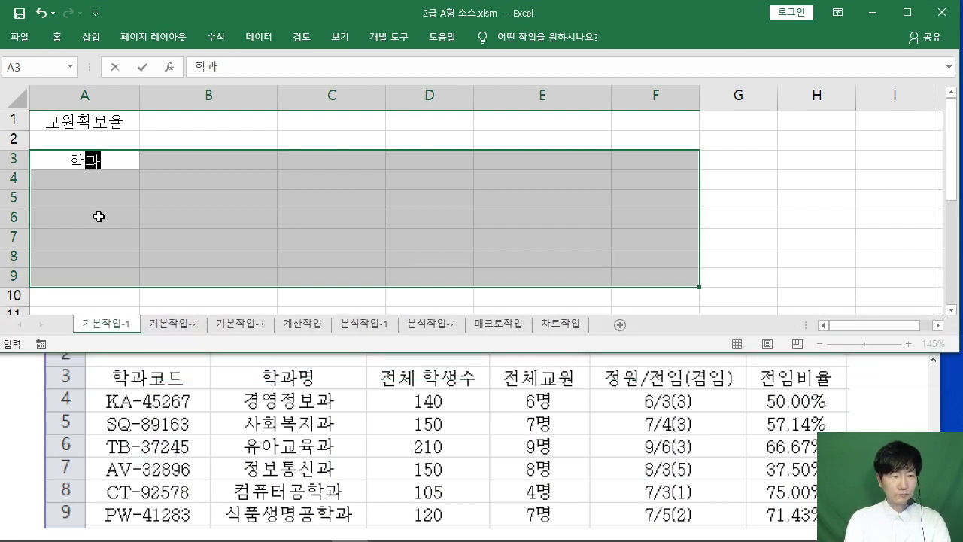
key("Return")
Step: Enter the department code KA-45257 in cell A4 using capital letters
type("k")
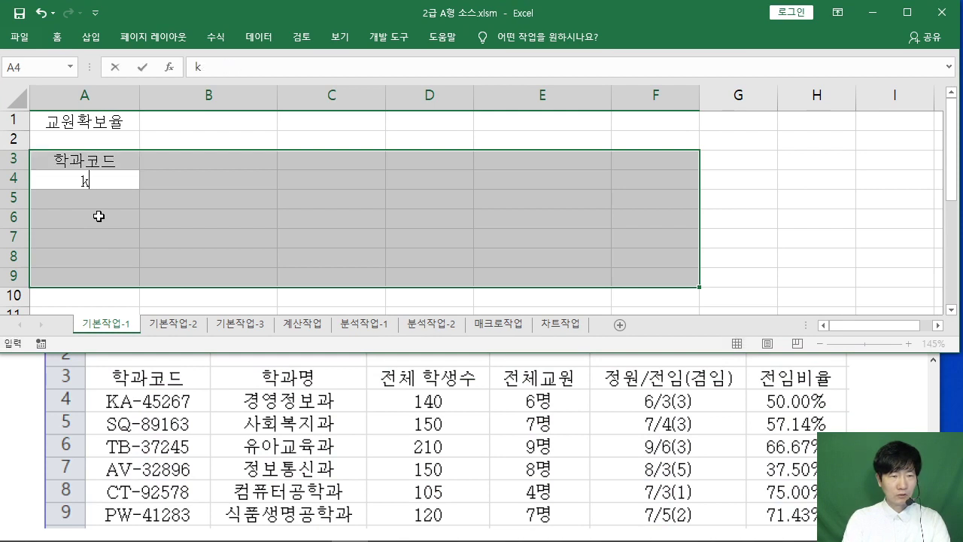
key("BackSpace")
type("KA")
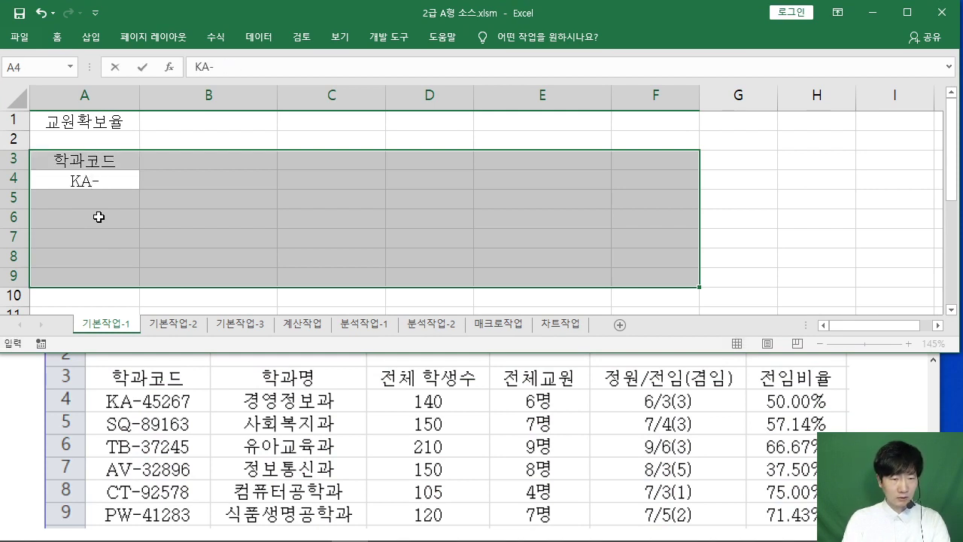
type("-45")
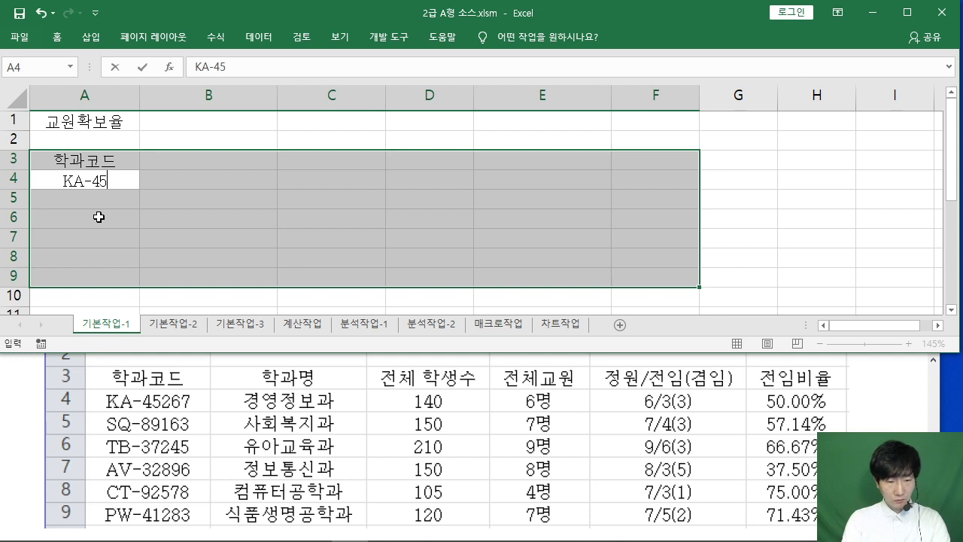
type("257")
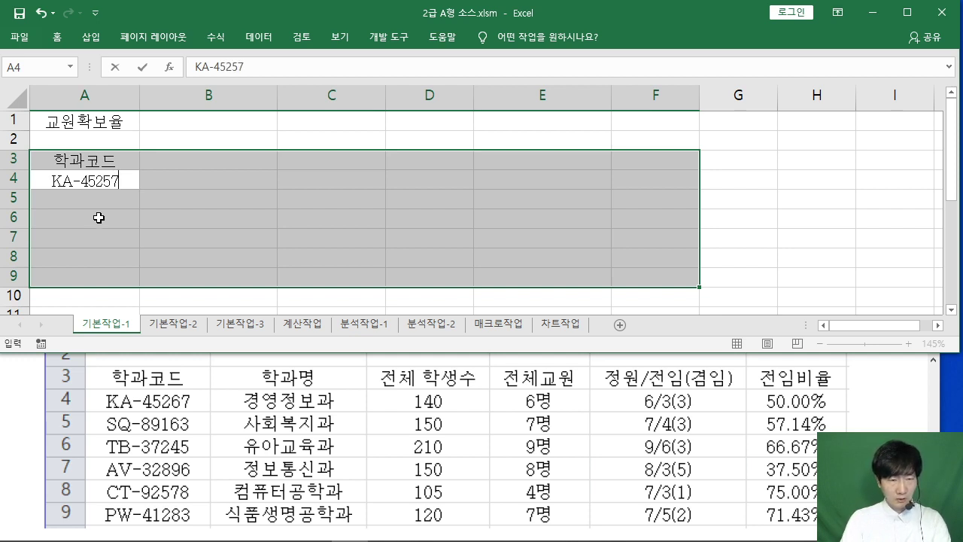
key("Return")
Step: Enter the department codes SQ-89163 in cell A5 and TB-37245 in cell A6
type("SQ")
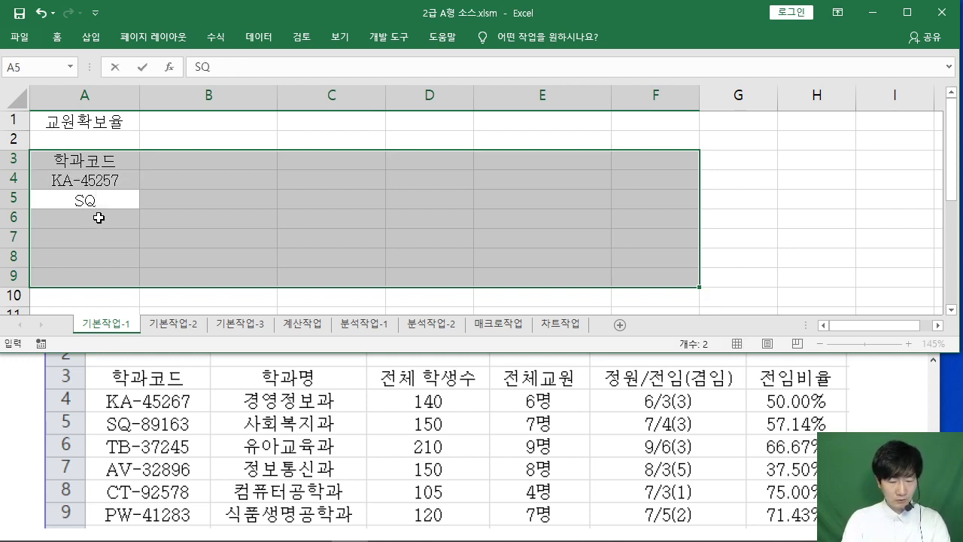
type("-89")
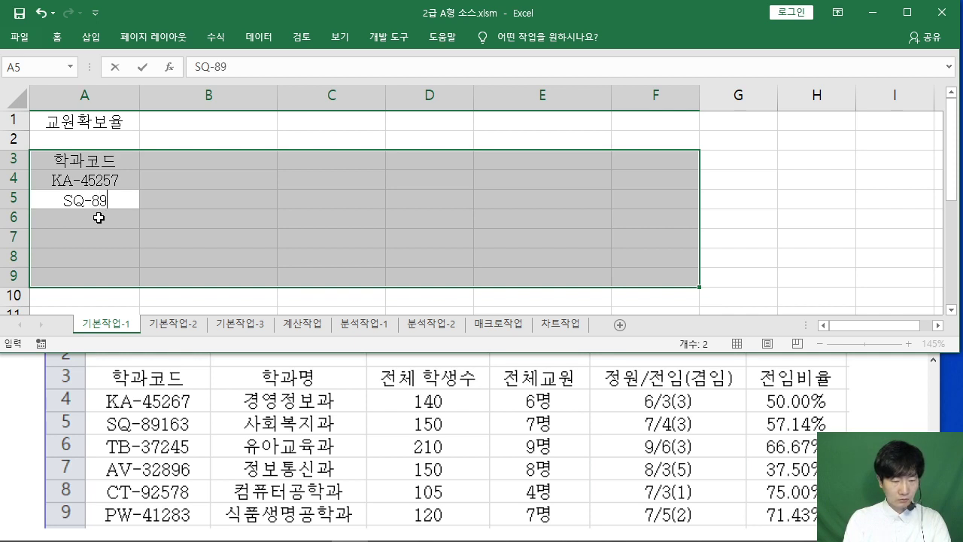
type("163")
key("Return")
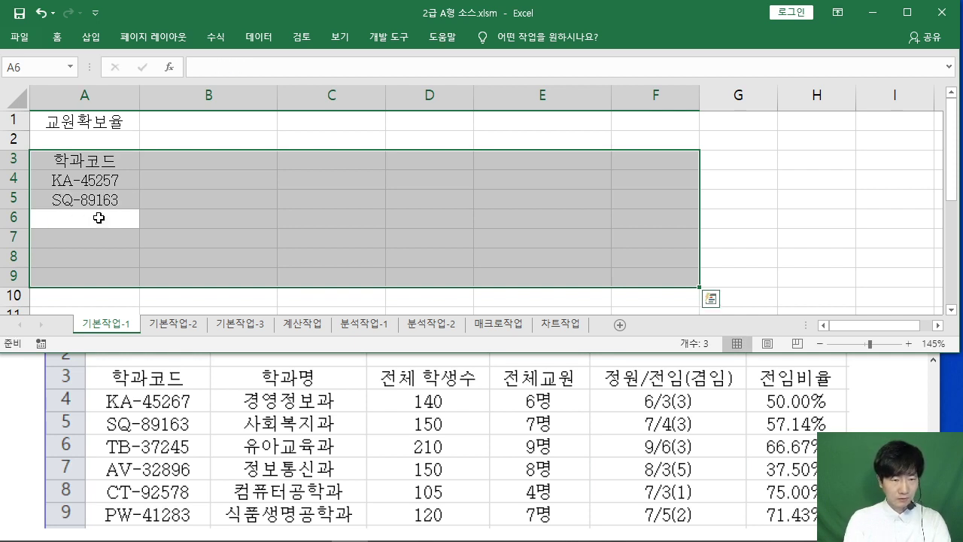
type("TB-3")
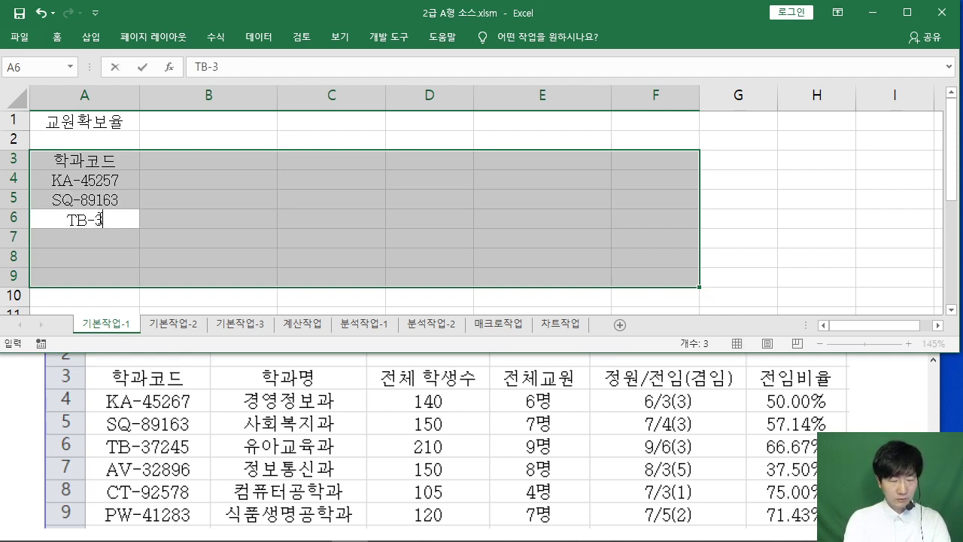
type("72")
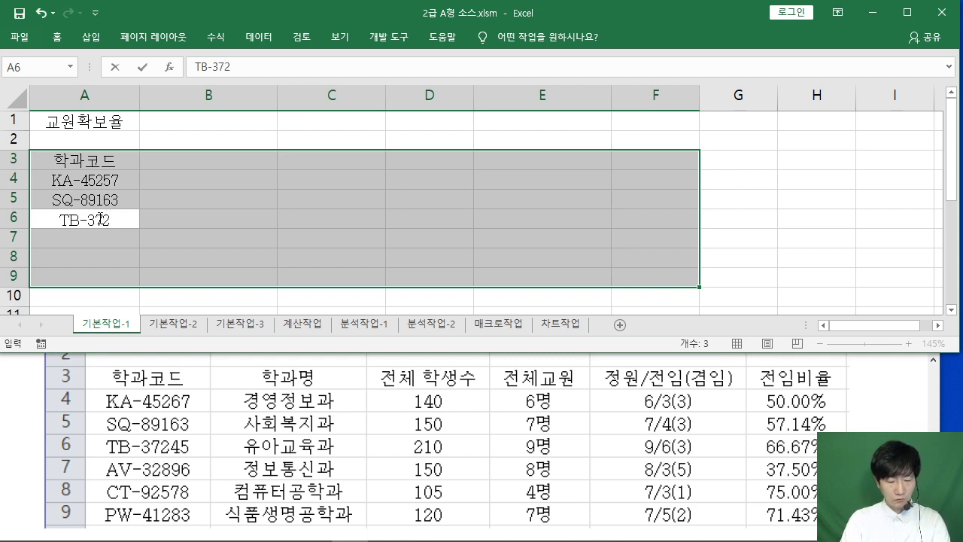
type("45")
key("Return")
Step: Enter the department code AV-32896 in cell A7
type("AV")
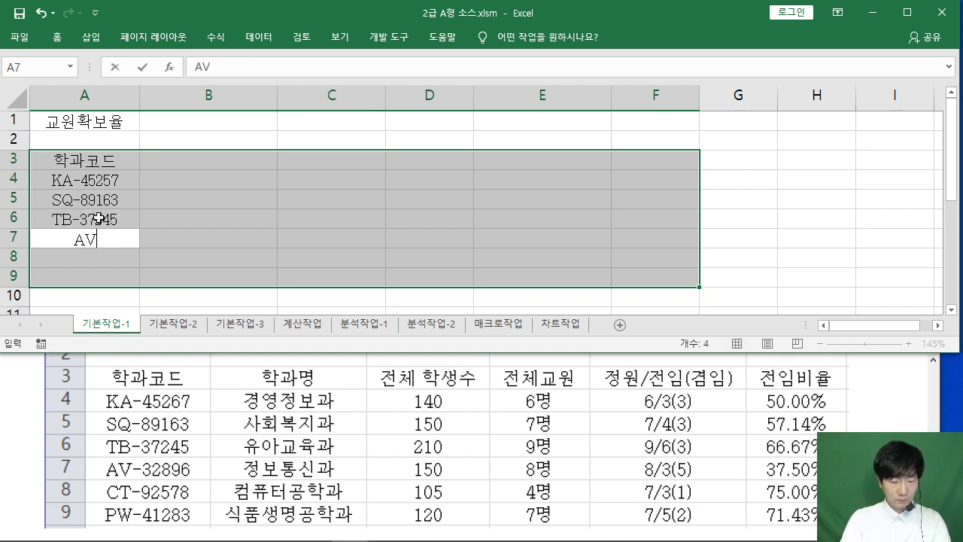
type("-3")
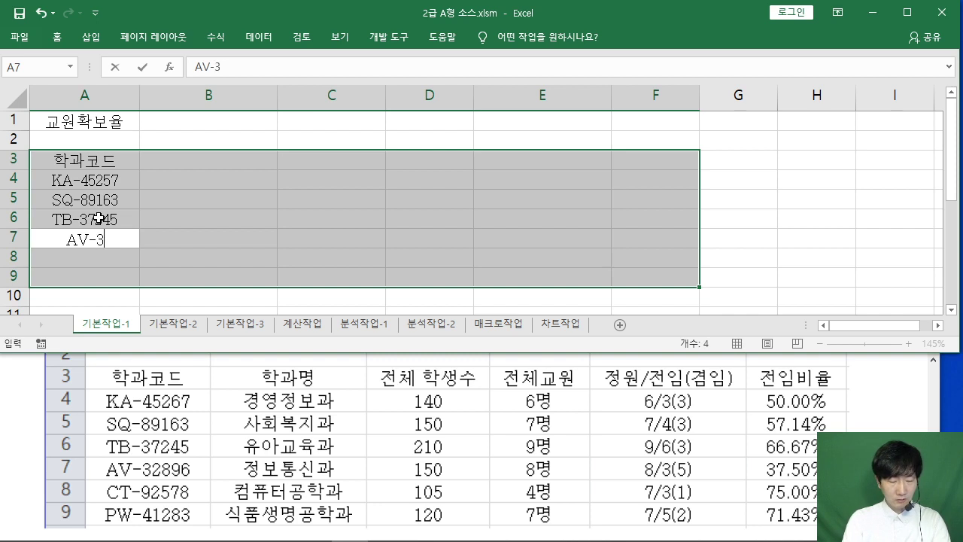
type("2896")
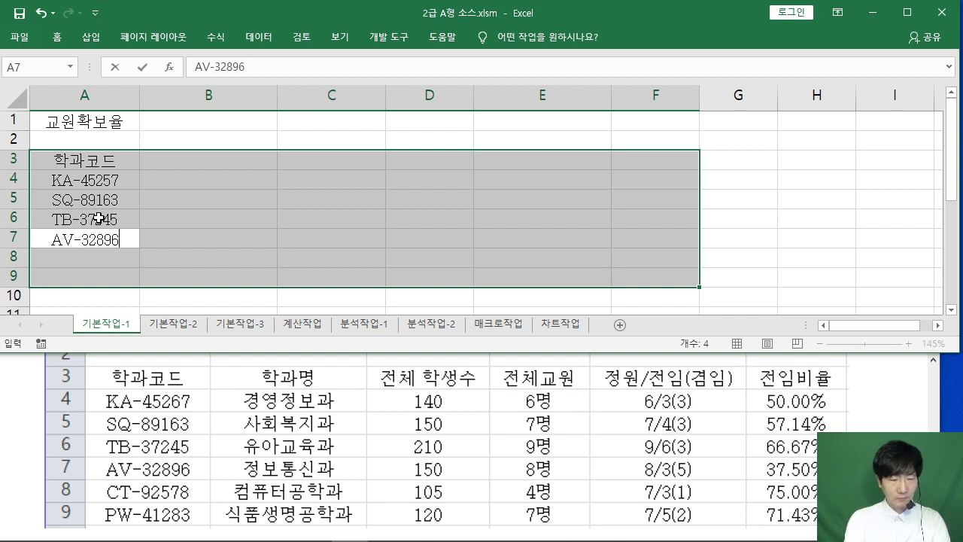
key("Return")
Step: Enter the department codes CT-92578 in cell A8 and PW-41283 in cell A9
type("CT")
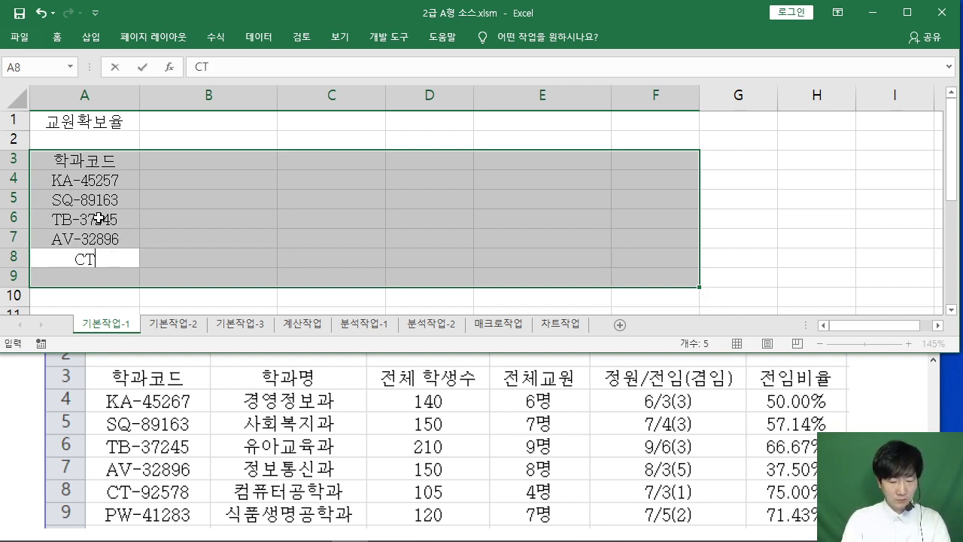
type("-9")
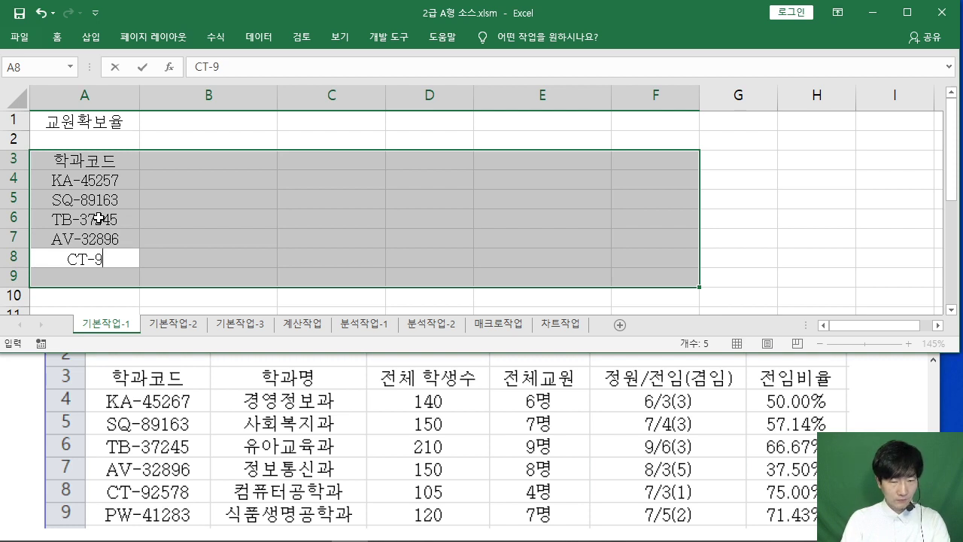
type("2578")
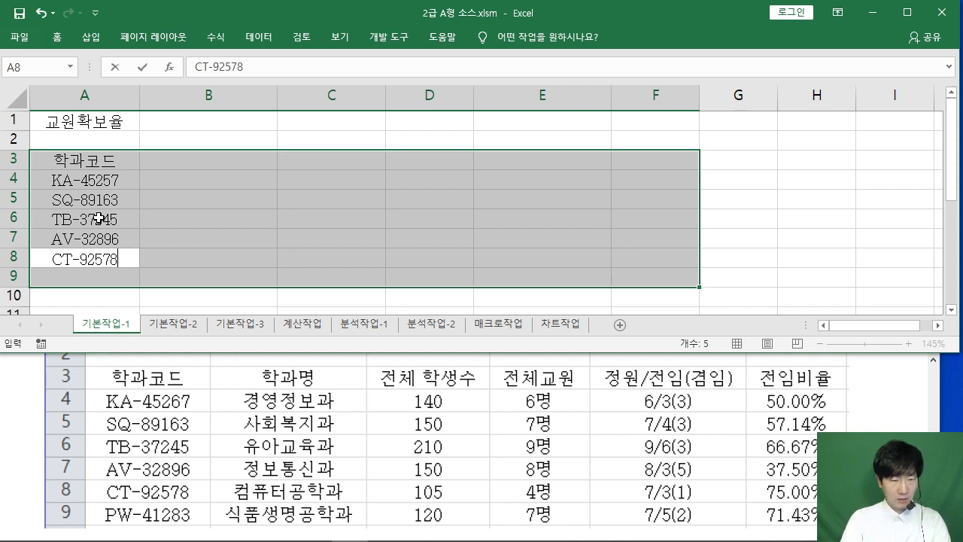
key("Return")
type("PW")
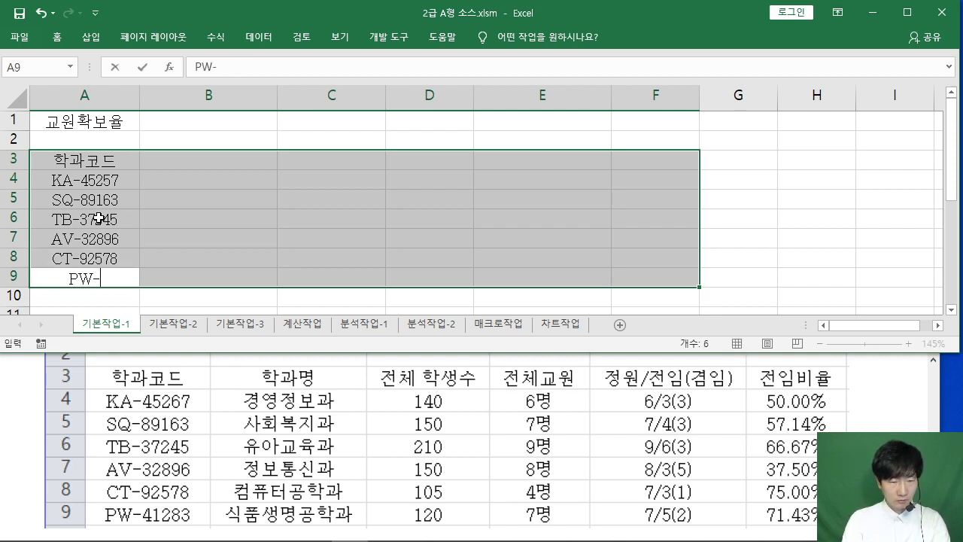
type("-41283")
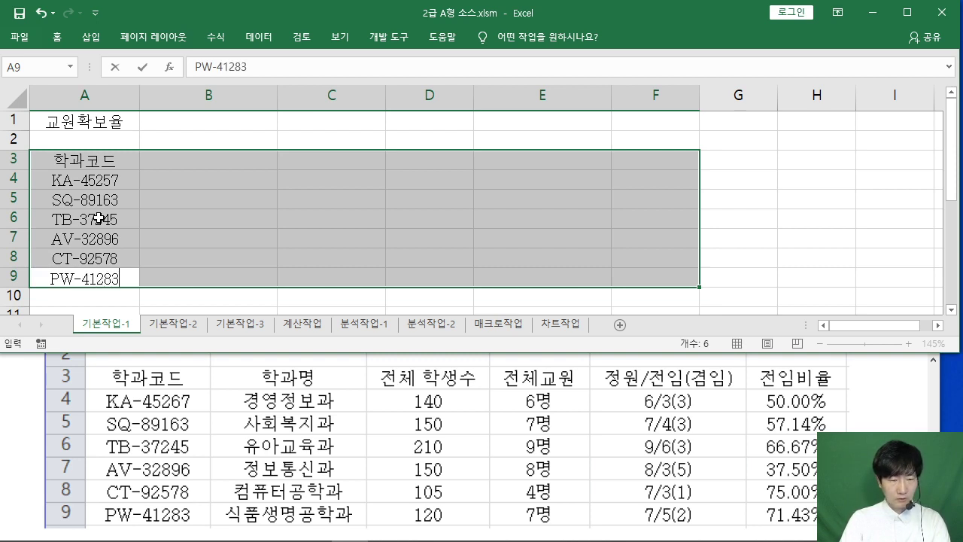
key("Return")
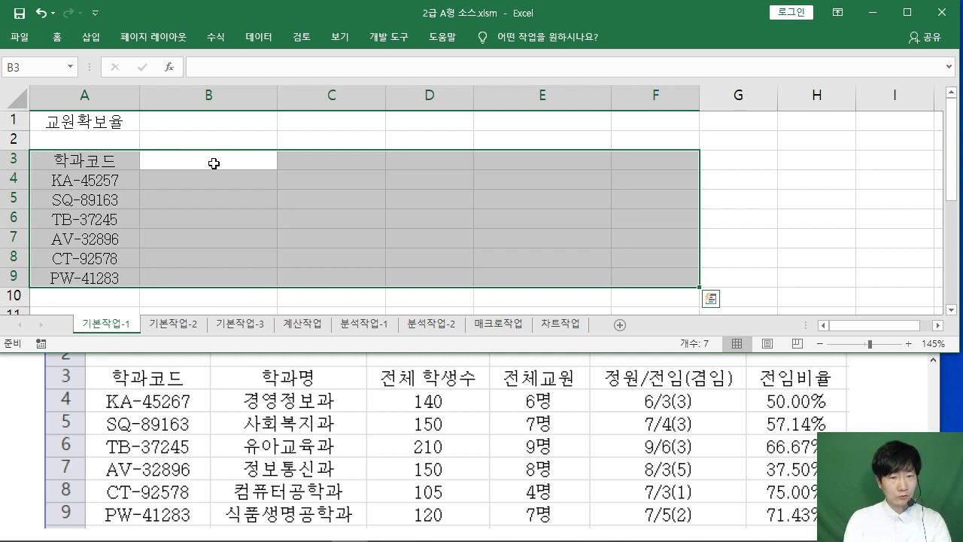
Step: Enter the heading 학과명 in cell B3 in Korean, replacing the mistyped Latin letters
type("Rk")
key("BackSpace")
key("BackSpace")
key("Hangul")
type("학과")
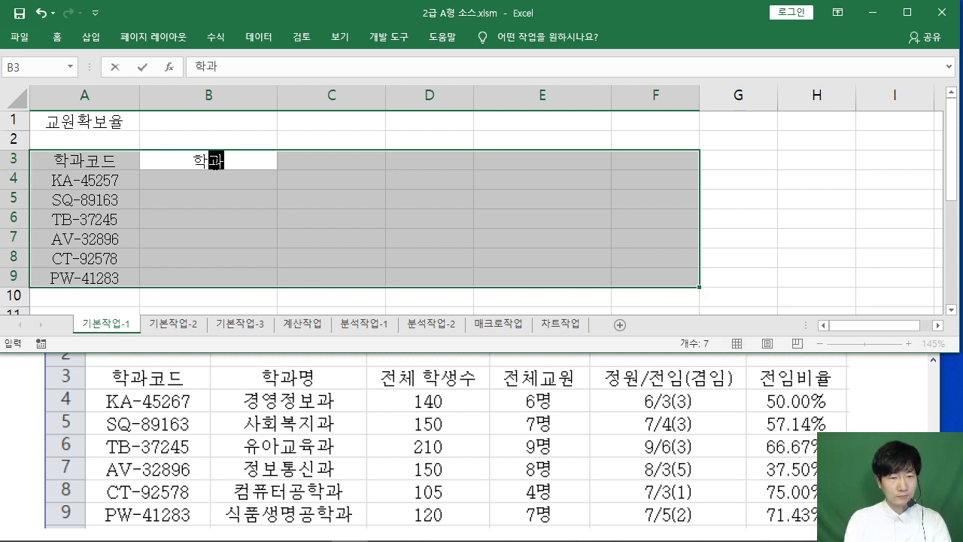
type("명")
key("Return")
Step: Enter the department names 경영정보과 in cell B4 and 사회복지과 in cell B5
type("경영정보")
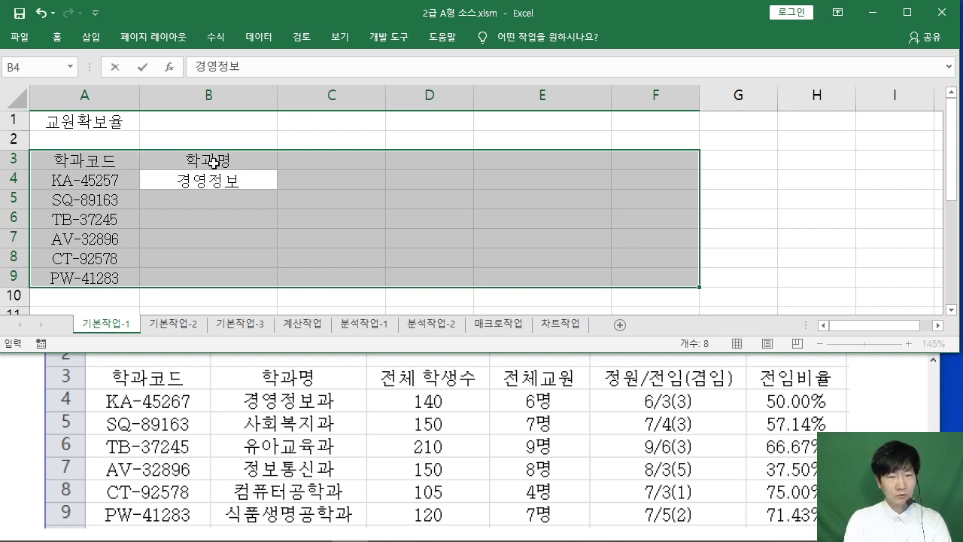
type("과")
key("Return")
type("사횝")
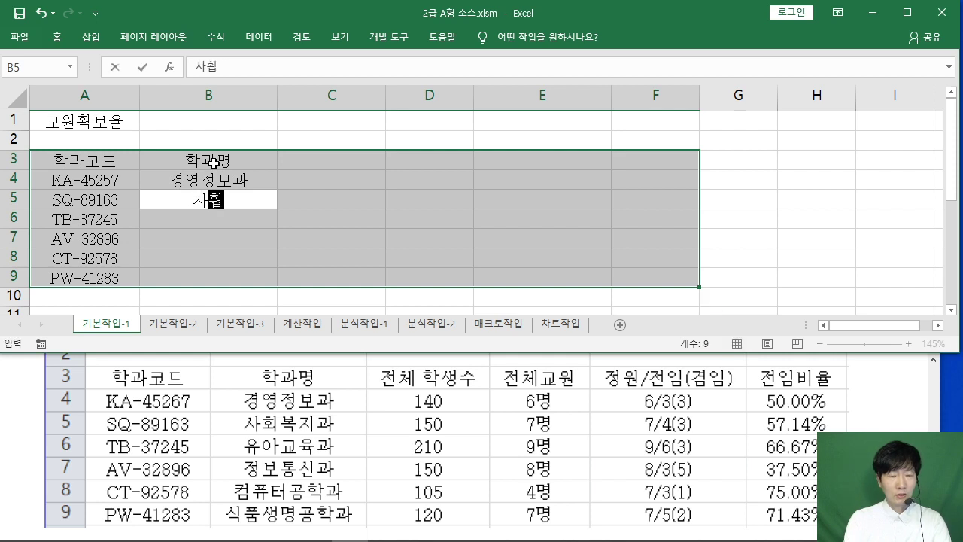
type("복지과")
key("Return")
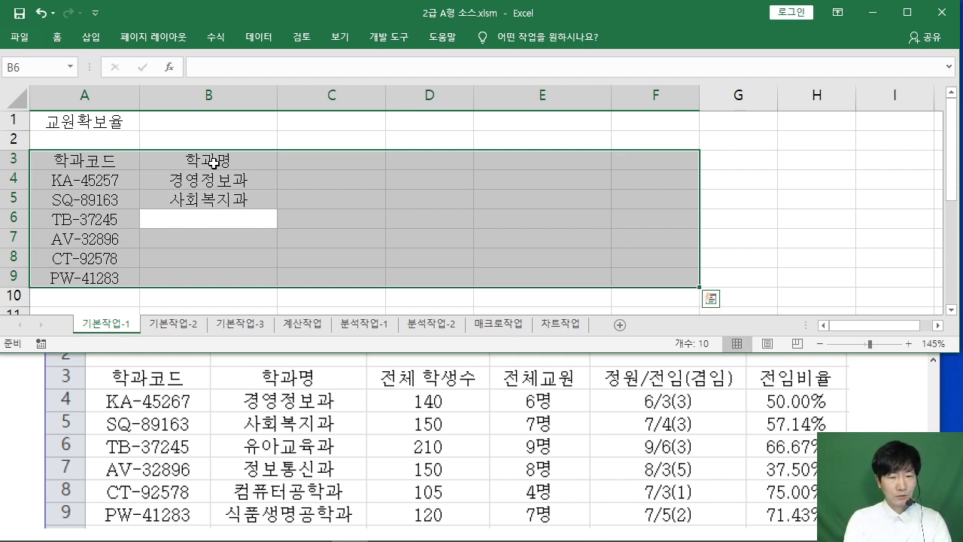
Step: Enter the department name 유아교육과 in cell B6, correcting the misspelled syllables
type("유아교유곽")
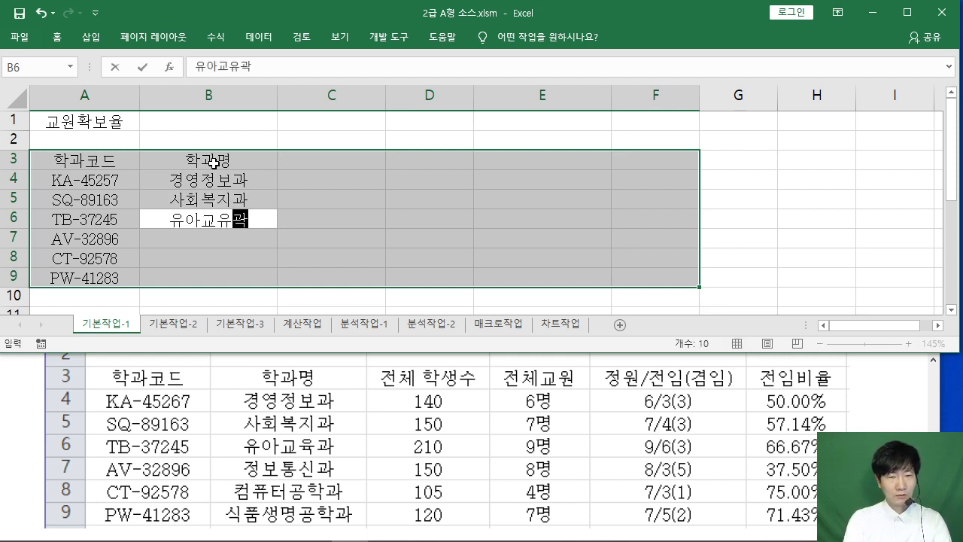
key("BackSpace")
key("BackSpace")
key("BackSpace")
type("고")
key("BackSpace")
key("BackSpace")
key("BackSpace")
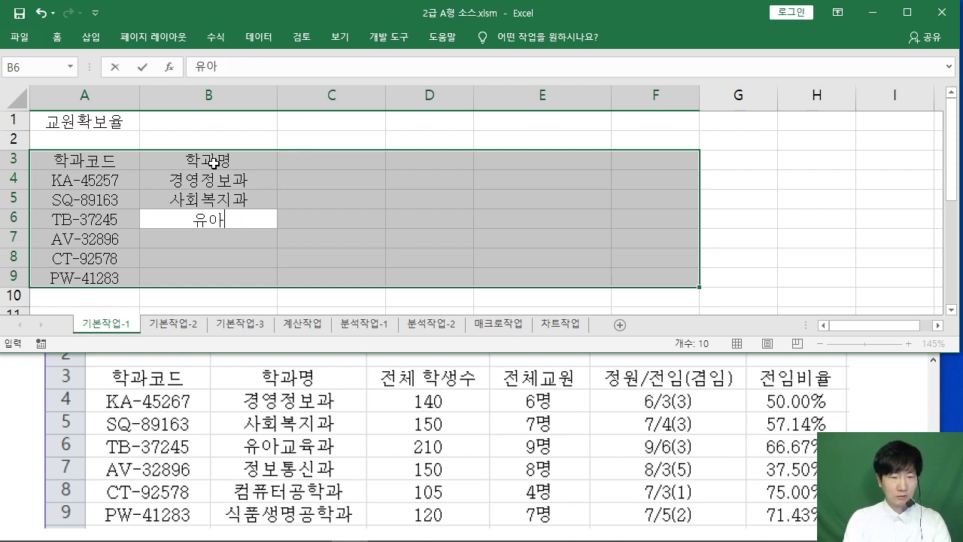
type("ㅇ")
key("BackSpace")
type("교육과")
key("Return")
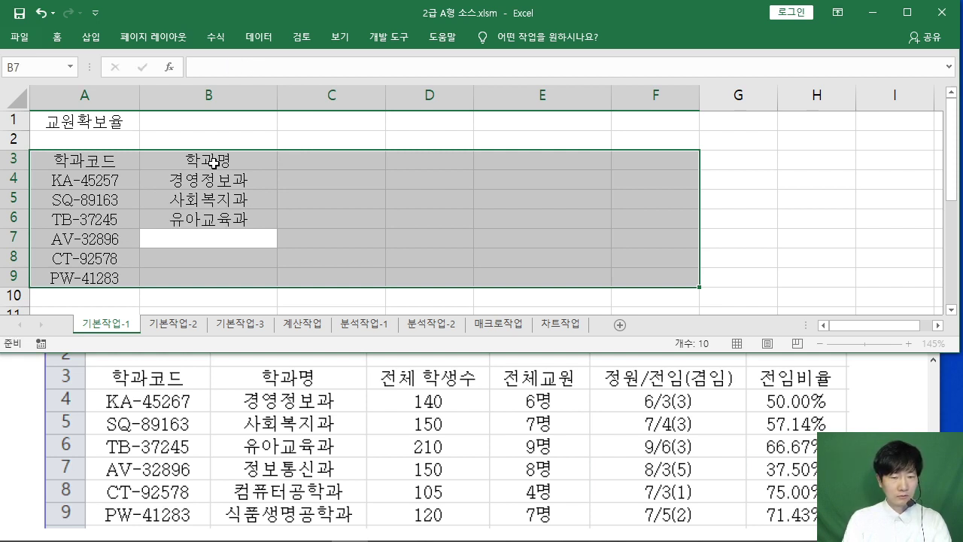
Step: Enter the department names 정보통신과, 컴퓨터공학과 and 식품생명공학과 in cells B7 to B9
type("저ㅇ보통신과")
key("Return")
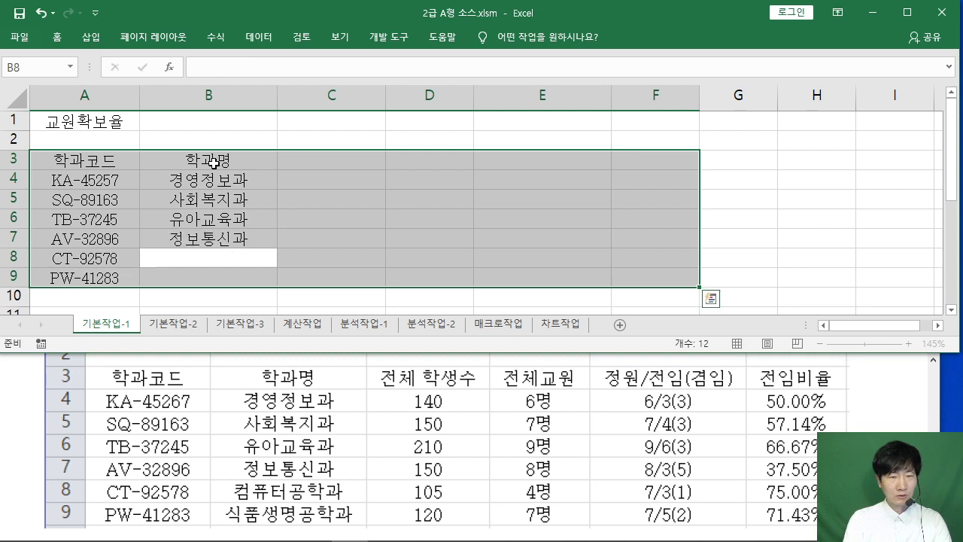
type("컴ㅍㅠ터공학과")
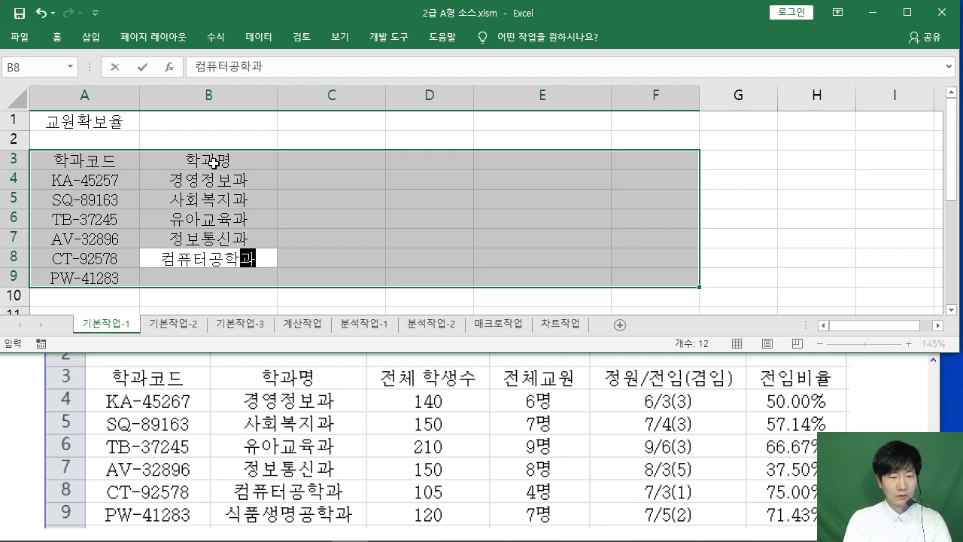
key("Return")
type("시ㄱ품생")
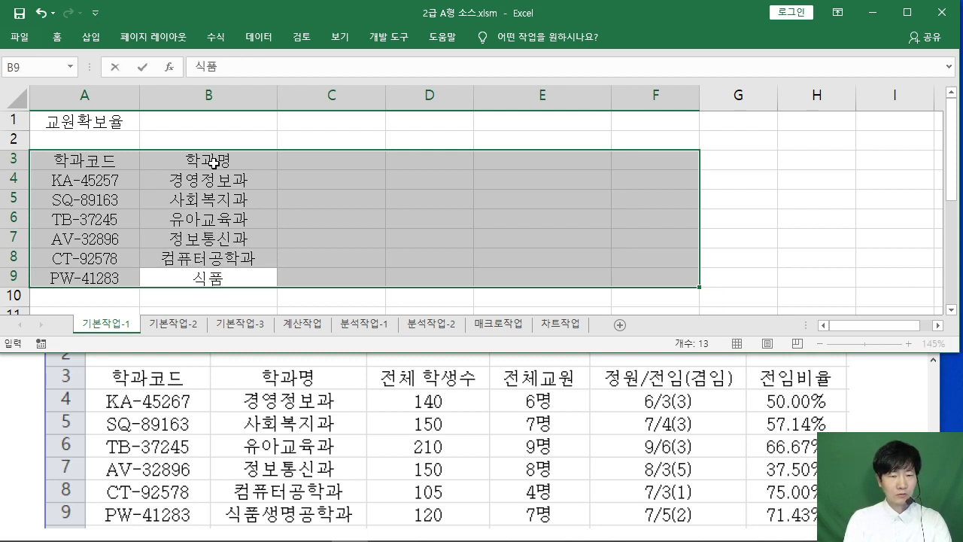
type("명공학ㄱ")
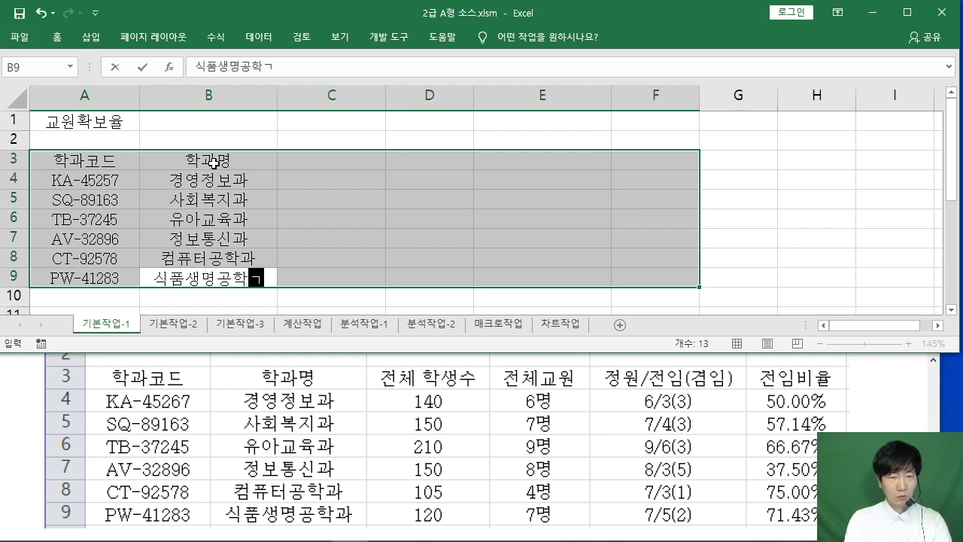
type("ㅘ")
key("Return")
Step: Enter the heading 전체 학생수 in cell C3 and the student counts 140, 150 and 210 in cells C4 to C6
type("전체 학생수")
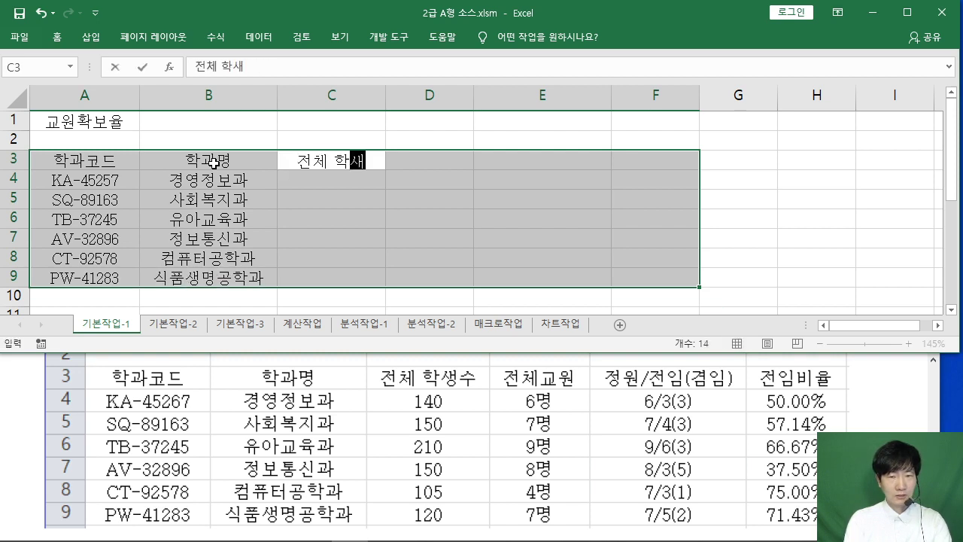
key("Return")
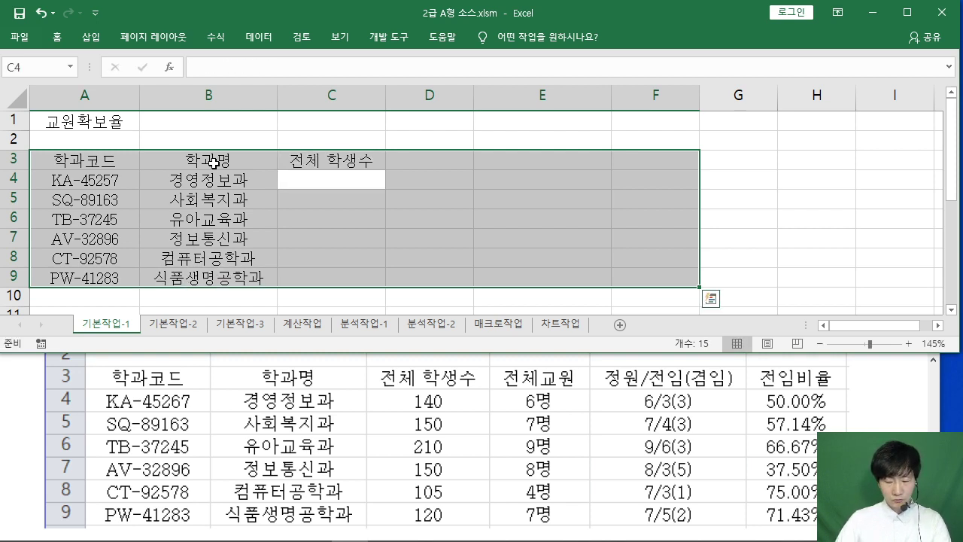
type("140")
key("Return")
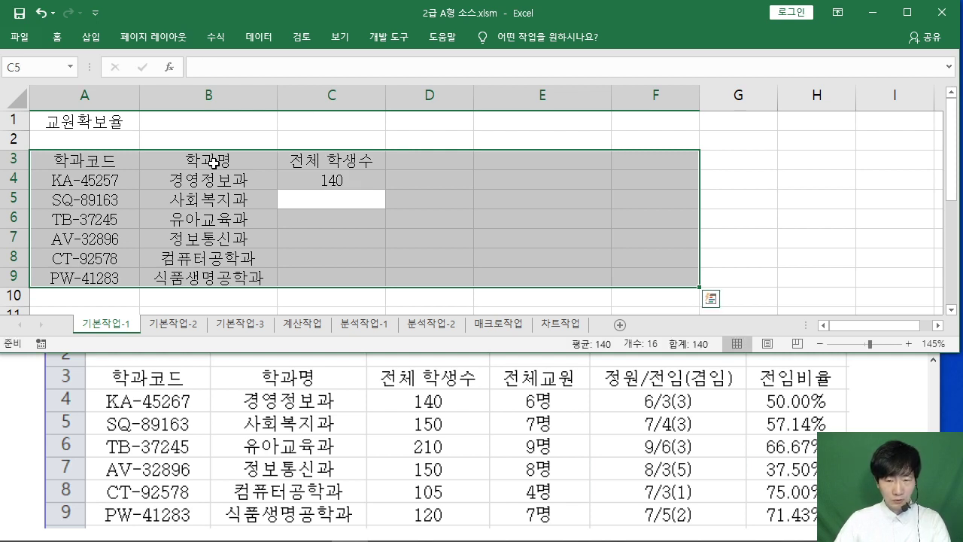
type("150")
key("Return")
type("210")
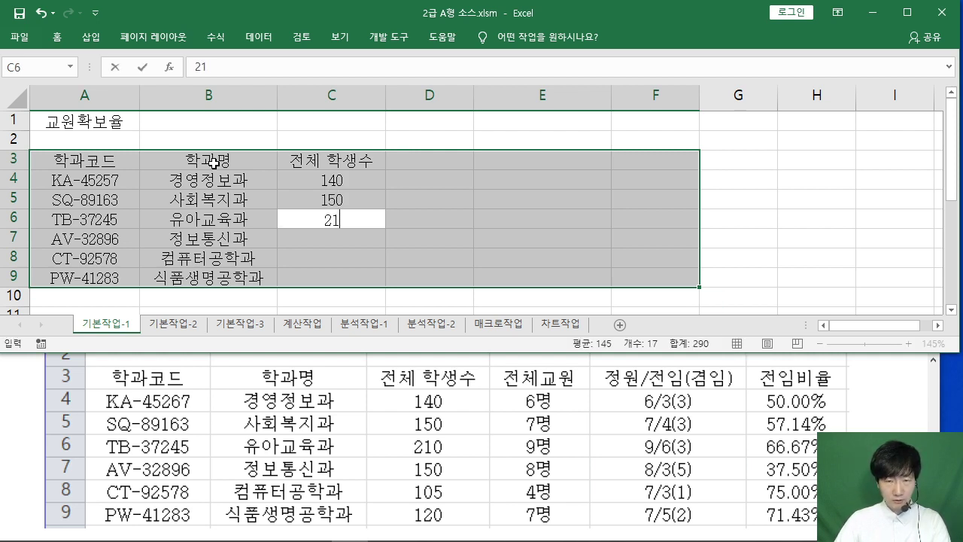
key("Return")
Step: Enter the student count 150 for 정보통신과 in cell C7, overwriting the wrong number
type("105")
key("Return")
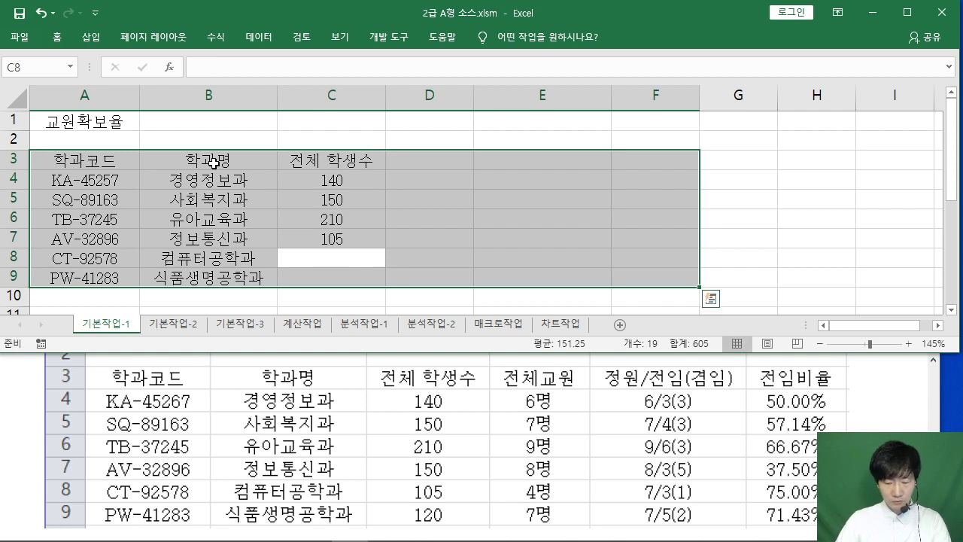
key("shift+Return")
type("150")
key("Return")
Step: Enter the student counts 105 in cell C8 and 120 in cell C9
type(".")
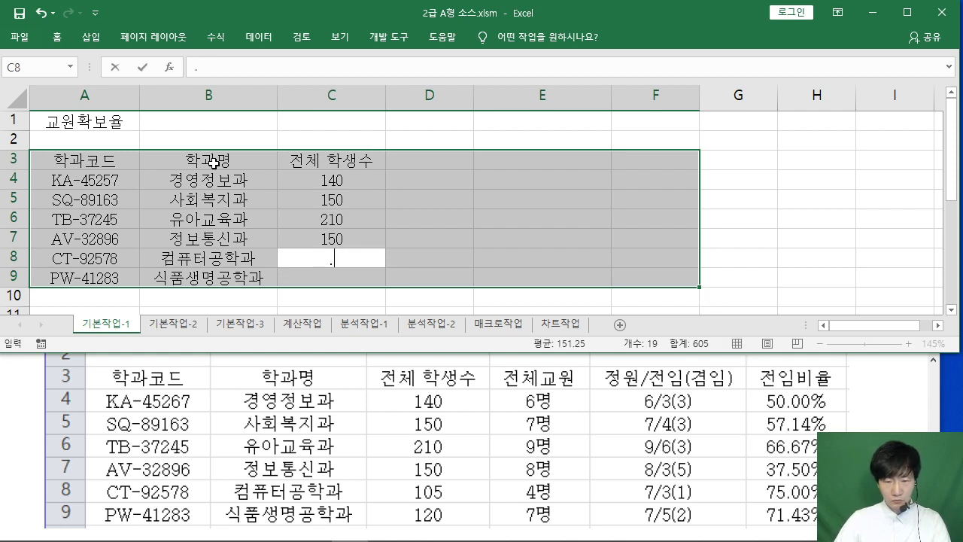
type("05")
key("Return")
type("120")
key("Return")
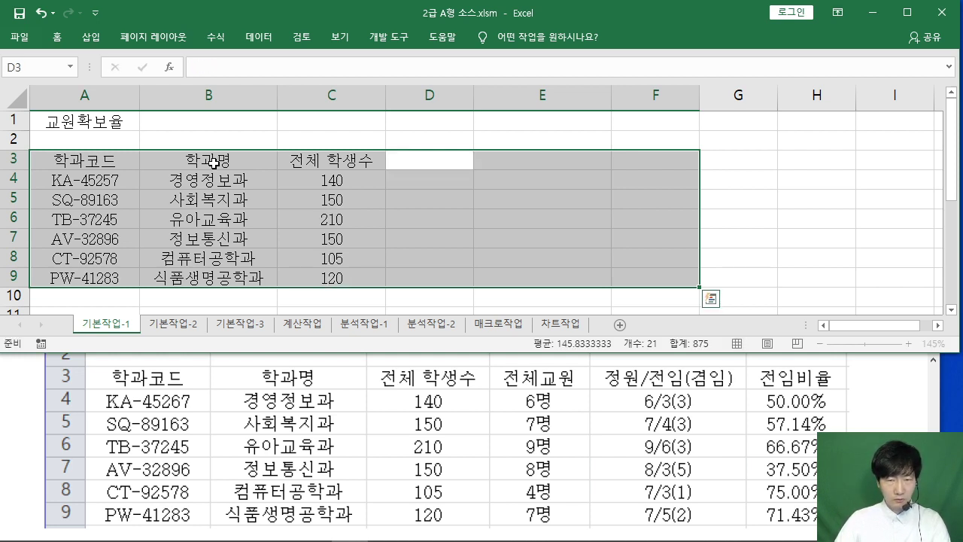
Step: Enter the heading 전체교원 in cell D3 and the teacher count 6명 in cell D4
type("전체교원")
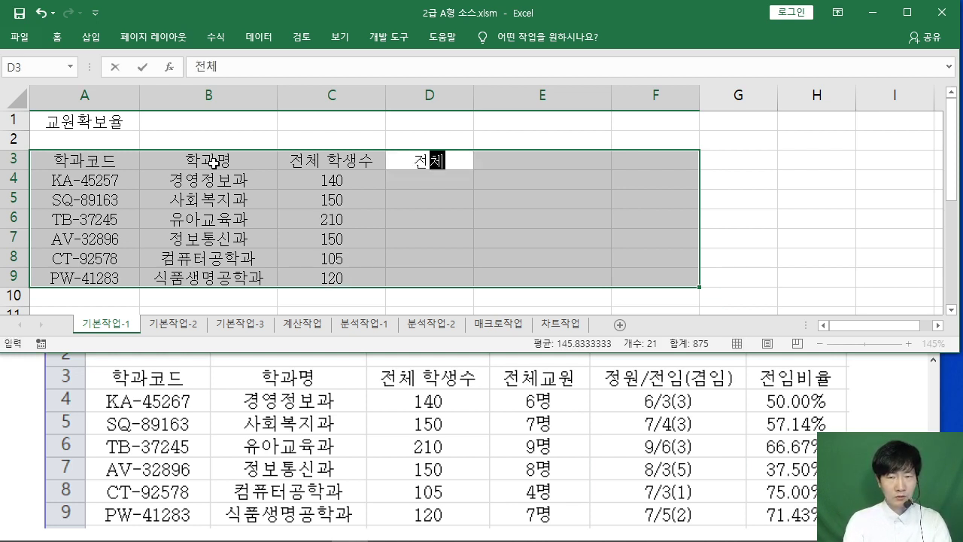
key("Return")
type("5")
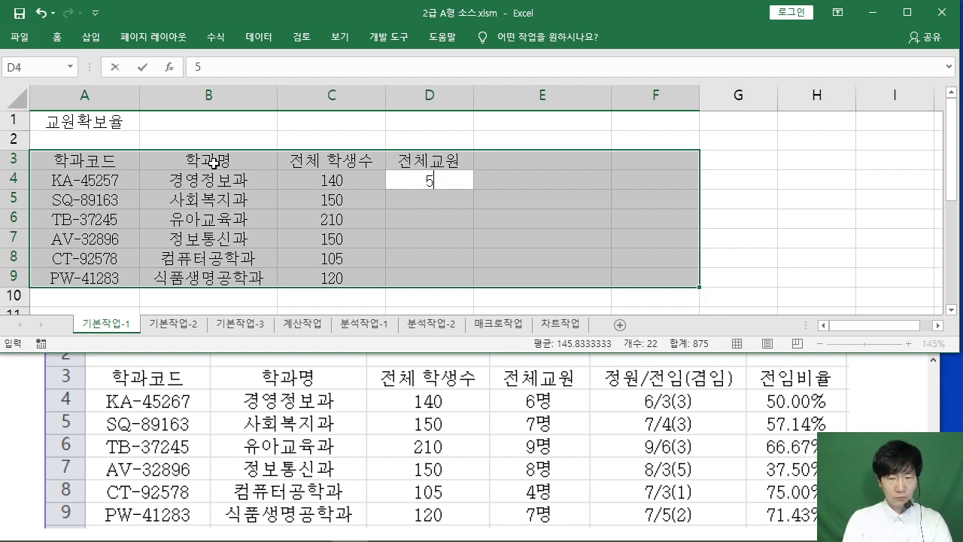
key("BackSpace")
type("명")
key("Return")
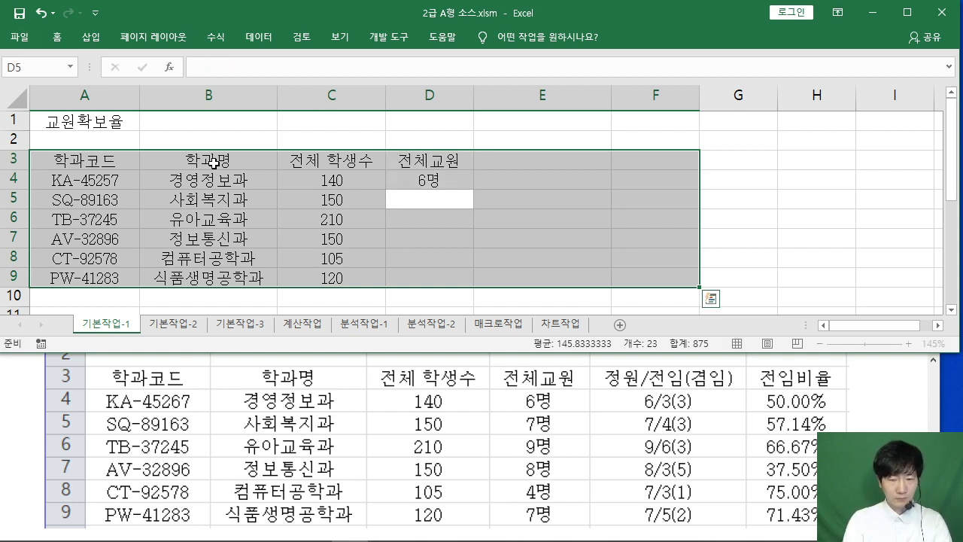
Step: Enter the teacher counts 7명, 9명, 8명, 4명 and 7명 in cells D5 to D9
type("7명")
key("Return")
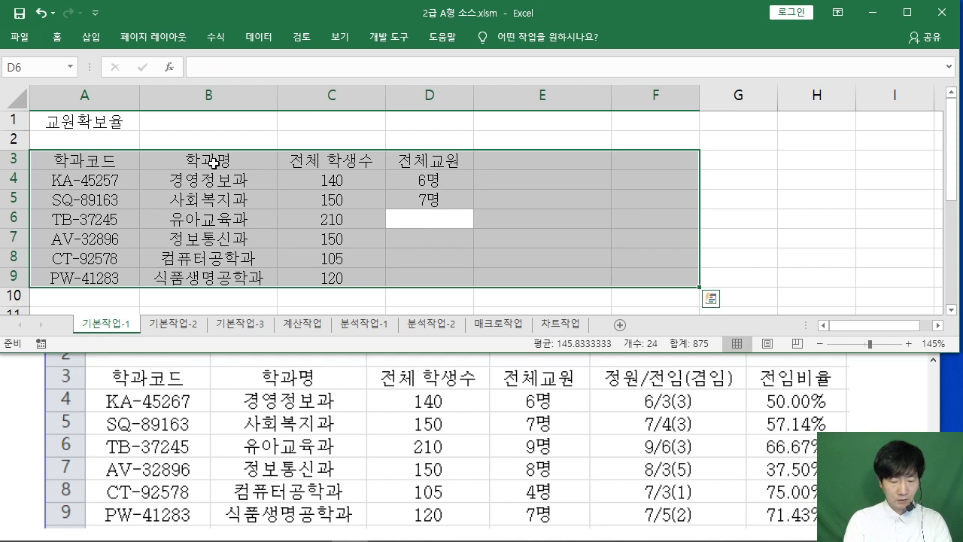
type("9며ㅇ")
key("Return")
type("8명")
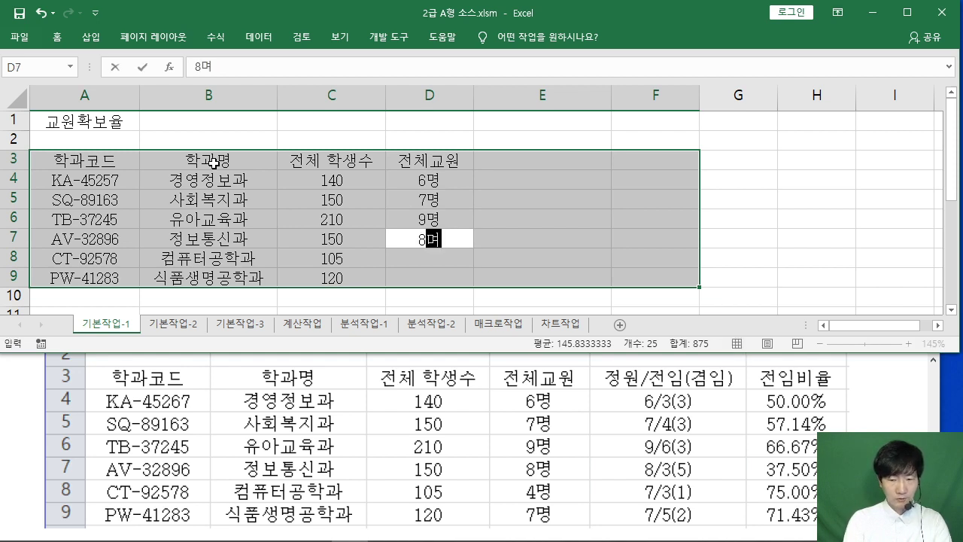
key("Return")
type("4명")
key("Return")
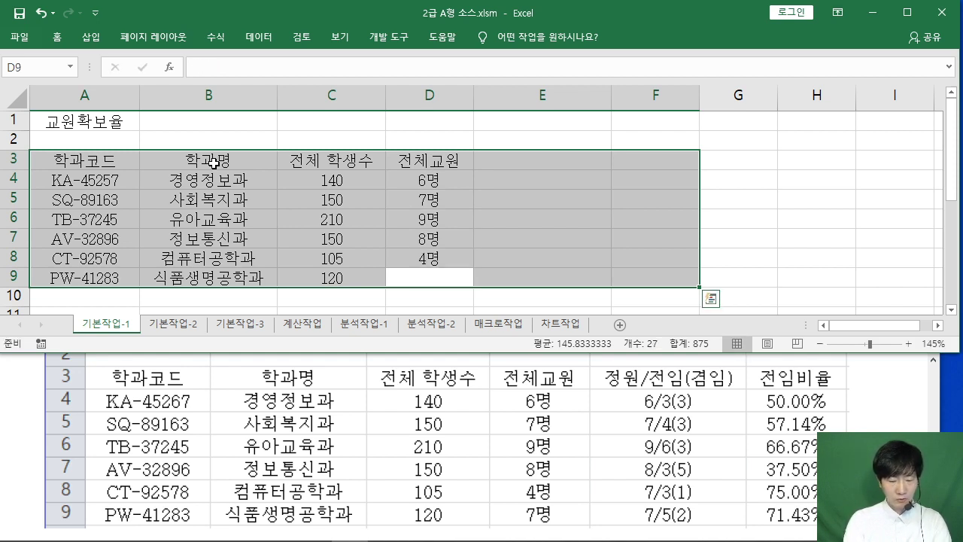
type("7ㅁㅕㅇ")
key("Return")
Step: Enter the heading 정원/전임(겸임) in cell E3 and the value 6/3(3) in cell E4
type("정원")
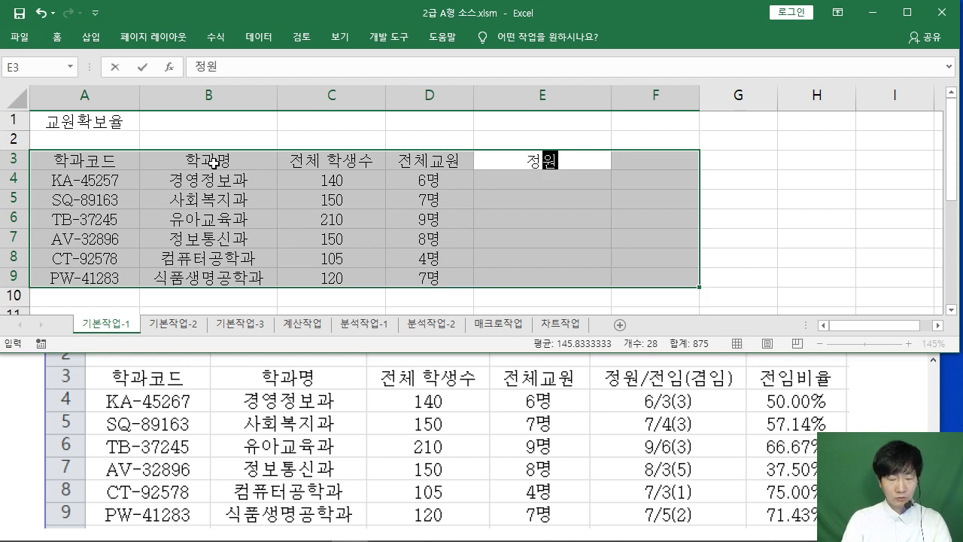
type("/전ㅇ")
type("(겸임)")
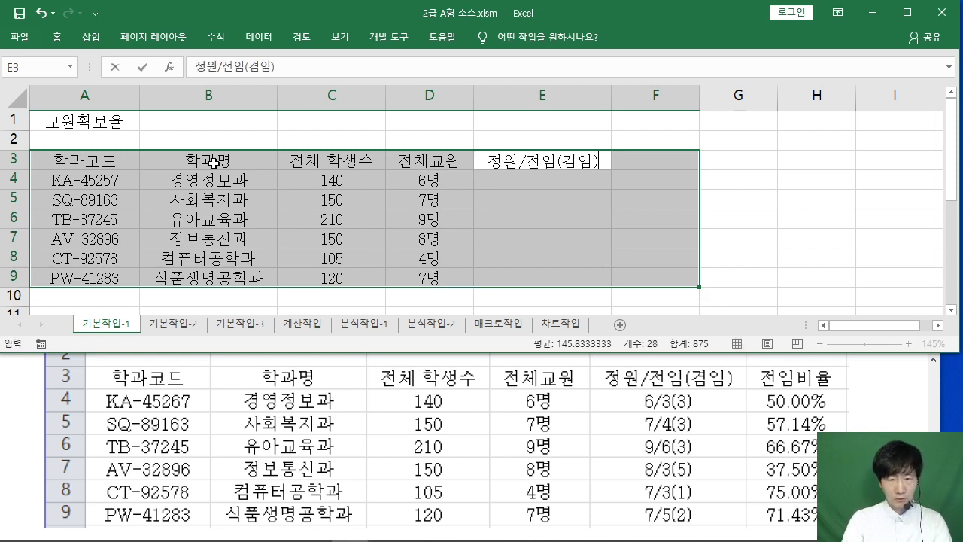
key("Return")
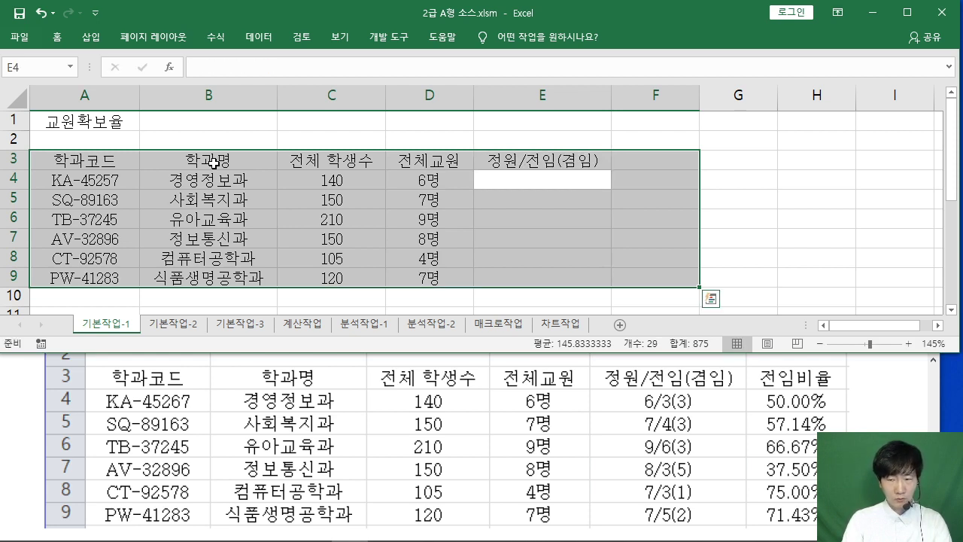
type("6/3")
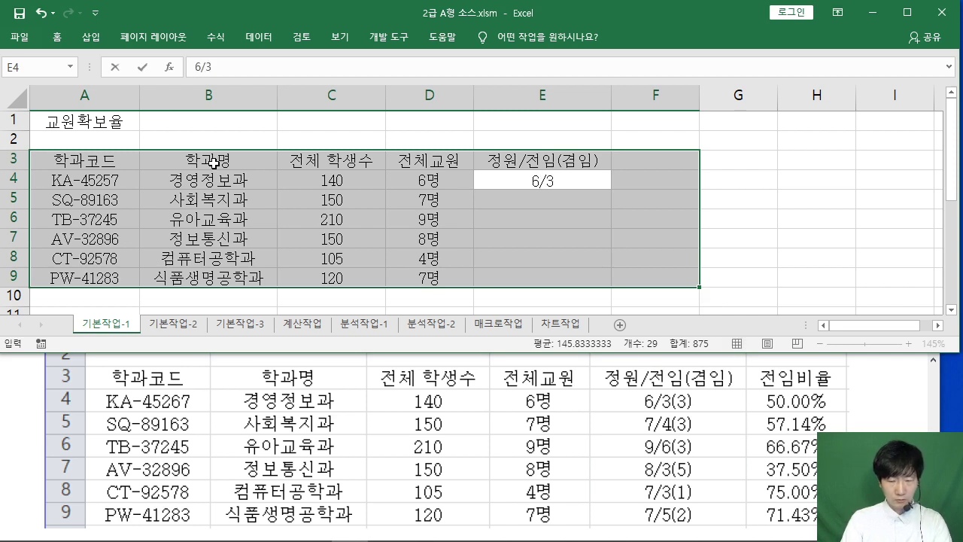
type("(3)")
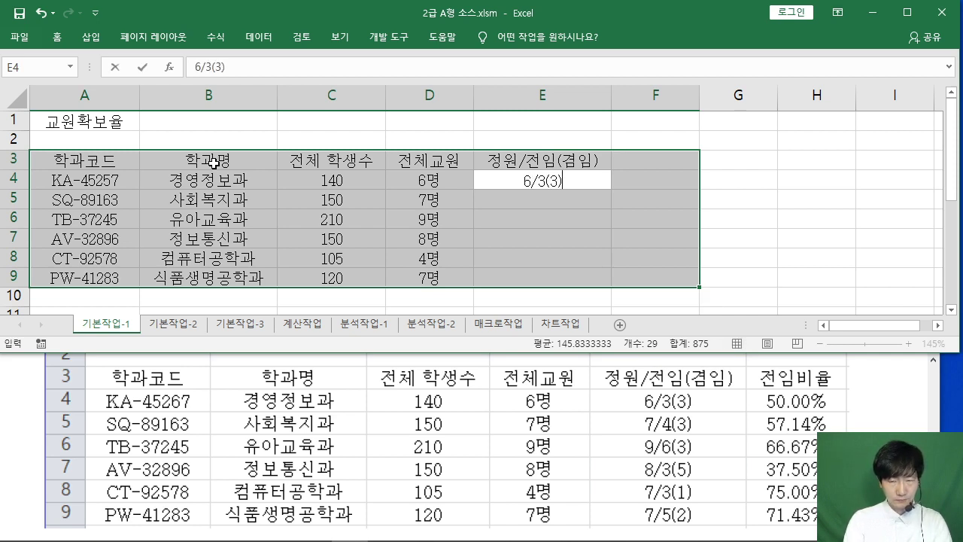
key("Return")
Step: Enter 7/4(3) in cell E5 and 9/6(3) in cell E6
type("7/4")
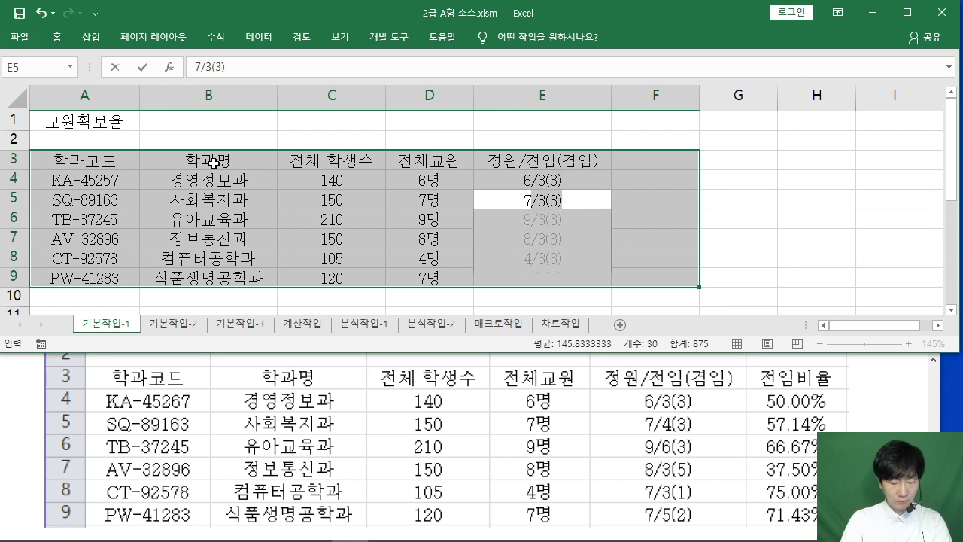
type("(3)")
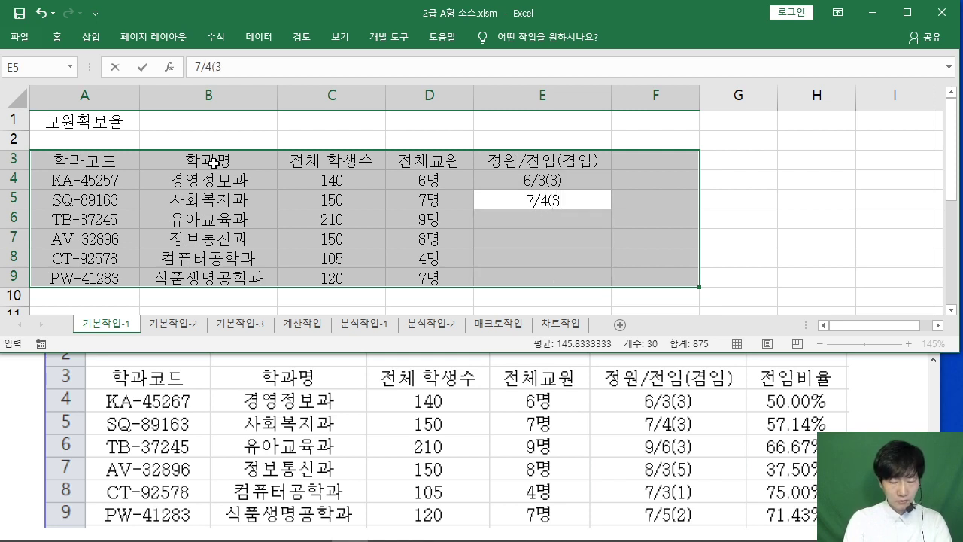
key("Return")
type("8")
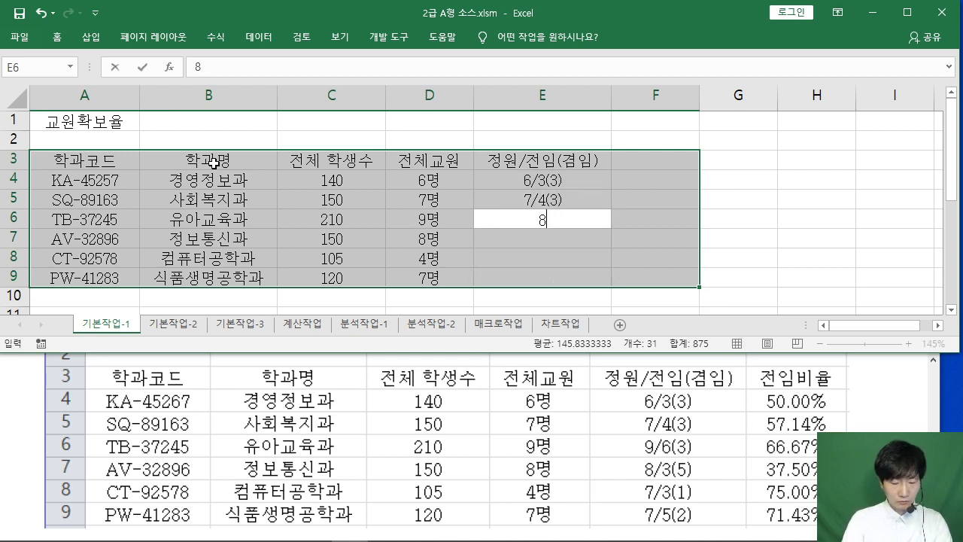
key("BackSpace")
type("9/")
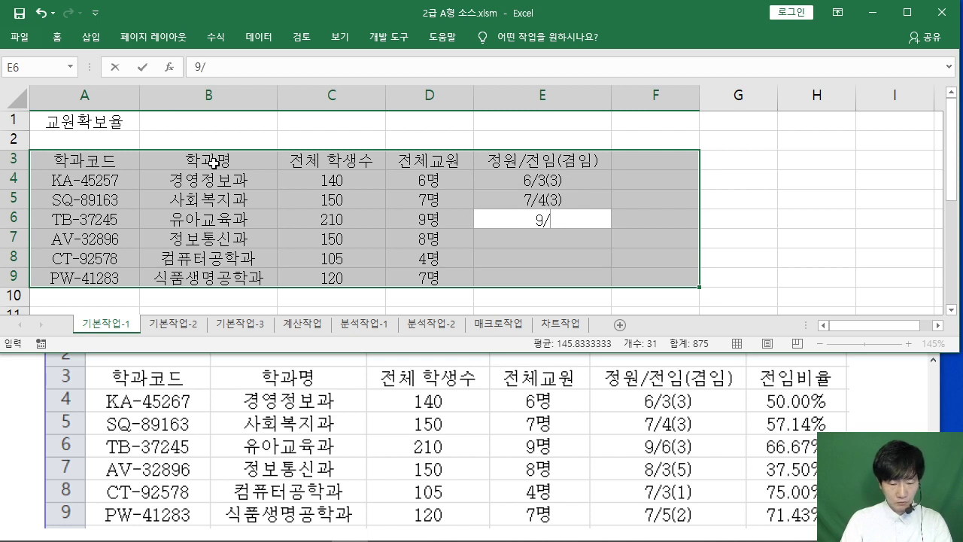
type("6(3)")
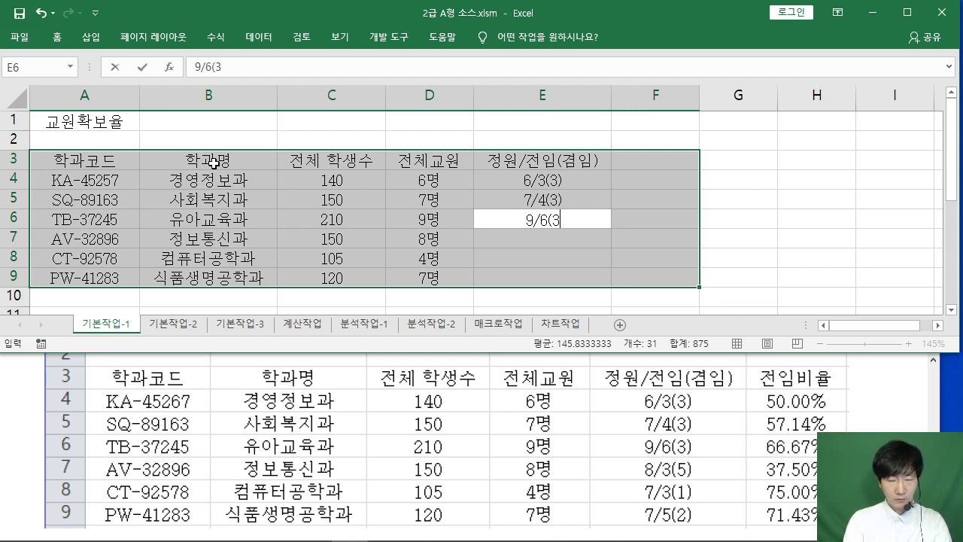
key("Return")
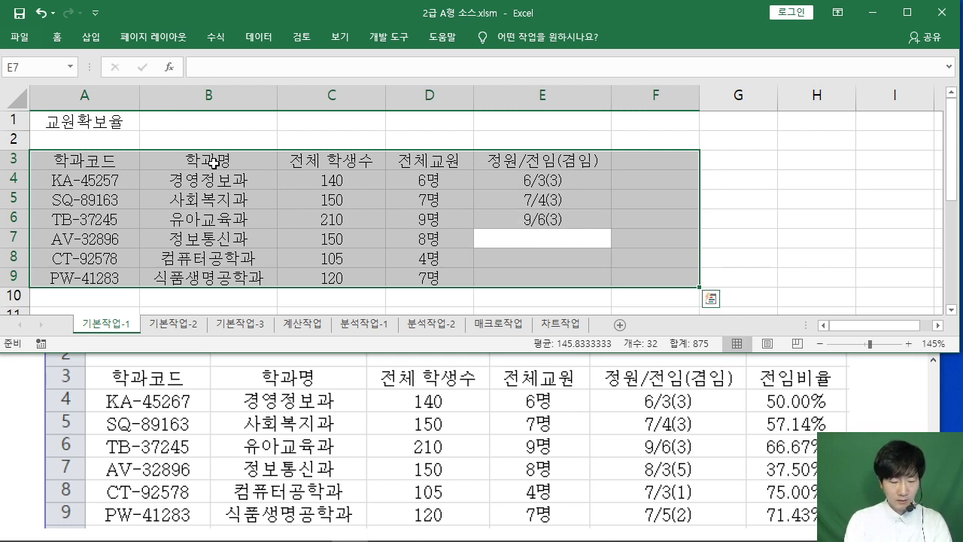
Step: Enter 8/3(5) for 정보통신과 in cell E7, correcting the mistyped digits
type("5")
type("4")
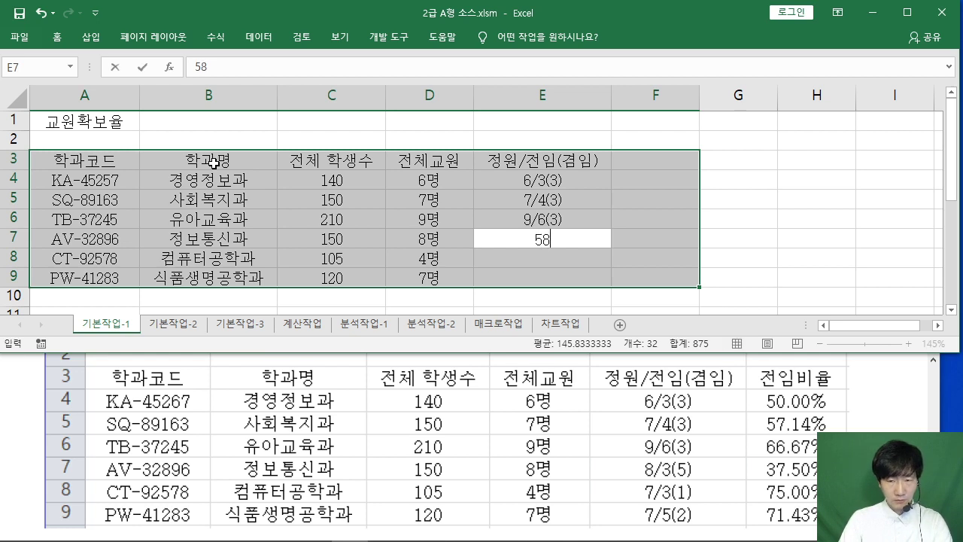
key("BackSpace")
key("BackSpace")
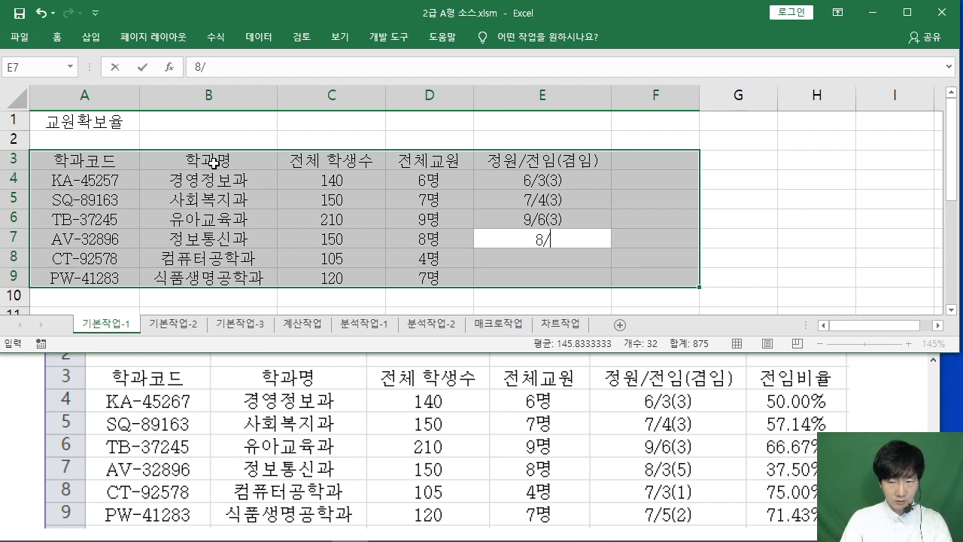
type("8/3(5)")
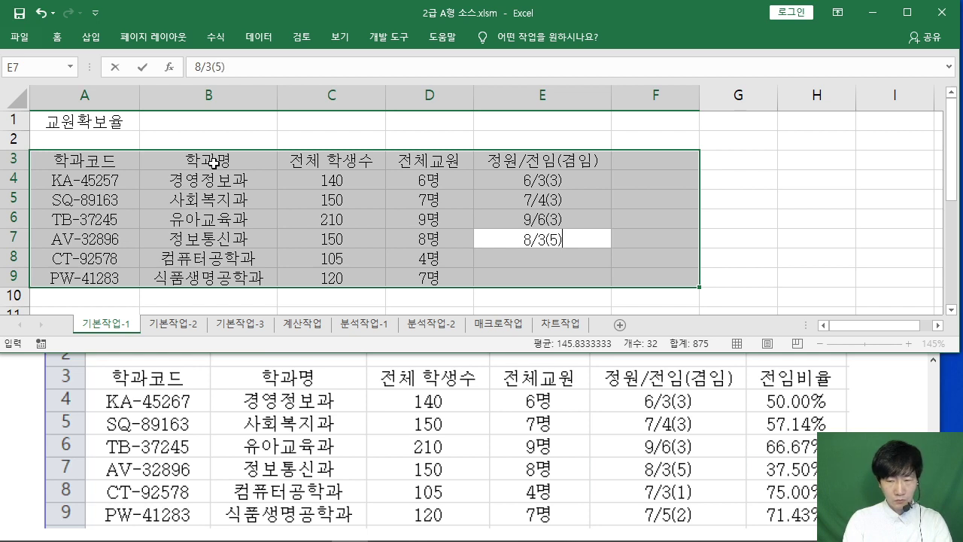
key("Return")
Step: Enter 7/3(1) in cell E8 and 7/5(2) in cell E9
type("7/")
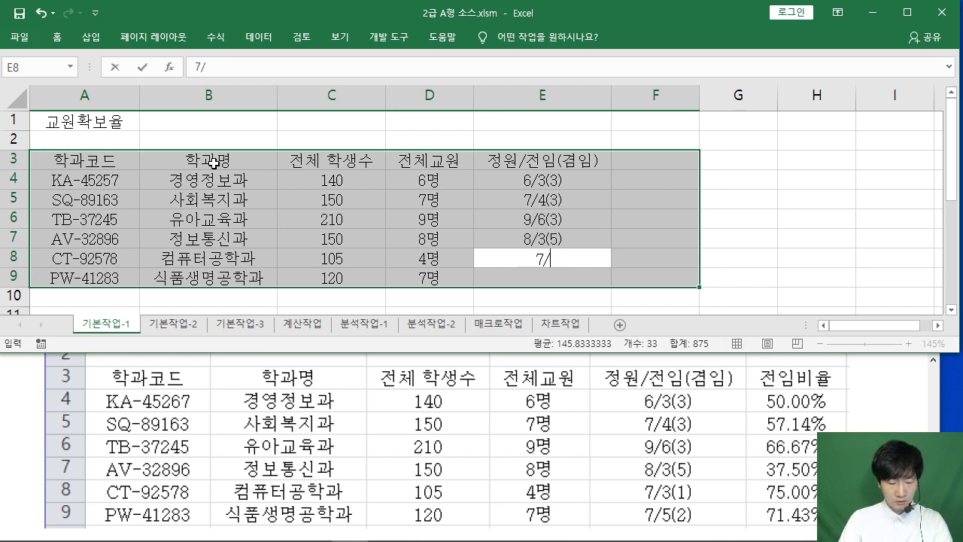
type("3(1)")
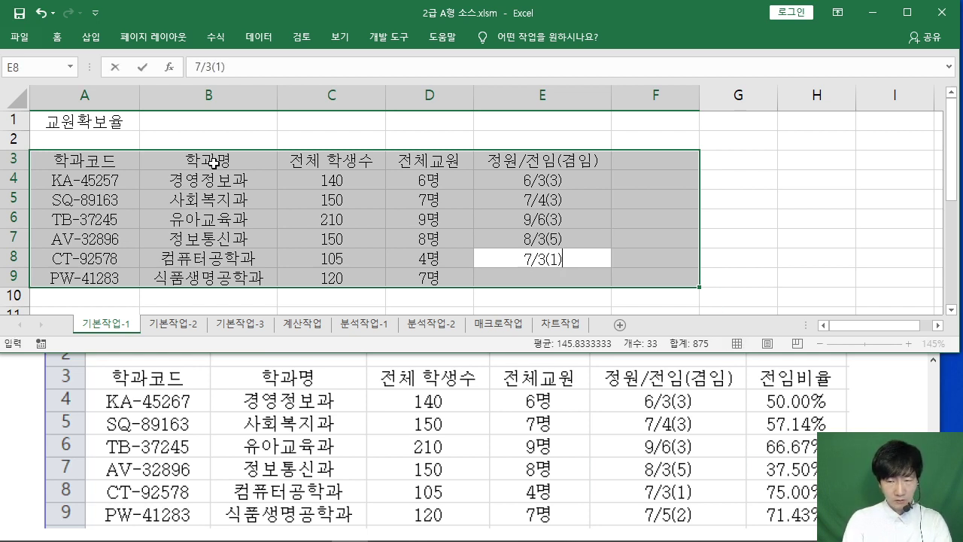
key("Return")
type("7")
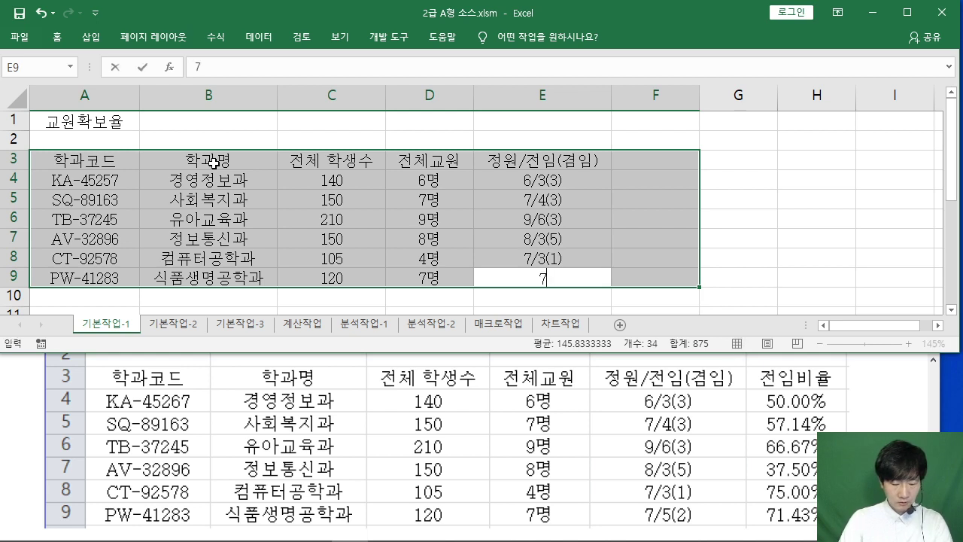
type("/5(")
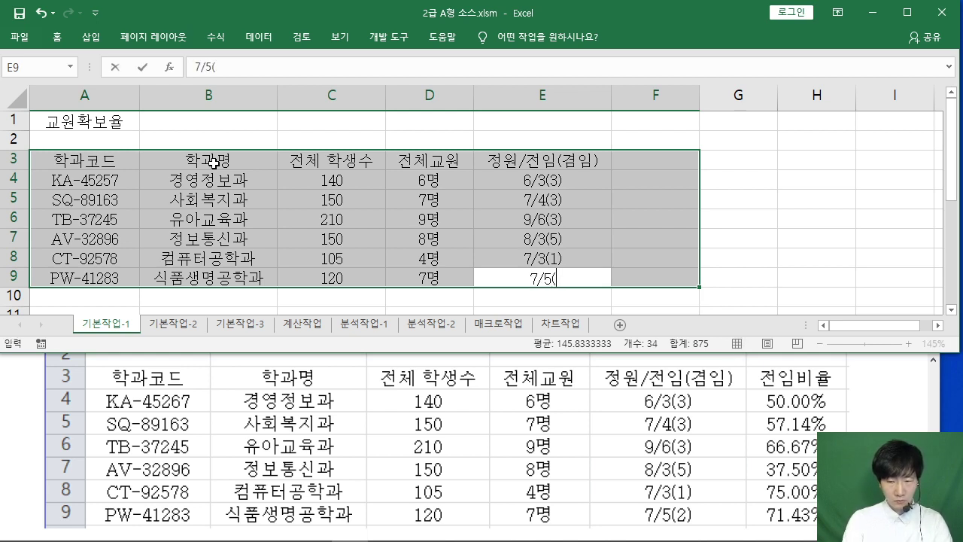
type("2)")
key("Return")
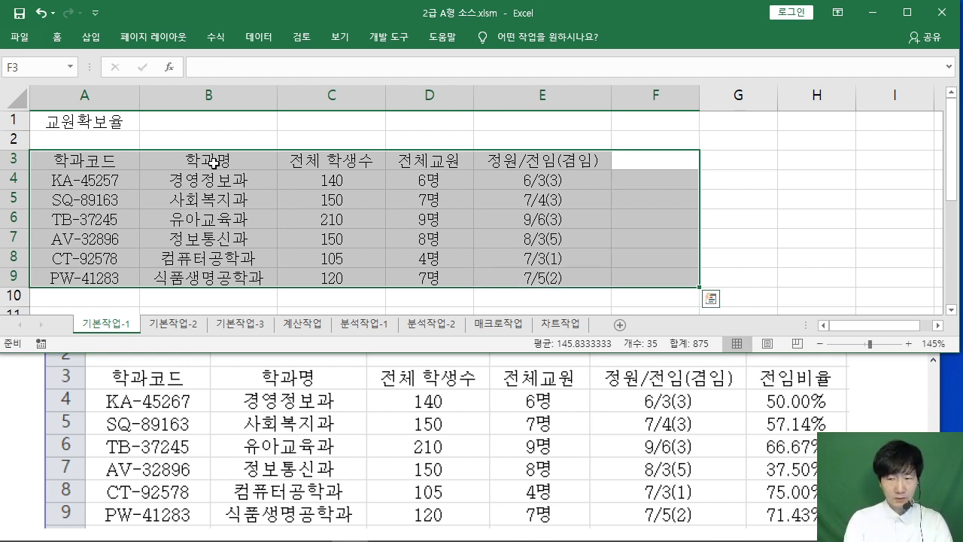
Step: Enter the heading 전임비율 in cell F3 and the ratio 50.00% in cell F4
type("전임빙")
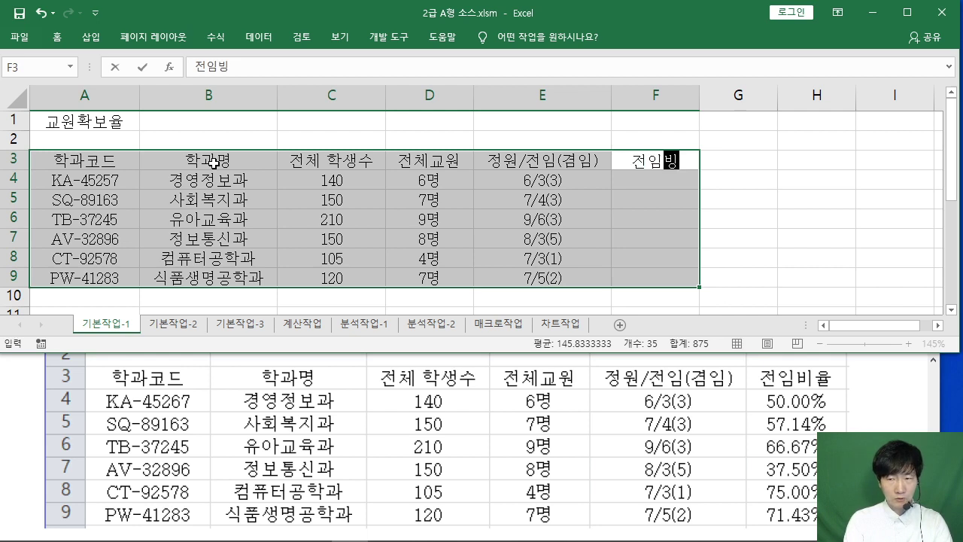
type("율")
key("Return")
type("50.00")
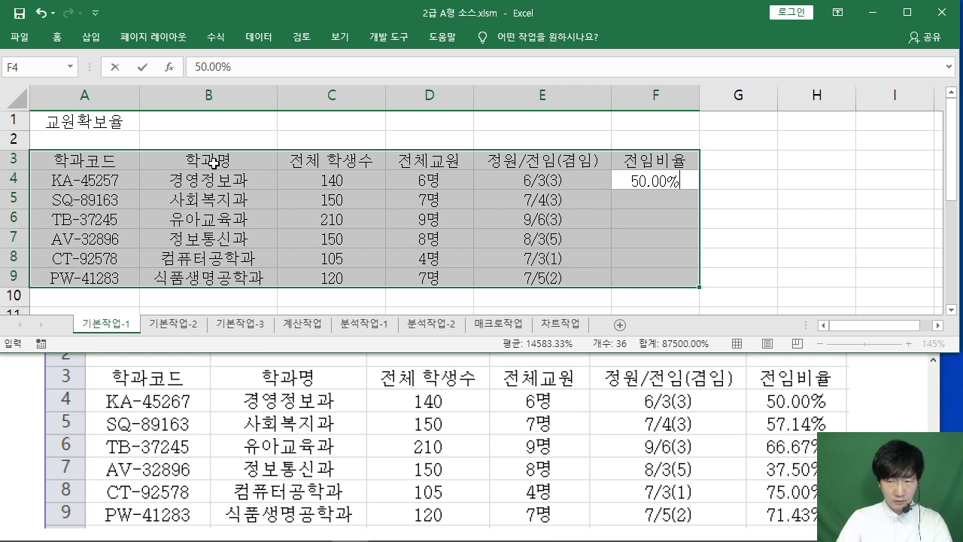
key("Return")
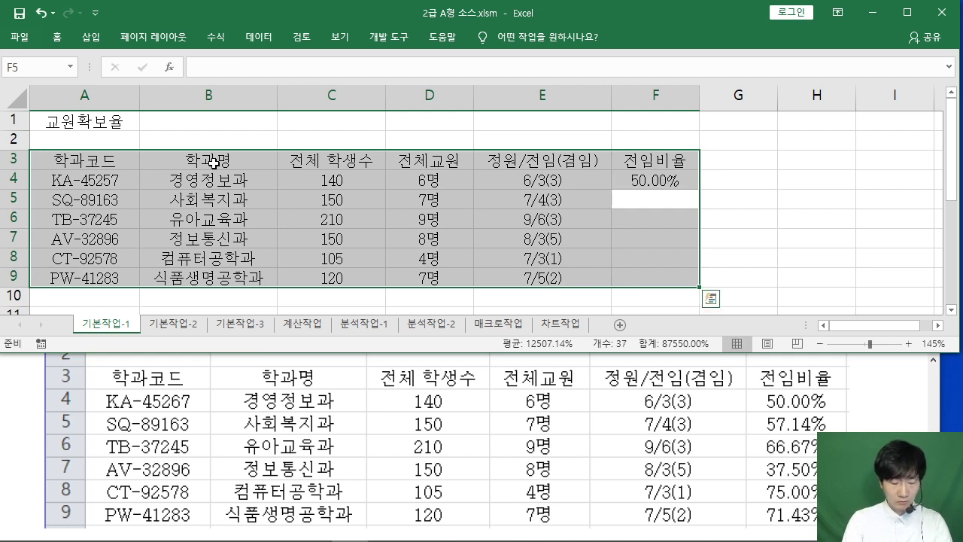
Step: Enter the ratios 57.14% in cell F5 and 66.67% in cell F6
type("57.14")
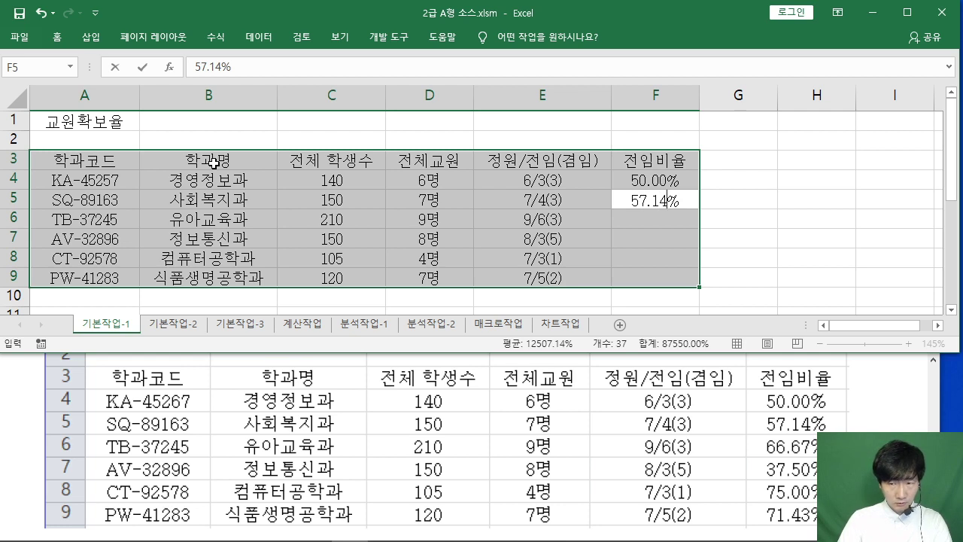
key("Return")
type("66.")
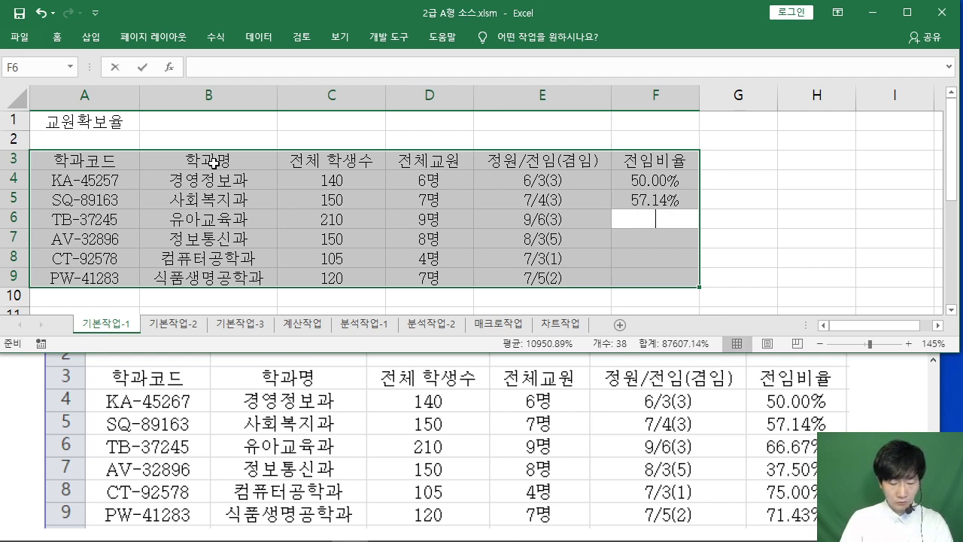
type("67")
key("Return")
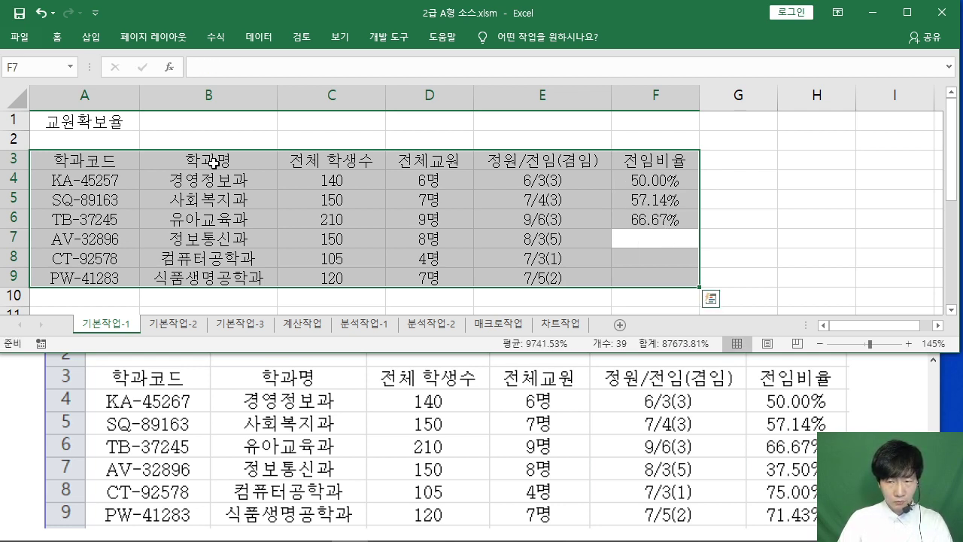
Step: Enter the ratios 37.50%, 75.00% and 71.43% in cells F7 to F9
type("37")
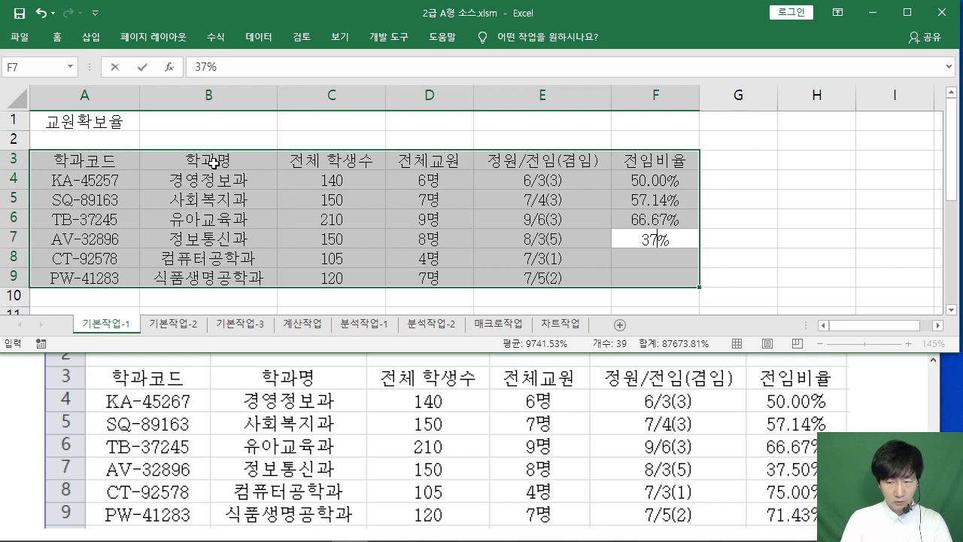
type(".50")
key("Return")
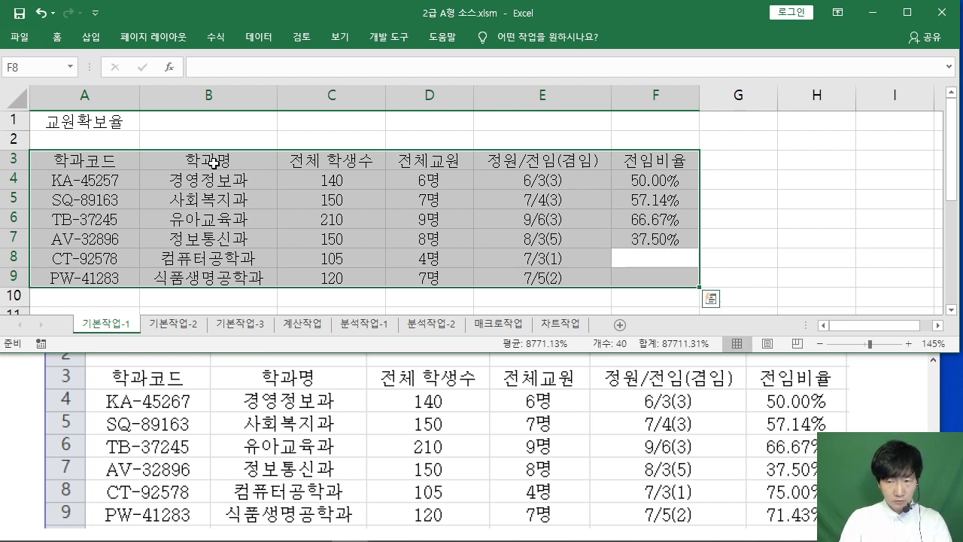
type("75.")
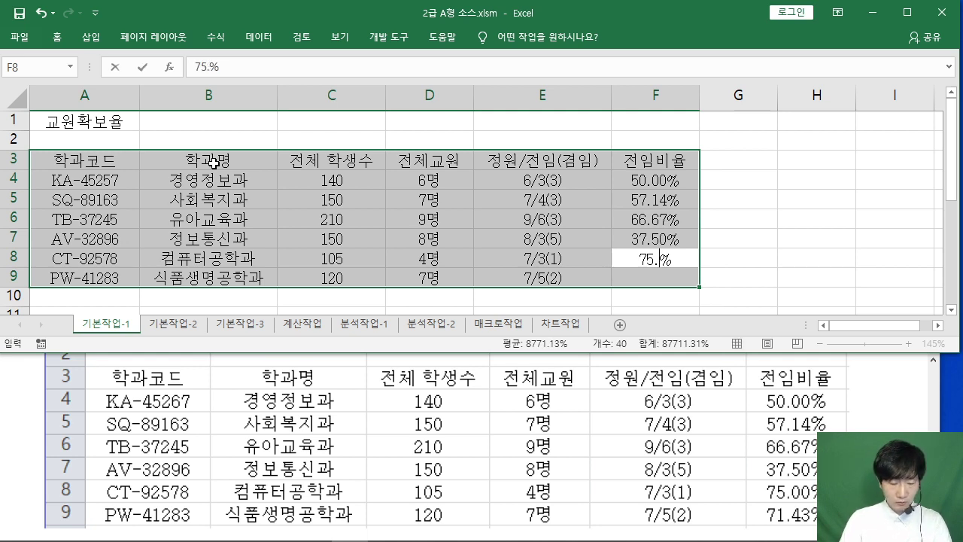
type("00")
key("Return")
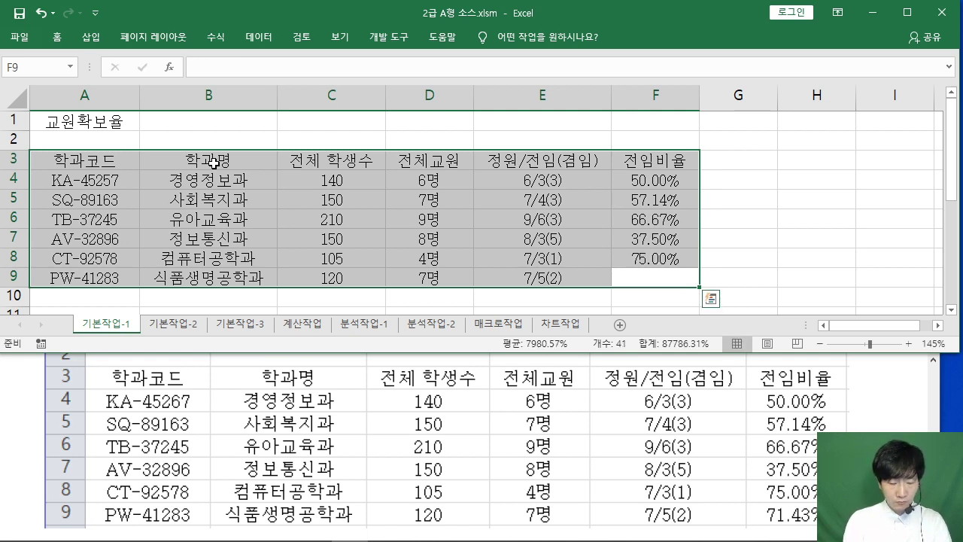
type("71.43")
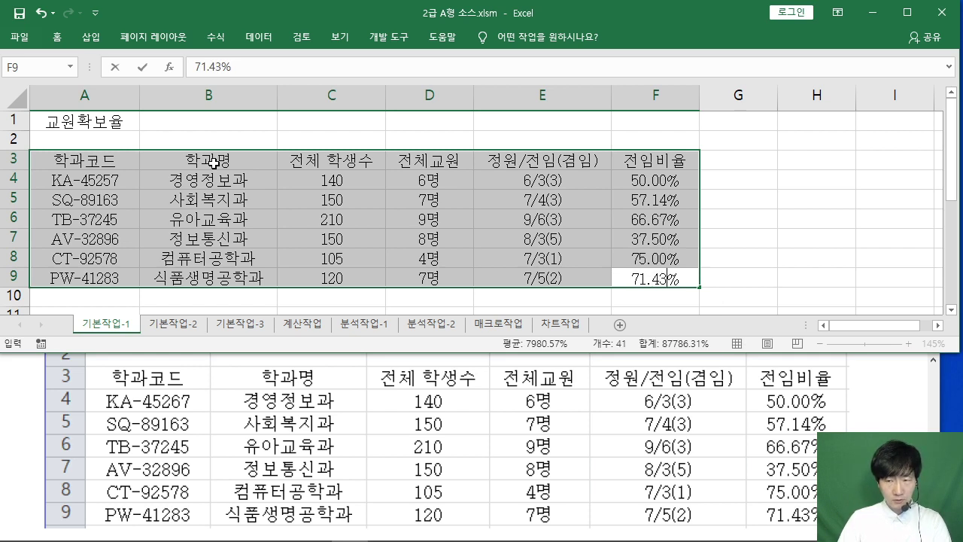
key("Return")
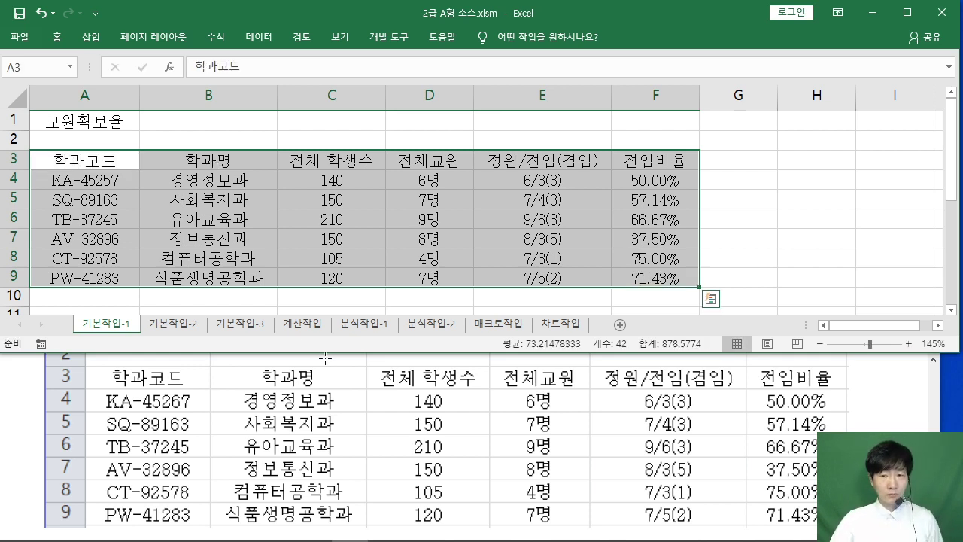
Step: Switch to the exam PDF in Acrobat Reader, find the question 2 instructions for the 기본작업-2 sheet, and return to the Excel workbook
left_click(797, 359)
scroll(853, 411, "up", 3)
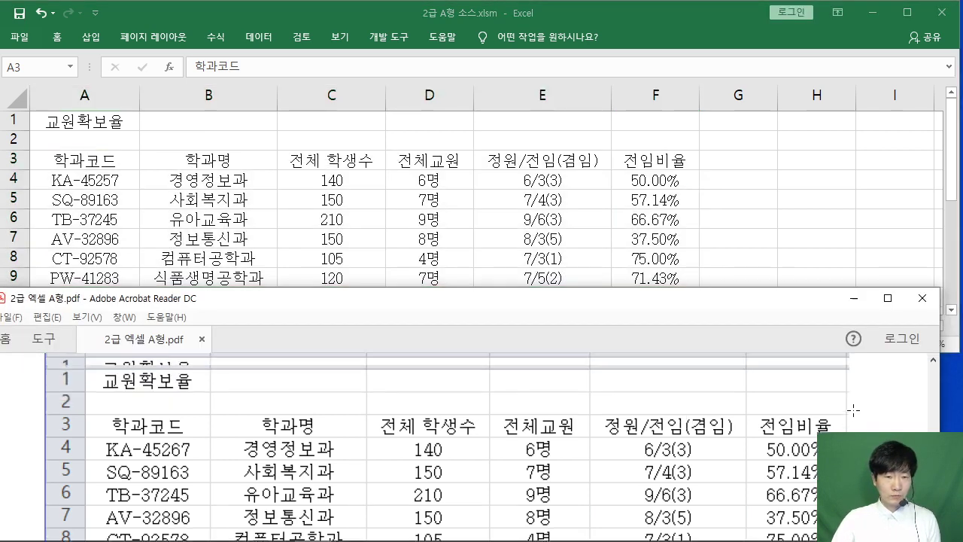
scroll(853, 410, "up", 3)
scroll(855, 413, "down", 2)
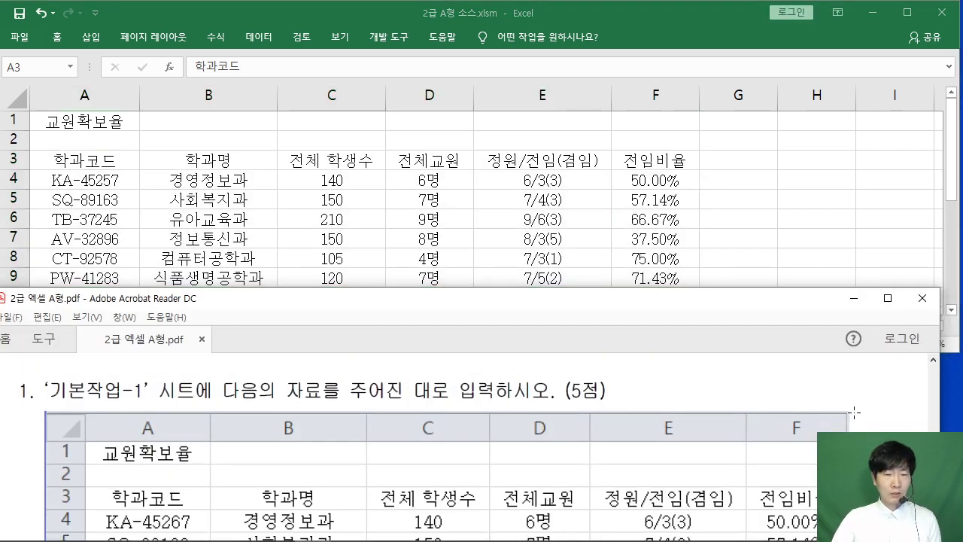
scroll(855, 413, "down", 8)
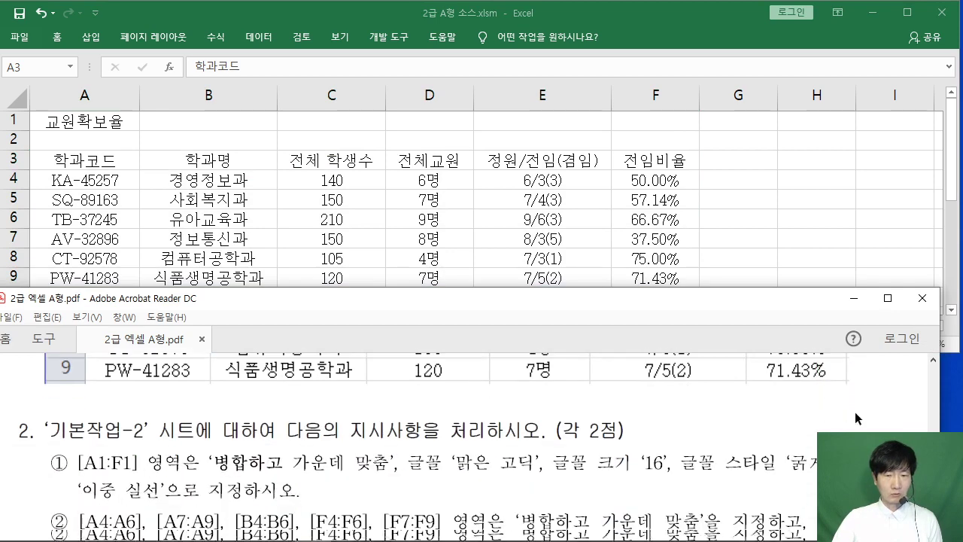
scroll(856, 418, "down", 2)
scroll(825, 397, "up", 2)
left_click(819, 216)
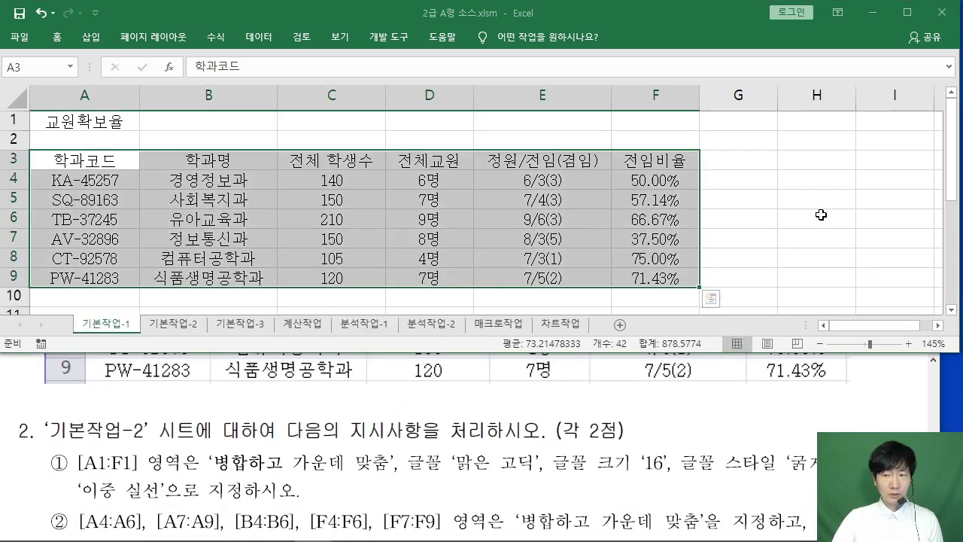
Step: Open the 기본작업-2 worksheet with the 인성인증 항목 및 배점표 table
left_click(180, 328)
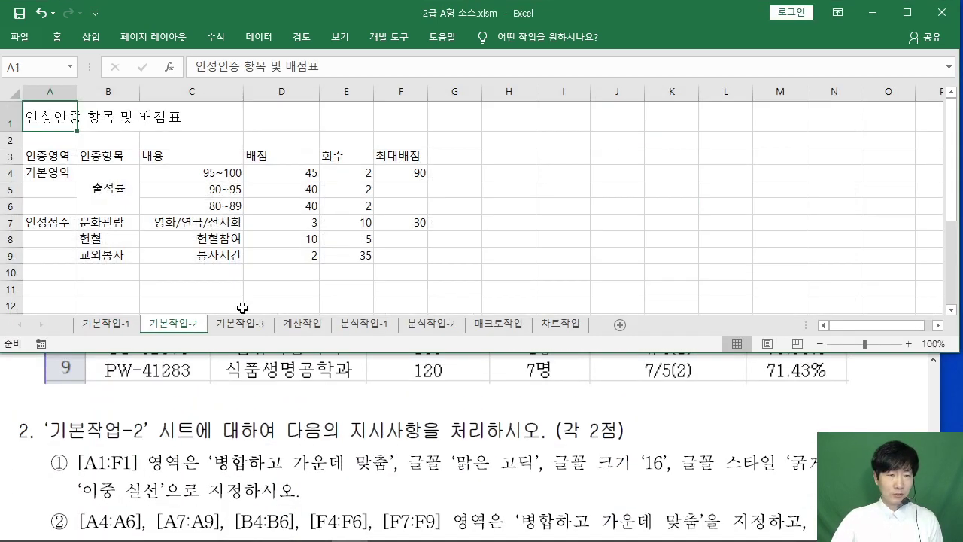
left_click(390, 281)
left_click(561, 276)
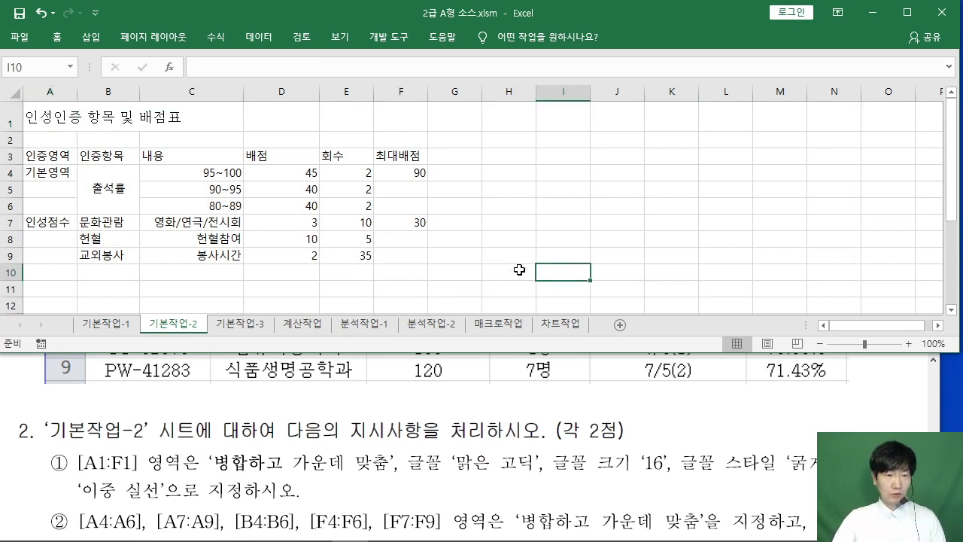
scroll(516, 267, "up", 1)
scroll(516, 267, "up", 1)
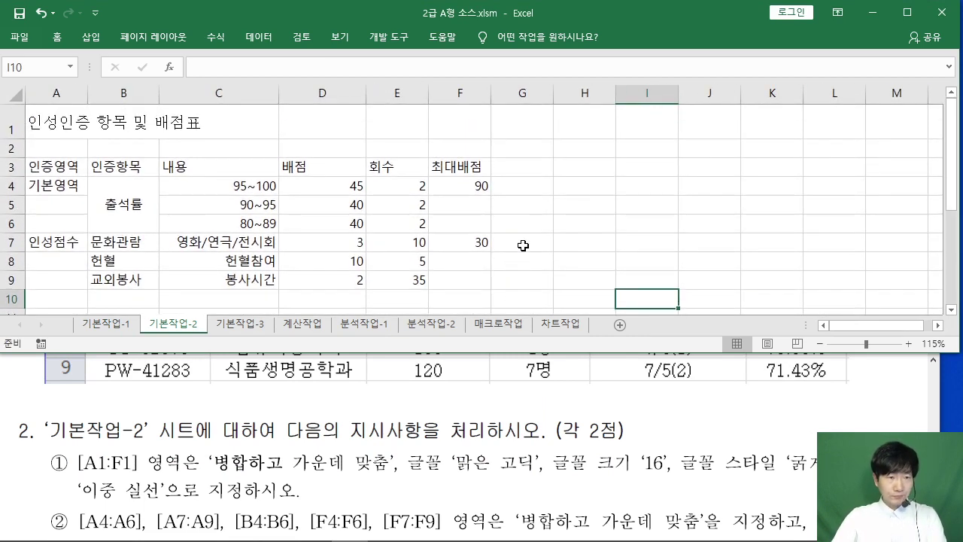
left_click(581, 208)
Step: Switch to the exam PDF in Acrobat Reader and read instruction ① of question 2 about formatting range A1:F1
left_click(242, 402)
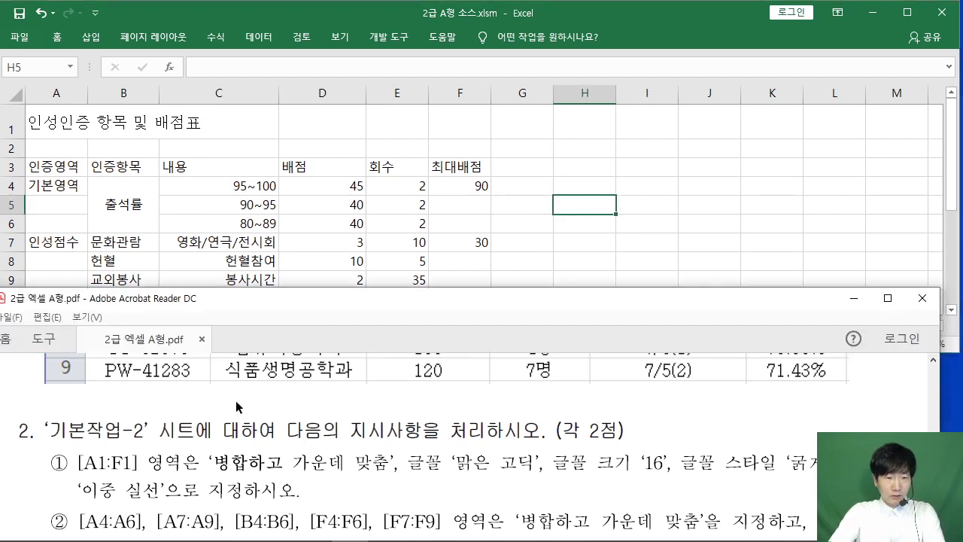
scroll(241, 404, "down", 2)
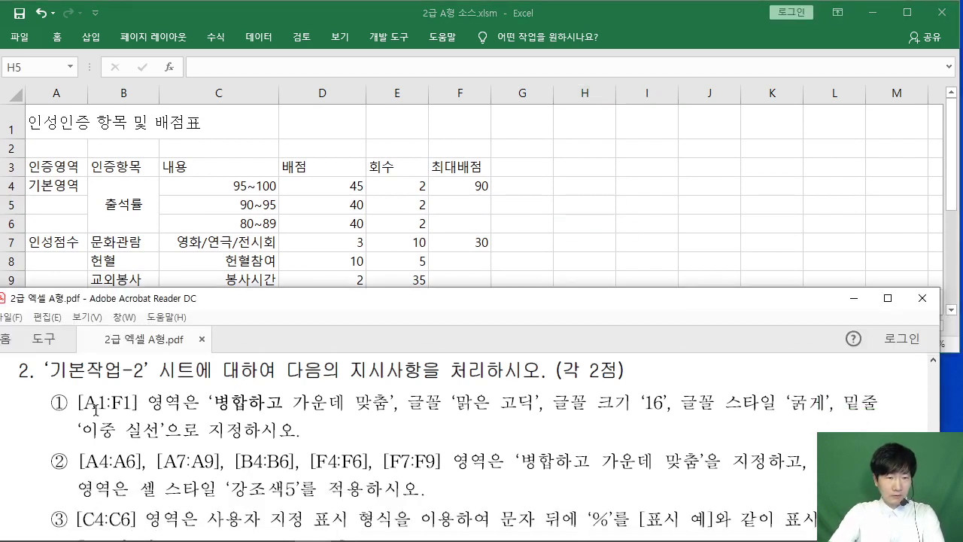
left_click_drag(78, 402, 284, 428)
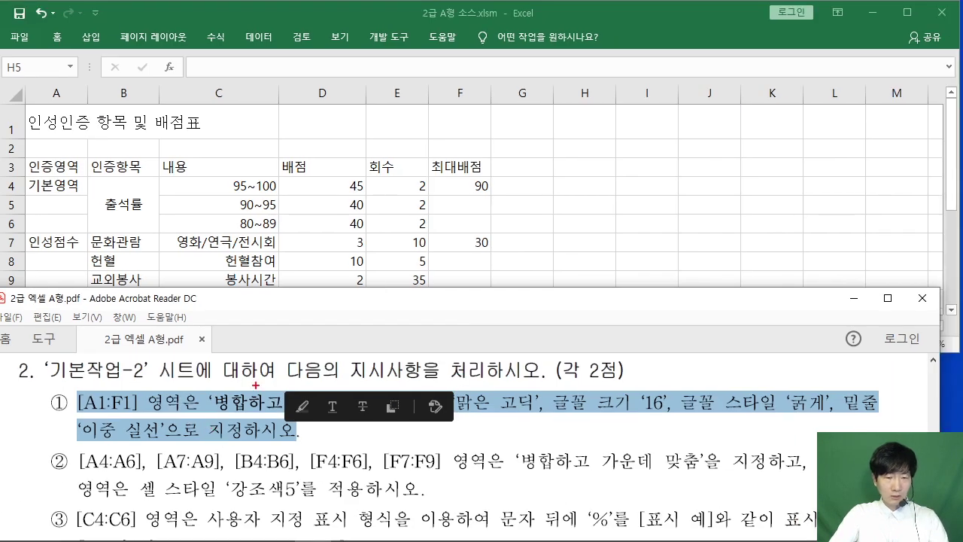
mouse_move(78, 413)
left_mouse_down()
mouse_move(331, 413)
mouse_move(341, 327)
left_mouse_up()
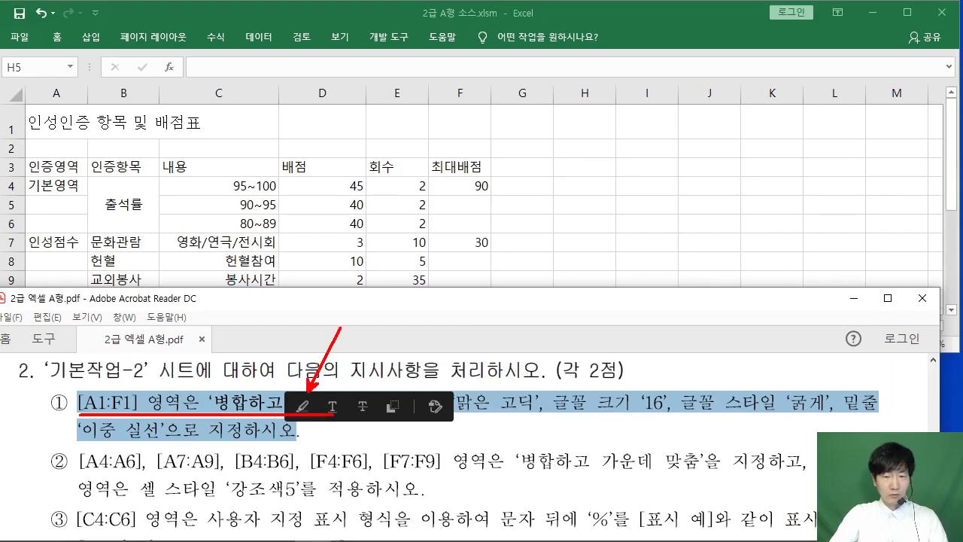
left_click_drag(466, 420, 828, 414)
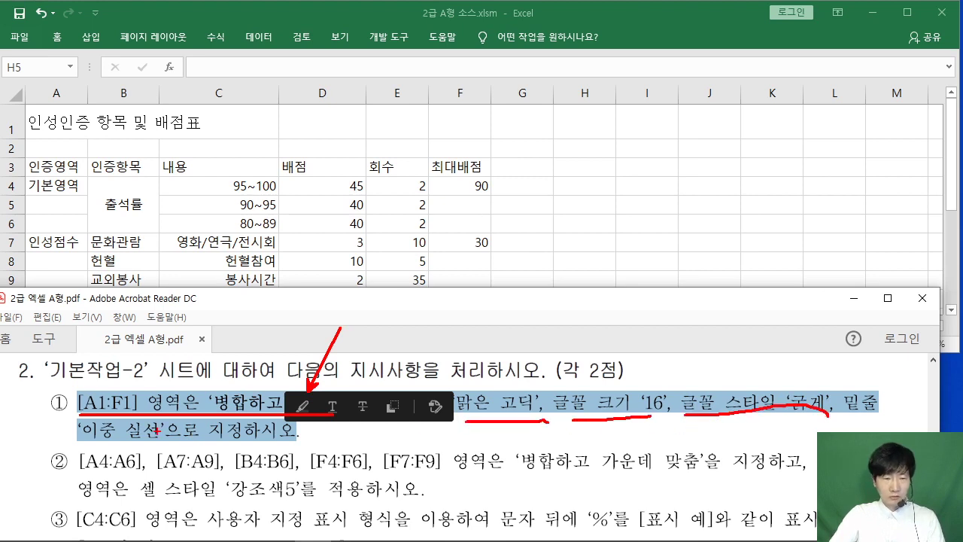
left_click_drag(91, 441, 155, 443)
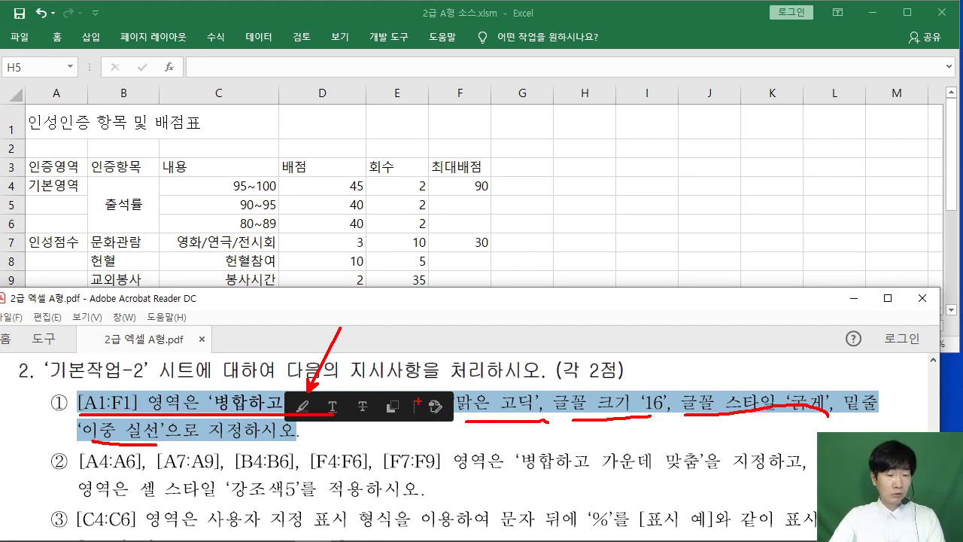
left_click_drag(348, 431, 370, 443)
left_click_drag(369, 431, 377, 430)
left_click_drag(374, 426, 398, 441)
left_click_drag(388, 440, 403, 447)
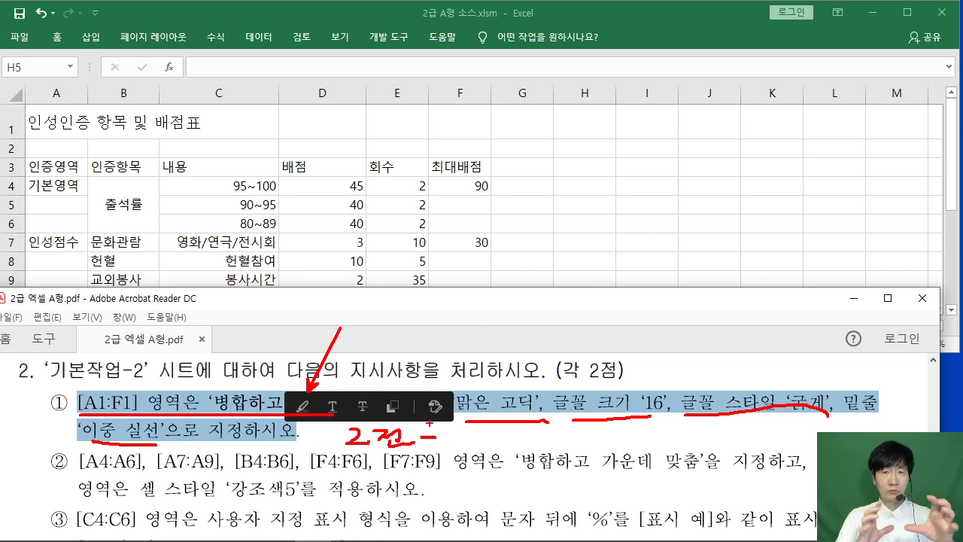
key("Escape")
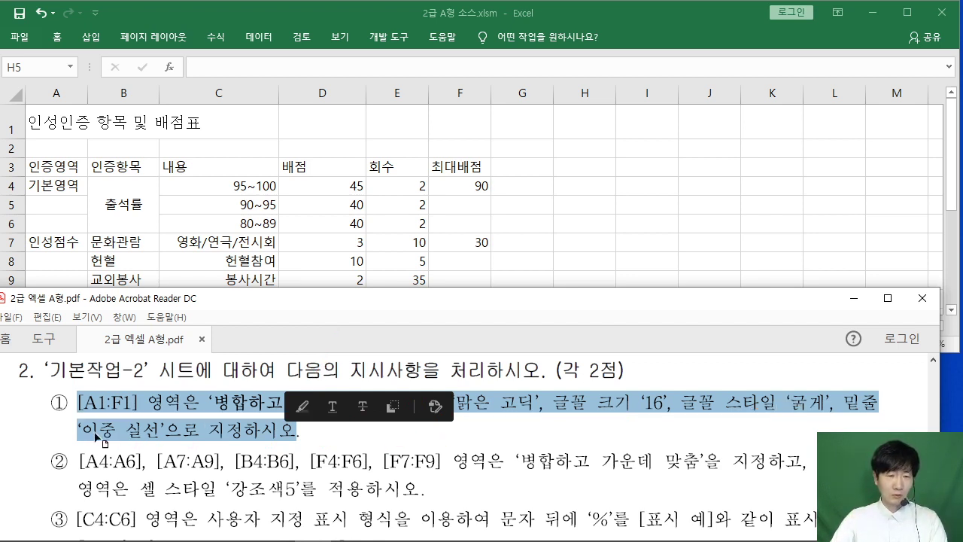
left_click(183, 413)
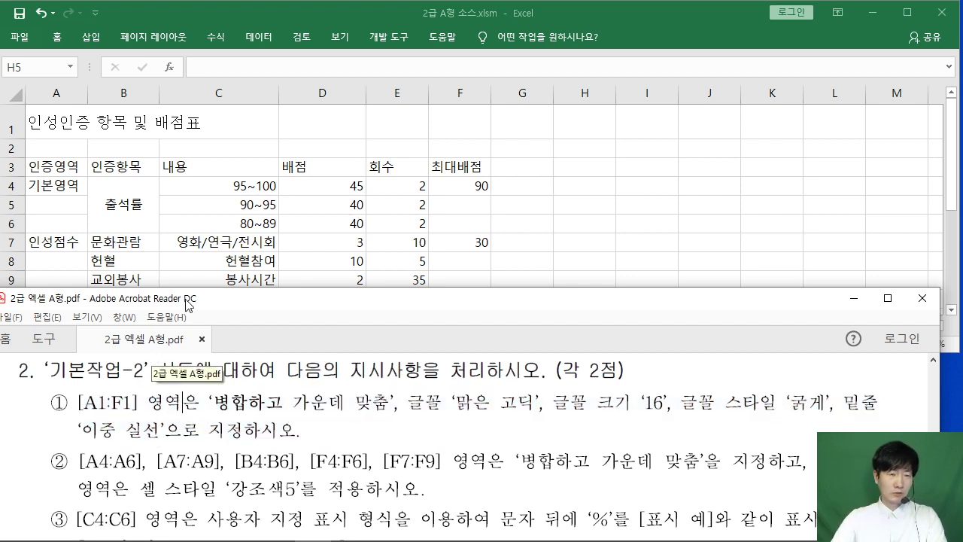
Step: Return to the Excel workbook and merge and center the title across A1:F1
left_click(66, 142)
left_click_drag(49, 121, 461, 120)
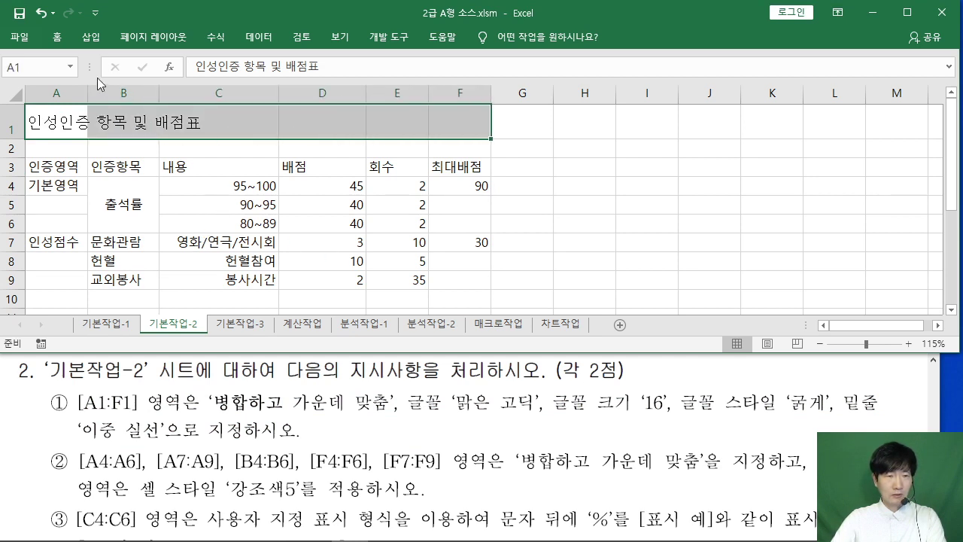
left_click(56, 36)
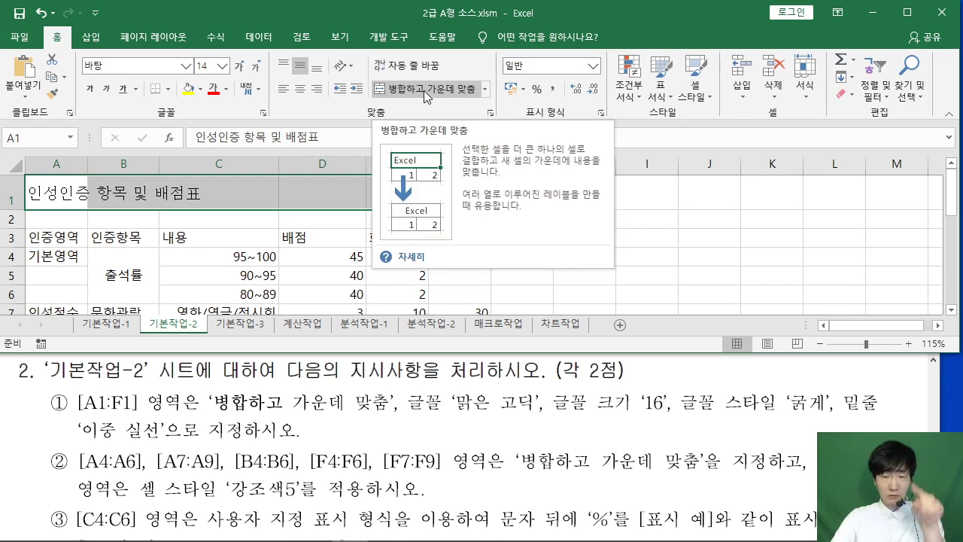
left_click(423, 90)
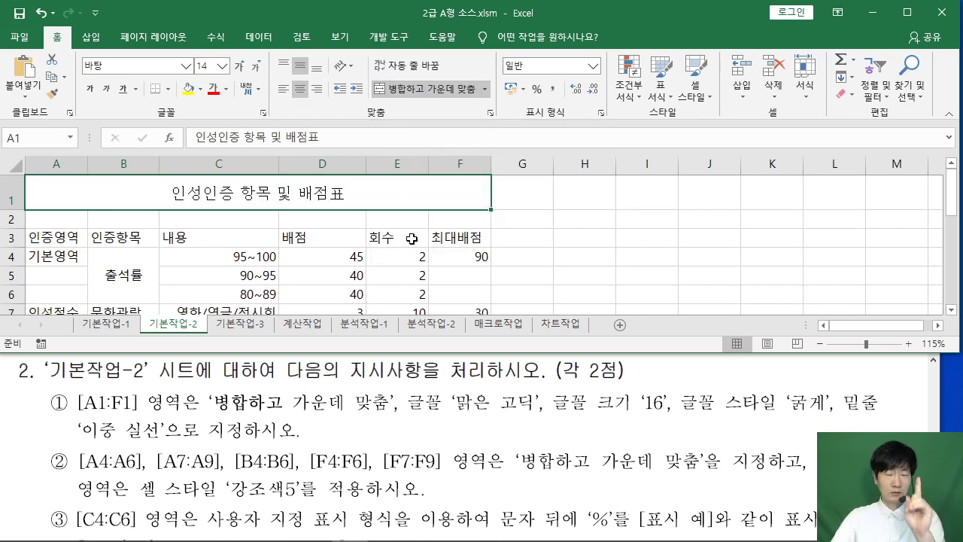
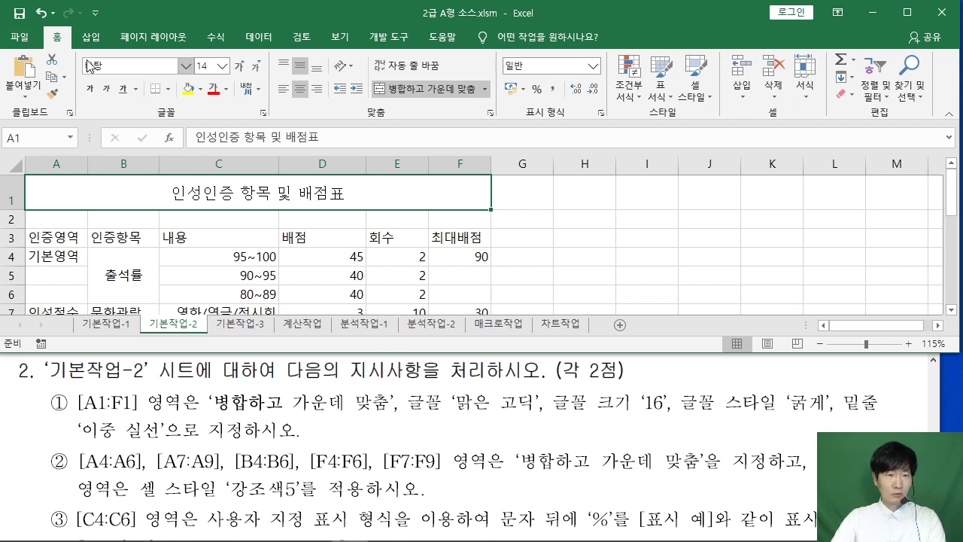
Step: Set the merged title in A1 to the 맑은 고딕 font at size 16
left_click(185, 67)
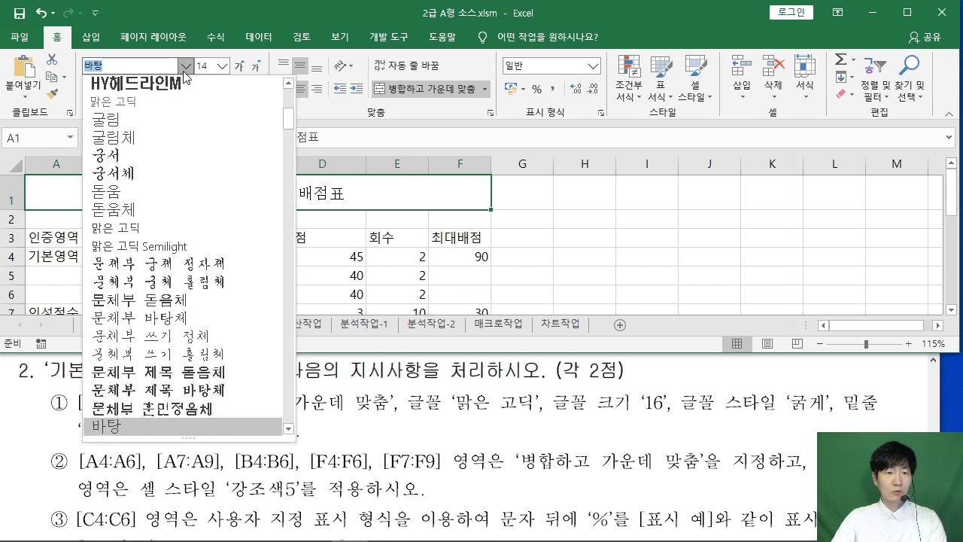
left_click(158, 228)
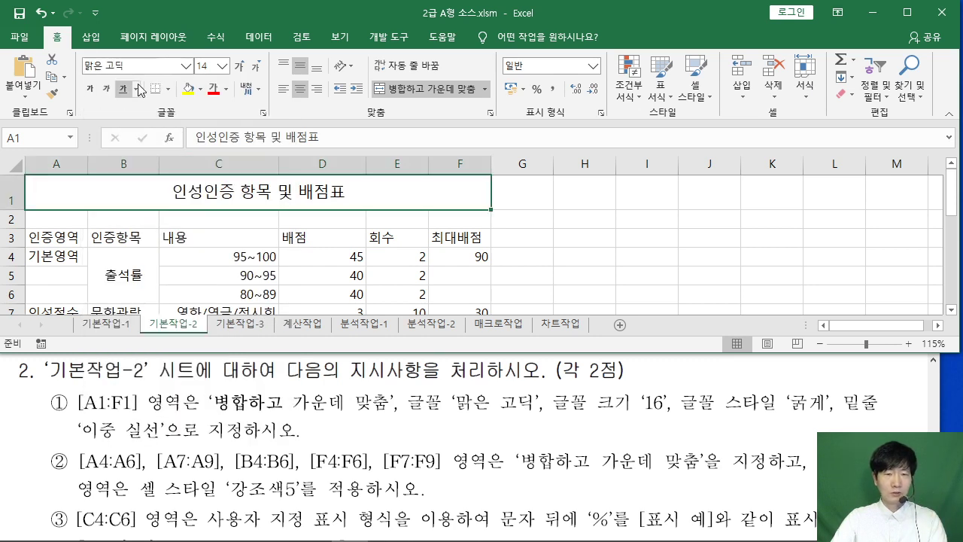
left_click(204, 66)
type("1")
key("Return")
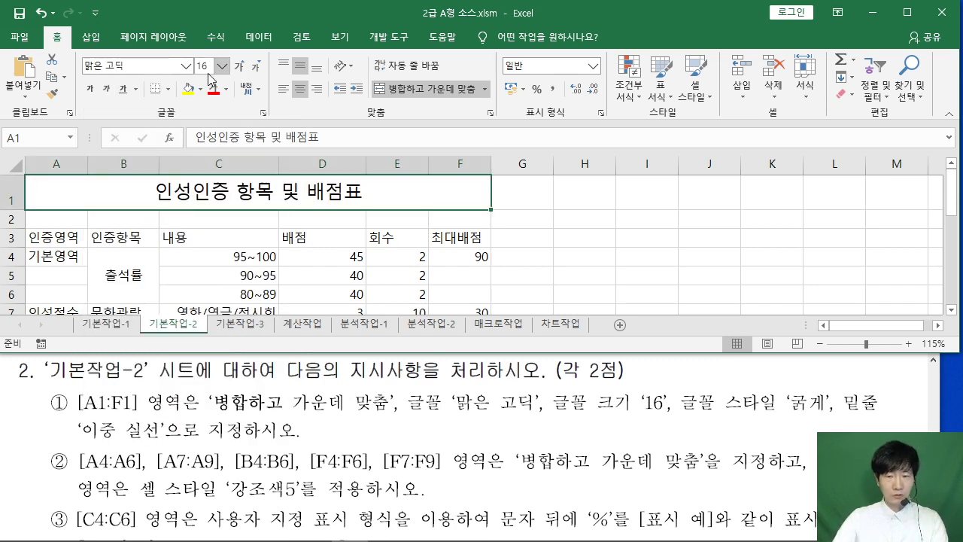
Step: Make the merged title in A1 bold and give it a double underline
left_click(91, 88)
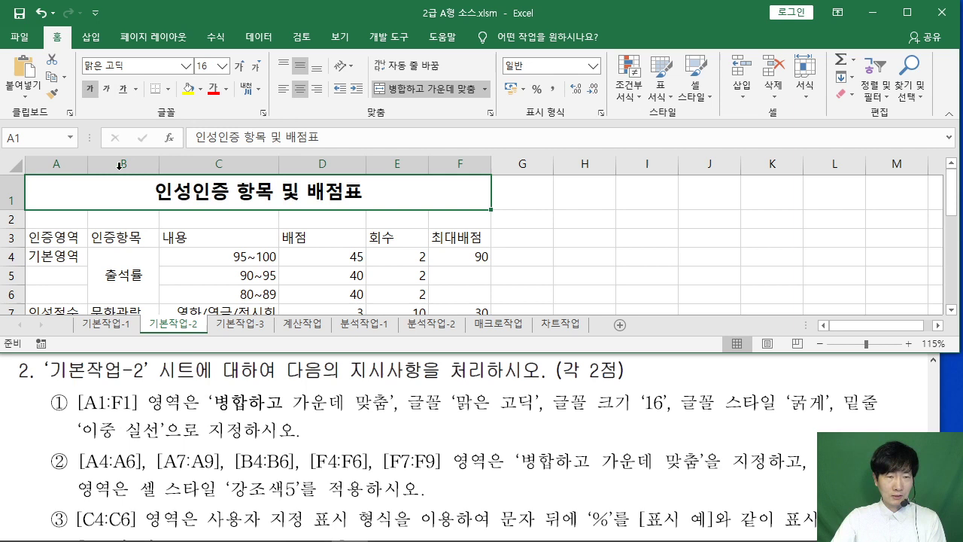
left_click(125, 89)
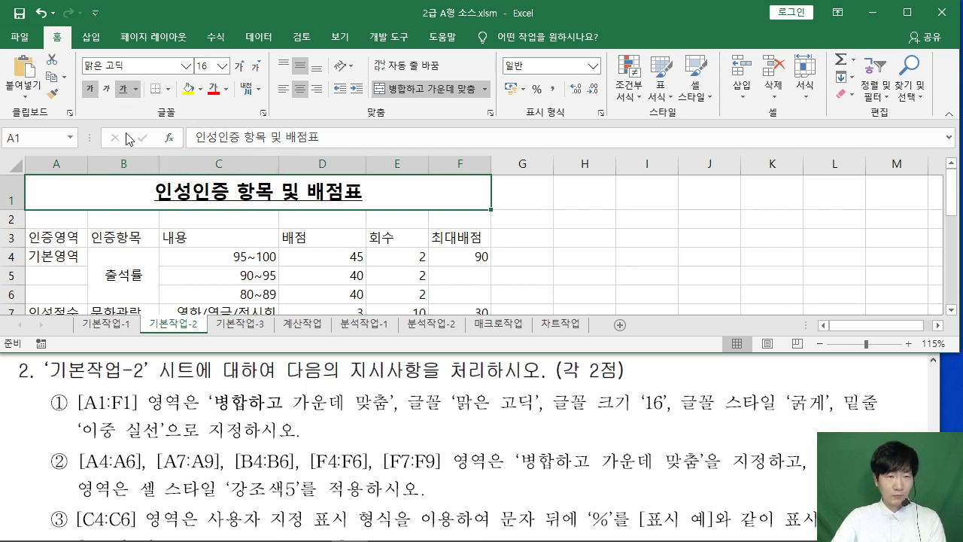
key("ctrl+2")
left_click_drag(137, 93, 181, 191)
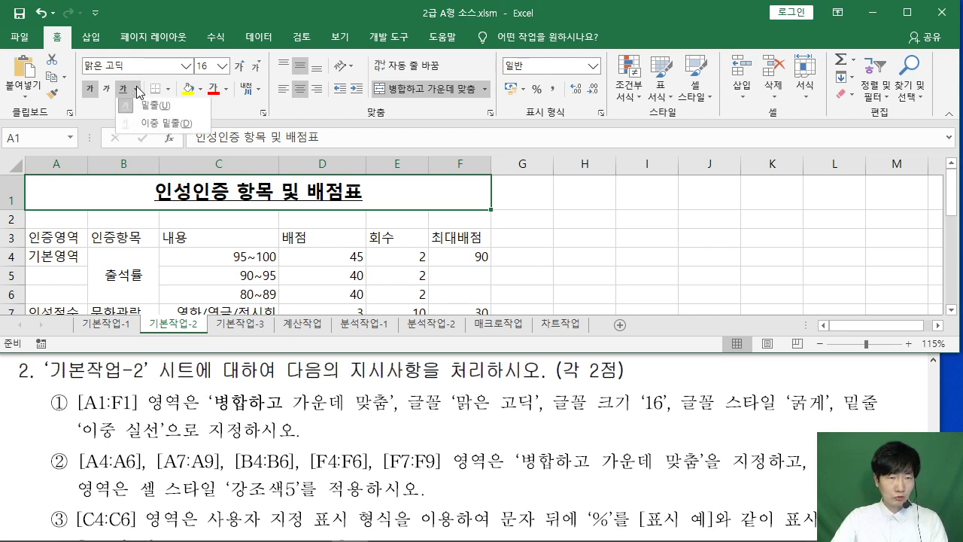
left_click(138, 90)
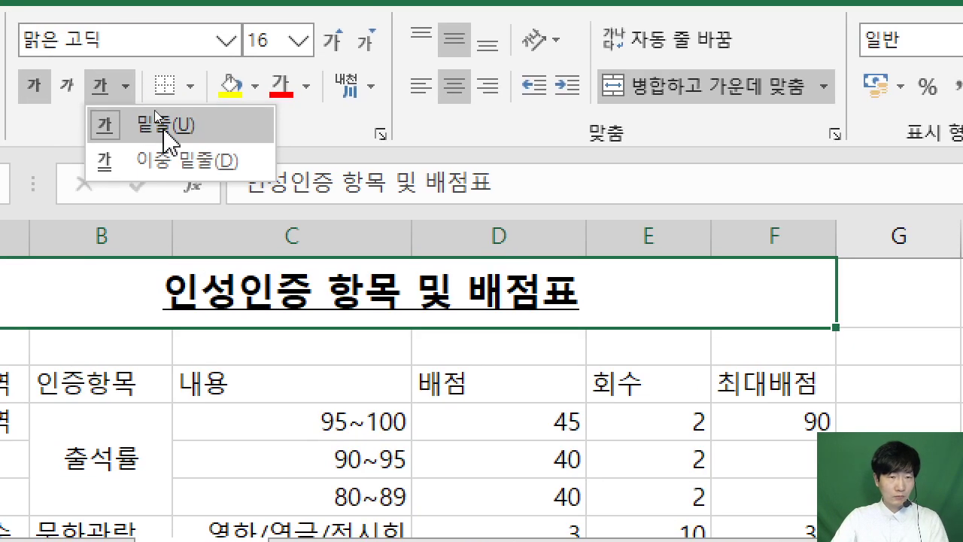
left_click(161, 178)
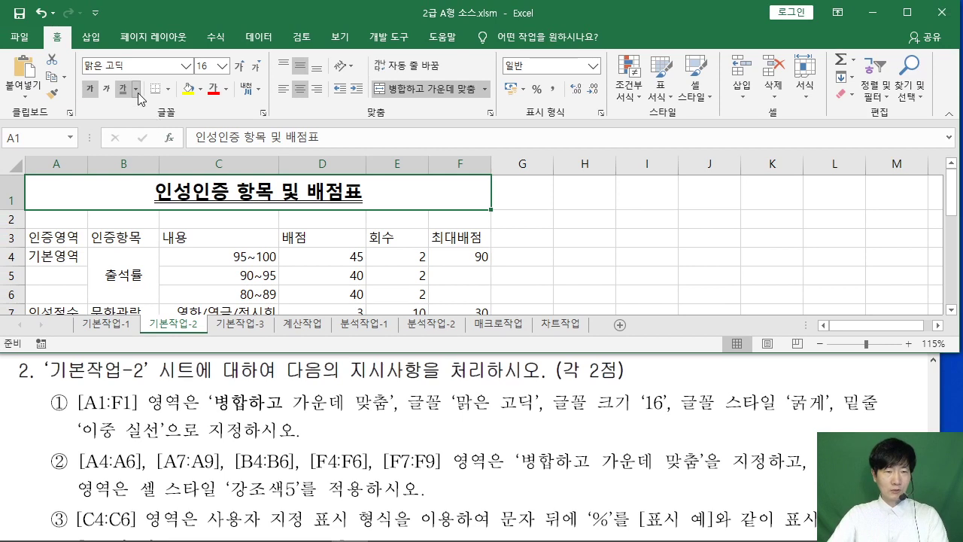
Step: Switch to the exam PDF in Acrobat Reader and read instruction ② about the ranges to merge and center
left_click(158, 441)
scroll(158, 441, "down", 2)
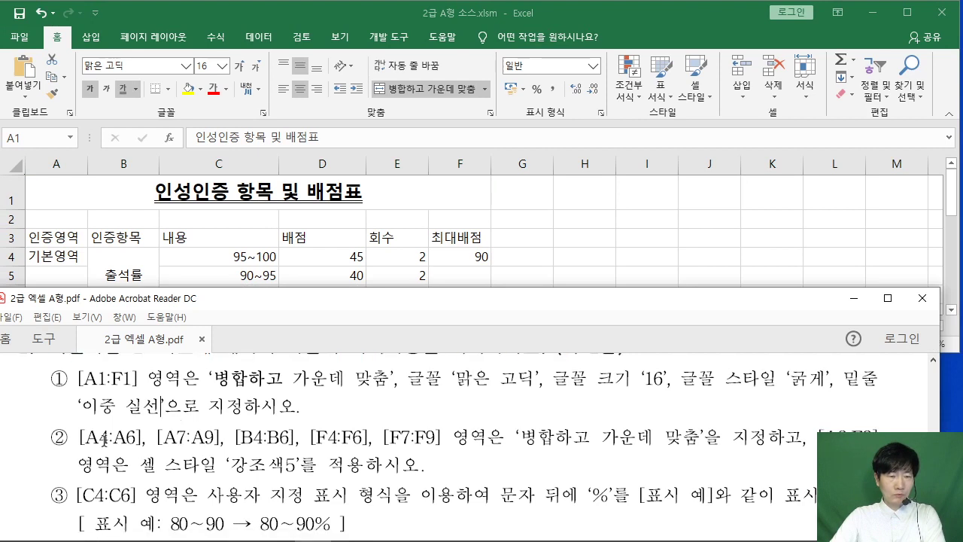
left_click_drag(85, 438, 217, 438)
left_click(241, 437)
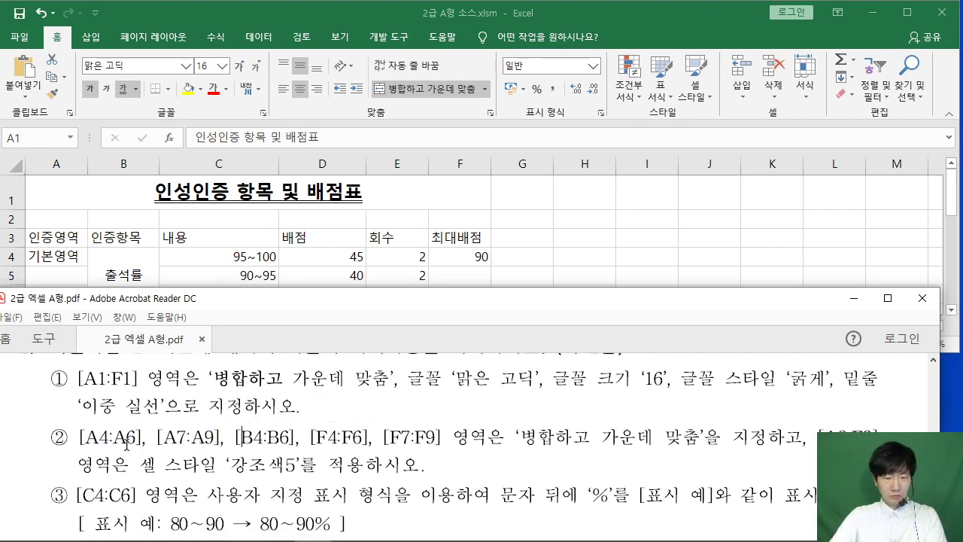
left_click_drag(508, 438, 698, 440)
left_click(598, 442)
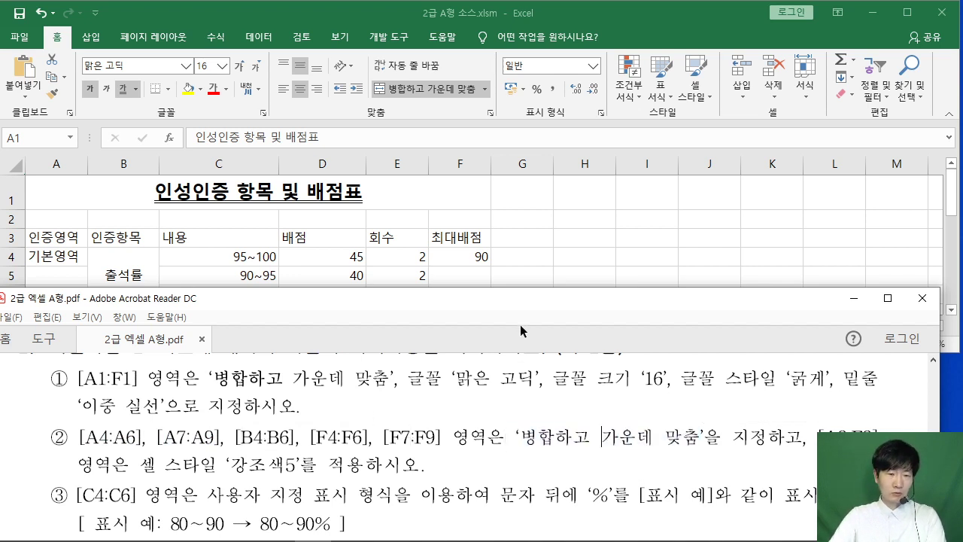
left_click_drag(80, 437, 136, 436)
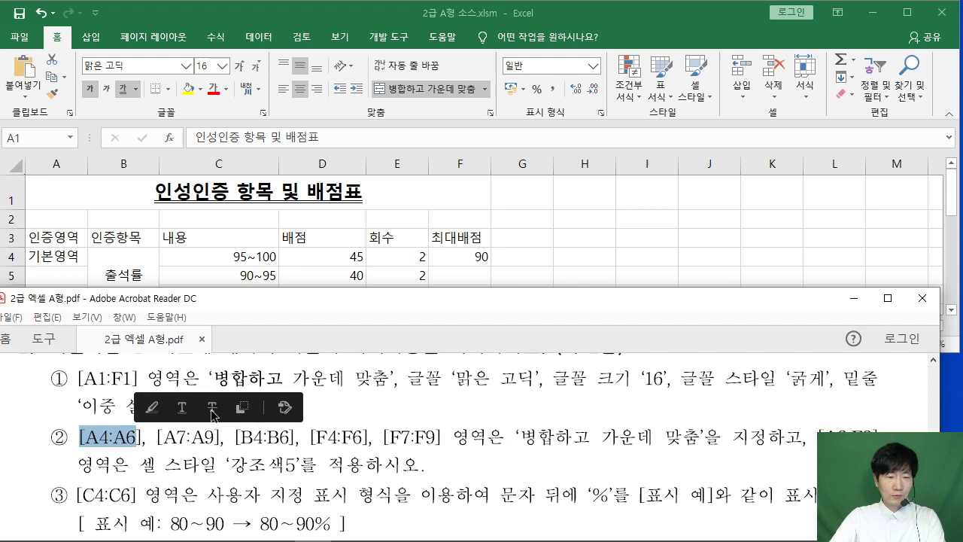
Step: Return to the Excel workbook and select the 기본영역 range A4:A6
left_click(602, 249)
left_click(48, 235)
left_click(49, 252)
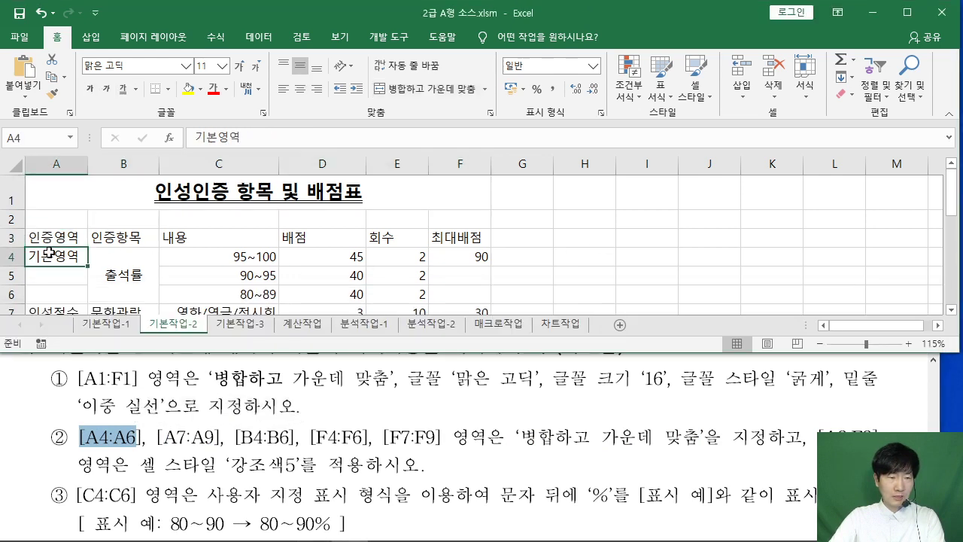
left_click_drag(49, 253, 49, 290)
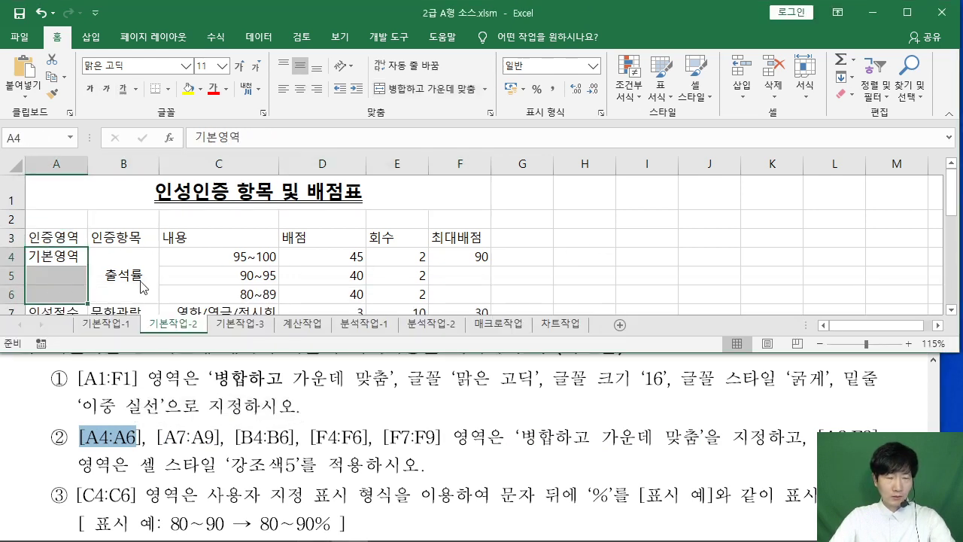
left_click_drag(329, 141, 322, 165)
mouse_move(341, 94)
left_mouse_down()
mouse_move(320, 177)
mouse_move(388, 177)
left_mouse_up()
left_click_drag(350, 119, 336, 210)
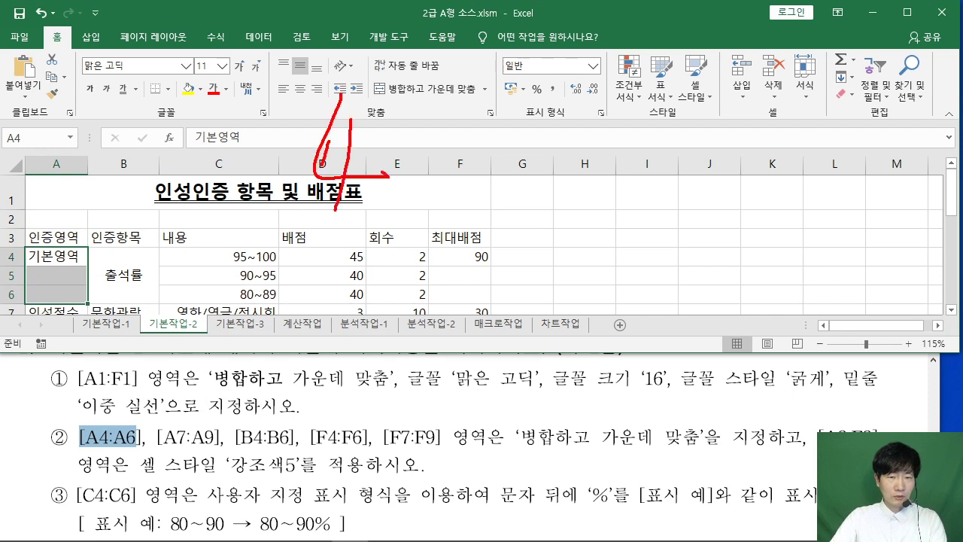
left_click_drag(262, 196, 310, 192)
left_click_drag(265, 158, 306, 154)
mouse_move(419, 127)
left_mouse_down()
mouse_move(412, 137)
mouse_move(419, 130)
left_mouse_up()
left_click_drag(414, 170, 503, 183)
left_click_drag(461, 137, 500, 140)
mouse_move(567, 81)
left_mouse_down()
mouse_move(537, 181)
mouse_move(515, 170)
left_mouse_up()
left_click_drag(411, 200, 444, 200)
left_click_drag(430, 201, 461, 298)
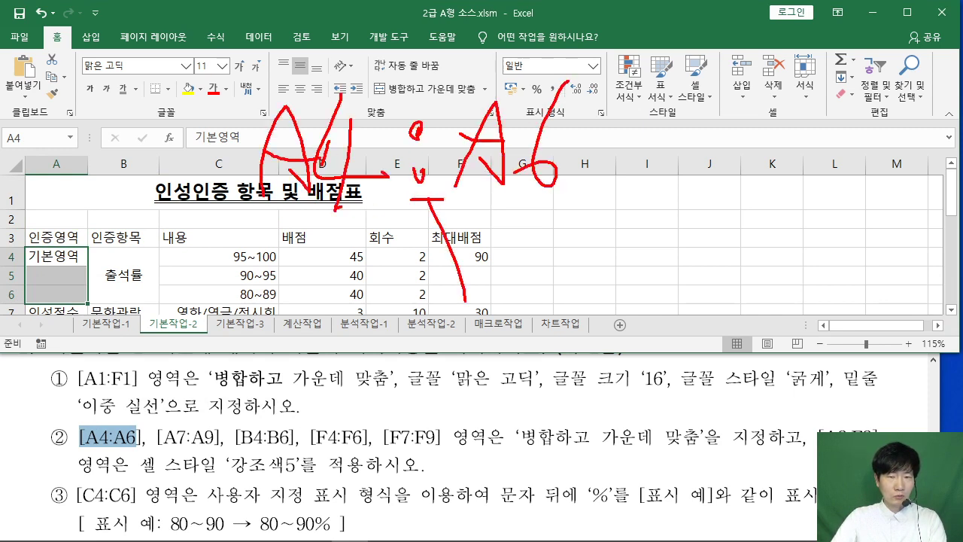
left_click_drag(444, 256, 461, 299)
left_click_drag(430, 219, 428, 210)
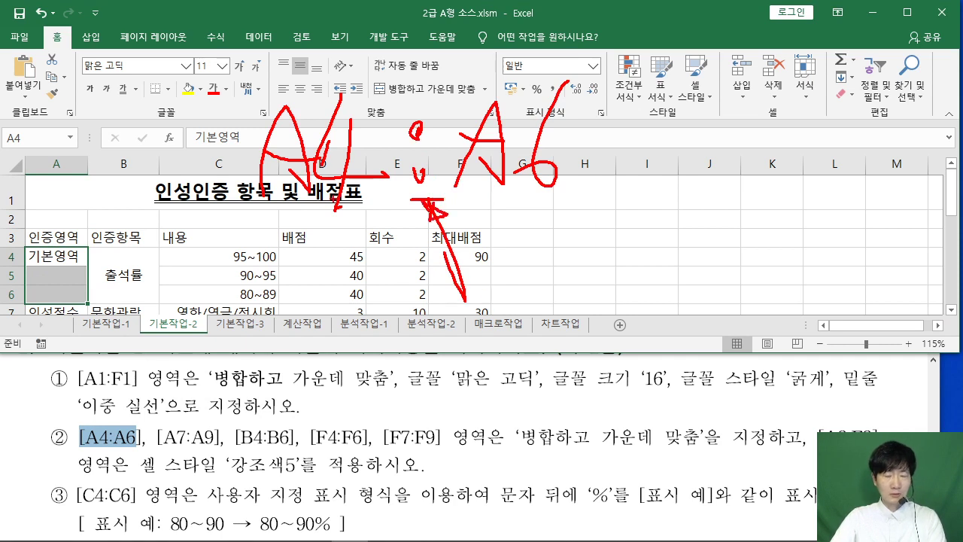
key("Escape")
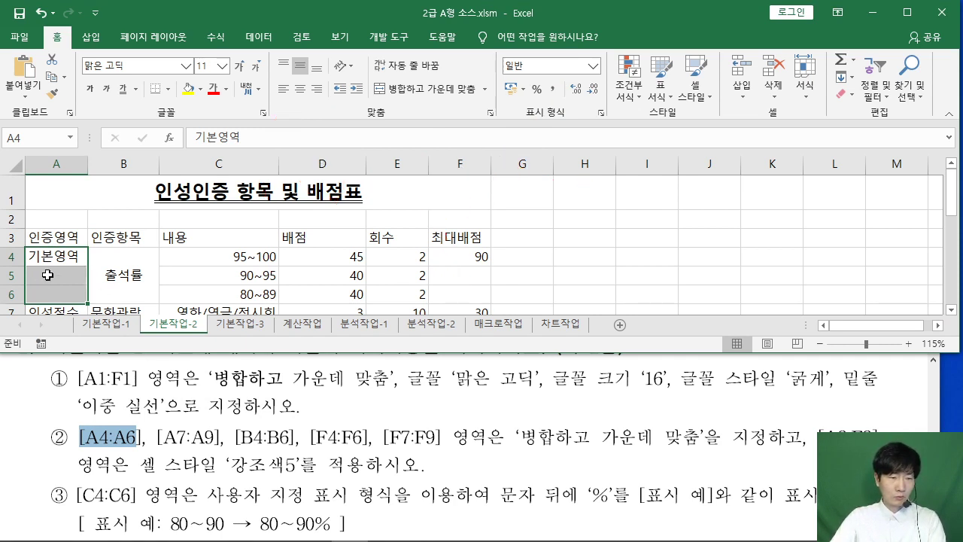
scroll(216, 258, "down", 2)
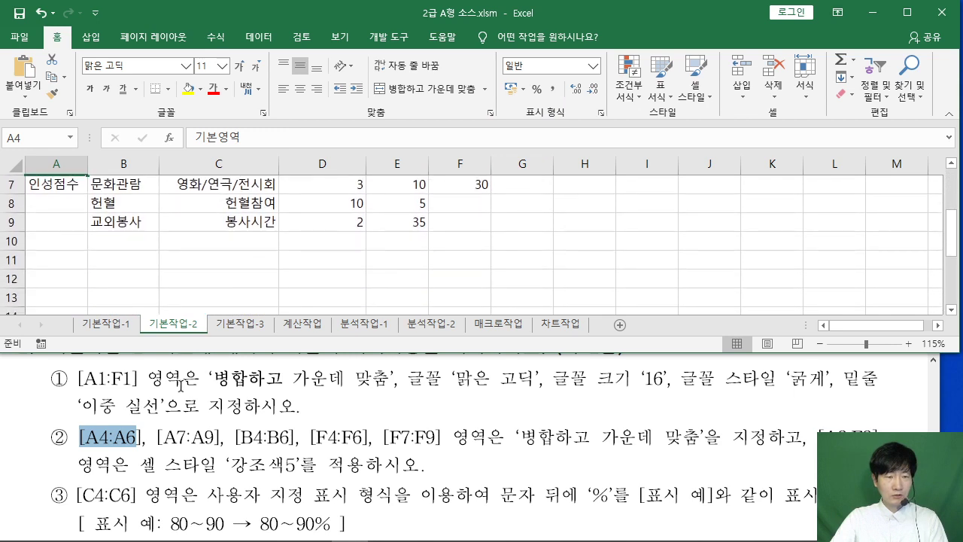
scroll(215, 224, "up", 1)
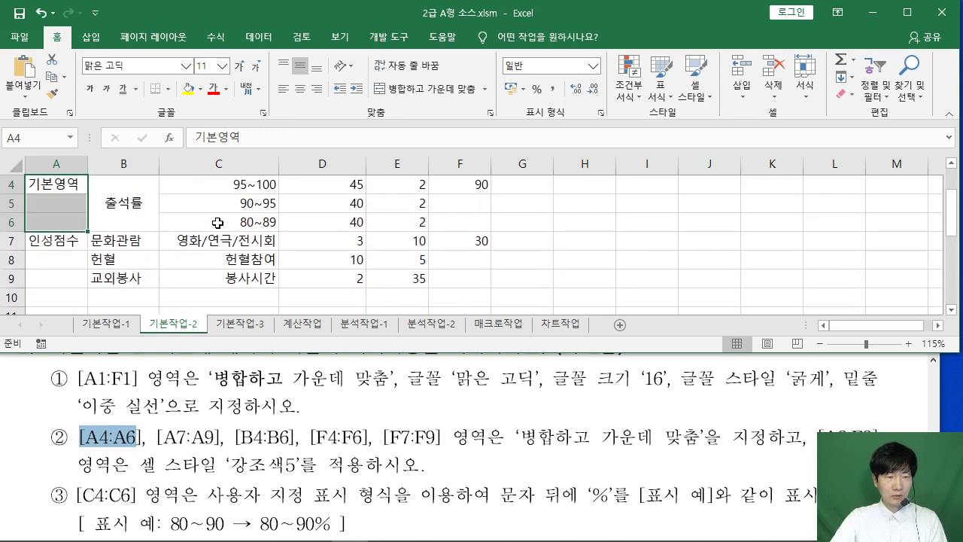
key("ctrl+2")
left_click_drag(296, 48, 531, 207)
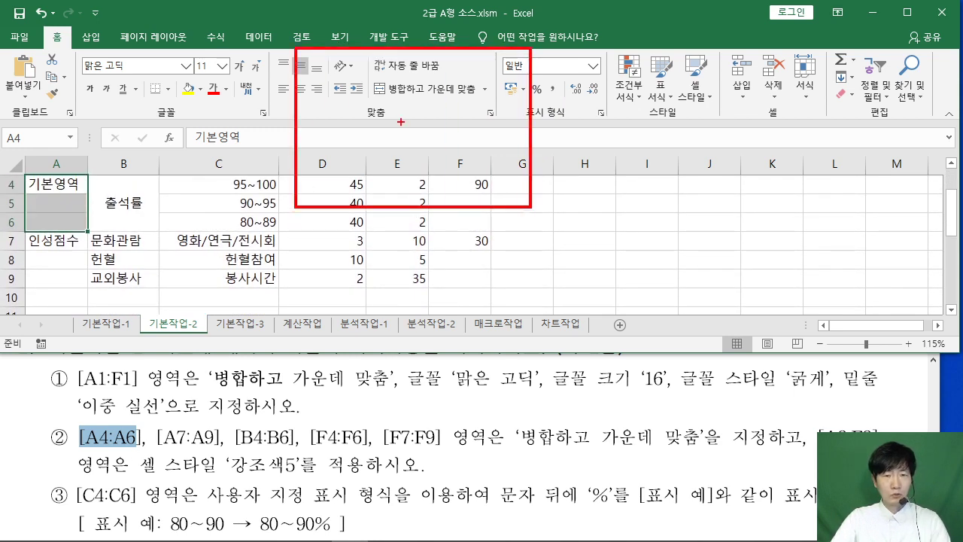
left_click_drag(353, 101, 350, 154)
mouse_move(362, 159)
left_mouse_down()
mouse_move(401, 65)
mouse_move(412, 148)
mouse_move(470, 185)
left_mouse_up()
mouse_move(242, 183)
left_mouse_down()
mouse_move(388, 206)
mouse_move(328, 288)
left_mouse_up()
key("Escape")
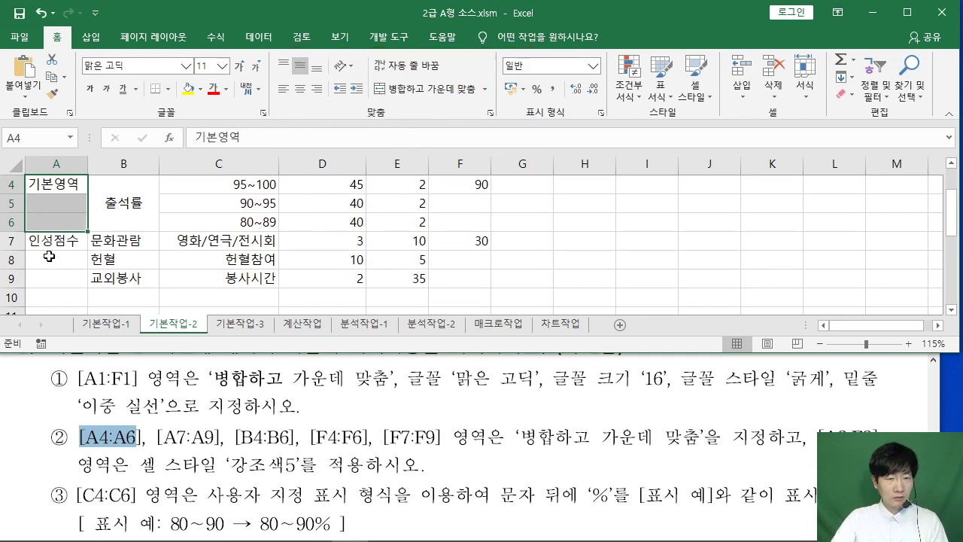
Step: Add A7:A9, B4:B6, F4:F6 and F7:F9 to the A4:A6 selection and merge and center each range
left_click_drag(50, 244, 53, 280)
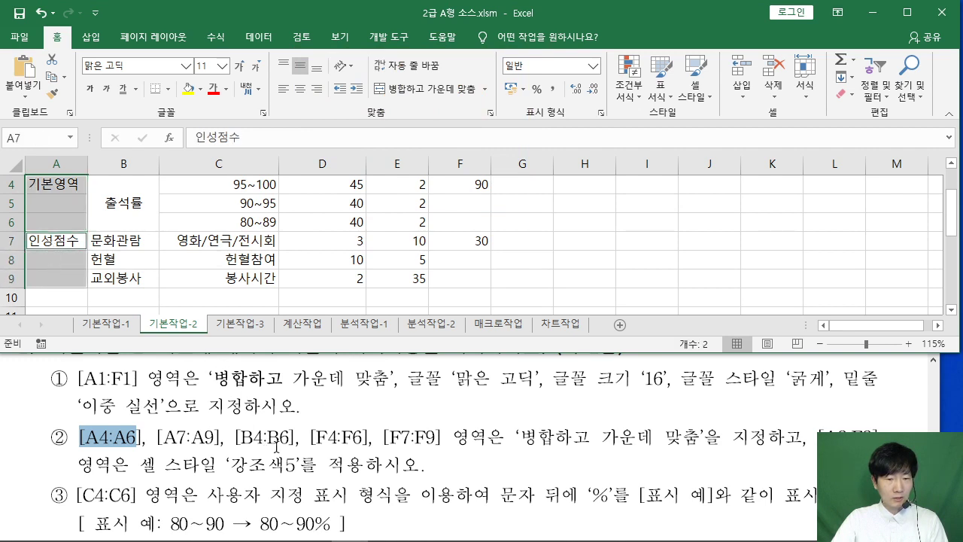
left_click(120, 187, "ctrl")
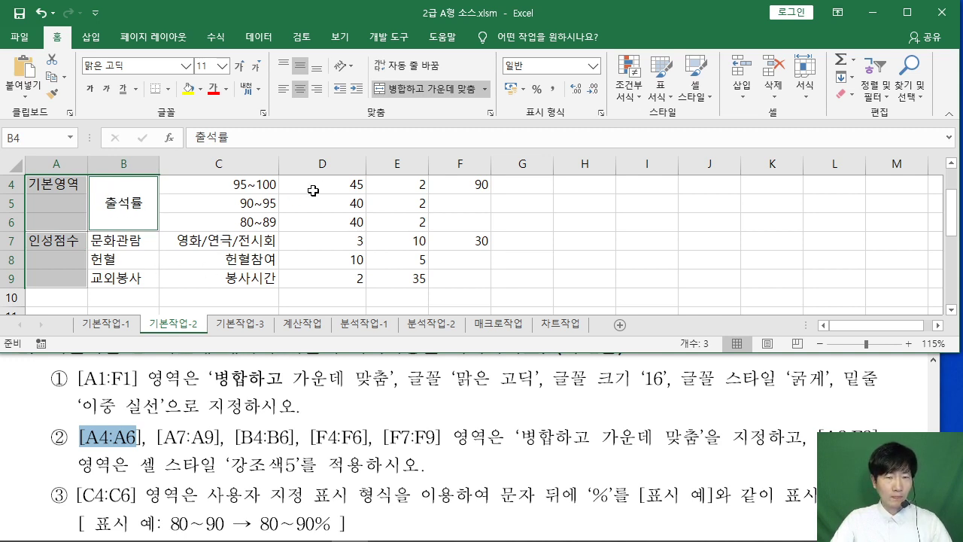
left_click_drag(465, 183, 472, 277)
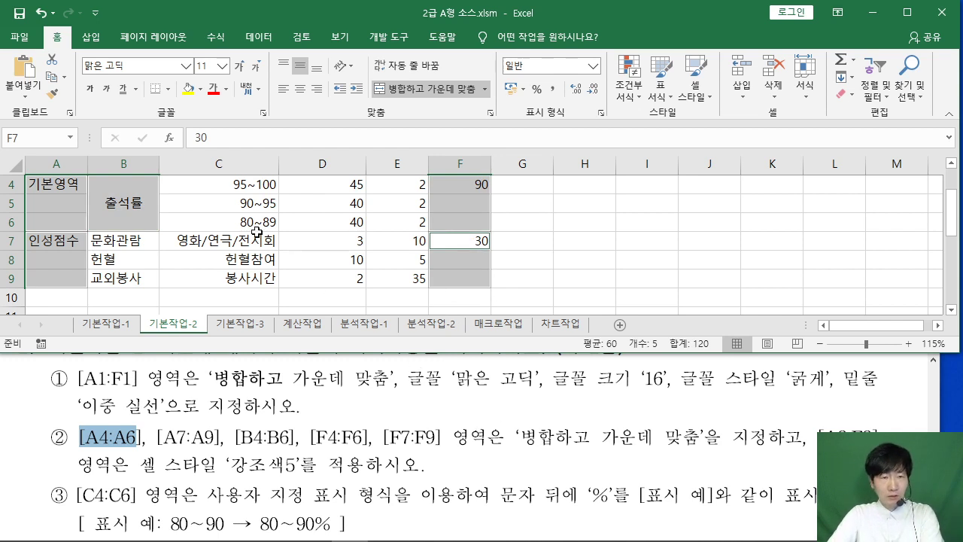
left_click(440, 89)
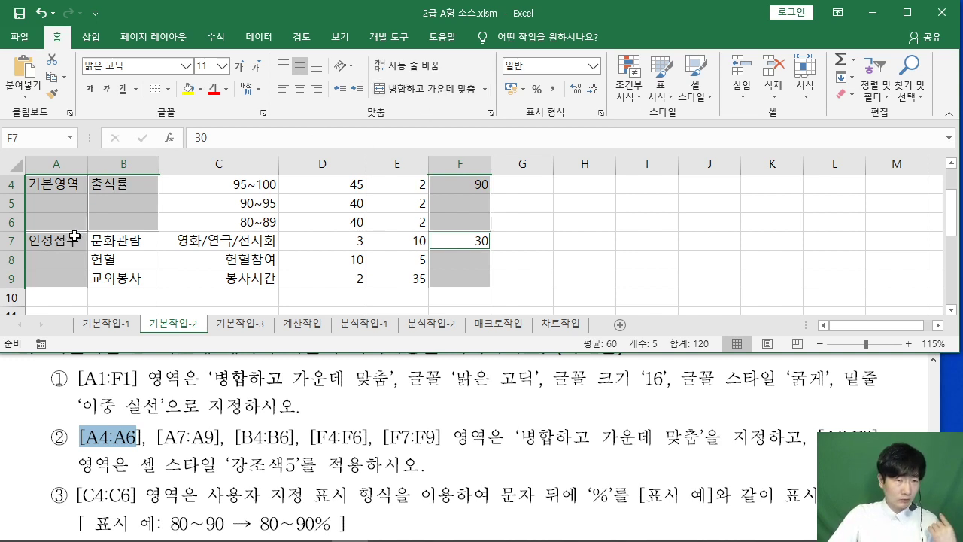
left_click(452, 94)
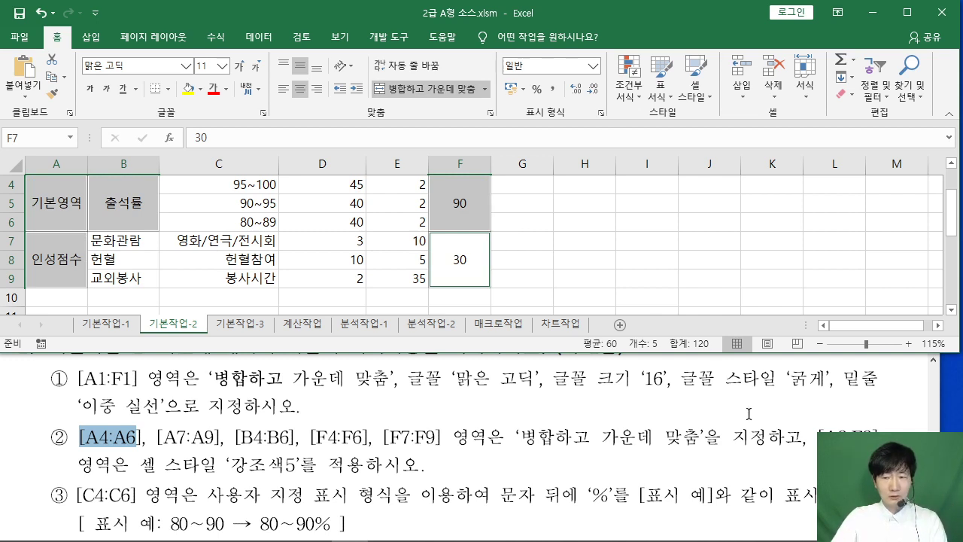
left_click(655, 299)
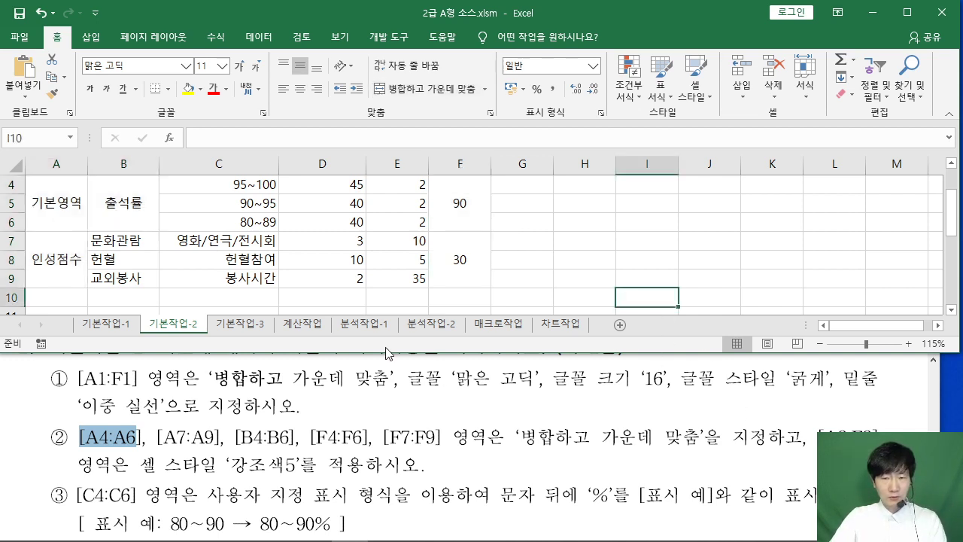
Step: Apply the 강조색5 cell style to the table's header range A3:F3, as required by instruction ②
scroll(532, 438, "down", 1)
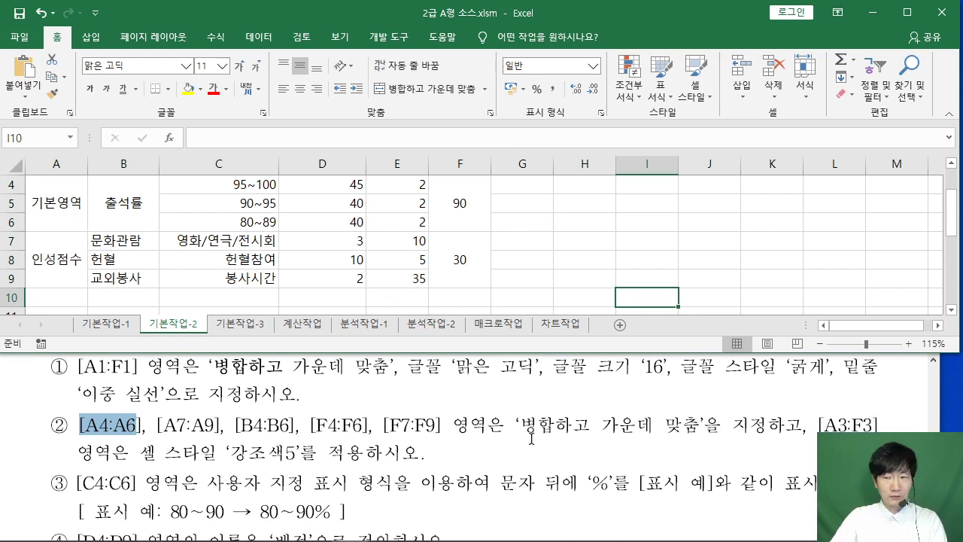
scroll(531, 438, "down", 3)
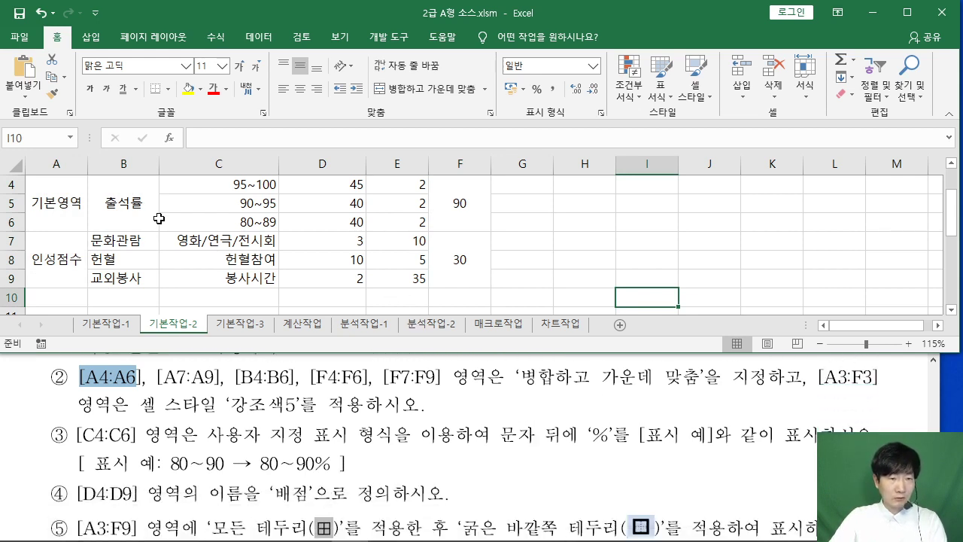
left_click(113, 212)
scroll(113, 215, "up", 1)
left_click_drag(46, 236, 456, 243)
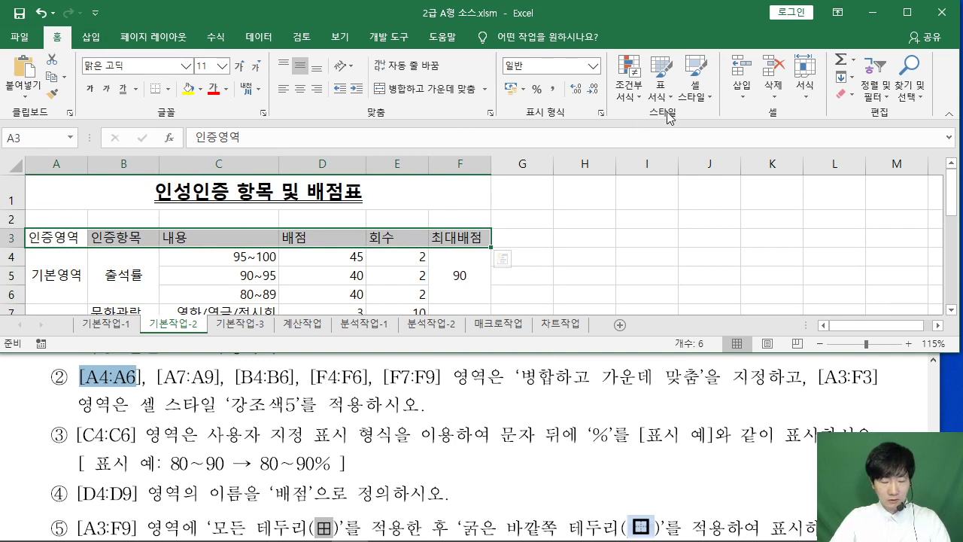
left_click_drag(716, 106, 794, 260)
key("Escape")
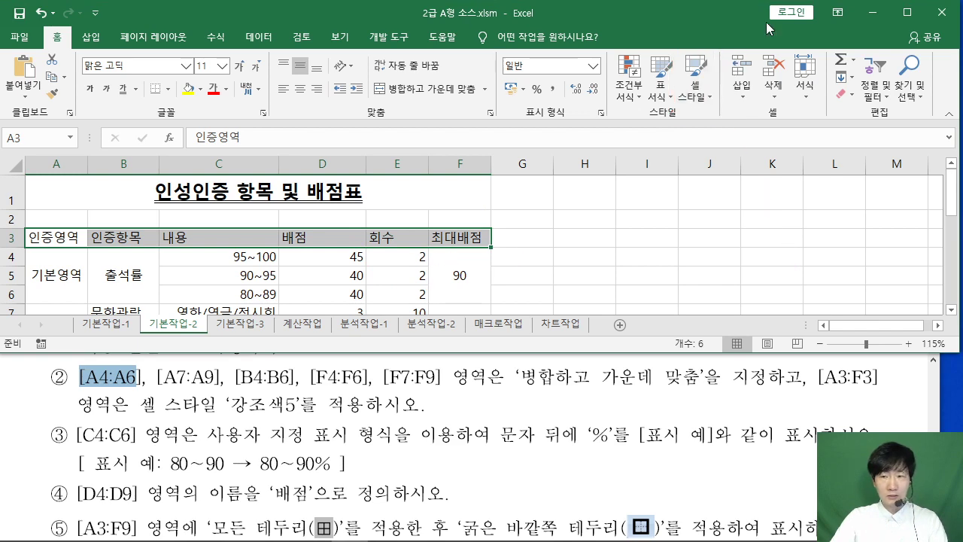
left_click(696, 89)
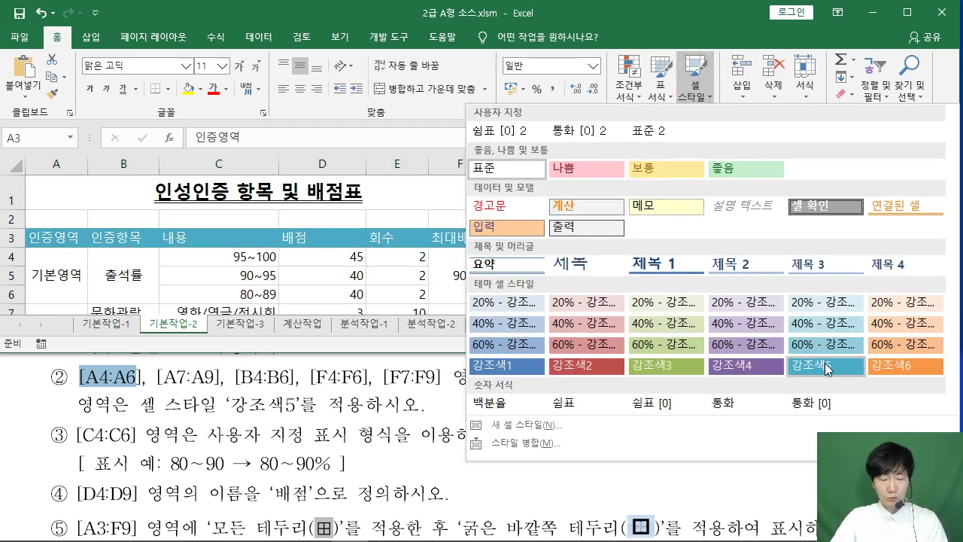
left_click_drag(780, 348, 869, 385)
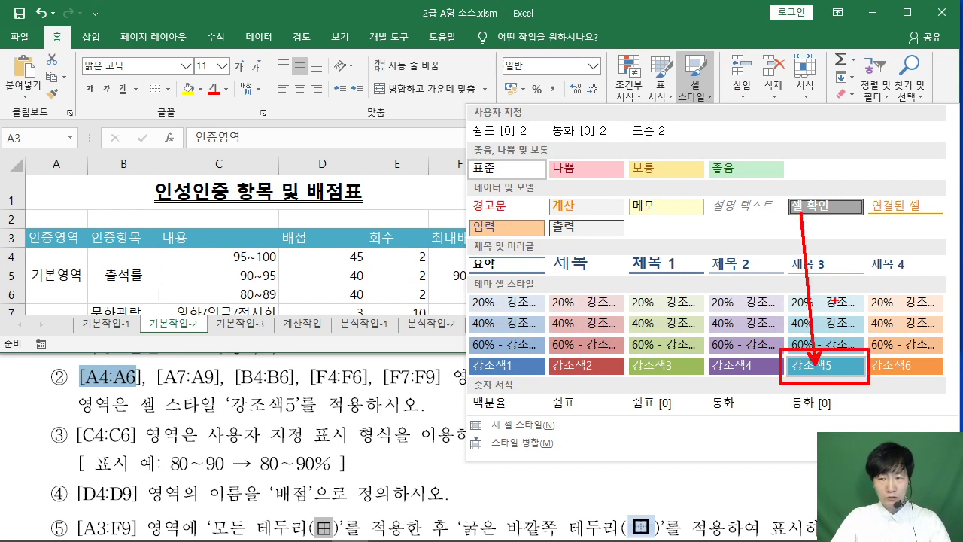
key("Escape")
left_click(704, 98)
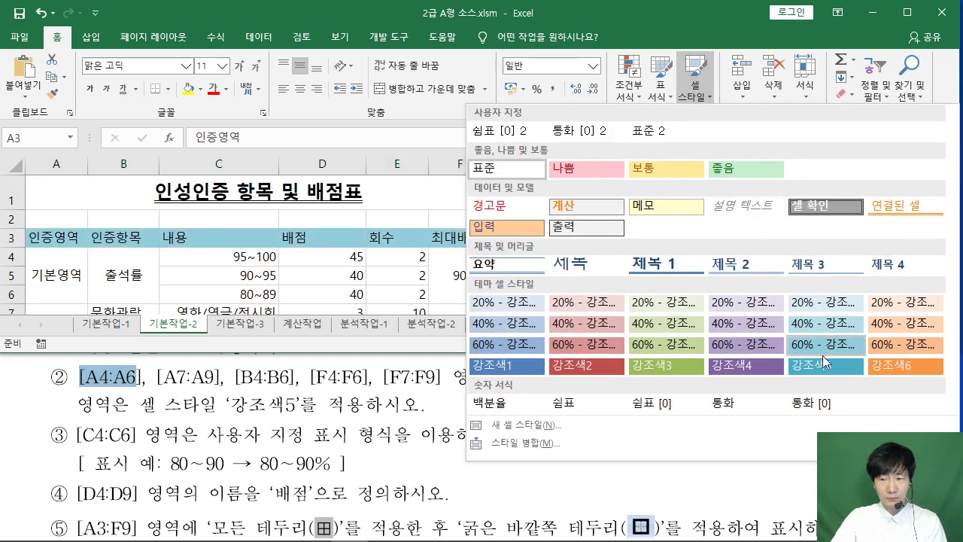
left_click(825, 362)
left_click(581, 267)
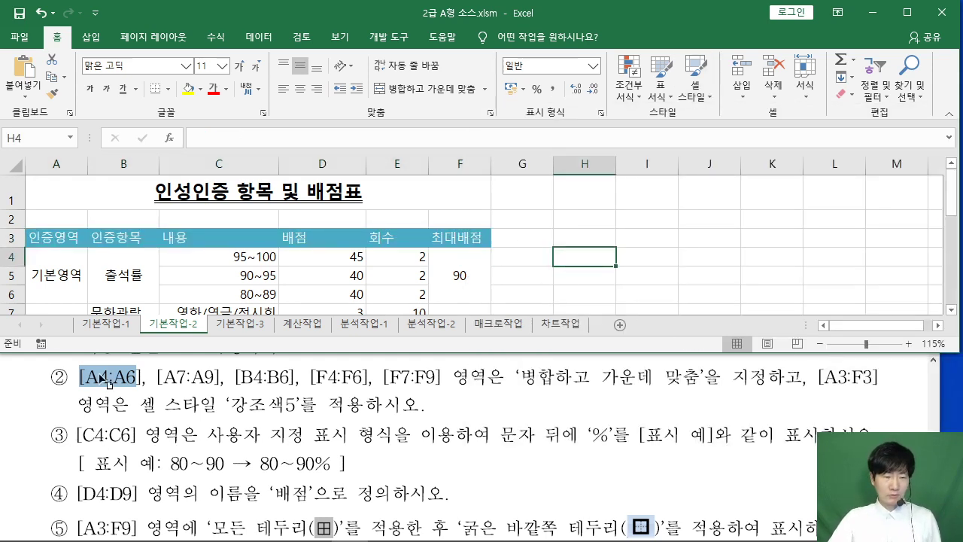
Step: Read instruction ③ in the exam PDF and select the 출석률 content range C4:C6
scroll(162, 390, "down", 2)
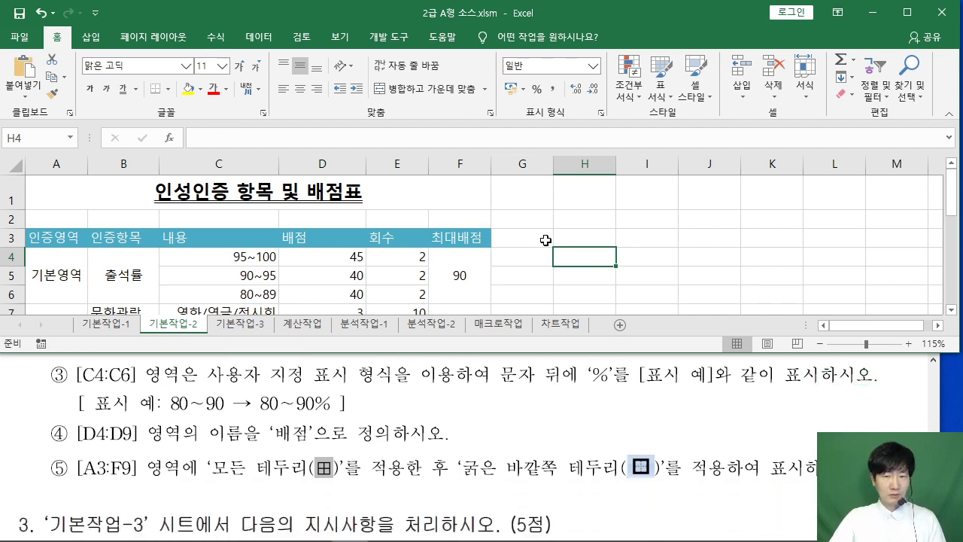
left_click(569, 235)
scroll(236, 247, "down", 1)
scroll(235, 233, "down", 1)
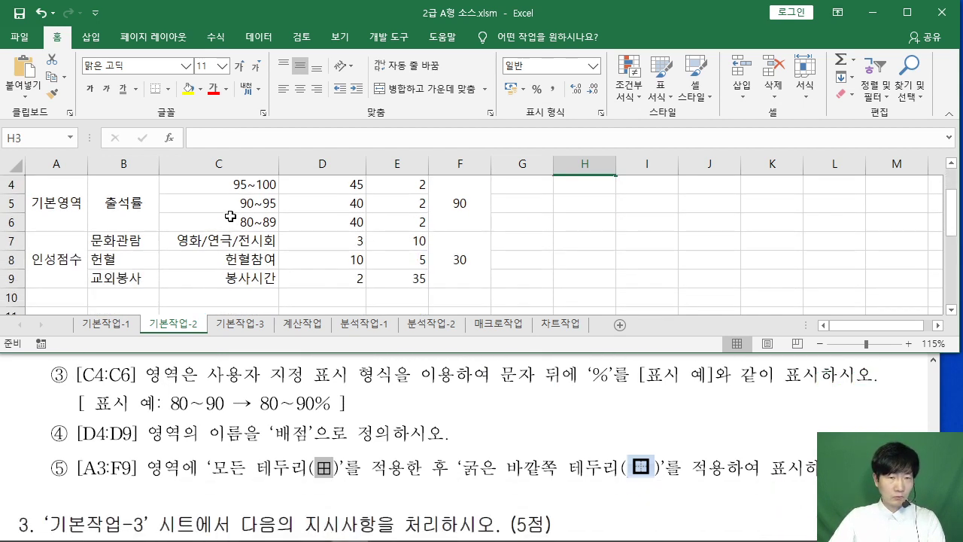
scroll(231, 217, "up", 1)
scroll(234, 222, "down", 1)
left_click_drag(236, 186, 269, 226)
scroll(269, 229, "up", 1)
scroll(268, 234, "down", 1)
scroll(269, 234, "up", 1)
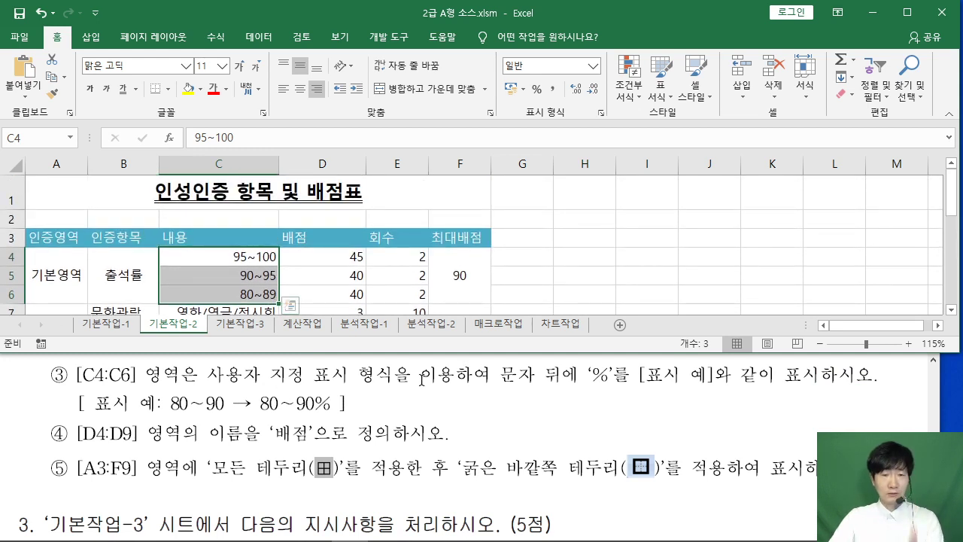
scroll(253, 267, "down", 1)
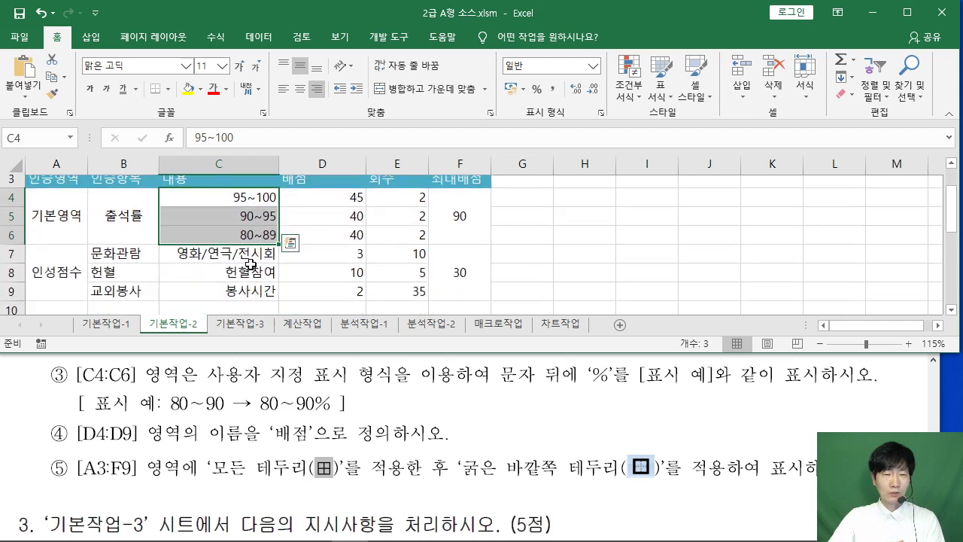
Step: Open the cell format settings for the range C4:C6
right_click(242, 204)
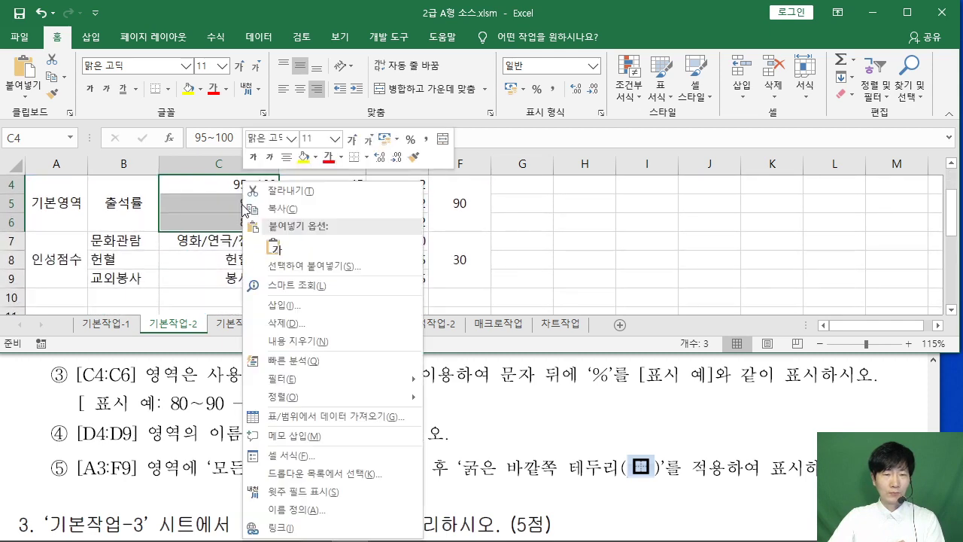
left_click(317, 456)
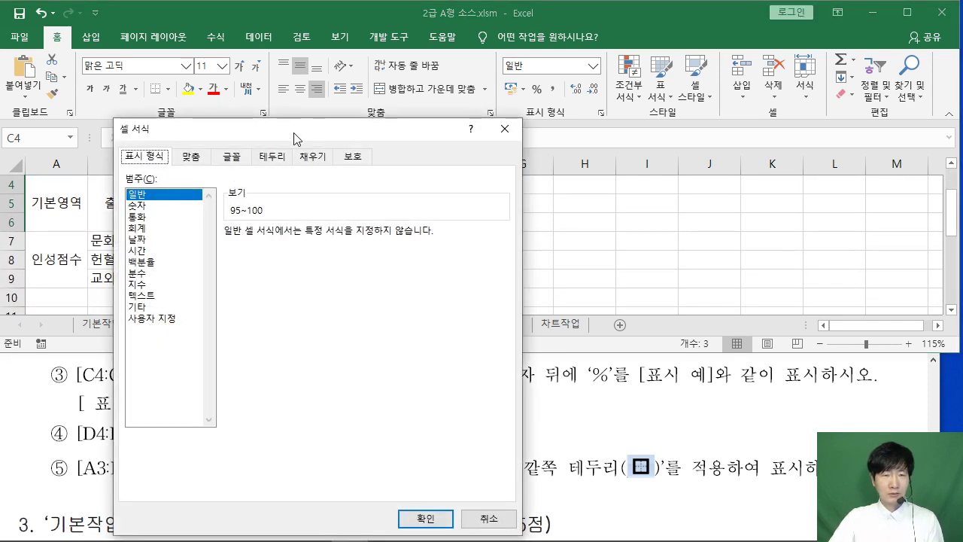
left_click_drag(294, 138, 175, 82)
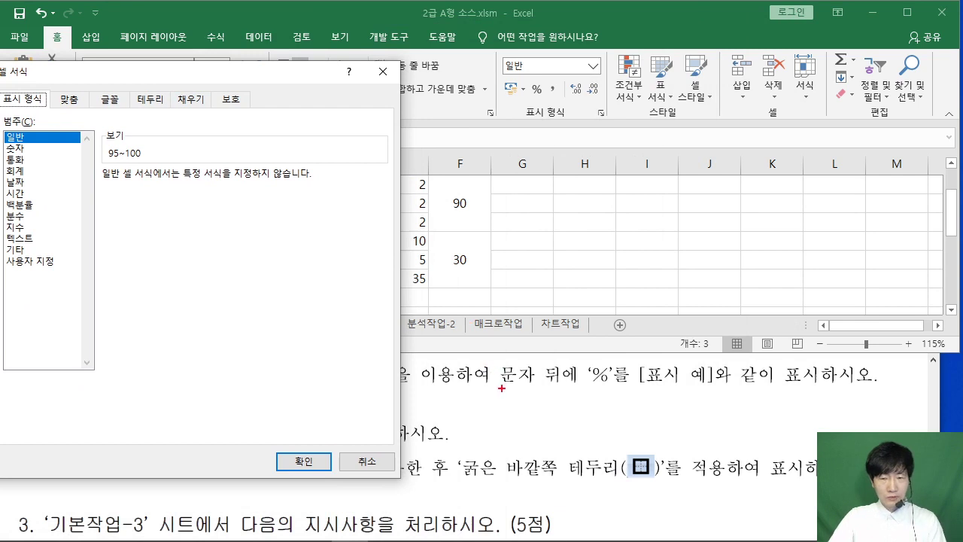
mouse_move(498, 386)
left_mouse_down()
mouse_move(578, 394)
mouse_move(607, 348)
mouse_move(611, 398)
left_mouse_up()
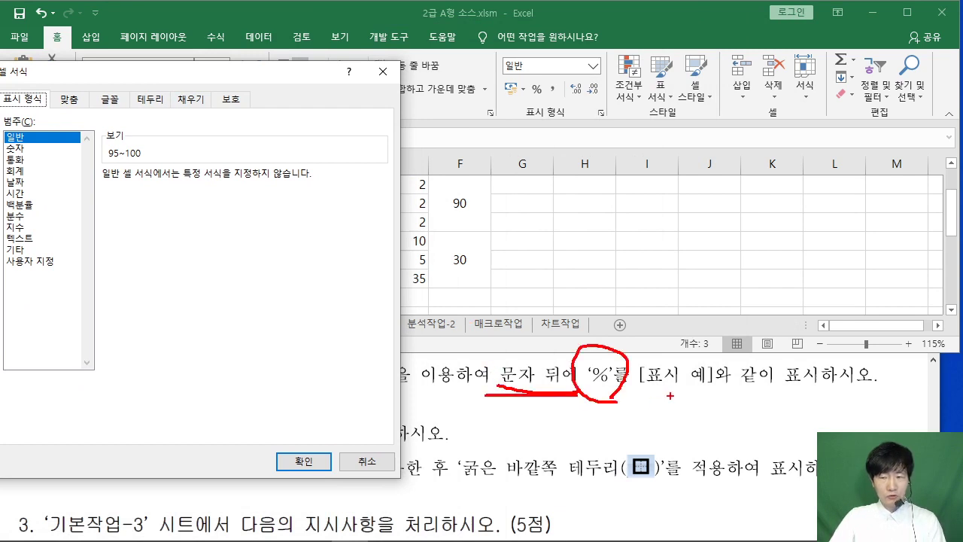
left_click_drag(675, 392, 840, 390)
key("Escape")
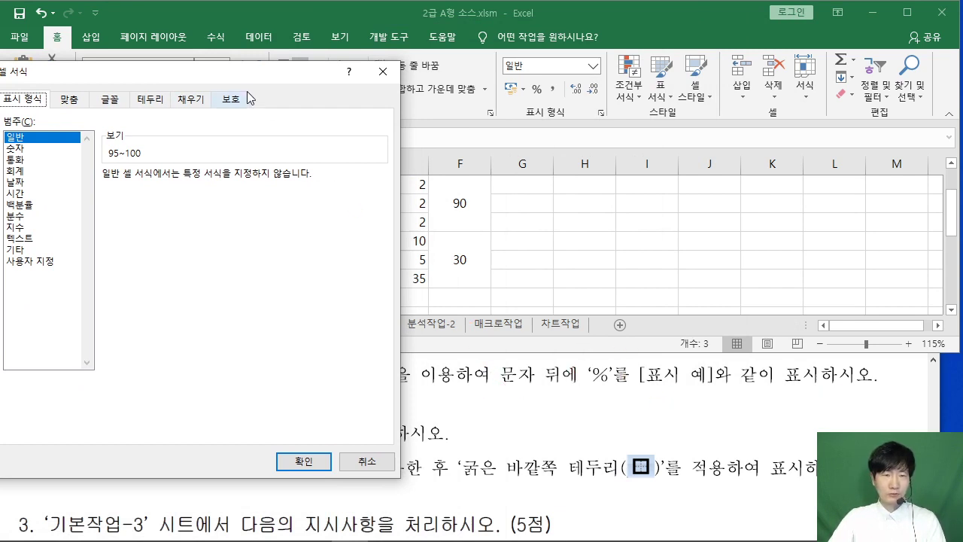
Step: Choose the custom (사용자 지정) number format category for C4:C6
mouse_move(239, 84)
left_mouse_down()
mouse_move(569, 83)
mouse_move(636, 48)
mouse_move(607, 55)
left_mouse_up()
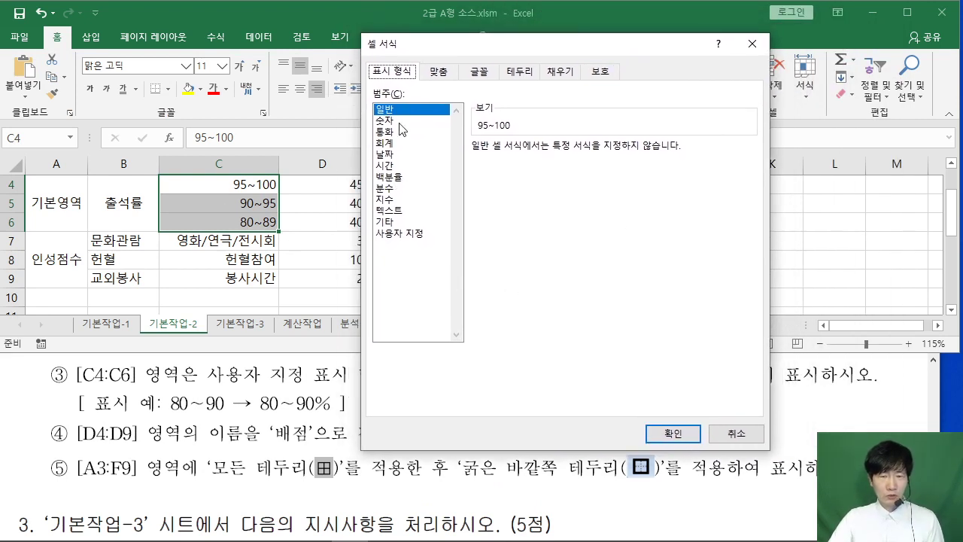
left_click(409, 247)
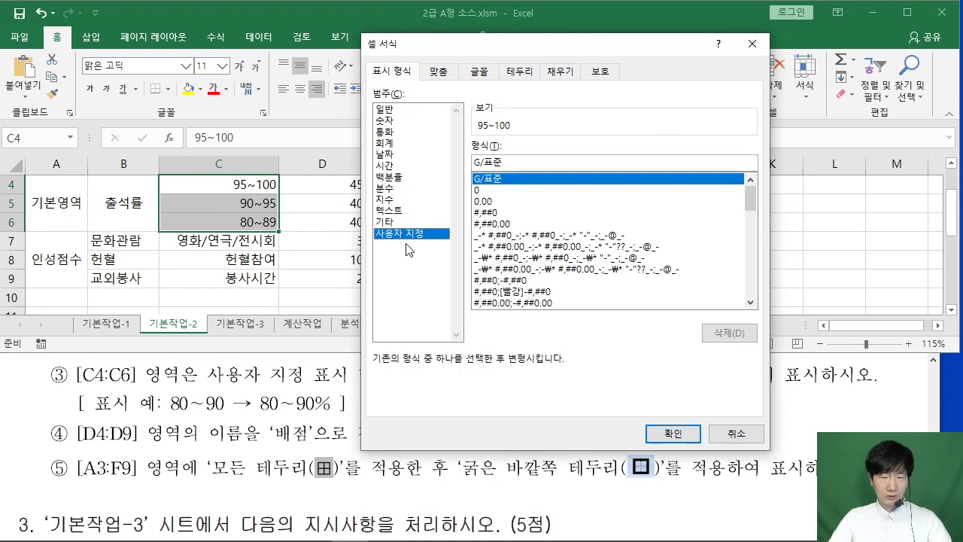
left_click_drag(356, 225, 467, 251)
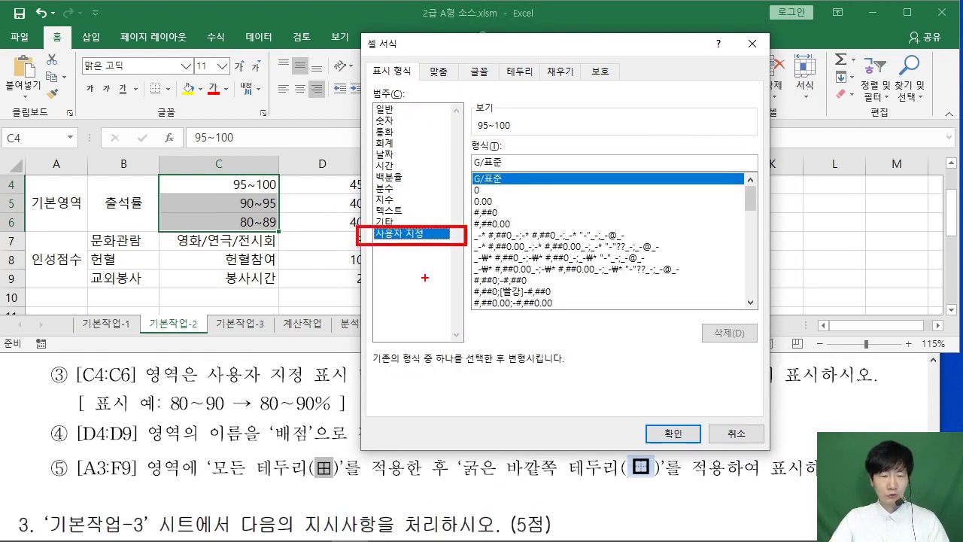
mouse_move(265, 228)
left_mouse_down()
mouse_move(265, 160)
mouse_move(259, 234)
left_mouse_up()
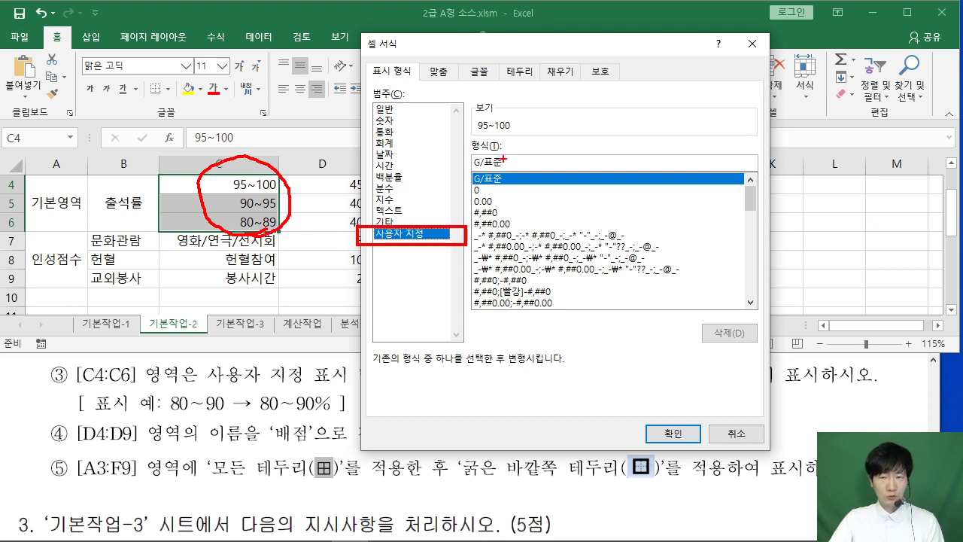
left_click_drag(503, 158, 594, 113)
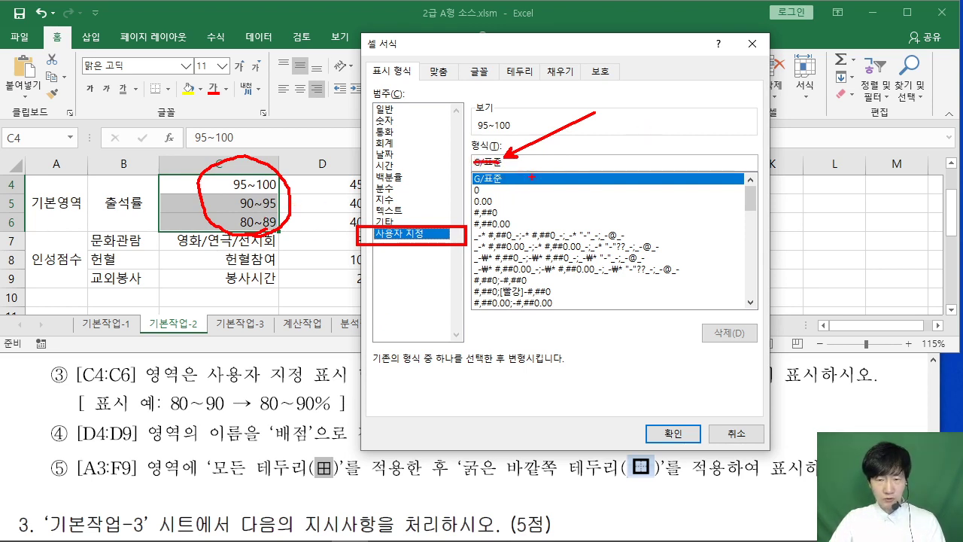
key("Escape")
left_click_drag(519, 161, 438, 161)
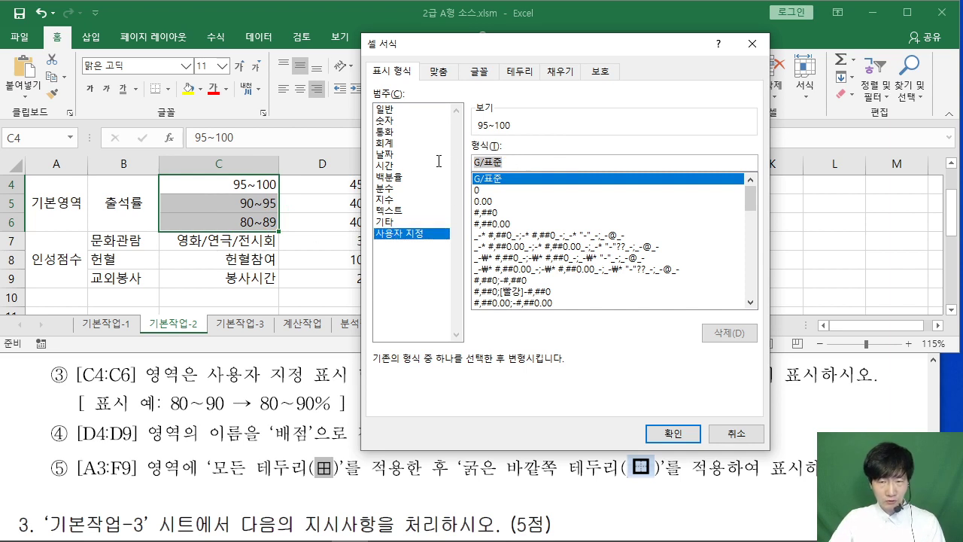
type("@")
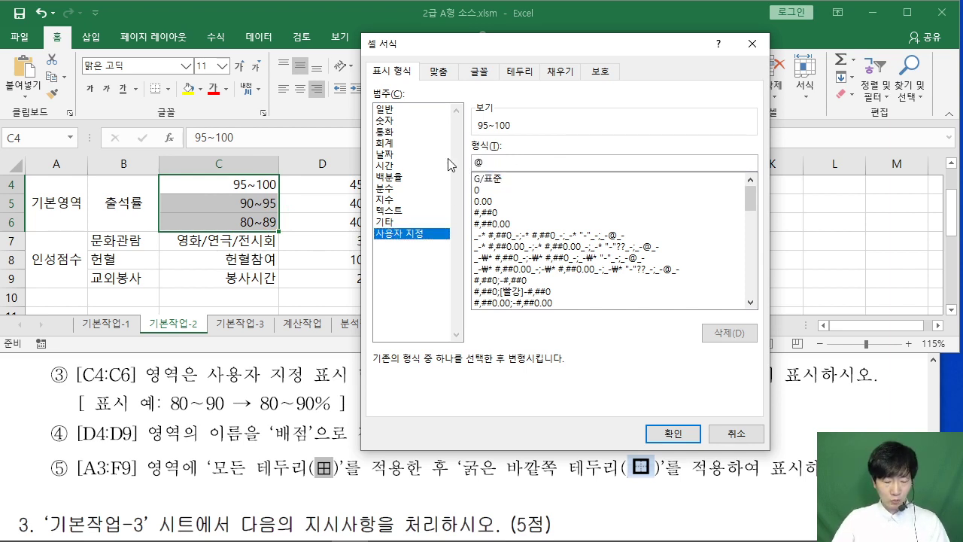
mouse_move(552, 96)
left_mouse_down()
mouse_move(590, 92)
mouse_move(600, 66)
mouse_move(580, 111)
left_mouse_up()
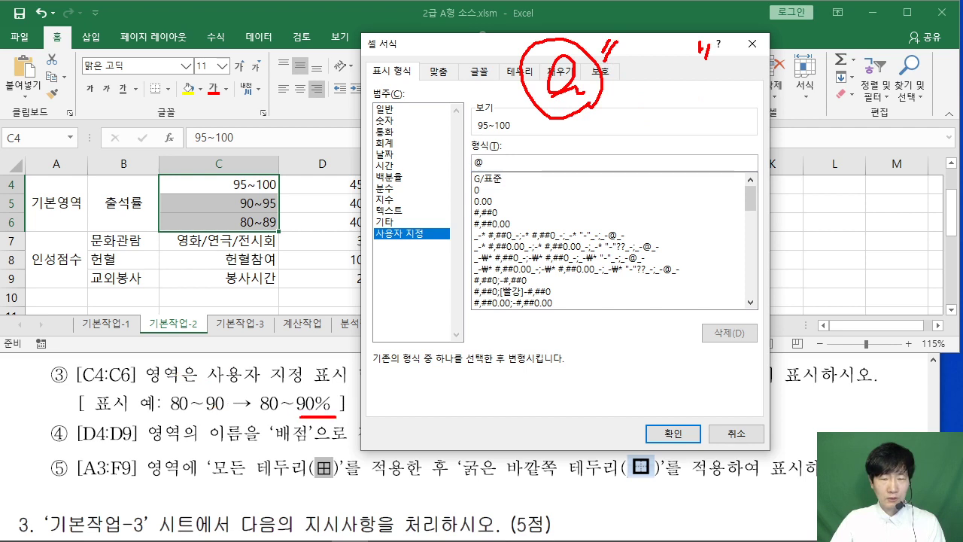
mouse_move(666, 45)
left_mouse_down()
mouse_move(624, 107)
mouse_move(675, 107)
left_mouse_up()
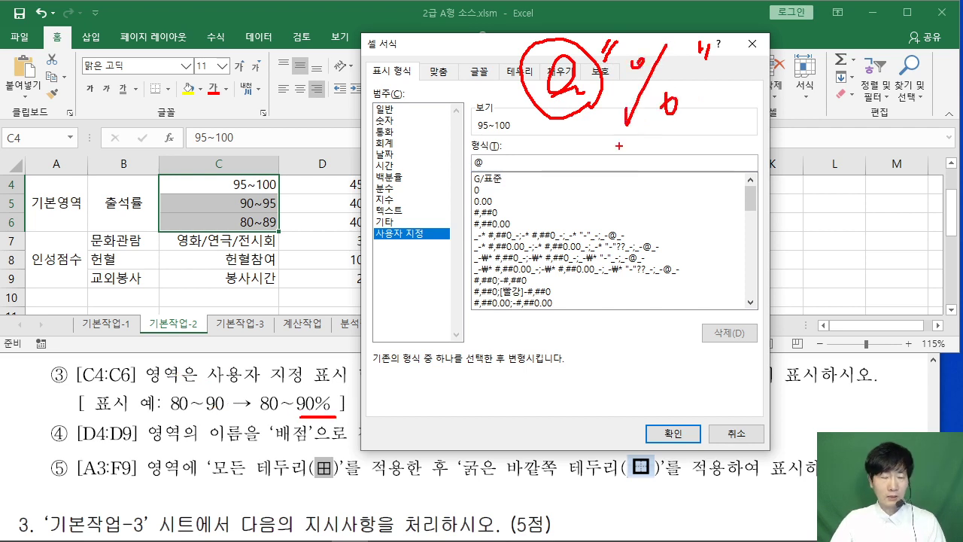
left_click_drag(517, 134, 770, 132)
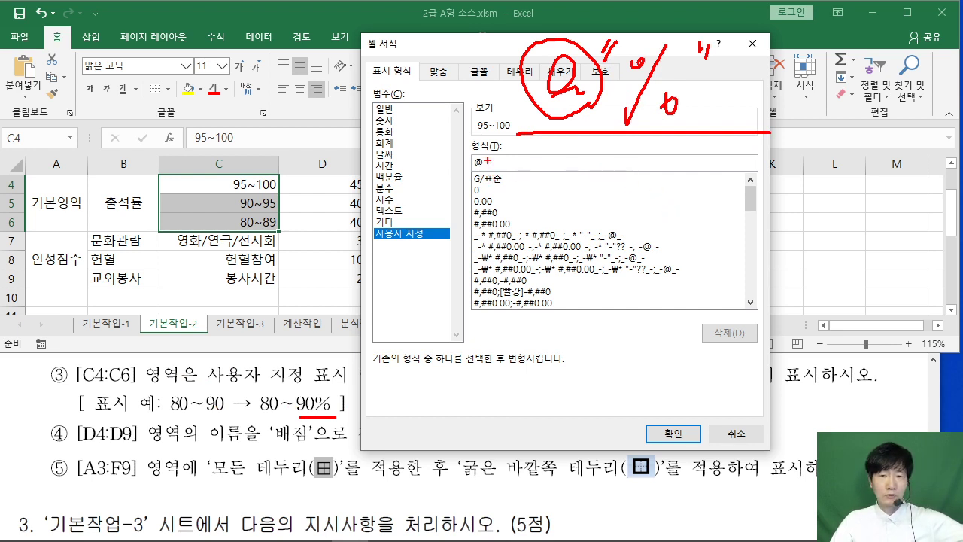
mouse_move(490, 161)
left_mouse_down()
mouse_move(463, 167)
mouse_move(557, 169)
mouse_move(533, 174)
left_mouse_up()
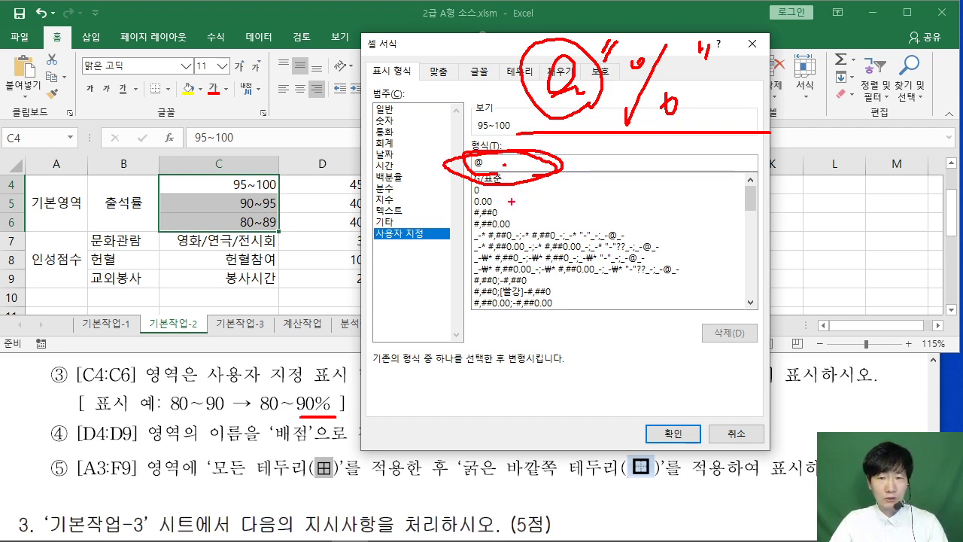
key("Escape")
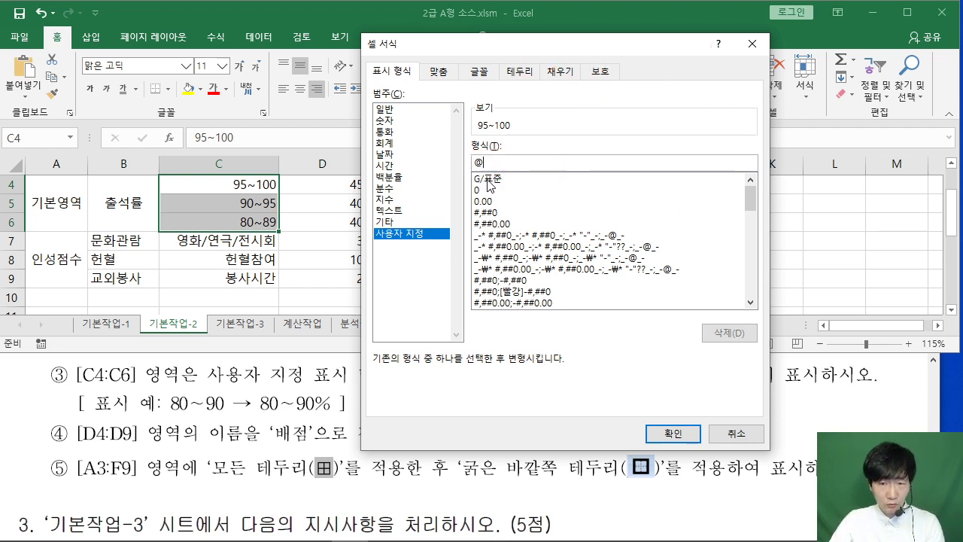
Step: Set the custom format code to @"%" so a percent sign follows the text
left_click(489, 179)
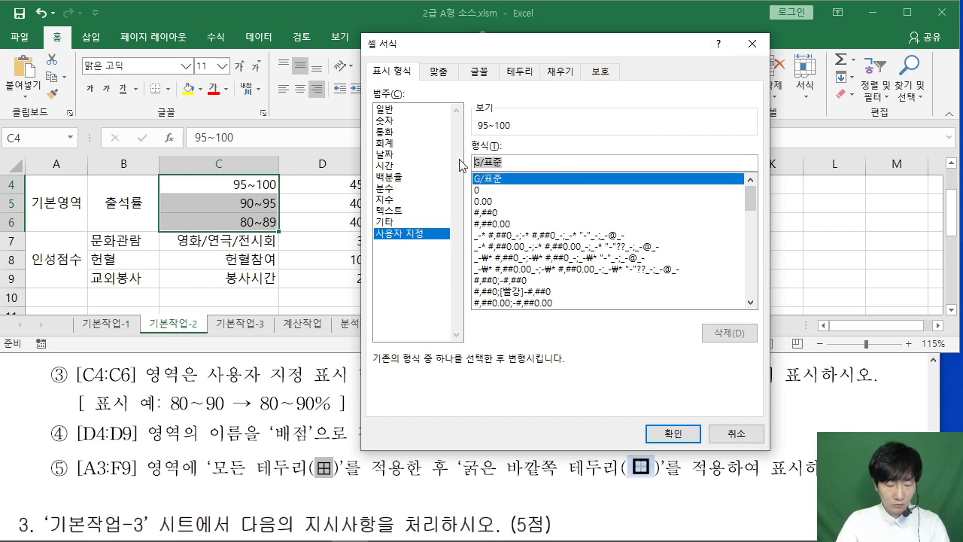
type("@\"")
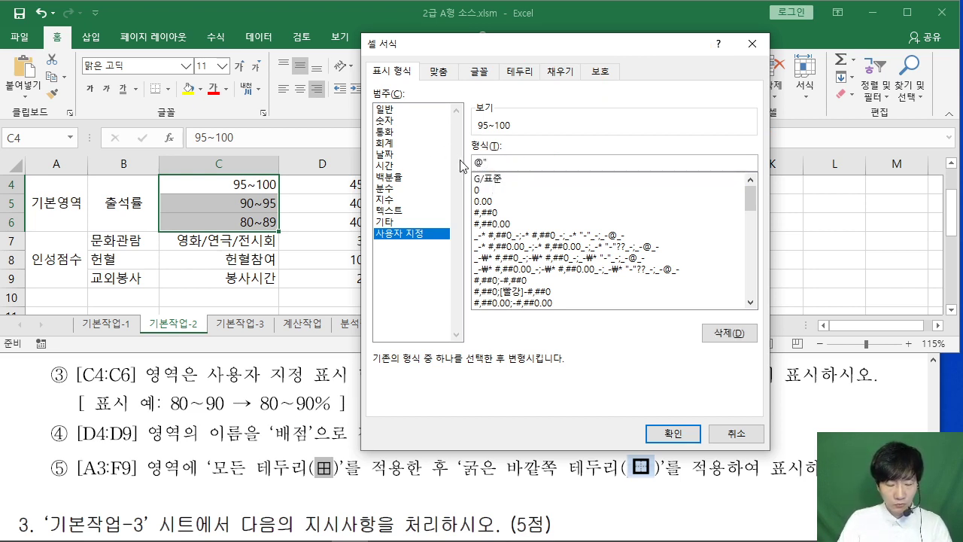
type("%\"")
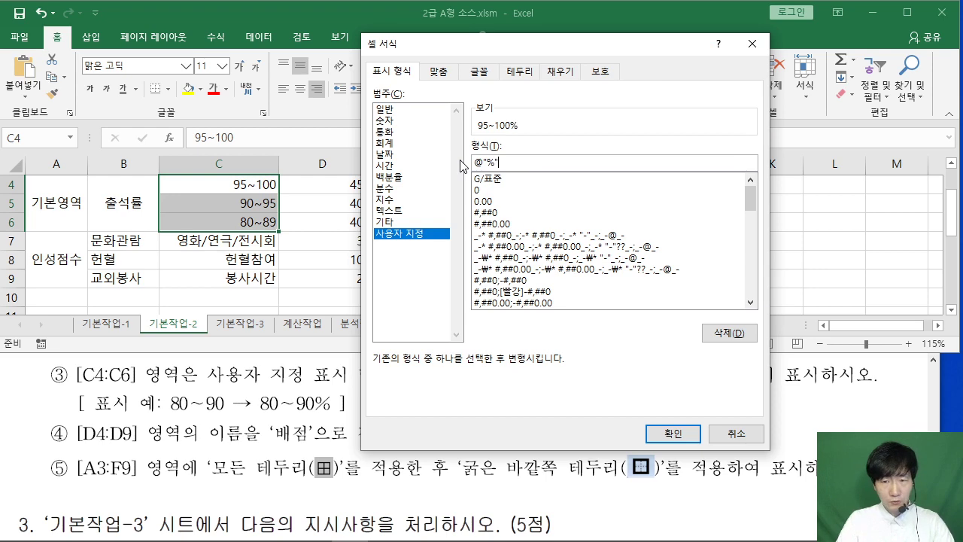
key("ctrl+2")
mouse_move(464, 113)
left_mouse_down()
mouse_move(541, 136)
mouse_move(658, 128)
left_mouse_up()
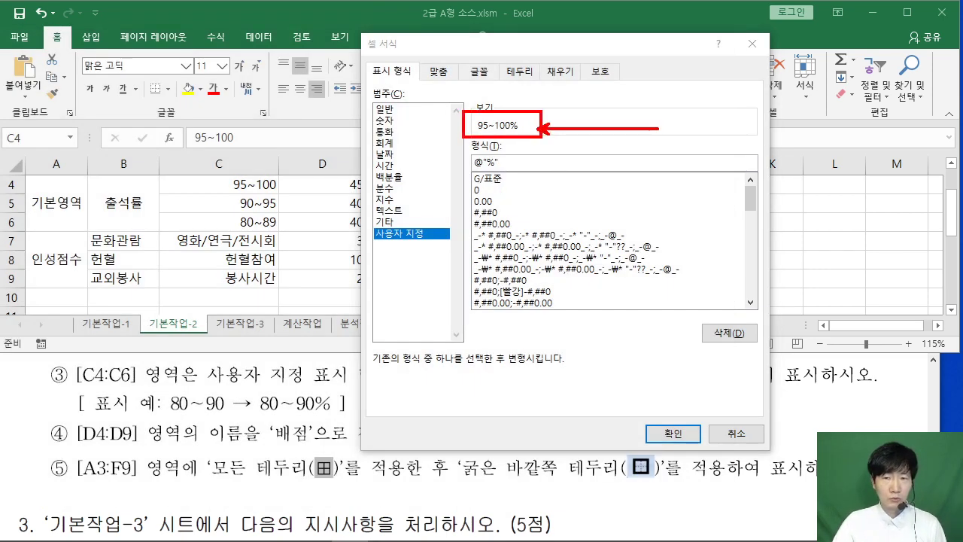
mouse_move(629, 31)
left_mouse_down()
mouse_move(629, 53)
mouse_move(608, 84)
left_mouse_up()
mouse_move(640, 37)
left_mouse_down()
mouse_move(650, 68)
mouse_move(639, 72)
left_mouse_up()
left_click_drag(645, 54, 667, 50)
left_click_drag(675, 66, 712, 64)
left_click_drag(720, 46, 716, 67)
mouse_move(733, 44)
left_mouse_down()
mouse_move(728, 59)
mouse_move(731, 41)
left_mouse_up()
left_click_drag(759, 42, 786, 77)
left_click_drag(779, 49, 790, 65)
left_click_drag(555, 97, 782, 95)
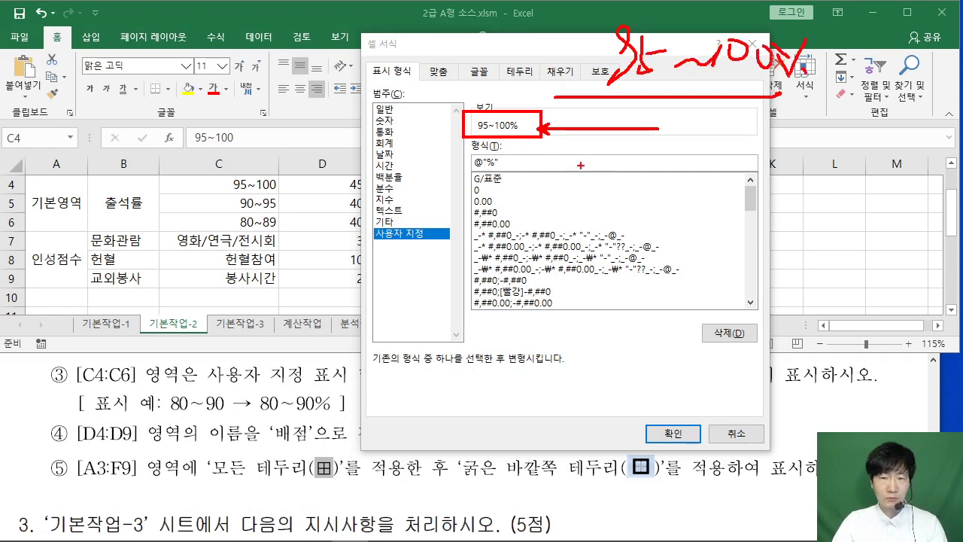
key("Escape")
Step: Apply the custom number format to C4:C6
left_click(668, 434)
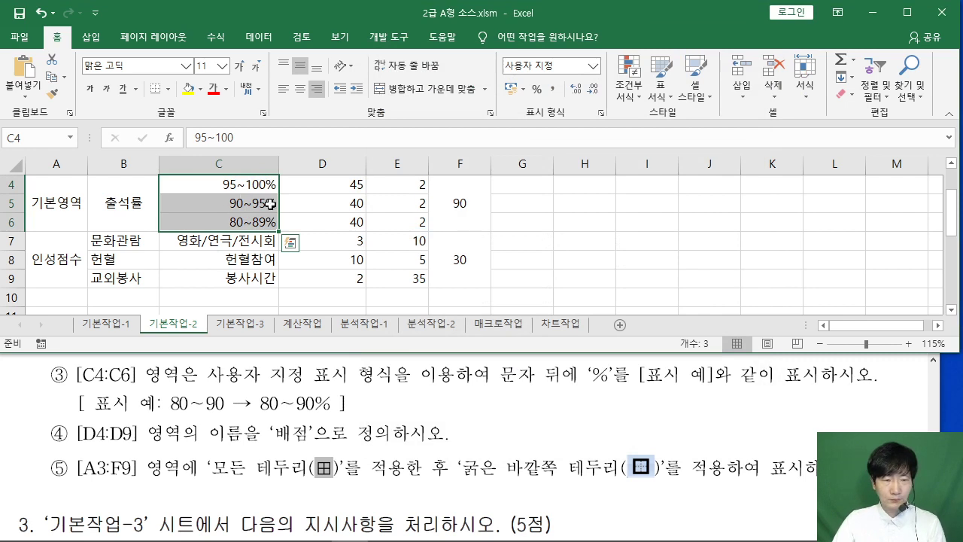
Step: Select the score values in the range D4:D9, as named in task ④ of the exam PDF
left_click_drag(79, 434, 137, 437)
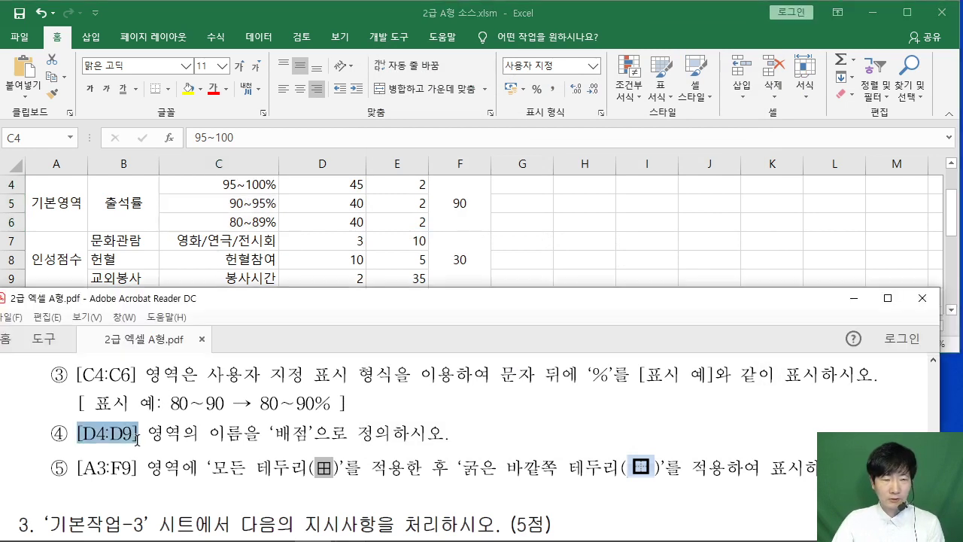
left_click(527, 222)
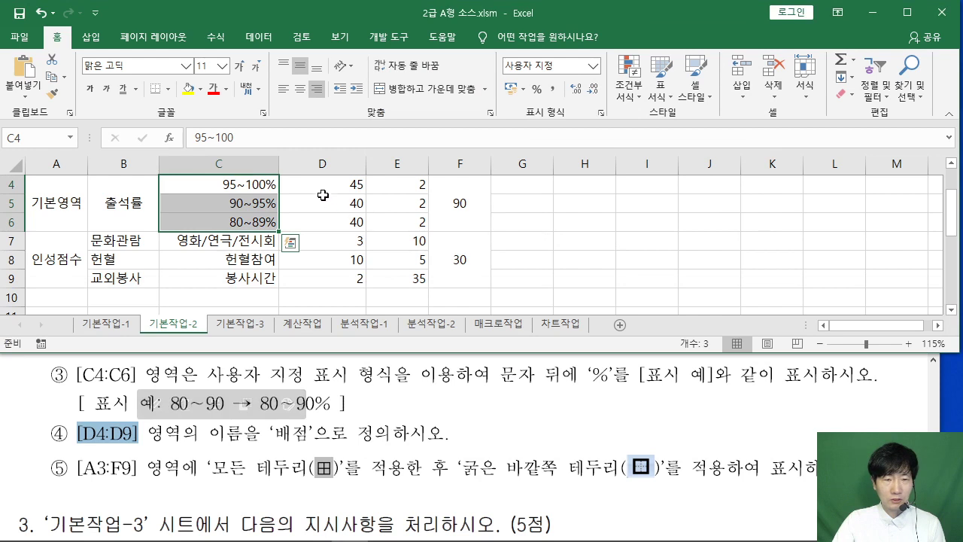
left_click_drag(322, 185, 323, 278)
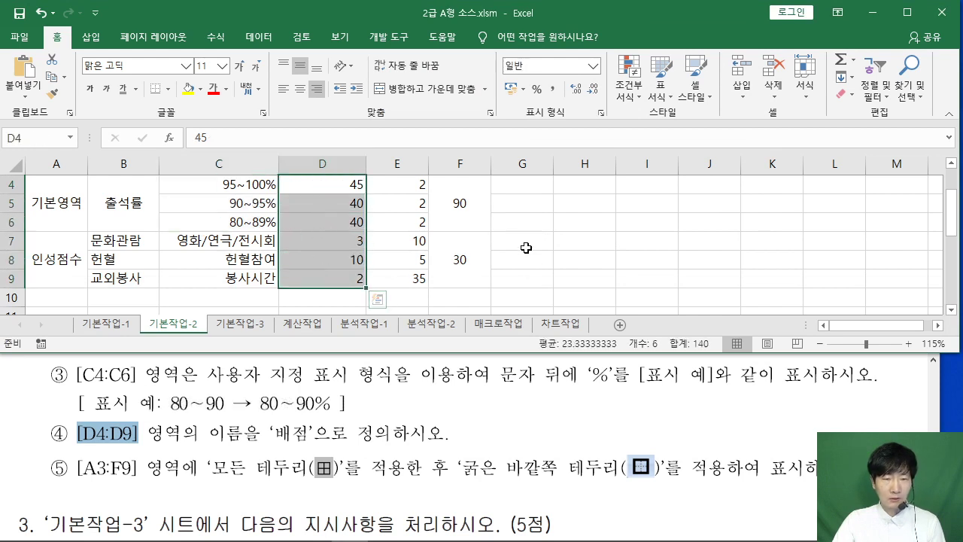
left_click_drag(953, 220, 955, 214)
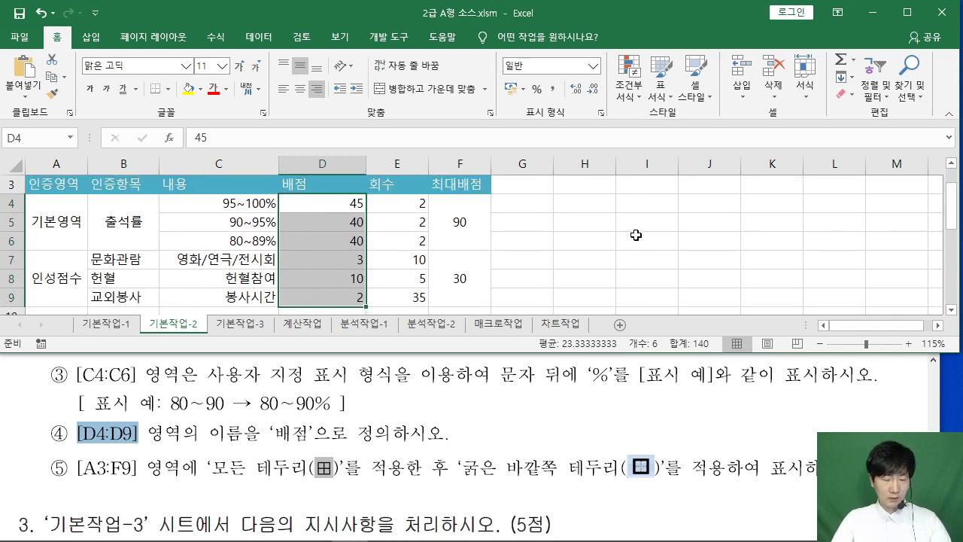
left_click_drag(40, 138, 60, 158)
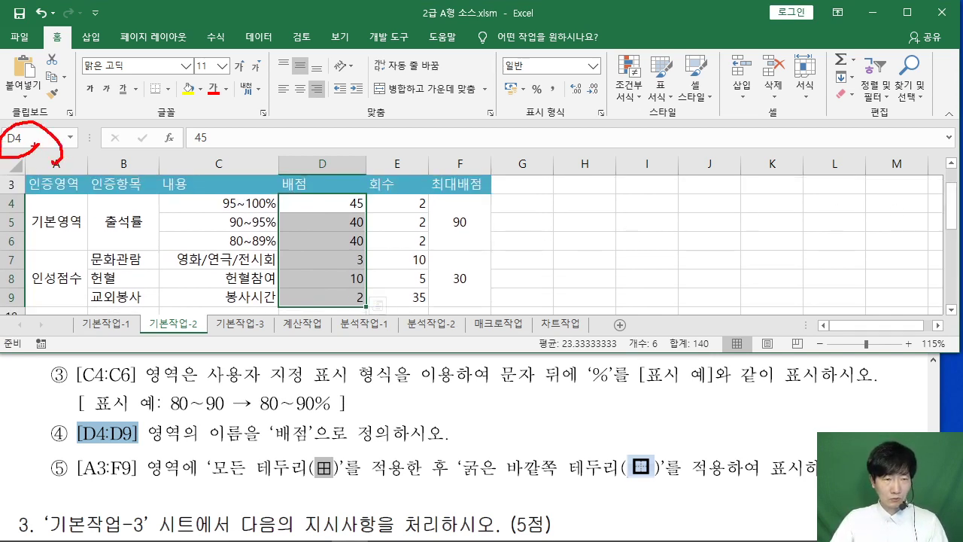
left_click_drag(285, 424, 38, 144)
left_click_drag(265, 447, 331, 447)
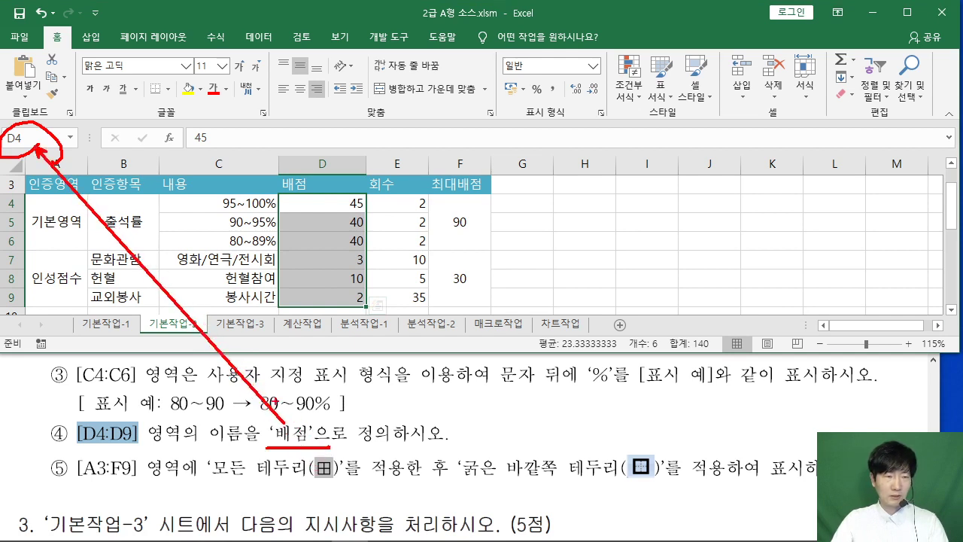
key("Escape")
Step: Define the name 배점 for the selected range D4:D9
left_click(23, 137)
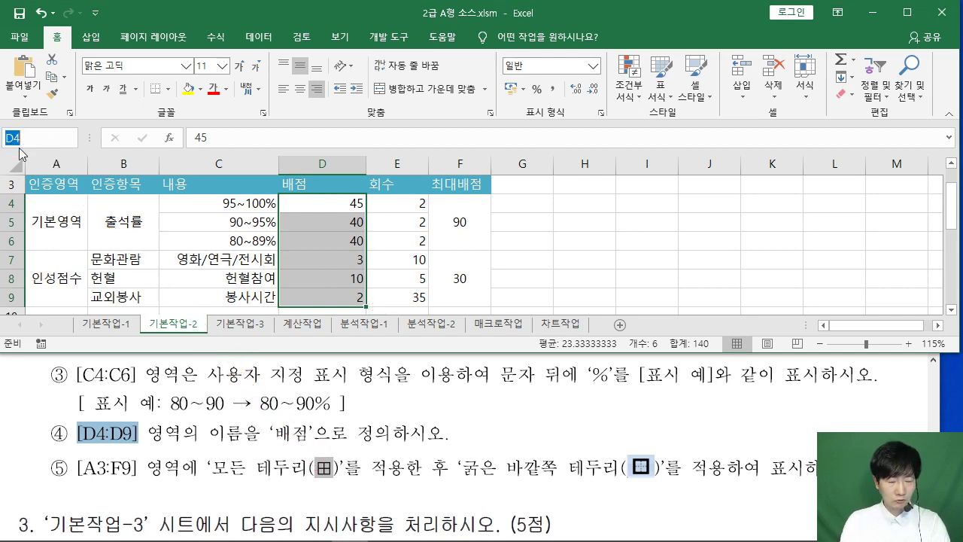
type("배점")
key("Return")
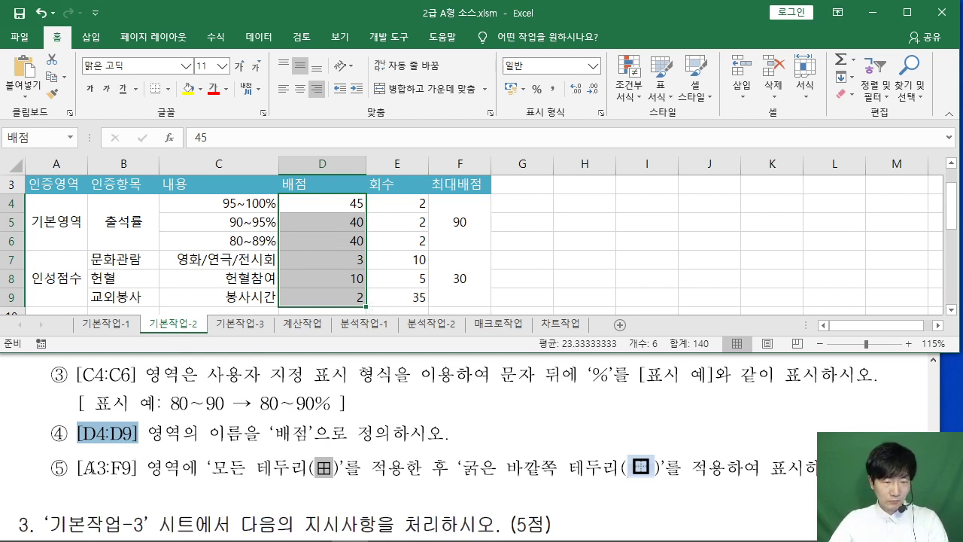
Step: Apply all borders to the table range A3:F9, as named in task ⑤ of the exam PDF
left_click_drag(78, 468, 114, 474)
left_click(128, 485)
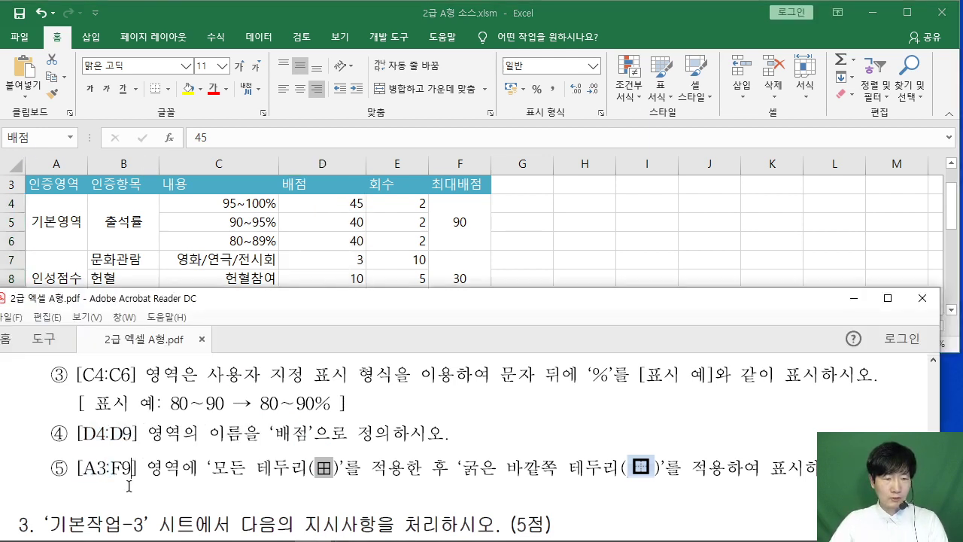
left_click(595, 238)
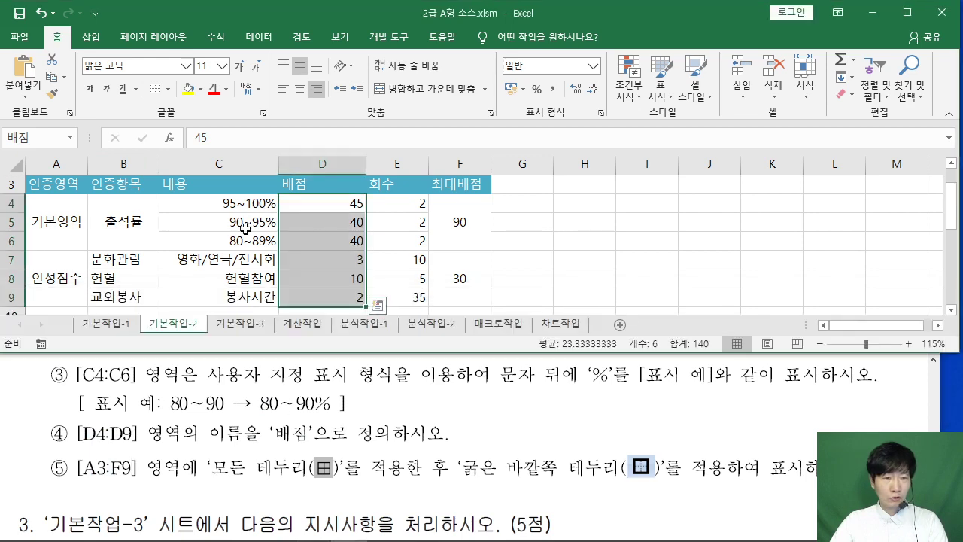
scroll(225, 229, "up", 1)
left_click_drag(34, 235, 464, 251)
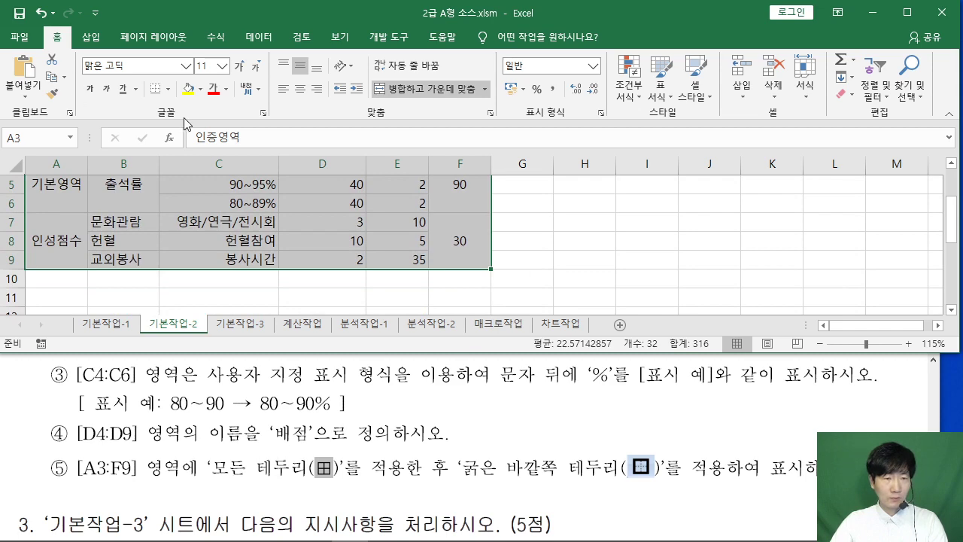
left_click(168, 89)
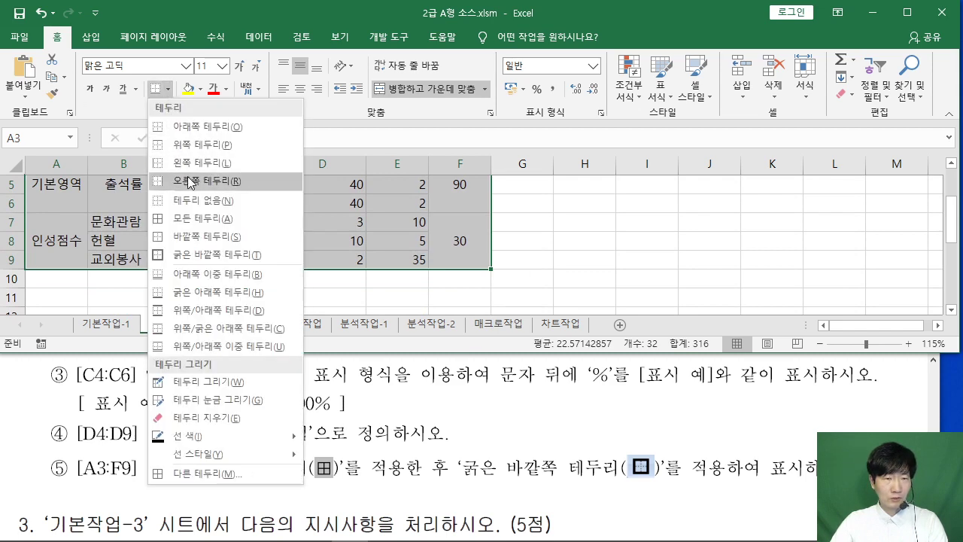
left_click(200, 219)
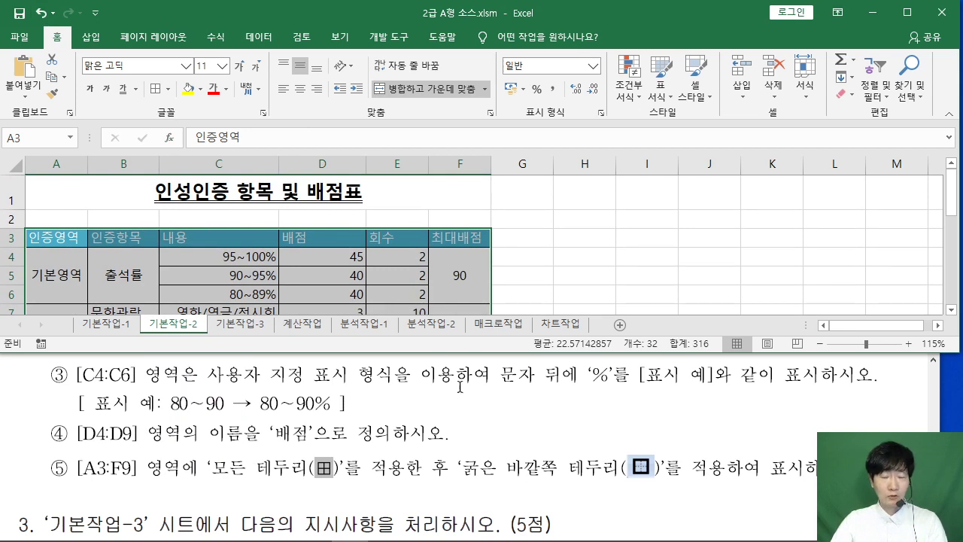
Step: Add a thick outside border around the range A3:F9
left_click(168, 89)
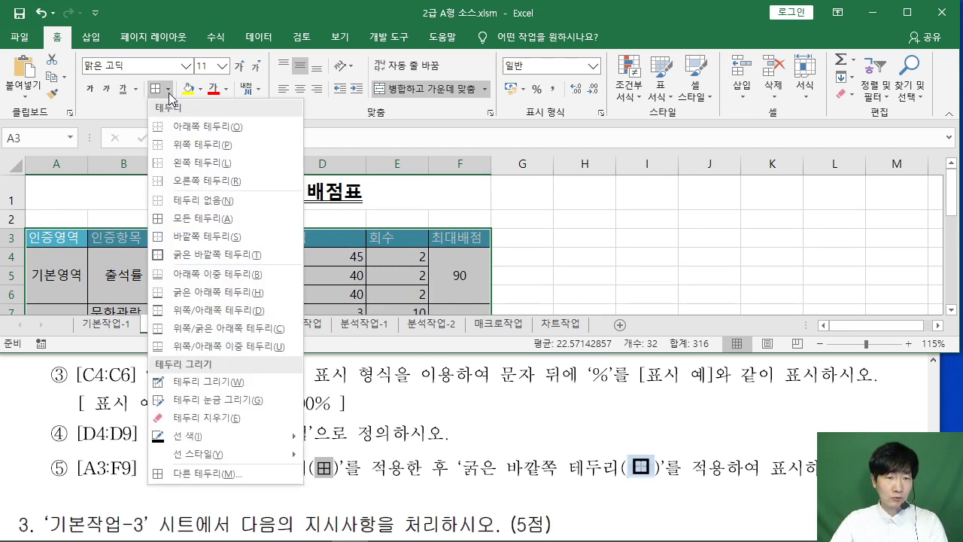
left_click(223, 260)
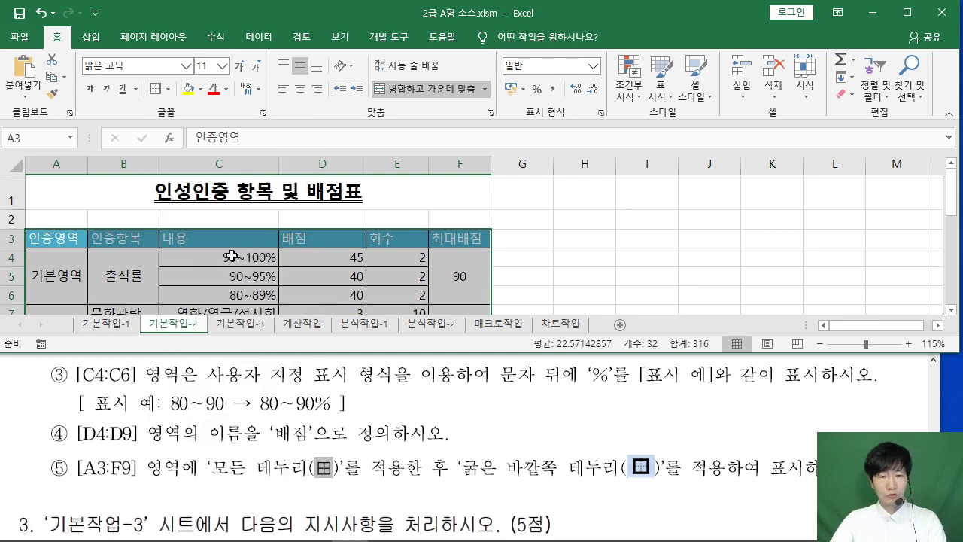
left_click(582, 254)
double_click(57, 38)
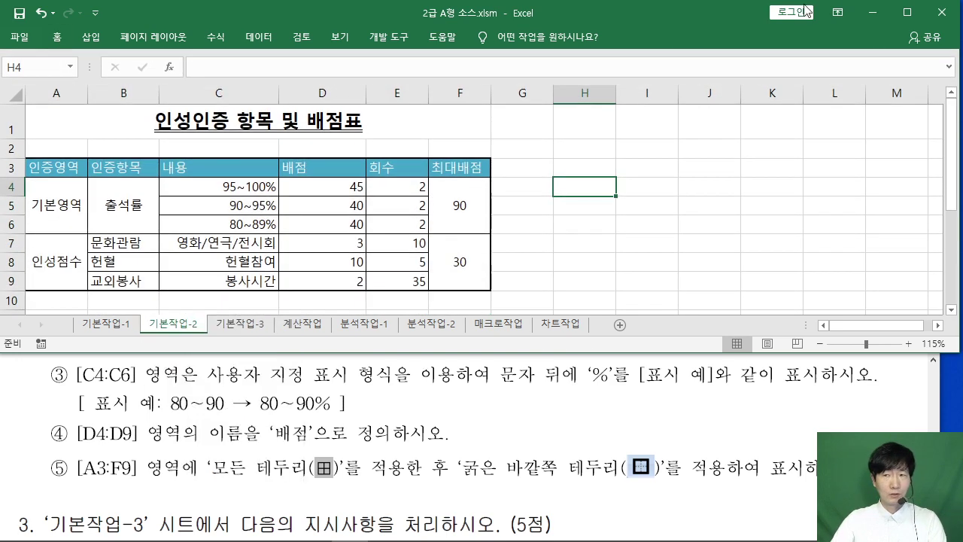
left_click(907, 12)
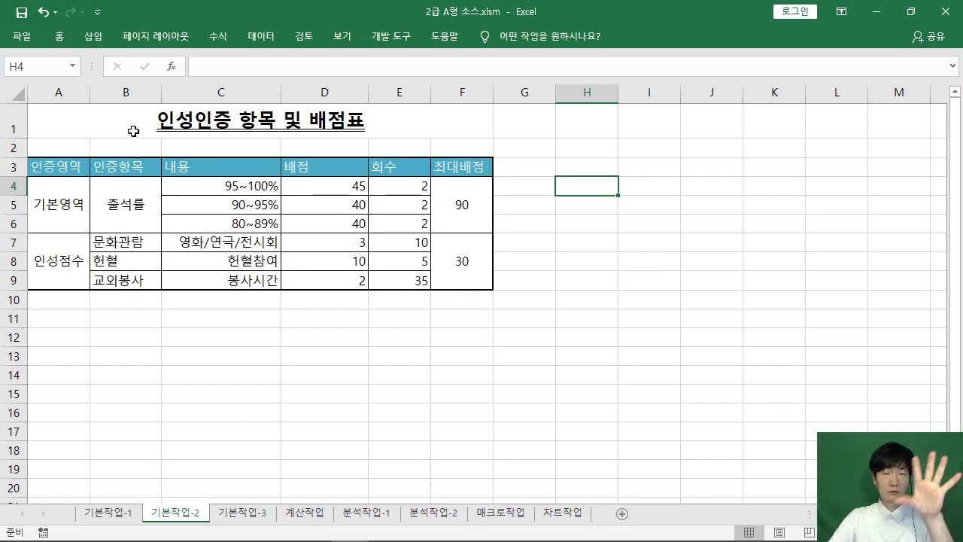
left_click(572, 287)
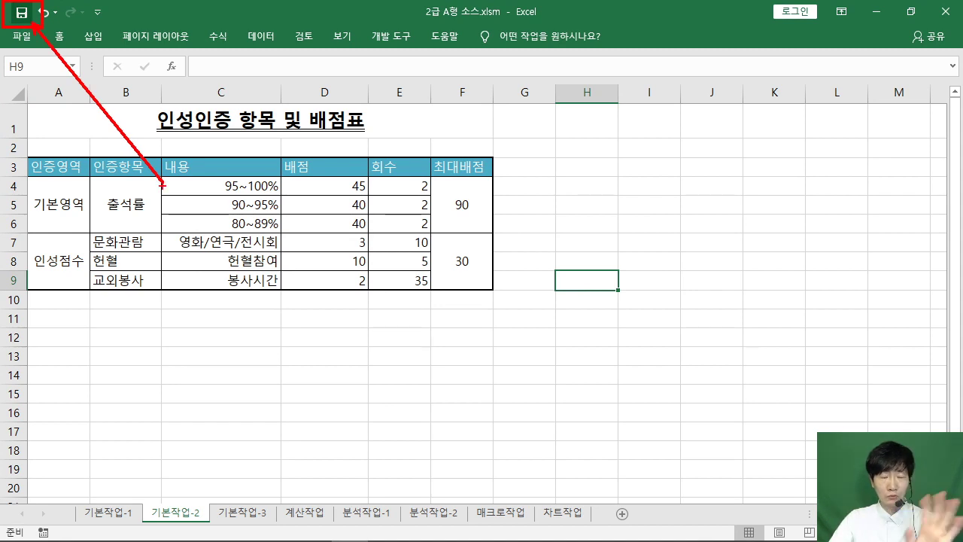
left_click(308, 350)
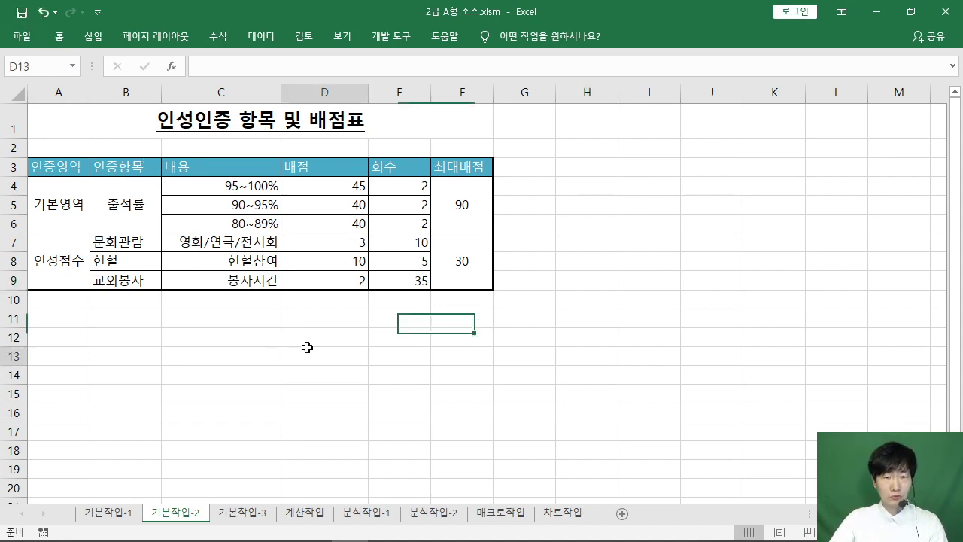
left_click(910, 12)
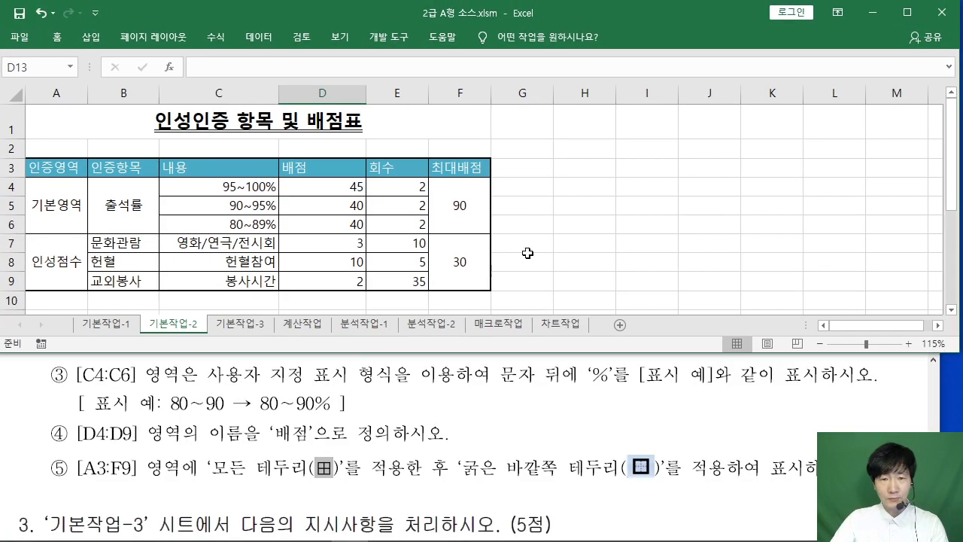
Step: Bring task 3 into view in the exam PDF and open the 기본작업-3 sheet in the workbook
left_click(301, 425)
scroll(301, 425, "down", 4)
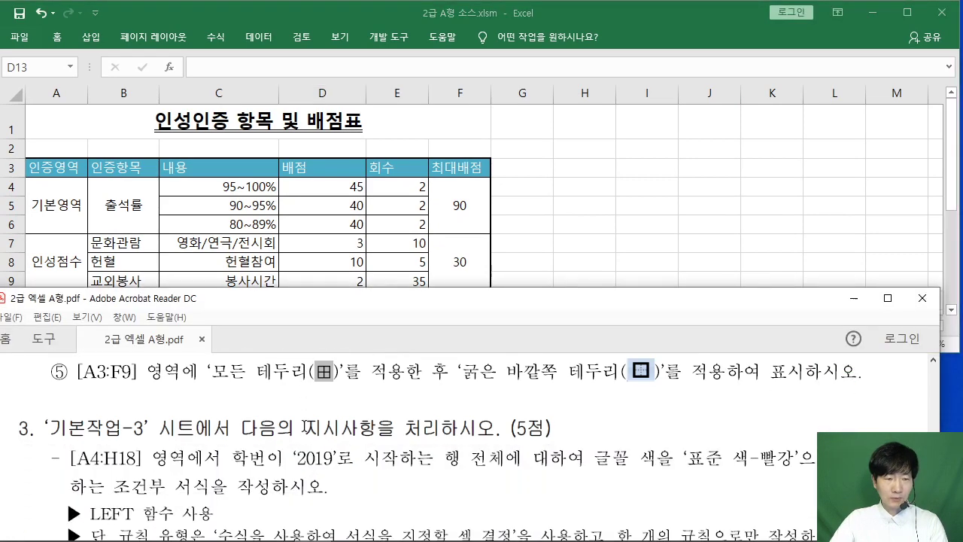
key("alt+Tab")
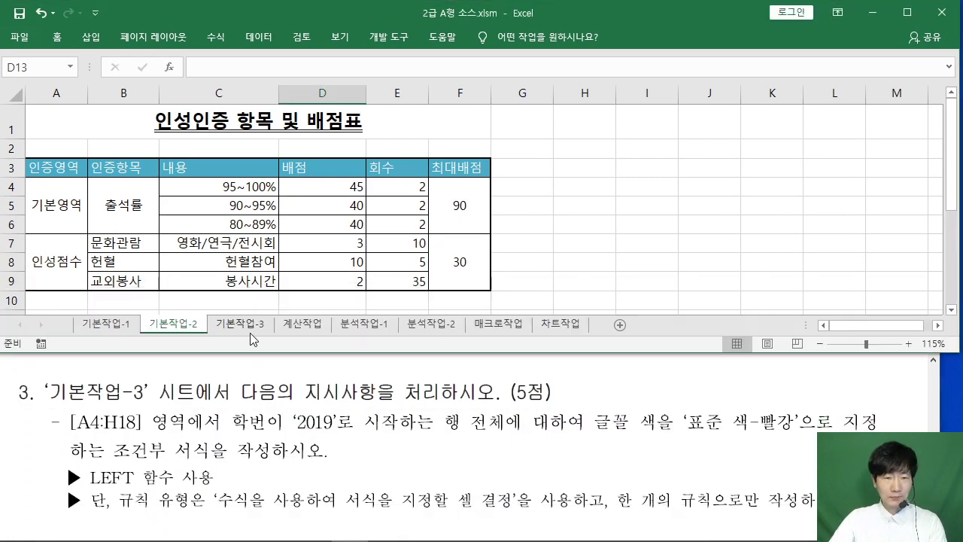
left_click(240, 324)
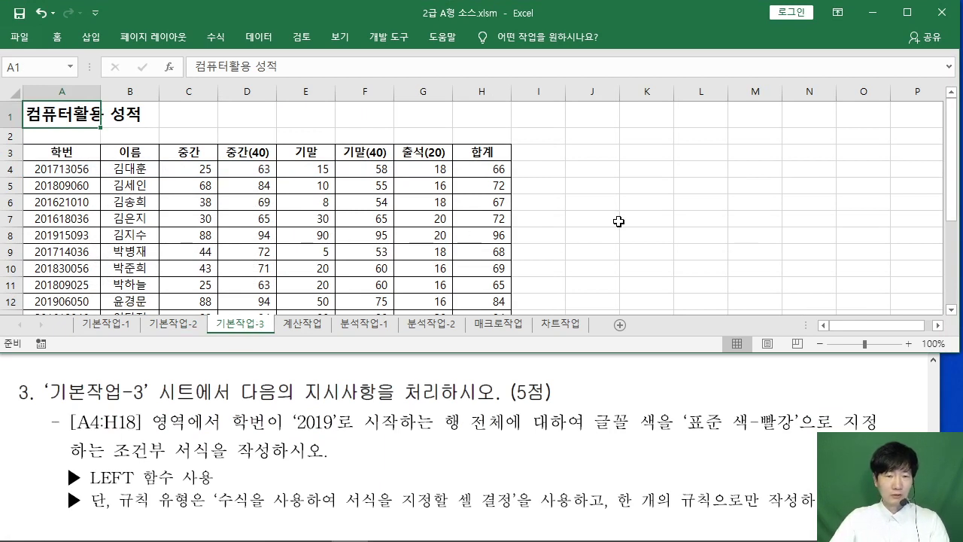
Step: Select the student data in A4:H18, the range named in task 3 of the exam PDF
left_click_drag(76, 421, 137, 422)
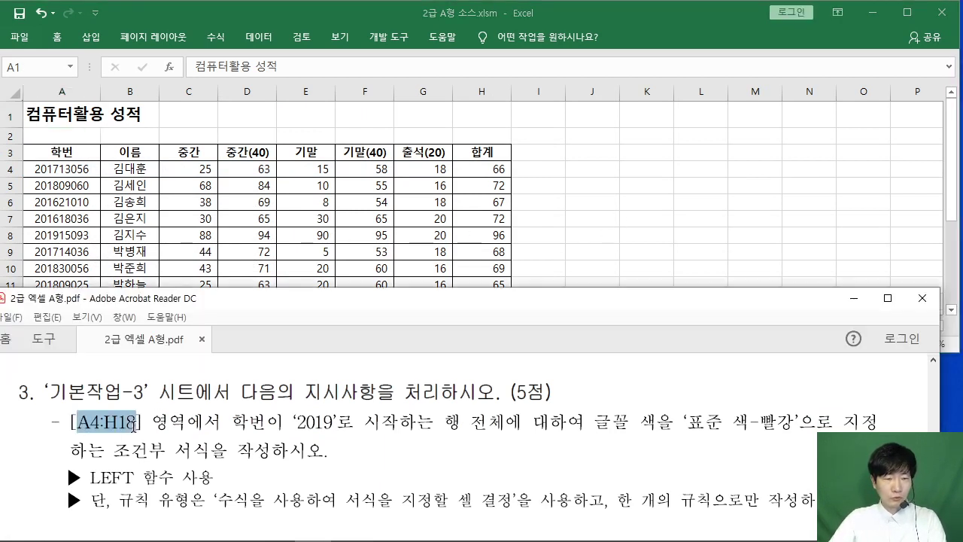
left_click(181, 452)
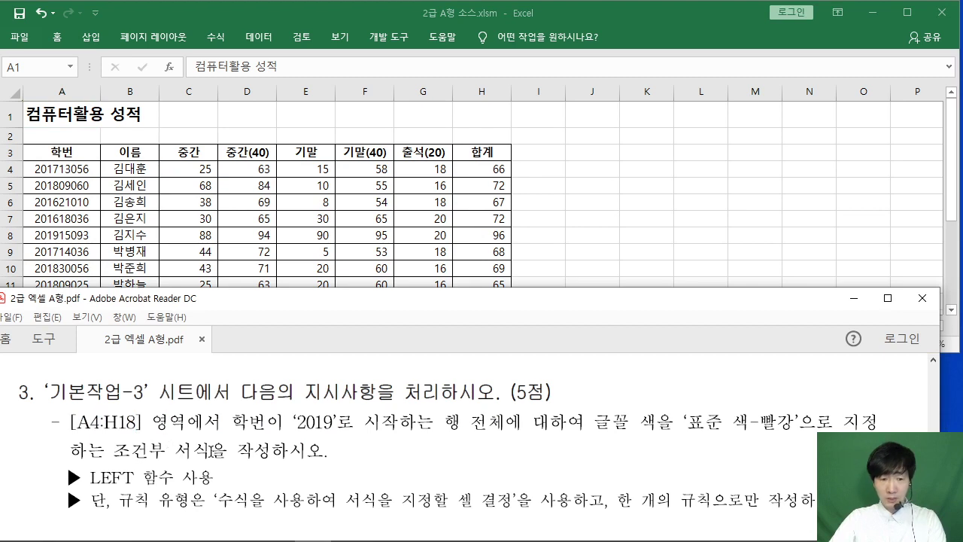
key("alt+Tab")
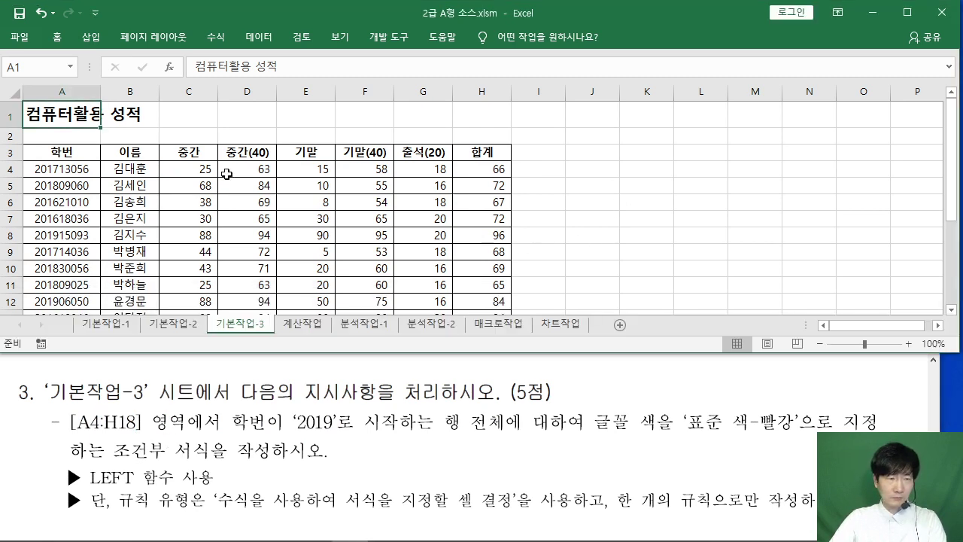
left_click(52, 170)
left_click_drag(53, 170, 480, 242)
scroll(560, 242, "up", 3)
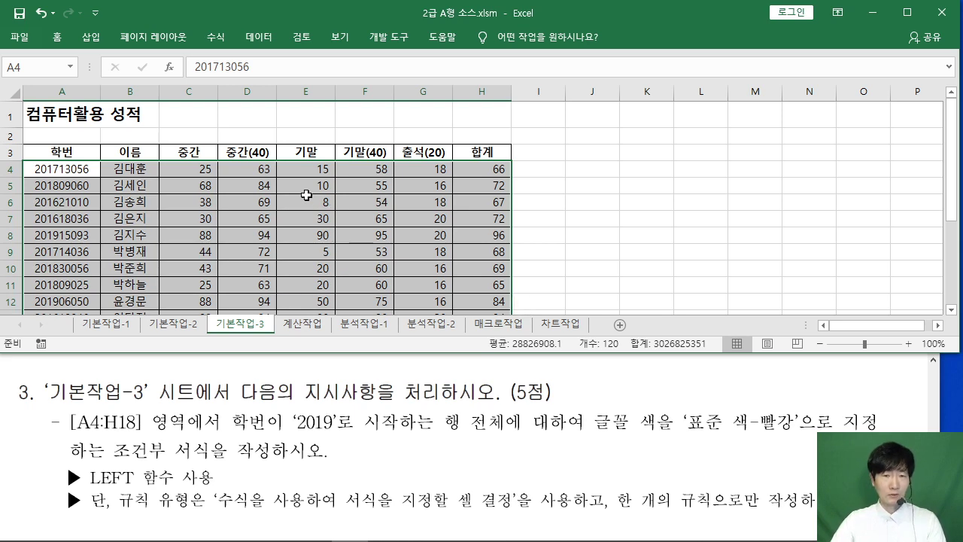
Step: Start a new conditional formatting rule of the type 수식을 사용하여 서식을 지정할 셀 결정, keeping the table in view
double_click(57, 39)
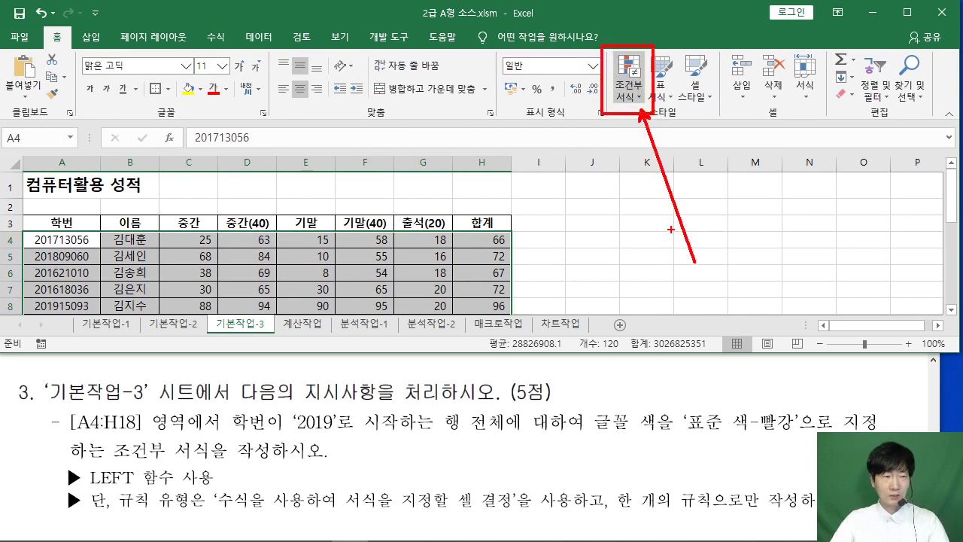
left_click(637, 98)
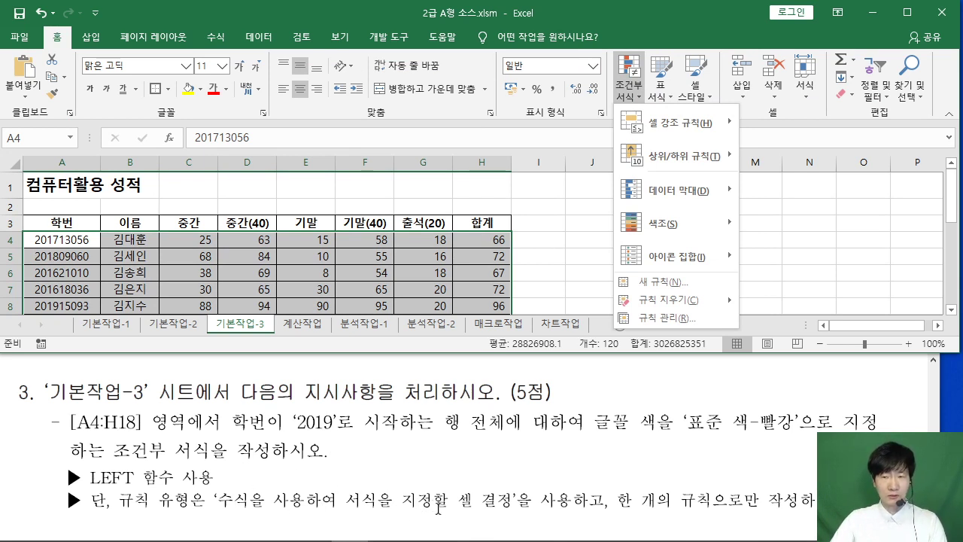
left_click(662, 284)
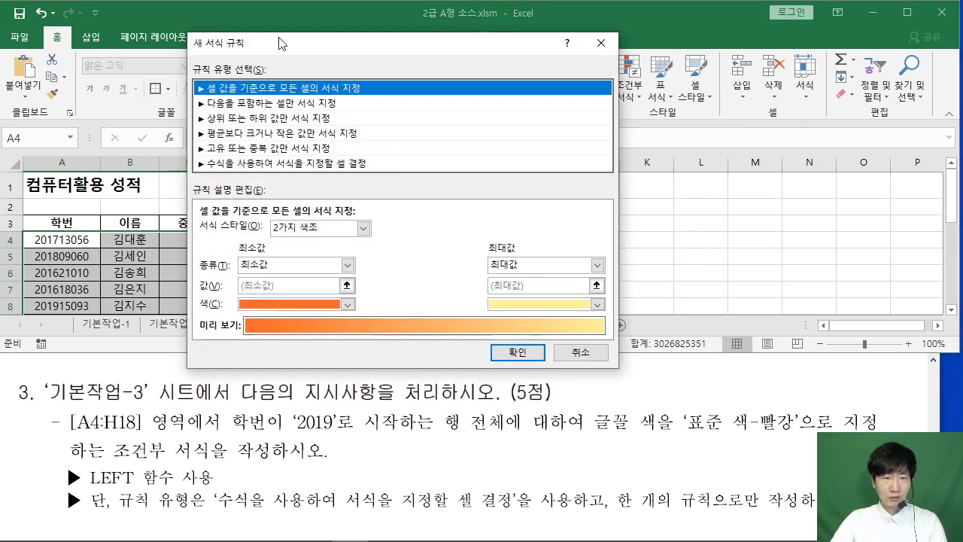
left_click(295, 164)
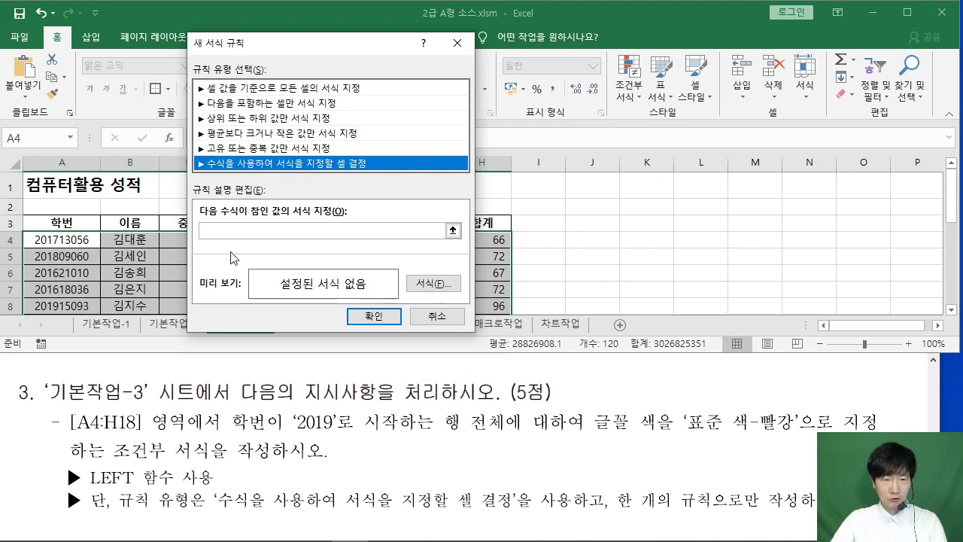
left_click(443, 230)
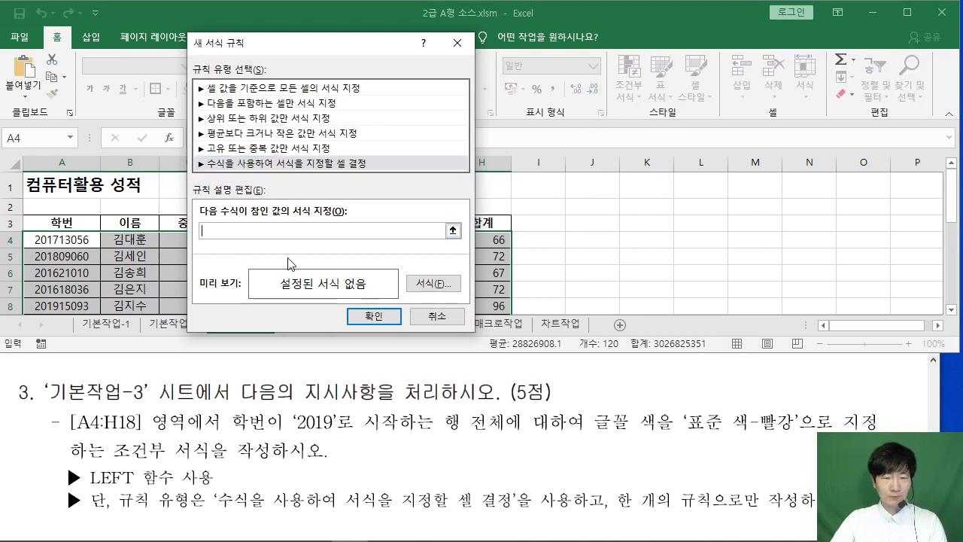
left_click_drag(256, 49, 596, 39)
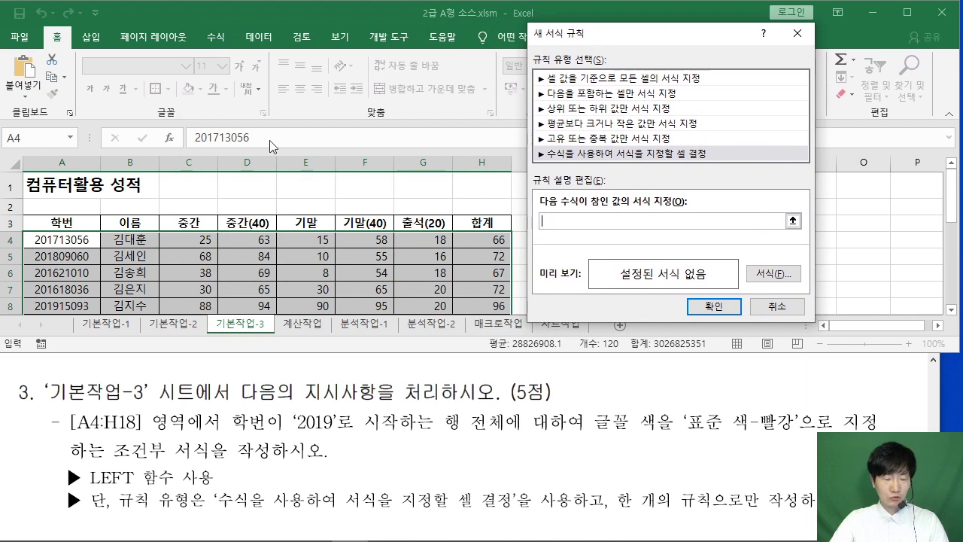
mouse_move(22, 230)
left_mouse_down()
mouse_move(37, 253)
mouse_move(481, 263)
mouse_move(513, 252)
left_mouse_up()
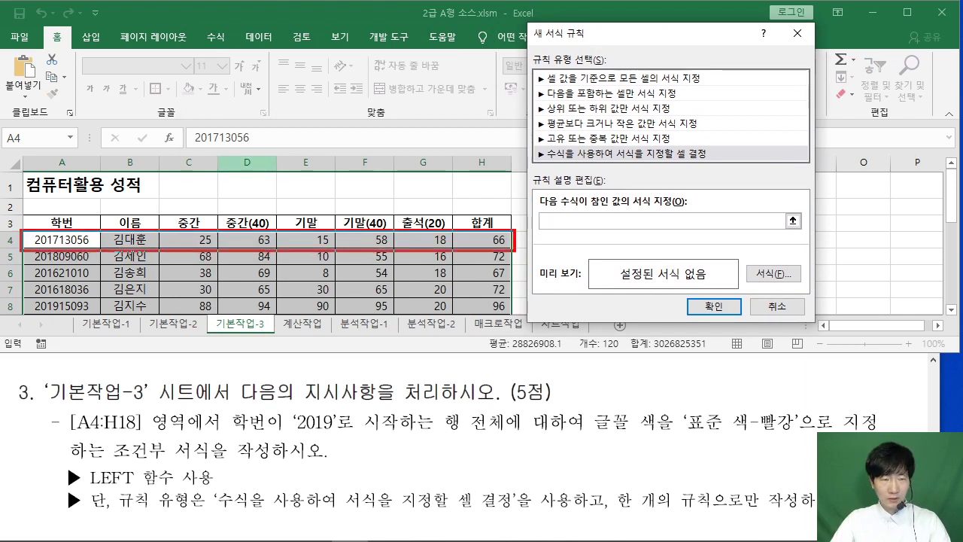
mouse_move(171, 95)
left_mouse_down()
mouse_move(207, 123)
mouse_move(195, 85)
left_mouse_up()
mouse_move(230, 54)
left_mouse_down()
mouse_move(250, 83)
mouse_move(226, 120)
left_mouse_up()
left_click_drag(329, 59, 329, 118)
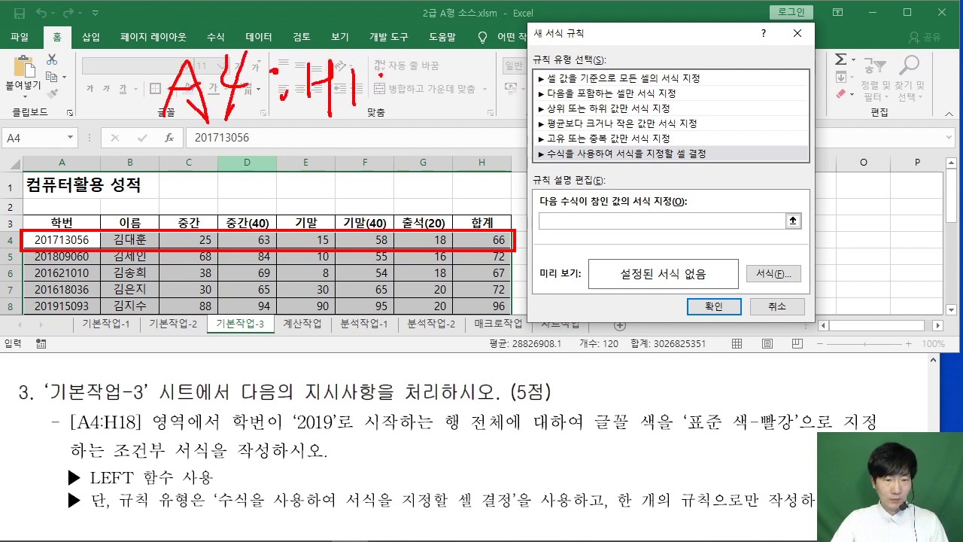
mouse_move(381, 74)
left_mouse_down()
mouse_move(381, 95)
mouse_move(387, 86)
left_mouse_up()
left_click_drag(345, 96, 375, 96)
left_click_drag(109, 139, 388, 138)
mouse_move(258, 127)
left_mouse_down()
mouse_move(141, 90)
mouse_move(261, 125)
left_mouse_up()
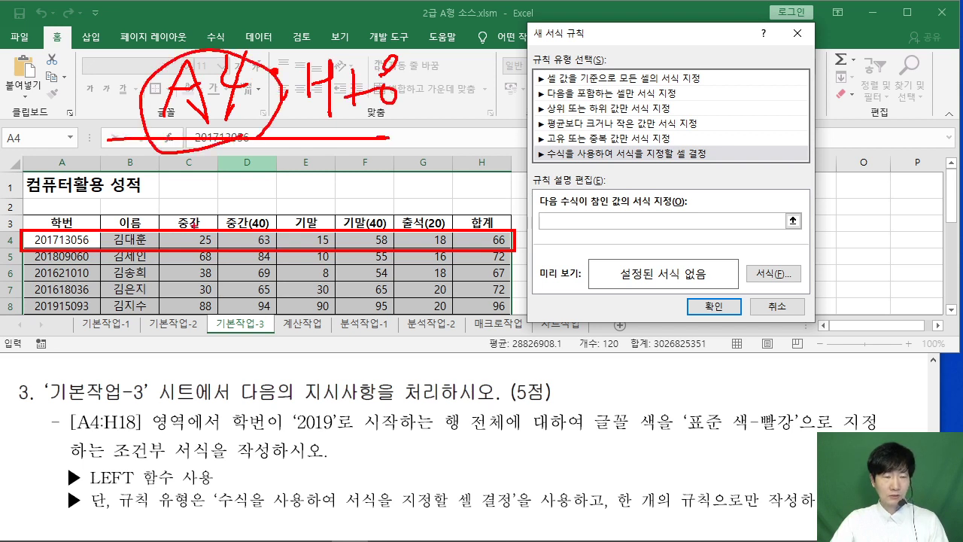
key("Escape")
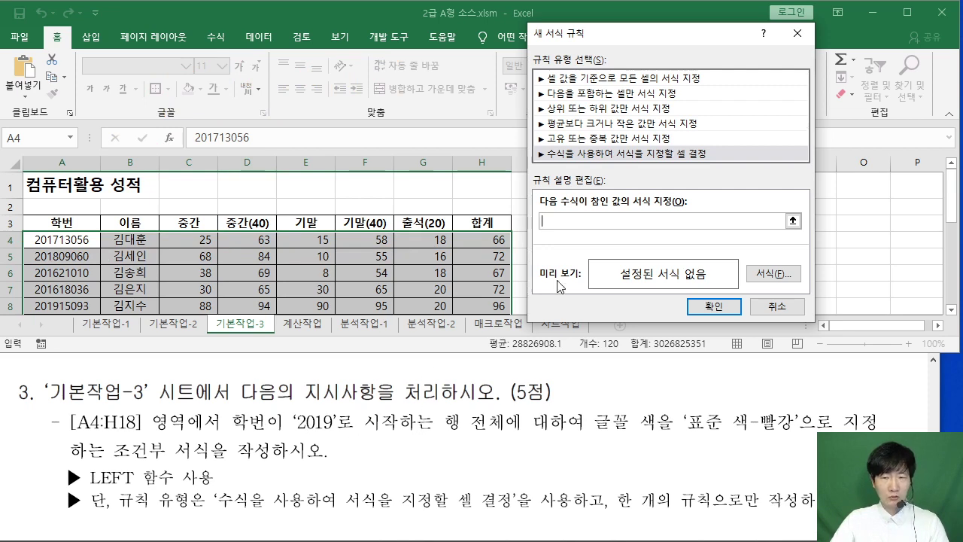
Step: Begin the rule's formula with =LEFT($A$4, referring to the first 학번 cell
left_click(559, 223)
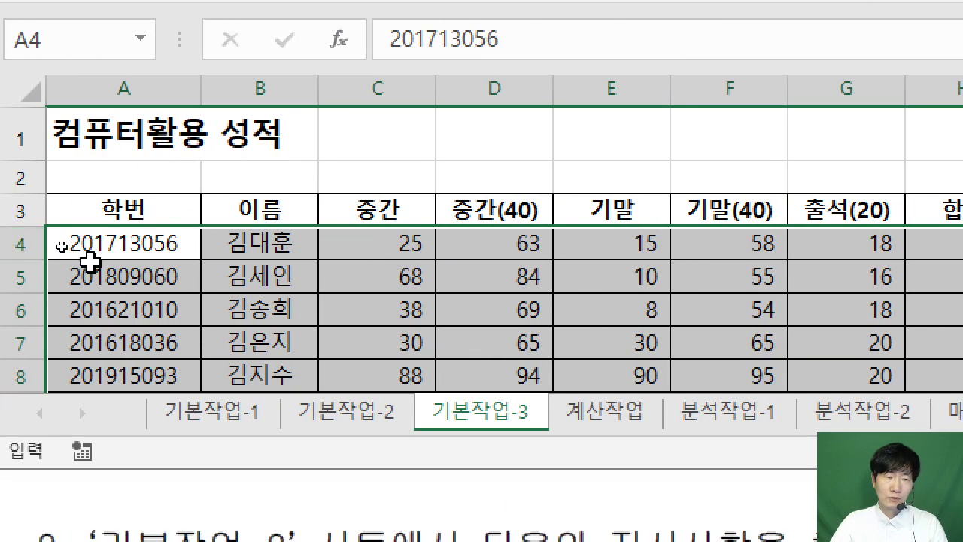
left_click(131, 243)
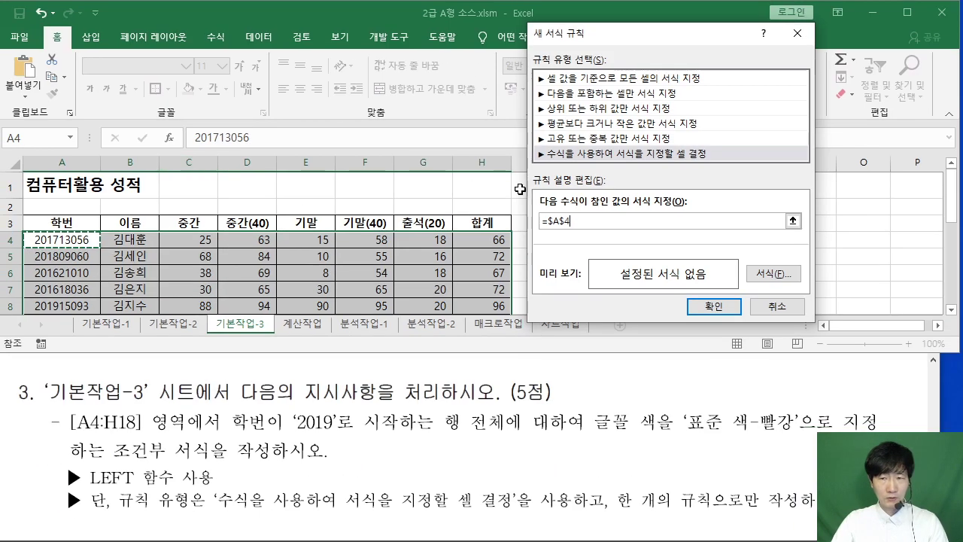
left_click_drag(550, 223, 608, 225)
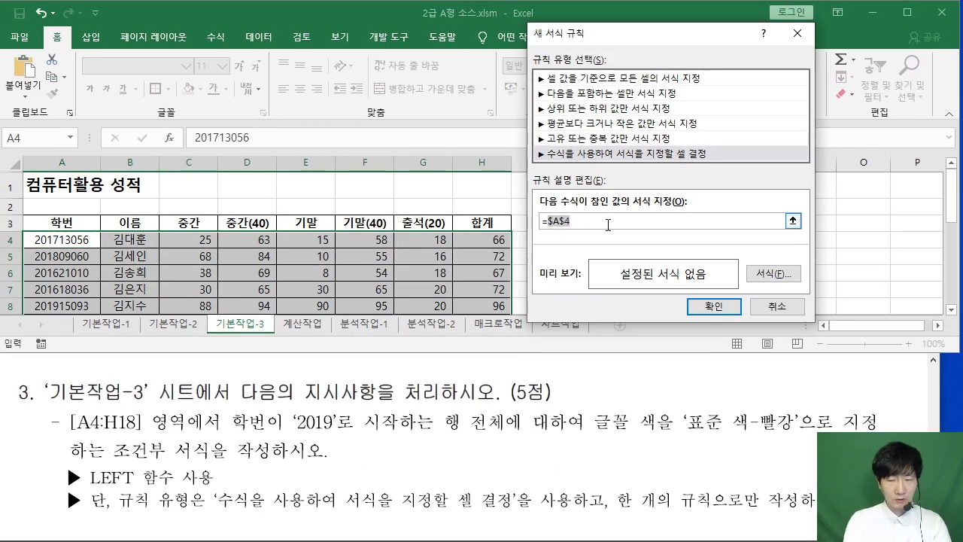
key("BackSpace")
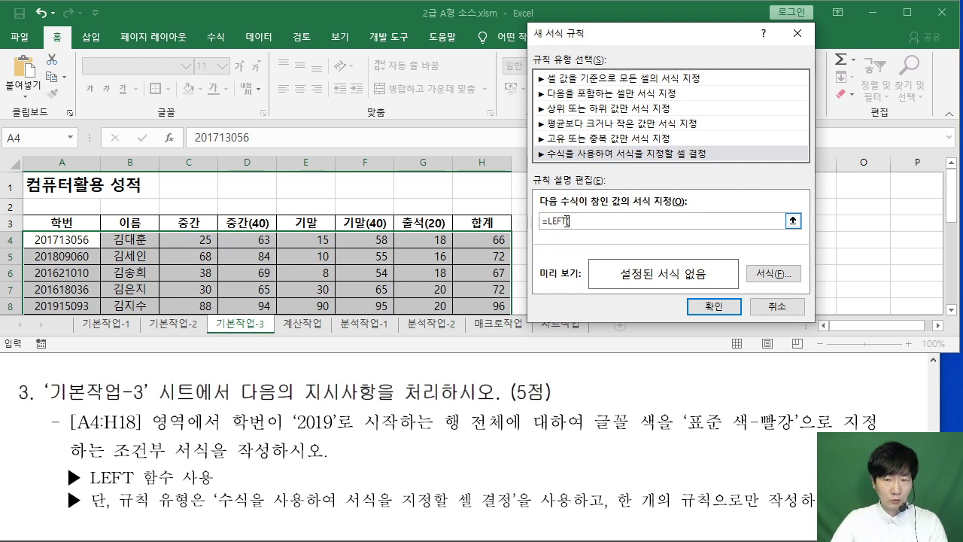
left_click(63, 239)
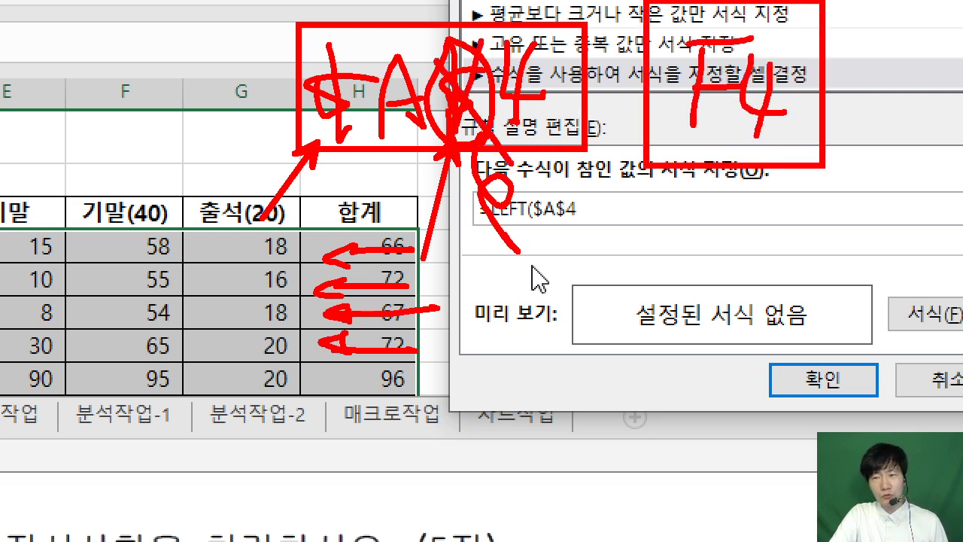
left_click_drag(884, 70, 926, 105)
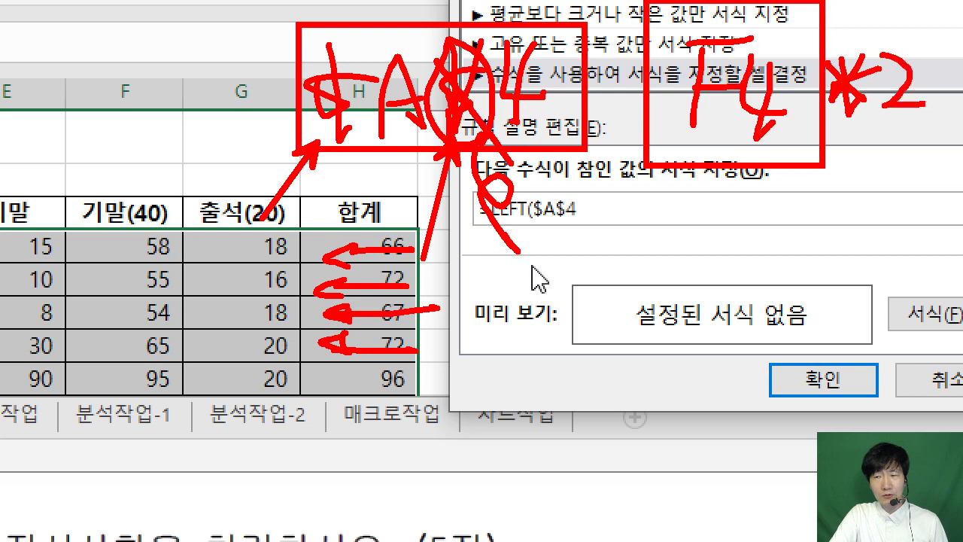
Step: Complete the rule's formula as =LEFT($A4,4)="2019", with only the column of the 학번 reference kept absolute
key("Escape")
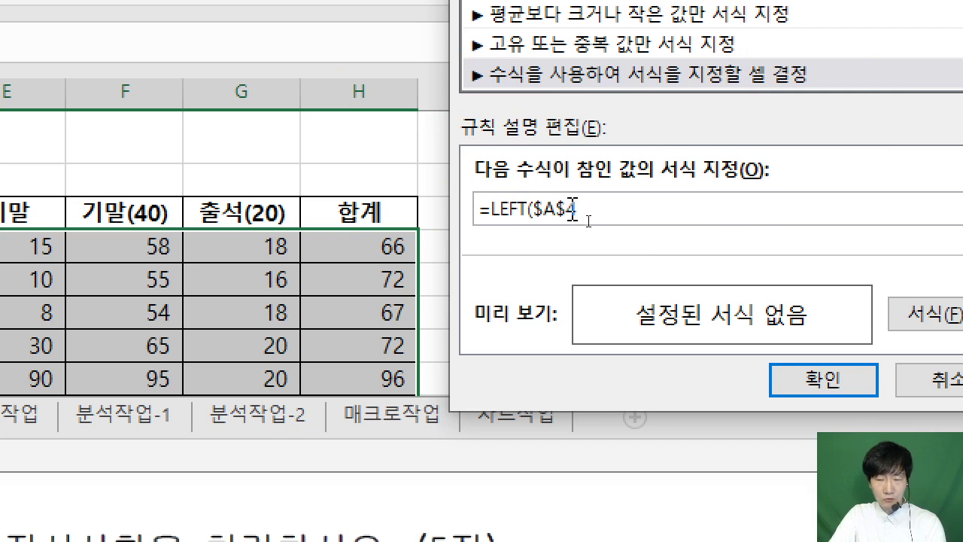
key("BackSpace")
key("BackSpace")
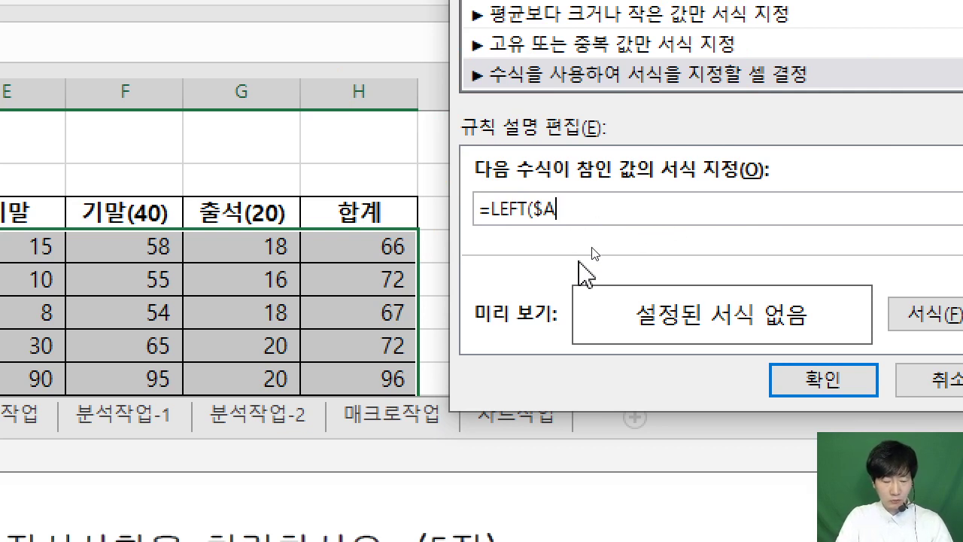
type("4,4)=")
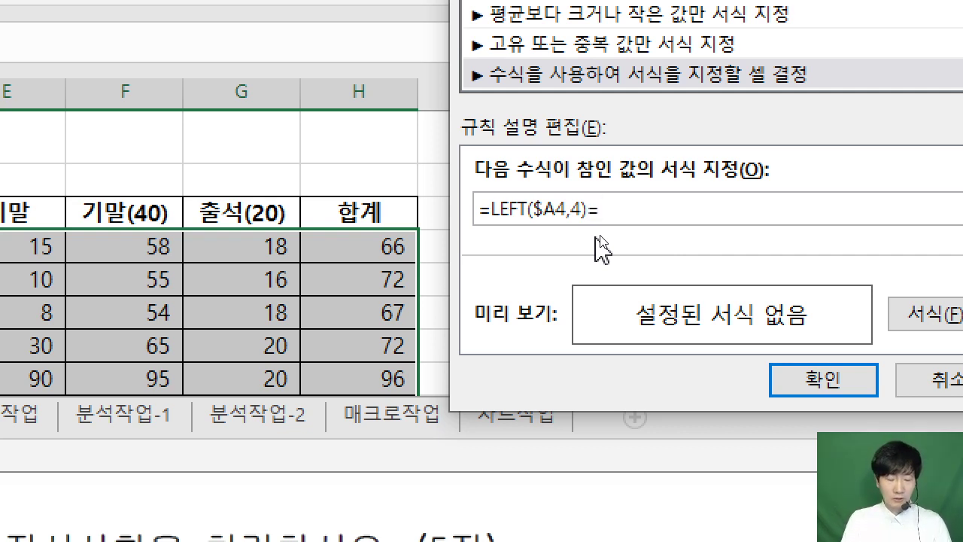
type("2019")
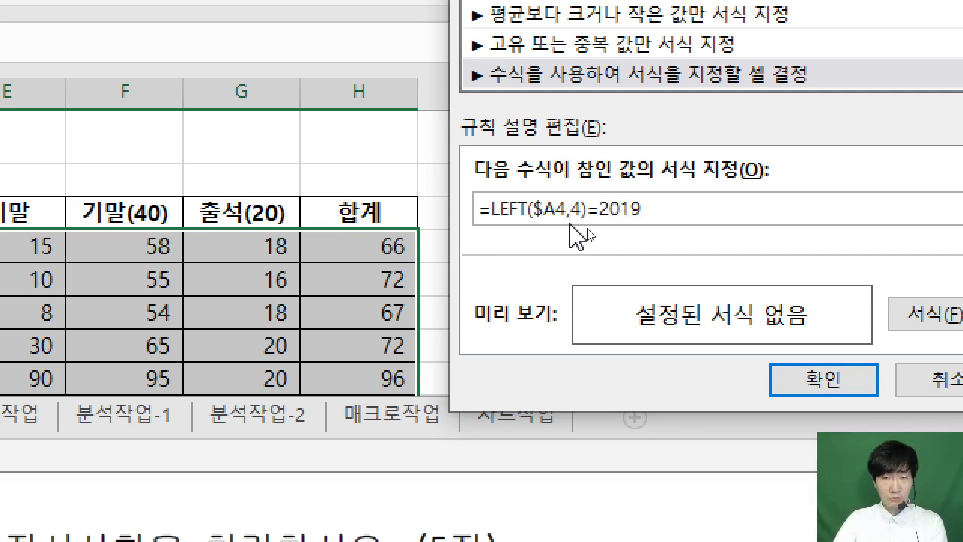
left_click(601, 209)
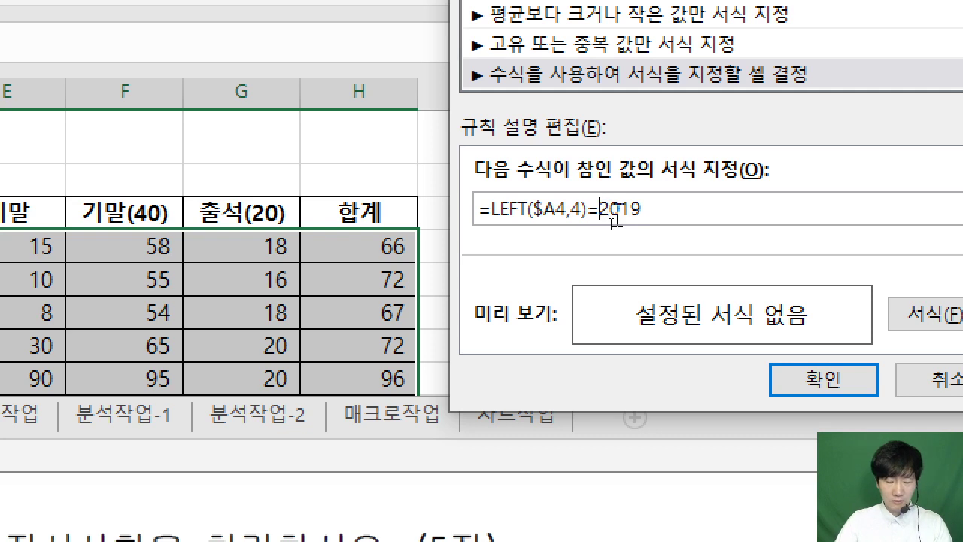
type("\"")
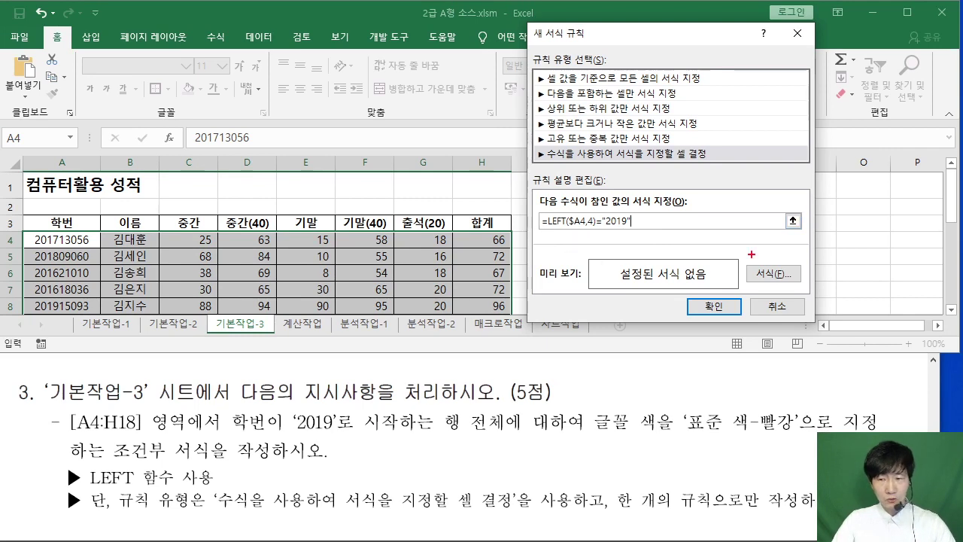
Step: Set the rule's font colour to the standard red, apply the rule, and show the whole table without the selection
mouse_move(799, 286)
left_mouse_down()
mouse_move(801, 257)
mouse_move(793, 284)
left_mouse_up()
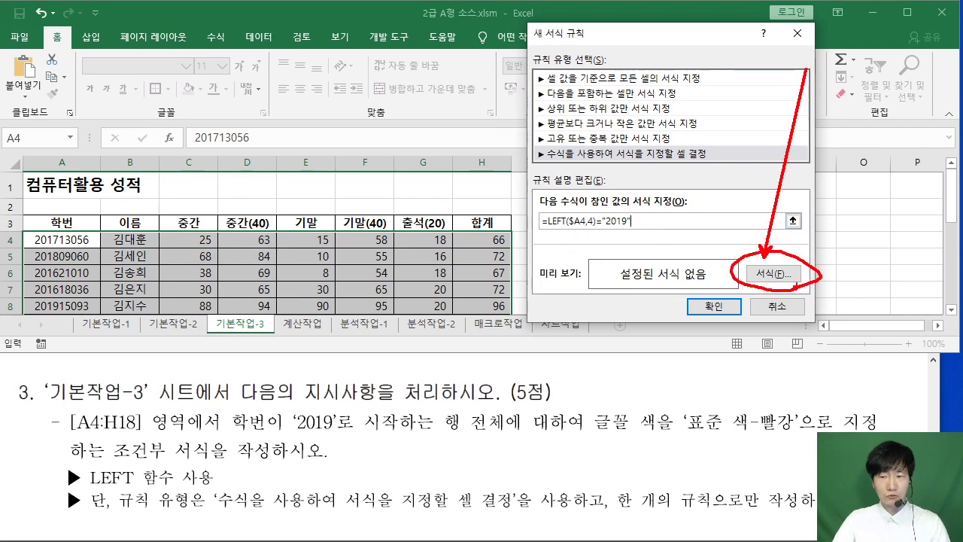
key("Escape")
left_click(752, 270)
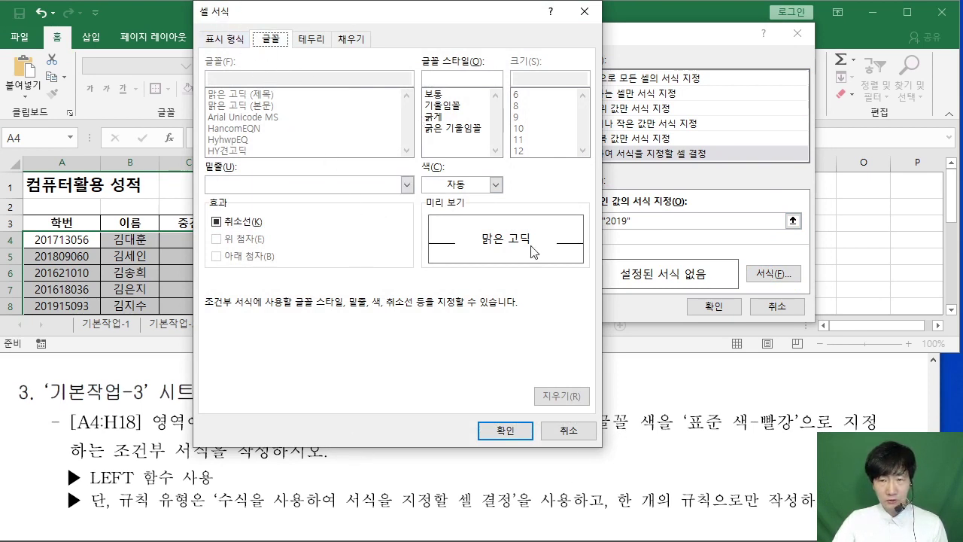
left_click_drag(442, 24, 560, 20)
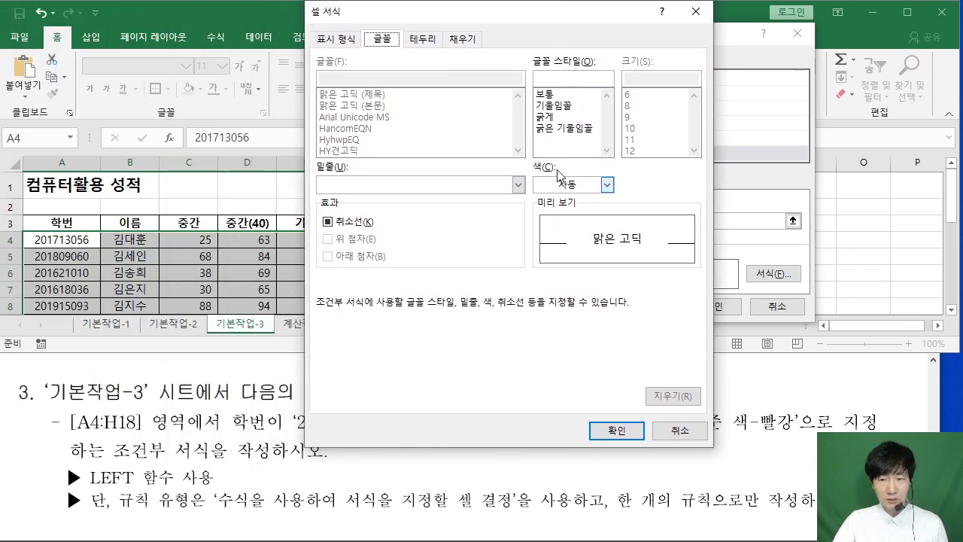
left_click(593, 188)
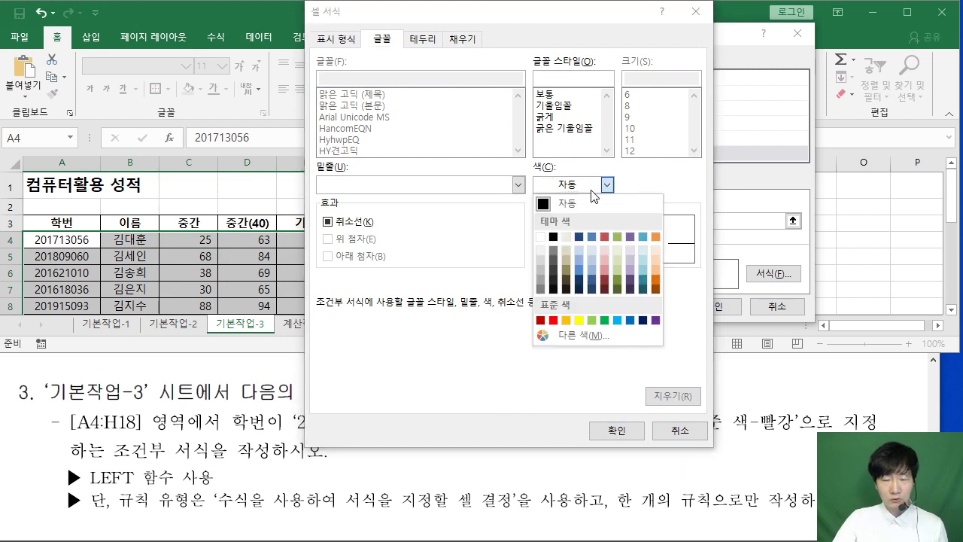
left_click(554, 321)
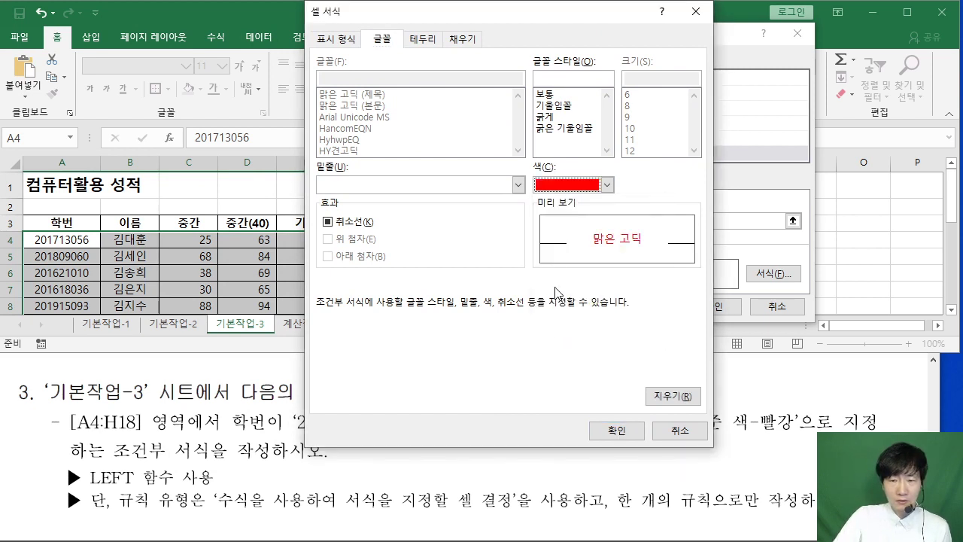
left_click(612, 433)
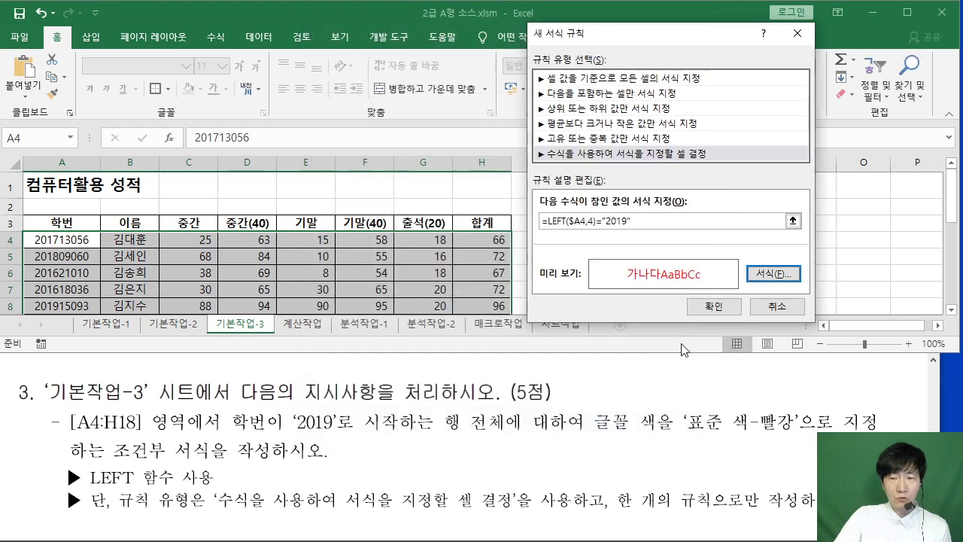
left_click(713, 306)
left_click(908, 12)
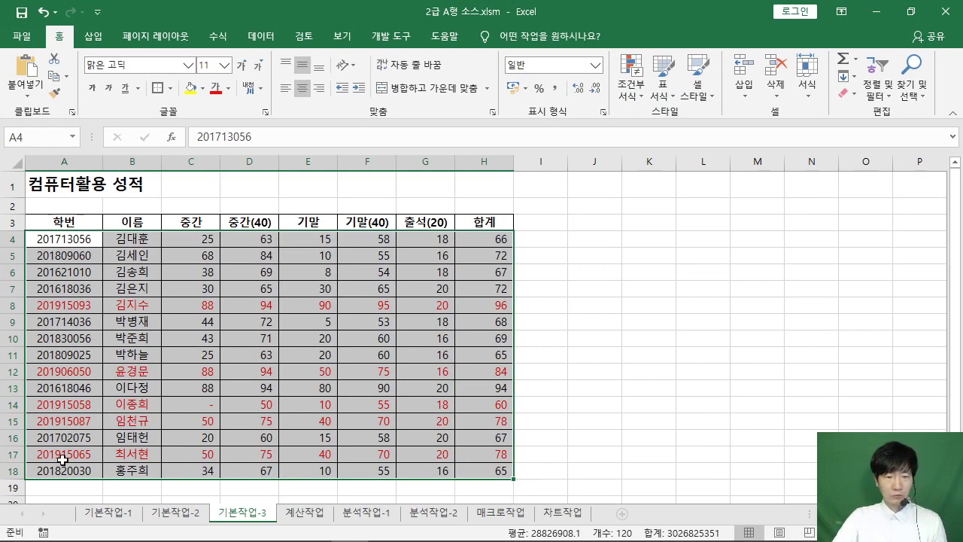
left_click(595, 371)
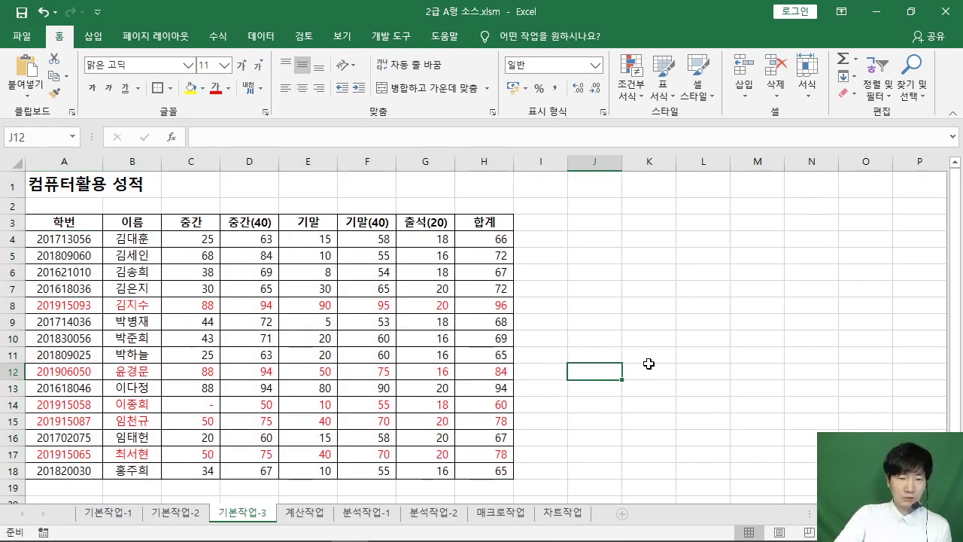
Step: Open the 계산작업 sheet and look over its tables, from 표1 to 표5
left_click(305, 512)
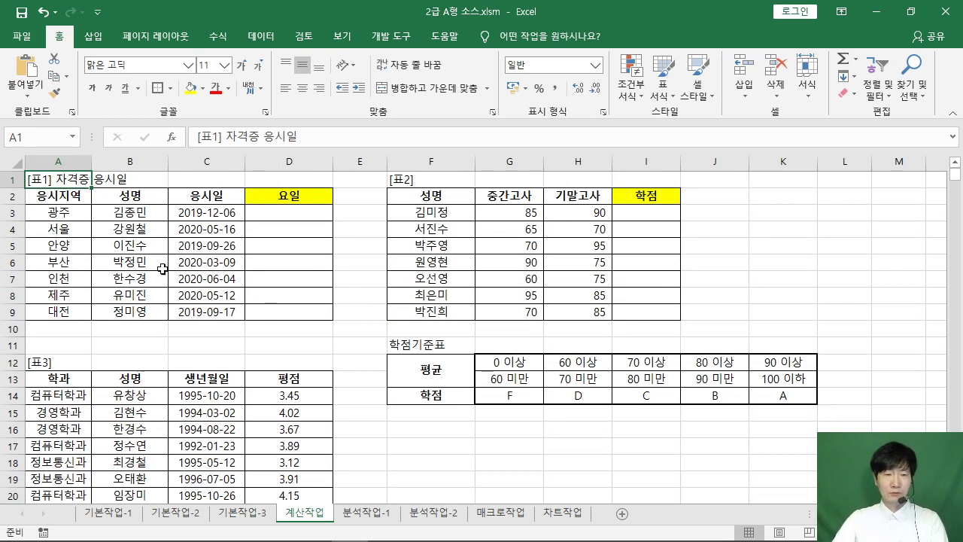
left_click_drag(56, 181, 301, 307)
left_click_drag(399, 180, 648, 311)
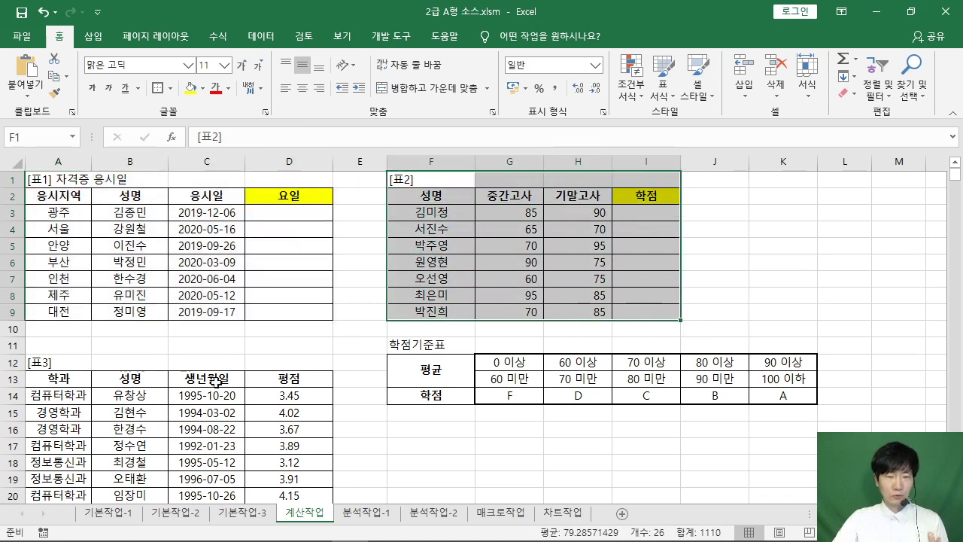
scroll(204, 348, "down", 8)
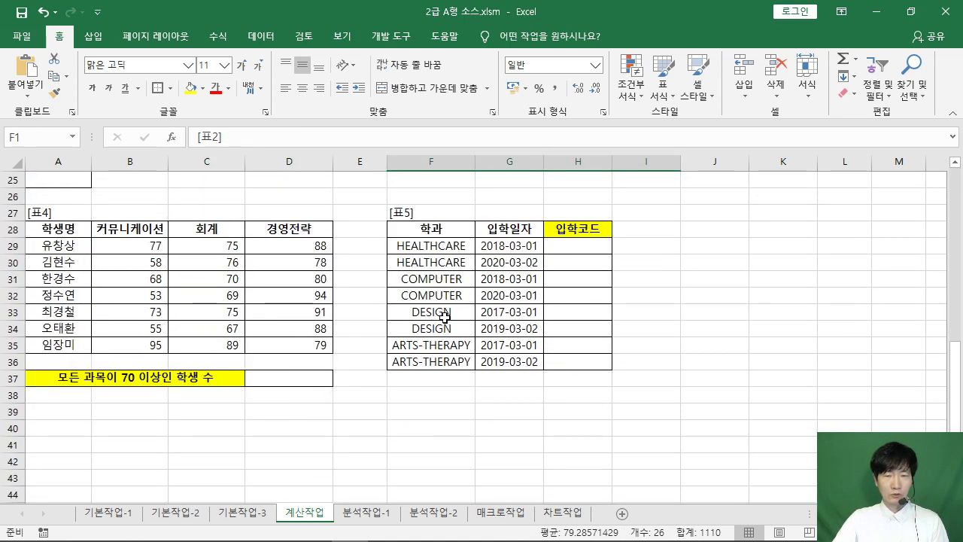
scroll(482, 322, "up", 7)
left_click(452, 406)
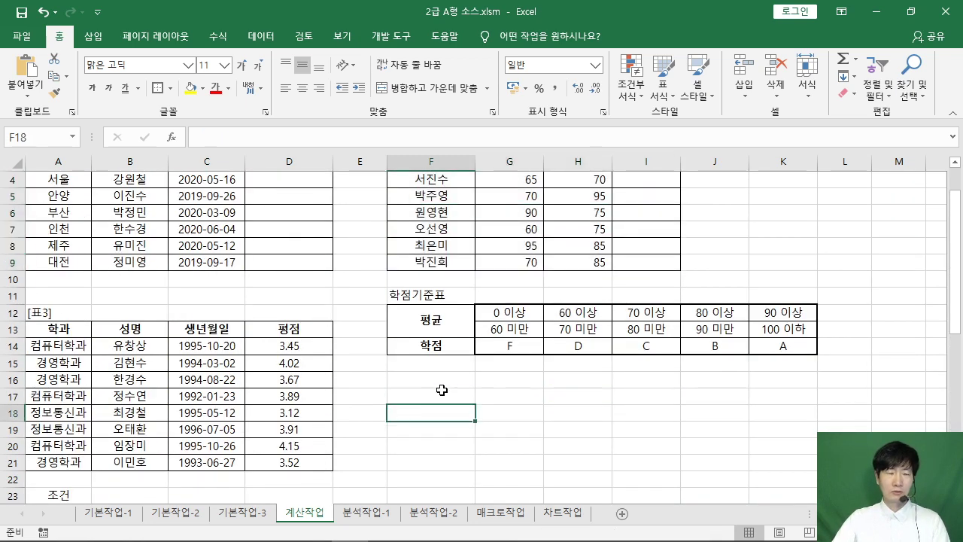
scroll(442, 390, "up", 1)
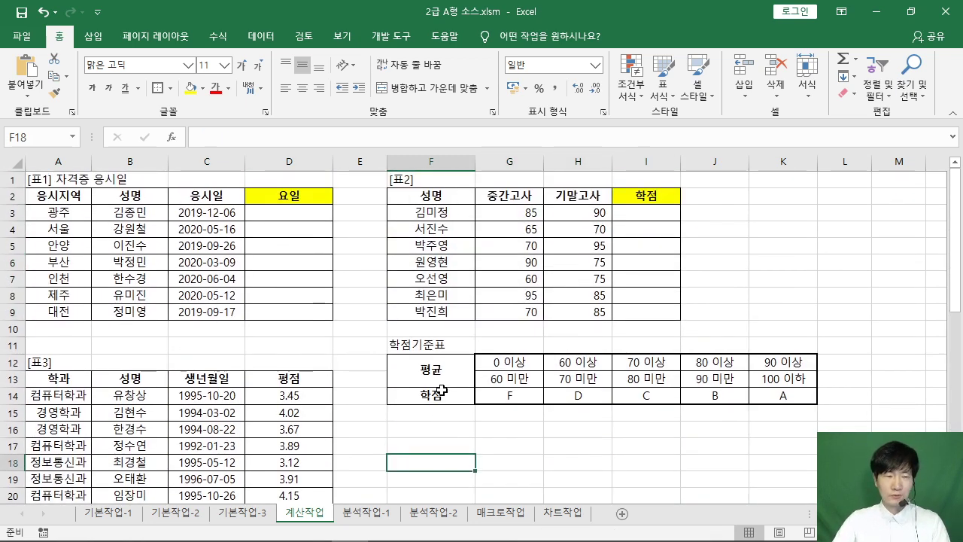
left_click(173, 296)
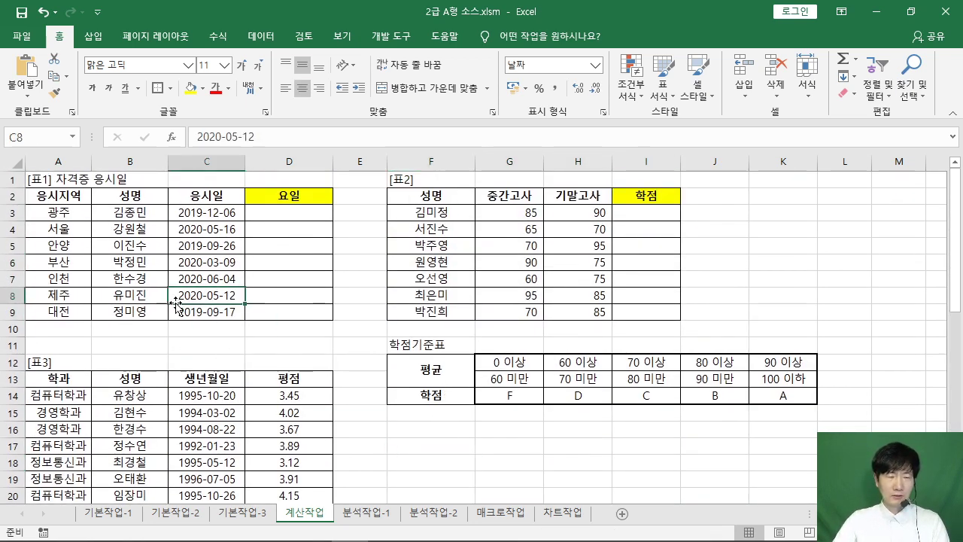
Step: Bring question 1 of 문제2 계산작업 in the exam PDF into view below the workbook and collapse the ribbon
left_click(913, 11)
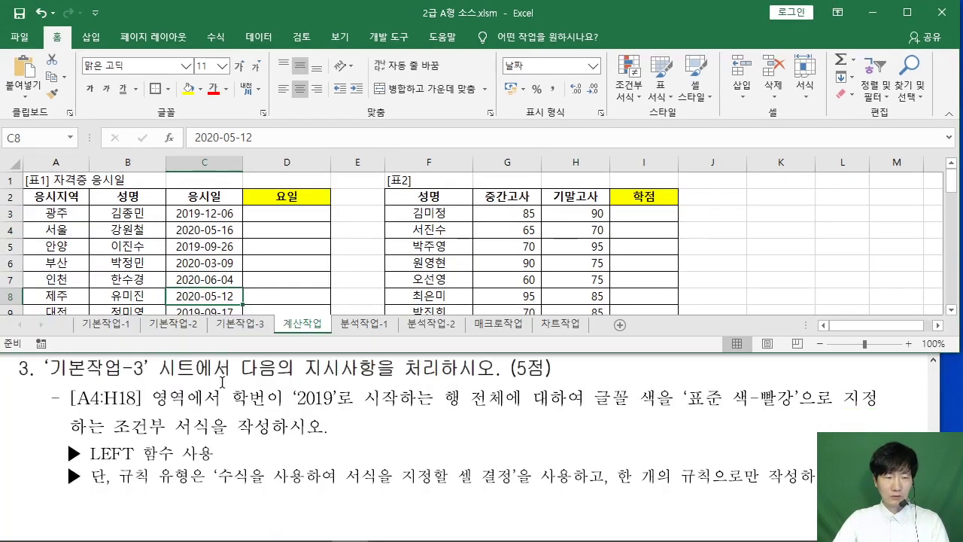
scroll(222, 382, "down", 5)
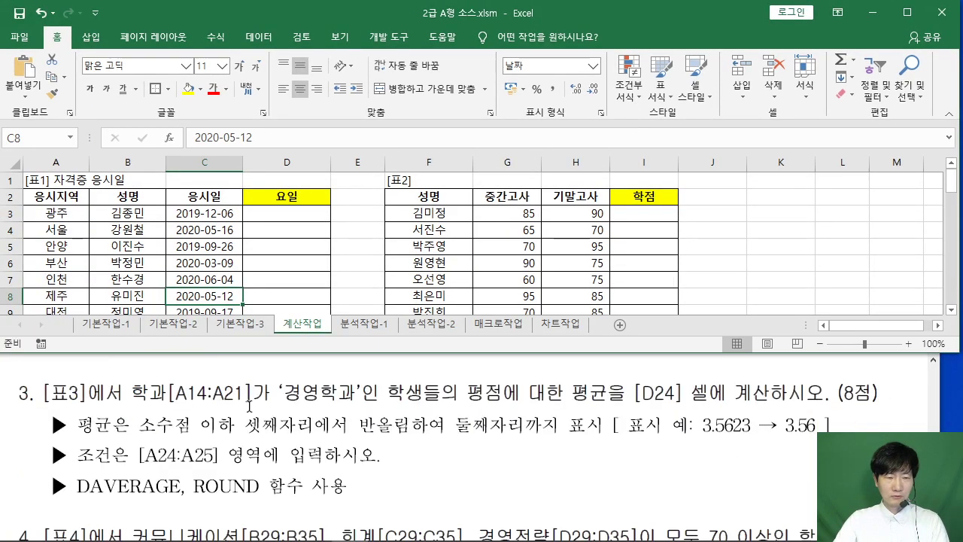
scroll(226, 411, "up", 5)
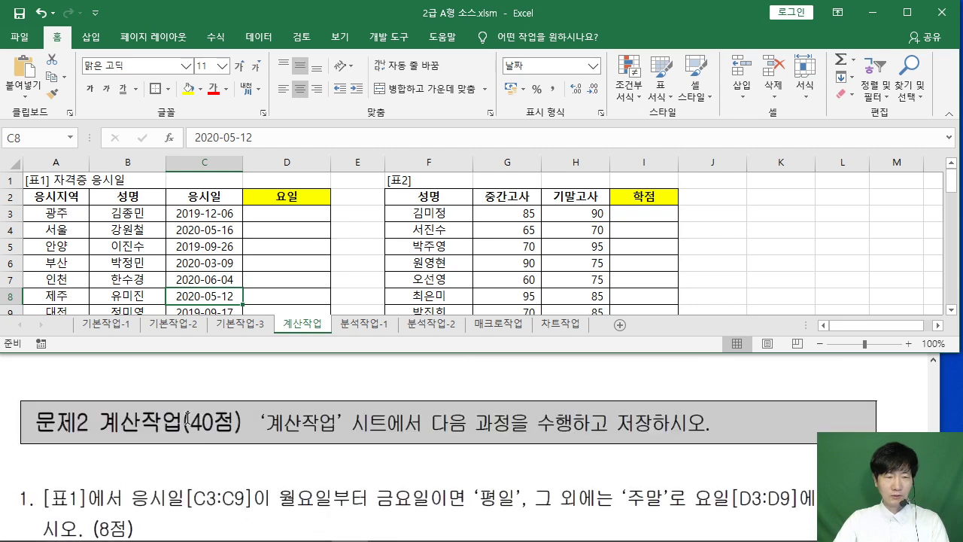
scroll(188, 420, "down", 6)
scroll(192, 422, "up", 5)
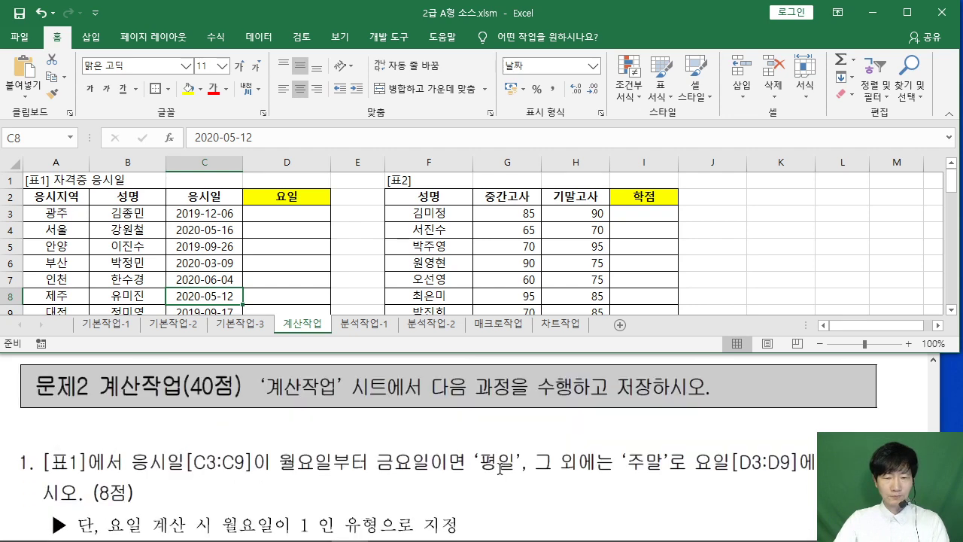
left_click(479, 441)
left_click_drag(422, 309, 423, 274)
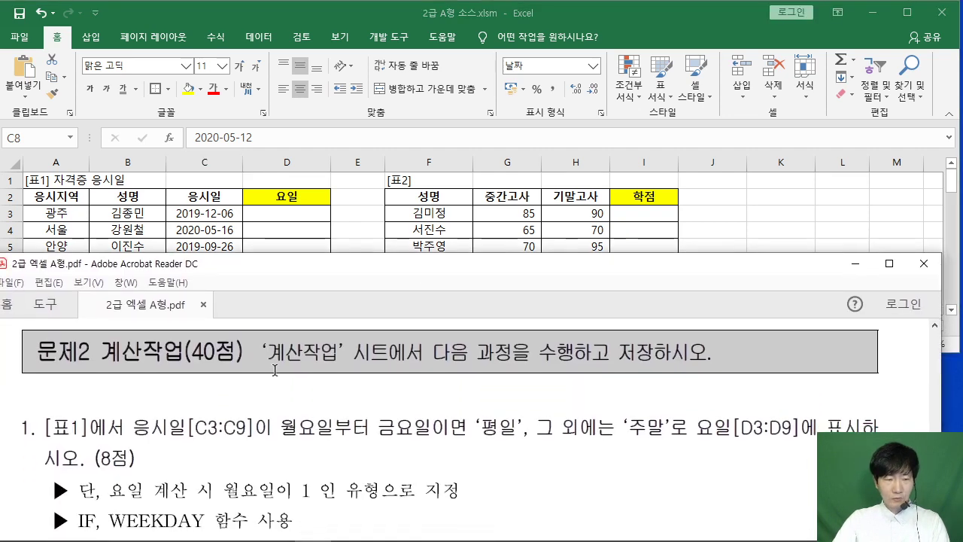
left_click(719, 223)
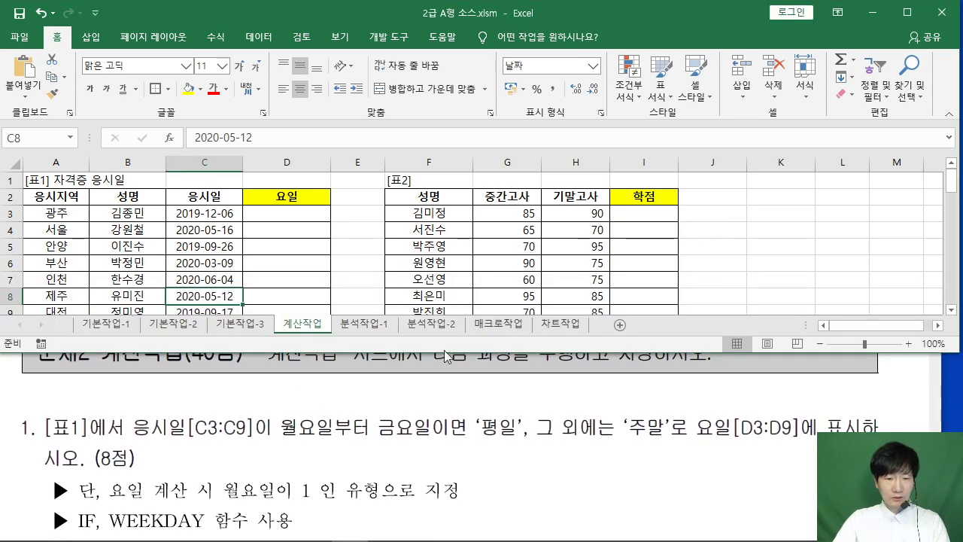
double_click(67, 37)
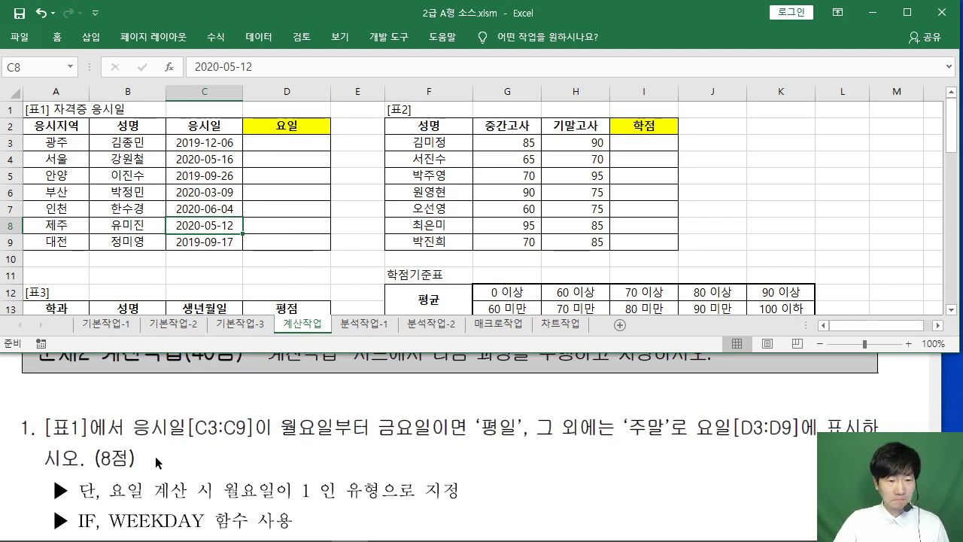
Step: Open the function wizard for cell D3, the first 요일 cell of 표1, keeping the table's data in view
left_click(278, 144)
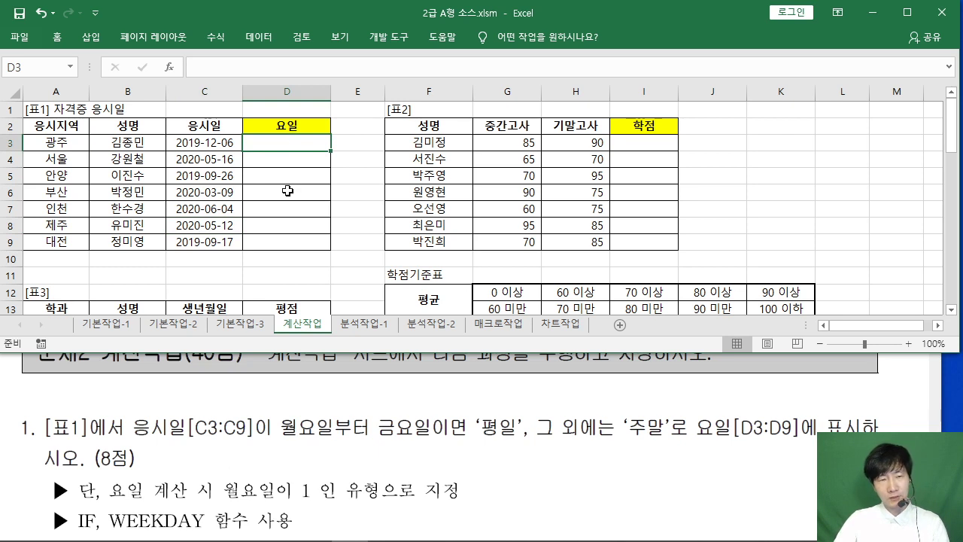
mouse_move(157, 50)
left_mouse_down()
mouse_move(166, 79)
mouse_move(185, 83)
mouse_move(214, 71)
mouse_move(280, 70)
left_mouse_up()
mouse_move(377, 83)
left_mouse_down()
mouse_move(410, 61)
mouse_move(417, 89)
mouse_move(563, 72)
mouse_move(607, 88)
left_mouse_up()
left_click_drag(453, 105, 614, 99)
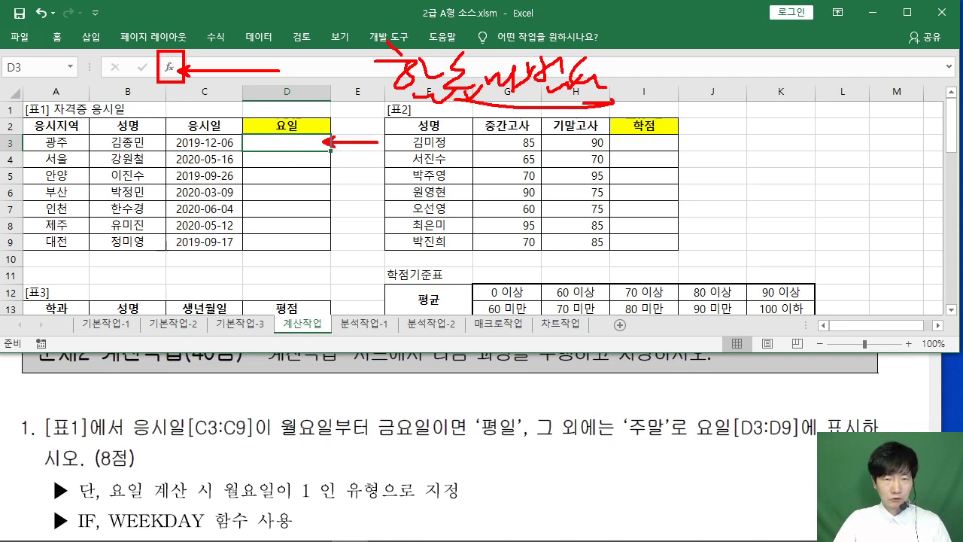
key("Escape")
left_click(169, 68)
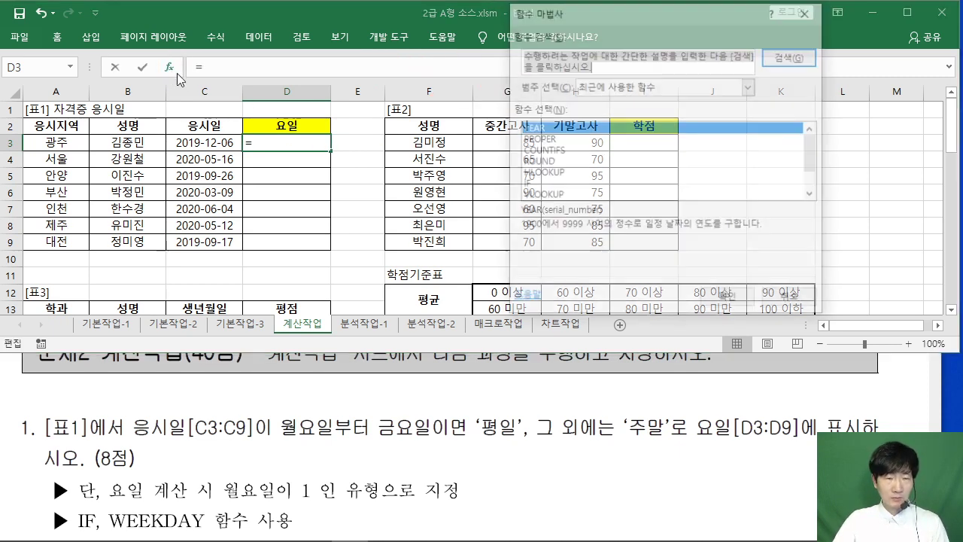
left_click_drag(558, 32, 478, 58)
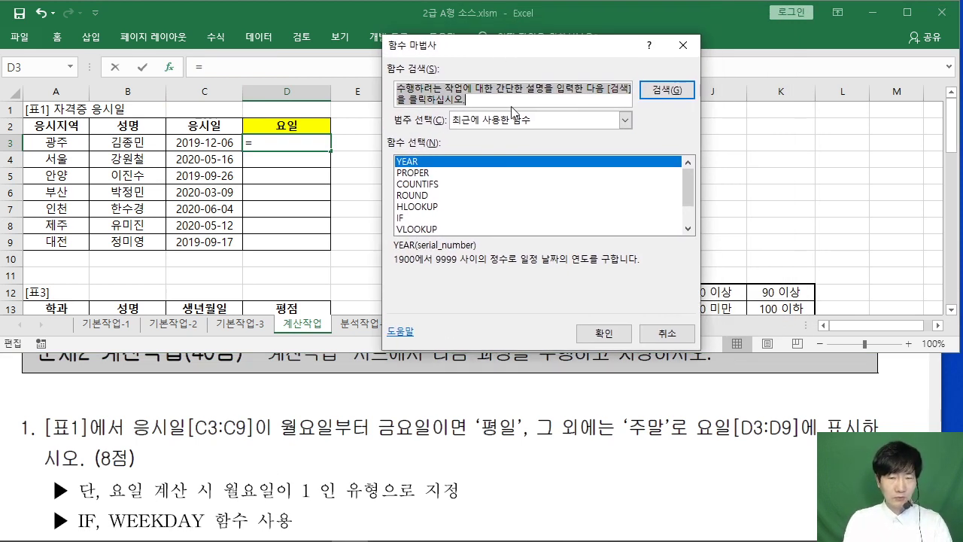
type("ㅑㄹ")
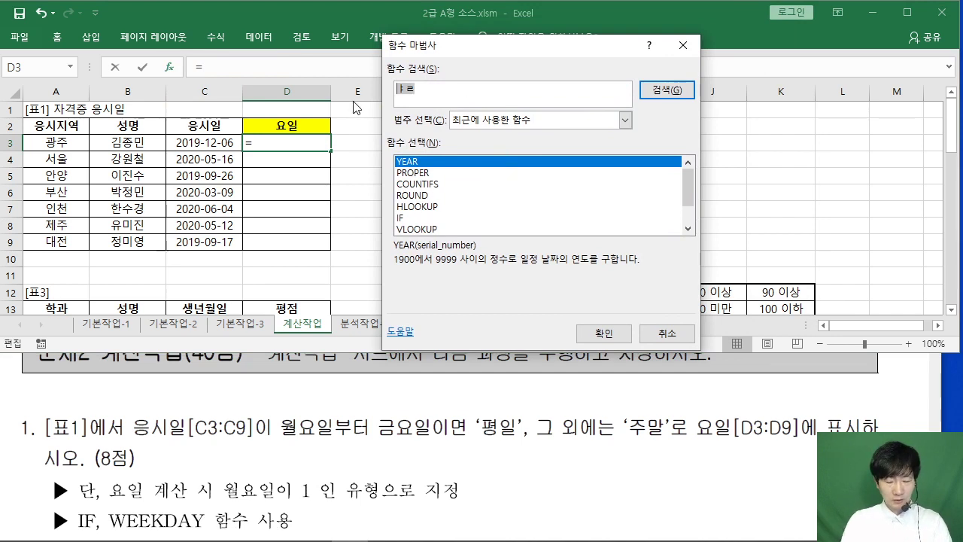
key("BackSpace")
key("BackSpace")
type("FI")
key("Return")
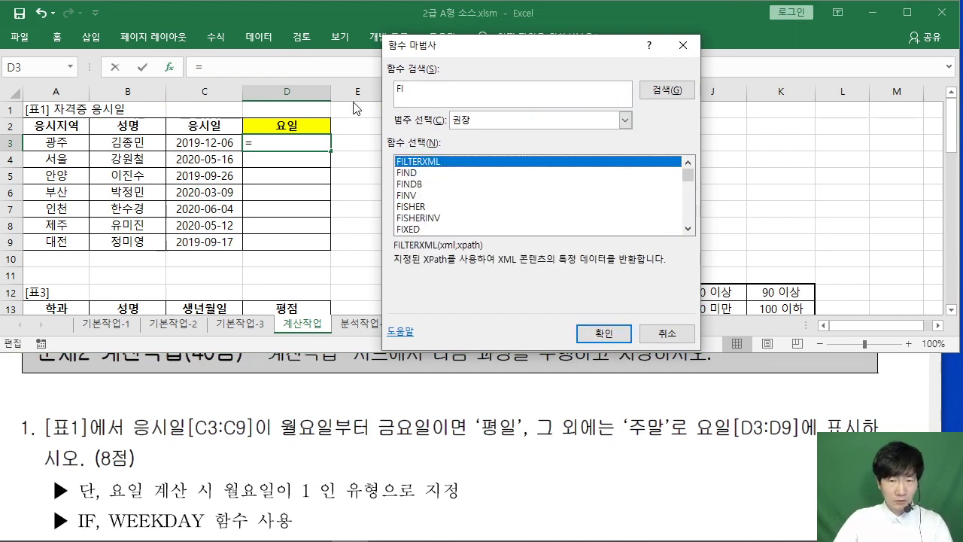
Step: Search the function wizard for the IF function
left_click(401, 89)
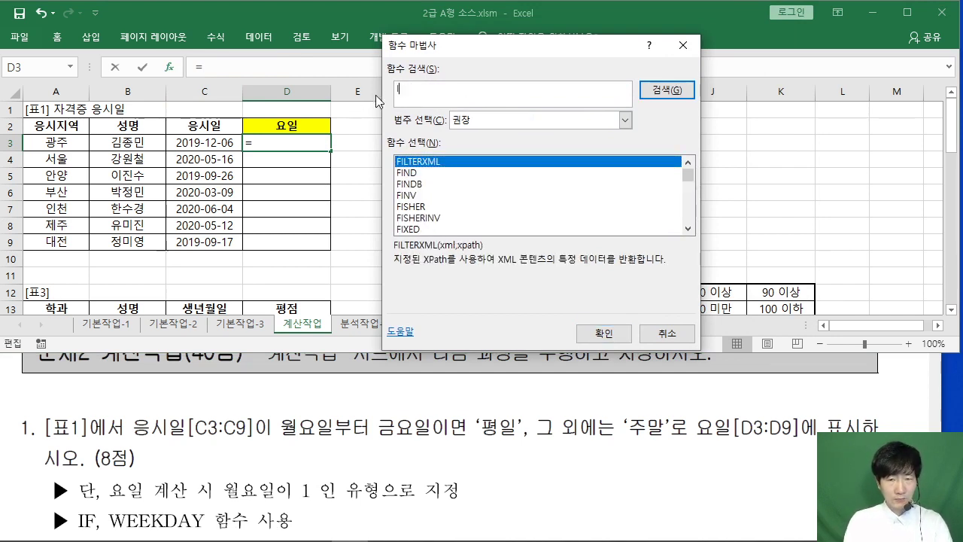
type("IF")
key("Return")
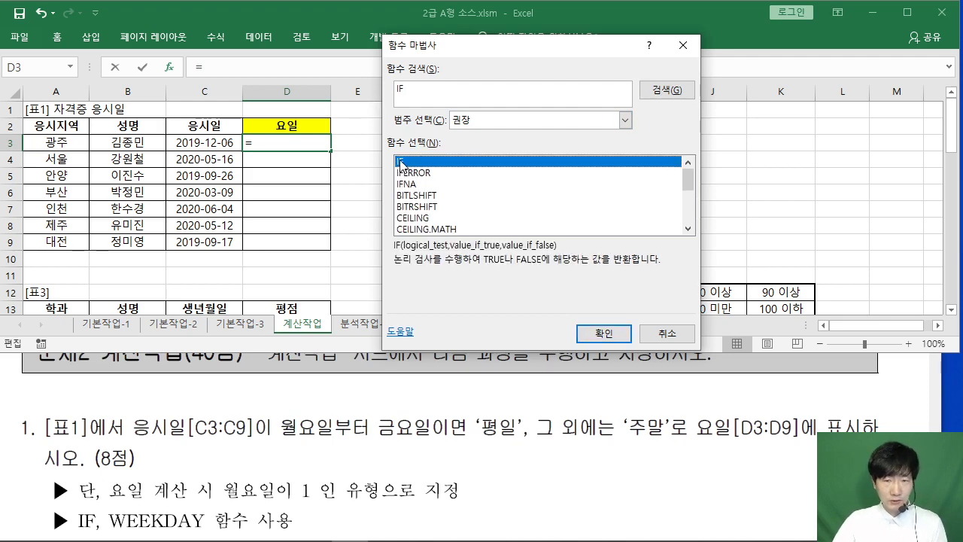
Step: Open the arguments dialog of the IF function for cell D3, keeping 표1 in view
left_click(594, 333)
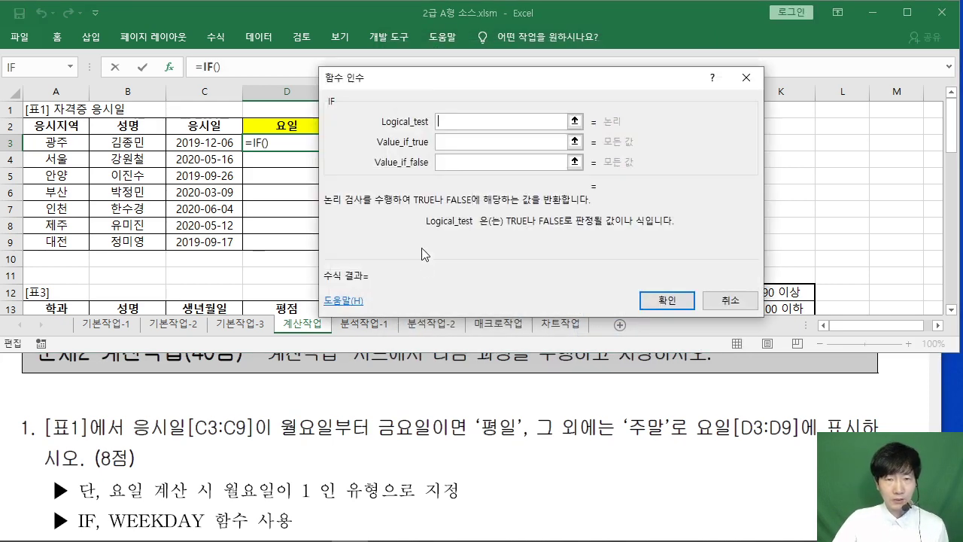
left_click_drag(438, 83, 495, 59)
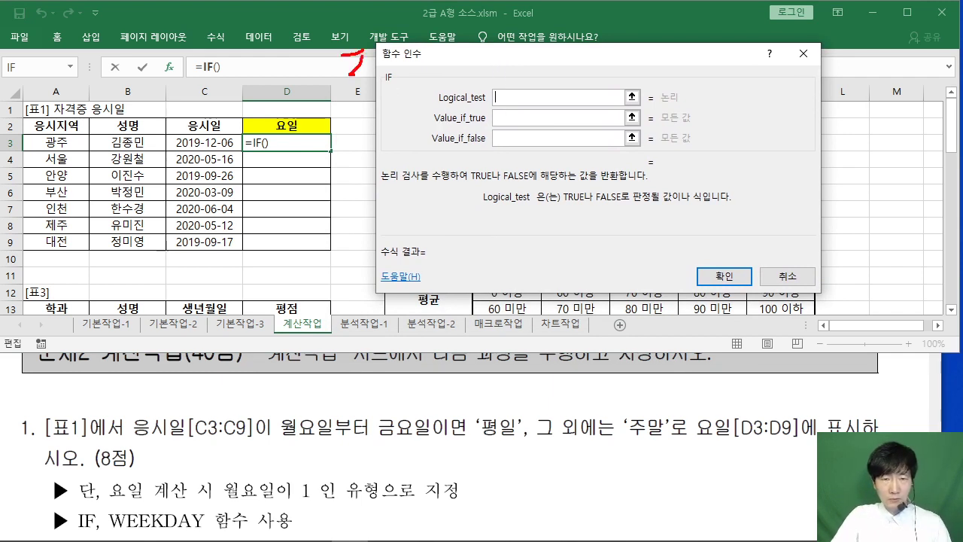
left_click_drag(423, 39, 442, 66)
mouse_move(437, 42)
left_mouse_down()
mouse_move(473, 52)
mouse_move(462, 62)
left_mouse_up()
left_click_drag(462, 70, 520, 60)
mouse_move(526, 42)
left_mouse_down()
mouse_move(521, 72)
mouse_move(547, 69)
left_mouse_up()
mouse_move(542, 50)
left_mouse_down()
mouse_move(563, 43)
mouse_move(557, 60)
left_mouse_up()
left_click_drag(562, 55, 569, 58)
left_click_drag(561, 65, 571, 73)
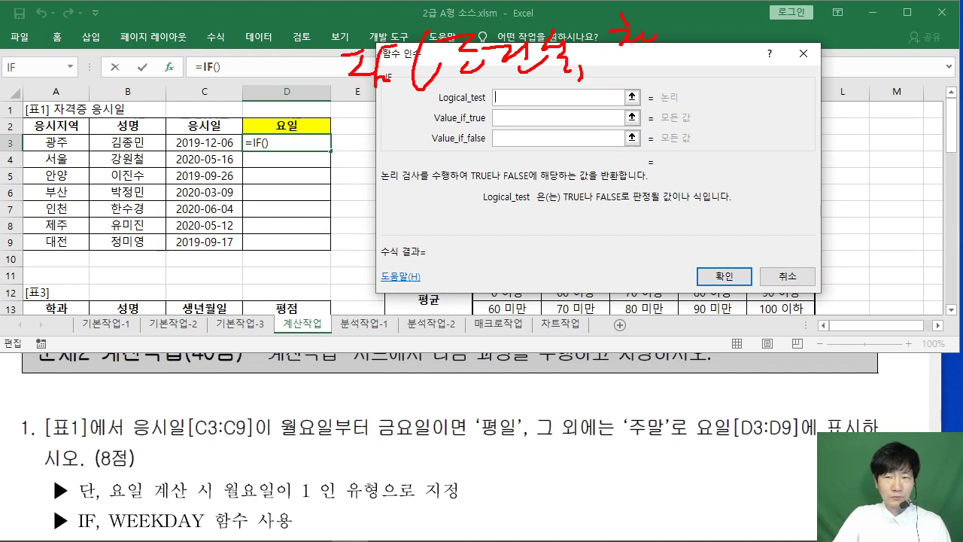
left_click_drag(728, 36, 750, 47)
left_click_drag(755, 27, 754, 47)
left_click_drag(739, 46, 767, 54)
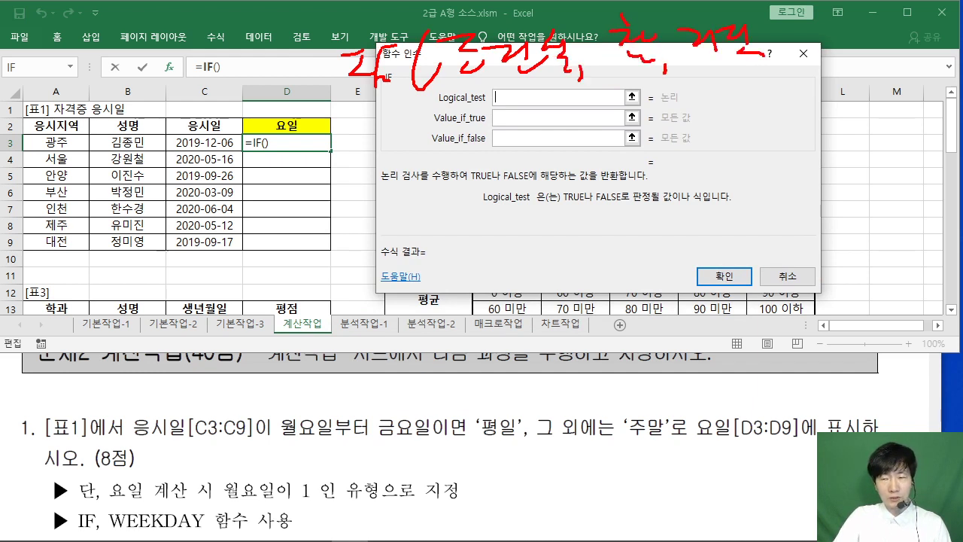
left_click_drag(777, 23, 756, 66)
left_click_drag(440, 87, 561, 78)
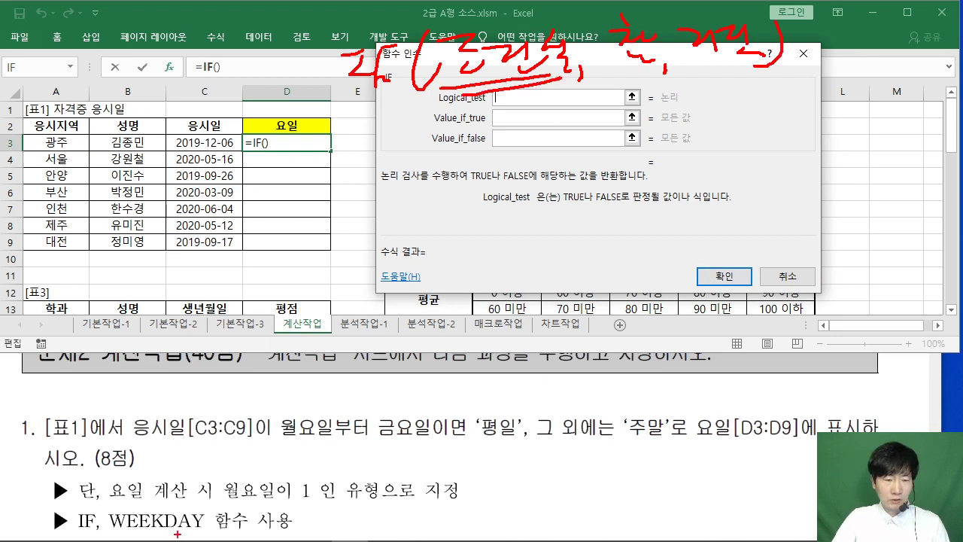
left_click_drag(98, 536, 202, 536)
left_click_drag(113, 541, 212, 540)
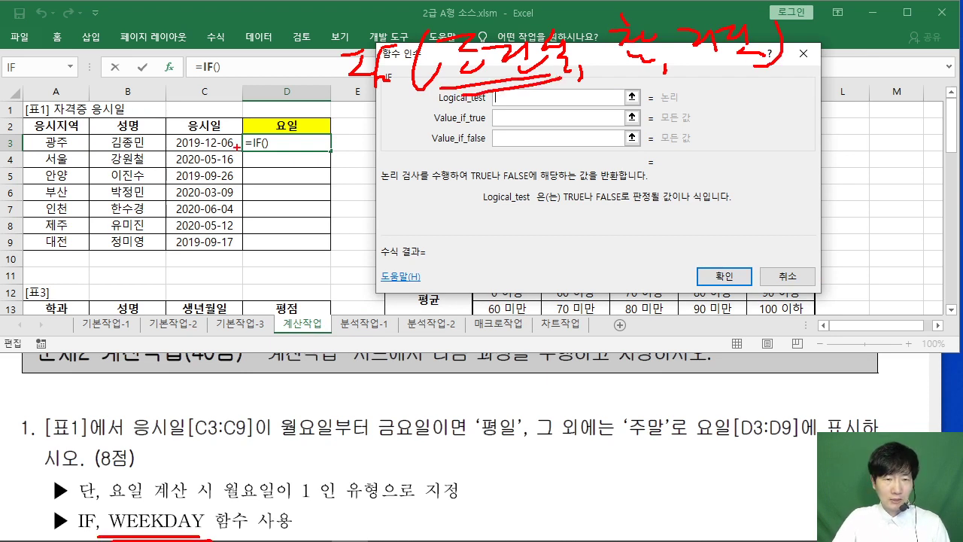
left_click_drag(237, 147, 239, 139)
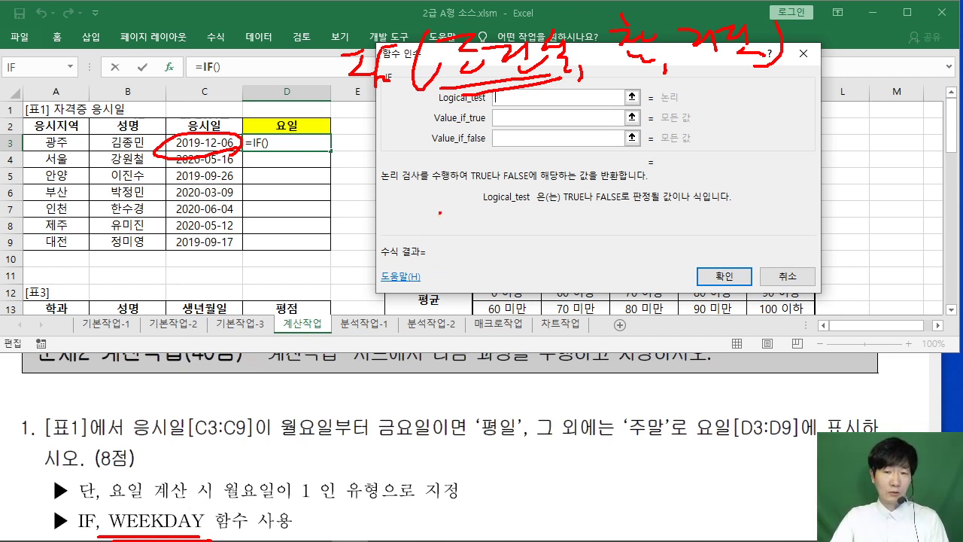
left_click_drag(440, 213, 455, 251)
left_click_drag(480, 198, 442, 251)
left_click_drag(433, 210, 501, 258)
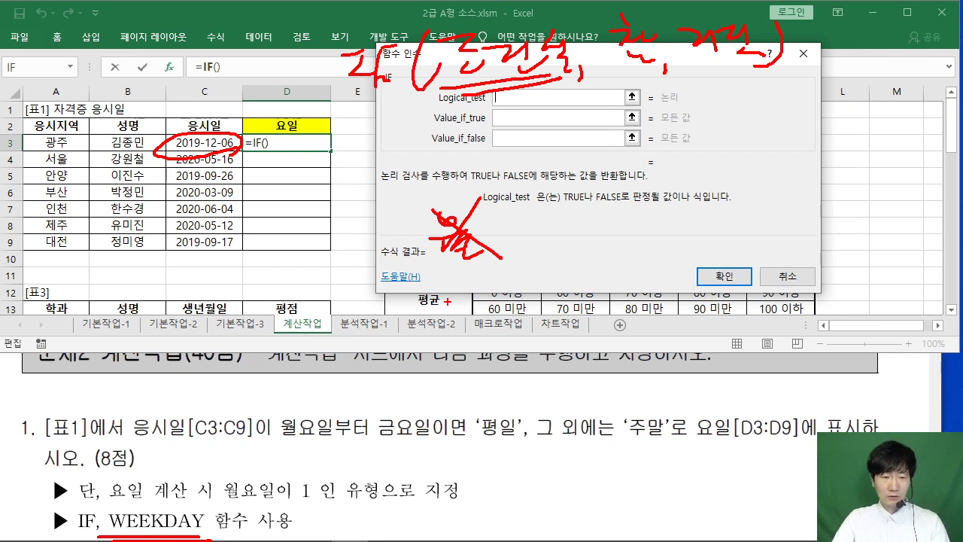
key("Escape")
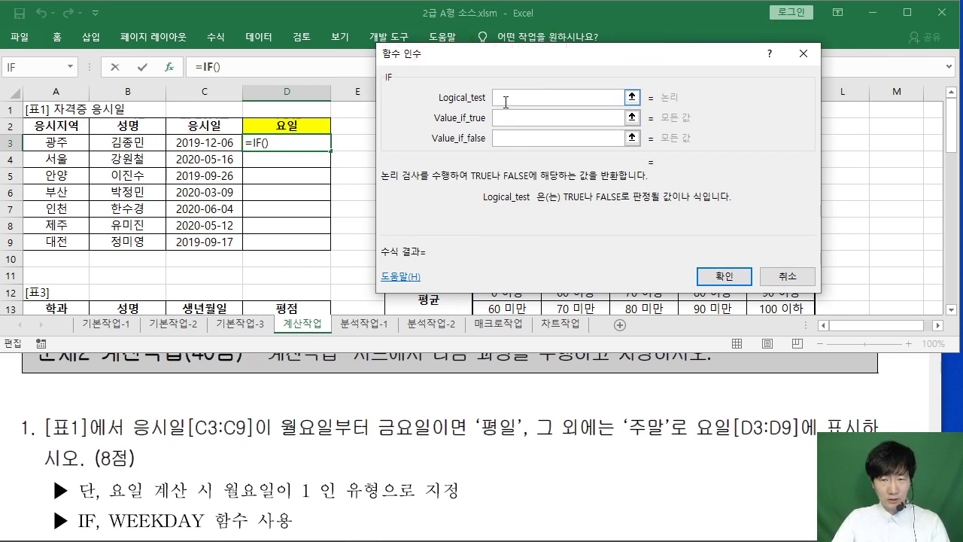
Step: Enter WEEKDAY( as the start of the IF function's Logical_test
type("WEEKDAY")
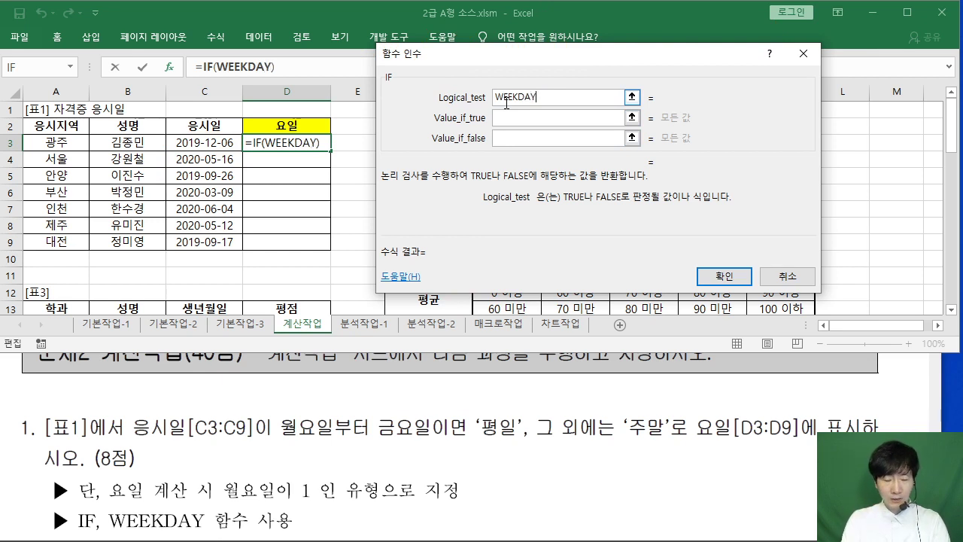
type("(")
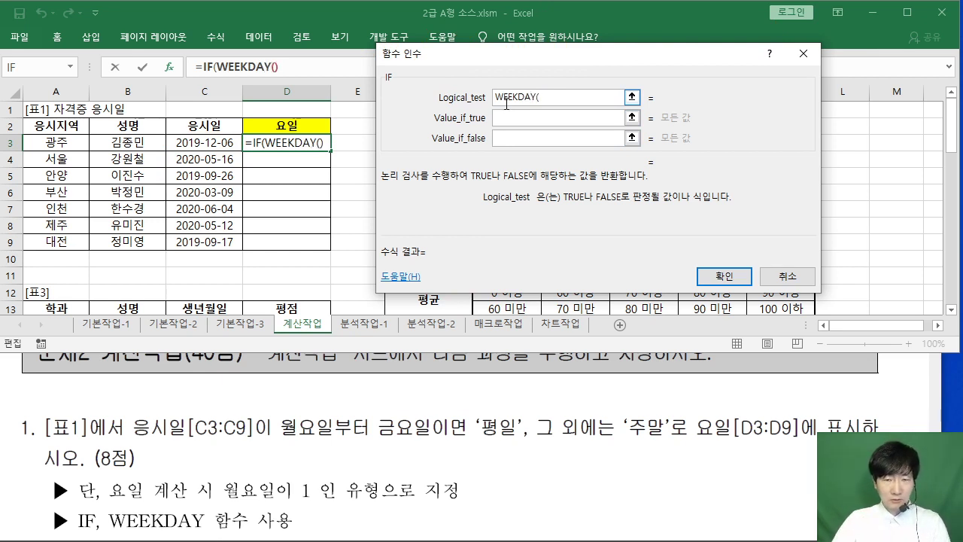
left_click(542, 117)
mouse_move(182, 77)
left_mouse_down()
mouse_move(302, 78)
mouse_move(304, 150)
left_mouse_up()
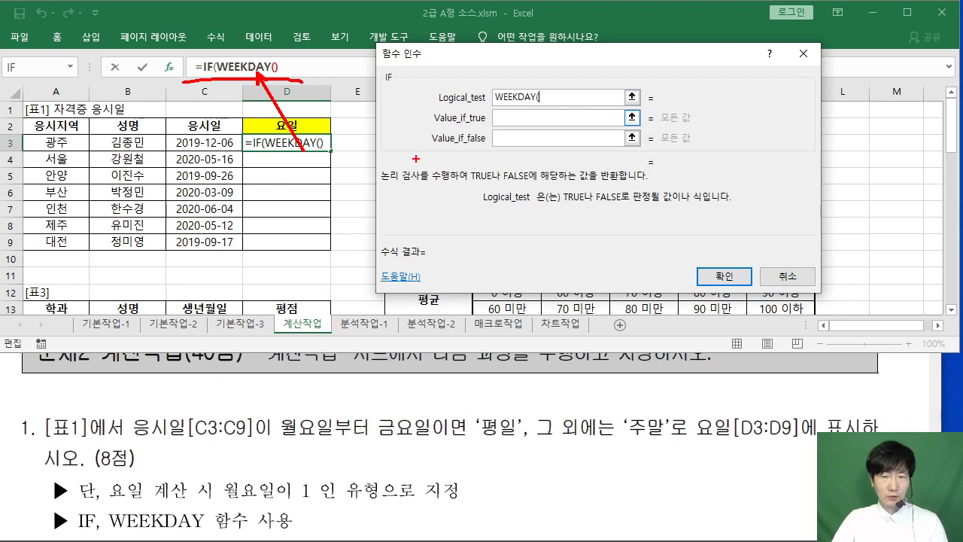
left_click_drag(452, 54, 435, 44)
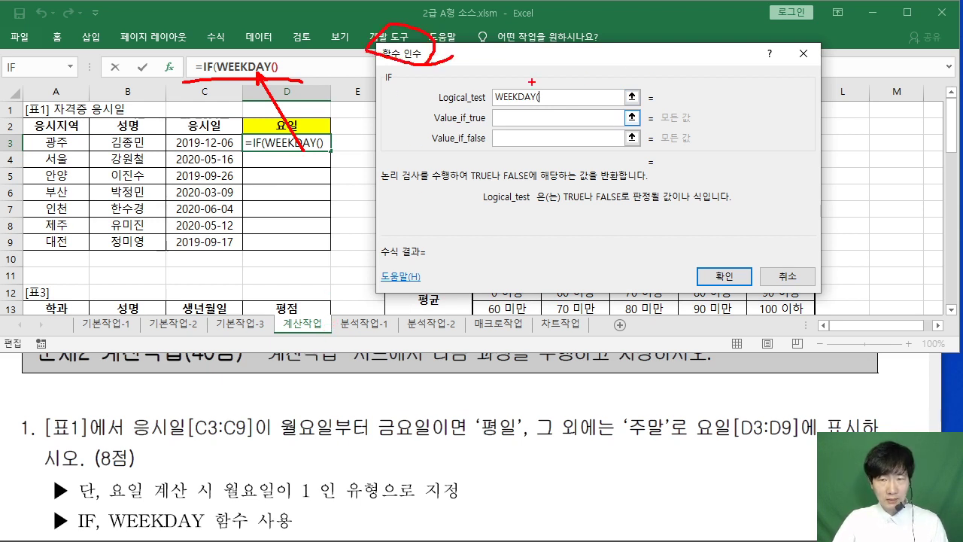
left_click_drag(543, 56, 608, 4)
key("Escape")
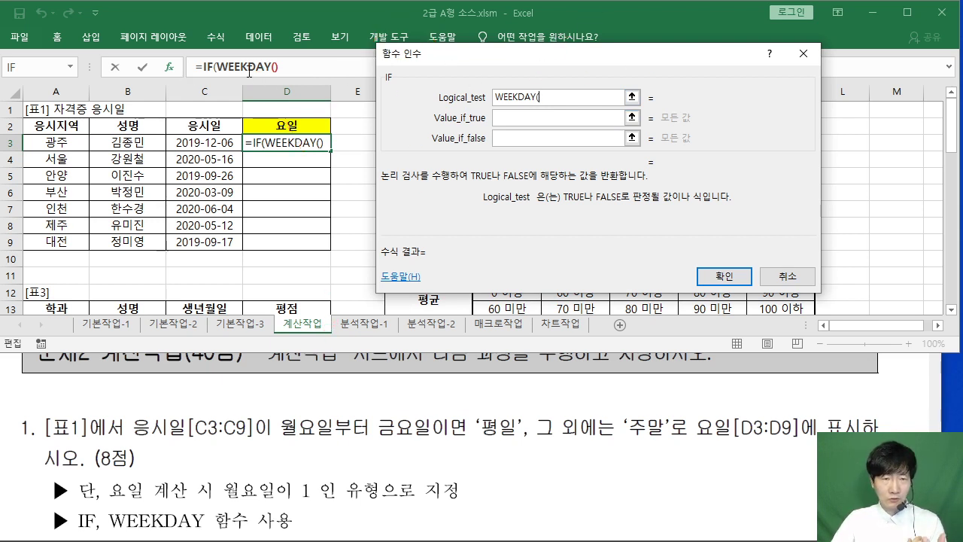
Step: Switch to the arguments of the nested WEEKDAY function and set its Serial_number to the date in C3
left_click(249, 70)
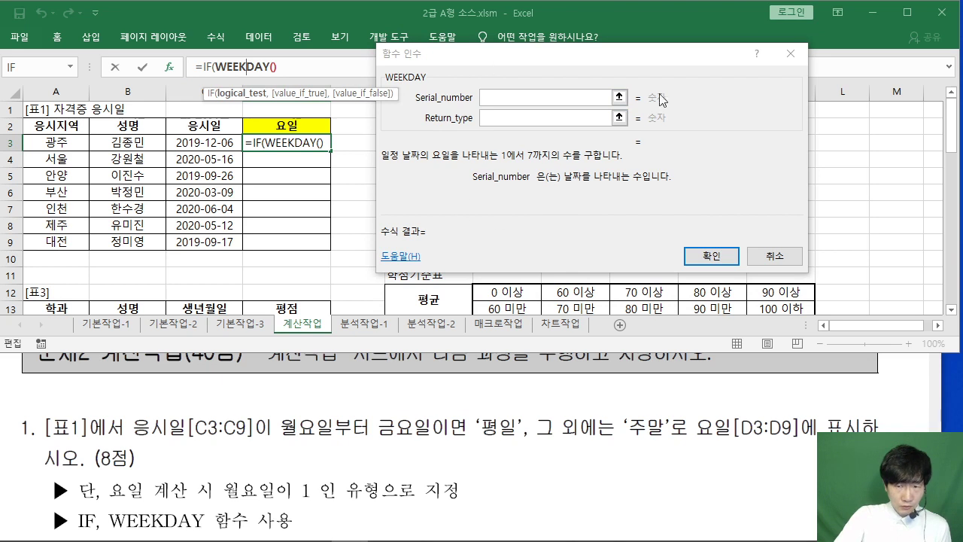
left_click(493, 99)
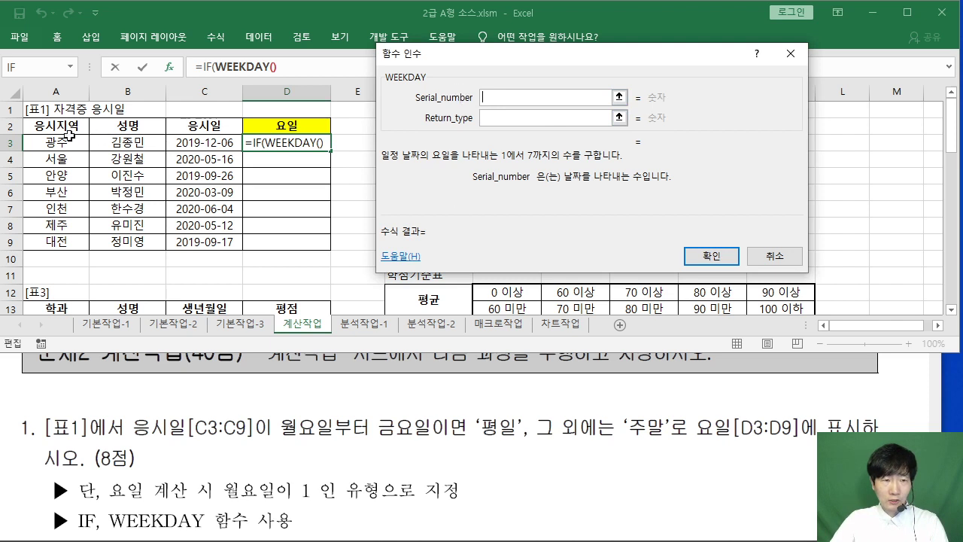
left_click(214, 143)
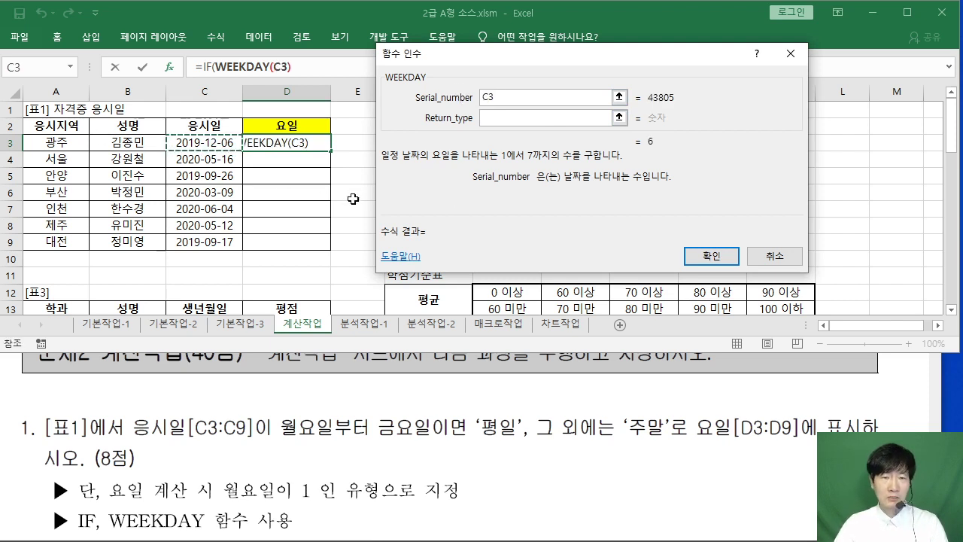
left_click(489, 120)
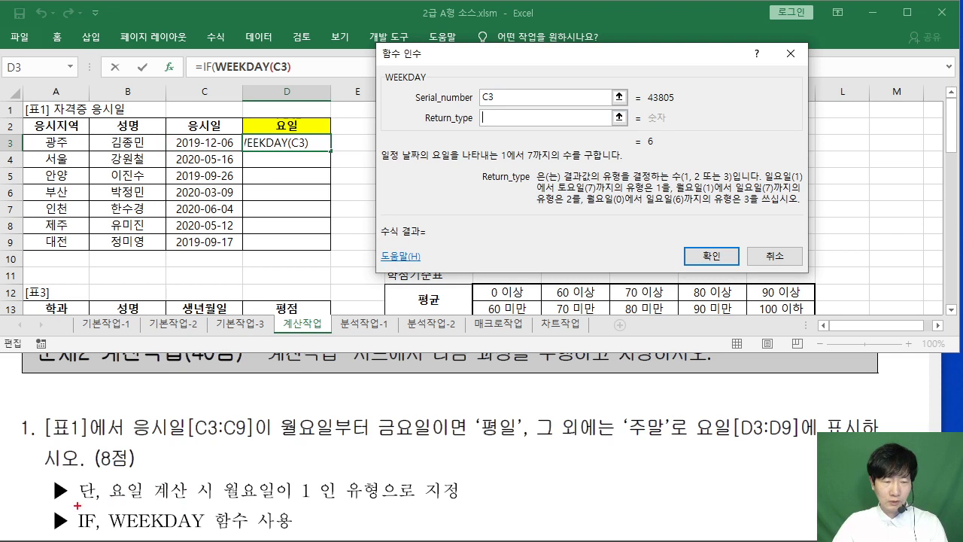
mouse_move(78, 505)
left_mouse_down()
mouse_move(492, 507)
mouse_move(464, 460)
mouse_move(214, 461)
mouse_move(215, 507)
left_mouse_up()
left_click_drag(475, 126, 441, 163)
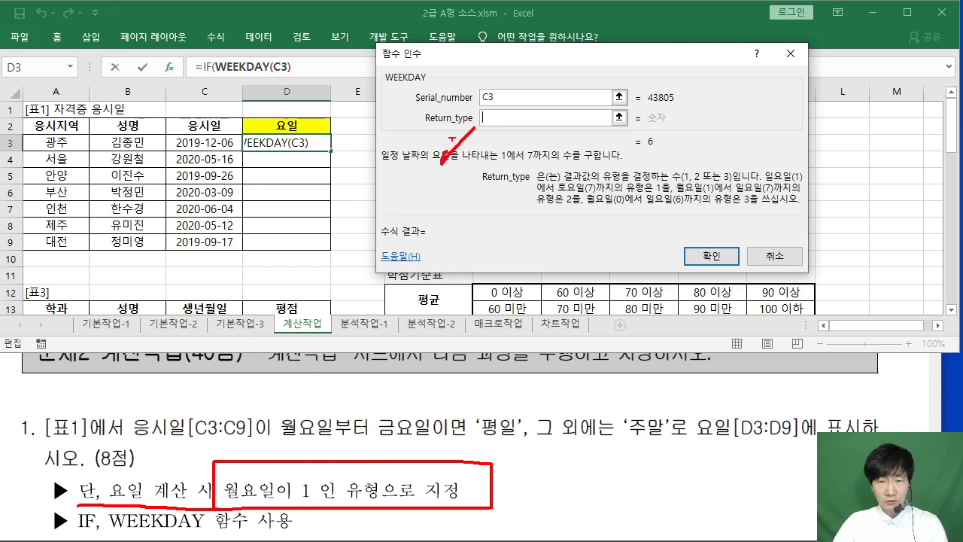
left_click_drag(538, 175, 536, 207)
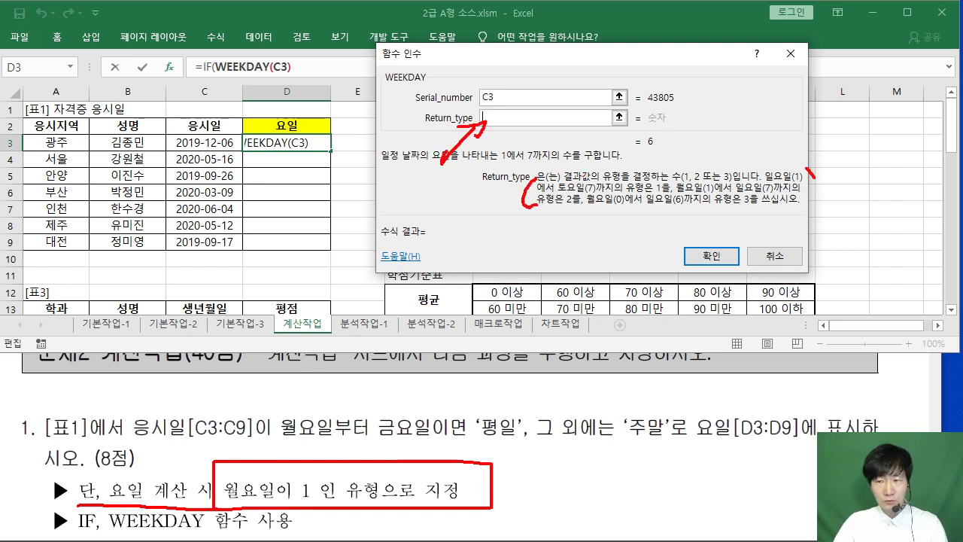
left_click_drag(815, 179, 808, 201)
left_click_drag(672, 193, 785, 195)
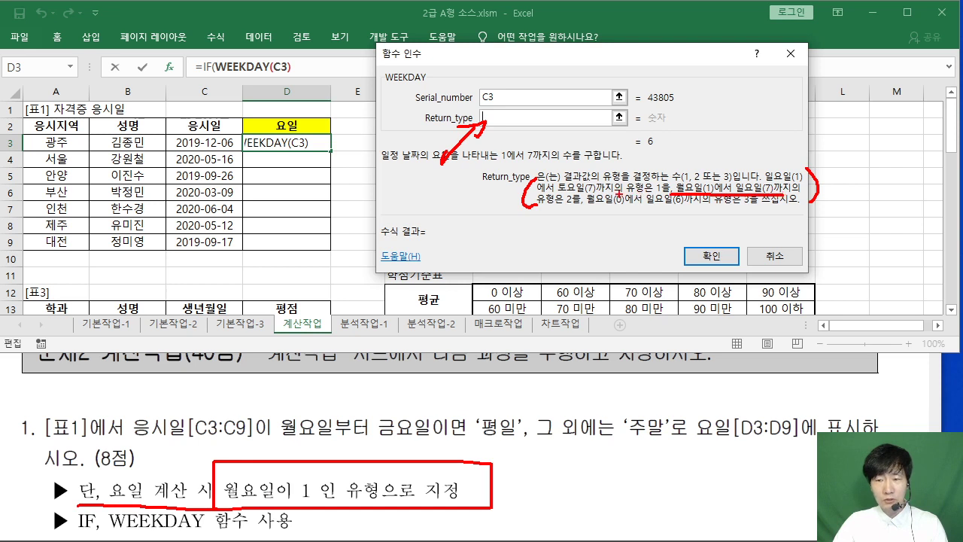
mouse_move(575, 214)
left_mouse_down()
mouse_move(560, 196)
mouse_move(569, 225)
left_mouse_up()
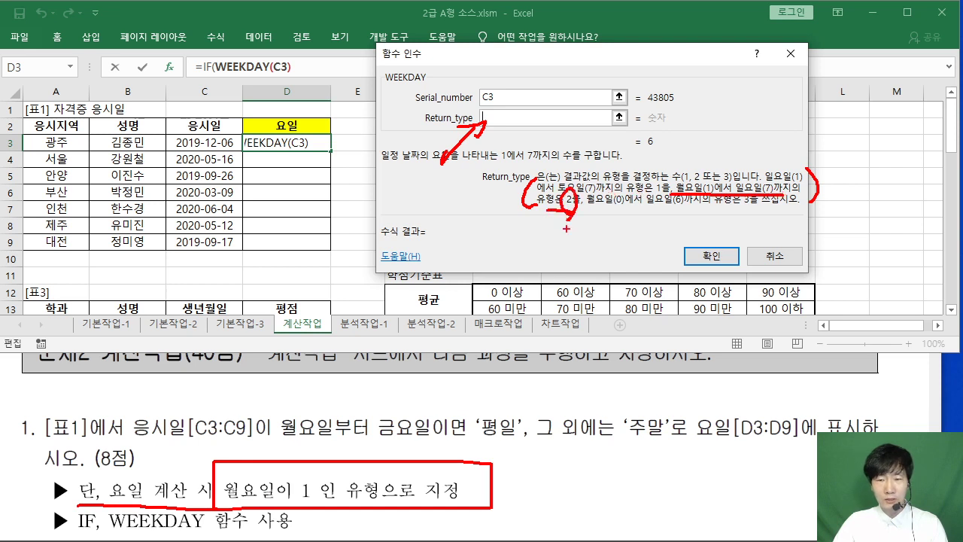
left_click_drag(514, 253, 548, 286)
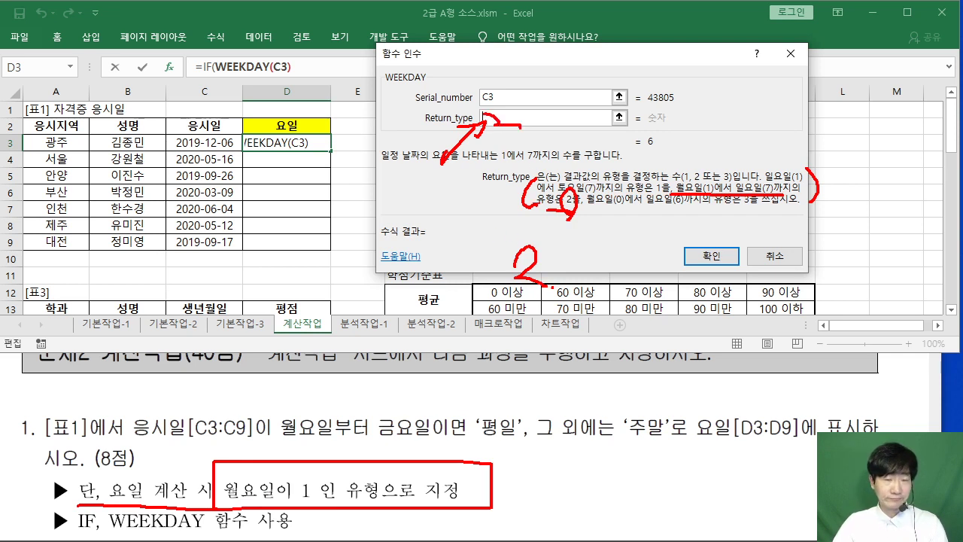
key("Escape")
Step: Set WEEKDAY's Return_type to 2 so that Monday counts as 1, keeping 표1 in view
type("2")
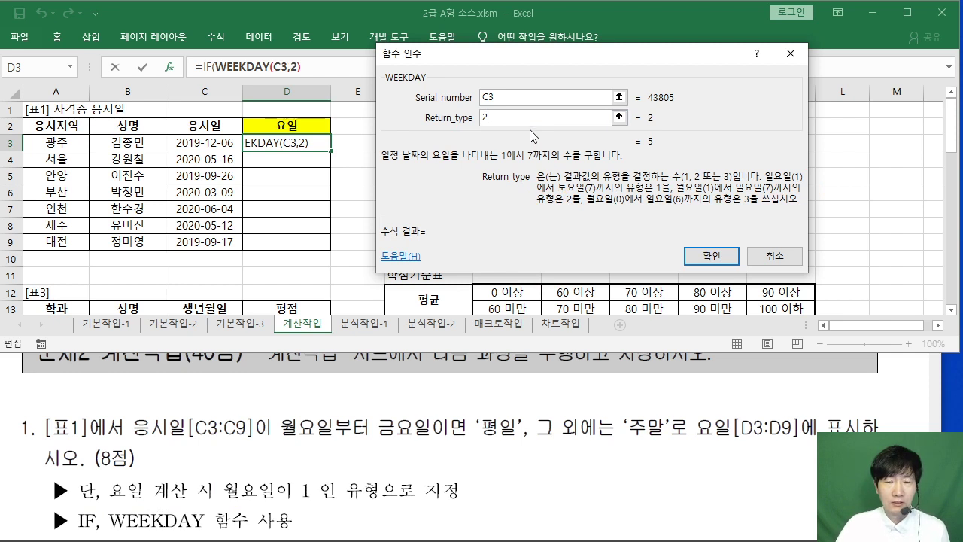
left_click_drag(541, 63, 425, 161)
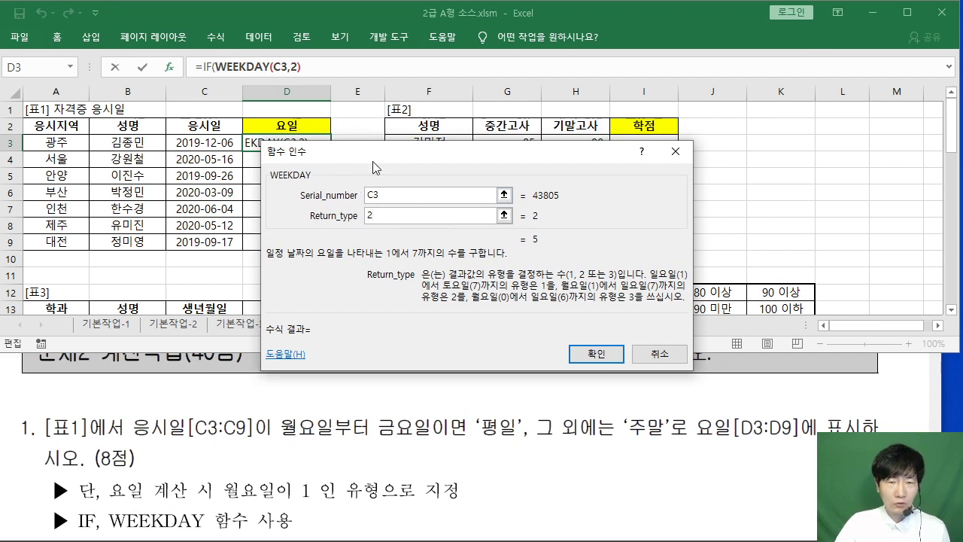
left_click_drag(373, 161, 485, 61)
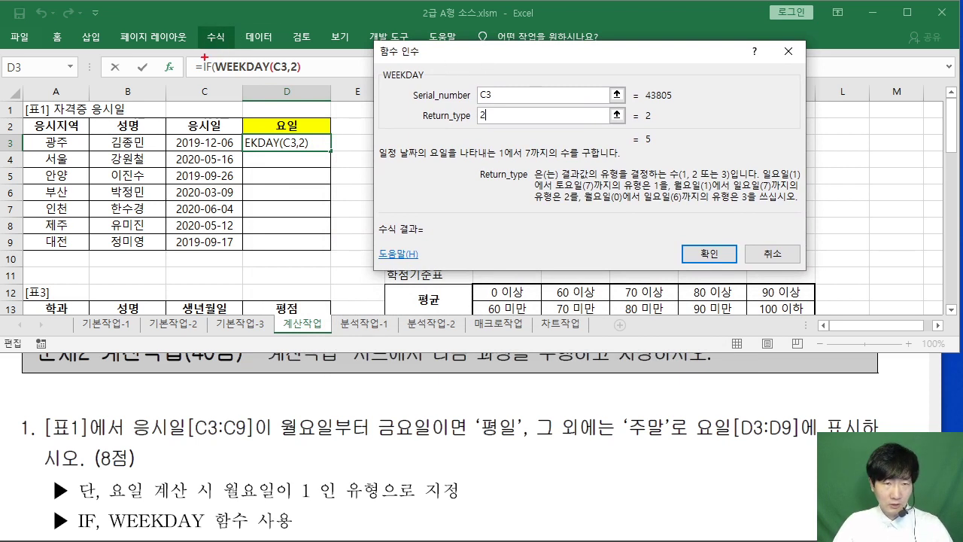
Step: Return from WEEKDAY to the IF function's arguments, with the cursor at the end of Logical_test
left_click_drag(204, 57, 235, 0)
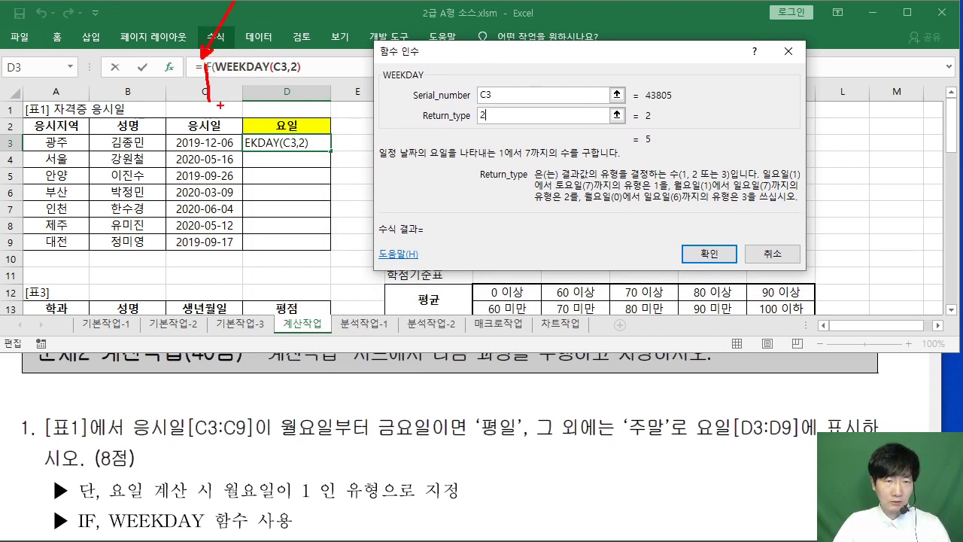
key("Escape")
left_click(207, 66)
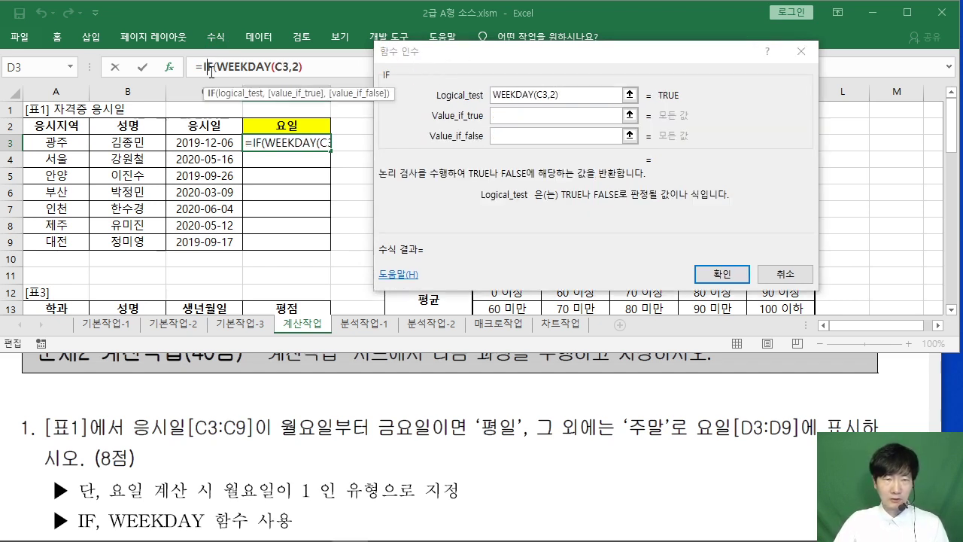
left_click(238, 67)
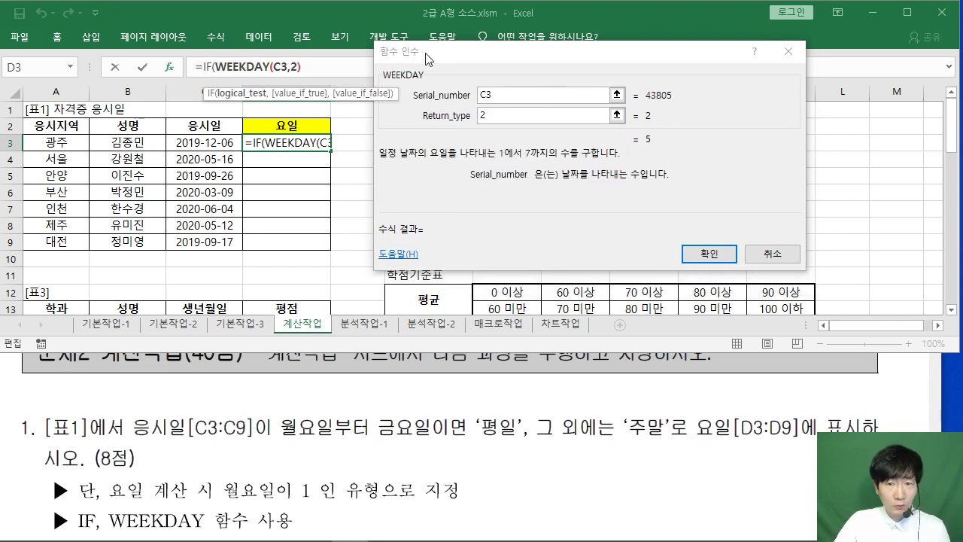
left_click(208, 67)
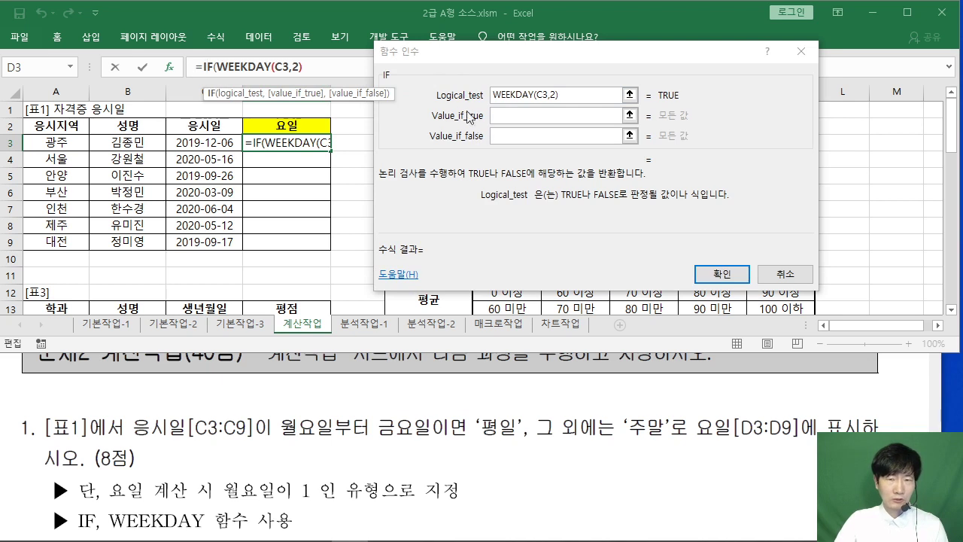
left_click(505, 117)
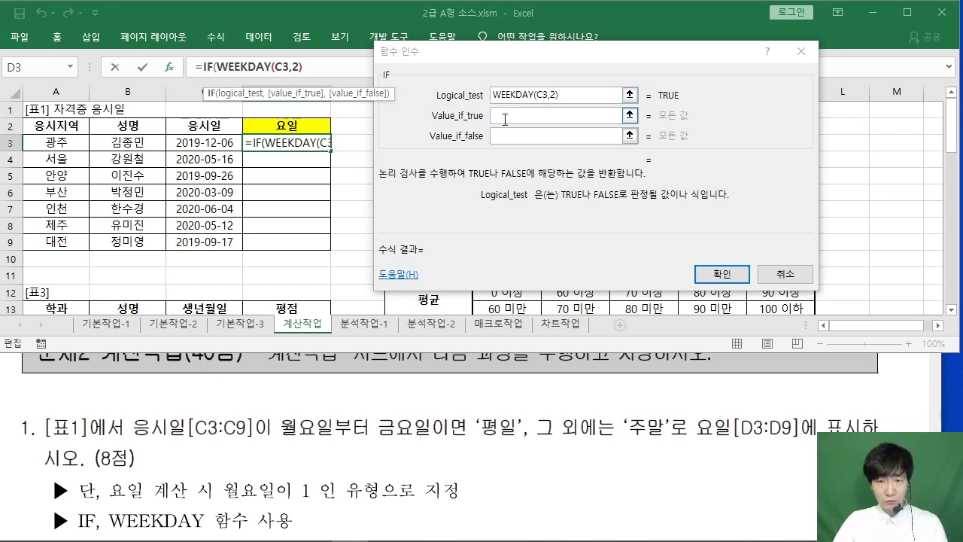
left_click(505, 119)
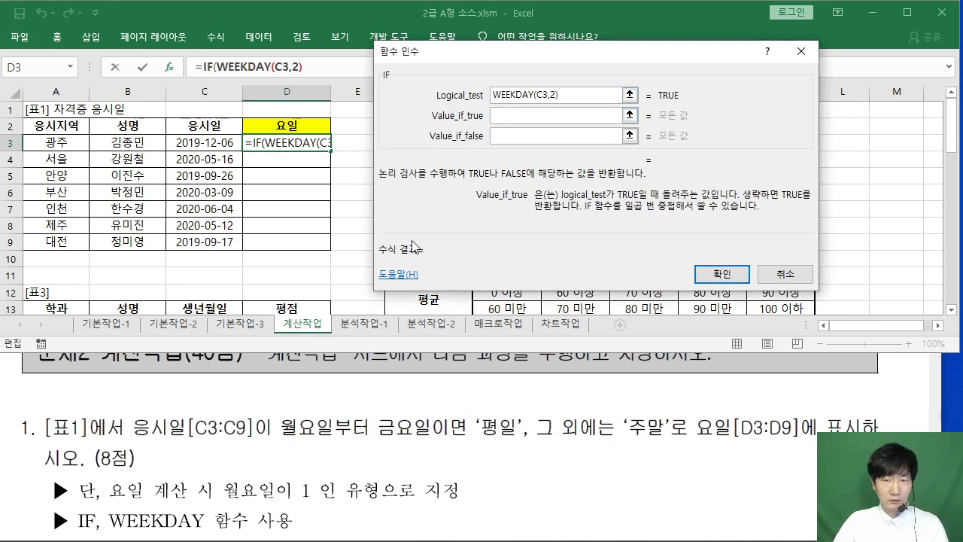
left_click(575, 95)
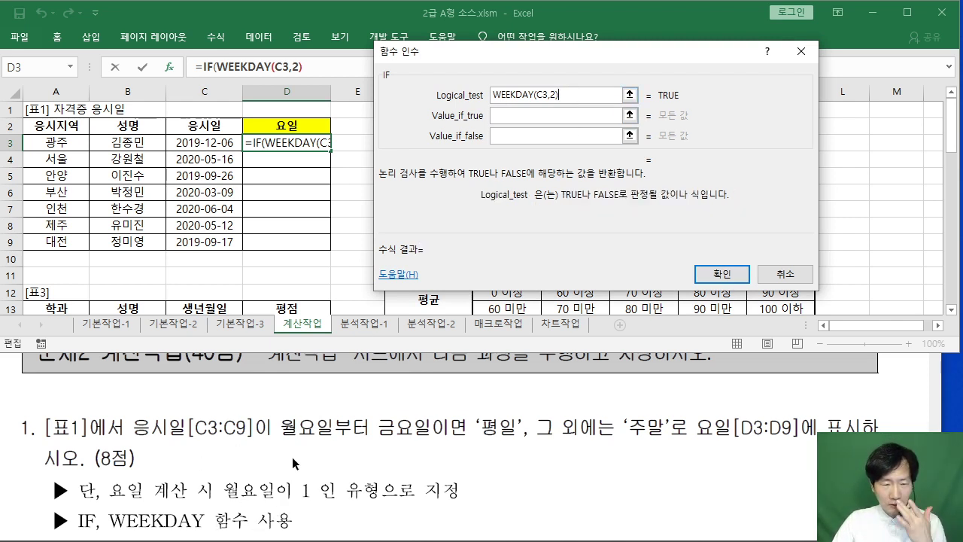
Step: Mark the condition 월요일부터 금요일이면 in question 1 of the exam PDF and compare it with the date in C3
mouse_move(286, 428)
left_mouse_down()
mouse_move(519, 435)
mouse_move(281, 428)
left_mouse_up()
left_click(481, 435)
left_click(463, 435)
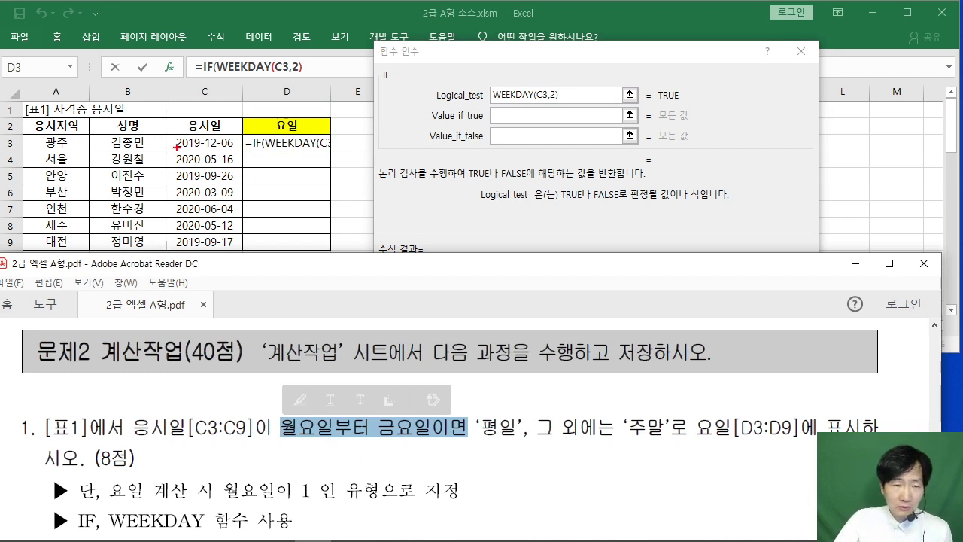
left_click_drag(176, 147, 241, 149)
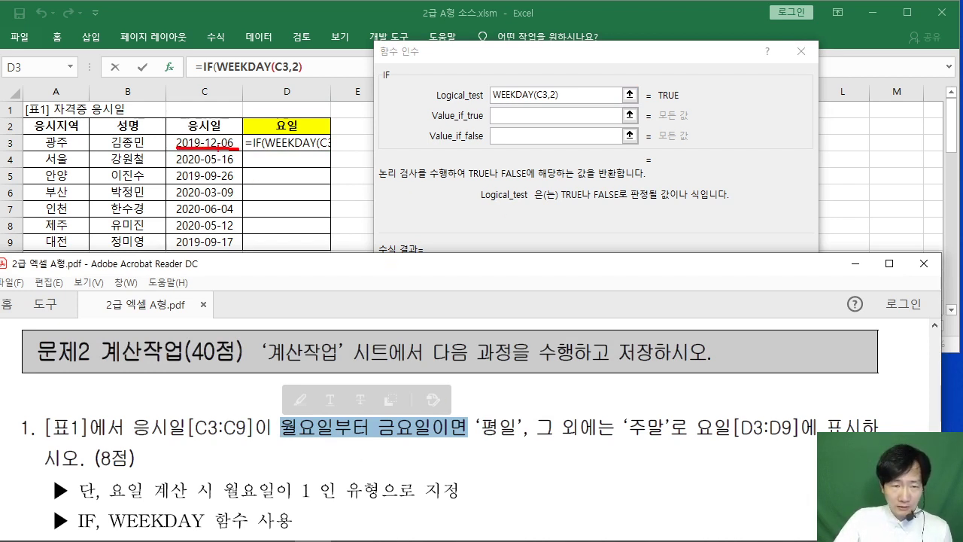
Step: Compare WEEKDAY(C3,2) in Logical_test with the 월요일부터 금요일이면 '평일' condition in question 1 of the exam PDF
left_click_drag(499, 103, 568, 106)
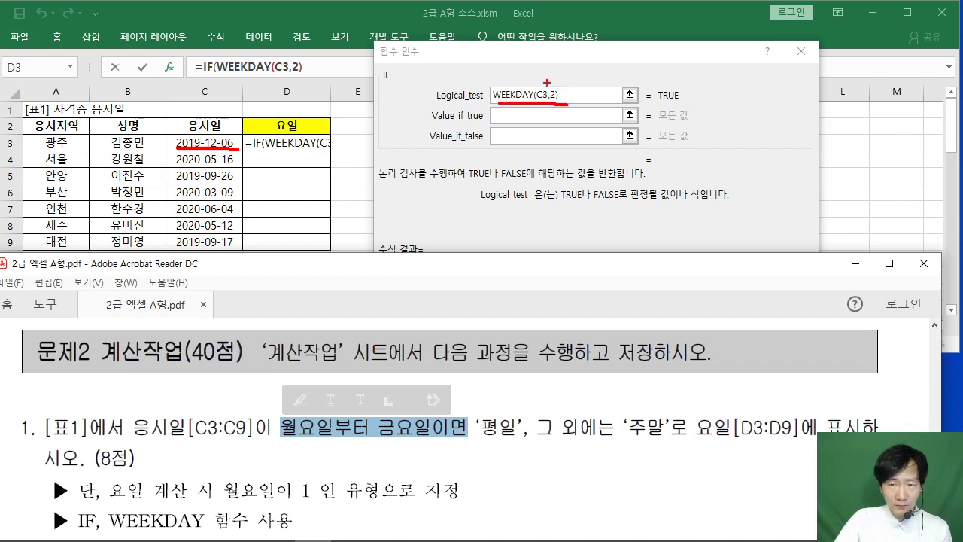
left_click_drag(527, 60, 528, 86)
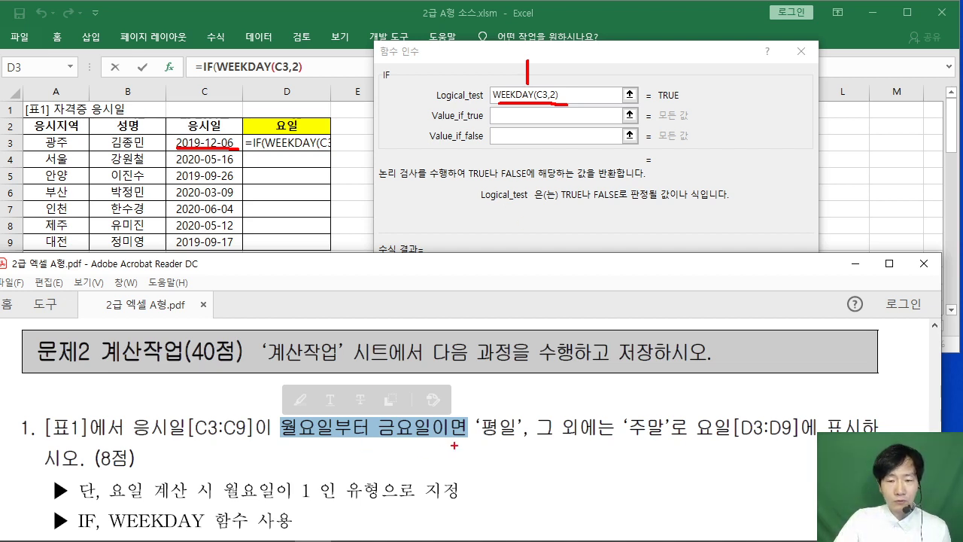
left_click_drag(454, 445, 542, 447)
left_click_drag(460, 456, 533, 456)
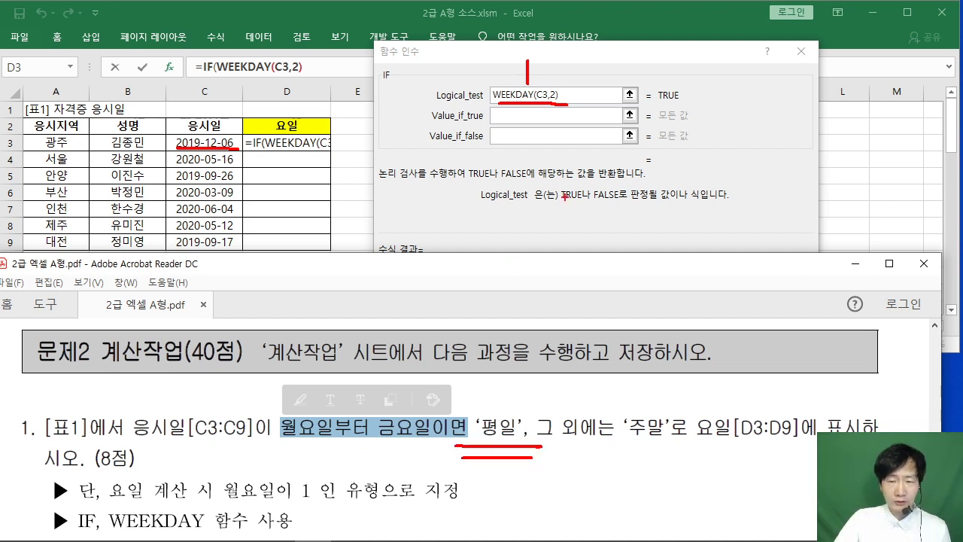
mouse_move(563, 99)
left_mouse_down()
mouse_move(588, 80)
mouse_move(615, 106)
left_mouse_up()
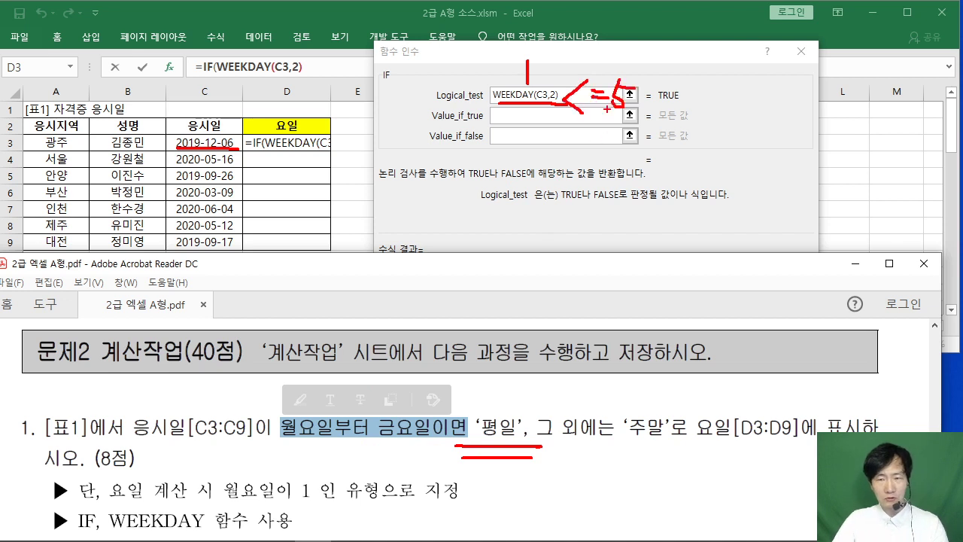
key("Escape")
Step: Complete IF's Logical_test as WEEKDAY(C3,2)<=5
left_click(576, 95)
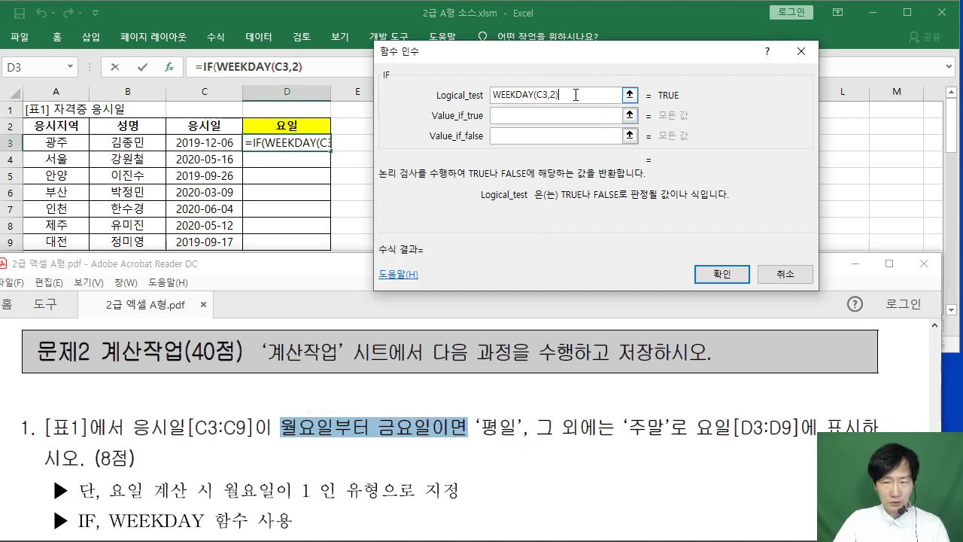
type("<=")
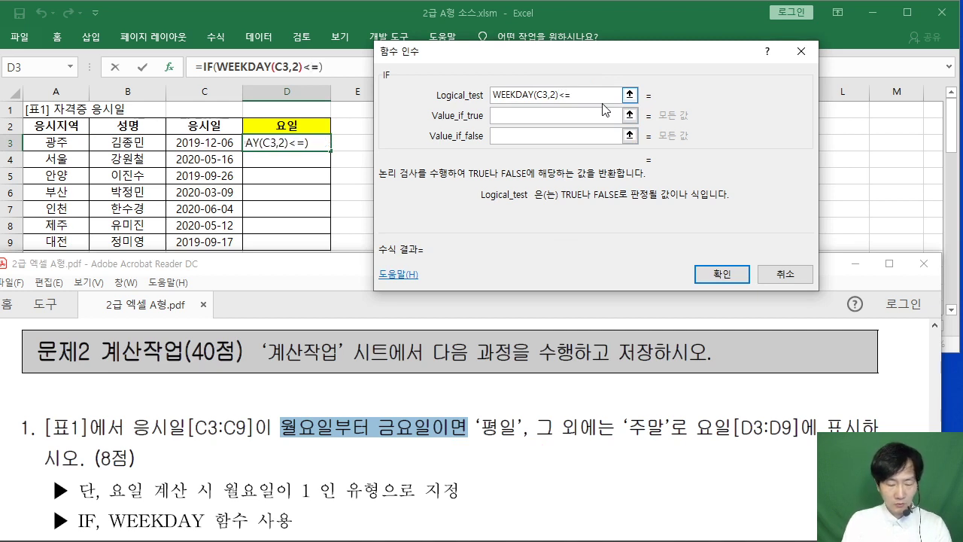
type("5")
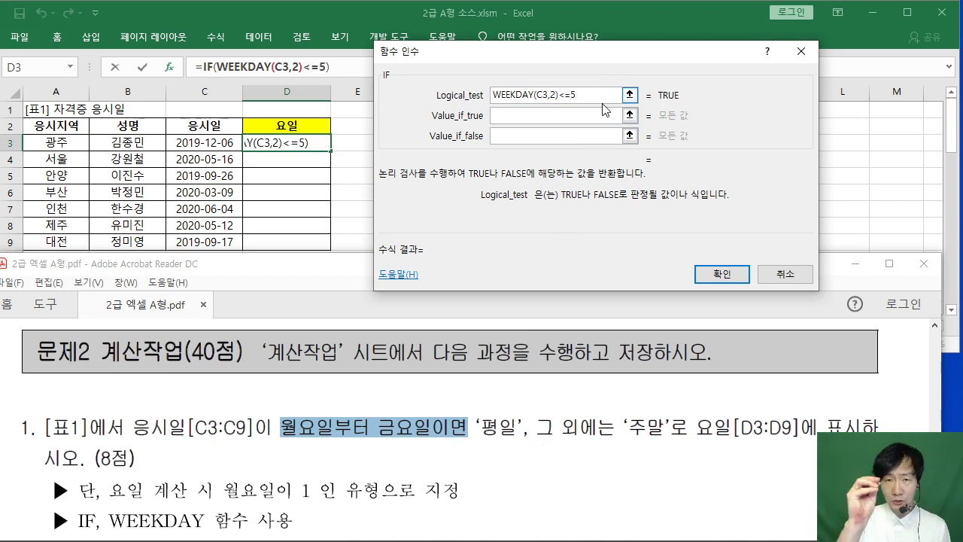
Step: Set IF's Value_if_true to 평일 and Value_if_false to 주말, and confirm the function for D3
key("Tab")
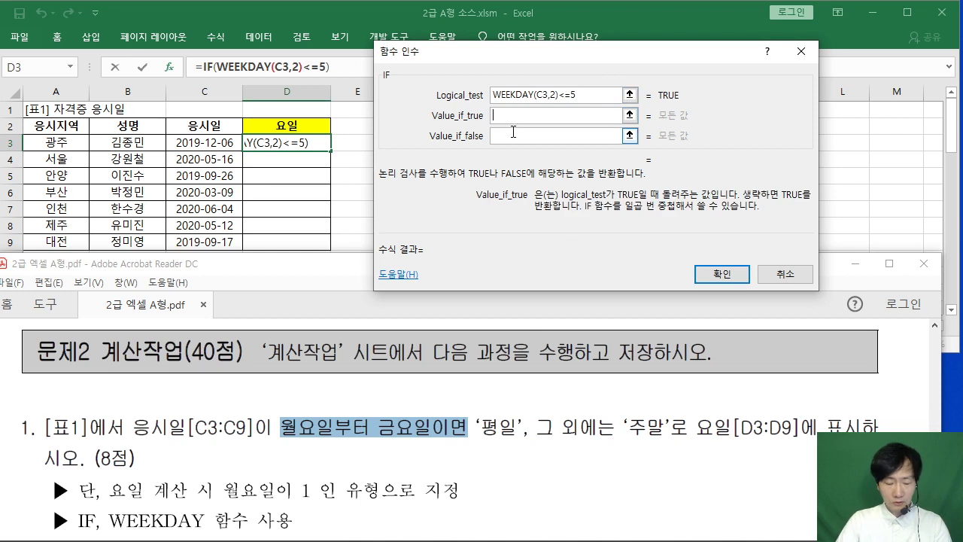
type("평일")
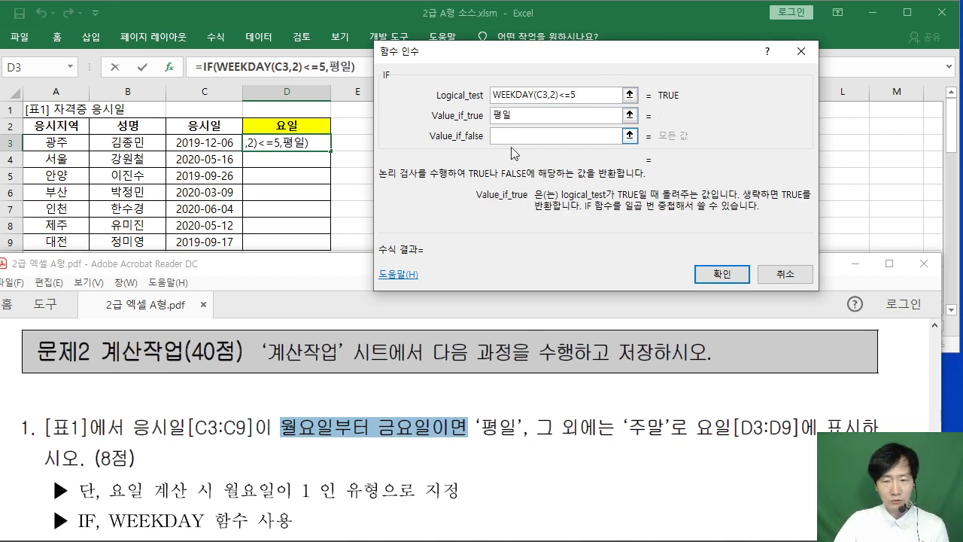
key("Tab")
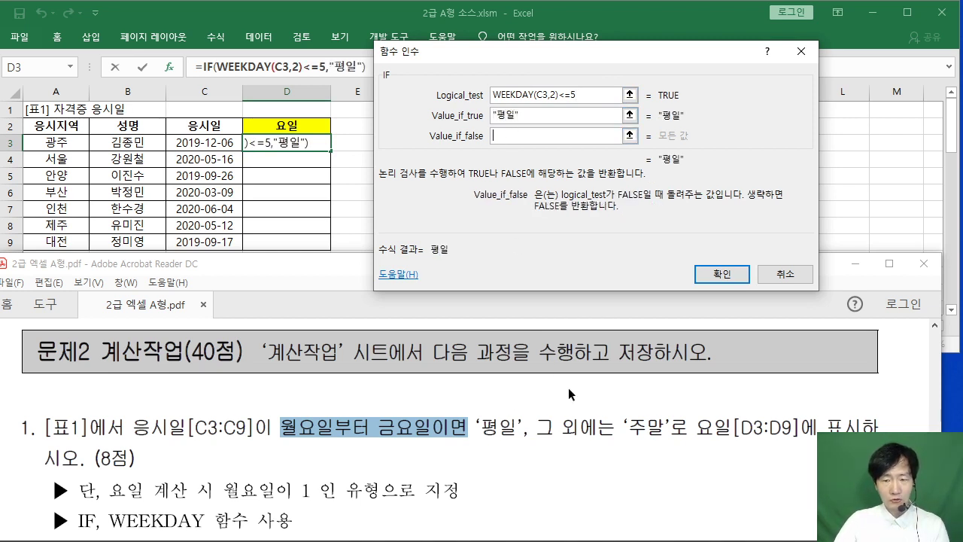
type("주말")
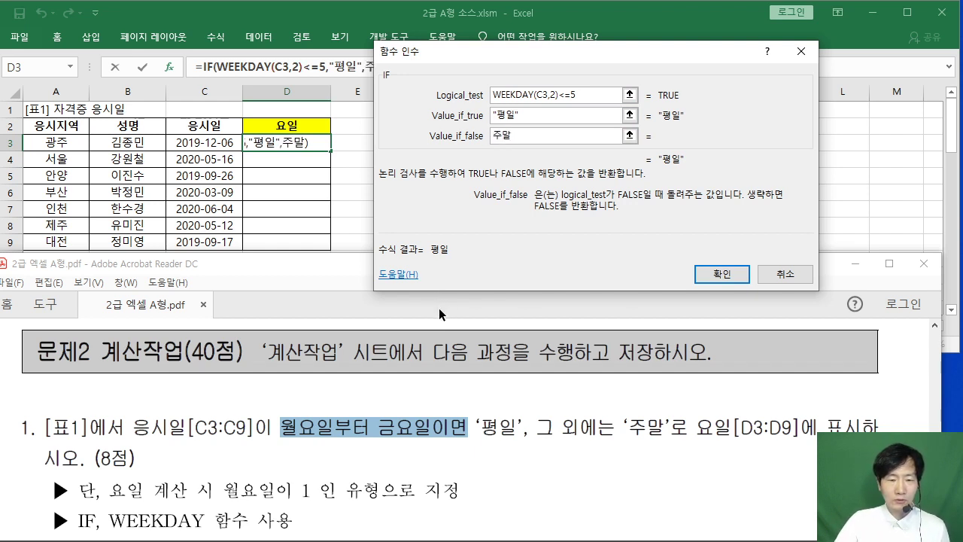
left_click_drag(418, 63, 413, 125)
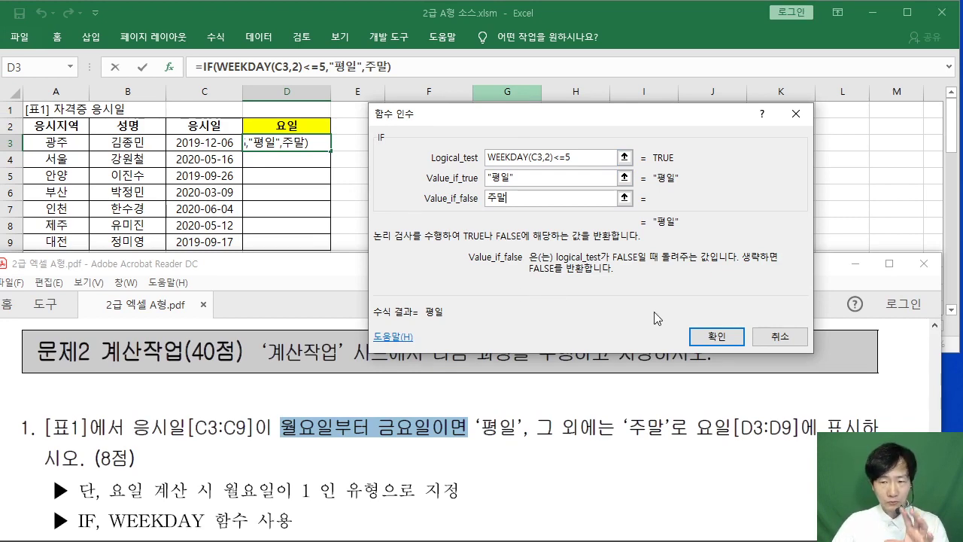
left_click(715, 337)
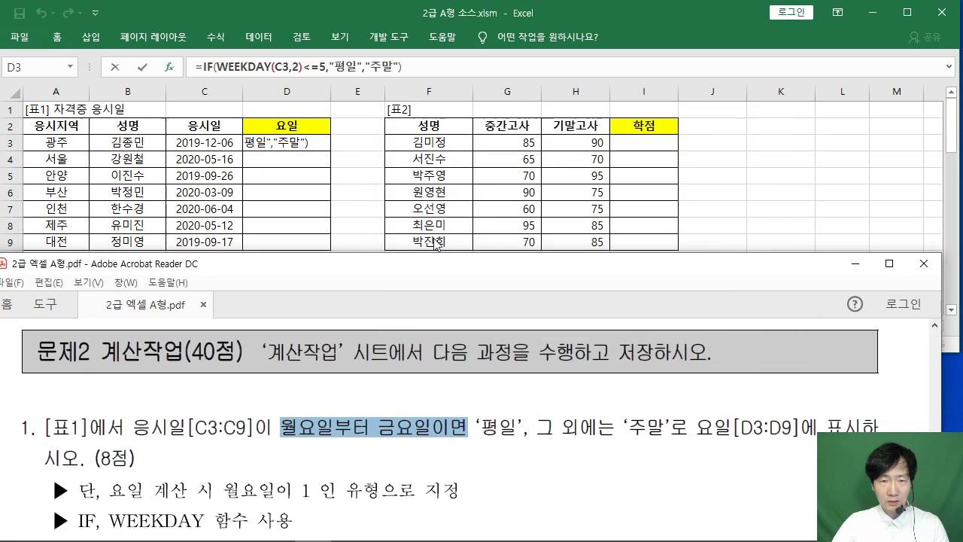
Step: Fill the 요일 formula from D3 down through D9 in 표1
left_click(313, 148)
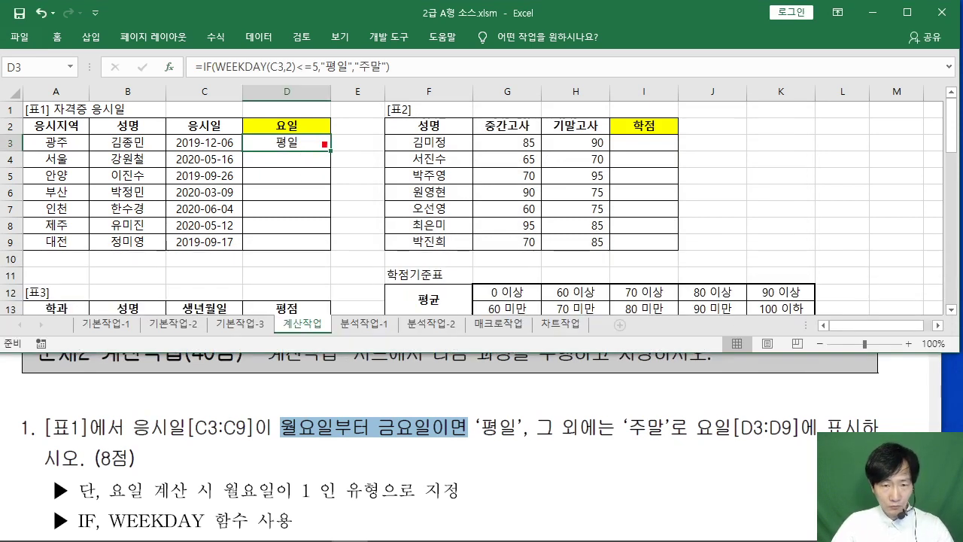
mouse_move(418, 150)
left_mouse_down()
mouse_move(335, 151)
mouse_move(331, 236)
mouse_move(378, 194)
left_mouse_up()
key("Escape")
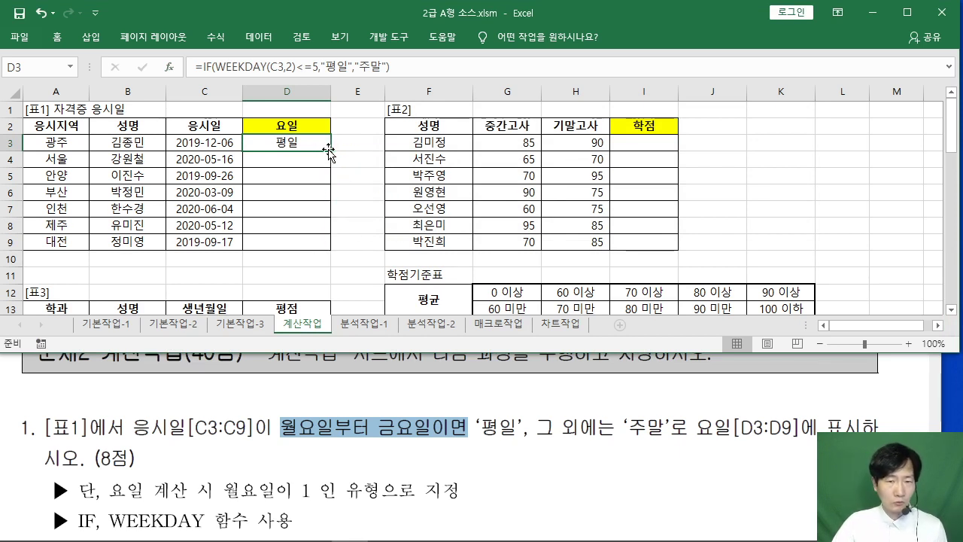
double_click(331, 151)
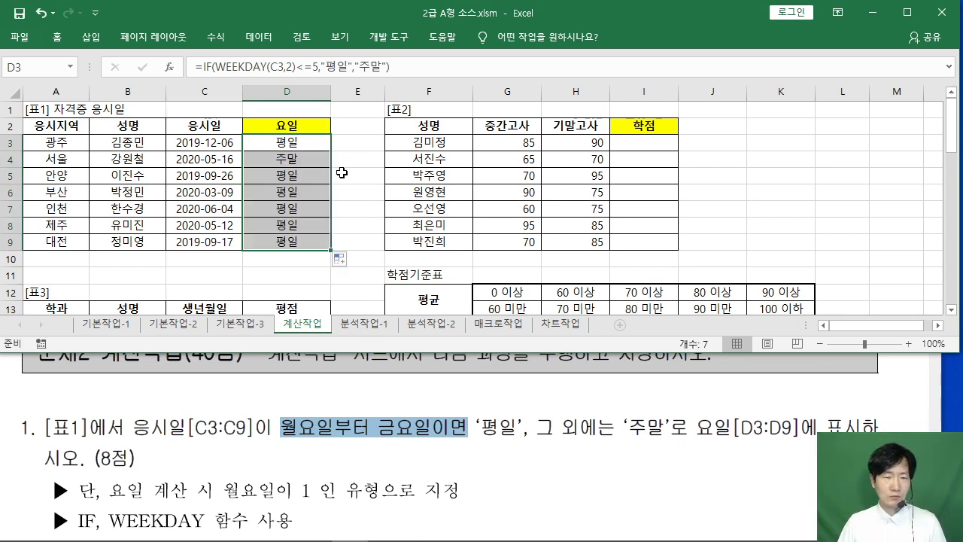
Step: Bring question 2 of the exam PDF into view below the worksheet and examine 표2 and the 학점기준표
scroll(340, 176, "up", 1, "ctrl")
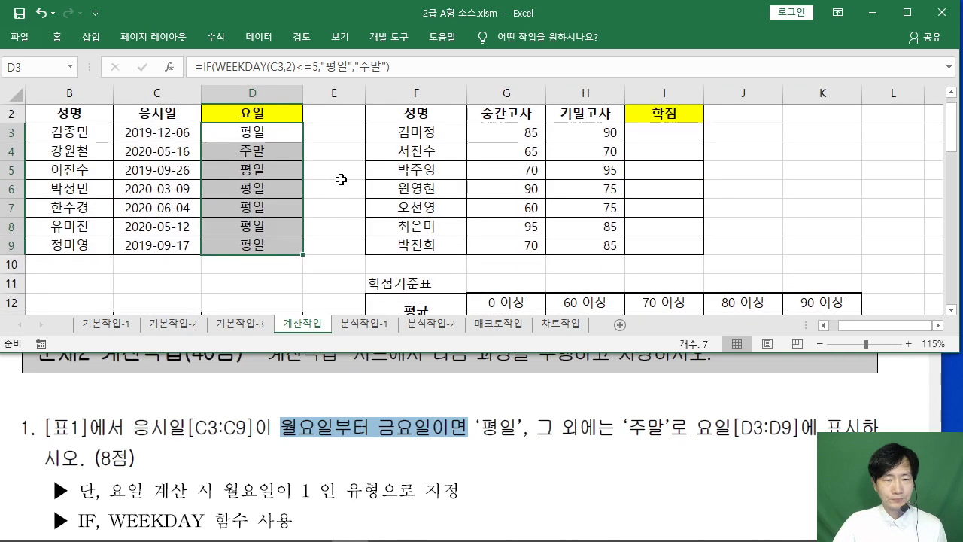
left_click(300, 407)
scroll(299, 407, "down", 5)
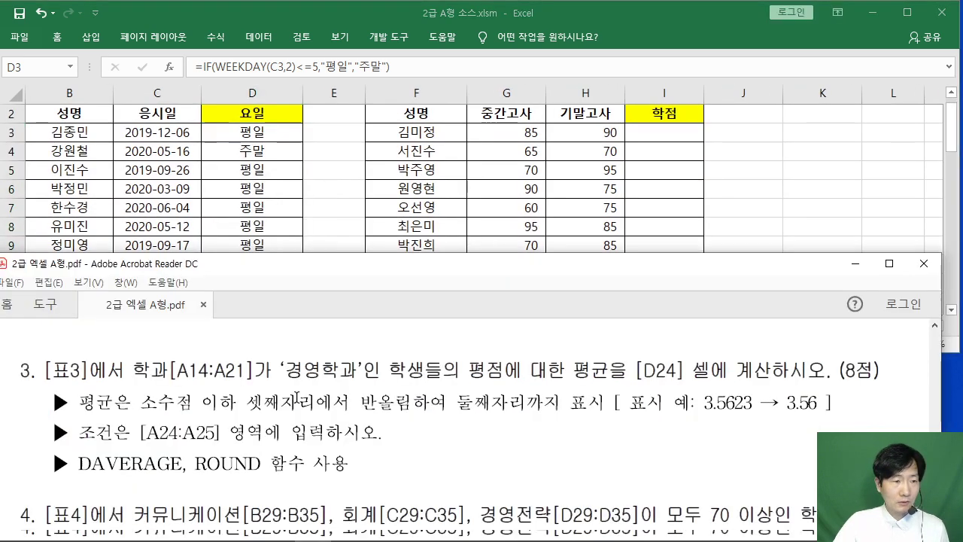
scroll(300, 403, "up", 5)
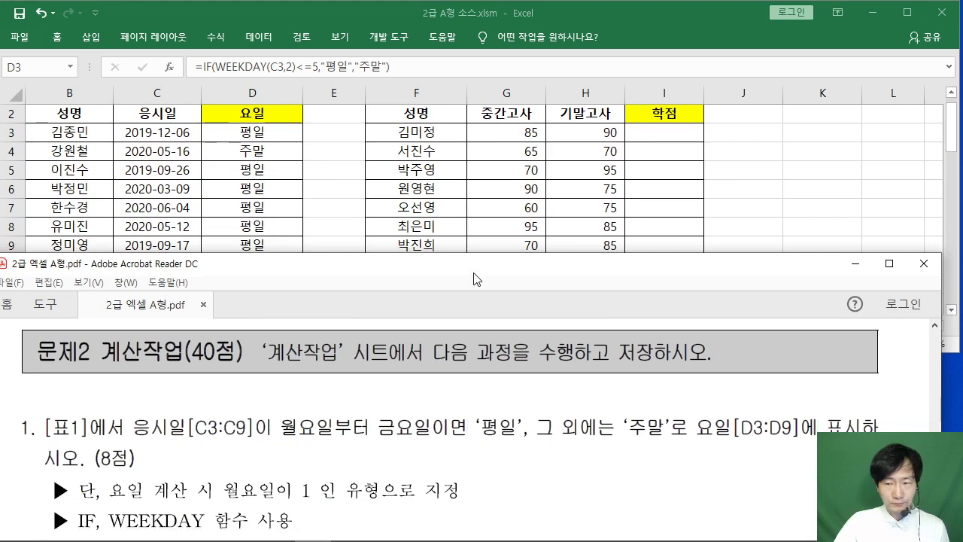
left_click_drag(473, 280, 489, 142)
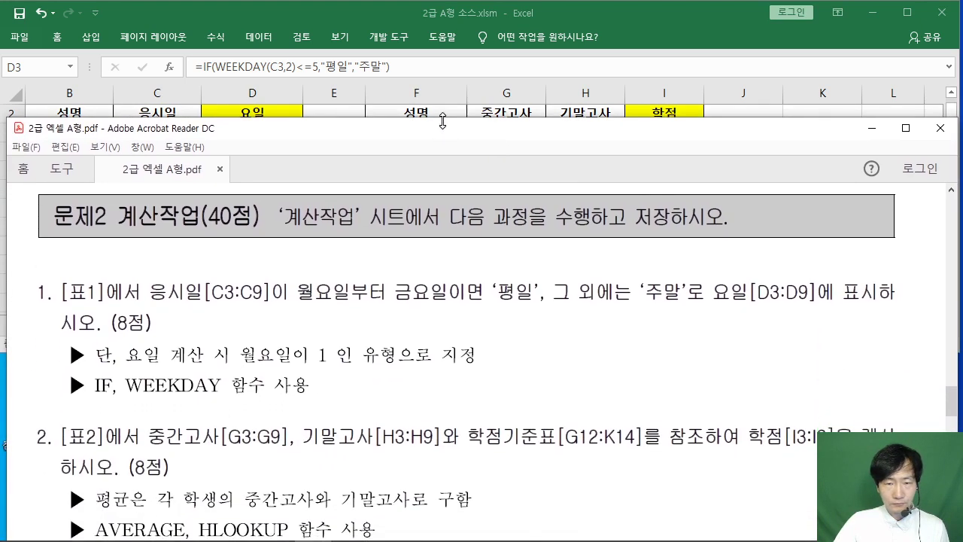
left_click_drag(442, 121, 423, 308)
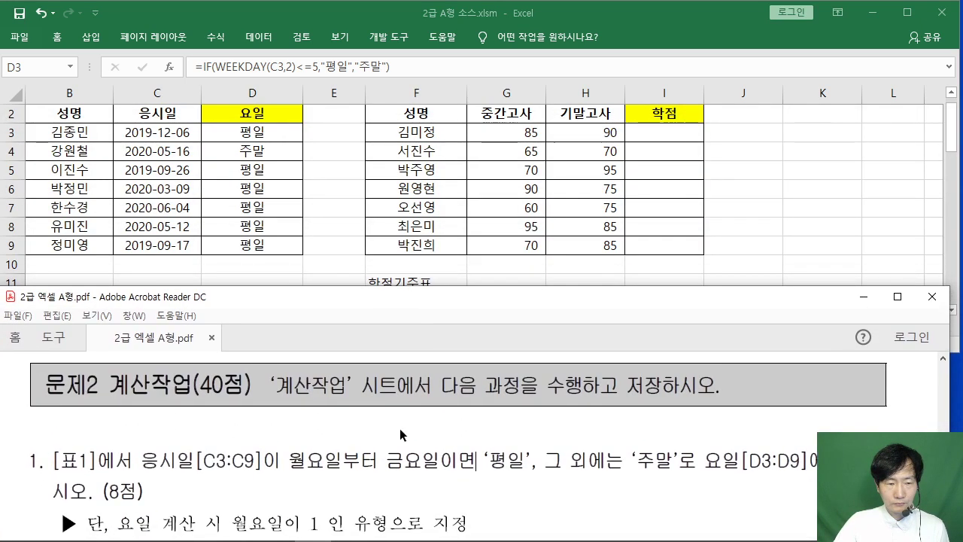
scroll(399, 436, "down", 2)
scroll(399, 435, "down", 4)
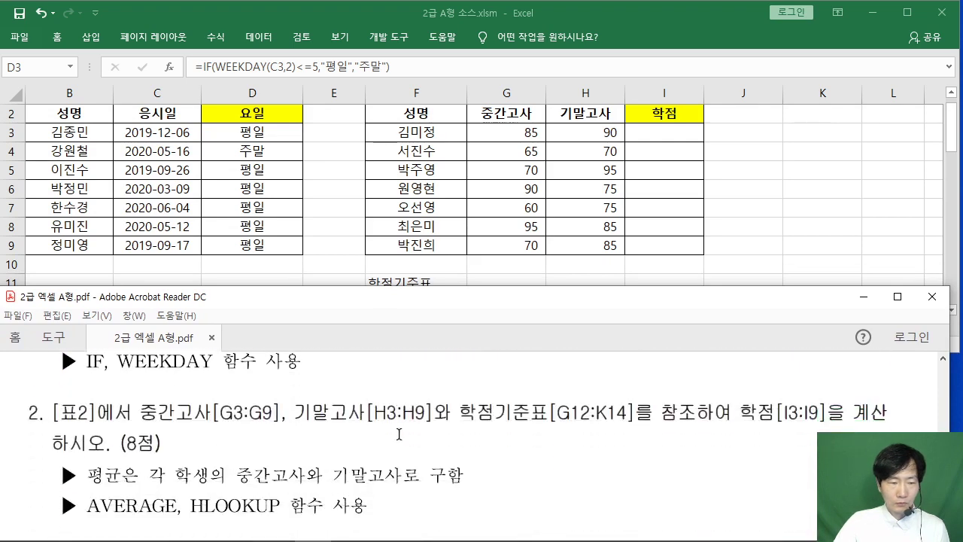
left_click_drag(451, 299, 427, 315)
left_click(719, 204)
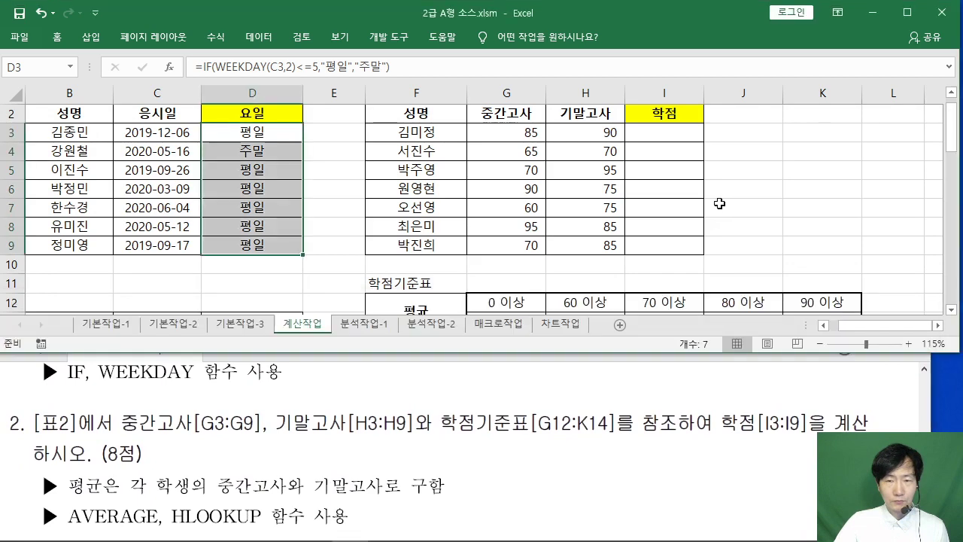
scroll(600, 207, "up", 1)
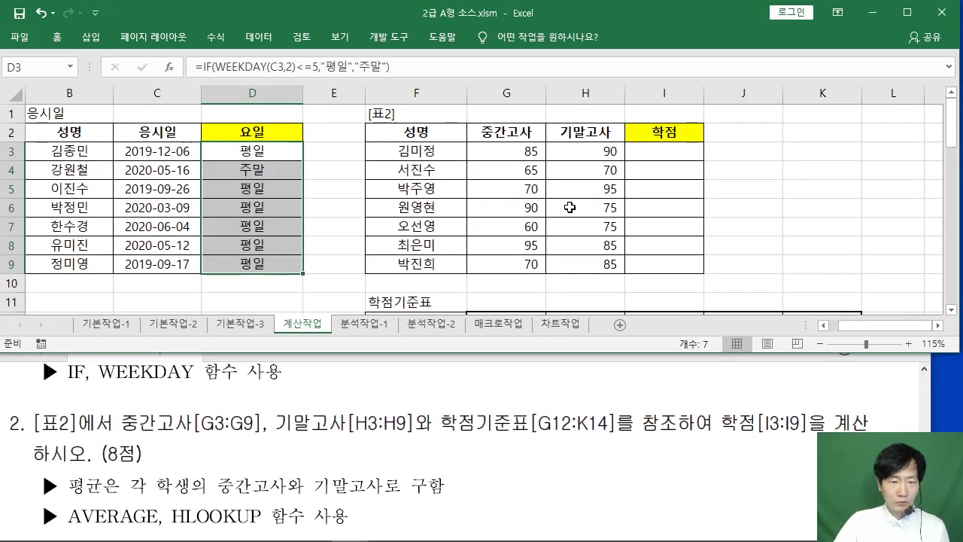
scroll(572, 235, "down", 2)
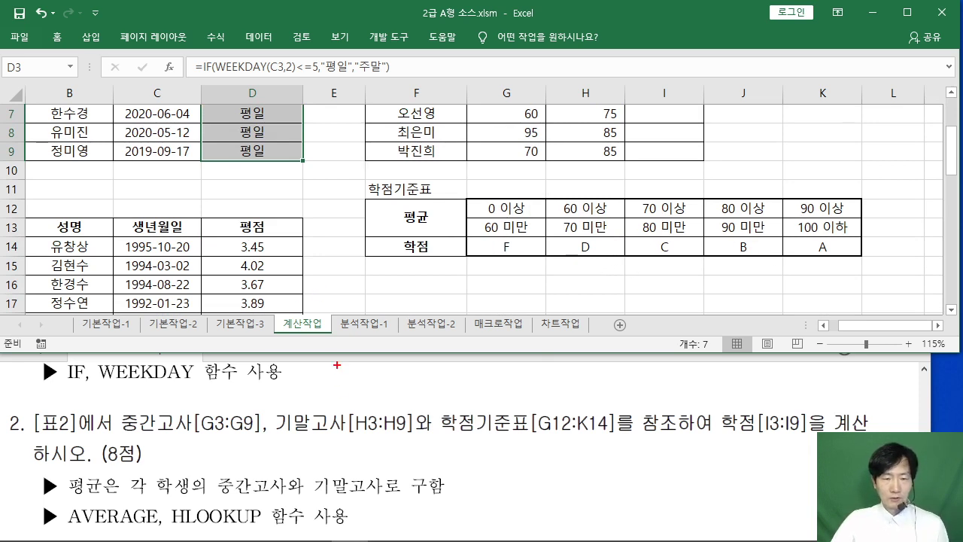
left_click_drag(332, 276, 328, 316)
mouse_move(327, 292)
left_mouse_down()
mouse_move(355, 290)
mouse_move(355, 319)
left_mouse_up()
mouse_move(363, 279)
left_mouse_down()
mouse_move(373, 317)
mouse_move(384, 316)
left_mouse_up()
mouse_move(393, 290)
left_mouse_down()
mouse_move(413, 289)
mouse_move(429, 319)
left_mouse_up()
mouse_move(445, 284)
left_mouse_down()
mouse_move(431, 301)
mouse_move(455, 314)
left_mouse_up()
mouse_move(461, 283)
left_mouse_down()
mouse_move(460, 315)
mouse_move(487, 280)
left_mouse_up()
mouse_move(491, 282)
left_mouse_down()
mouse_move(491, 331)
mouse_move(494, 304)
left_mouse_up()
mouse_move(336, 339)
left_mouse_down()
mouse_move(347, 376)
mouse_move(376, 331)
left_mouse_up()
mouse_move(371, 331)
left_mouse_down()
mouse_move(397, 369)
mouse_move(436, 355)
left_mouse_up()
left_click_drag(453, 337, 453, 380)
left_click_drag(479, 350, 502, 348)
mouse_move(505, 346)
left_mouse_down()
mouse_move(516, 365)
mouse_move(310, 335)
mouse_move(549, 396)
left_mouse_up()
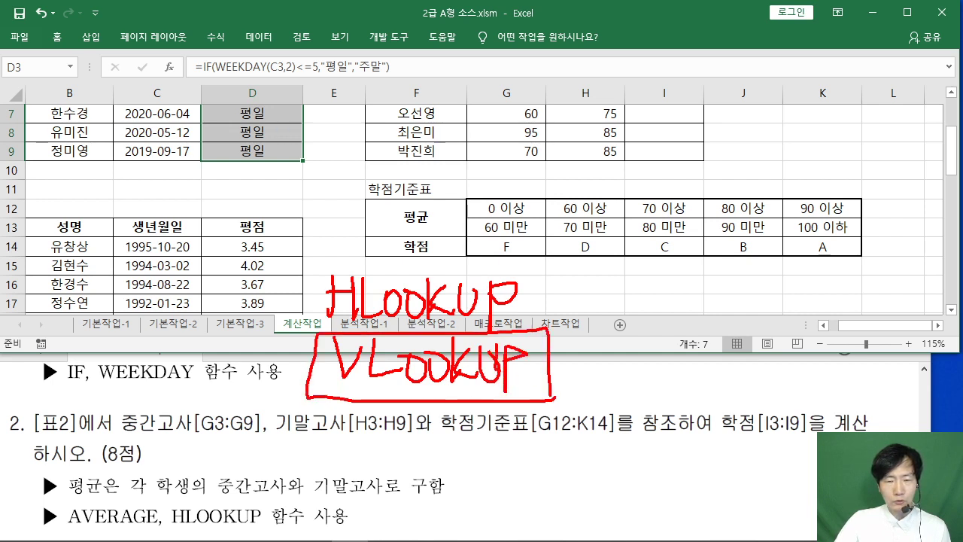
key("Escape")
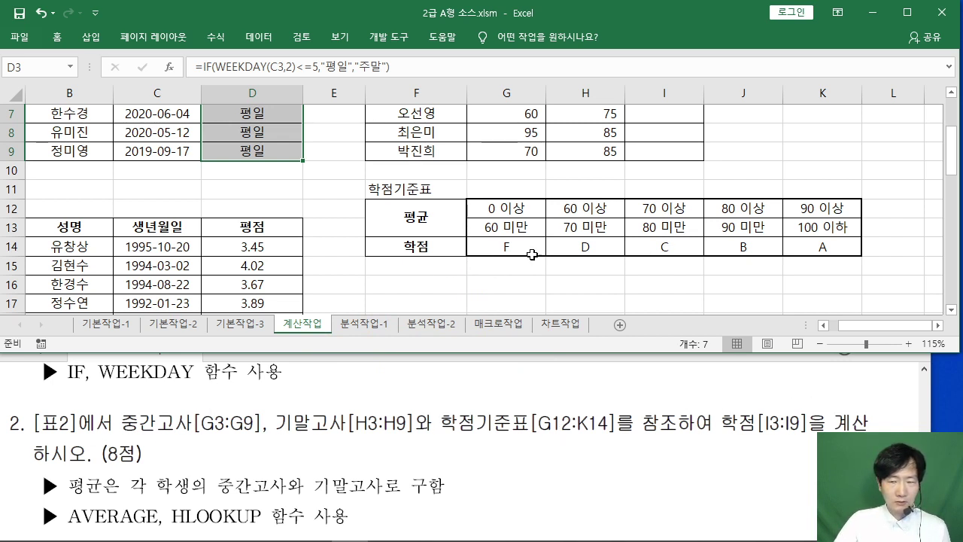
Step: Start an HLOOKUP function in I3, the first 학점 cell of 표2, finding it by function search
left_click(652, 153)
scroll(652, 152, "up", 2)
left_click_drag(654, 153, 651, 251)
left_click(722, 244)
left_click(669, 152)
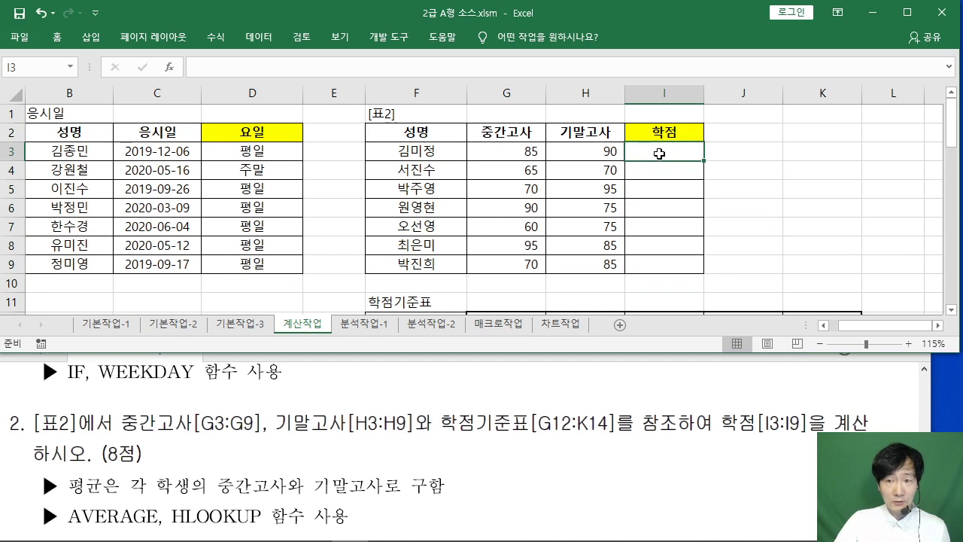
left_click(170, 67)
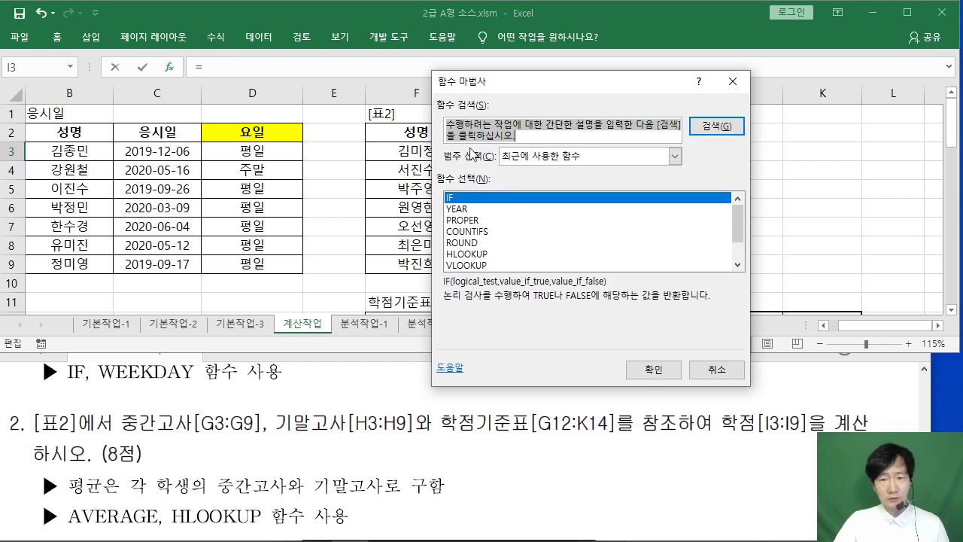
type("ㅣ")
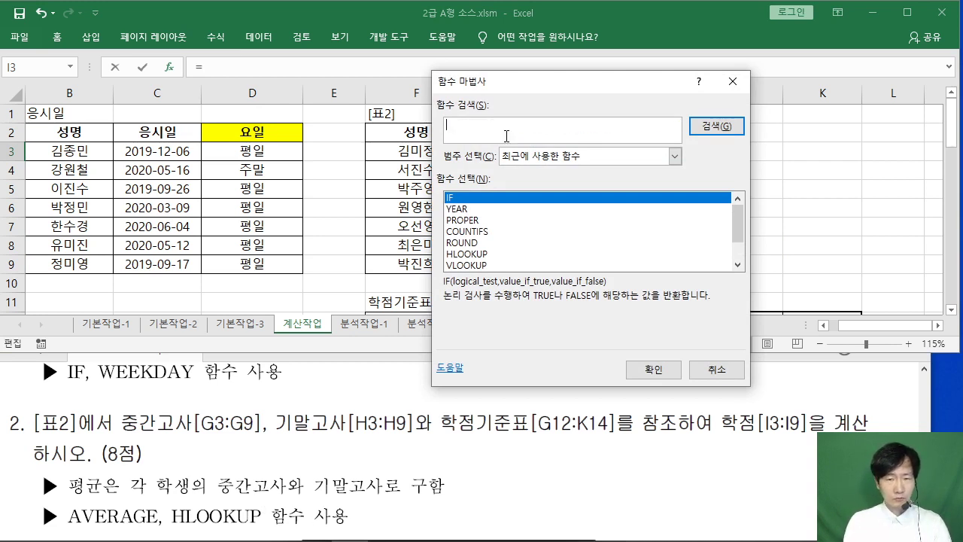
type("HLOO")
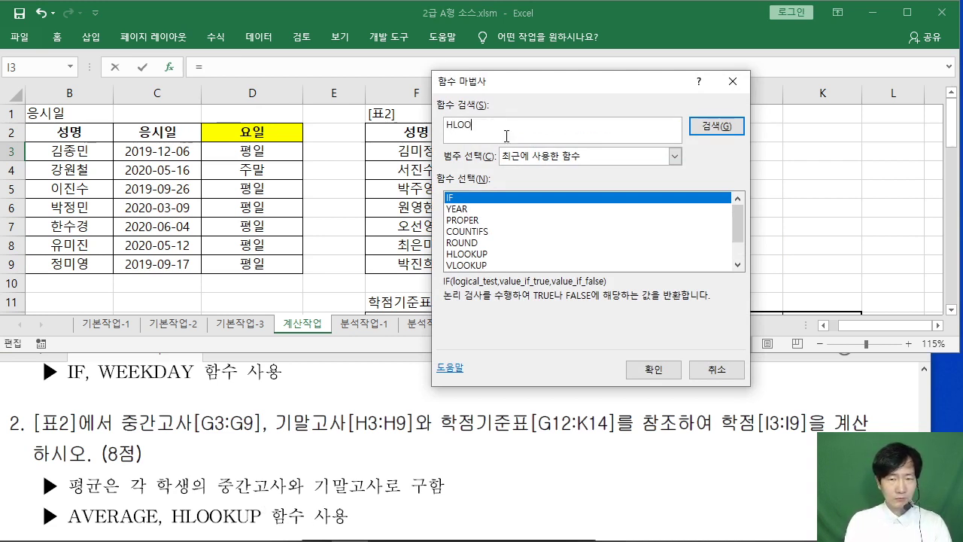
type("KUP")
key("Return")
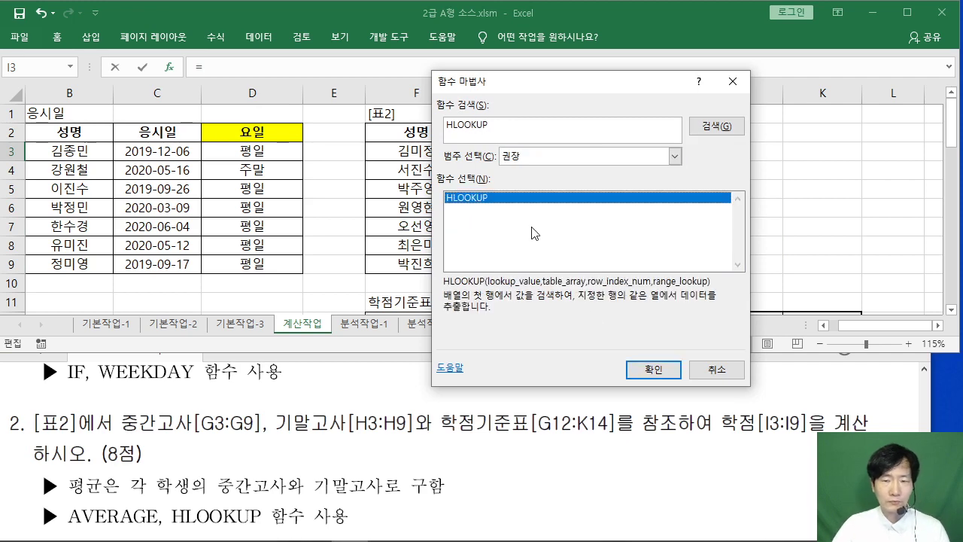
left_click(654, 369)
Step: Open the arguments for the HLOOKUP function in I3 and go through its four arguments
left_click_drag(474, 113, 132, 67)
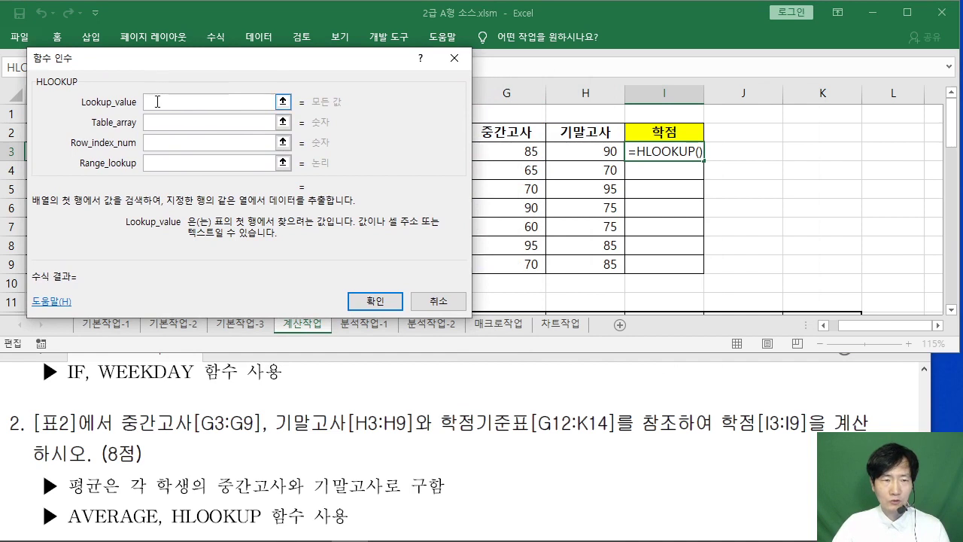
left_click(155, 124)
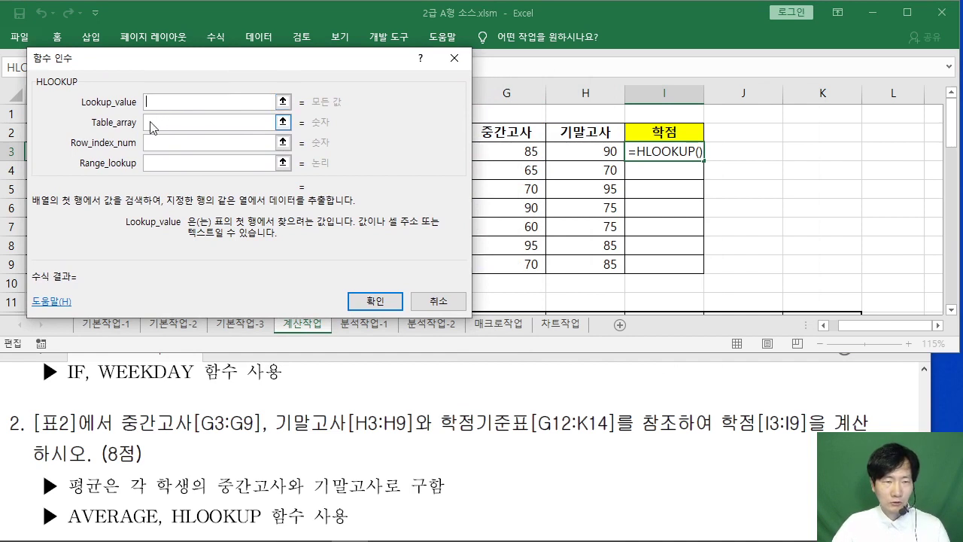
left_click(150, 145)
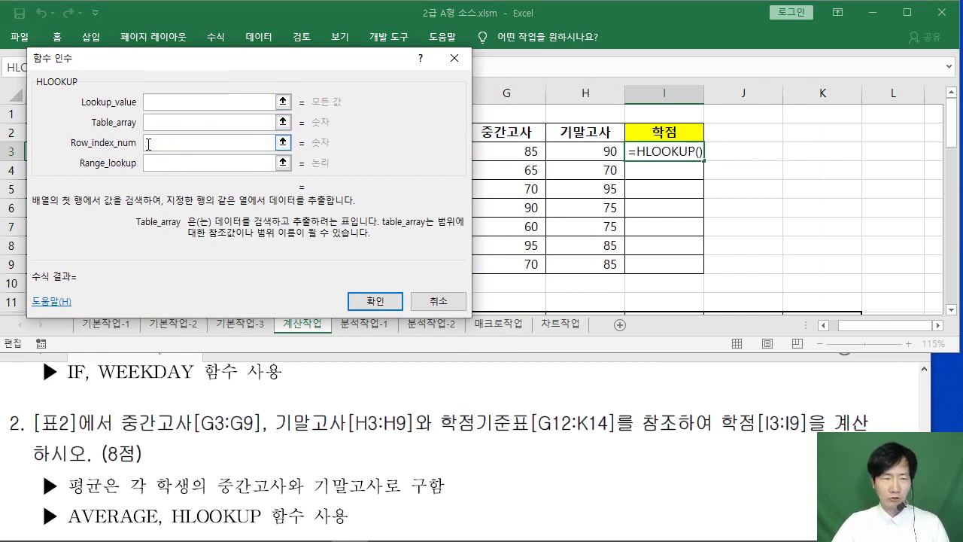
left_click(148, 165)
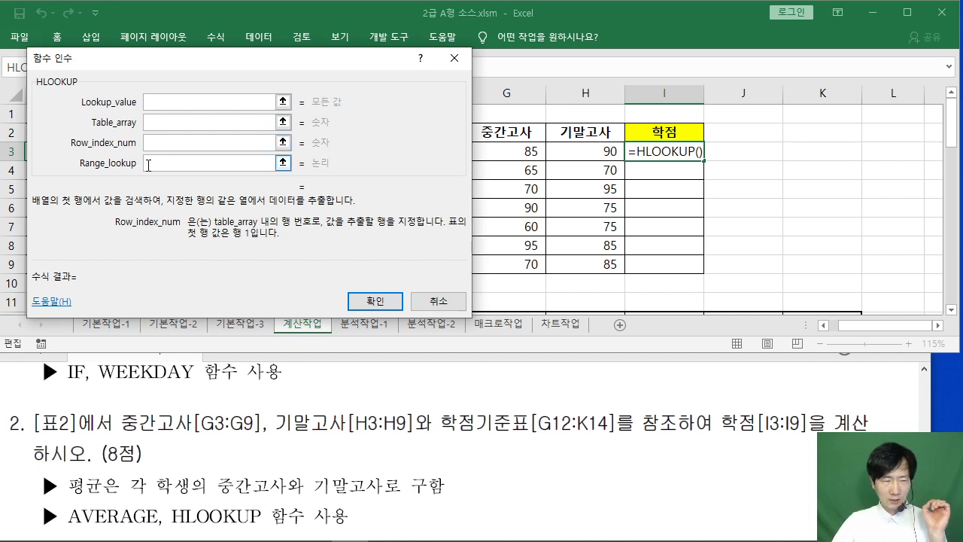
left_click(155, 101)
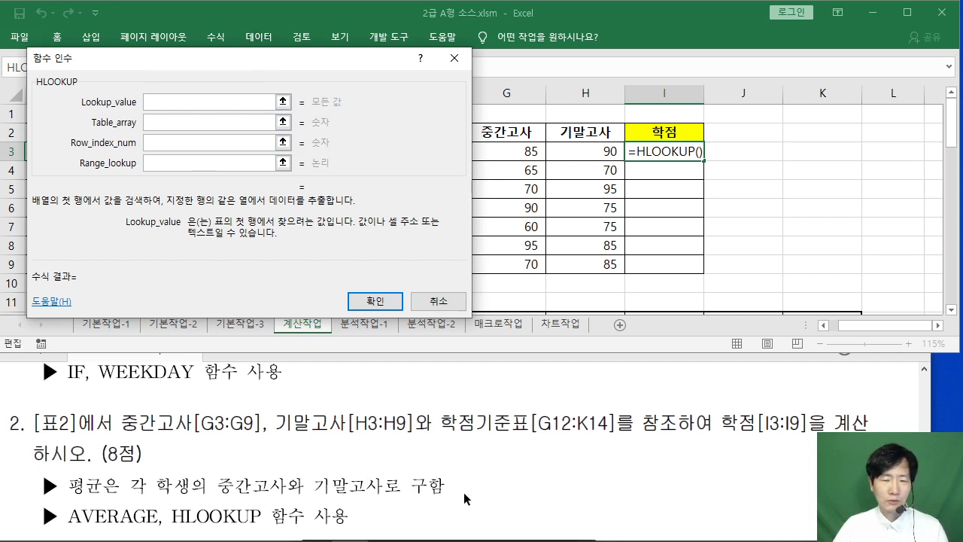
Step: Set HLOOKUP's Lookup_value to AVERAGE(G3:H3), averaging the first student's 중간고사 and 기말고사 scores
mouse_move(205, 67)
left_mouse_down()
mouse_move(187, 192)
mouse_move(215, 80)
left_mouse_up()
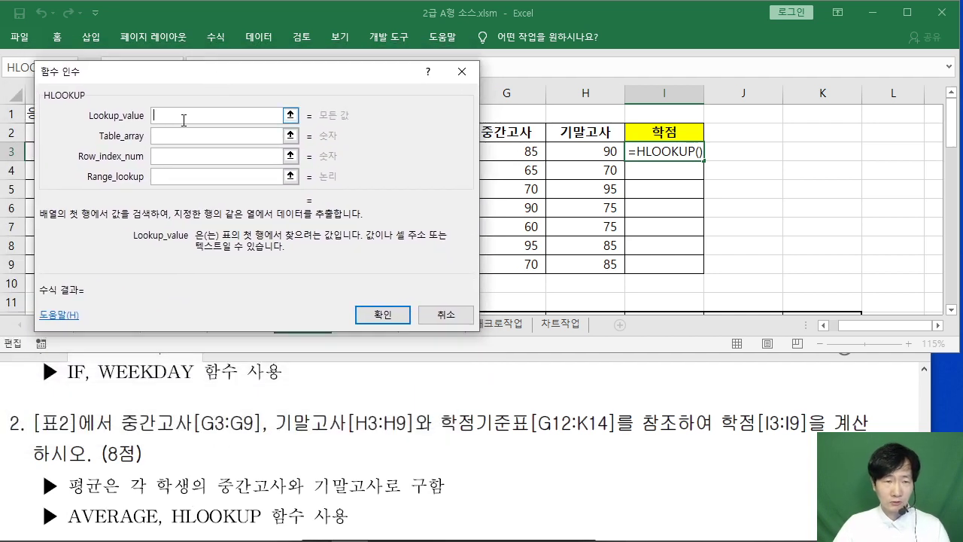
type("AVERAGE")
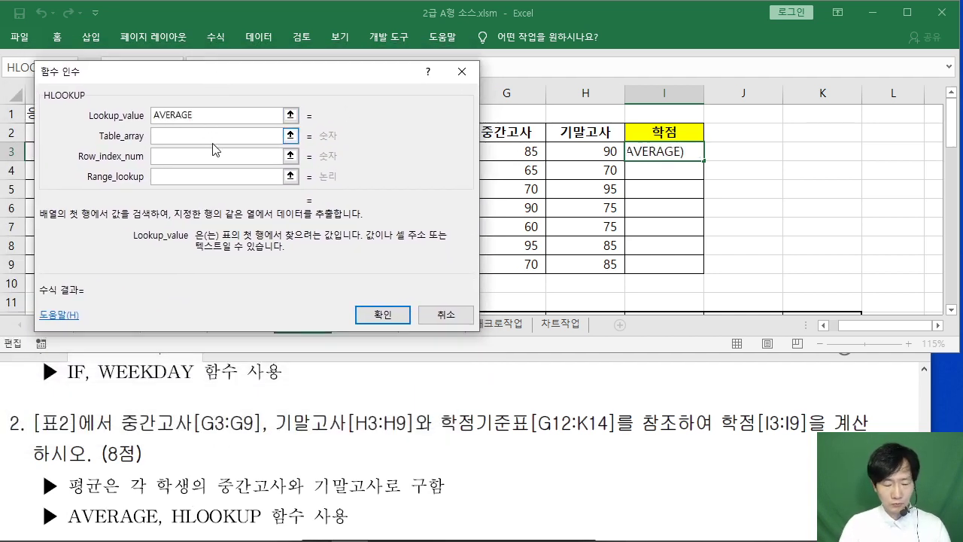
type("(")
left_click_drag(226, 81, 826, 58)
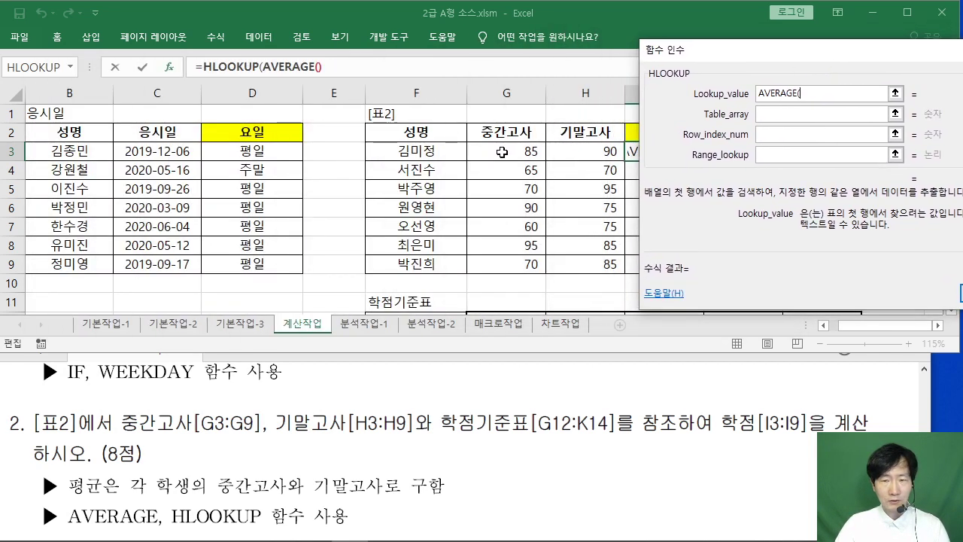
left_click_drag(496, 151, 578, 152)
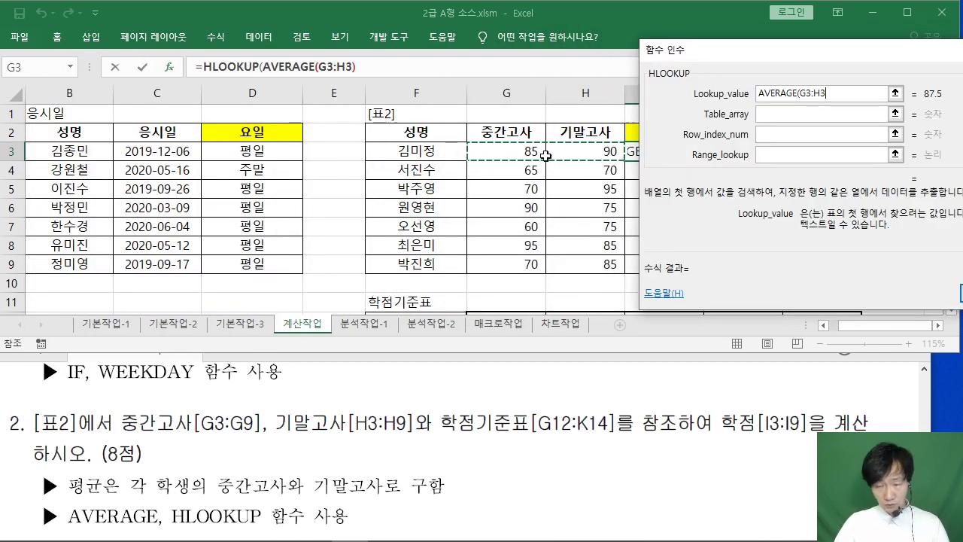
left_click(863, 91)
type(")")
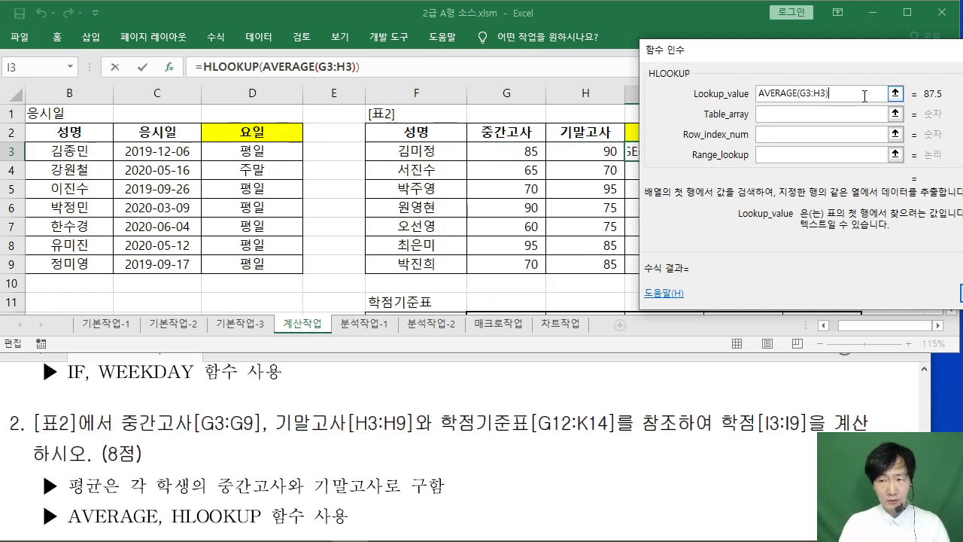
Step: Set HLOOKUP's Table_array to the range G12:K14 of the 학점기준표
left_click_drag(891, 56, 873, 61)
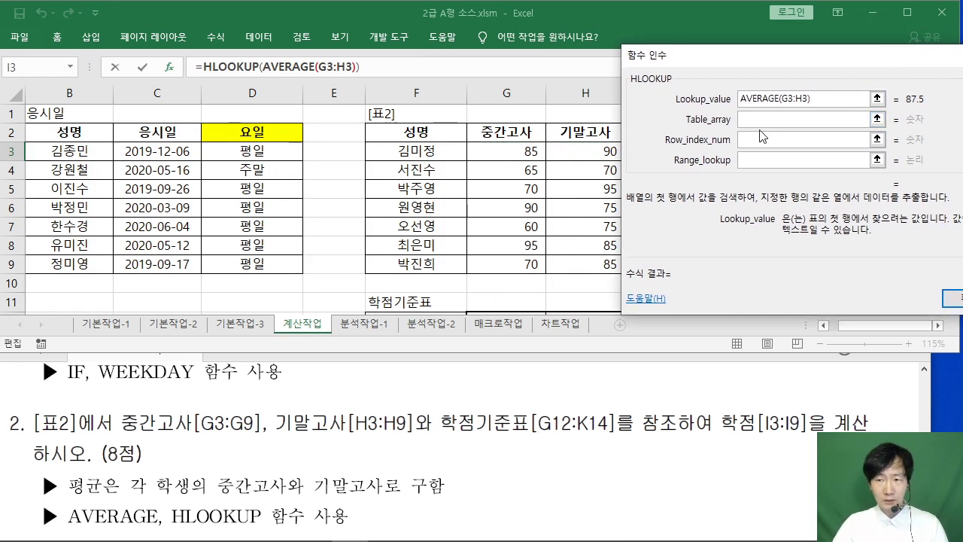
key("Tab")
left_click_drag(695, 73, 770, 77)
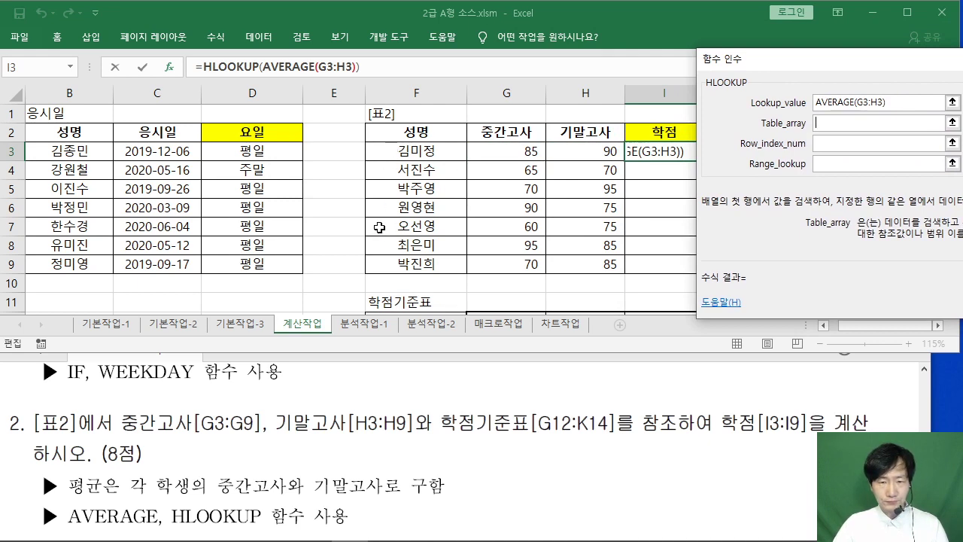
scroll(381, 260, "down", 2)
scroll(383, 258, "down", 1)
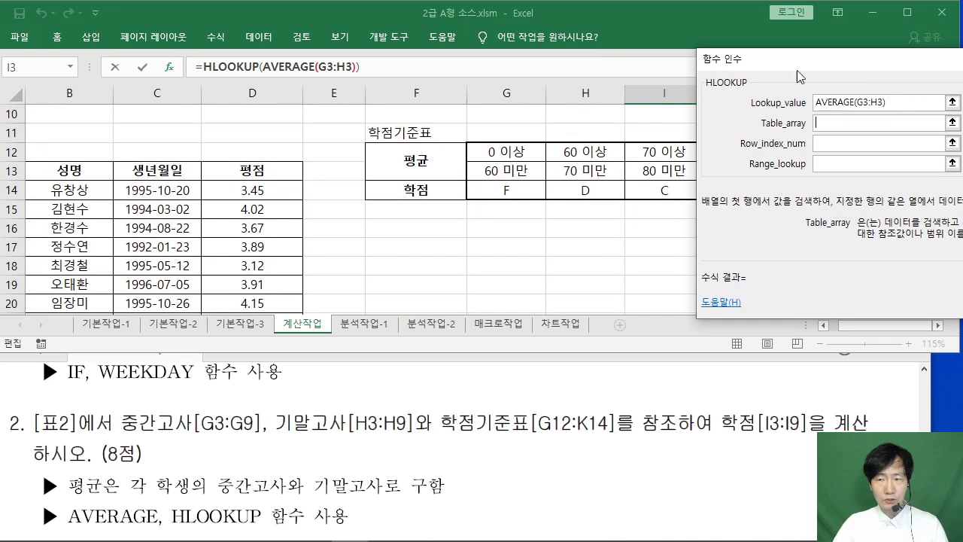
left_click_drag(797, 70, 295, 270)
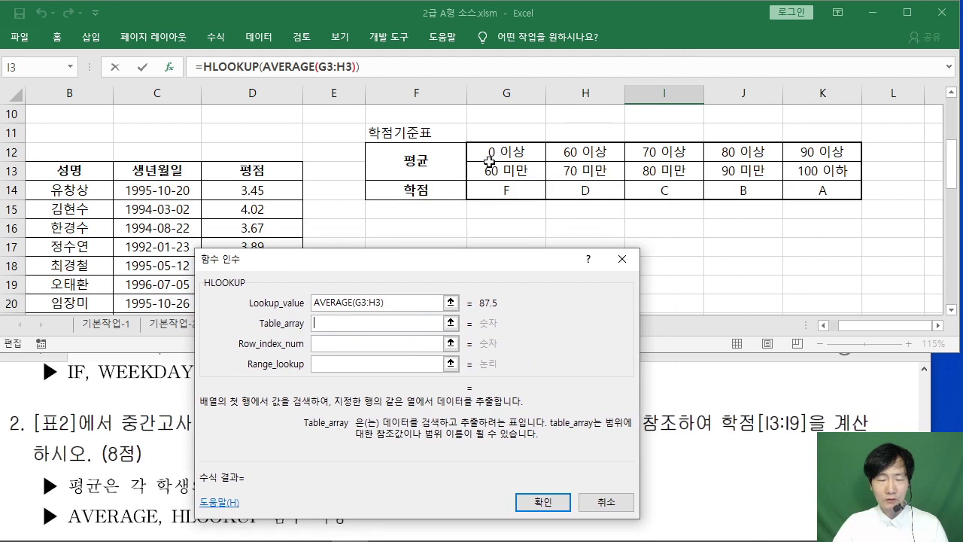
left_click_drag(495, 150, 825, 186)
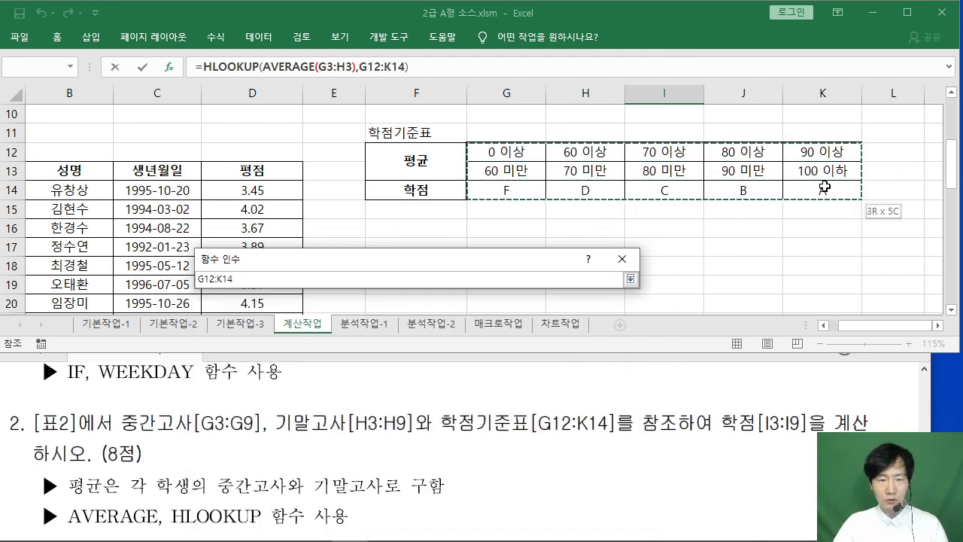
left_click_drag(824, 185, 825, 185)
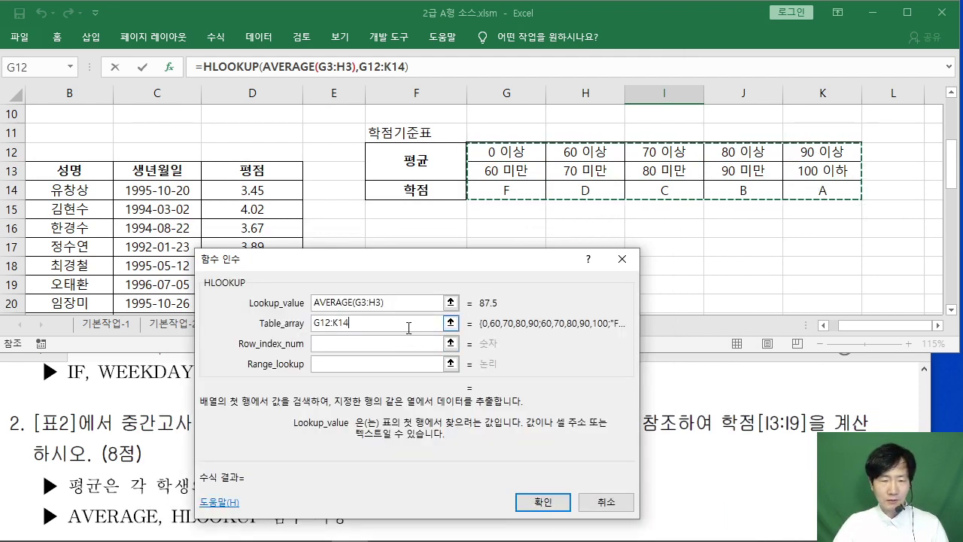
Step: Make the Table_array reference absolute as $G$12:$K$14
left_click_drag(497, 267, 285, 236)
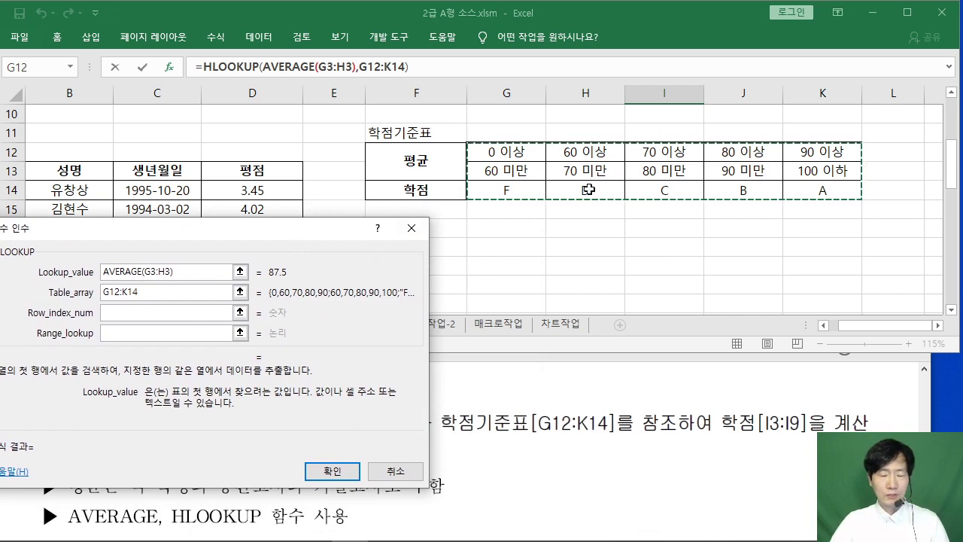
scroll(730, 203, "up", 2)
scroll(730, 203, "up", 1)
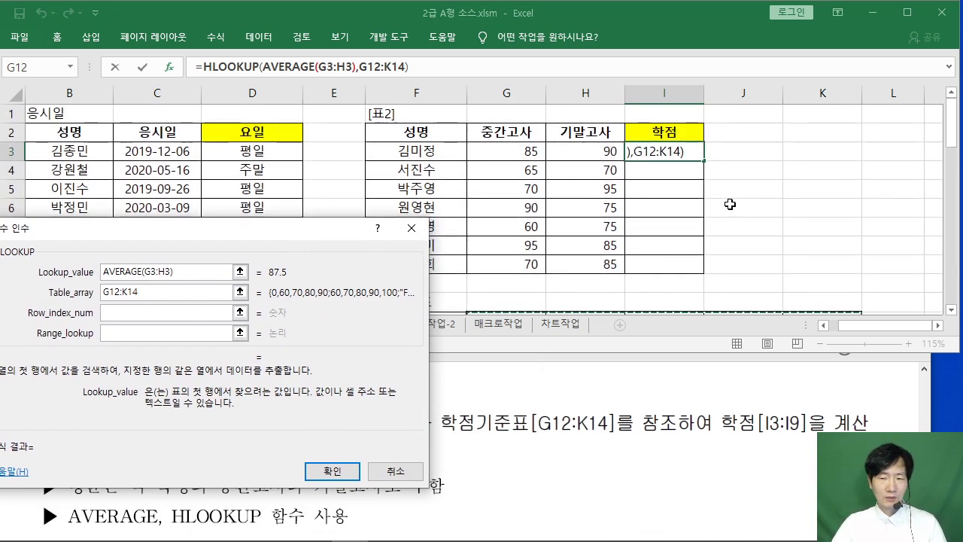
scroll(730, 203, "down", 1)
scroll(730, 203, "up", 1)
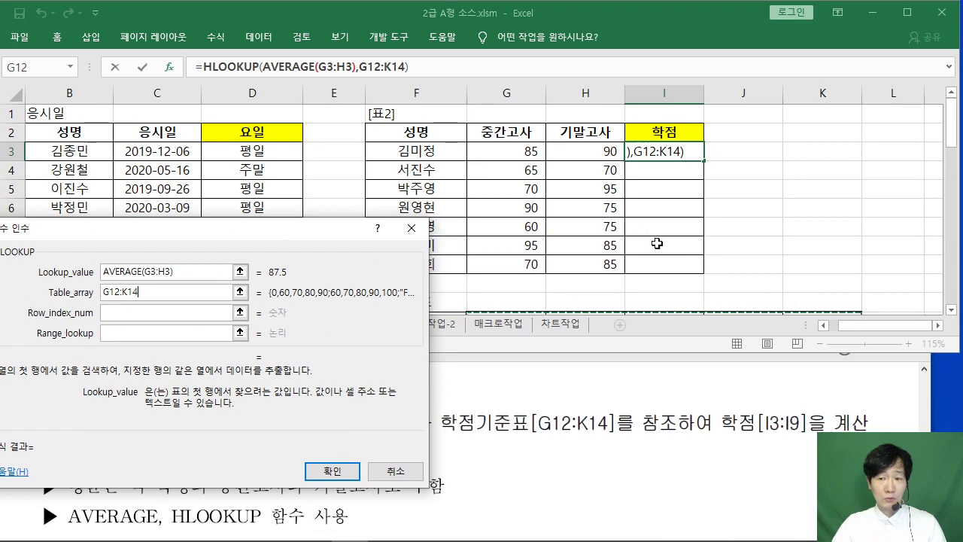
scroll(657, 243, "down", 2)
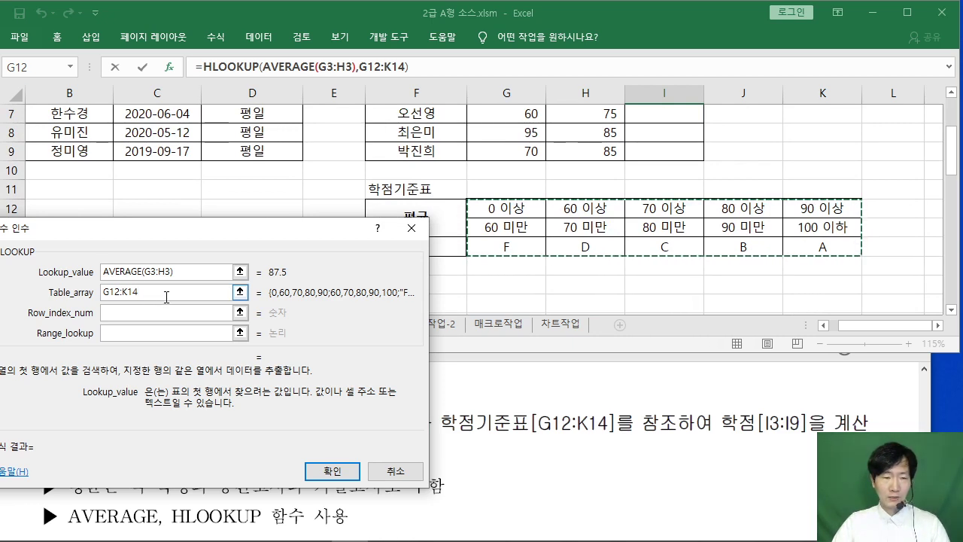
key("F4")
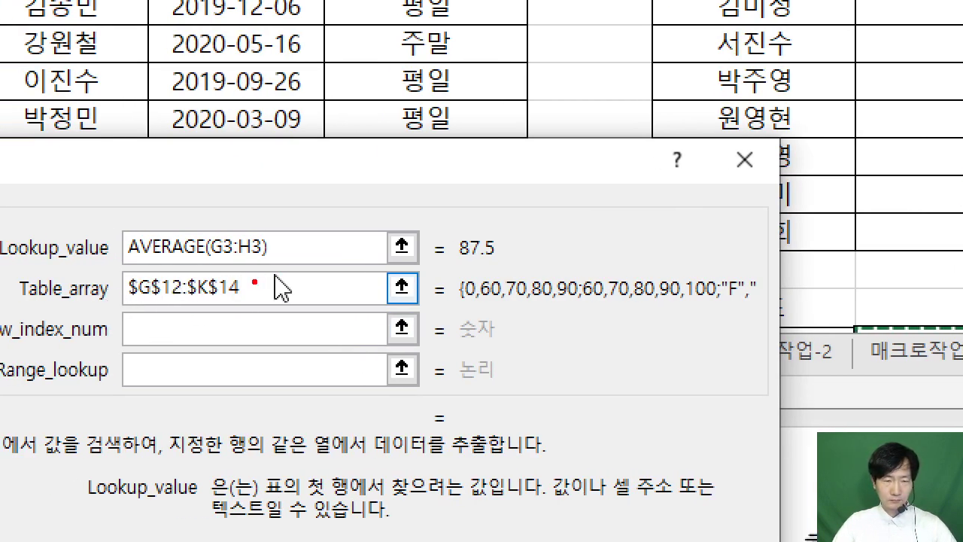
left_click_drag(254, 282, 419, 193)
mouse_move(463, 151)
left_mouse_down()
mouse_move(503, 139)
mouse_move(479, 173)
left_mouse_up()
left_click_drag(496, 155, 513, 165)
mouse_move(526, 141)
left_mouse_down()
mouse_move(527, 164)
mouse_move(543, 177)
left_mouse_up()
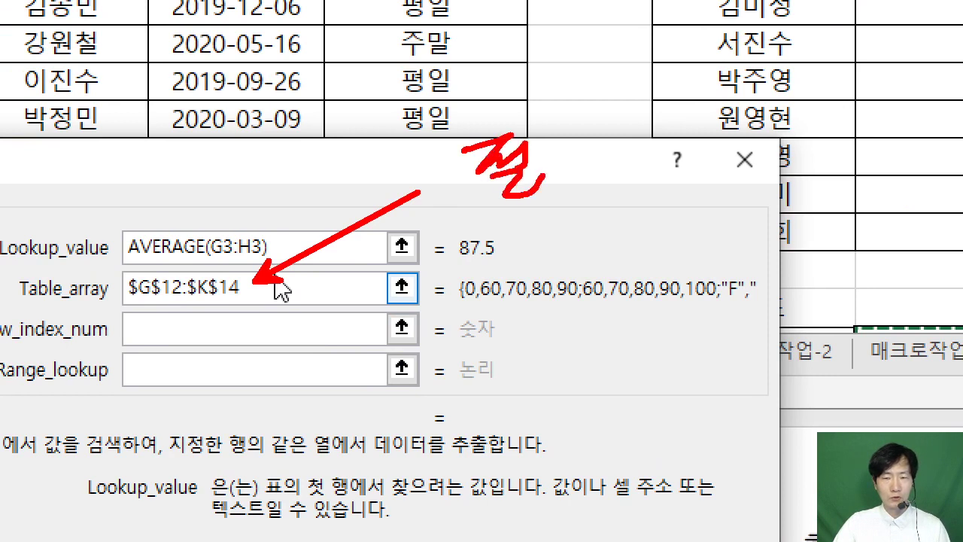
left_click_drag(563, 140, 581, 190)
left_click_drag(590, 149, 593, 195)
left_click_drag(448, 223, 603, 222)
left_click_drag(625, 25, 764, 155)
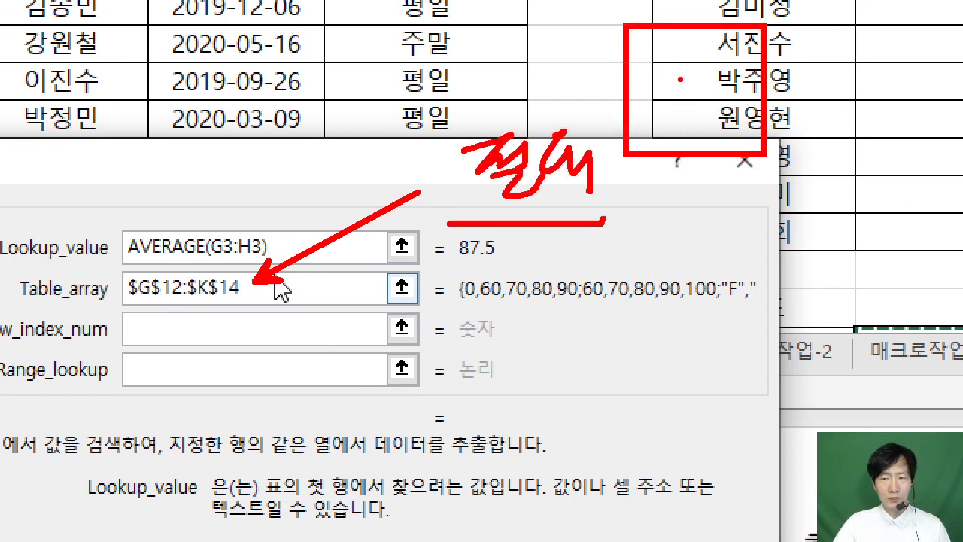
left_click_drag(674, 75, 727, 81)
left_click_drag(682, 79, 668, 150)
left_click_drag(680, 115, 714, 105)
mouse_move(745, 71)
left_mouse_down()
mouse_move(718, 129)
mouse_move(757, 126)
left_mouse_up()
left_click_drag(756, 89, 724, 151)
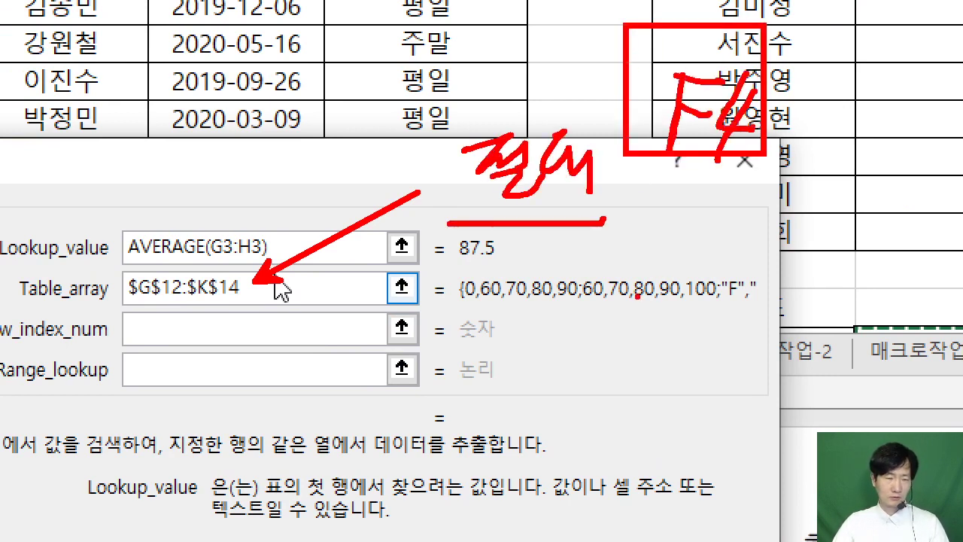
key("Escape")
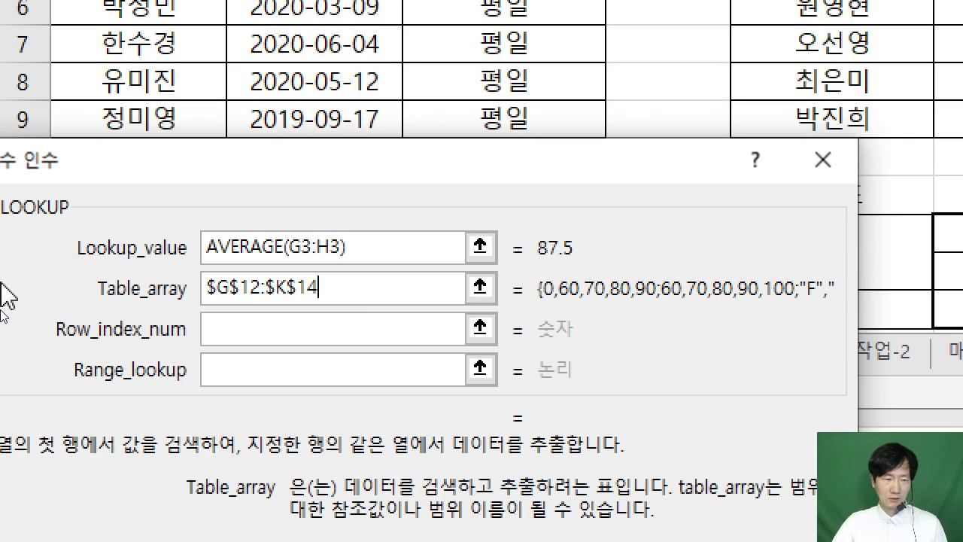
Step: Set HLOOKUP's Row_index_num to 3 to return the 학점 row of the 학점기준표
left_click(225, 328)
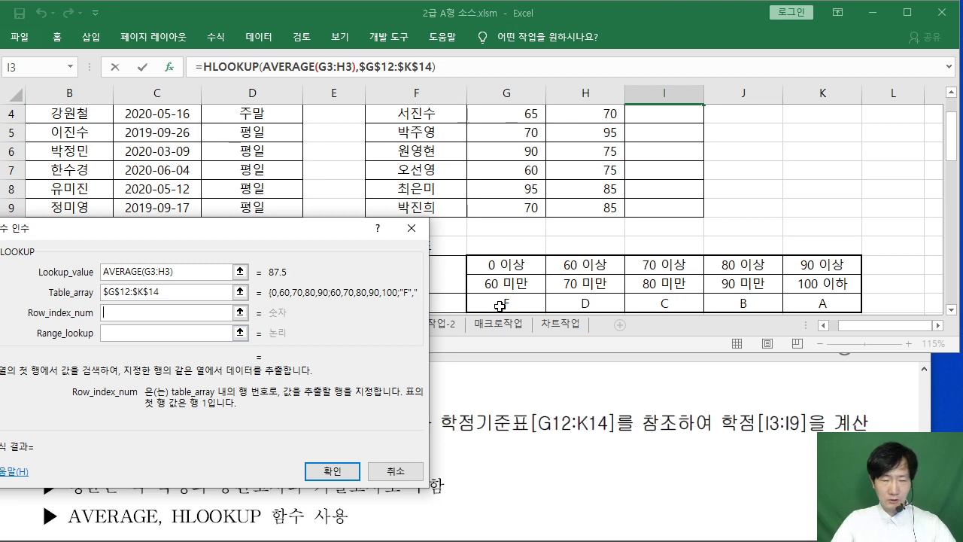
mouse_move(624, 253)
left_mouse_down()
mouse_move(682, 311)
mouse_move(708, 316)
left_mouse_up()
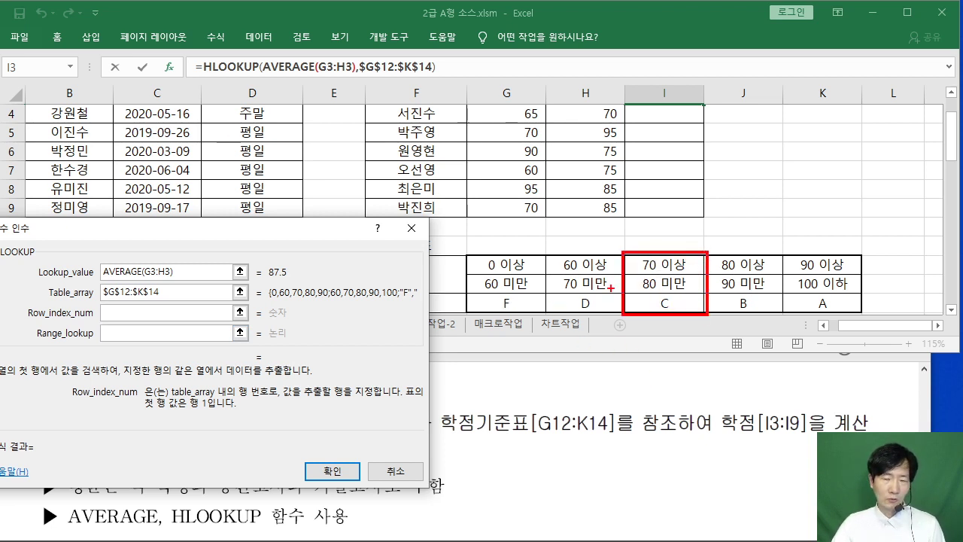
left_click_drag(18, 317, 71, 317)
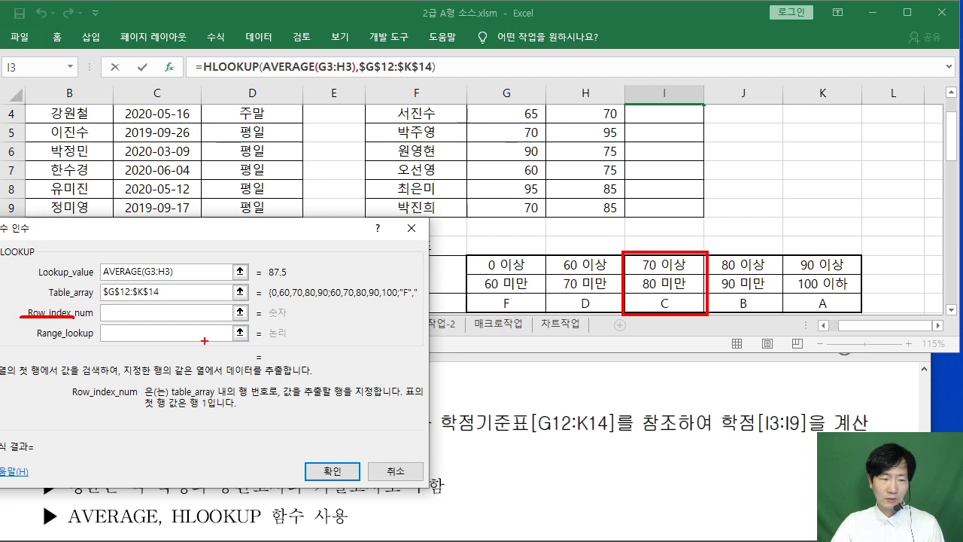
mouse_move(596, 264)
left_mouse_down()
mouse_move(625, 264)
mouse_move(621, 303)
left_mouse_up()
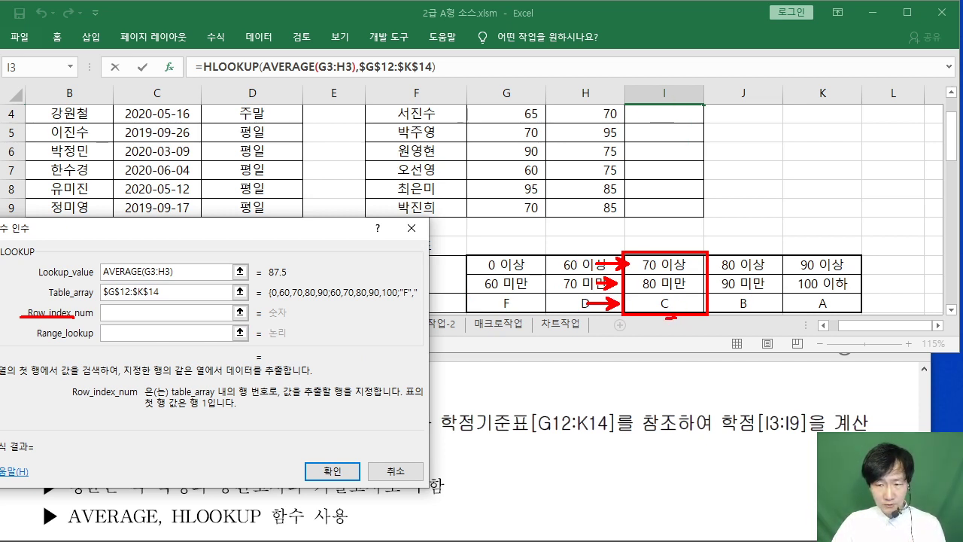
left_click_drag(659, 301, 686, 300)
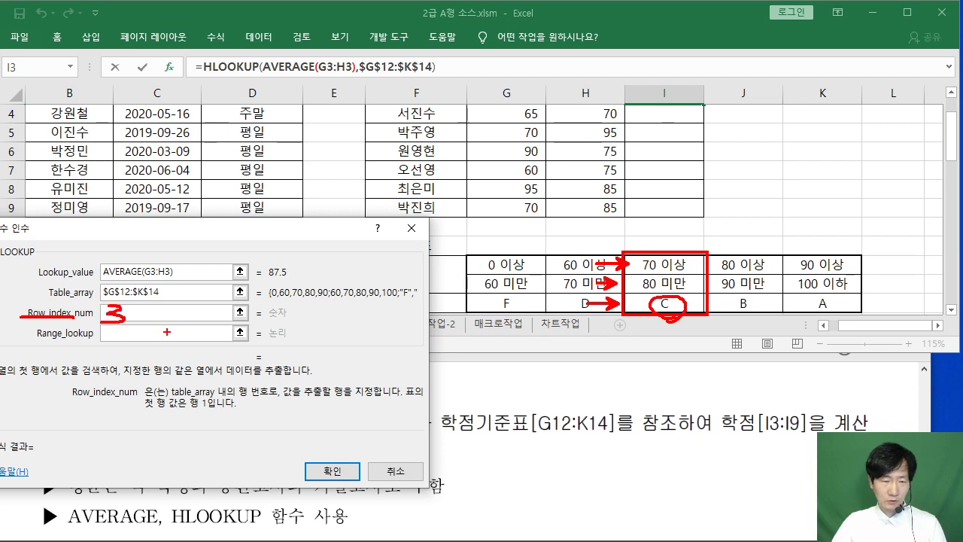
key("Escape")
type("3")
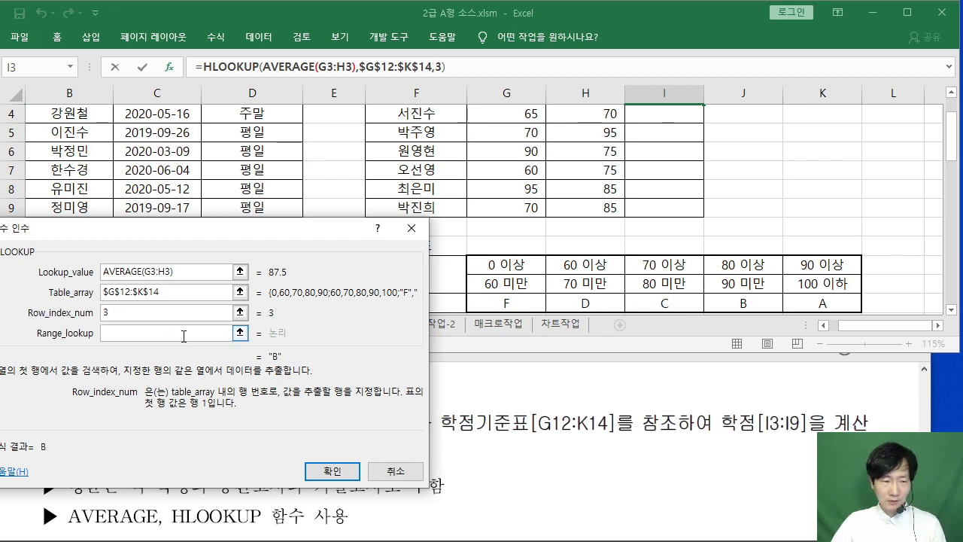
Step: Open HLOOKUP's Range_lookup argument for entry
left_click(239, 333)
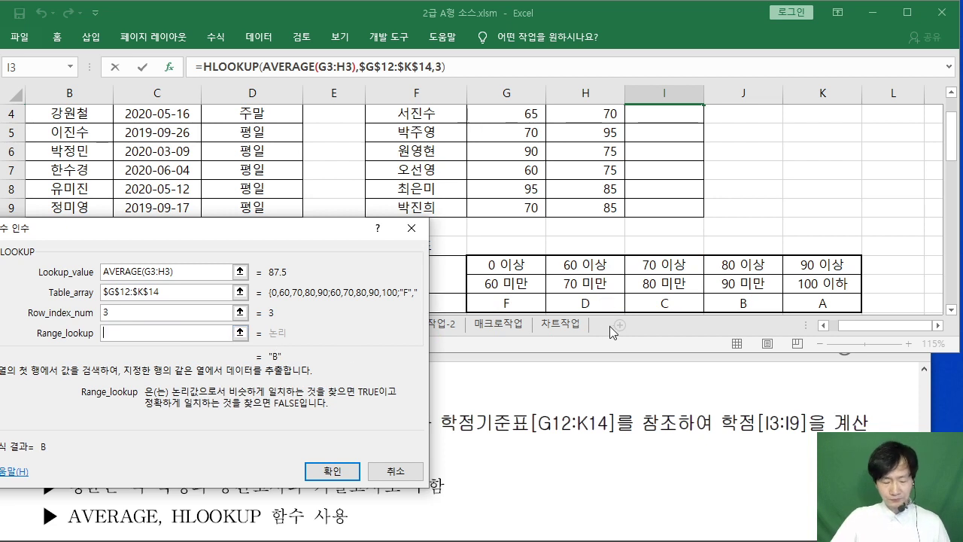
key("ctrl+2")
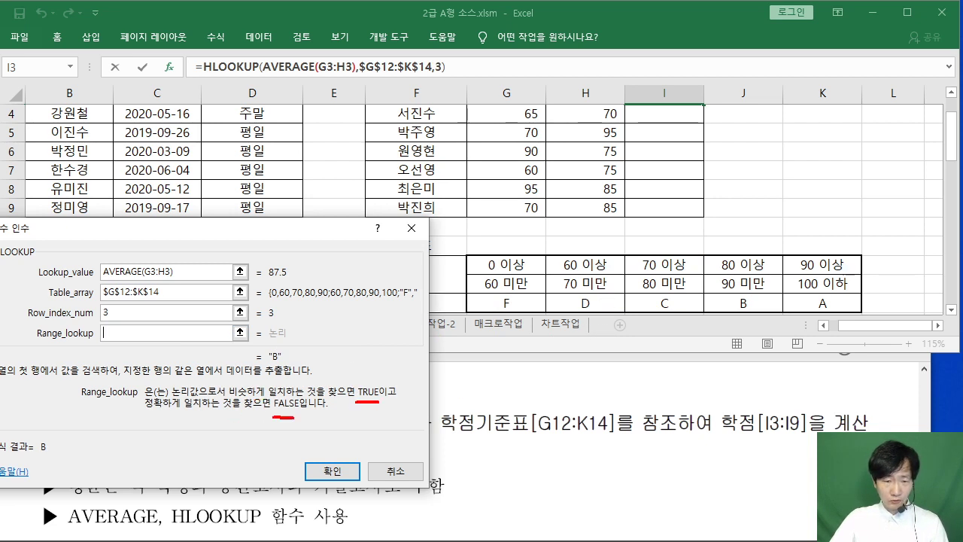
left_click_drag(293, 416, 301, 416)
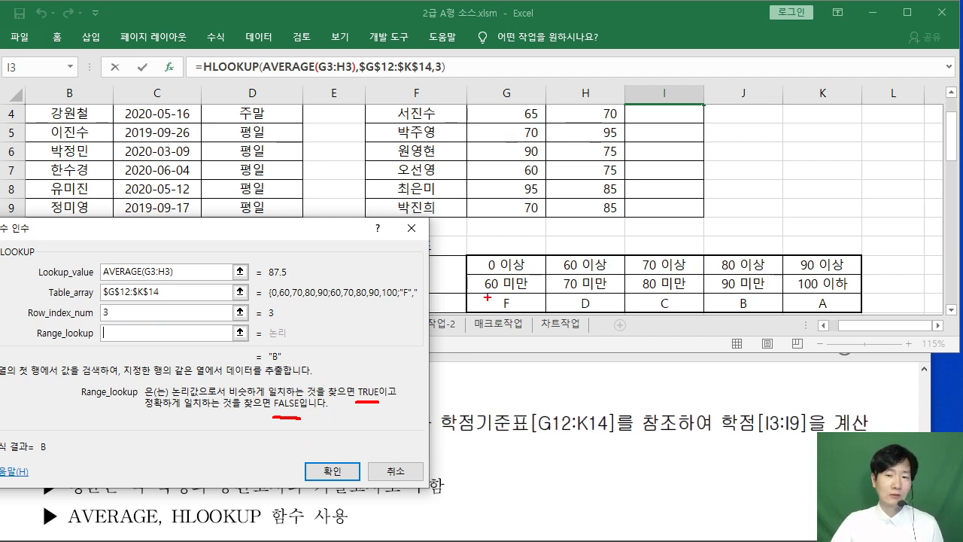
mouse_move(494, 156)
left_mouse_down()
mouse_move(568, 173)
mouse_move(638, 212)
mouse_move(479, 216)
left_mouse_up()
mouse_move(611, 124)
left_mouse_down()
mouse_move(591, 180)
mouse_move(578, 188)
left_mouse_up()
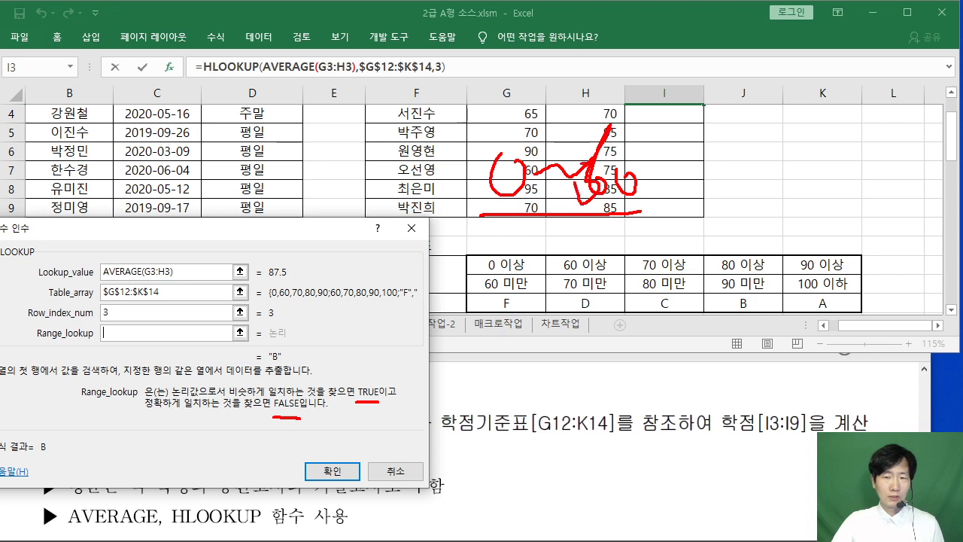
left_click_drag(498, 295, 505, 326)
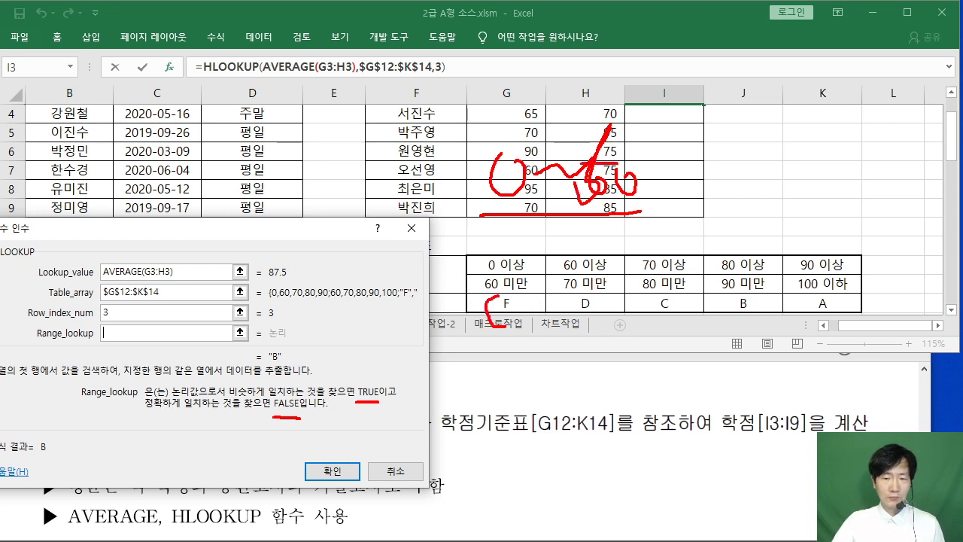
mouse_move(712, 124)
left_mouse_down()
mouse_move(691, 167)
mouse_move(776, 153)
left_mouse_up()
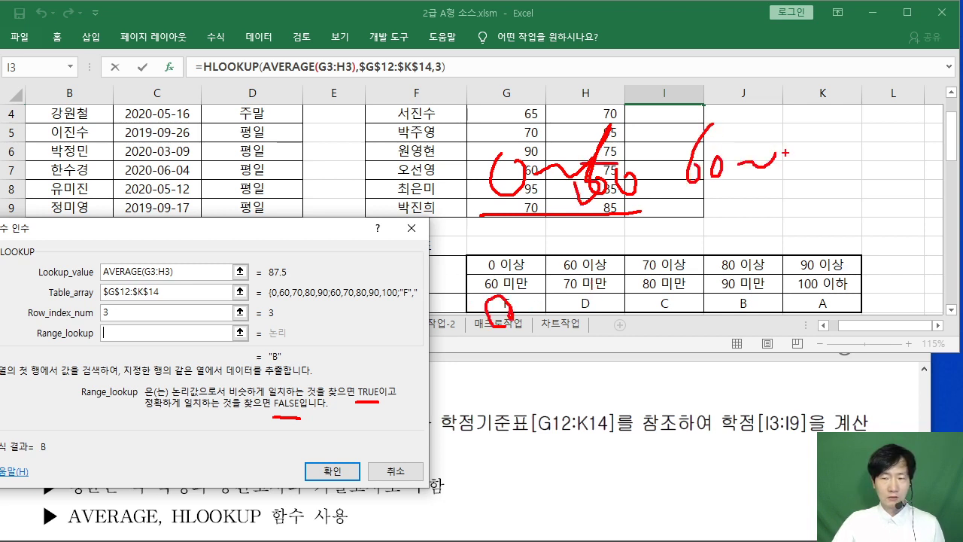
mouse_move(818, 118)
left_mouse_down()
mouse_move(832, 147)
mouse_move(813, 181)
left_mouse_up()
left_click_drag(670, 193, 825, 197)
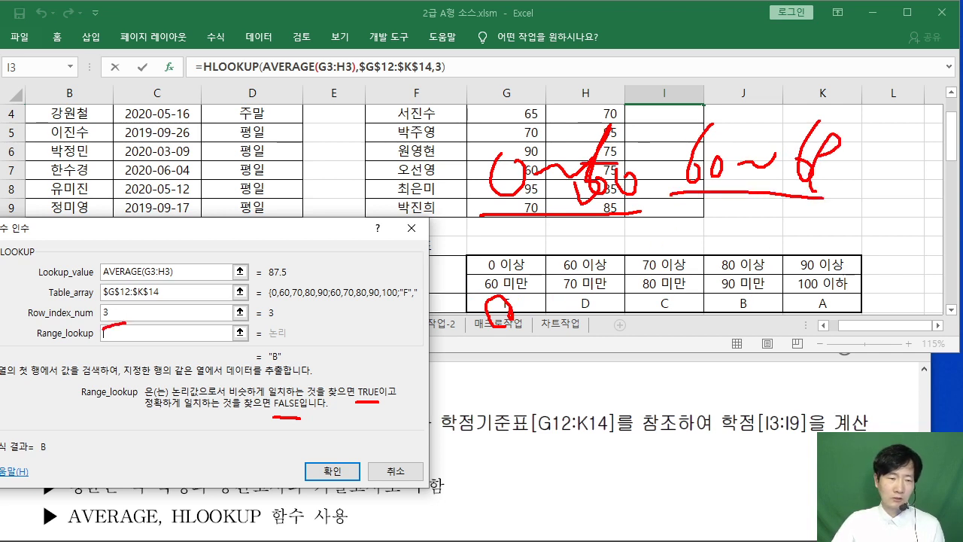
mouse_move(115, 327)
left_mouse_down()
mouse_move(117, 344)
mouse_move(158, 326)
left_mouse_up()
mouse_move(165, 322)
left_mouse_down()
mouse_move(181, 322)
mouse_move(180, 347)
mouse_move(196, 342)
left_mouse_up()
mouse_move(606, 251)
left_mouse_down()
mouse_move(599, 235)
mouse_move(601, 262)
left_mouse_up()
mouse_move(622, 247)
left_mouse_down()
mouse_move(612, 257)
mouse_move(631, 247)
left_mouse_up()
left_click_drag(720, 238, 712, 259)
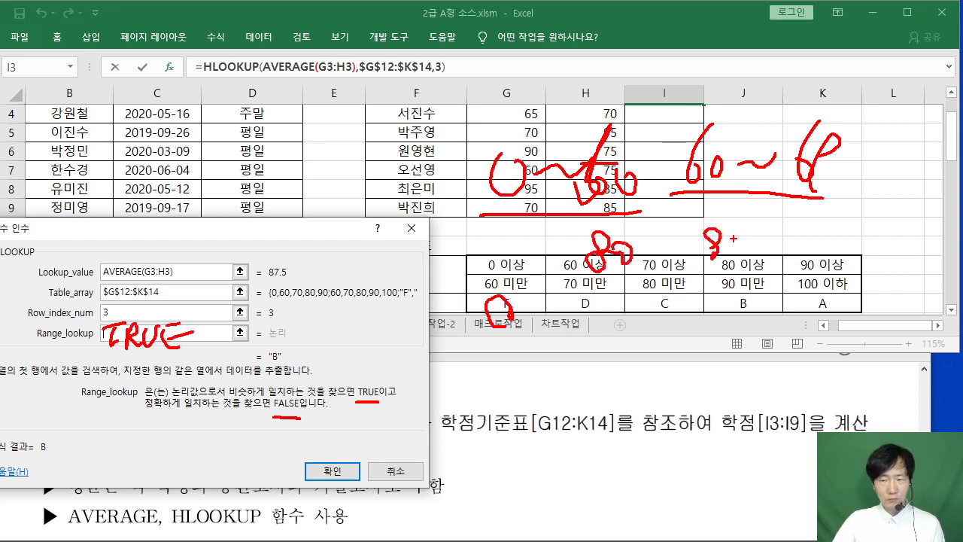
left_click_drag(832, 248, 834, 241)
left_click_drag(855, 241, 857, 244)
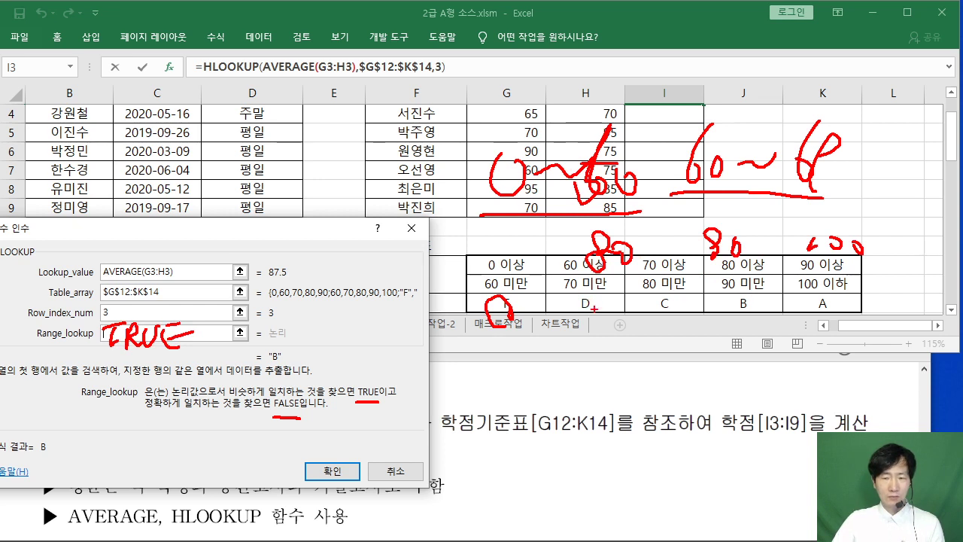
left_click_drag(602, 292, 601, 324)
mouse_move(599, 283)
left_mouse_down()
mouse_move(615, 283)
mouse_move(627, 322)
left_mouse_up()
left_click_drag(724, 289, 714, 325)
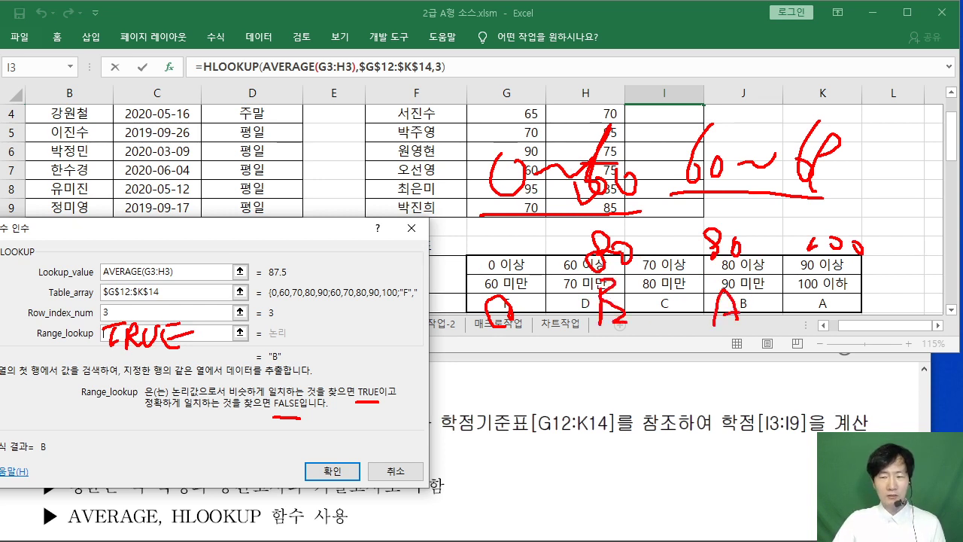
left_click_drag(588, 231, 590, 340)
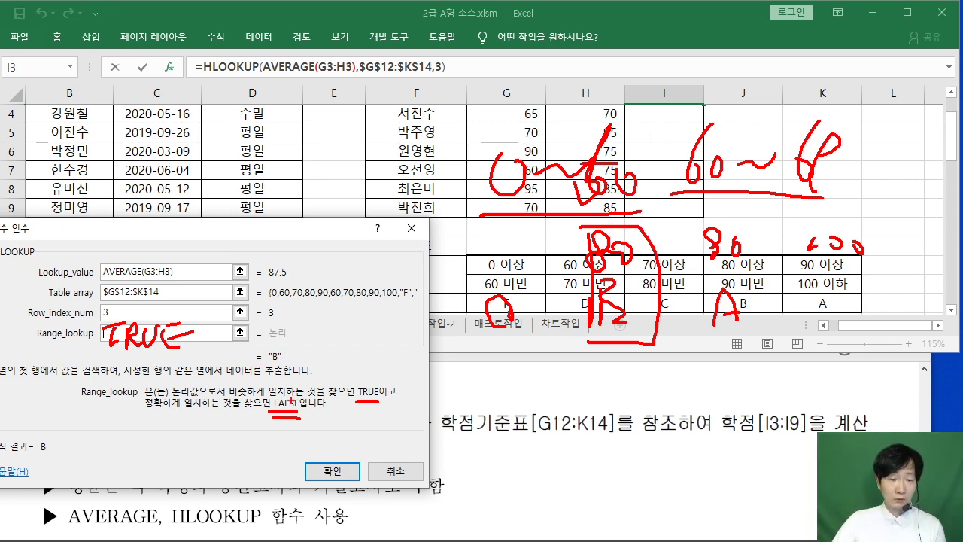
left_click_drag(145, 409, 197, 410)
key("Escape")
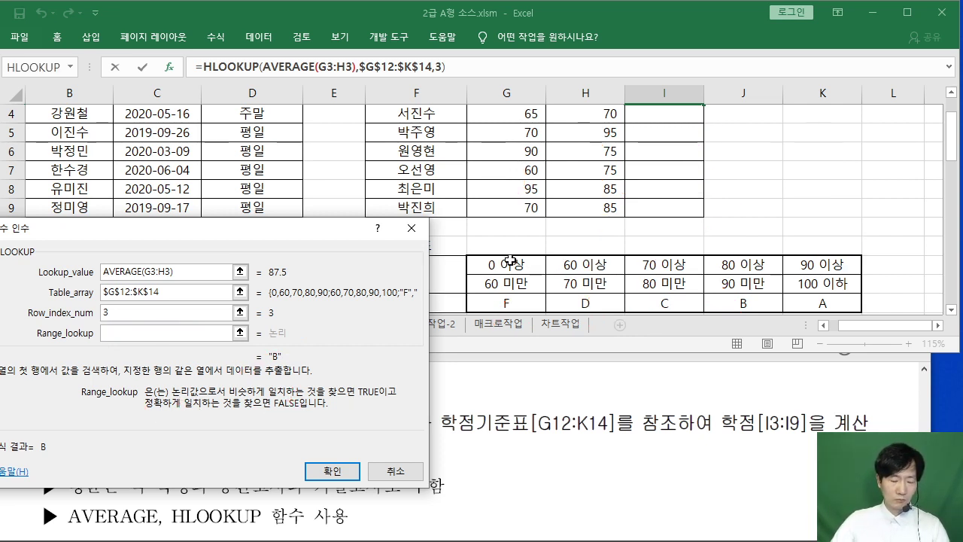
Step: Set HLOOKUP's Range_lookup to TRUE for approximate matching and complete the formula in I3
type("TRUE")
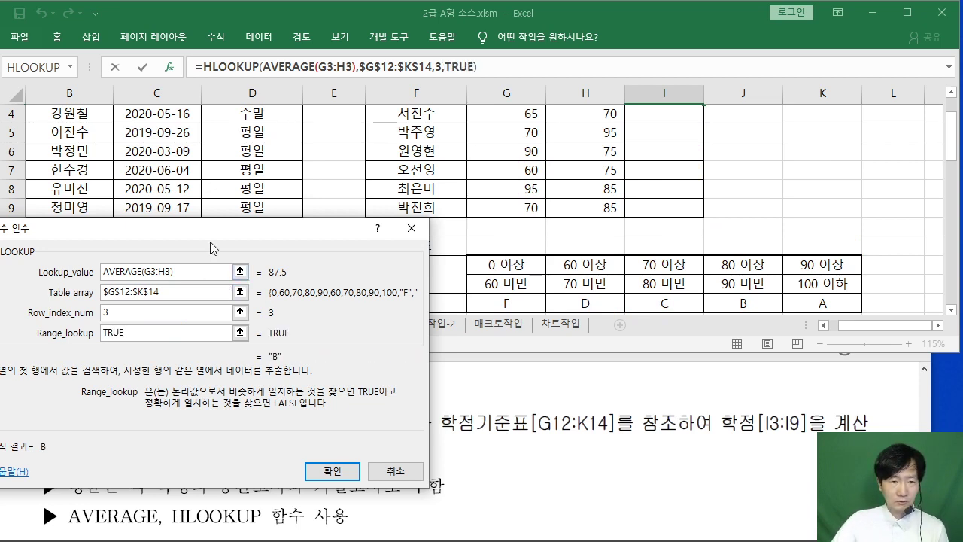
left_click_drag(211, 242, 256, 191)
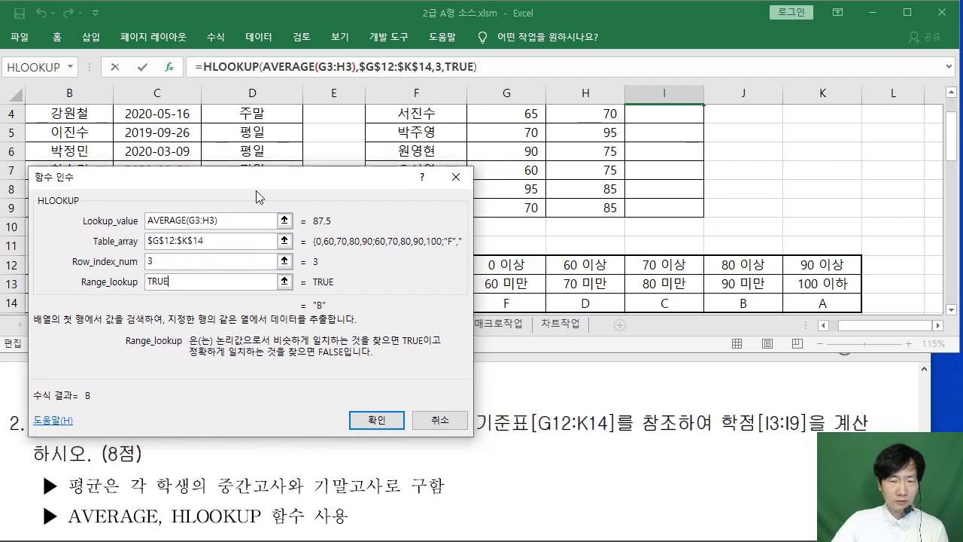
left_click(377, 420)
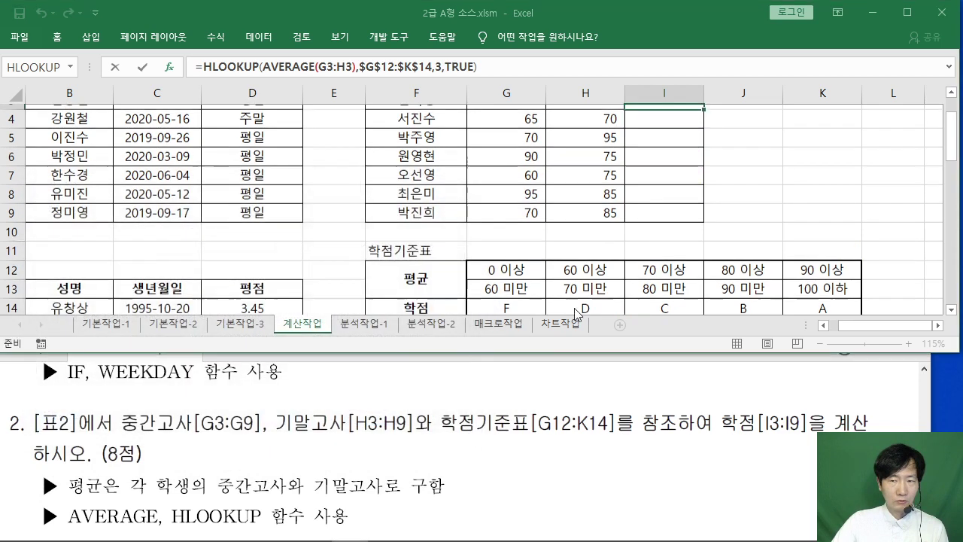
Step: Copy the 학점 formula from I3 down through I9 for all students in 표2
scroll(666, 215, "up", 1)
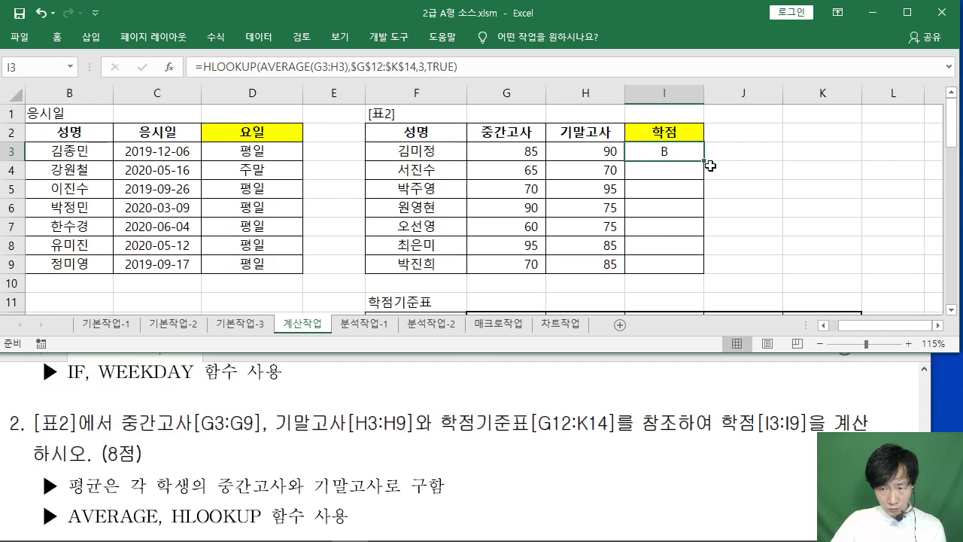
left_click_drag(713, 158, 772, 130)
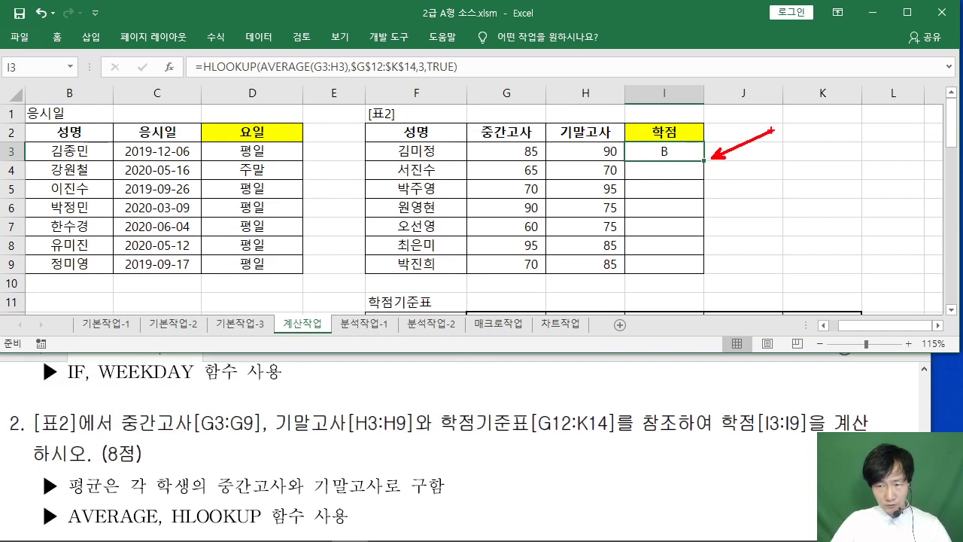
key("Escape")
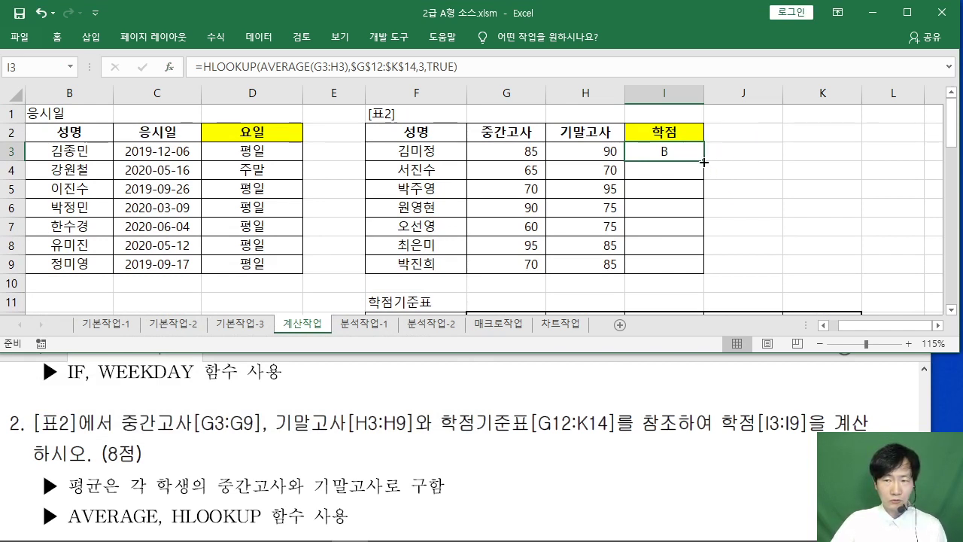
double_click(704, 162)
left_click(733, 213)
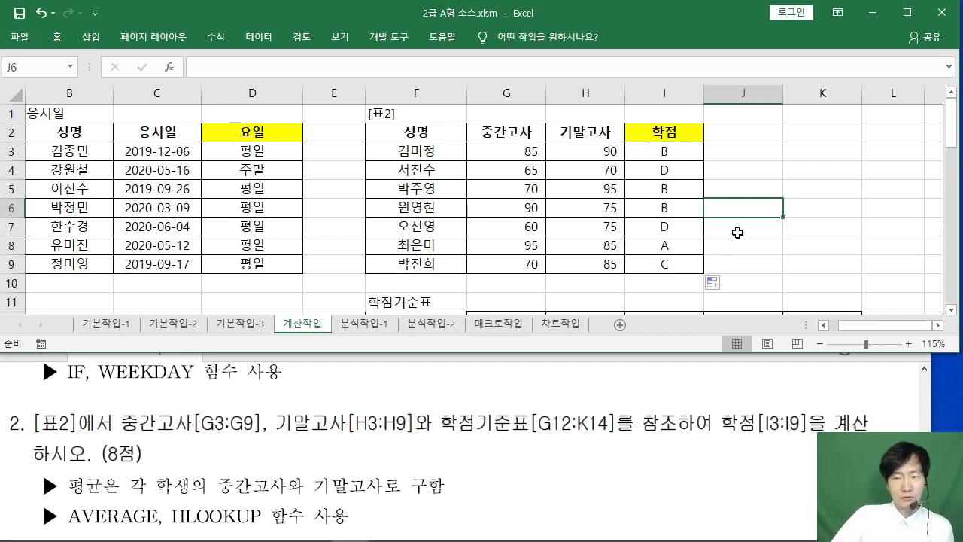
Step: Read question 3 in the exam PDF and examine 표3, the condition area A24:A25 and result cell D24 in the Excel sheet
left_click(316, 406)
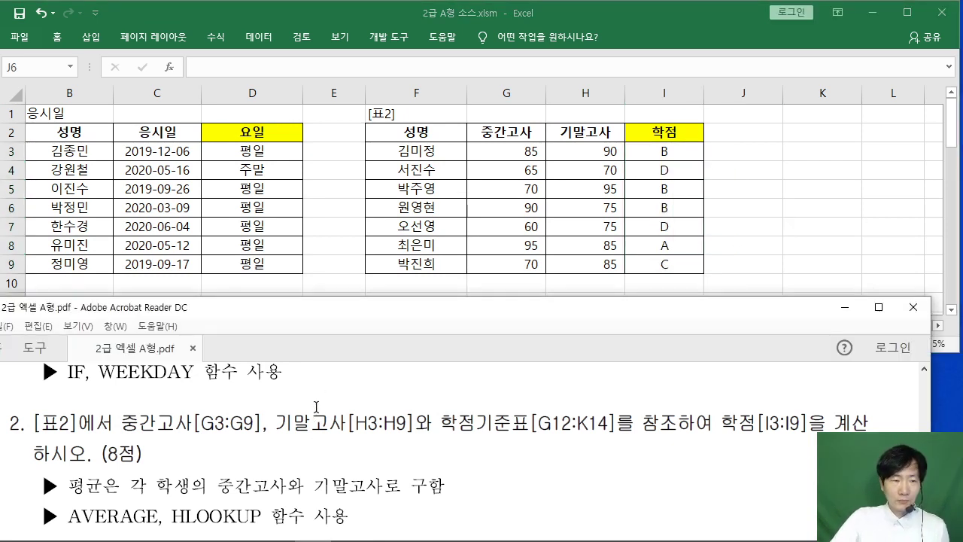
scroll(316, 405, "down", 7)
scroll(319, 400, "up", 1)
left_click(343, 237)
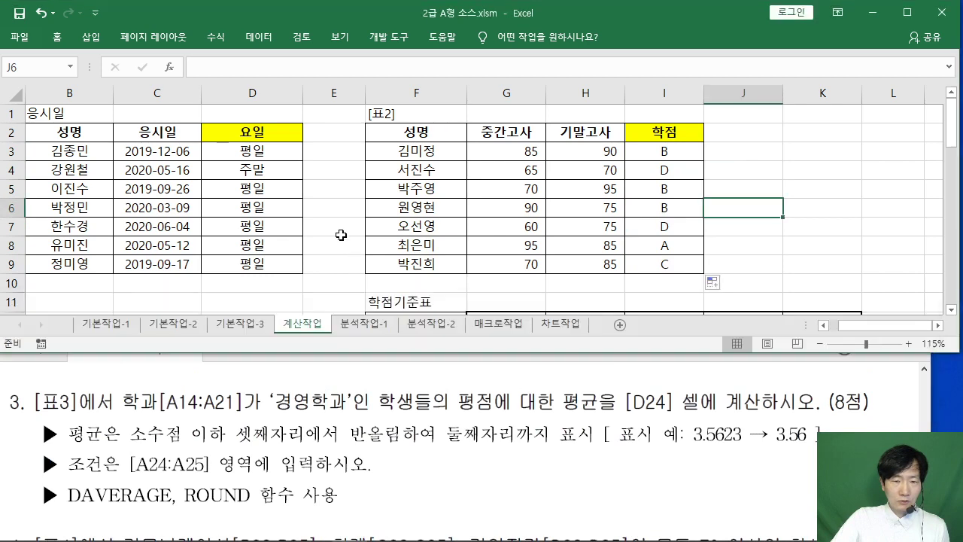
scroll(776, 239, "down", 1)
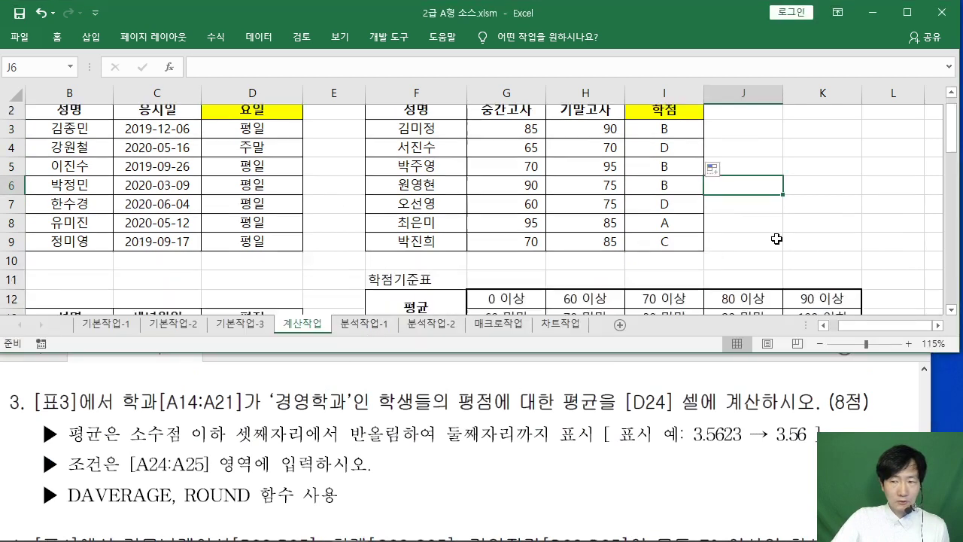
scroll(777, 239, "down", 3)
left_click_drag(884, 325, 875, 325)
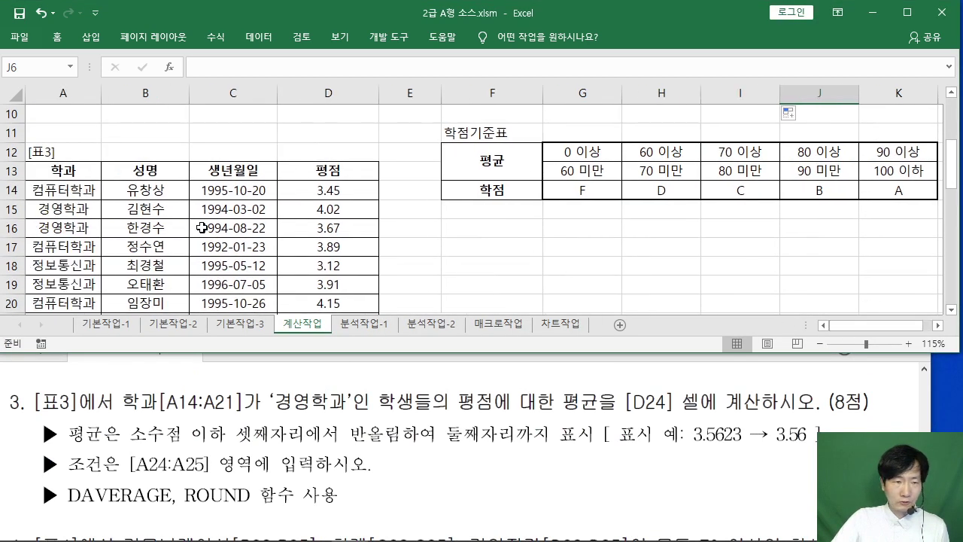
scroll(202, 228, "down", 1)
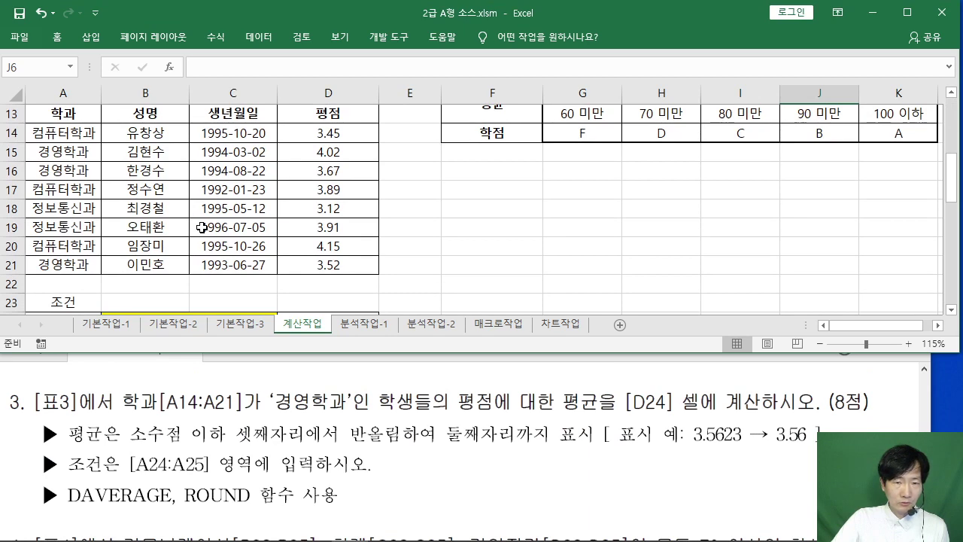
scroll(202, 228, "down", 2)
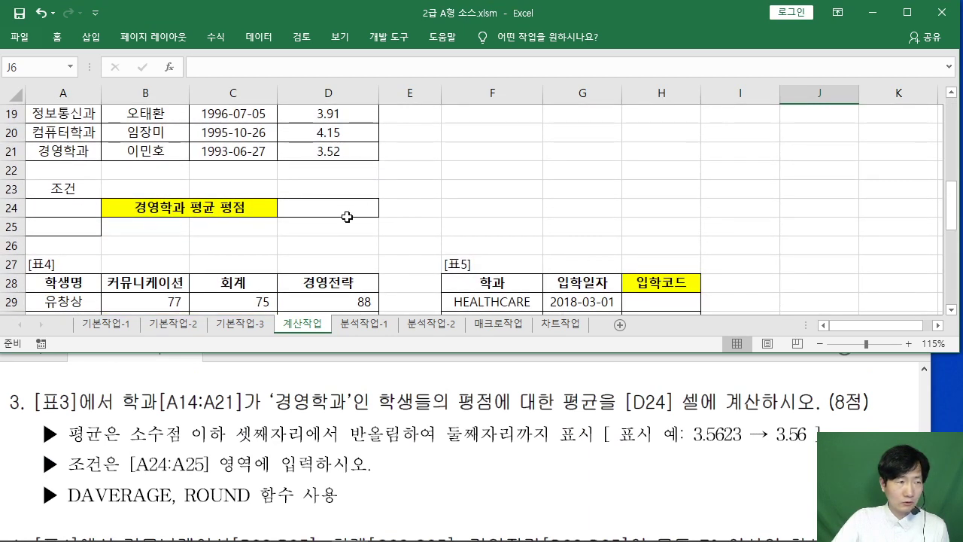
scroll(331, 233, "up", 1)
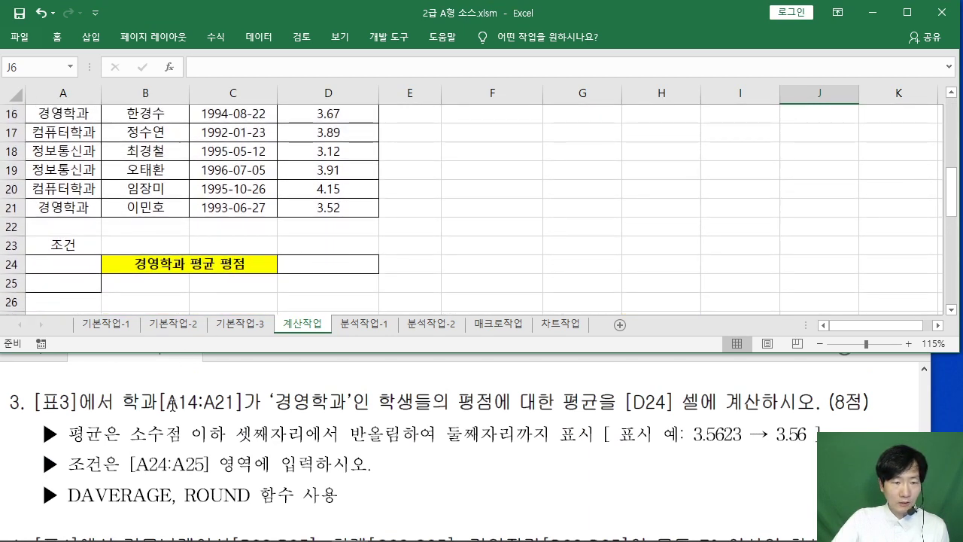
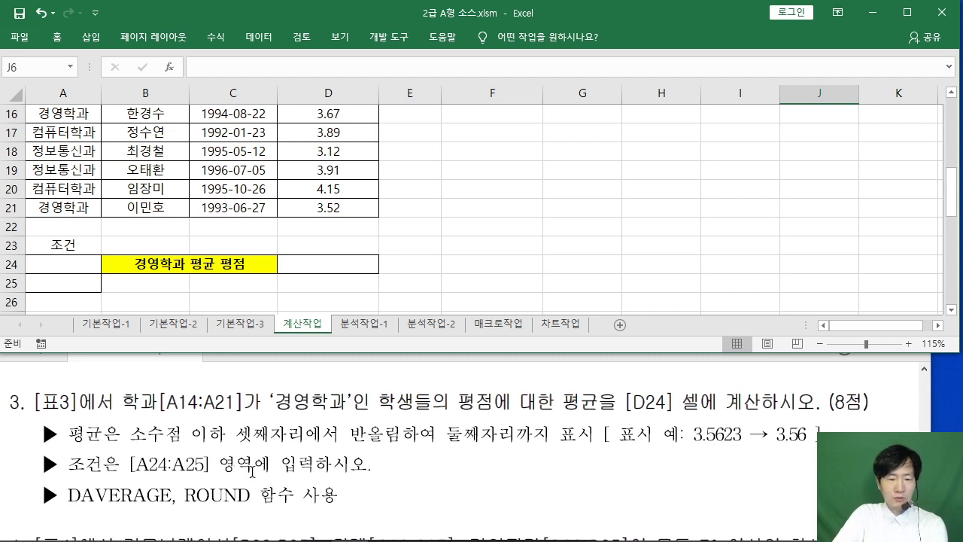
left_click_drag(72, 465, 205, 465)
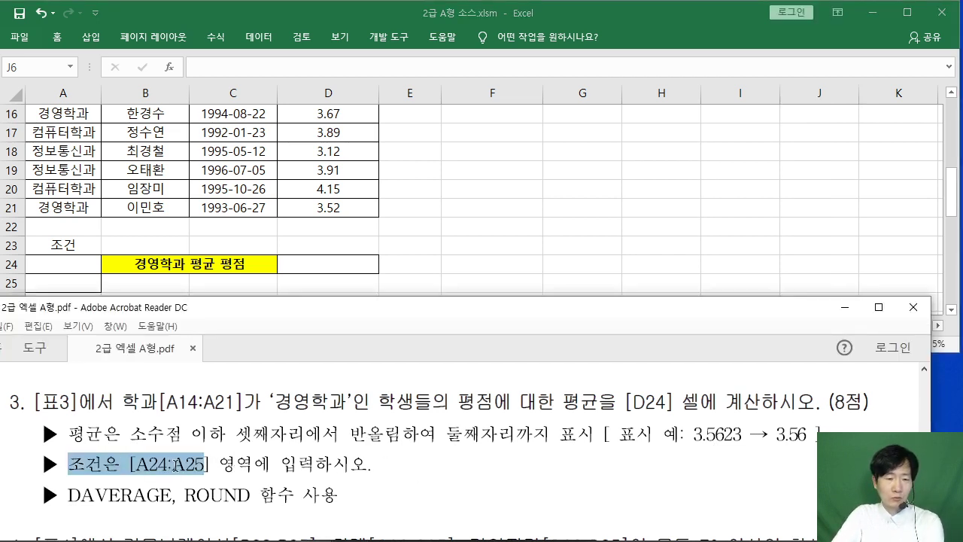
left_click(188, 475)
left_click_drag(122, 403, 179, 405)
left_click(269, 440)
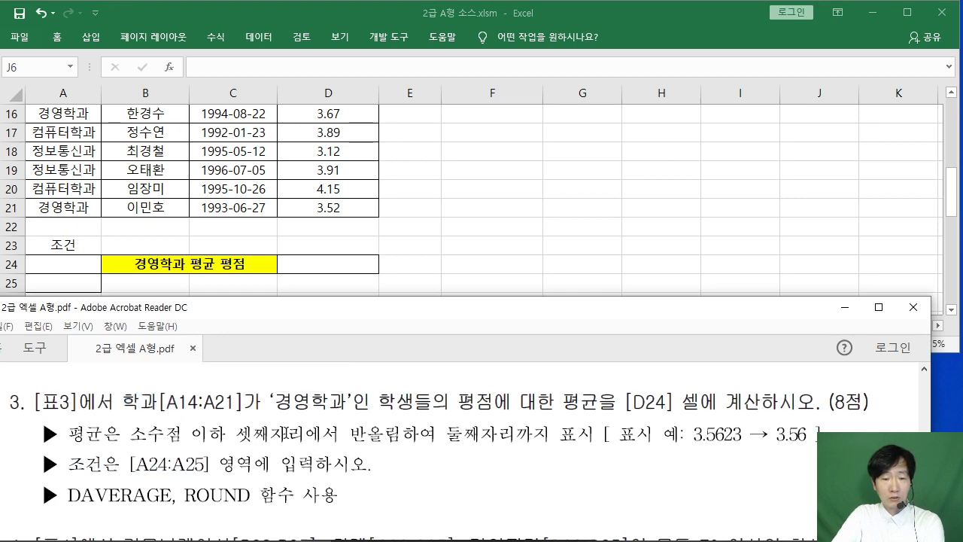
Step: Enter the DAVERAGE condition below 표3, with the field name 학과 in A24 and 경영학과 in A25
left_click(64, 264)
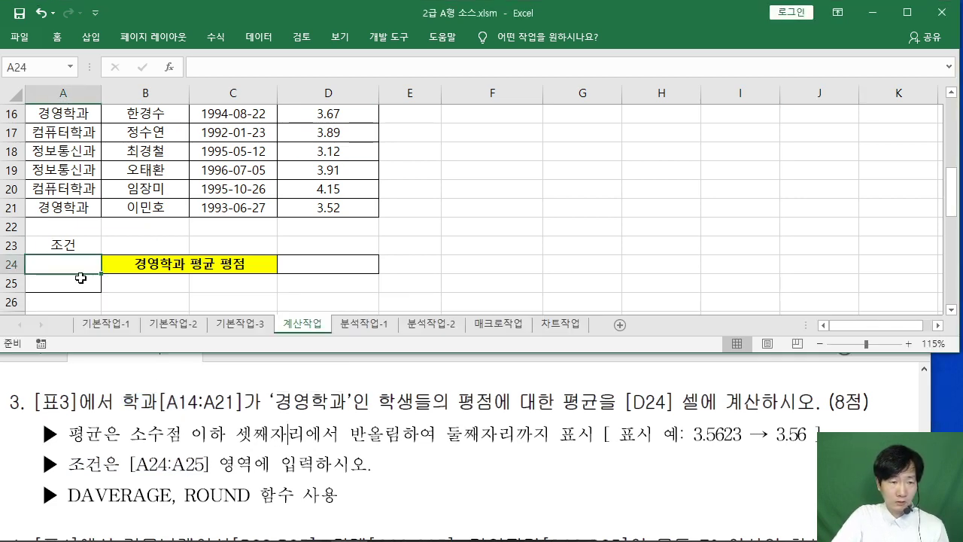
scroll(118, 284, "up", 1)
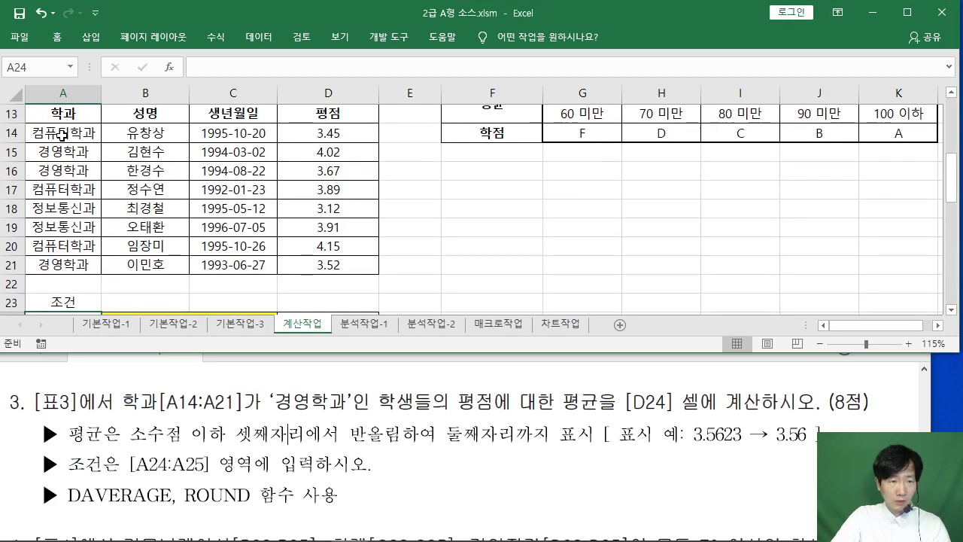
scroll(150, 234, "down", 2)
type("GKR")
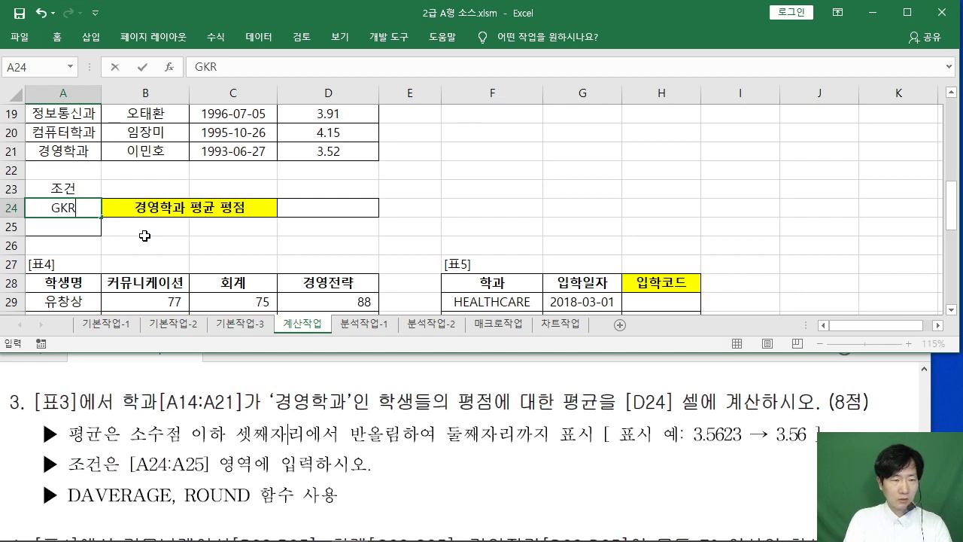
key("BackSpace")
key("BackSpace")
key("BackSpace")
type("학과")
key("Return")
type("경영")
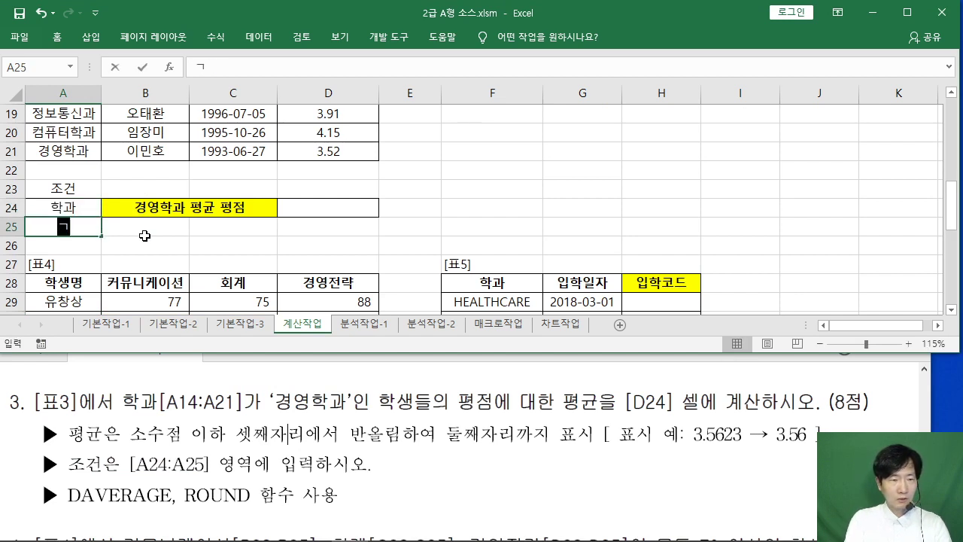
type("학과")
key("Return")
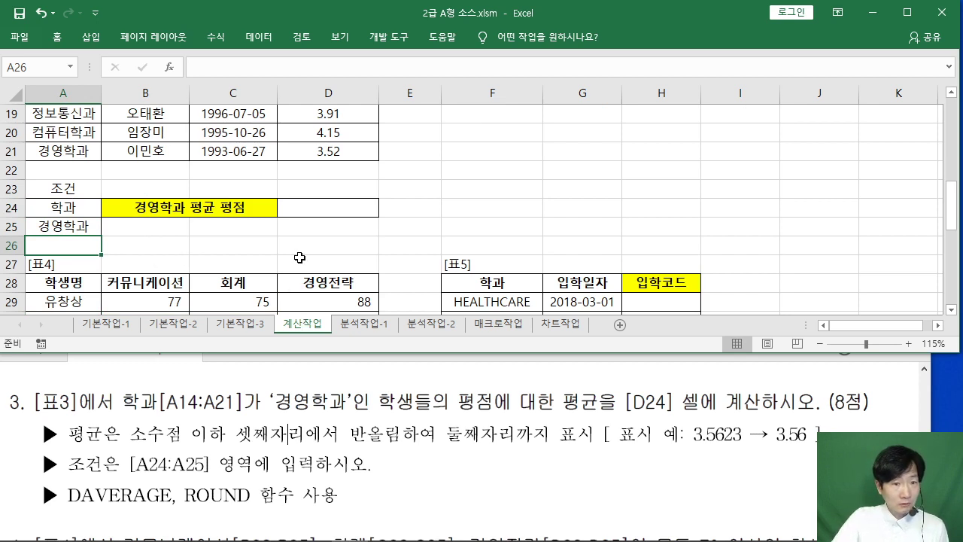
Step: Select D24, the result cell for 경영학과 평균 평점
left_click(318, 209)
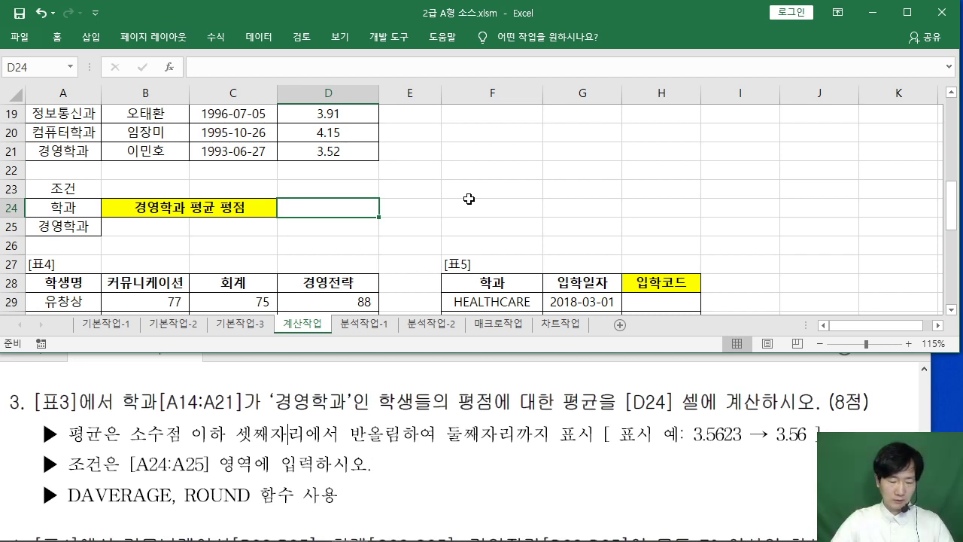
mouse_move(380, 98)
left_mouse_down()
mouse_move(392, 150)
mouse_move(496, 180)
mouse_move(511, 140)
mouse_move(553, 158)
mouse_move(376, 256)
mouse_move(418, 260)
mouse_move(491, 242)
mouse_move(532, 256)
mouse_move(554, 225)
mouse_move(608, 286)
mouse_move(387, 364)
mouse_move(585, 304)
mouse_move(707, 319)
mouse_move(777, 289)
left_mouse_up()
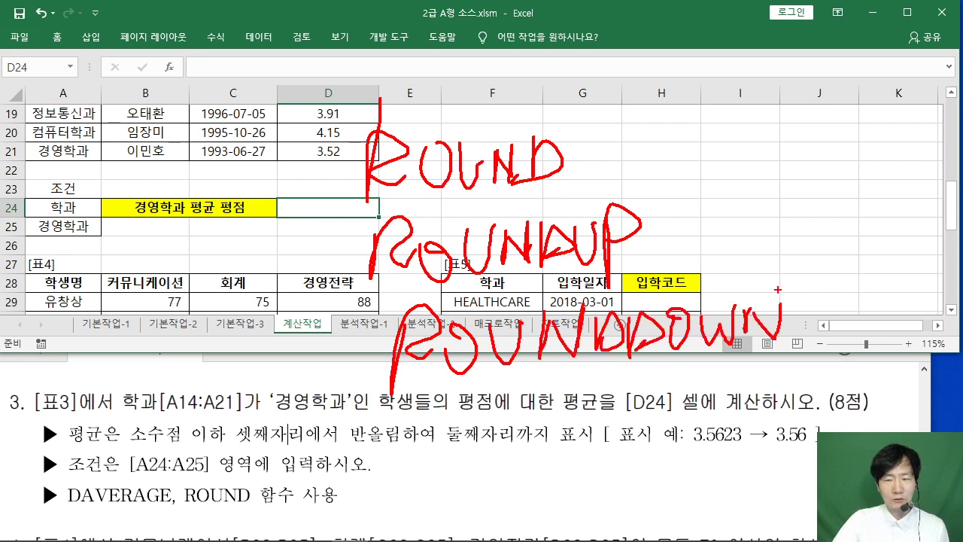
left_click_drag(594, 91, 621, 168)
left_click_drag(546, 202, 885, 155)
left_click_drag(611, 129, 665, 121)
mouse_move(678, 107)
left_mouse_down()
mouse_move(681, 132)
mouse_move(660, 170)
mouse_move(721, 182)
left_mouse_up()
left_click_drag(730, 110, 761, 137)
mouse_move(766, 105)
left_mouse_down()
mouse_move(773, 147)
mouse_move(811, 139)
left_mouse_up()
left_click_drag(803, 81, 816, 110)
left_click_drag(819, 115, 828, 133)
left_click_drag(831, 88, 846, 122)
left_click_drag(842, 98, 820, 164)
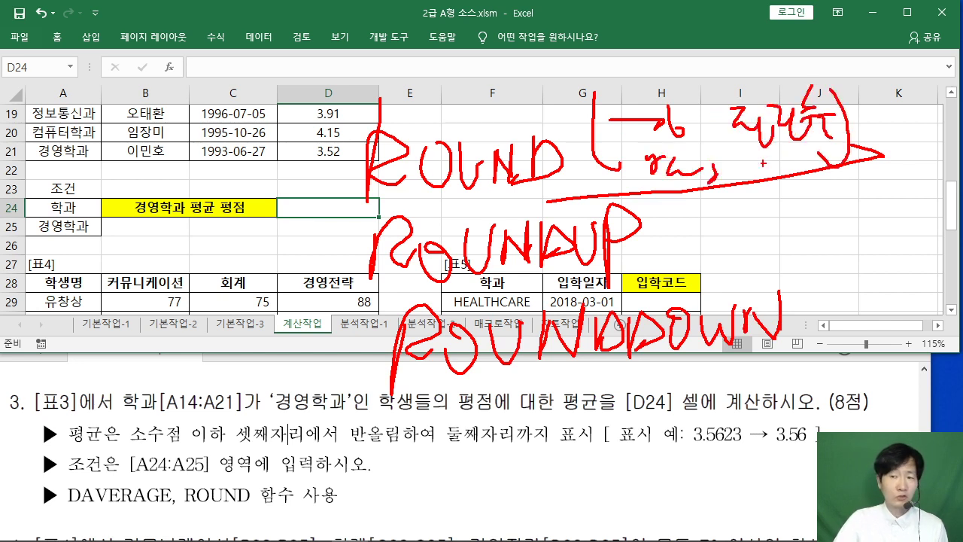
key("Escape")
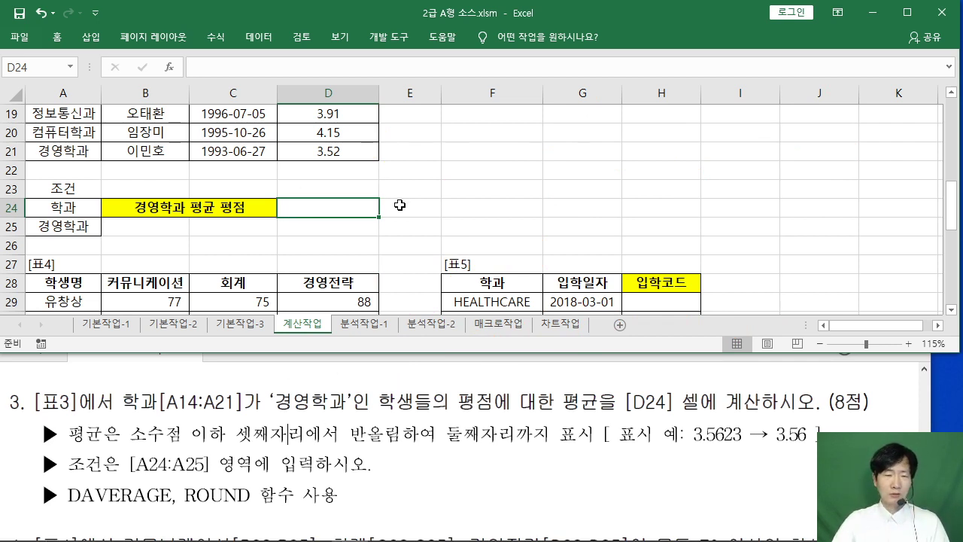
Step: Find the ROUND function and insert it in D24, moving its arguments dialog clear of 표3
left_click(171, 70)
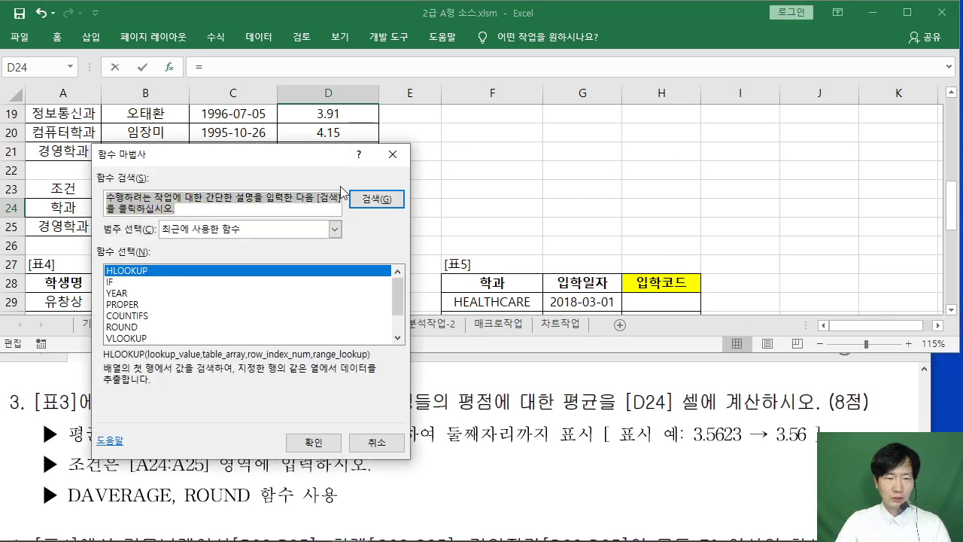
type("개")
type("UN")
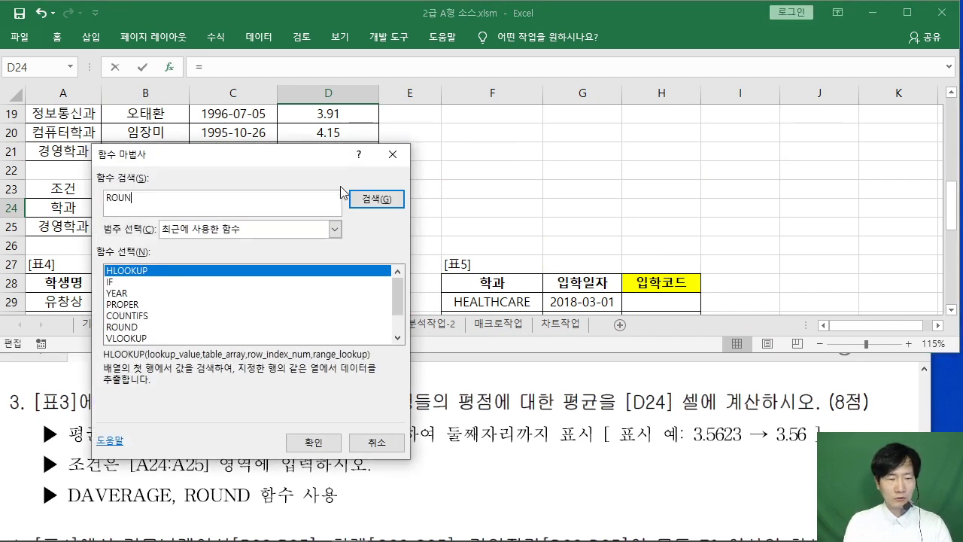
type("D")
key("Return")
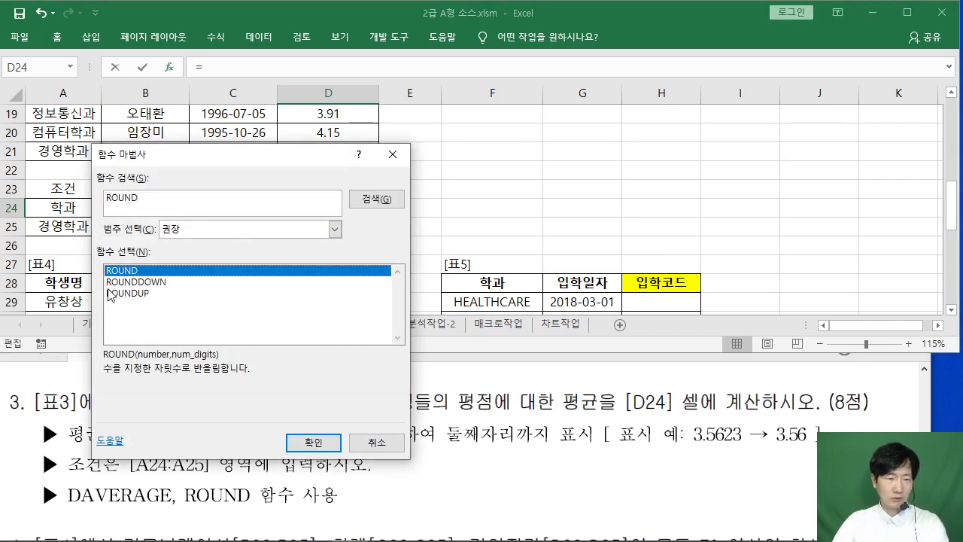
left_click(293, 439)
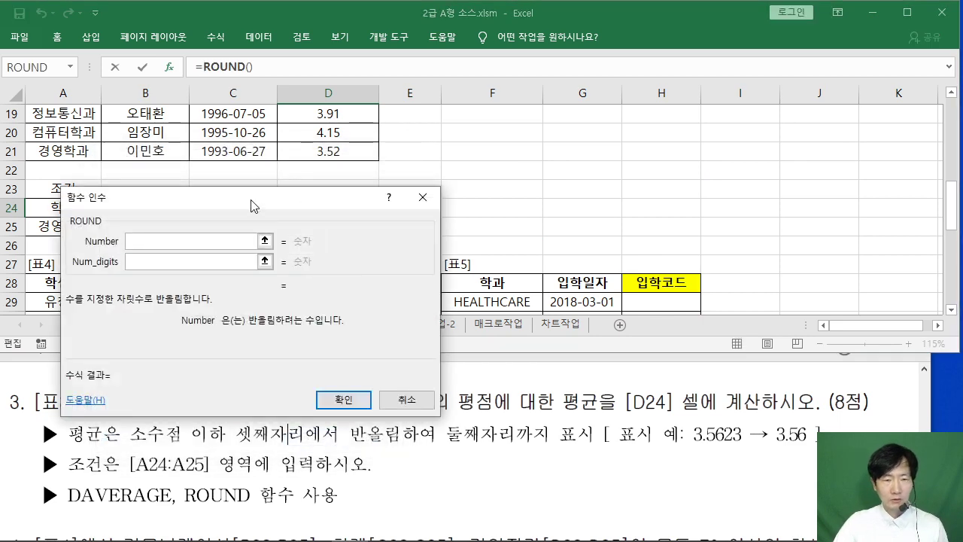
left_click_drag(250, 206, 663, 88)
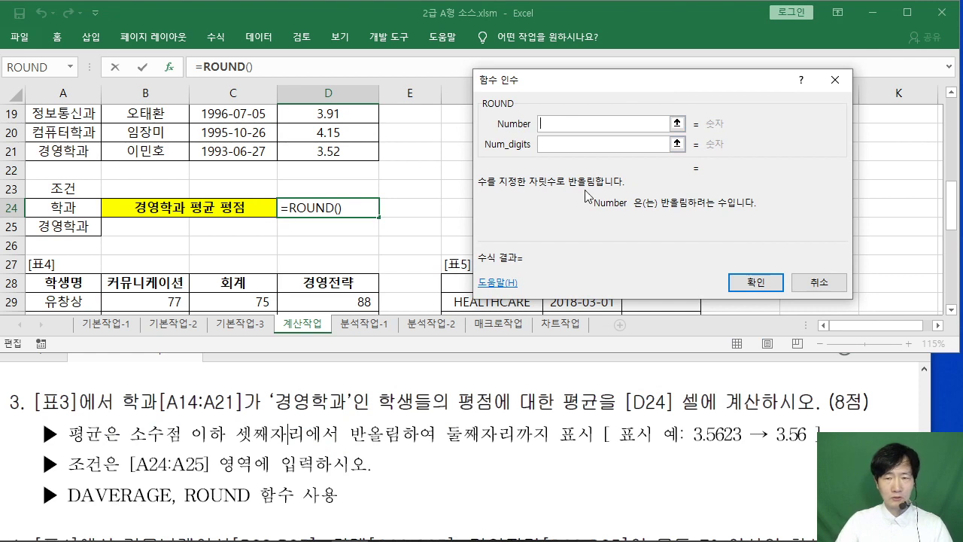
Step: Nest DAVERAGE( in ROUND's Number argument and bring up the DAVERAGE function's own arguments
type("DAVAER")
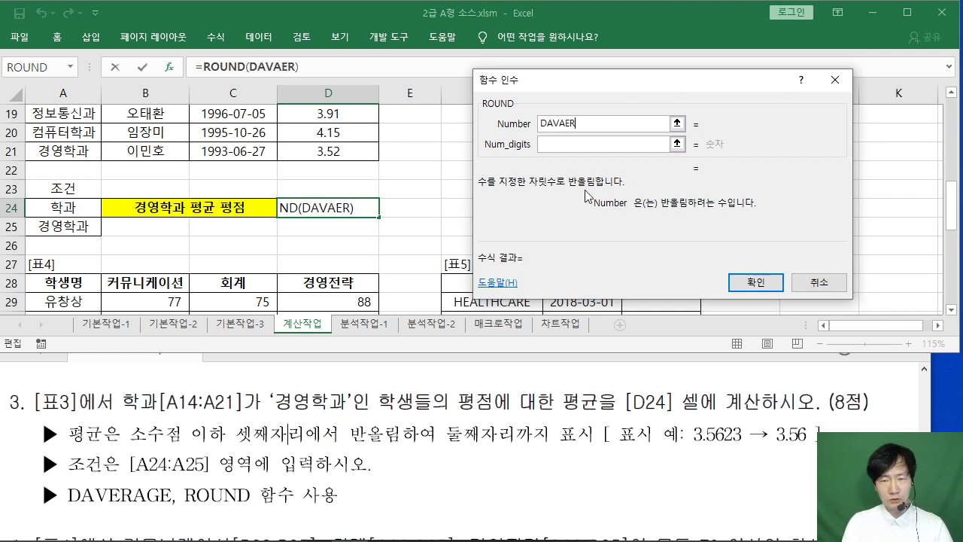
key("BackSpace")
key("BackSpace")
key("BackSpace")
type("ERAGE")
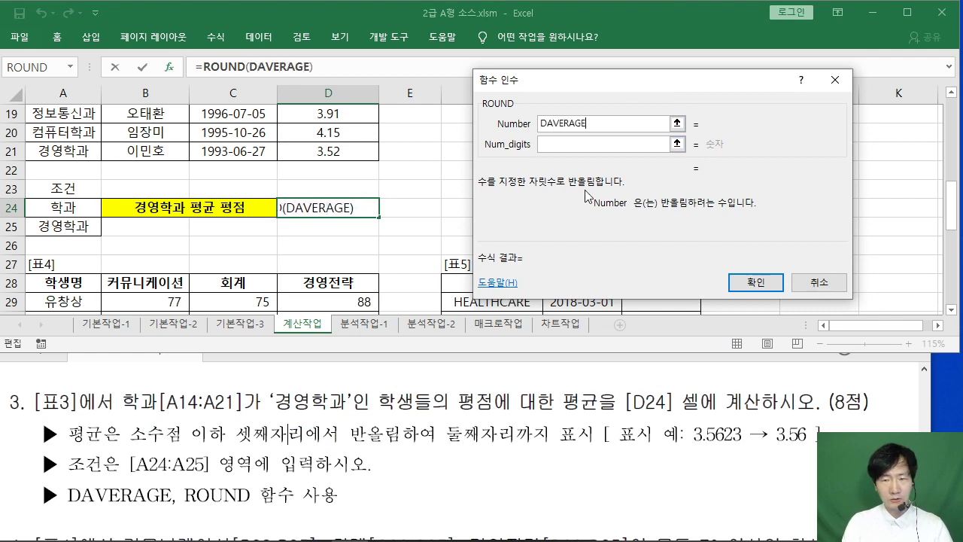
type("(")
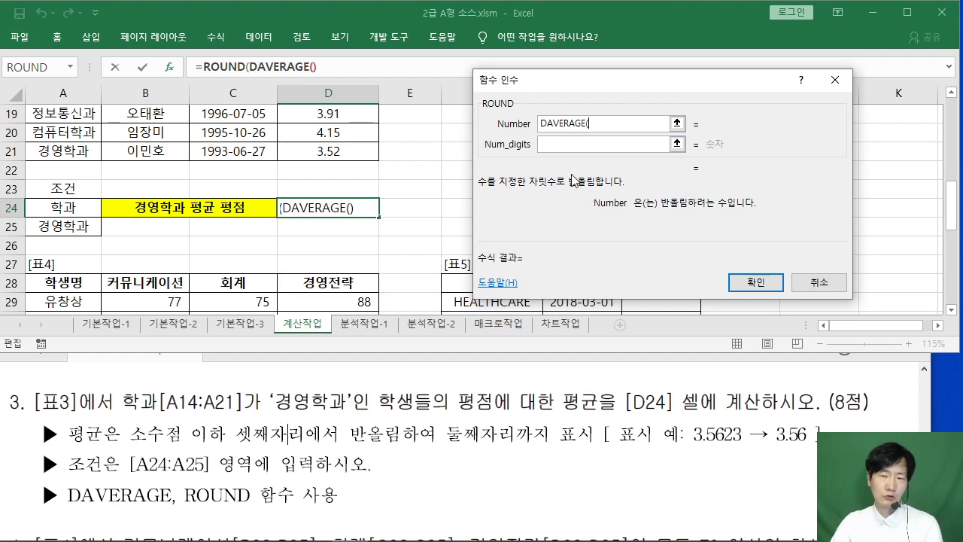
left_click(584, 140)
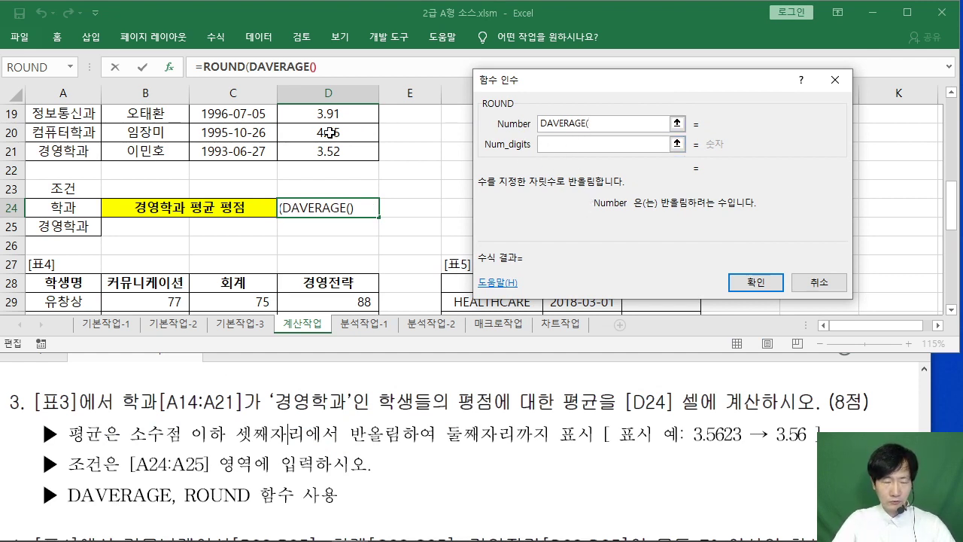
left_click_drag(288, 75, 304, 230)
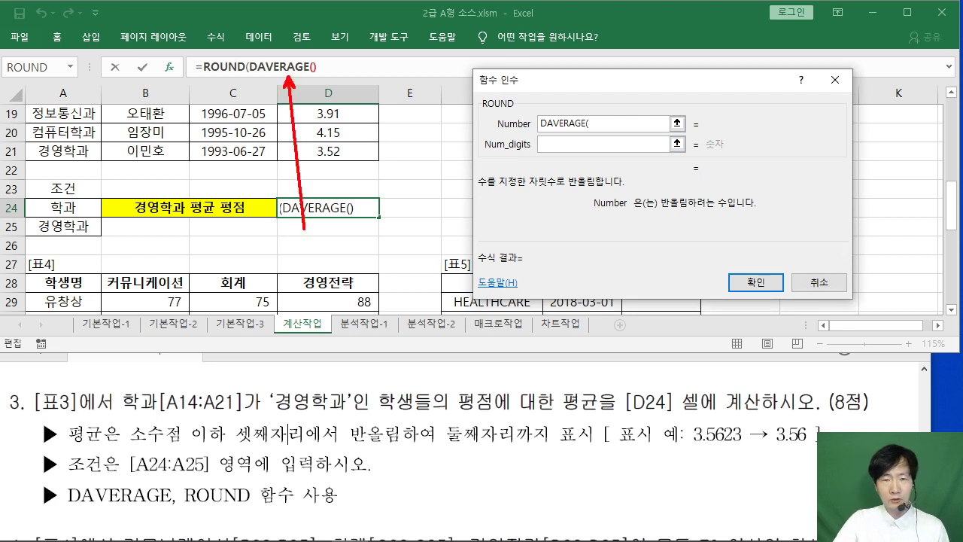
mouse_move(541, 74)
left_mouse_down()
mouse_move(444, 68)
mouse_move(527, 85)
left_mouse_up()
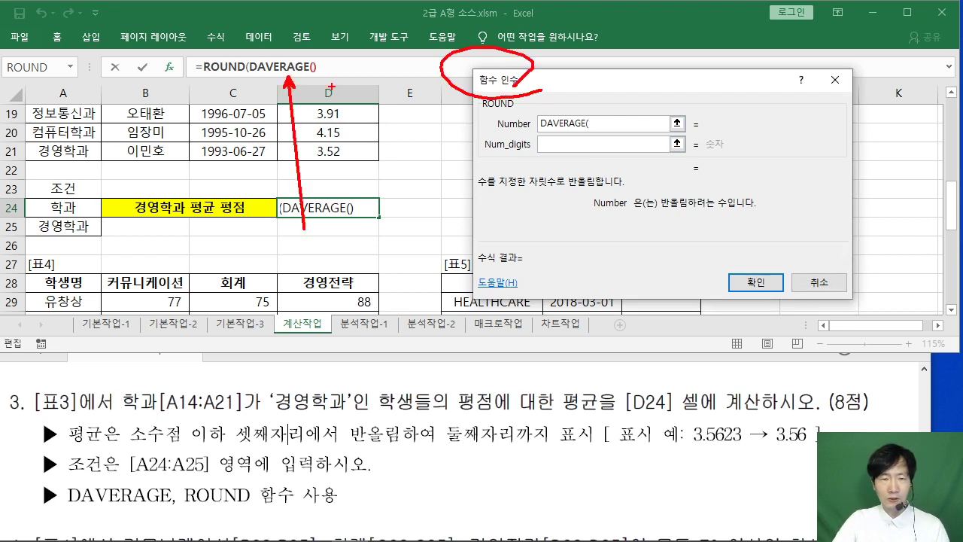
key("Escape")
left_click(283, 67)
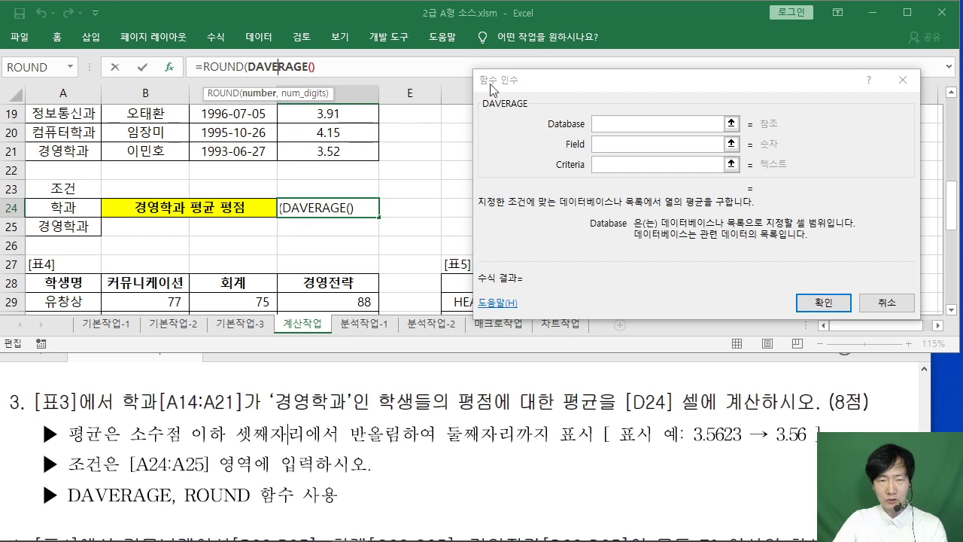
Step: Set DAVERAGE's Database argument to the whole of 표3 including its headers, A13:D21
left_click(599, 124)
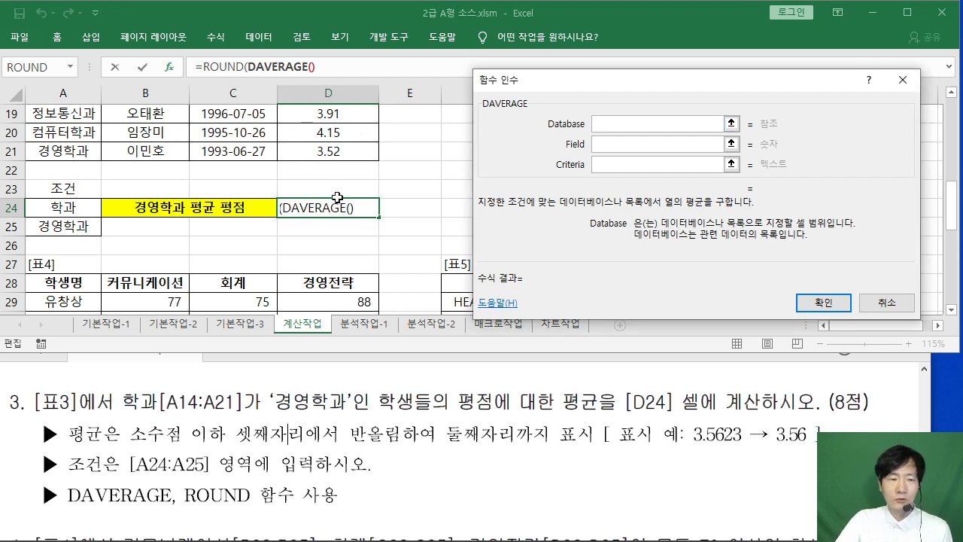
scroll(270, 212, "up", 2)
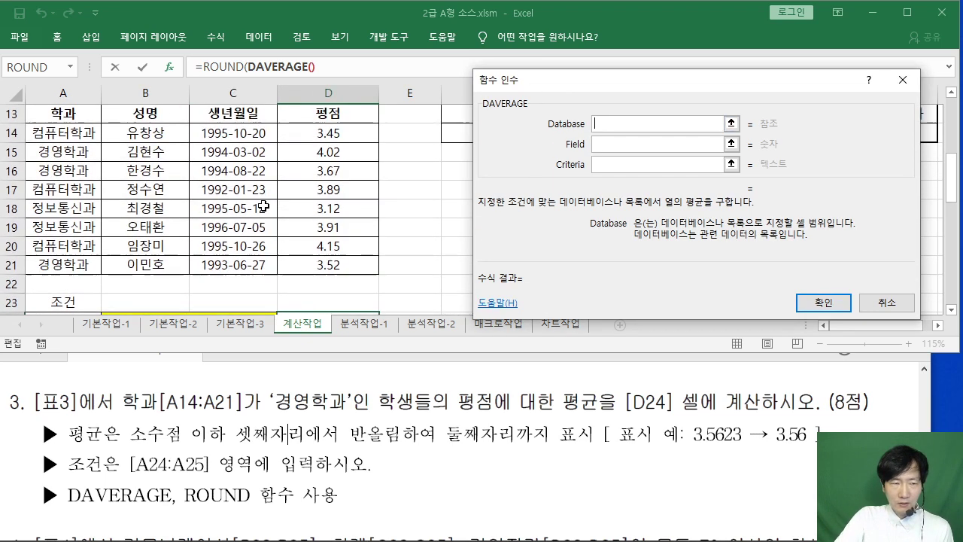
scroll(260, 205, "up", 1)
scroll(260, 204, "down", 1)
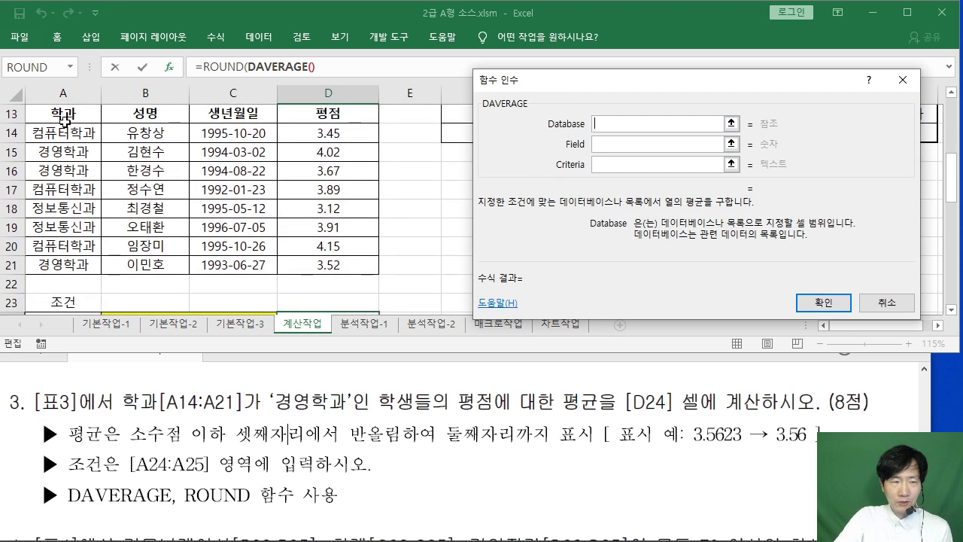
scroll(88, 142, "up", 1)
scroll(83, 143, "down", 1)
left_click_drag(52, 114, 325, 265)
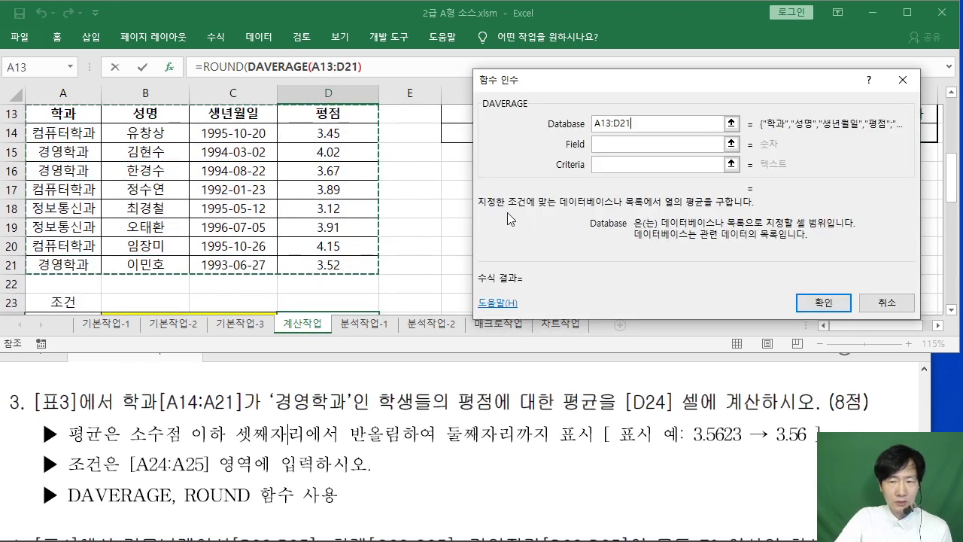
Step: Set DAVERAGE's Field argument to the 평점 header cell D13
left_click(608, 144)
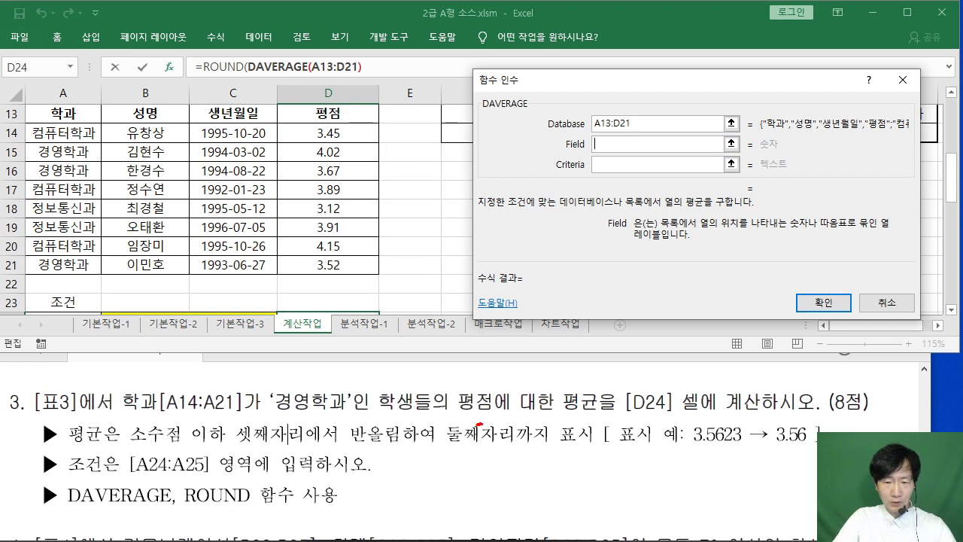
mouse_move(482, 374)
left_mouse_down()
mouse_move(450, 412)
mouse_move(500, 387)
mouse_move(595, 414)
left_mouse_up()
left_click_drag(511, 416, 625, 413)
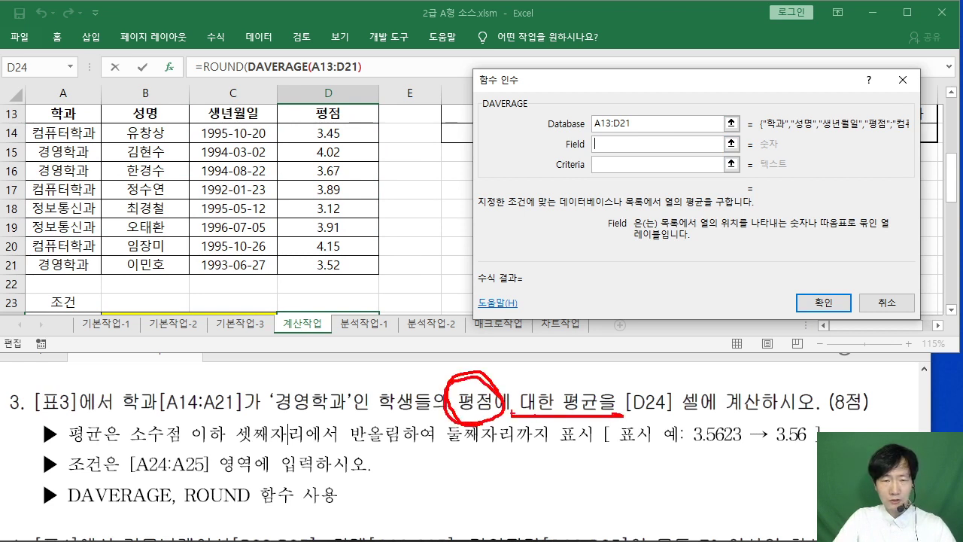
mouse_move(279, 98)
left_mouse_down()
mouse_move(297, 124)
mouse_move(376, 129)
mouse_move(410, 25)
left_mouse_up()
key("Escape")
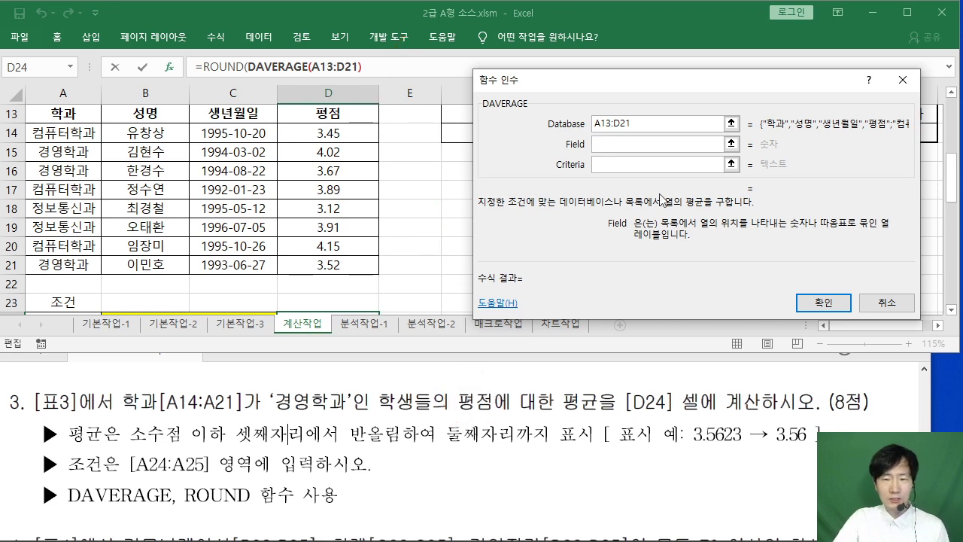
scroll(338, 189, "up", 1)
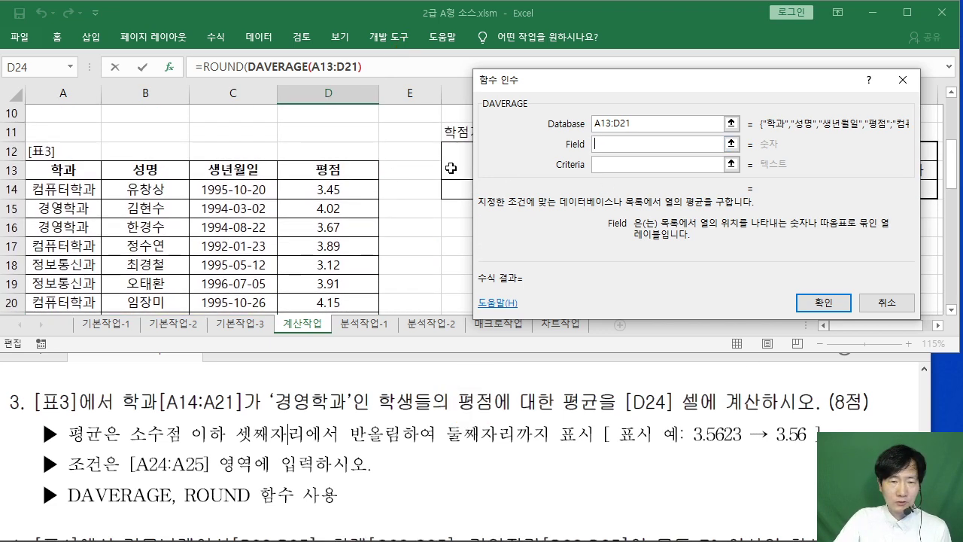
left_click(348, 179)
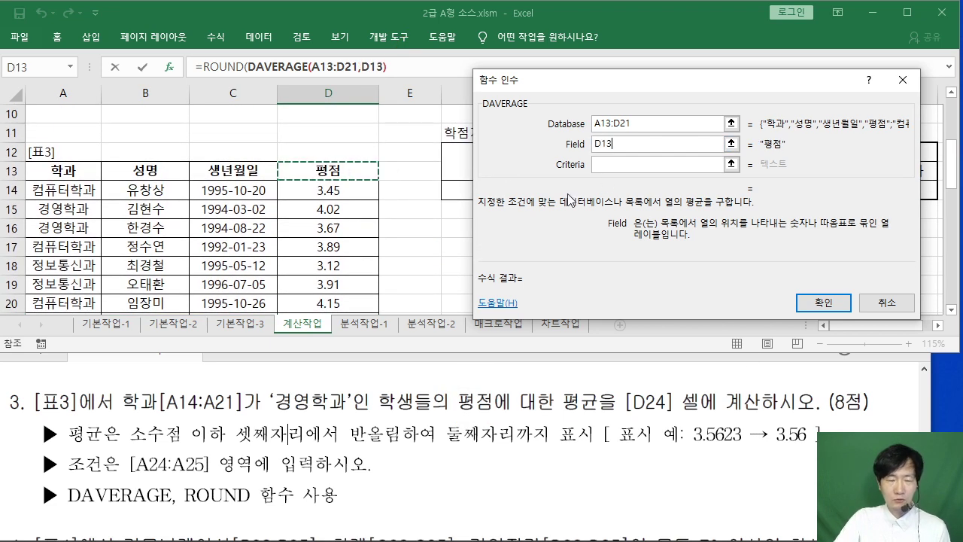
Step: Set DAVERAGE's Criteria argument to the condition range A24:A25
left_click(608, 163)
scroll(105, 306, "down", 2)
scroll(107, 304, "down", 1)
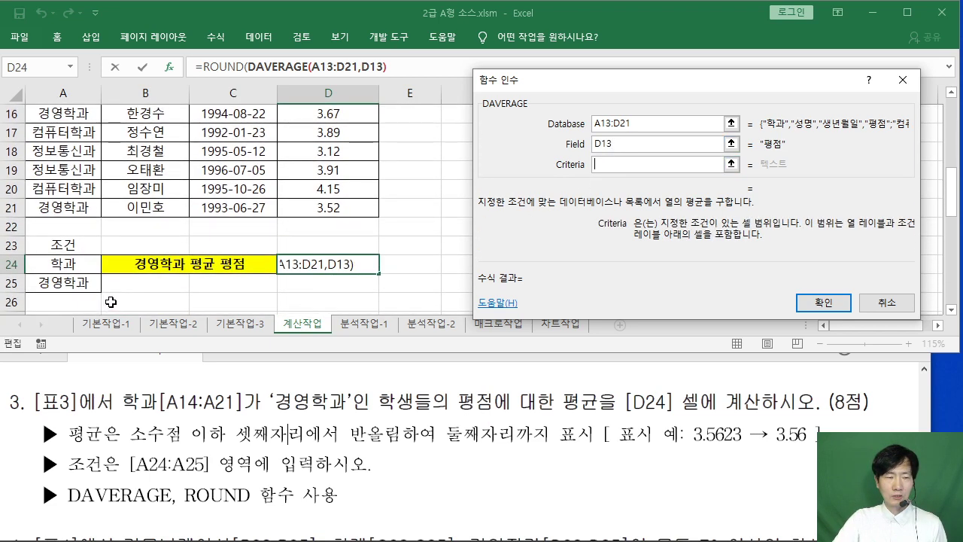
left_click_drag(58, 264, 60, 282)
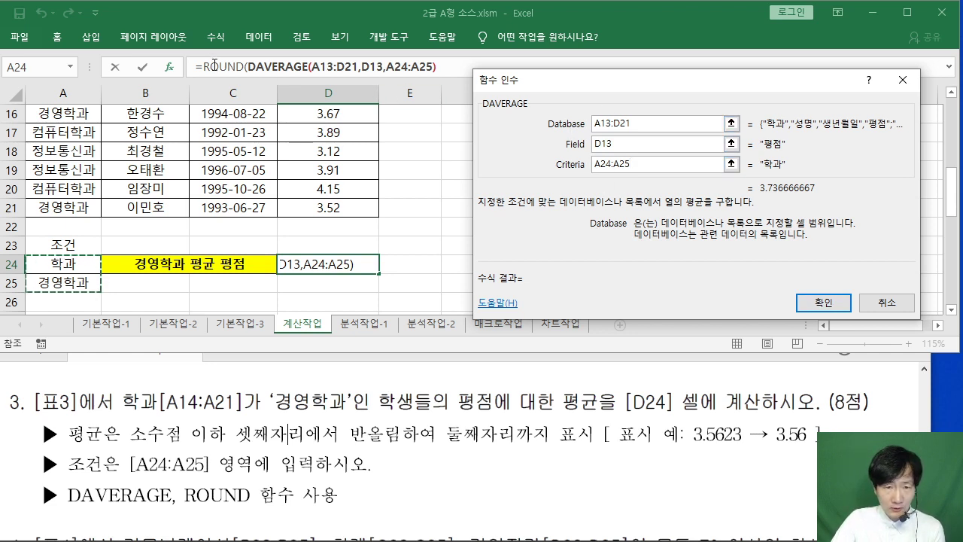
Step: Return to the outer ROUND function's arguments and go to its Num_digits argument
left_click_drag(228, 70, 229, 206)
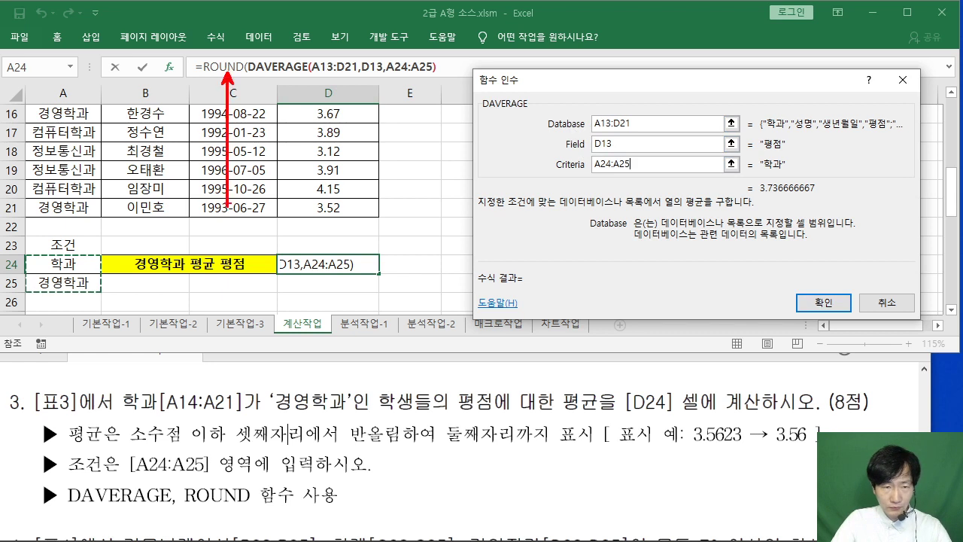
key("Escape")
left_click(224, 62)
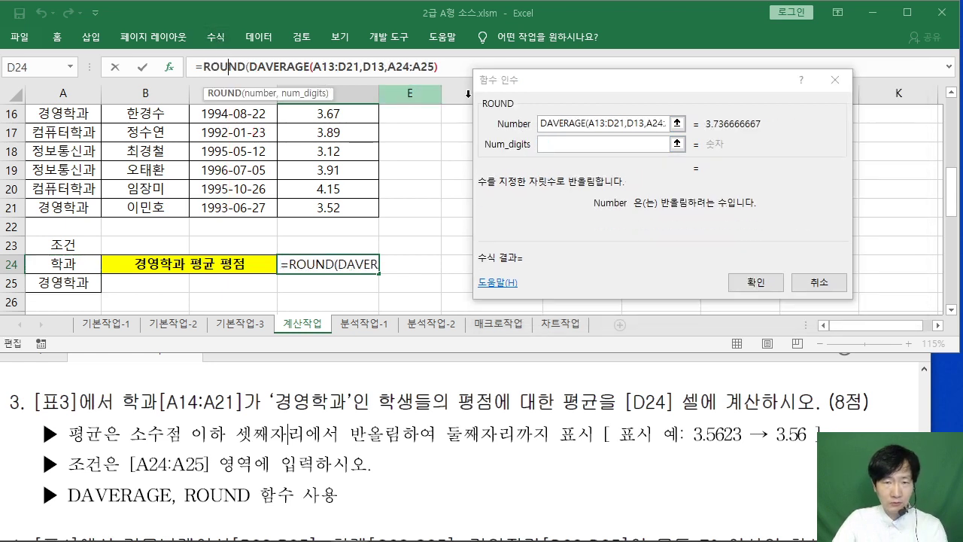
left_click(579, 144)
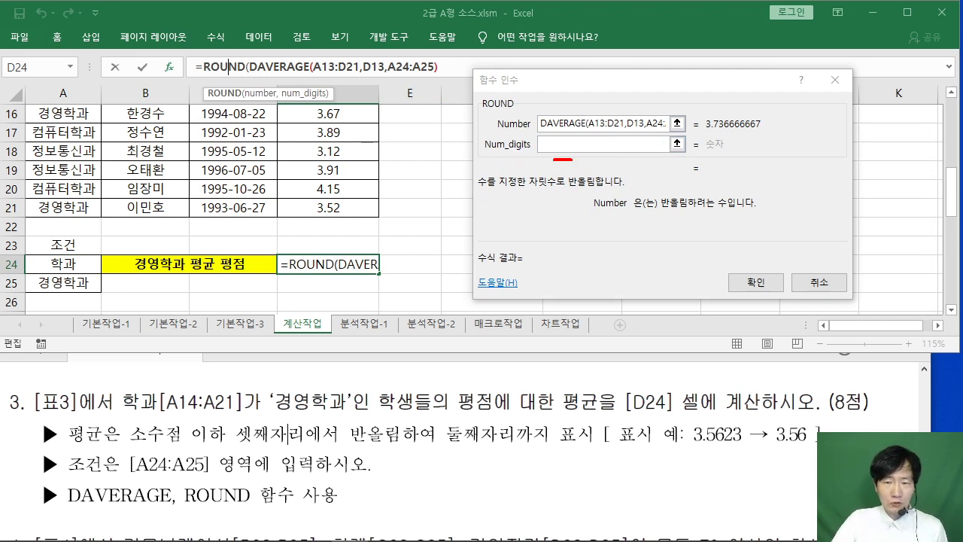
mouse_move(554, 160)
left_mouse_down()
mouse_move(583, 136)
mouse_move(555, 161)
left_mouse_up()
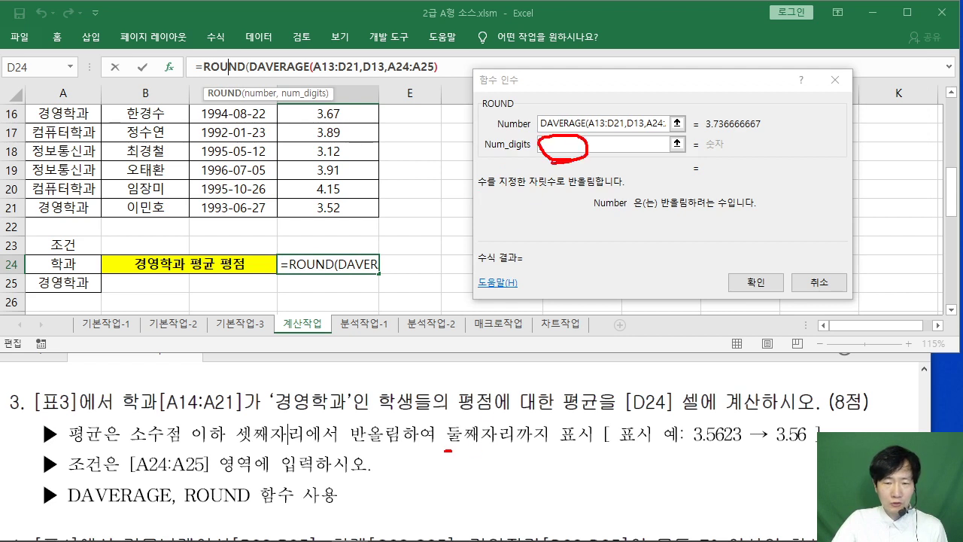
left_click_drag(447, 451, 595, 453)
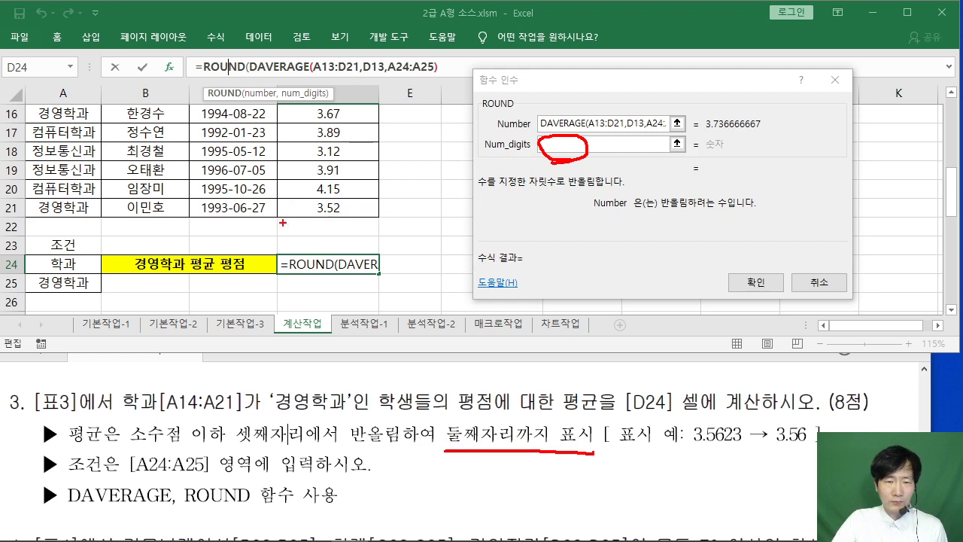
mouse_move(331, 176)
left_mouse_down()
mouse_move(330, 232)
mouse_move(347, 184)
left_mouse_up()
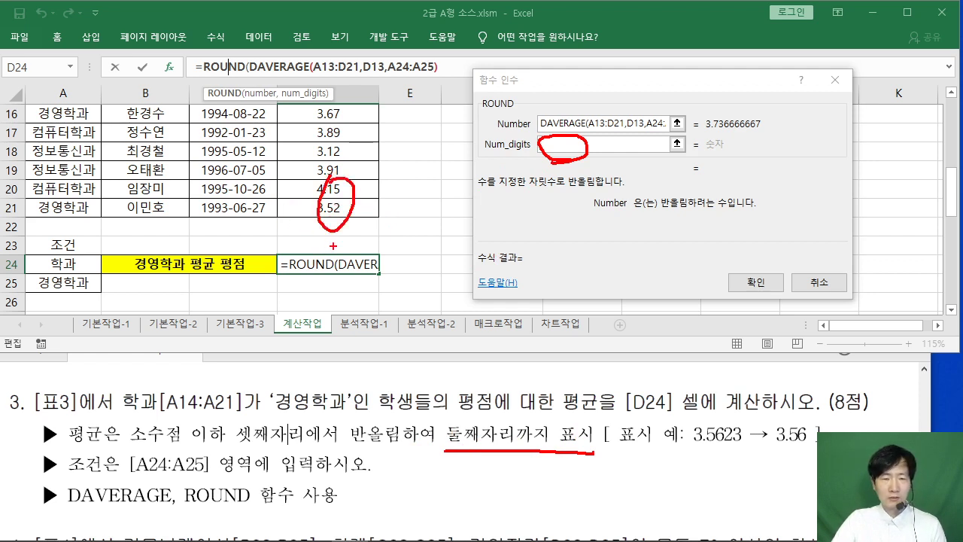
left_click_drag(328, 240, 325, 271)
left_click_drag(88, 66, 107, 113)
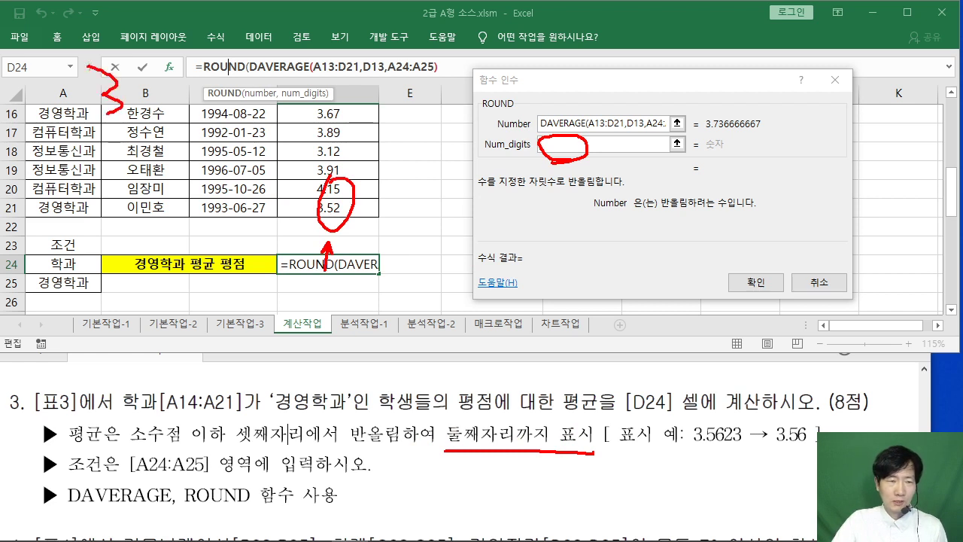
left_click_drag(174, 66, 178, 105)
left_click_drag(214, 59, 225, 92)
left_click_drag(226, 75, 214, 118)
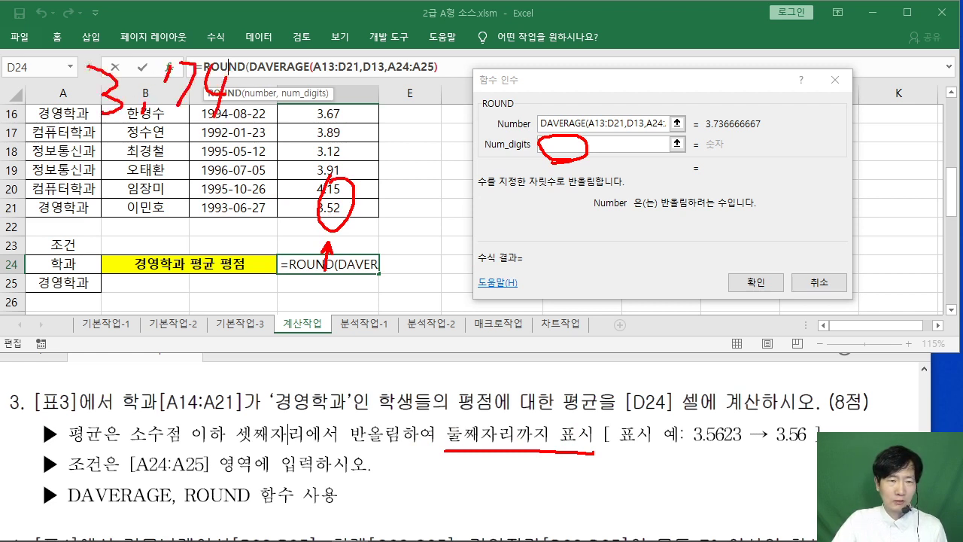
mouse_move(258, 59)
left_mouse_down()
mouse_move(262, 110)
mouse_move(257, 101)
left_mouse_up()
left_click_drag(261, 71, 295, 70)
left_click_drag(78, 118, 260, 116)
mouse_move(105, 130)
left_mouse_down()
mouse_move(98, 46)
mouse_move(134, 146)
left_mouse_up()
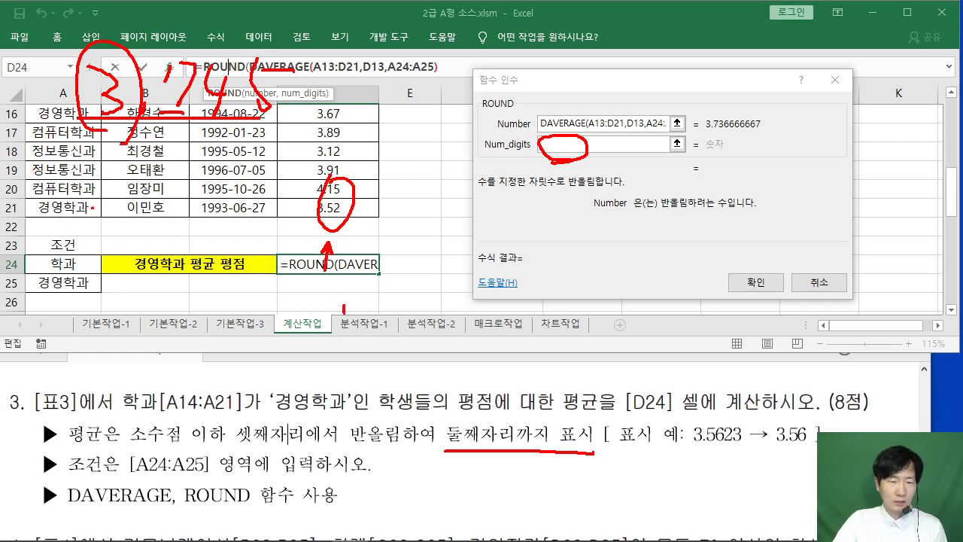
left_click_drag(344, 306, 338, 348)
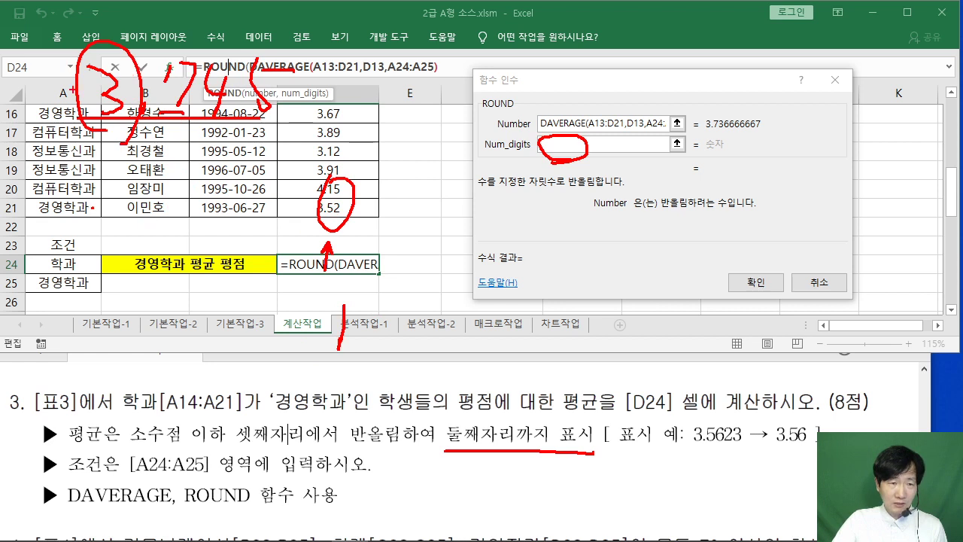
mouse_move(299, 134)
left_mouse_down()
mouse_move(323, 135)
mouse_move(343, 155)
left_mouse_up()
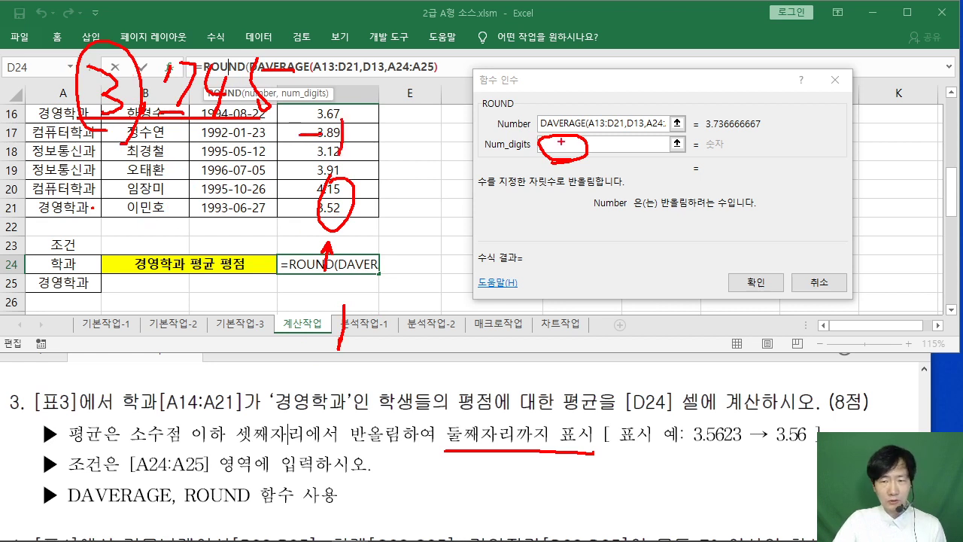
key("Escape")
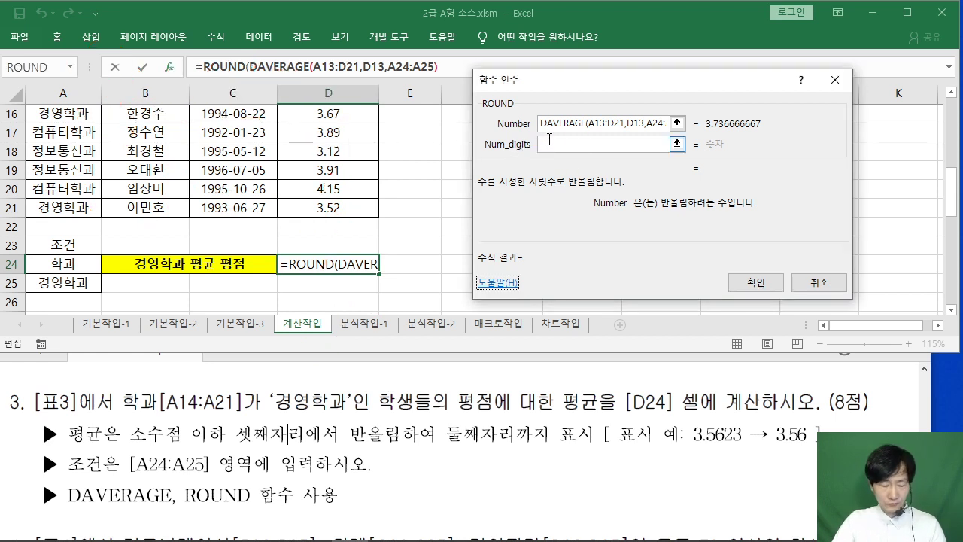
Step: Set ROUND's Num_digits argument to 2 and accept the finished formula in D24
left_click(561, 144)
type("2")
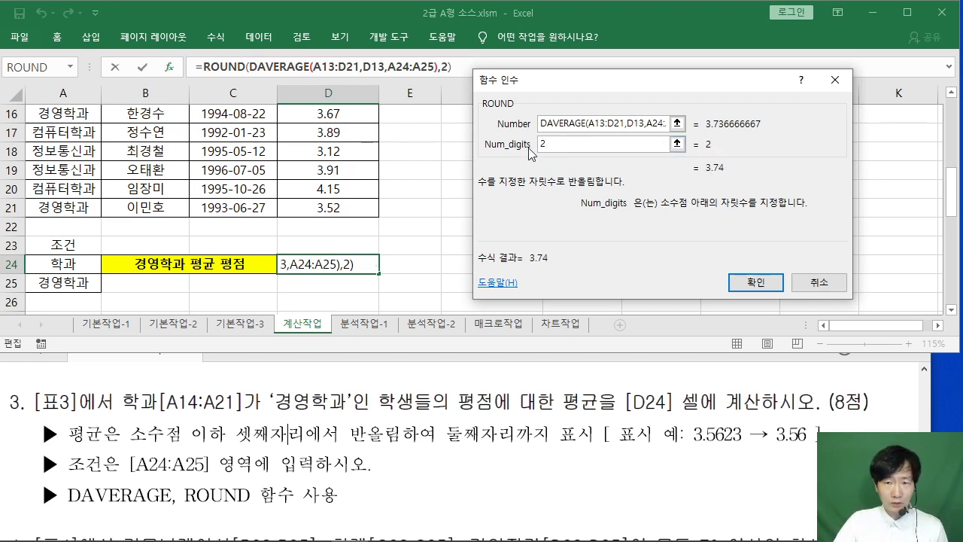
left_click(756, 283)
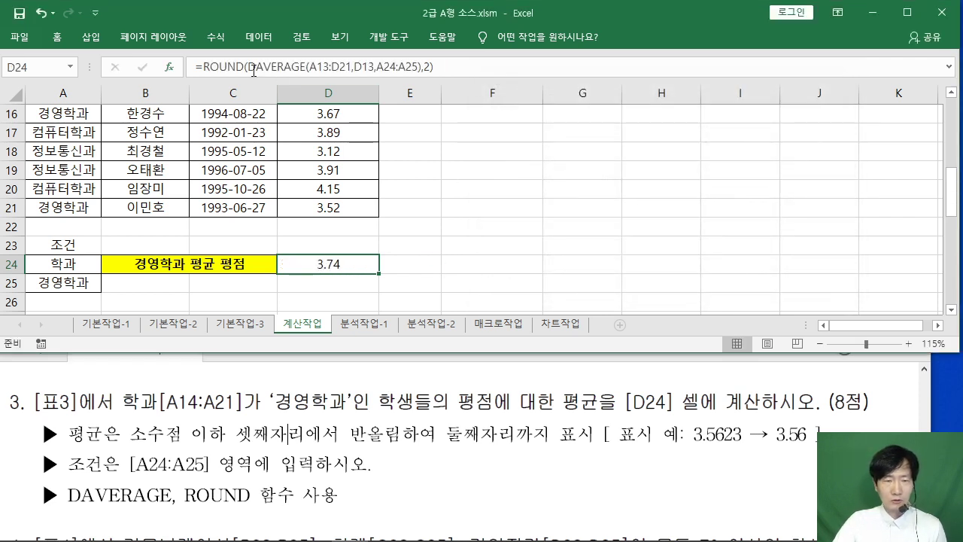
left_click_drag(198, 67, 435, 67)
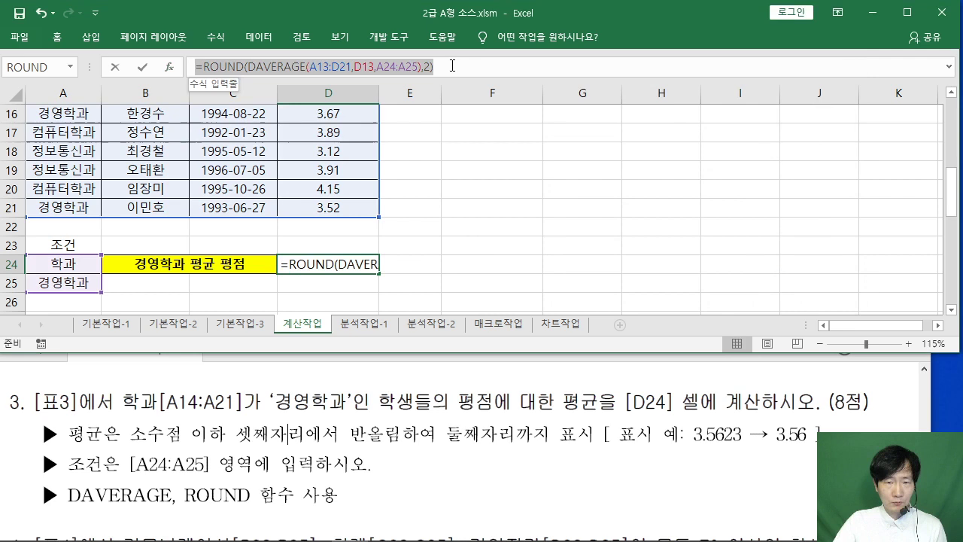
left_click(465, 228)
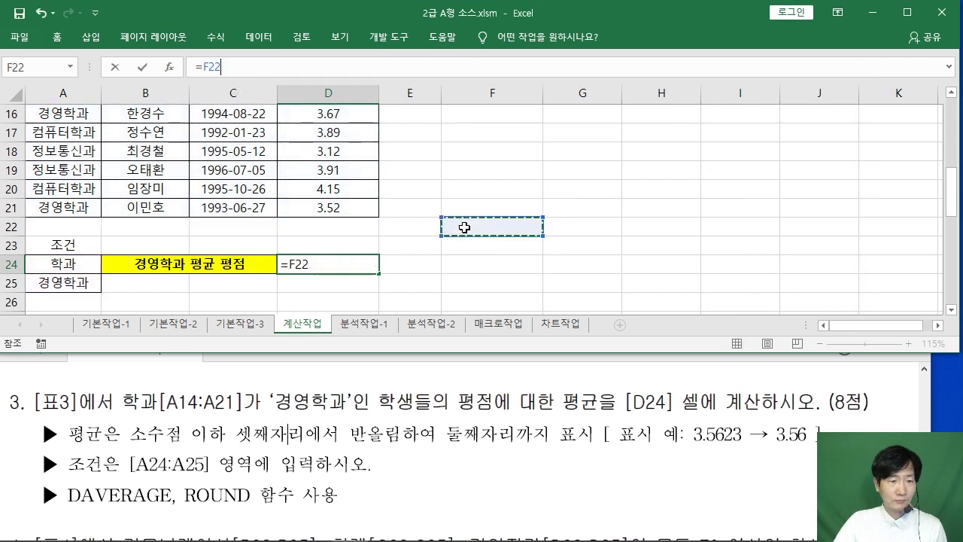
Step: Read question 4 in the Acrobat Reader PDF and examine 표4 down to result cell D37 in Excel, enlarging the workbook window slightly
left_click(336, 398)
scroll(337, 397, "down", 2)
scroll(336, 398, "down", 3)
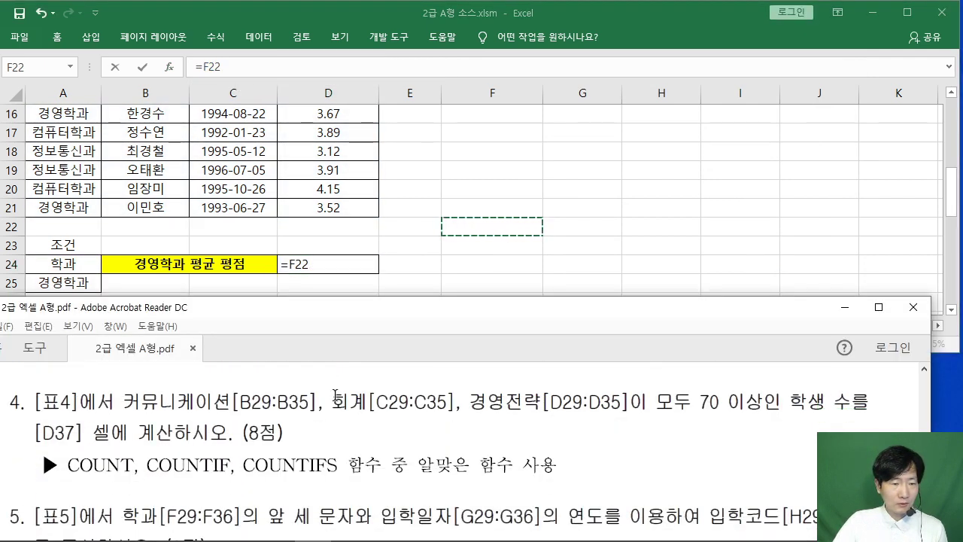
left_click(595, 203)
scroll(591, 202, "up", 5)
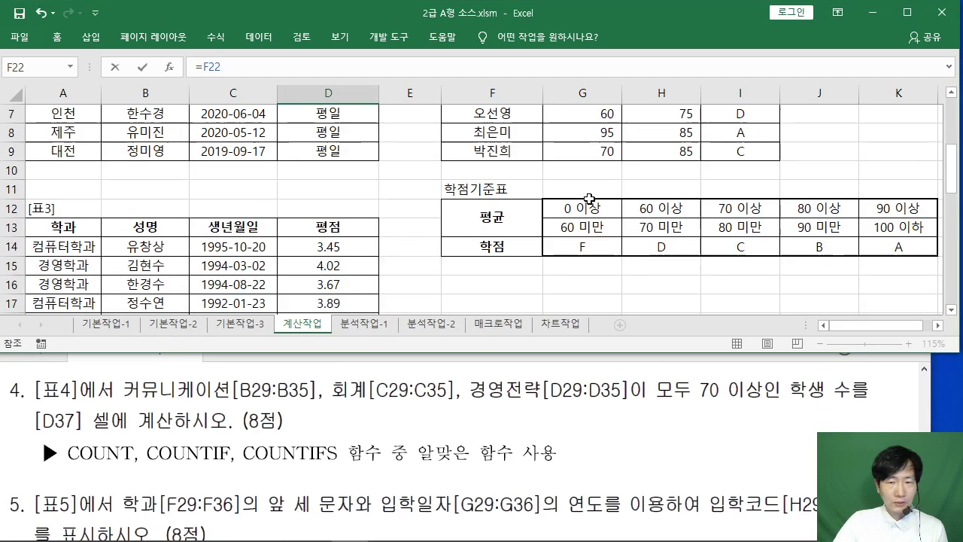
scroll(598, 207, "down", 5)
scroll(599, 208, "down", 3)
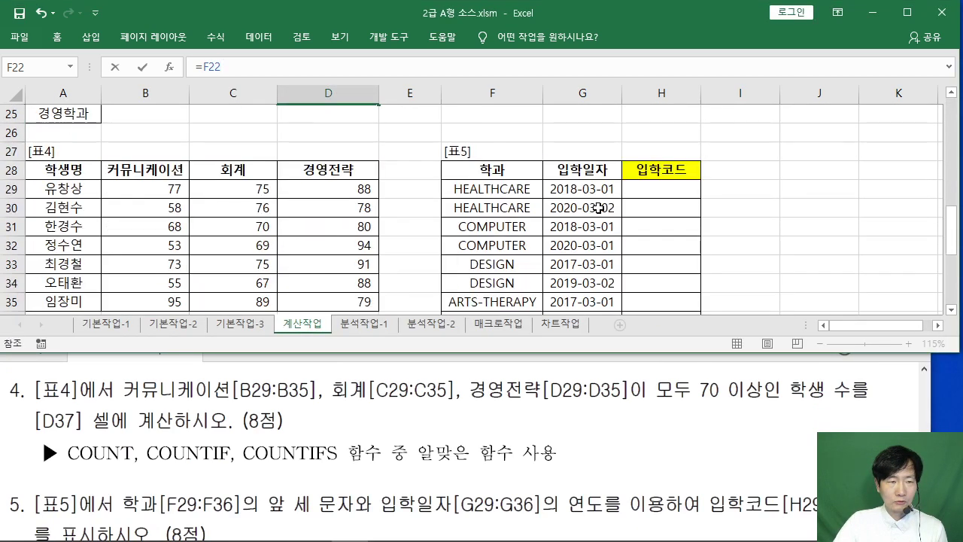
scroll(598, 208, "down", 1)
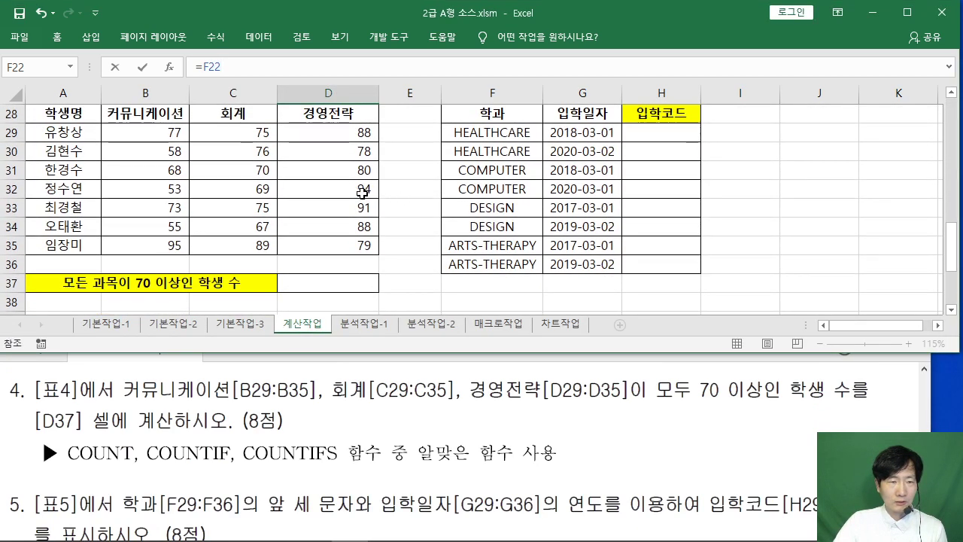
scroll(372, 197, "up", 1)
scroll(372, 197, "up", 1)
scroll(373, 197, "down", 1)
scroll(373, 198, "up", 1)
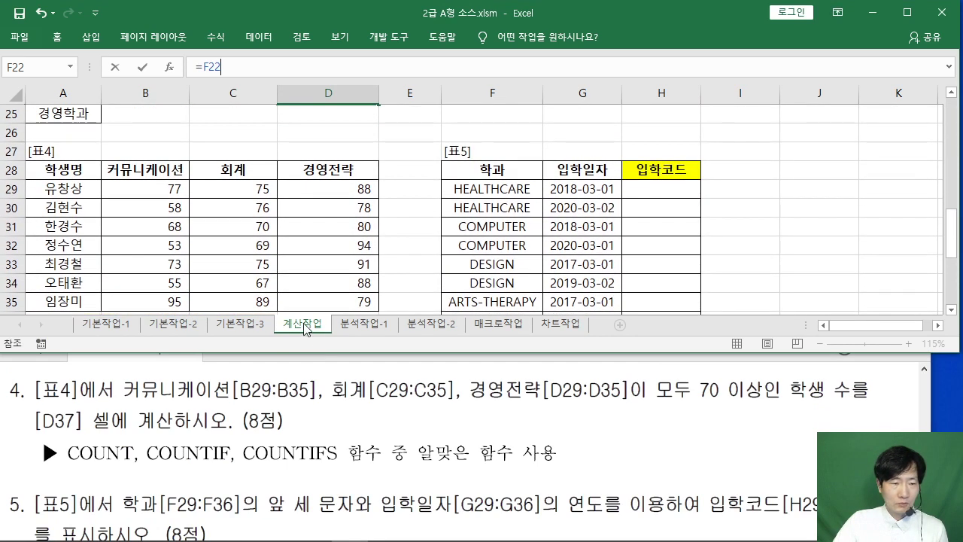
left_click(271, 406)
left_click(363, 232)
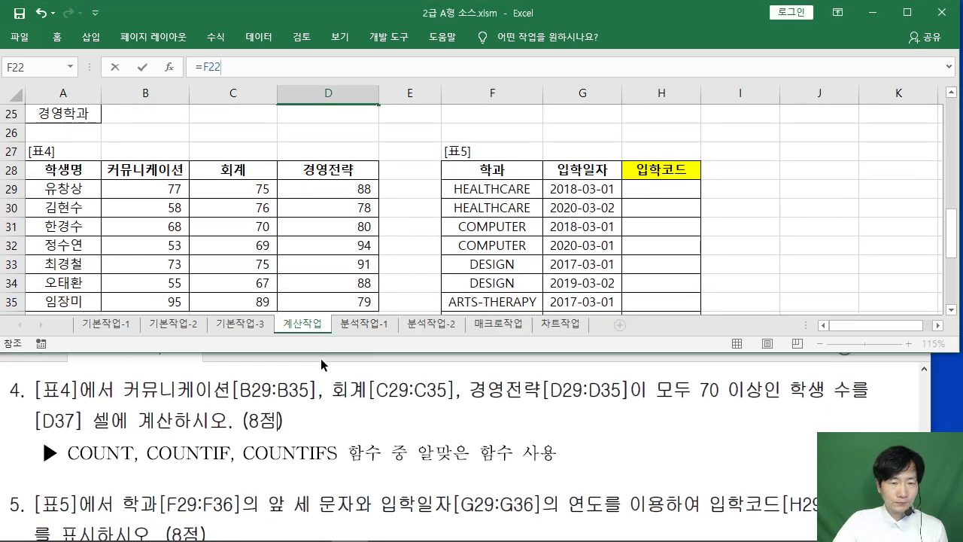
left_click_drag(321, 354, 321, 372)
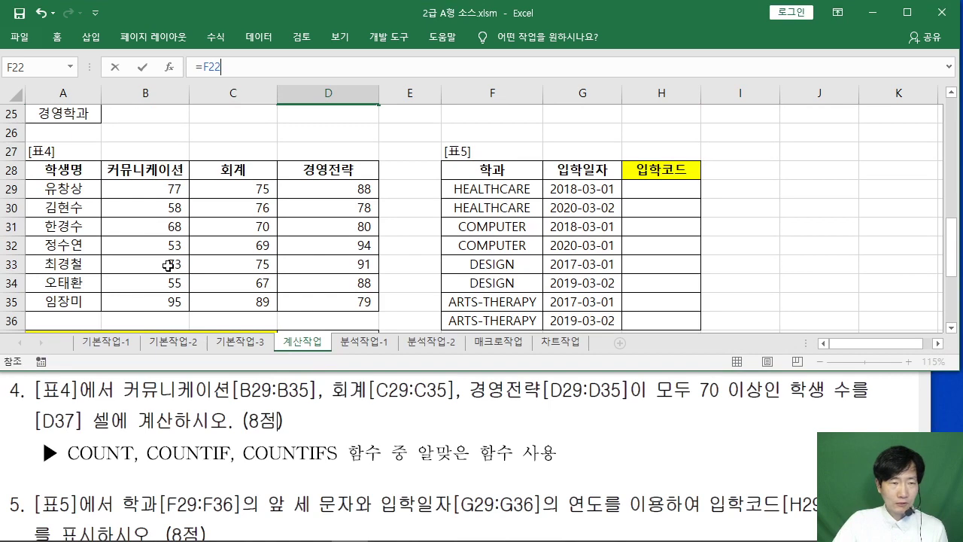
left_click(950, 328)
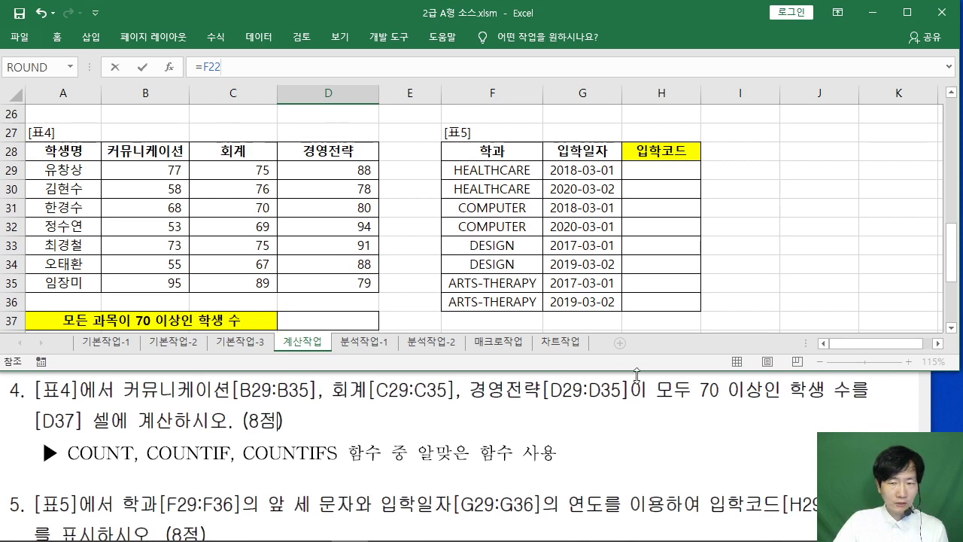
left_click_drag(693, 409, 784, 409)
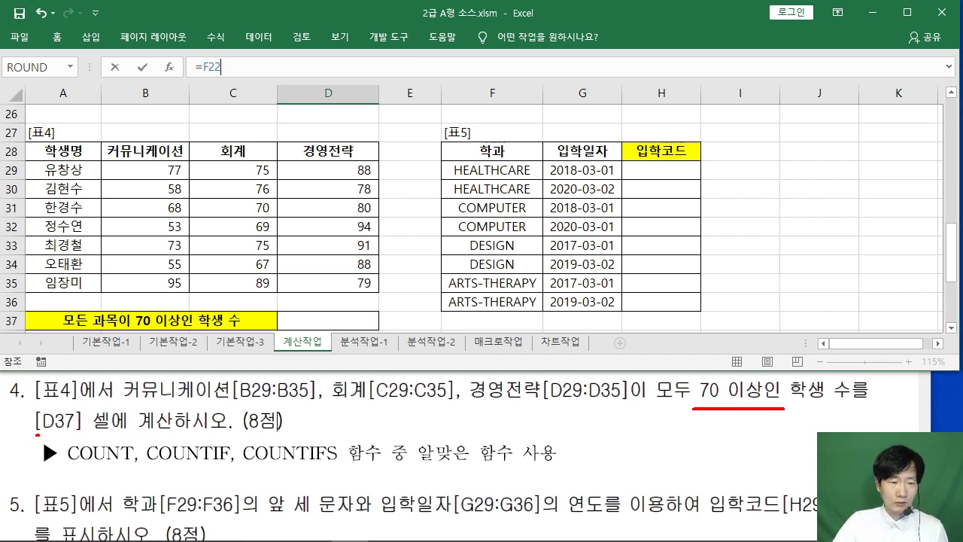
left_click_drag(38, 435, 80, 435)
mouse_move(371, 329)
left_mouse_down()
mouse_move(268, 321)
mouse_move(381, 327)
left_mouse_up()
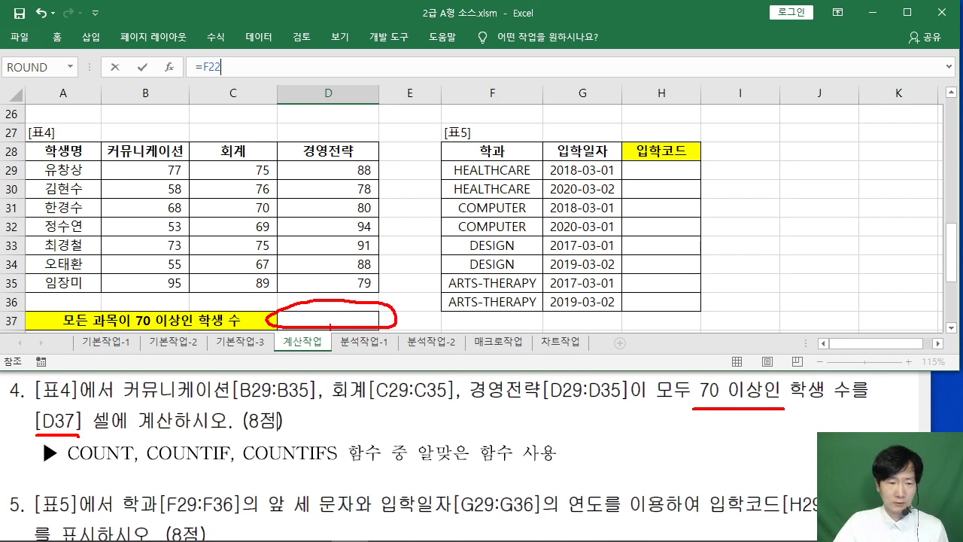
left_click_drag(67, 472, 346, 477)
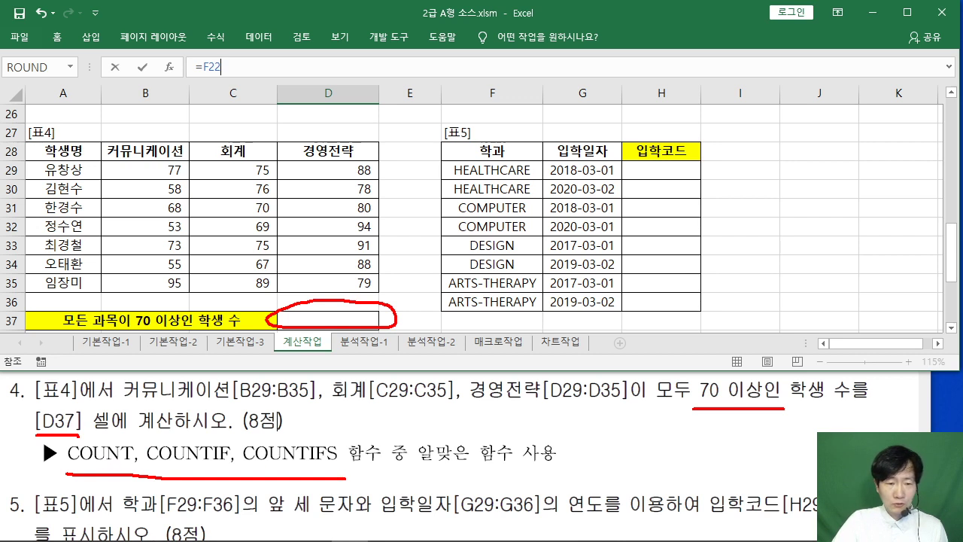
left_click_drag(400, 468, 529, 468)
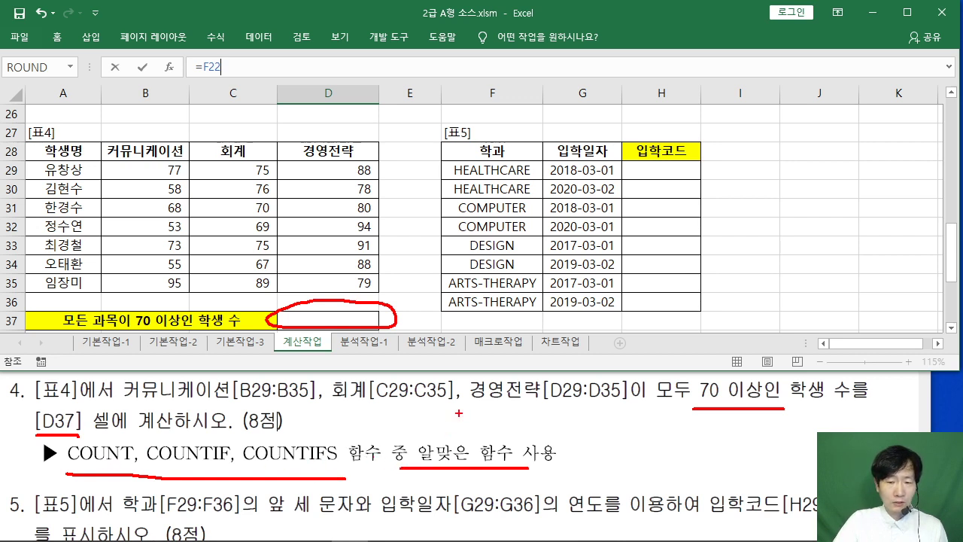
mouse_move(458, 413)
left_mouse_down()
mouse_move(426, 432)
mouse_move(444, 441)
mouse_move(416, 422)
mouse_move(451, 399)
left_mouse_up()
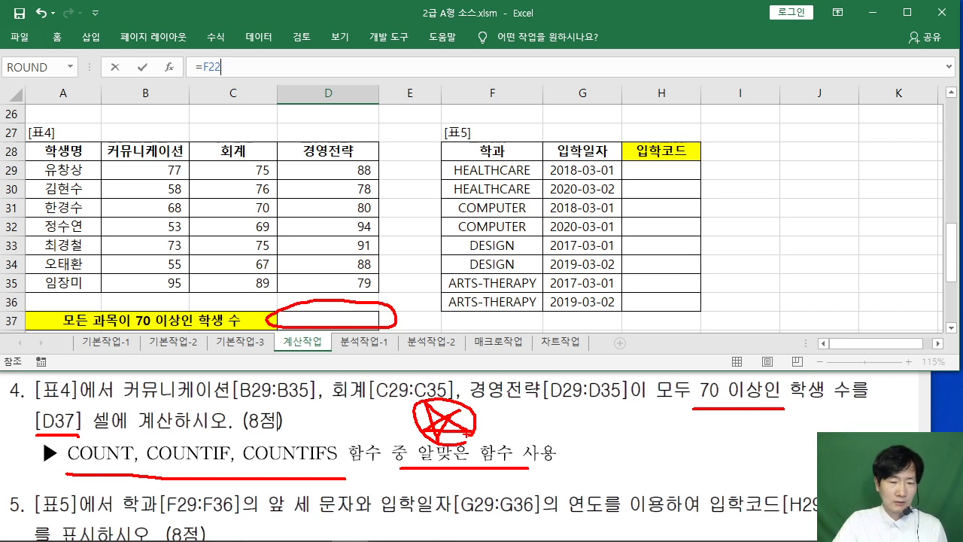
left_click_drag(124, 400, 288, 414)
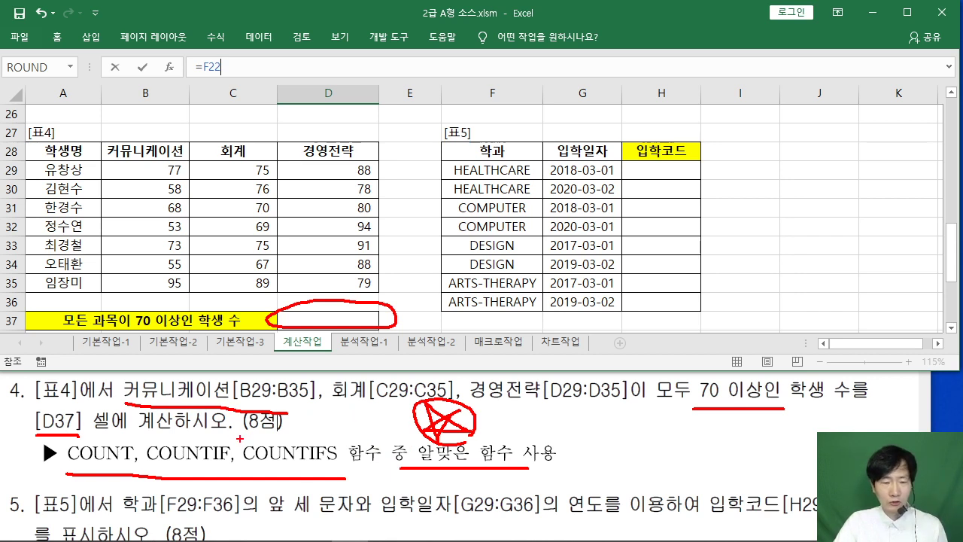
mouse_move(340, 476)
left_mouse_down()
mouse_move(249, 471)
mouse_move(277, 428)
mouse_move(340, 474)
left_mouse_up()
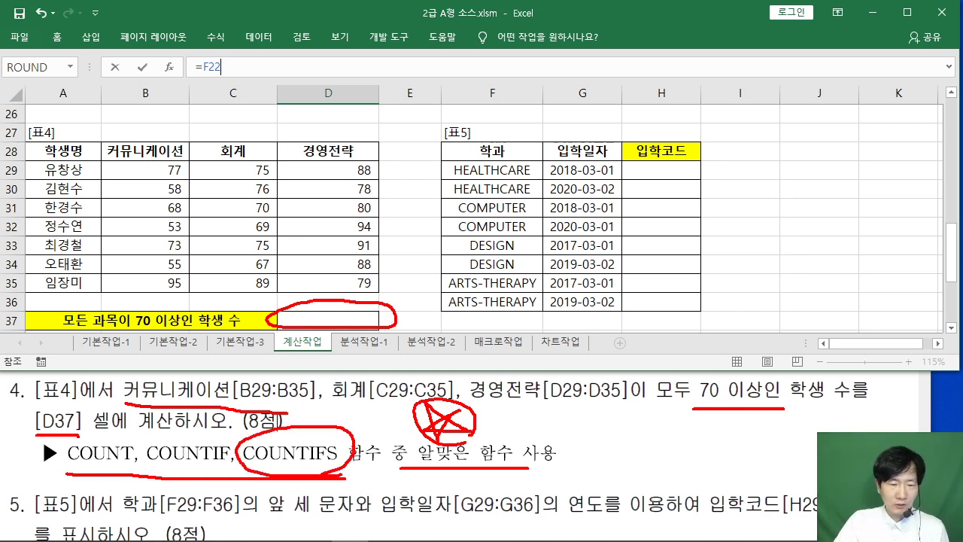
mouse_move(196, 443)
left_mouse_down()
mouse_move(197, 346)
mouse_move(207, 390)
left_mouse_up()
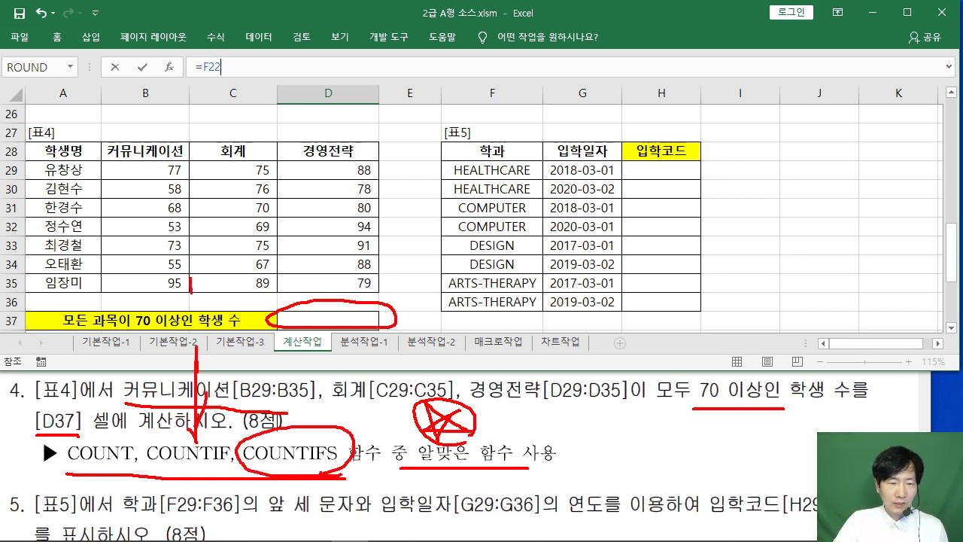
left_click_drag(191, 292, 193, 305)
mouse_move(197, 280)
left_mouse_down()
mouse_move(203, 291)
mouse_move(224, 285)
left_mouse_up()
mouse_move(225, 274)
left_mouse_down()
mouse_move(227, 299)
mouse_move(250, 277)
left_mouse_up()
mouse_move(252, 284)
left_mouse_down()
mouse_move(252, 292)
mouse_move(268, 286)
left_mouse_up()
left_click_drag(264, 270, 289, 283)
left_click_drag(281, 283, 294, 293)
left_click_drag(312, 286, 208, 323)
mouse_move(87, 440)
left_mouse_down()
mouse_move(103, 328)
mouse_move(115, 418)
left_mouse_up()
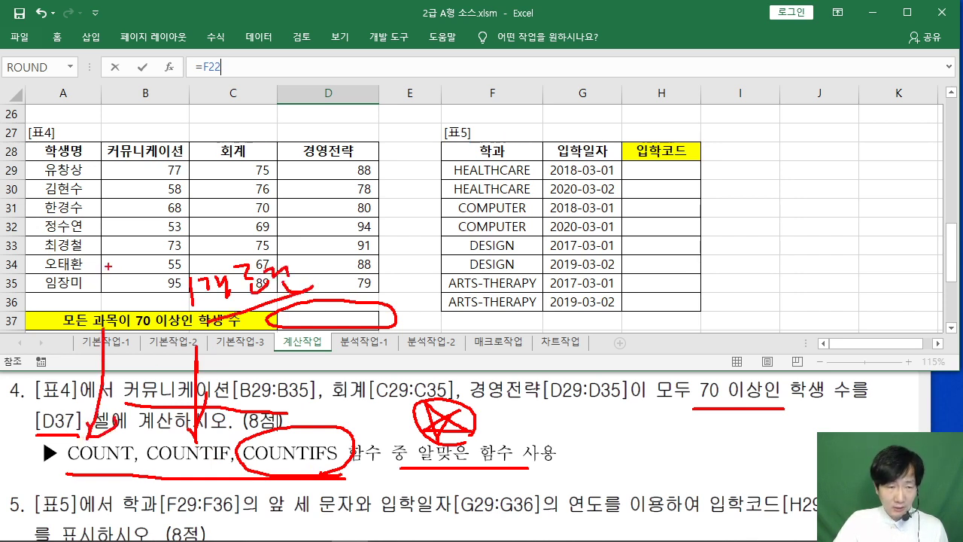
left_click_drag(98, 262, 85, 289)
left_click_drag(98, 263, 140, 297)
left_click_drag(140, 293, 154, 289)
left_click_drag(97, 303, 145, 301)
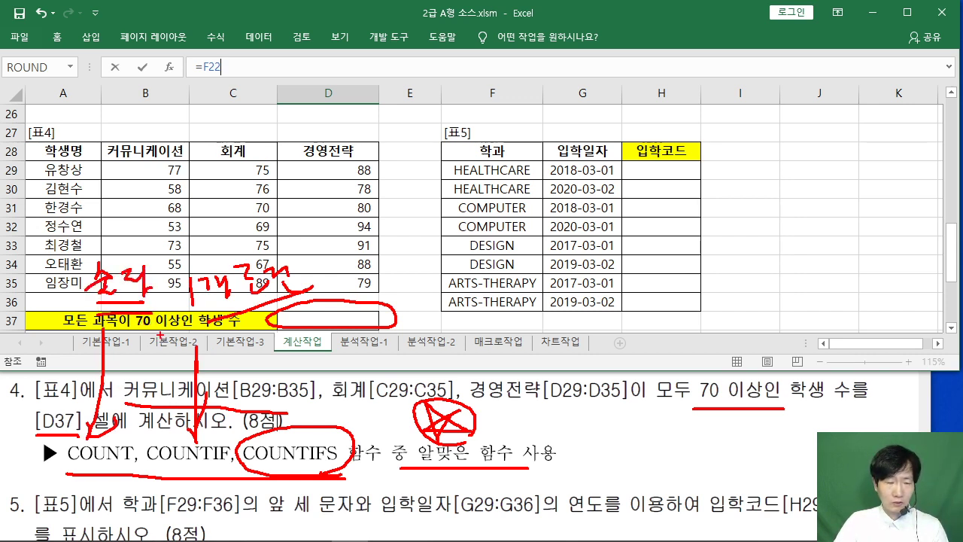
key("Escape")
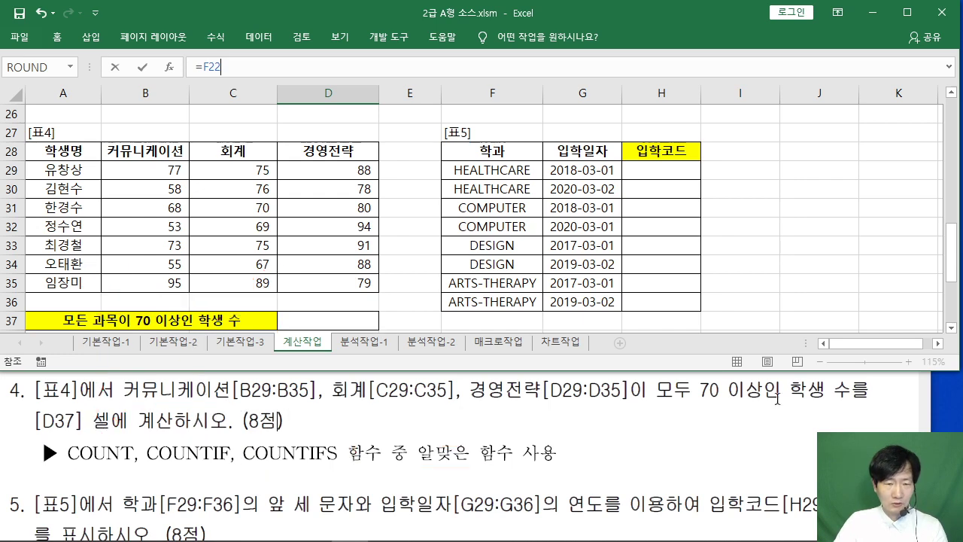
Step: Reference cell D37 in the formula being edited, find the COUNTIFS function and insert it into that formula
left_click(334, 320)
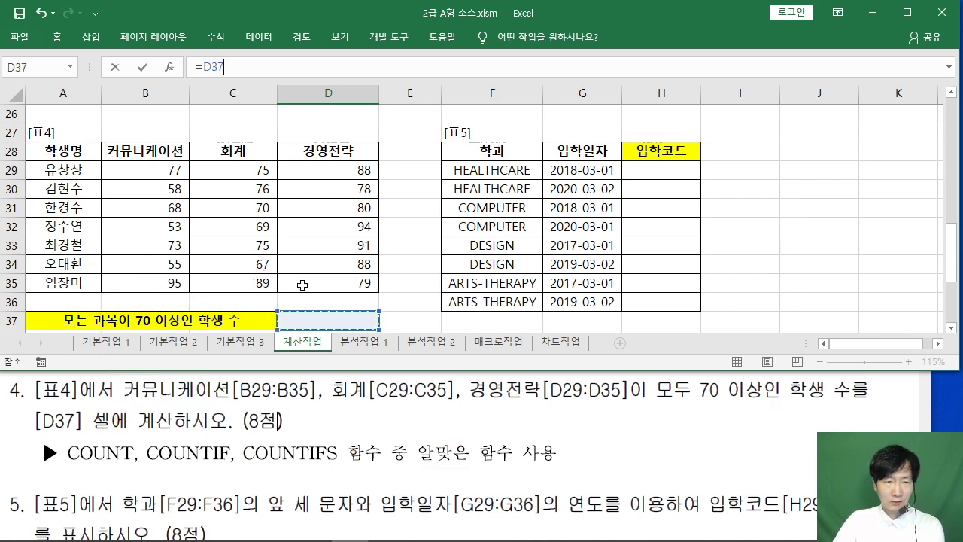
left_click(170, 68)
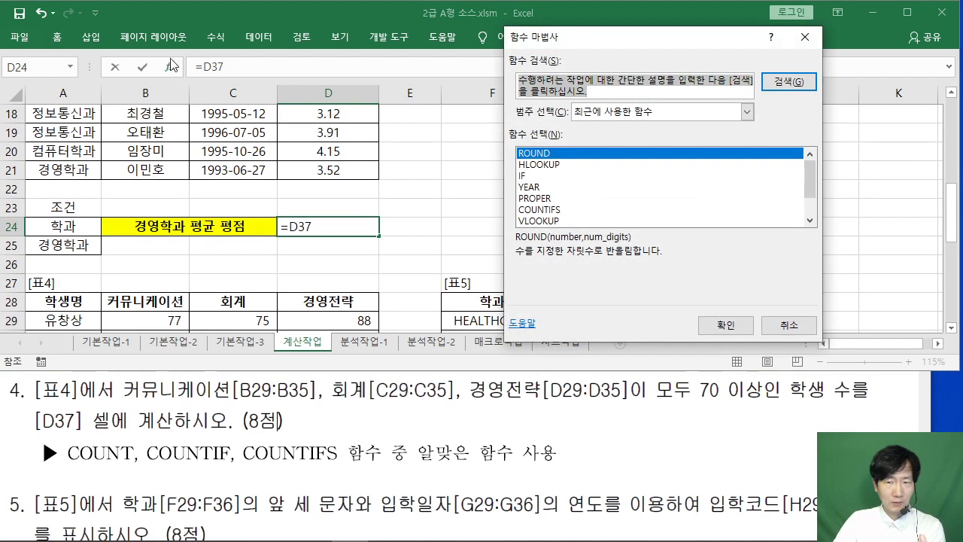
left_click_drag(601, 48, 466, 34)
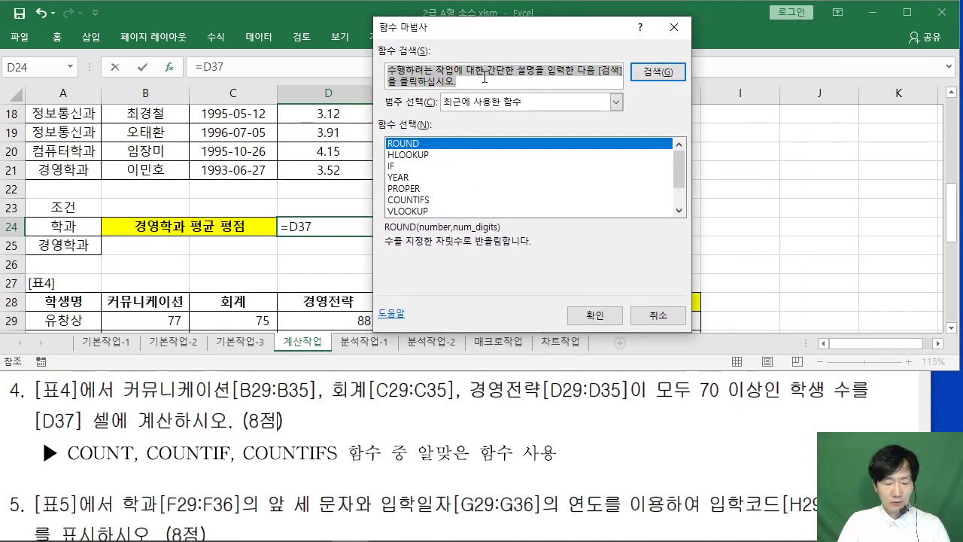
type("COUNT")
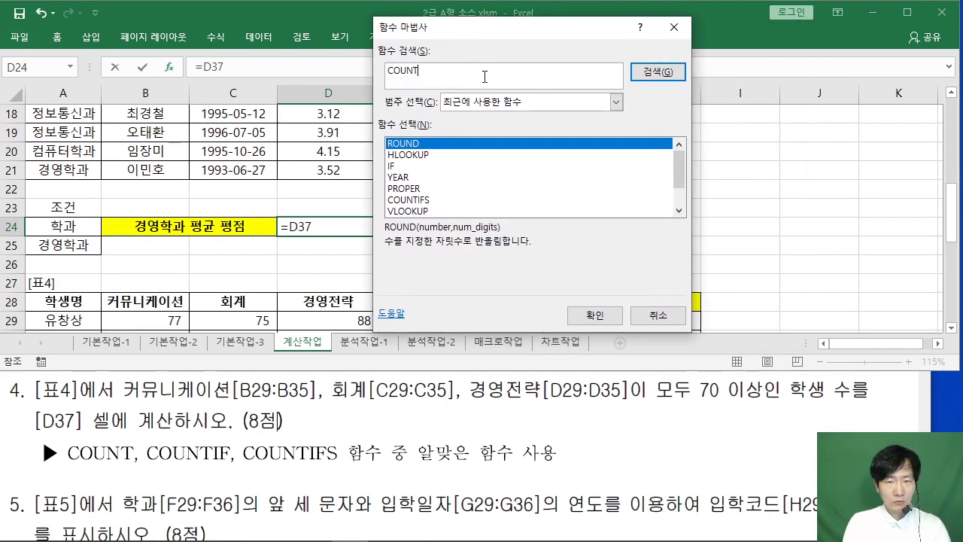
type("IFS")
key("Return")
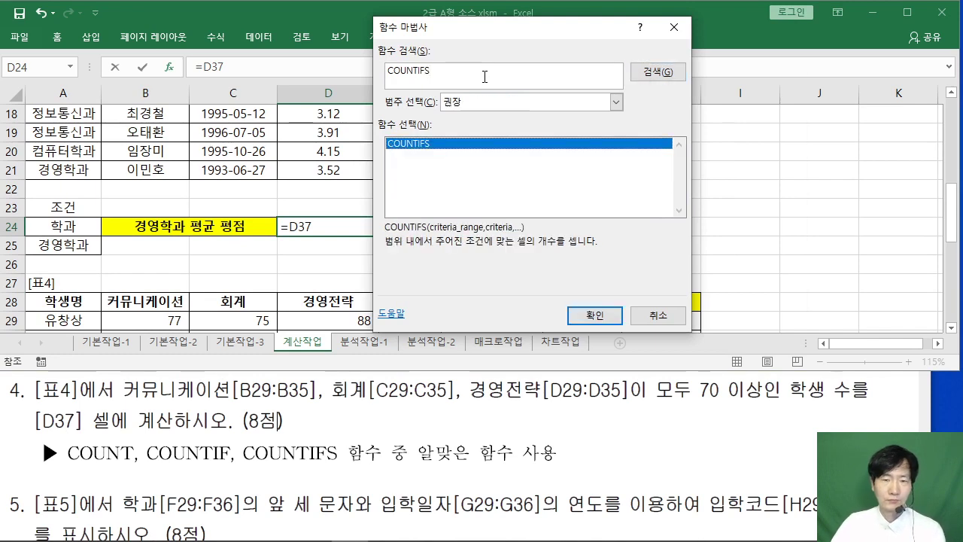
key("Return")
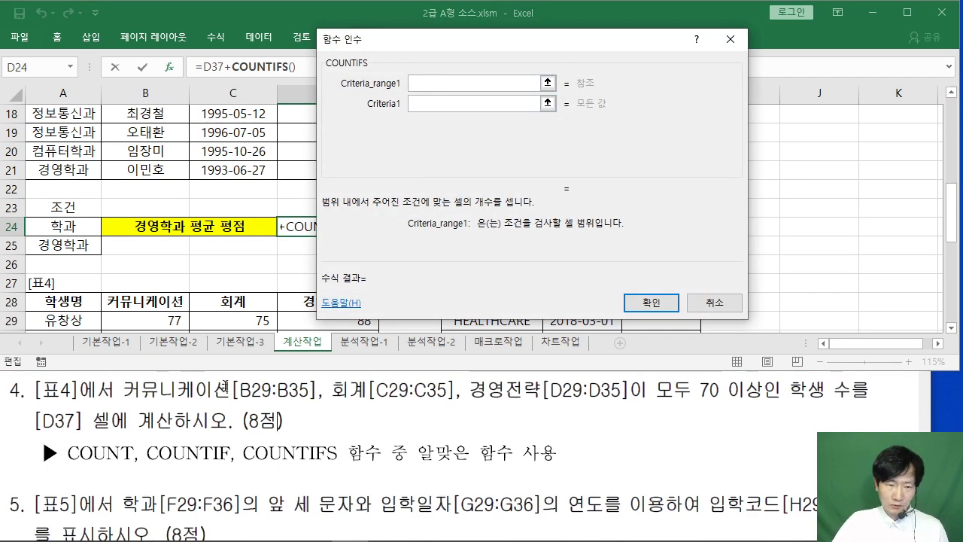
Step: Set the first criteria range of COUNTIFS to the 커뮤니케이션 scores in B29:B35
left_click_drag(377, 42, 498, 46)
scroll(290, 209, "up", 1)
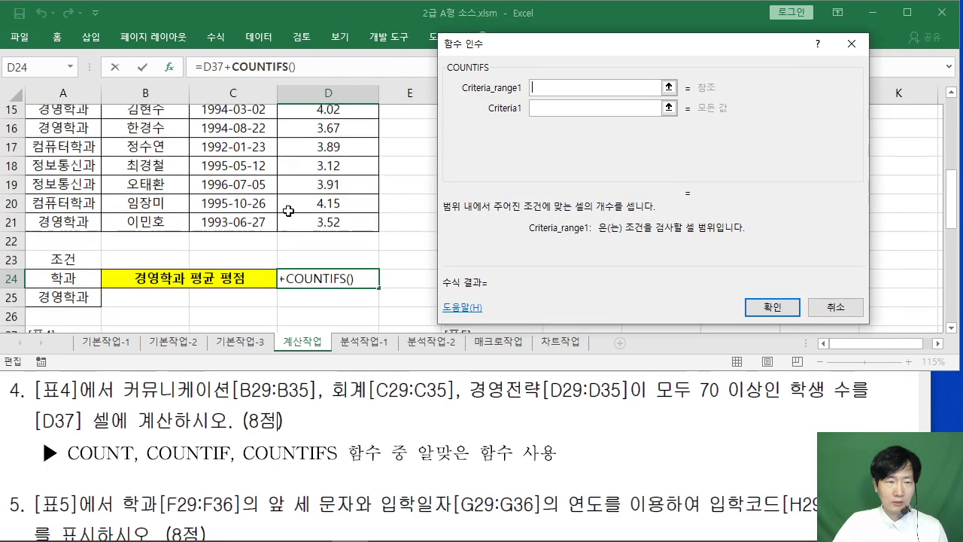
scroll(291, 209, "up", 2)
scroll(292, 211, "down", 6)
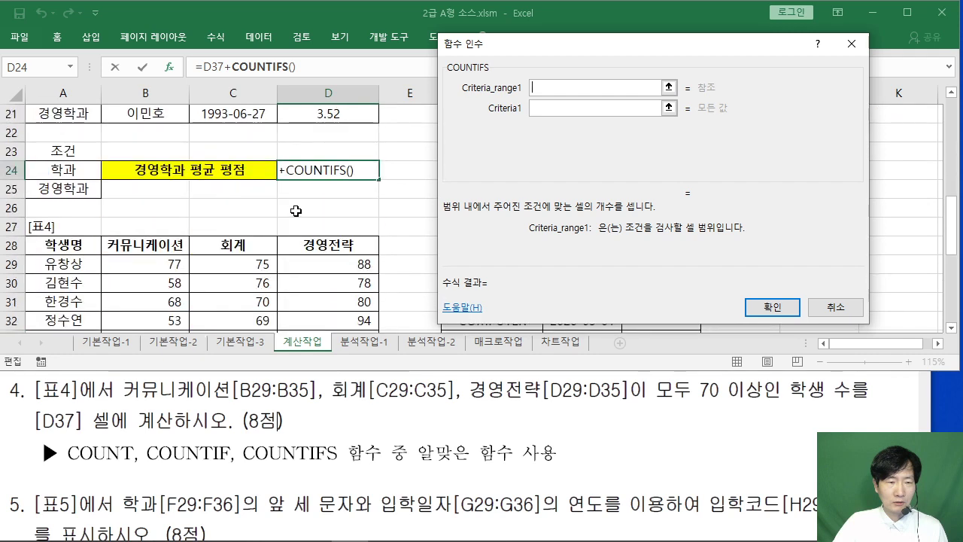
left_click_drag(158, 152, 173, 261)
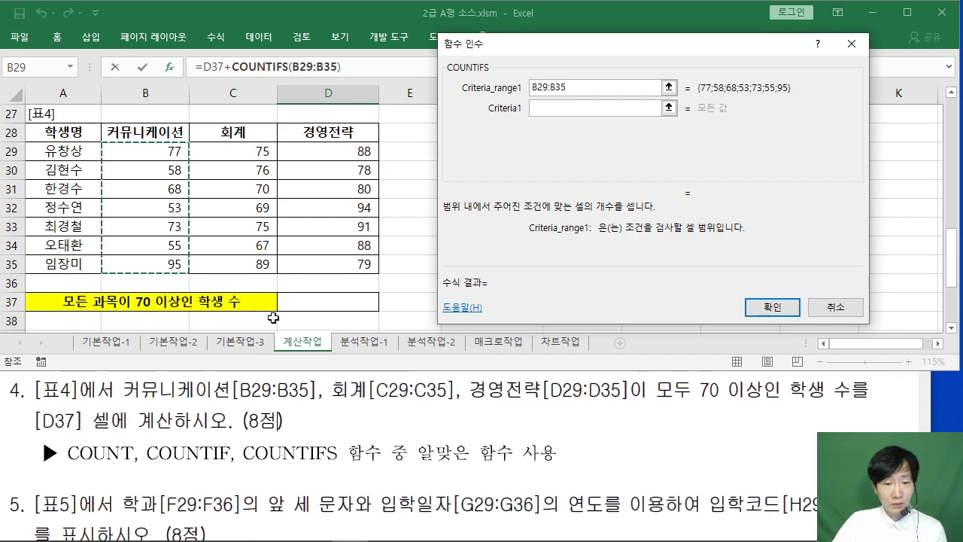
left_click(545, 117)
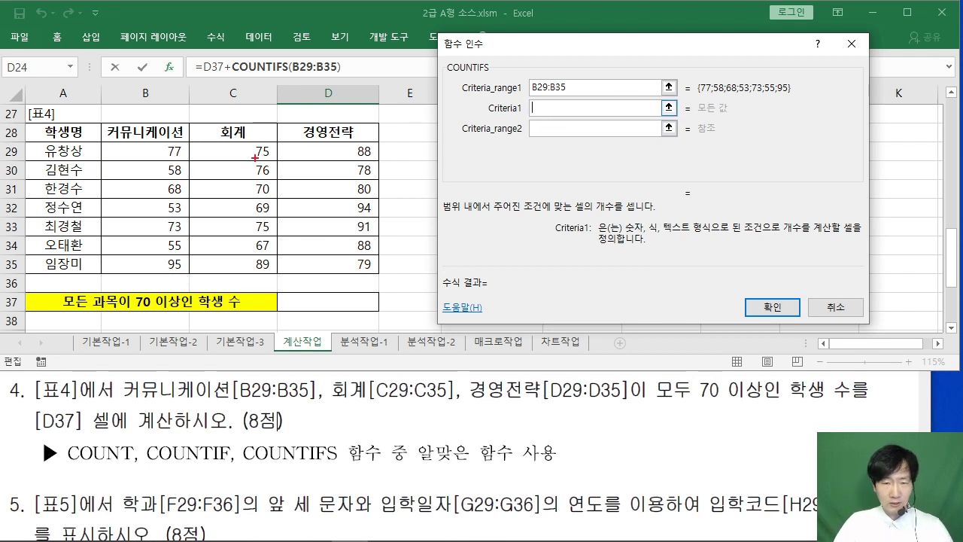
left_click_drag(240, 82, 252, 164)
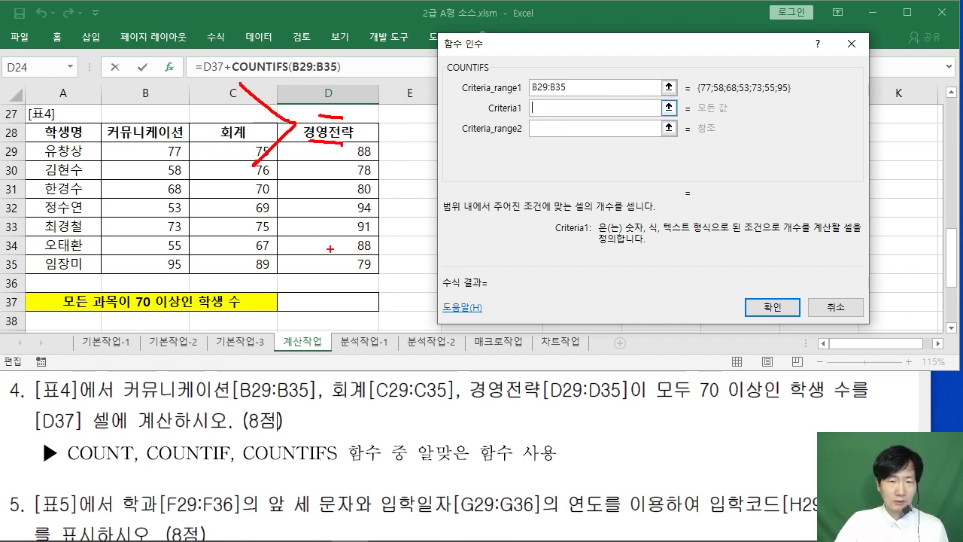
mouse_move(285, 194)
left_mouse_down()
mouse_move(232, 235)
mouse_move(289, 259)
left_mouse_up()
mouse_move(299, 220)
left_mouse_down()
mouse_move(342, 221)
mouse_move(346, 240)
left_mouse_up()
mouse_move(384, 214)
left_mouse_down()
mouse_move(375, 237)
mouse_move(410, 205)
mouse_move(426, 211)
left_mouse_up()
left_click_drag(420, 218, 426, 220)
left_click_drag(442, 213, 461, 239)
left_click_drag(260, 275, 253, 349)
mouse_move(347, 297)
left_mouse_down()
mouse_move(362, 325)
mouse_move(354, 329)
left_mouse_up()
left_click_drag(352, 331, 379, 330)
left_click_drag(402, 299, 405, 318)
left_click_drag(410, 303, 411, 329)
left_click_drag(411, 328, 424, 327)
mouse_move(285, 373)
left_mouse_down()
mouse_move(244, 411)
mouse_move(283, 455)
left_mouse_up()
left_click_drag(317, 392, 364, 413)
left_click_drag(349, 437, 356, 450)
left_click_drag(378, 399, 397, 418)
left_click_drag(402, 395, 410, 437)
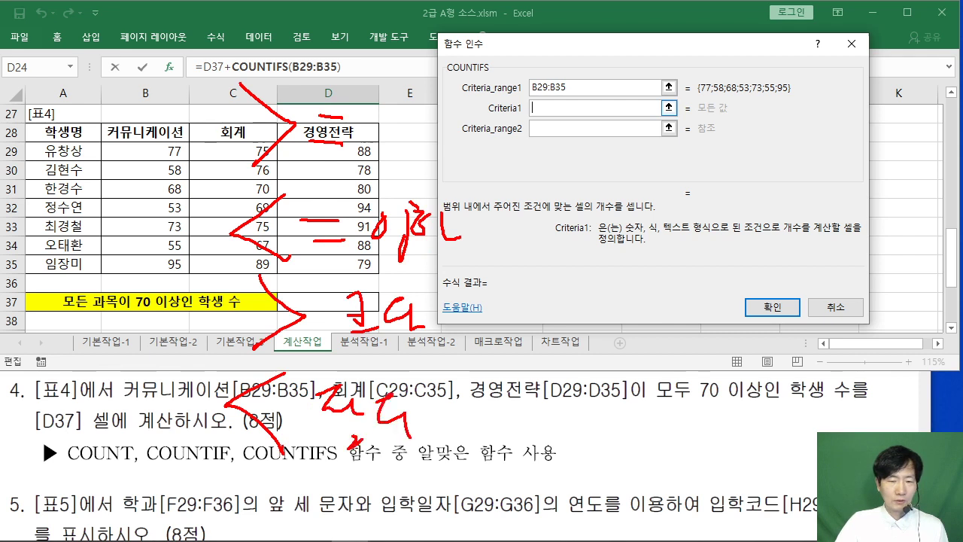
left_click_drag(524, 280, 557, 285)
left_click_drag(509, 310, 554, 309)
mouse_move(572, 281)
left_mouse_down()
mouse_move(605, 279)
mouse_move(599, 295)
left_mouse_up()
left_click_drag(614, 270, 617, 289)
mouse_move(619, 280)
left_mouse_down()
mouse_move(632, 326)
mouse_move(654, 312)
left_mouse_up()
left_click_drag(662, 275, 677, 307)
mouse_move(529, 360)
left_mouse_down()
mouse_move(503, 387)
mouse_move(546, 408)
left_mouse_up()
mouse_move(554, 381)
left_mouse_down()
mouse_move(576, 362)
mouse_move(552, 406)
left_mouse_up()
left_click_drag(505, 432, 581, 431)
mouse_move(390, 114)
left_mouse_down()
mouse_move(368, 134)
mouse_move(391, 112)
left_mouse_up()
mouse_move(414, 101)
left_mouse_down()
mouse_move(412, 161)
mouse_move(418, 122)
left_mouse_up()
left_click_drag(432, 113, 440, 137)
mouse_move(365, 179)
left_mouse_down()
mouse_move(136, 173)
mouse_move(270, 155)
left_mouse_up()
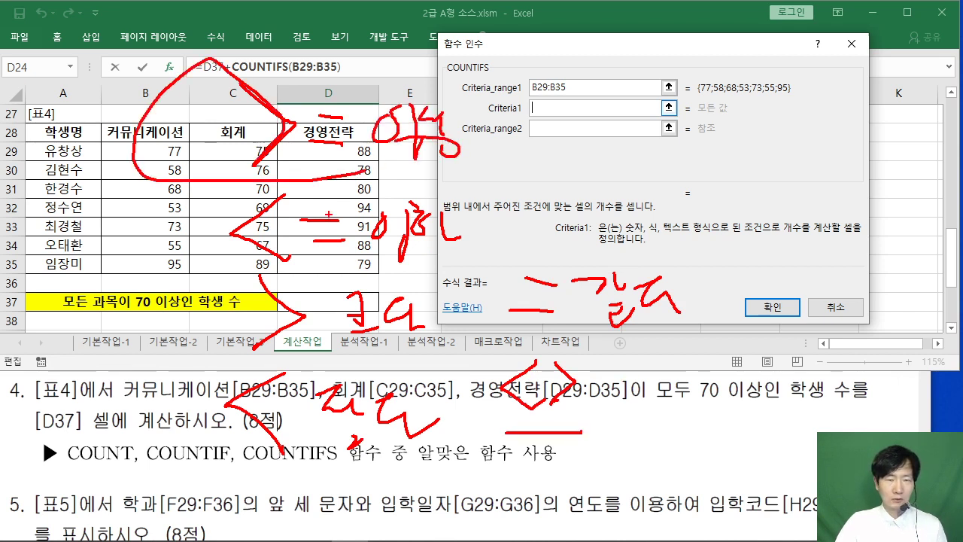
key("Escape")
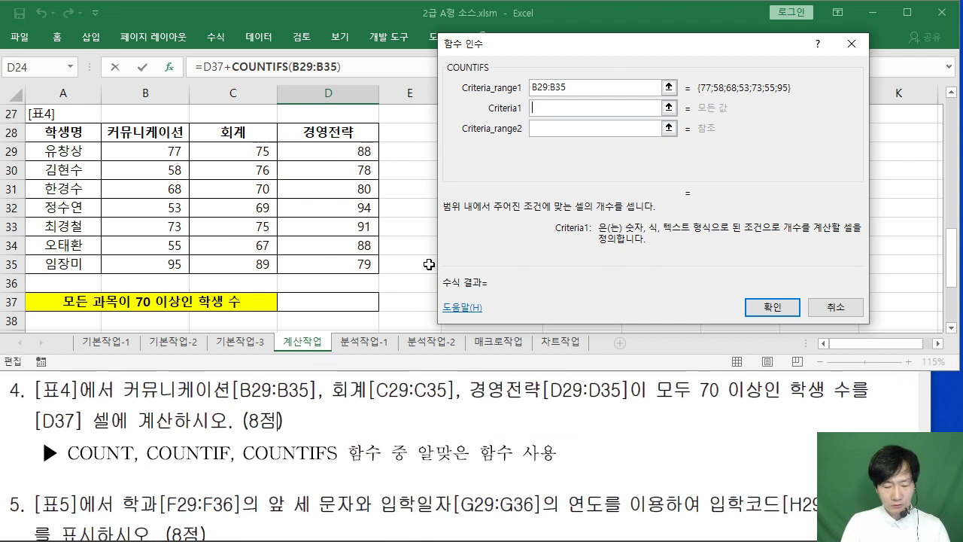
Step: Set the first COUNTIFS criterion, for the 커뮤니케이션 scores, to >=70
type(">=79")
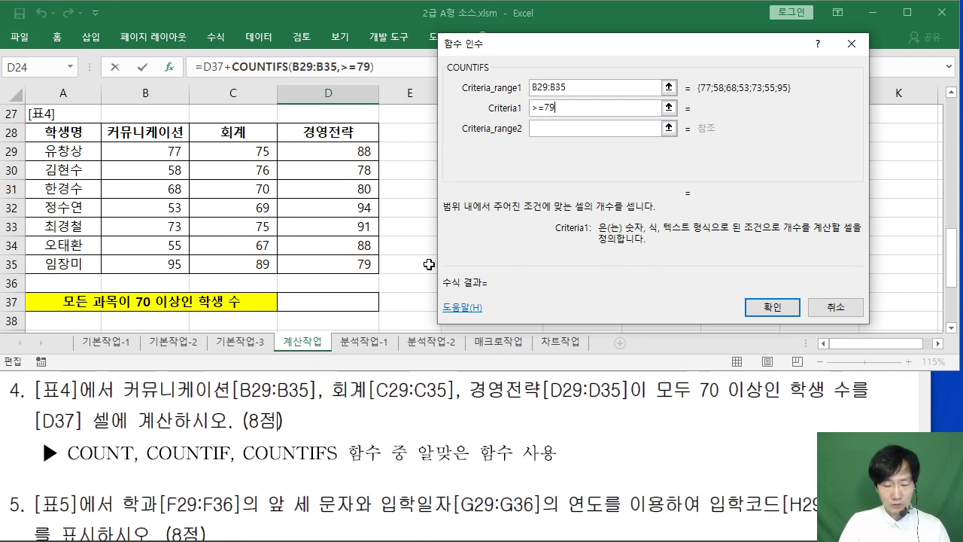
key("BackSpace")
type("0")
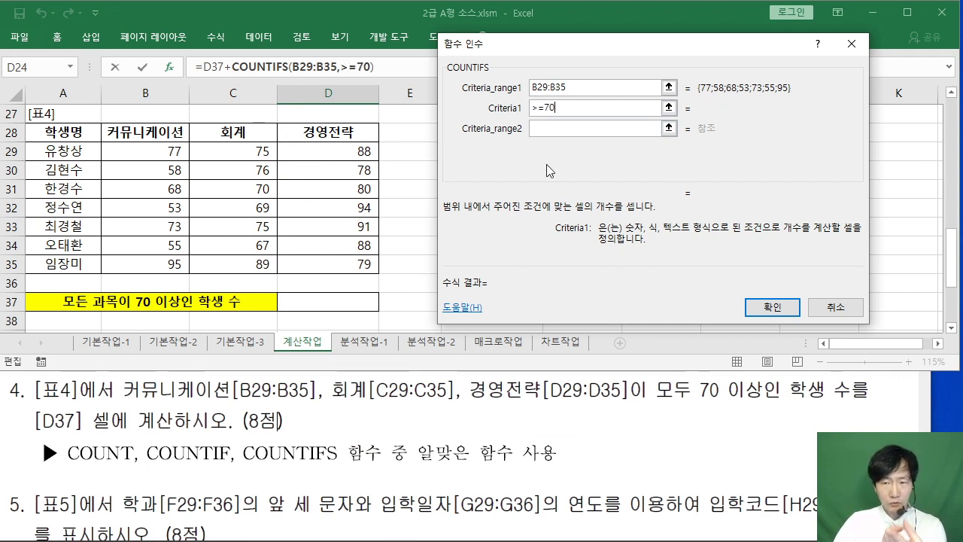
Step: Set the second criteria range to the 회계 scores in C29:C35 with the criterion >=70
left_click(542, 128)
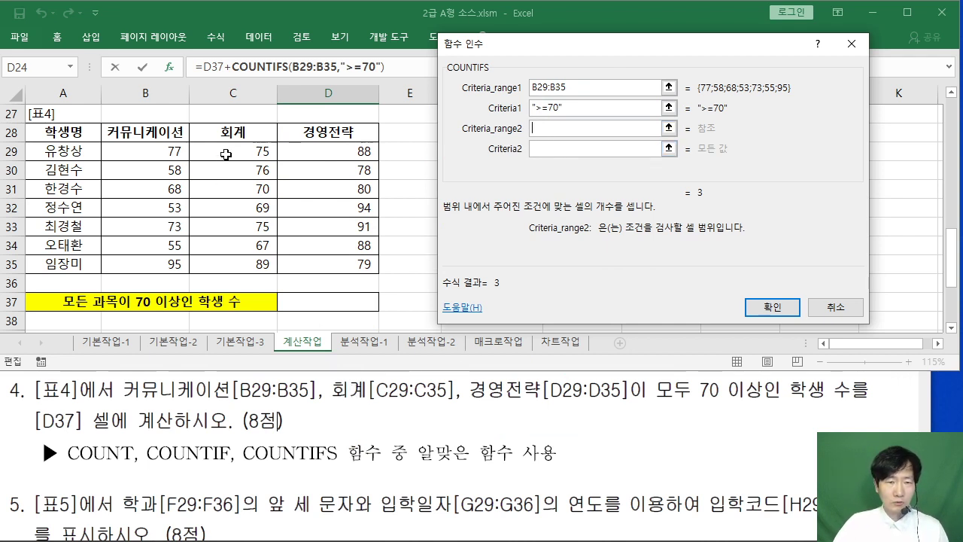
left_click_drag(226, 153, 236, 265)
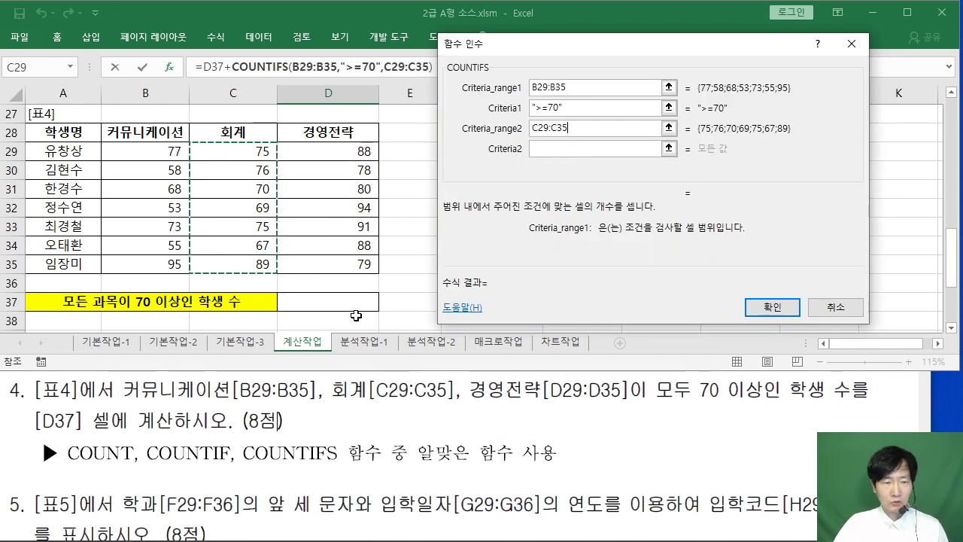
left_click(551, 154)
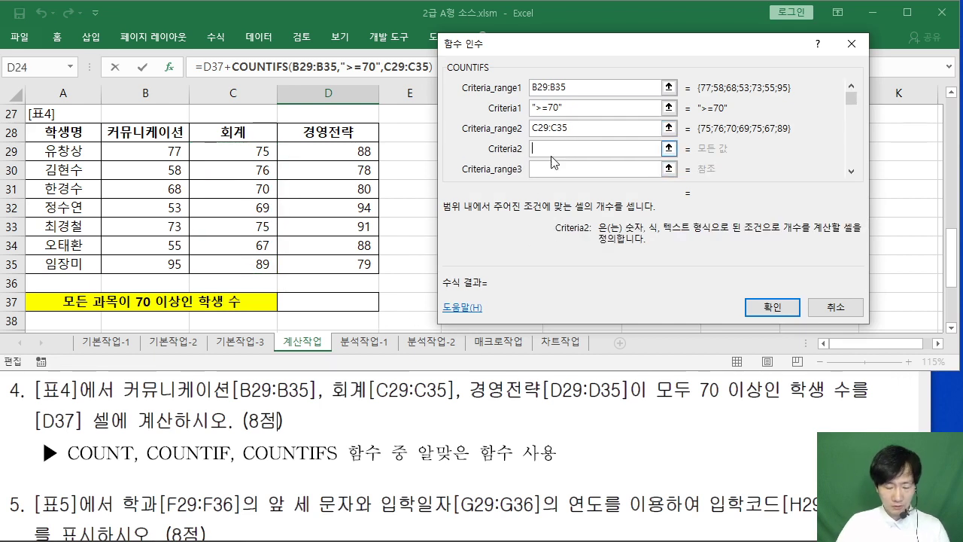
type(">=70")
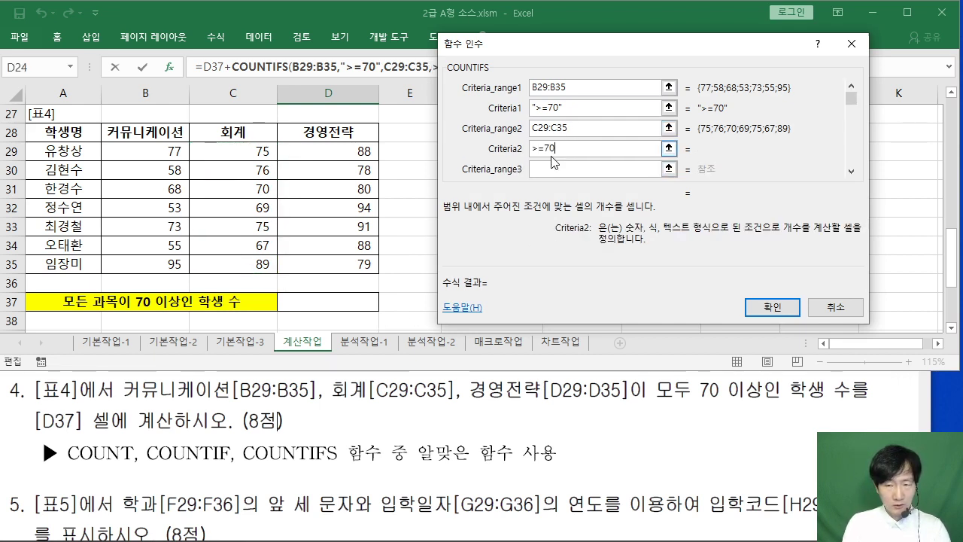
Step: Set the third criteria range to the 경영전략 scores in D29:D35 with the criterion >=70
left_click(550, 169)
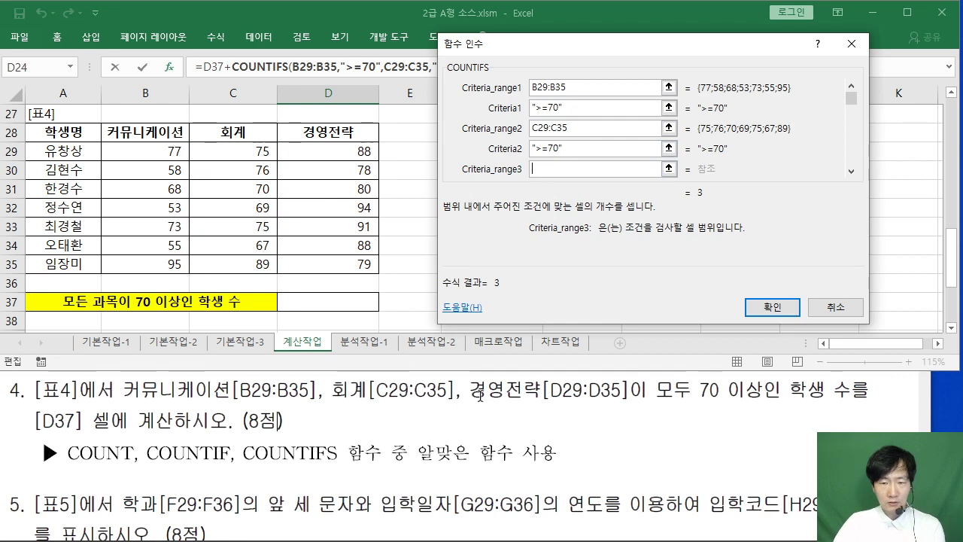
left_click_drag(331, 149, 337, 259)
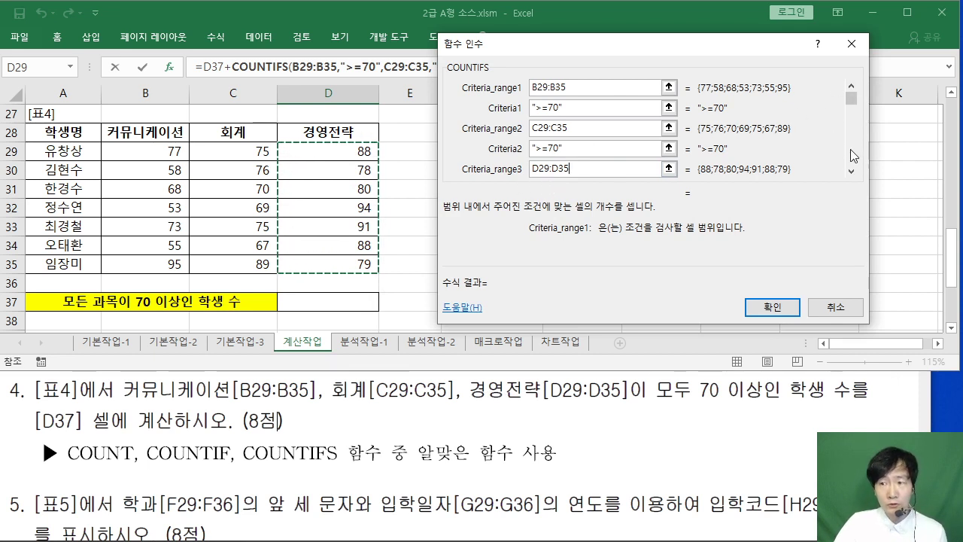
key("Tab")
key("Tab")
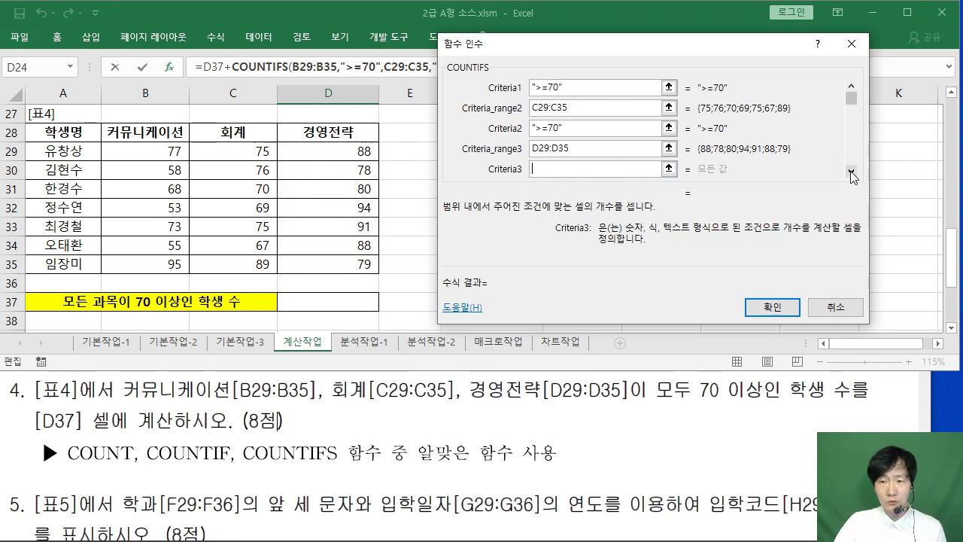
left_click(575, 147)
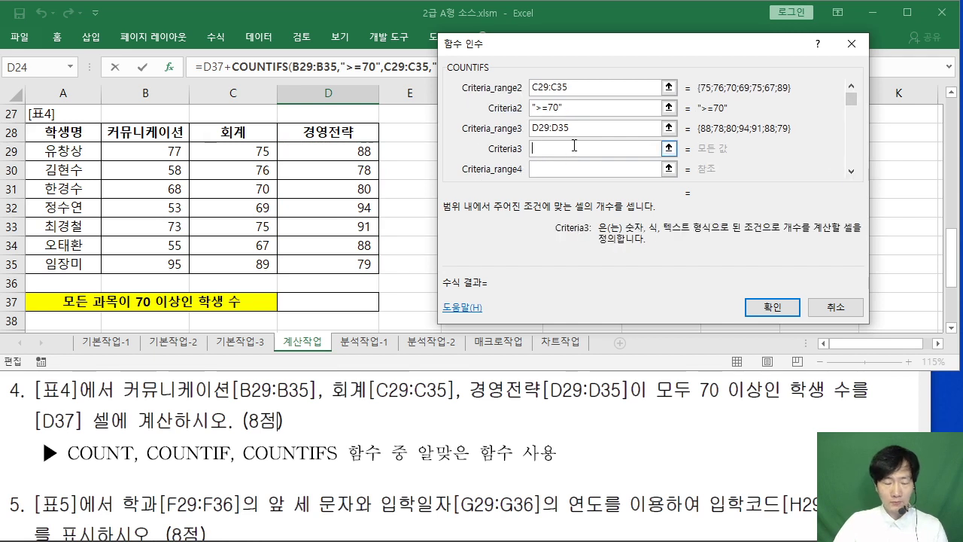
type(">=70")
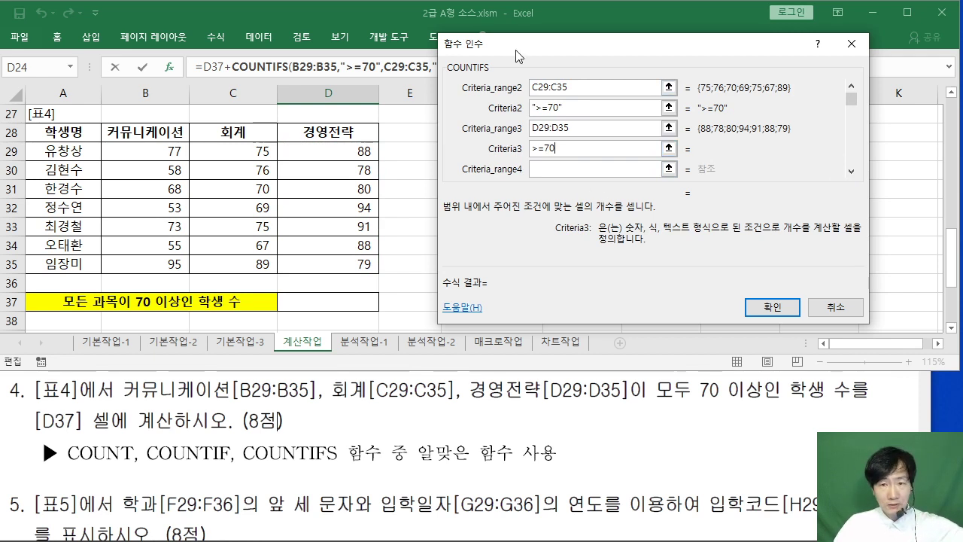
Step: Remove the stray D37+ in front of COUNTIFS in the formula and try to confirm the function arguments
left_click_drag(516, 49, 463, 127)
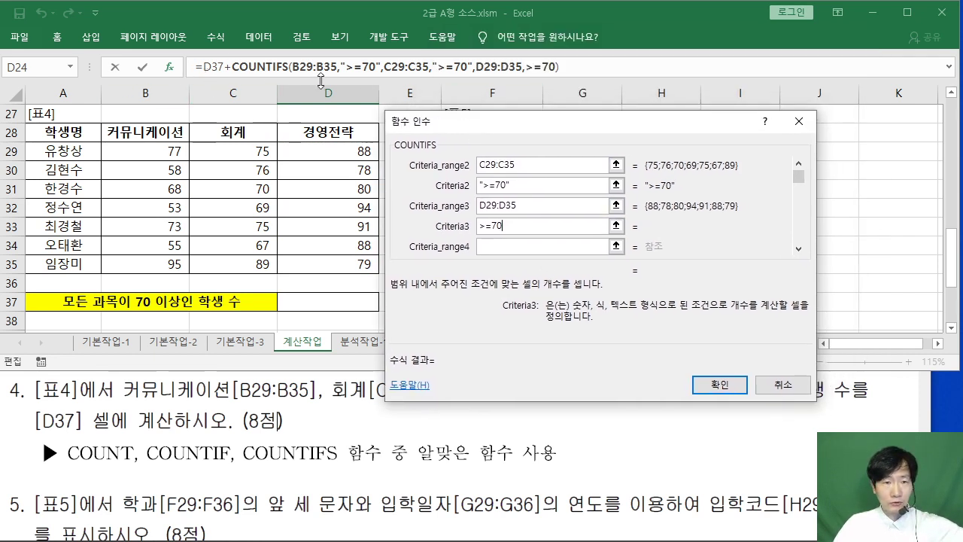
left_click(228, 66)
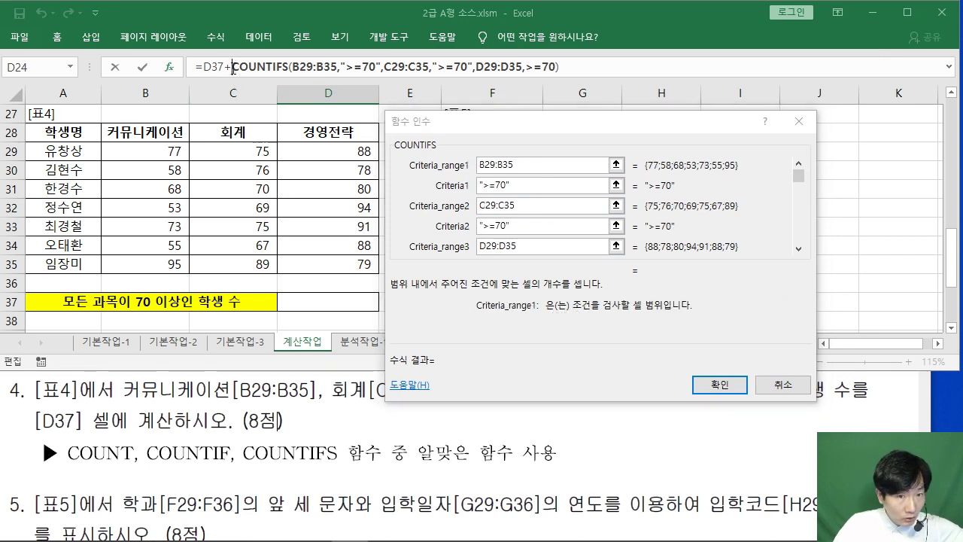
key("BackSpace")
key("BackSpace")
key("BackSpace")
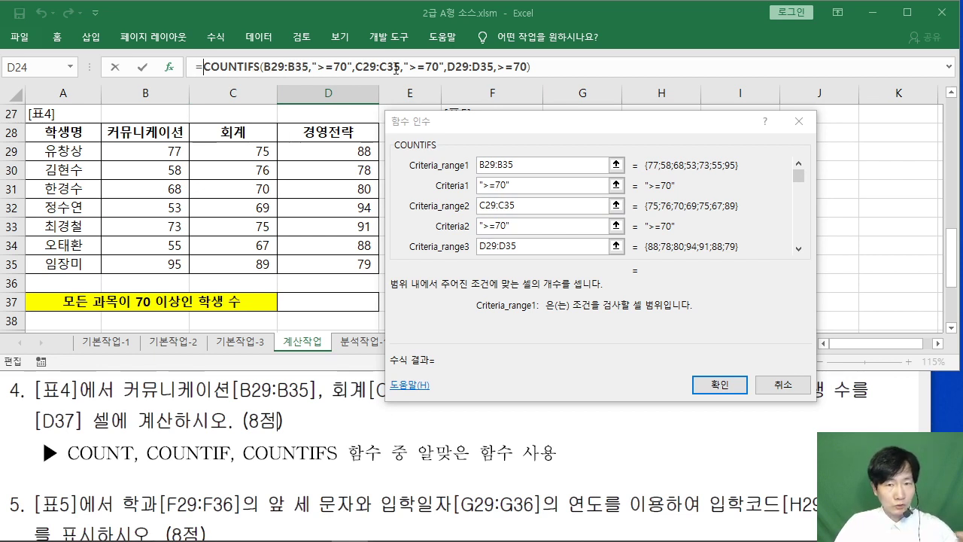
left_click(719, 386)
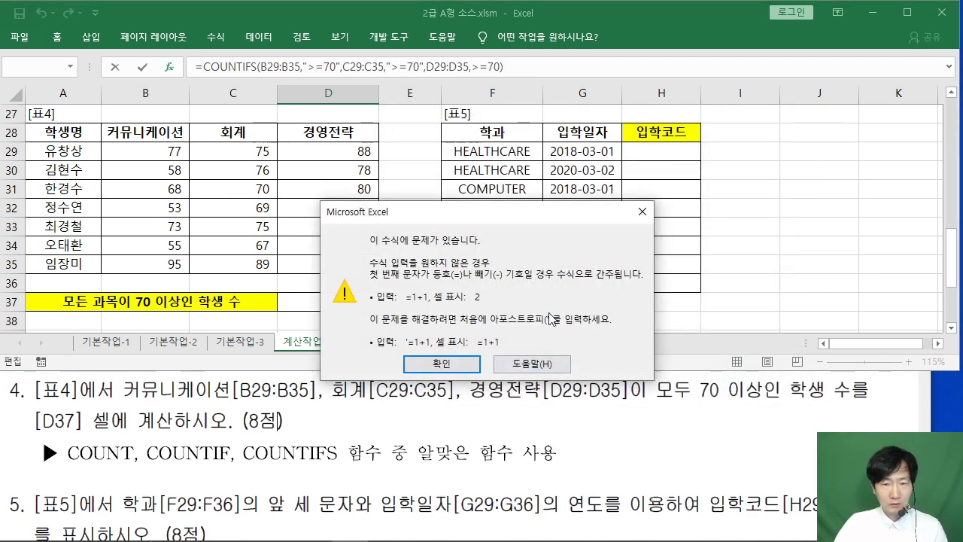
Step: Enclose the third criterion >=70 for D29:D35 in quotation marks and confirm the COUNTIFS formula in D24
left_click(447, 369)
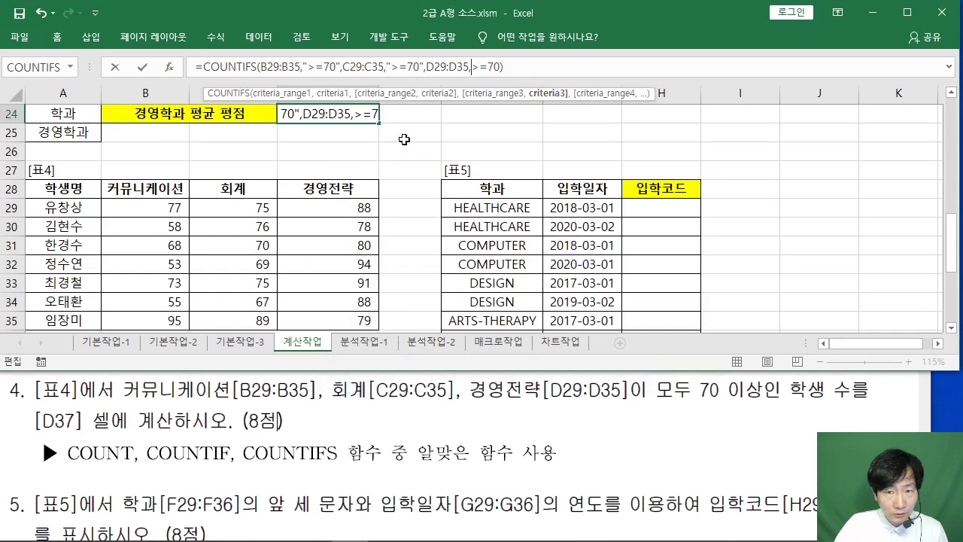
type("\"")
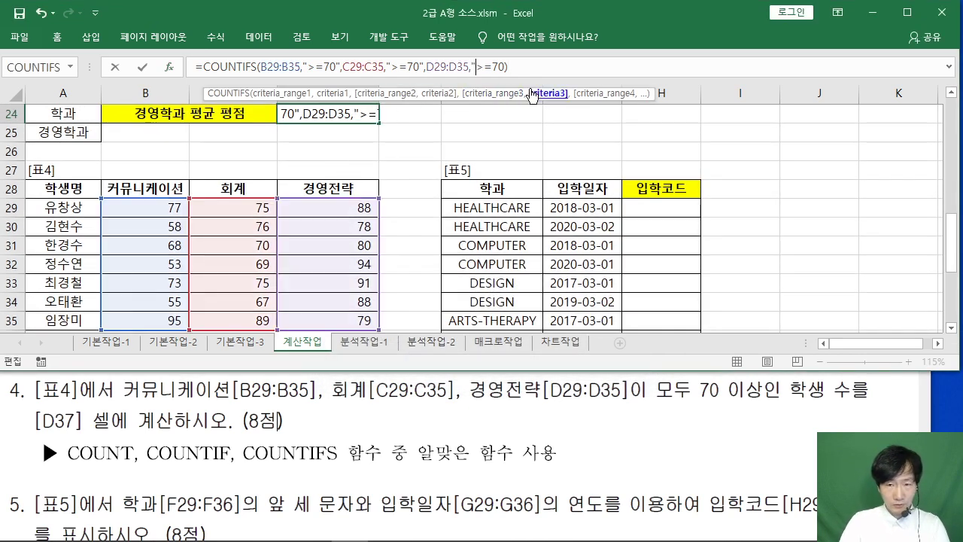
key("Right")
key("Right")
key("Right")
key("Right")
type("\">=70")
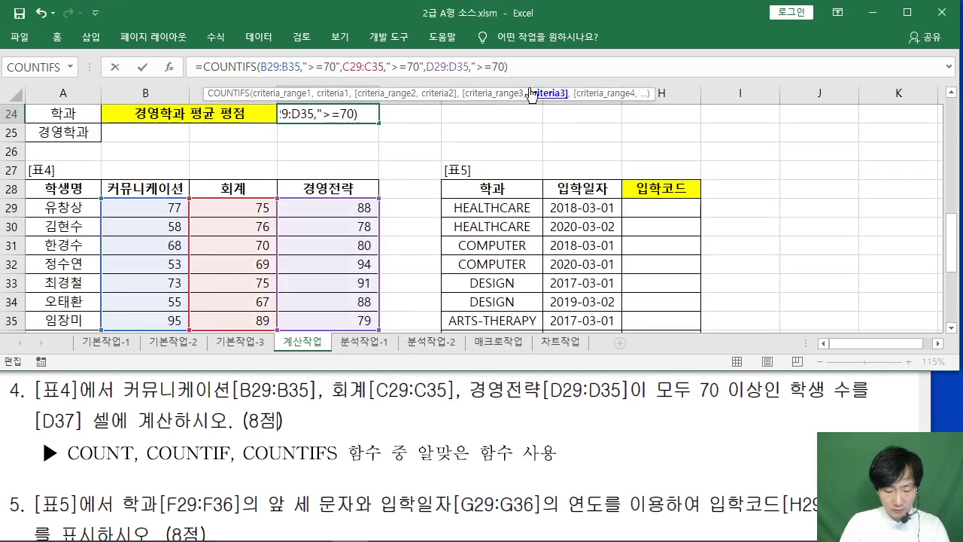
type("\"")
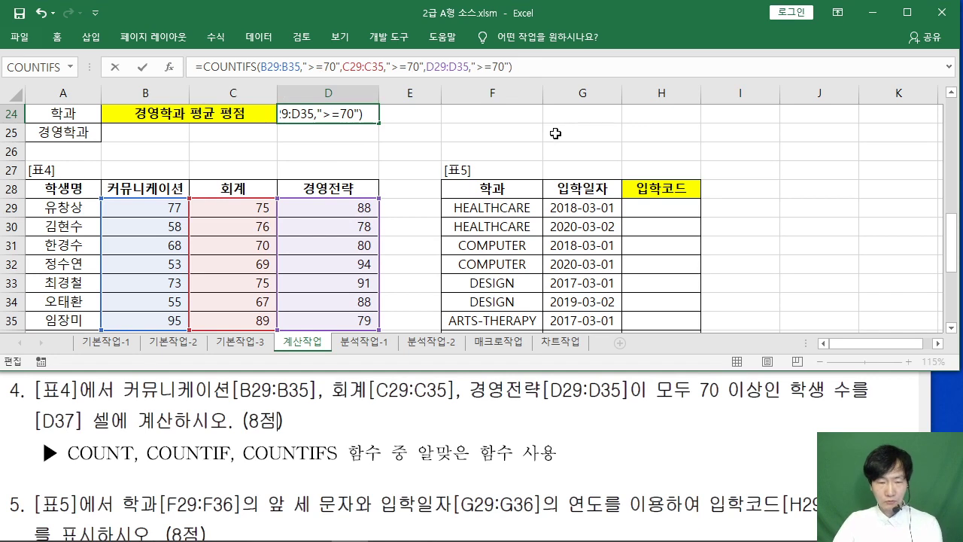
key("Return")
scroll(355, 149, "up", 1)
key("Up")
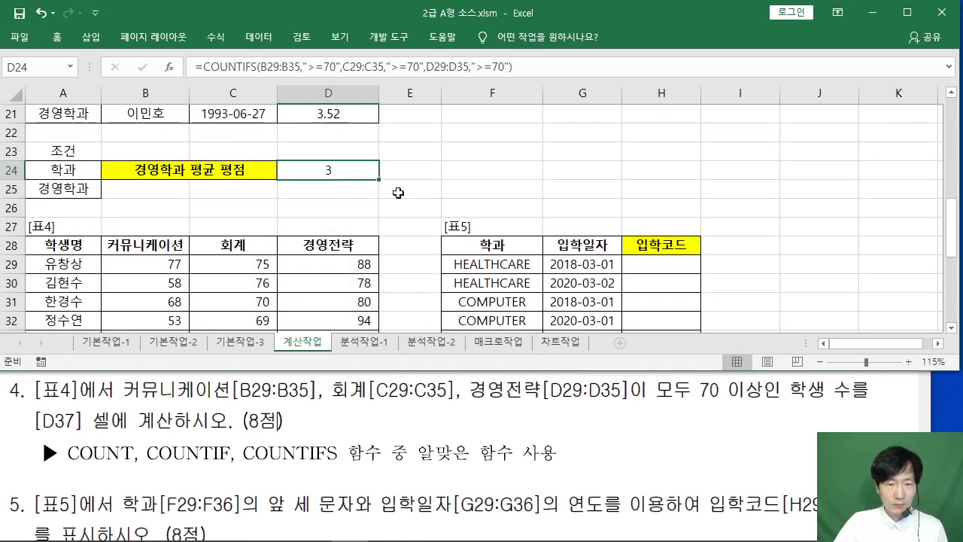
scroll(457, 192, "up", 2)
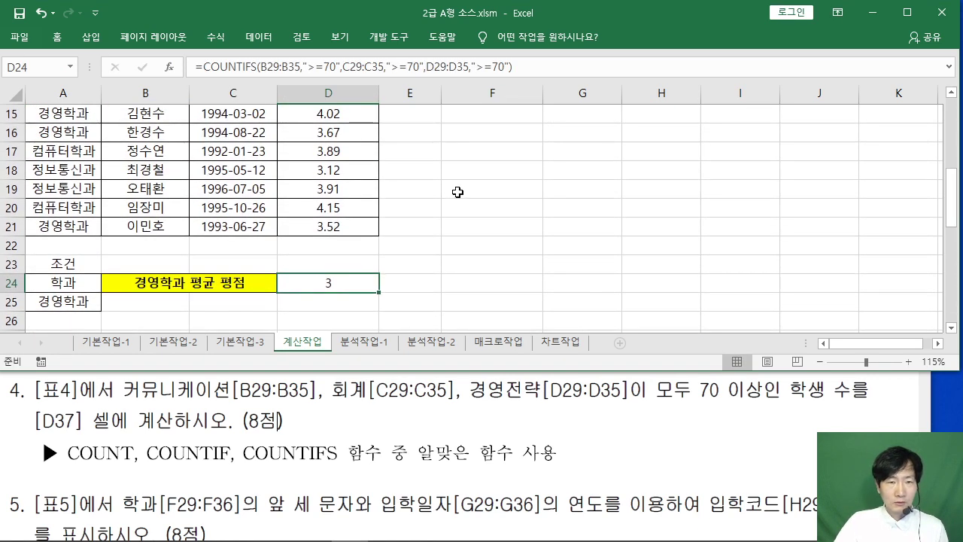
scroll(457, 192, "down", 4)
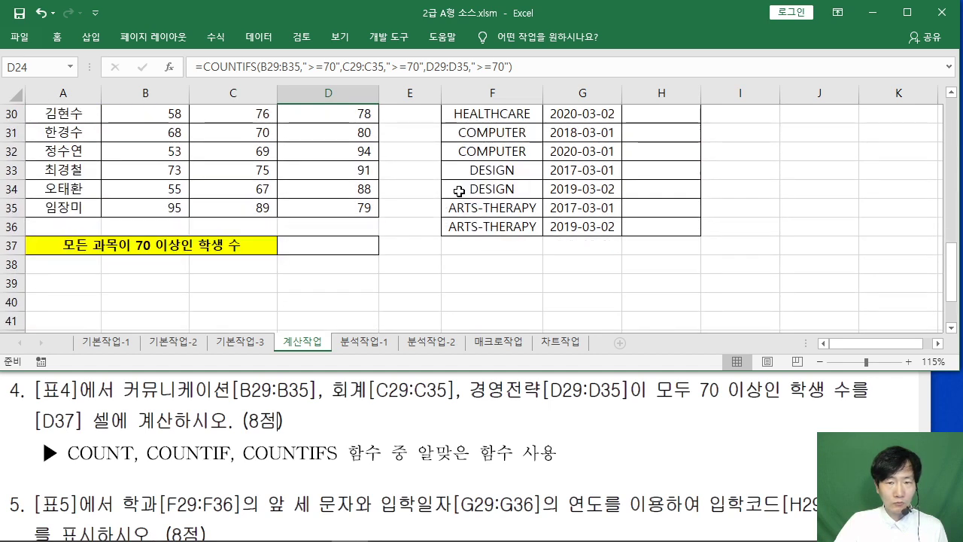
Step: Switch to the exam PDF, read question 5 on the 입학코드 in 표5, and return to cell H29 in Excel
left_click(427, 427)
scroll(408, 419, "down", 2)
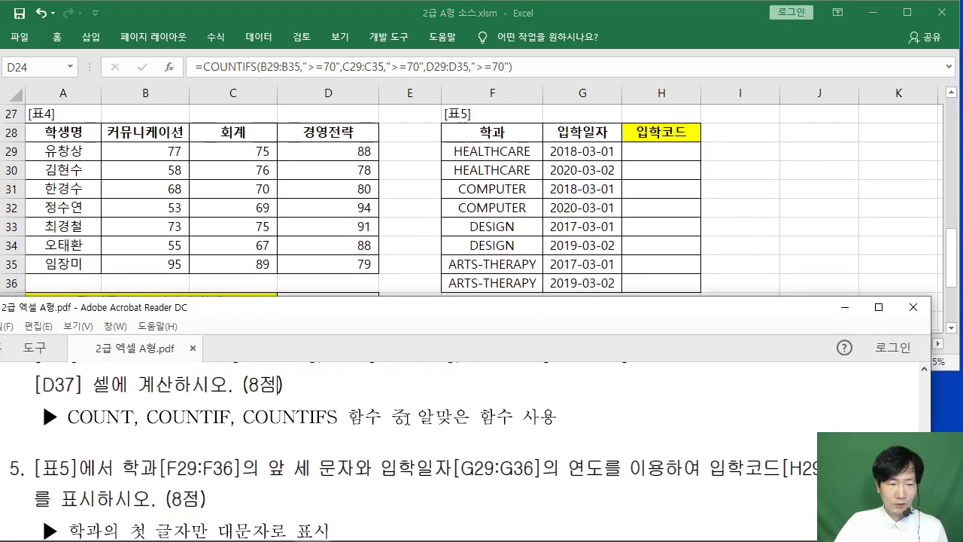
scroll(408, 419, "down", 3)
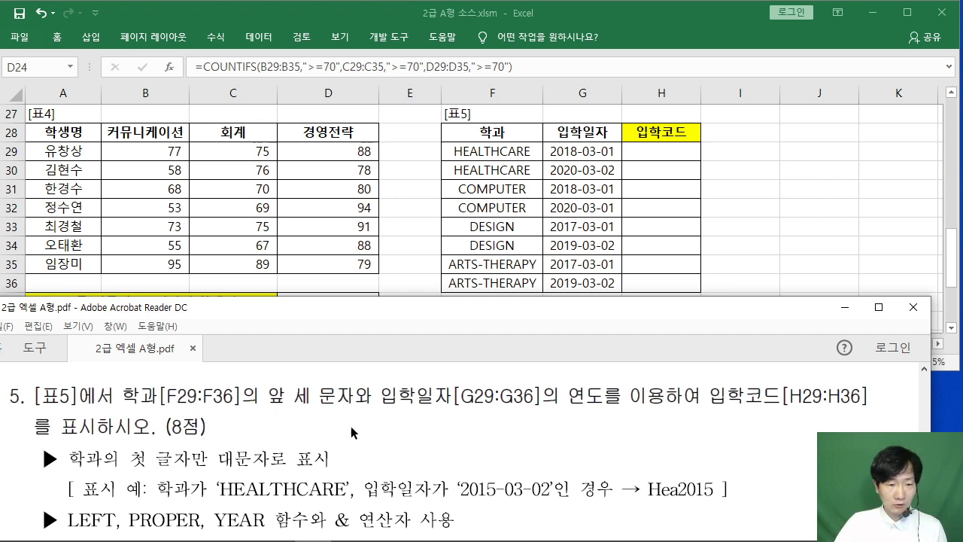
scroll(358, 435, "down", 1)
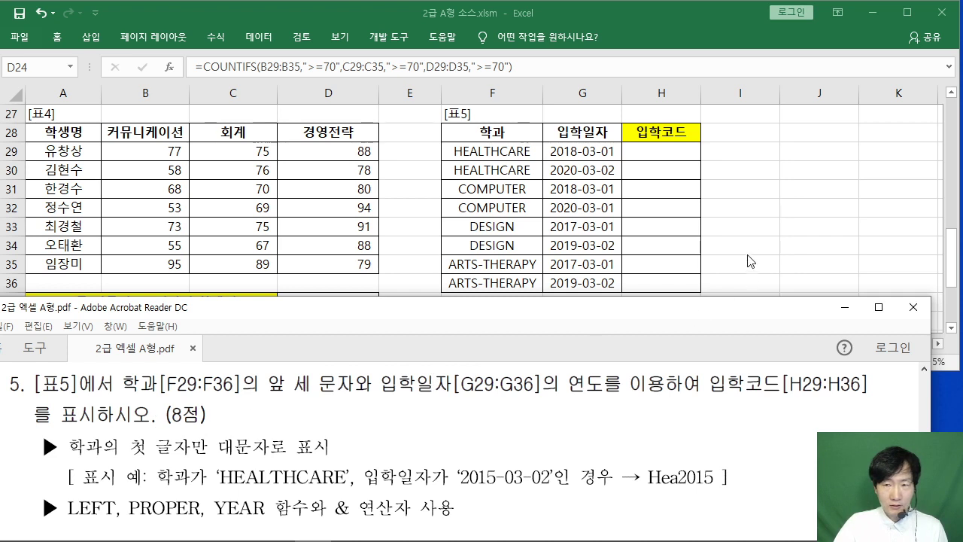
left_click(766, 231)
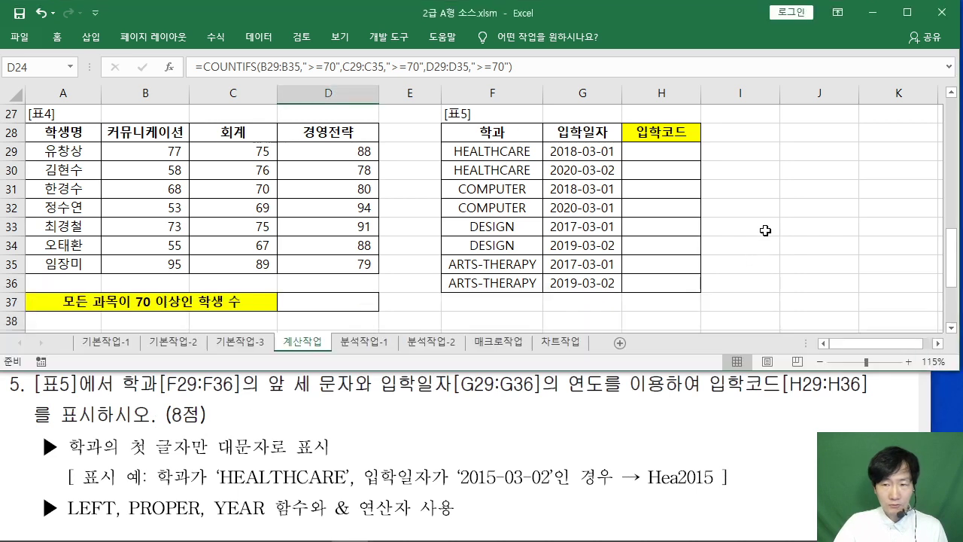
left_click(661, 150)
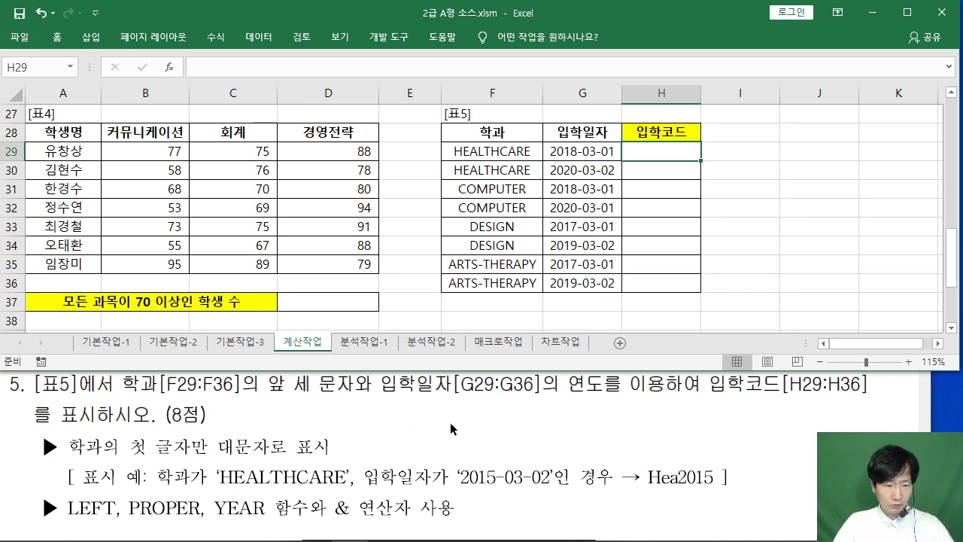
left_click_drag(66, 451, 319, 453)
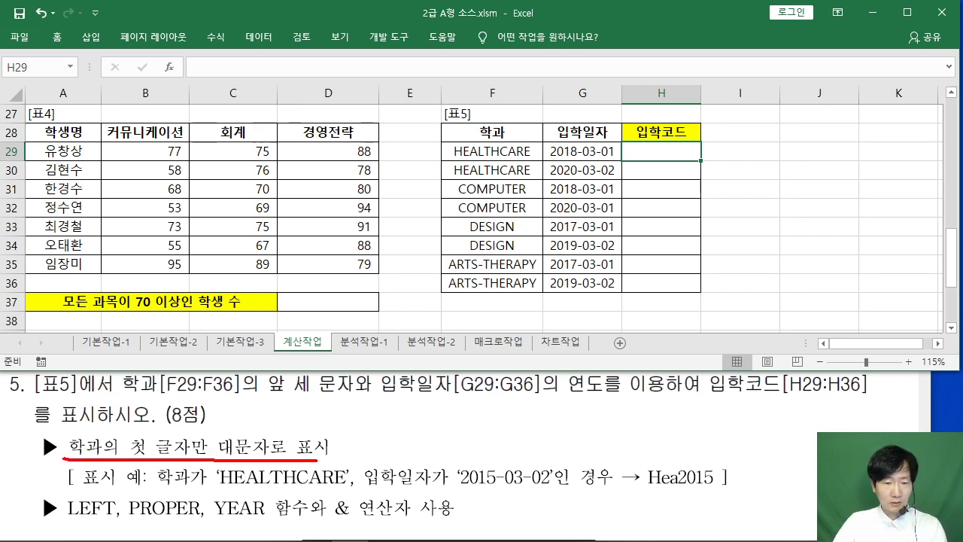
left_click_drag(183, 461, 151, 485)
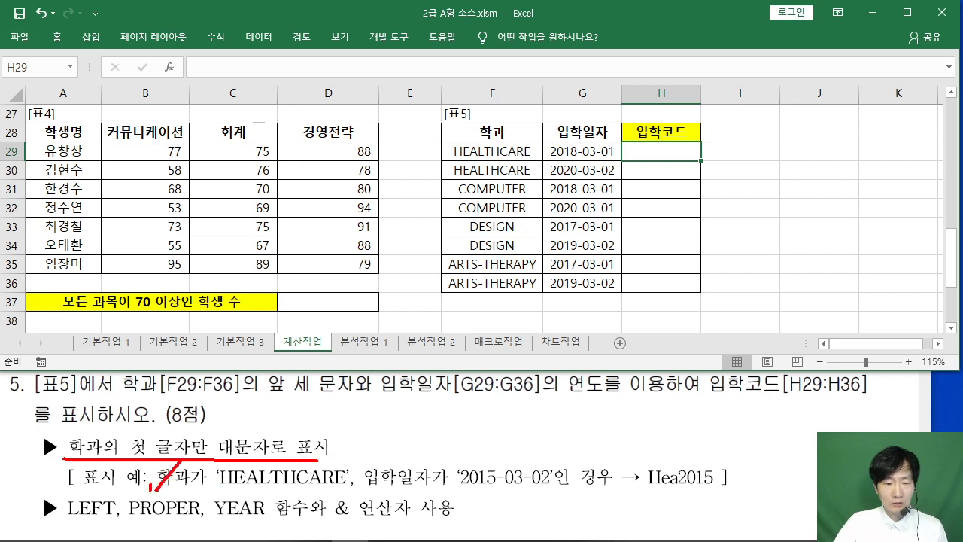
left_click_drag(132, 525, 198, 533)
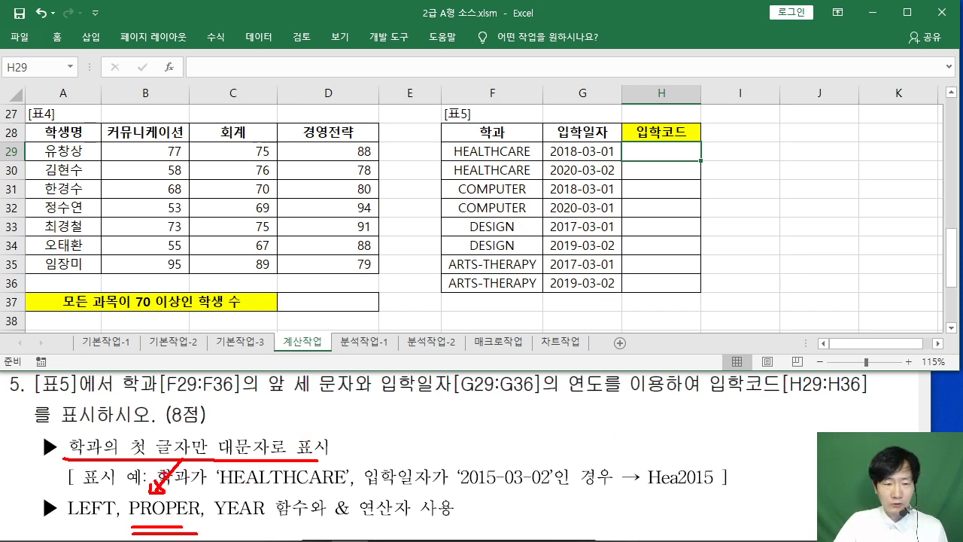
left_click_drag(211, 490, 346, 492)
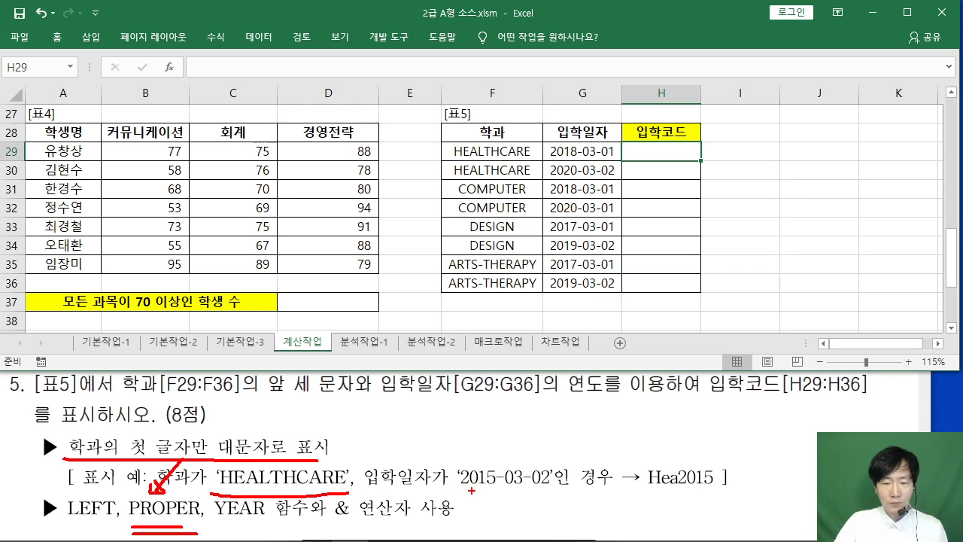
left_click_drag(459, 490, 565, 486)
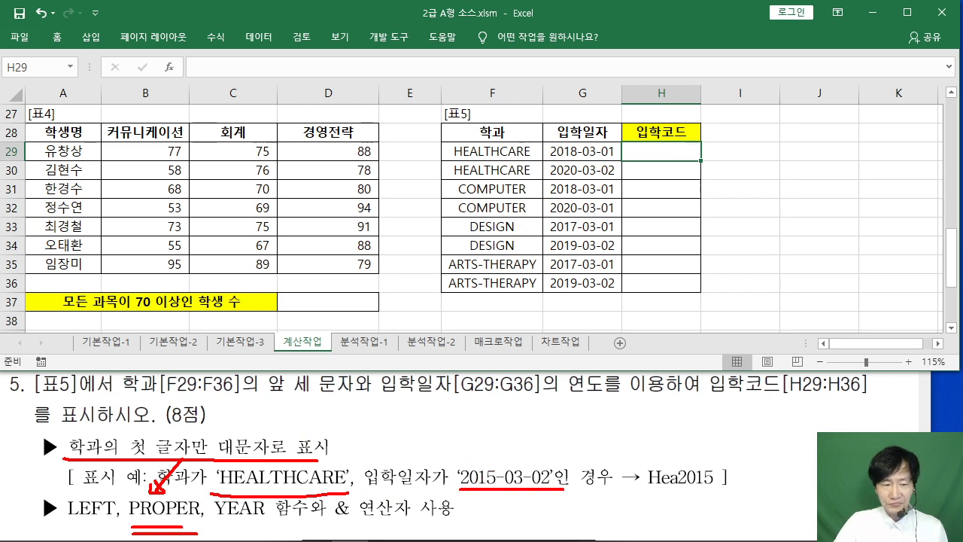
mouse_move(118, 387)
left_mouse_down()
mouse_move(136, 399)
mouse_move(346, 406)
mouse_move(369, 399)
mouse_move(623, 402)
left_mouse_up()
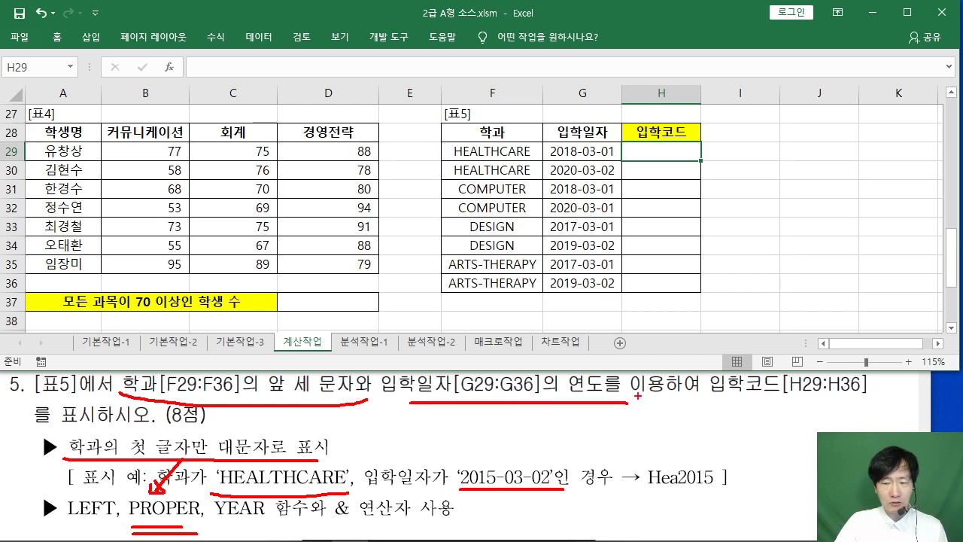
left_click_drag(649, 494, 734, 489)
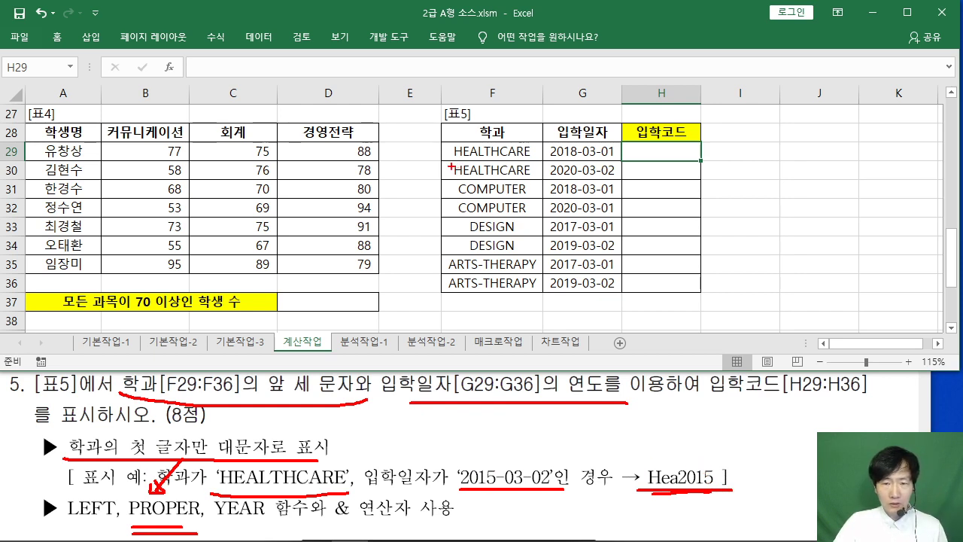
left_click_drag(452, 171, 529, 162)
left_click_drag(449, 143, 452, 164)
left_click_drag(450, 139, 470, 140)
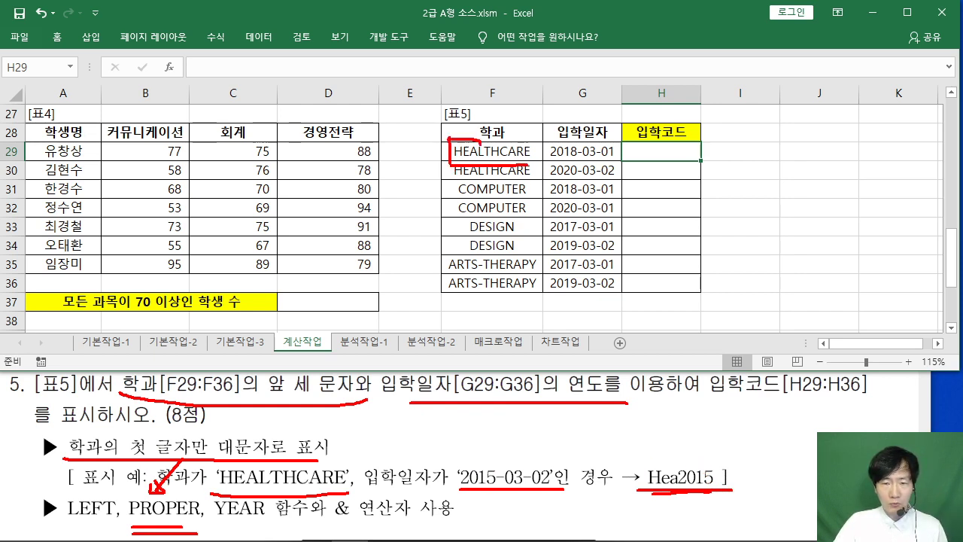
left_click_drag(64, 525, 118, 527)
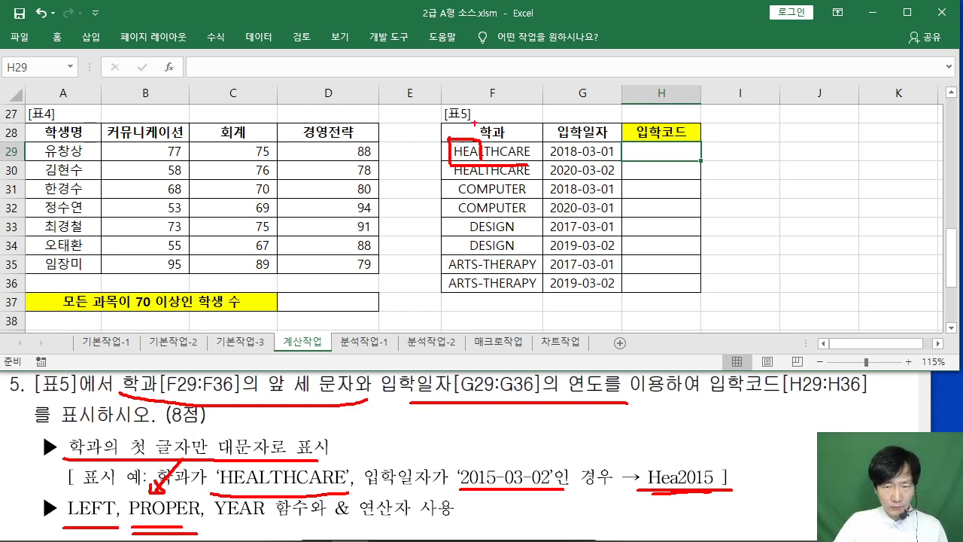
left_click_drag(496, 83, 504, 84)
mouse_move(504, 68)
left_mouse_down()
mouse_move(505, 119)
mouse_move(531, 101)
left_mouse_up()
left_click_drag(546, 89, 551, 110)
left_click_drag(554, 117, 482, 117)
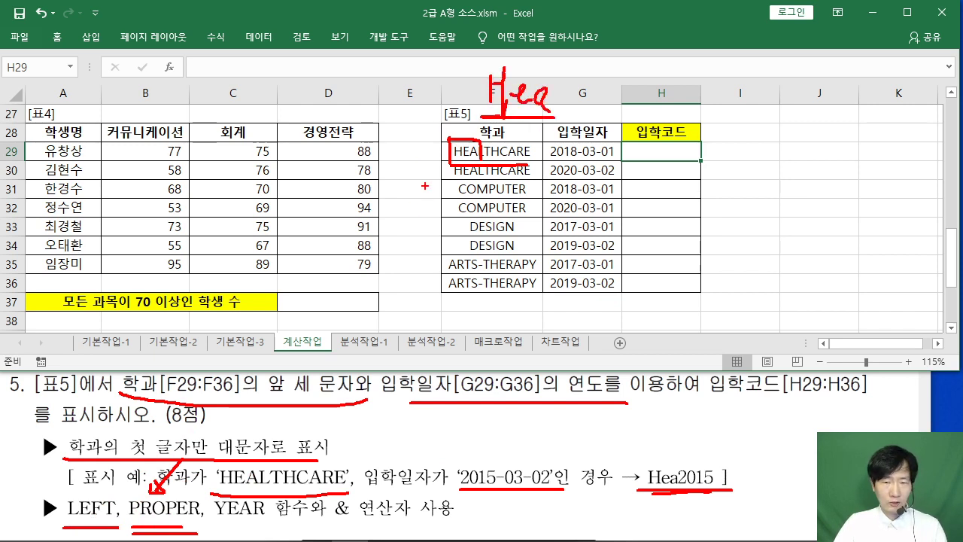
key("Escape")
Step: Search for the PROPER function and insert it into cell H29
left_click(175, 68)
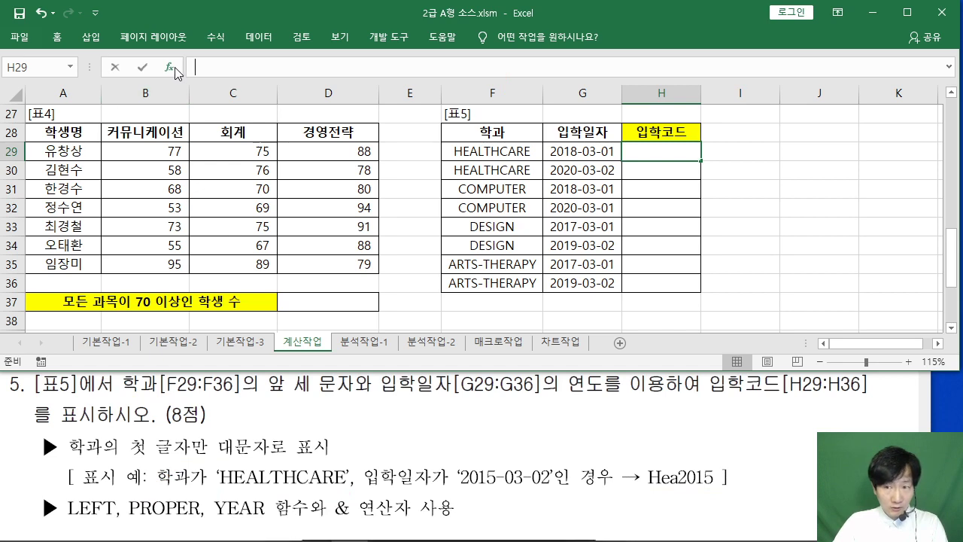
type("PR")
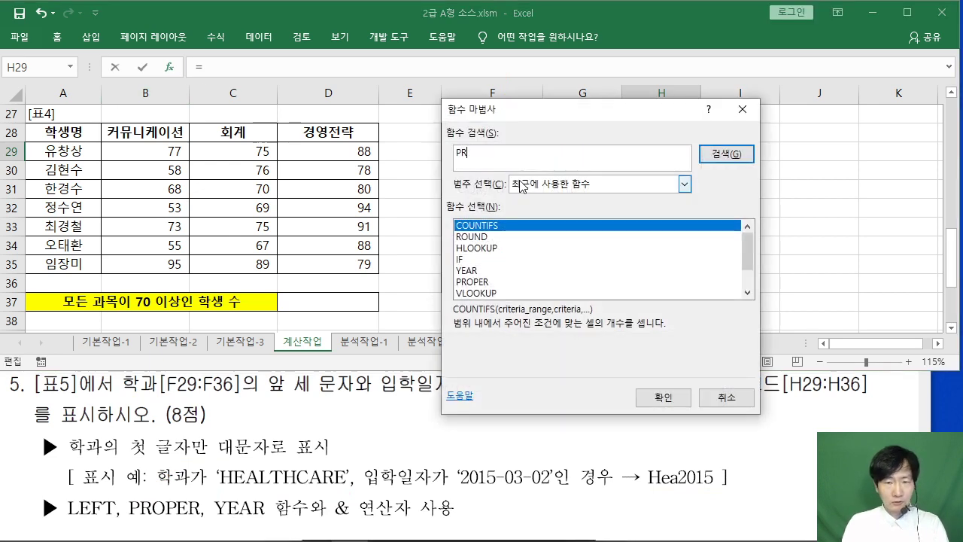
type("OPER")
key("Return")
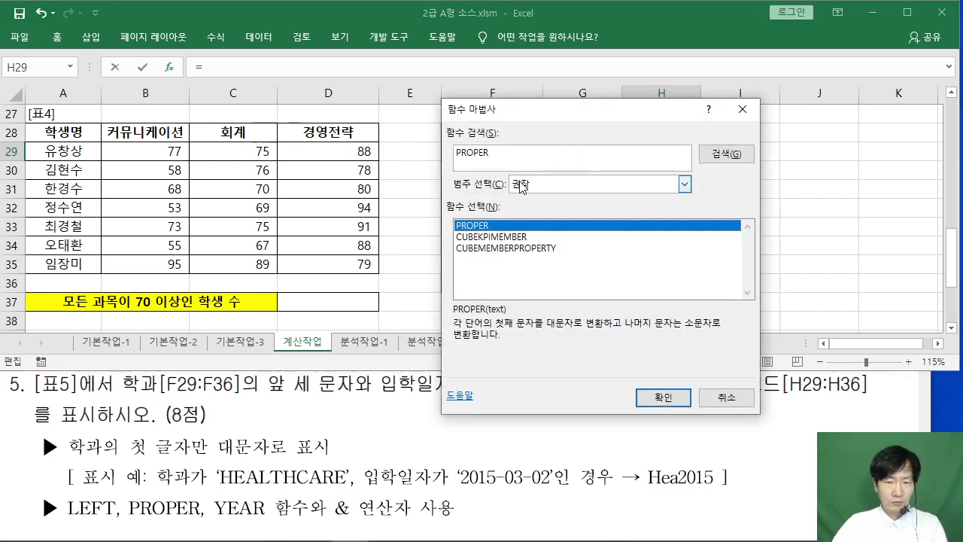
left_click(663, 397)
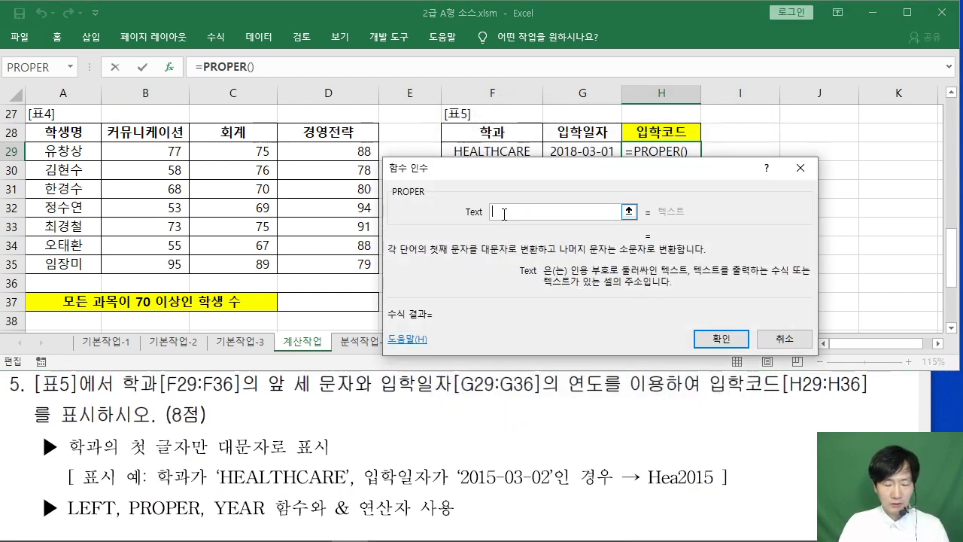
Step: Set PROPER's text argument to LEFT(F29,3) and confirm the function
type("LEFT(")
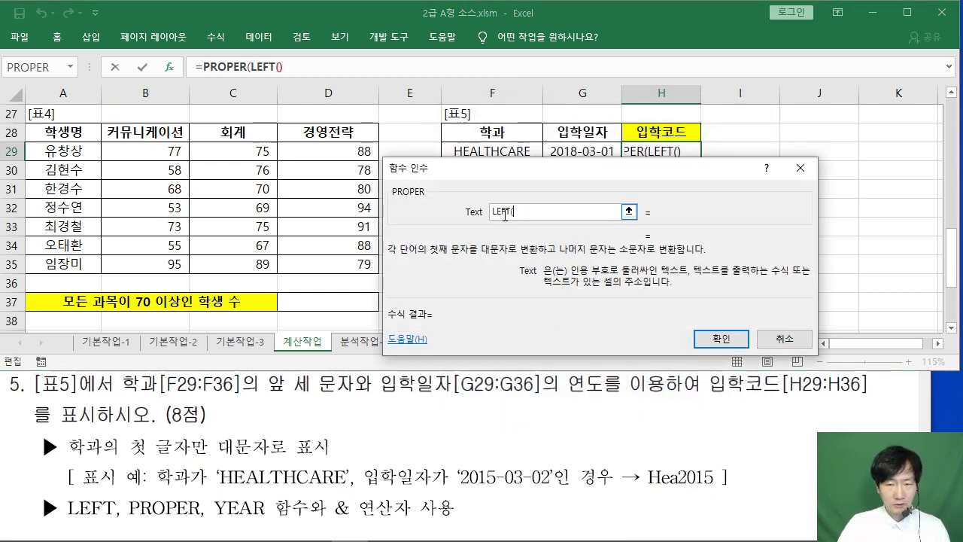
left_click_drag(530, 171, 487, 147)
left_click(487, 149)
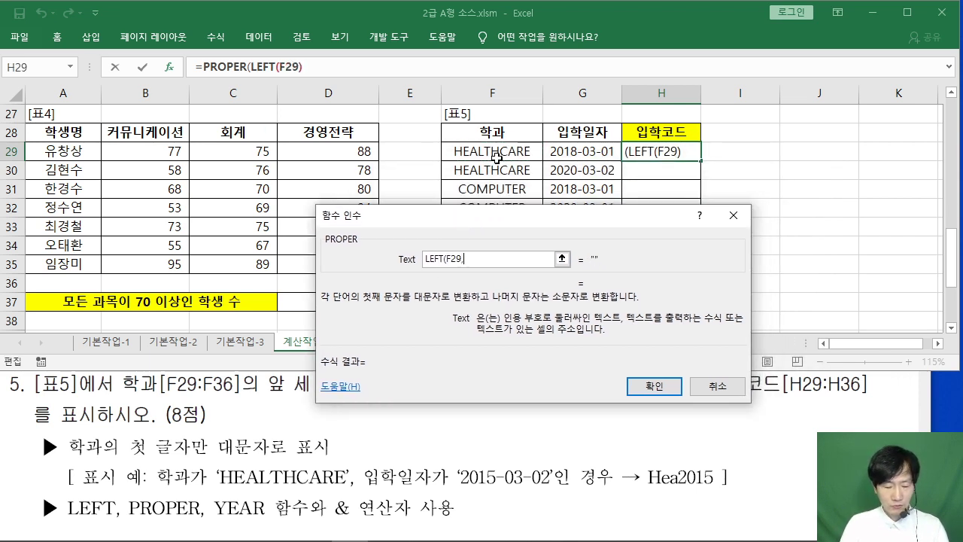
type(",3)")
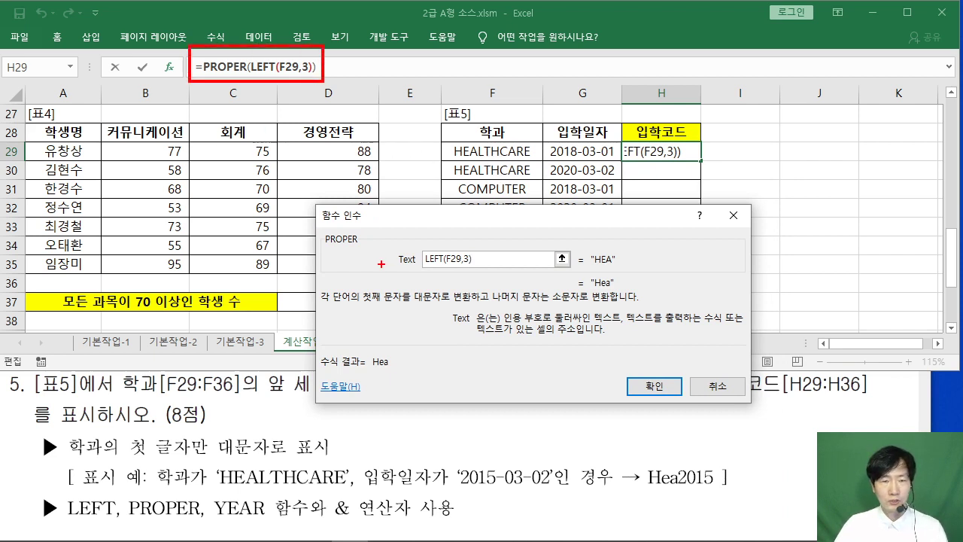
left_click(655, 387)
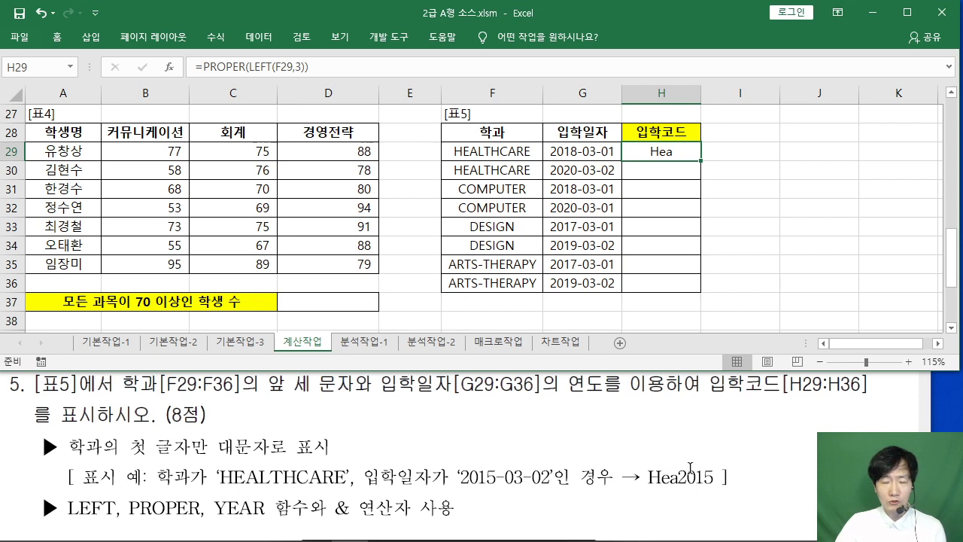
Step: Append &YEAR(G29) to the PROPER formula in H29 and confirm the combined formula
left_click_drag(329, 504, 401, 510)
left_click(395, 508)
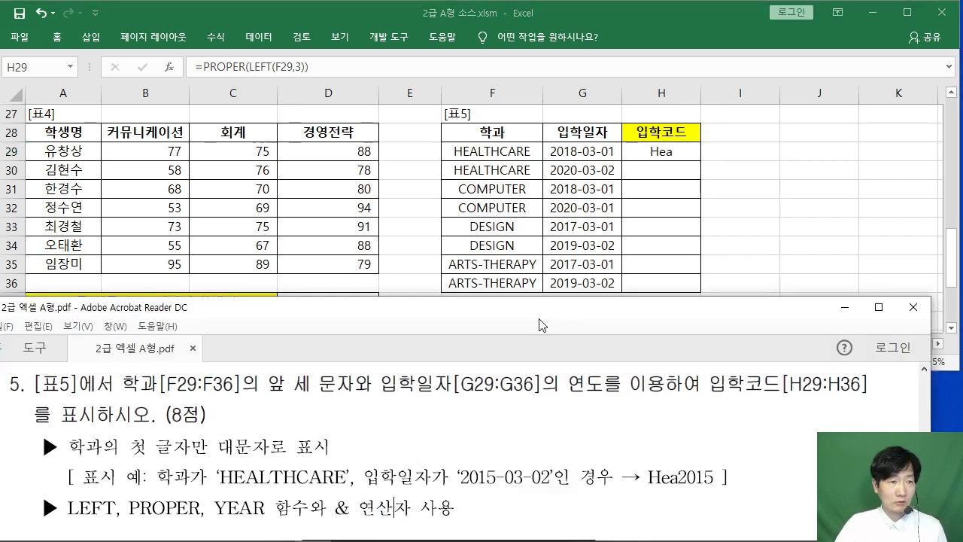
left_click(674, 151)
left_click(280, 67)
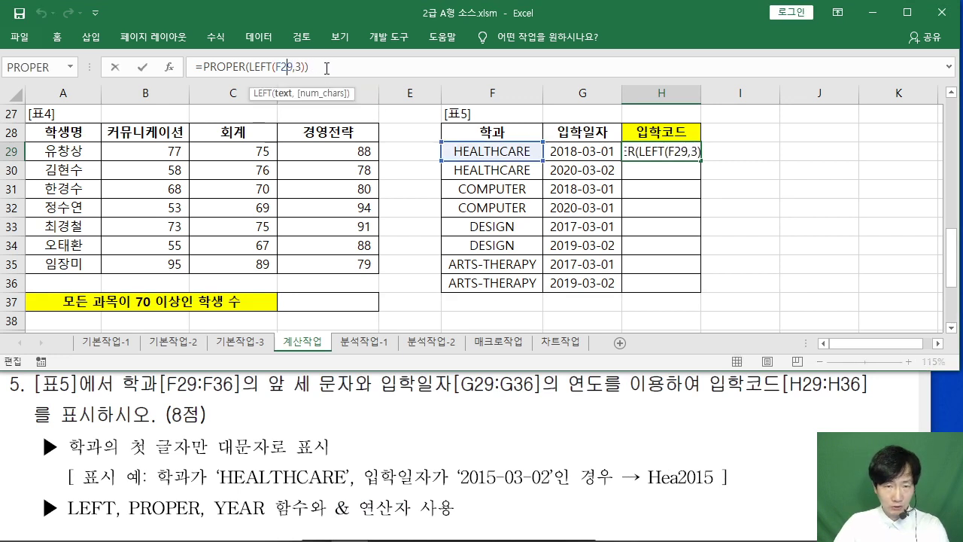
left_click(327, 68)
key("ctrl+2")
left_click_drag(185, 52, 330, 80)
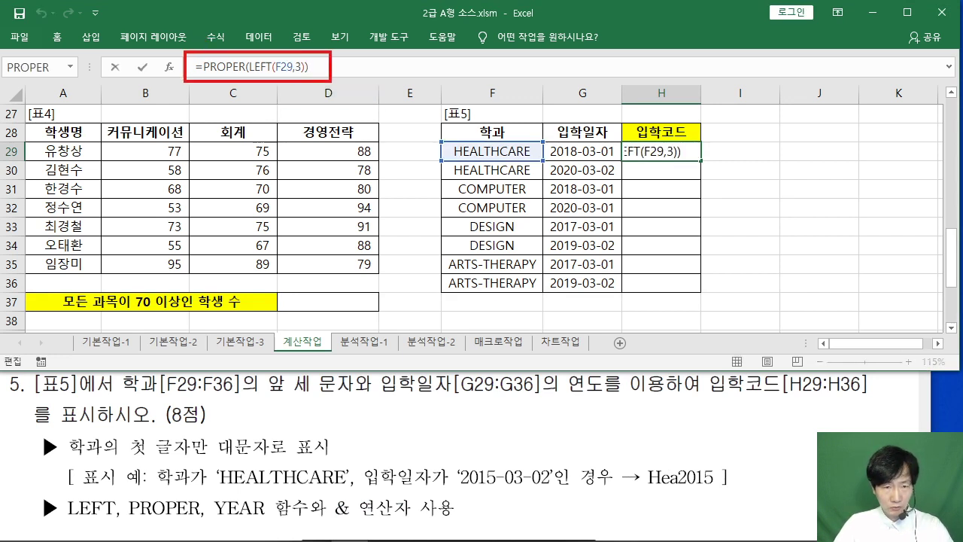
key("Escape")
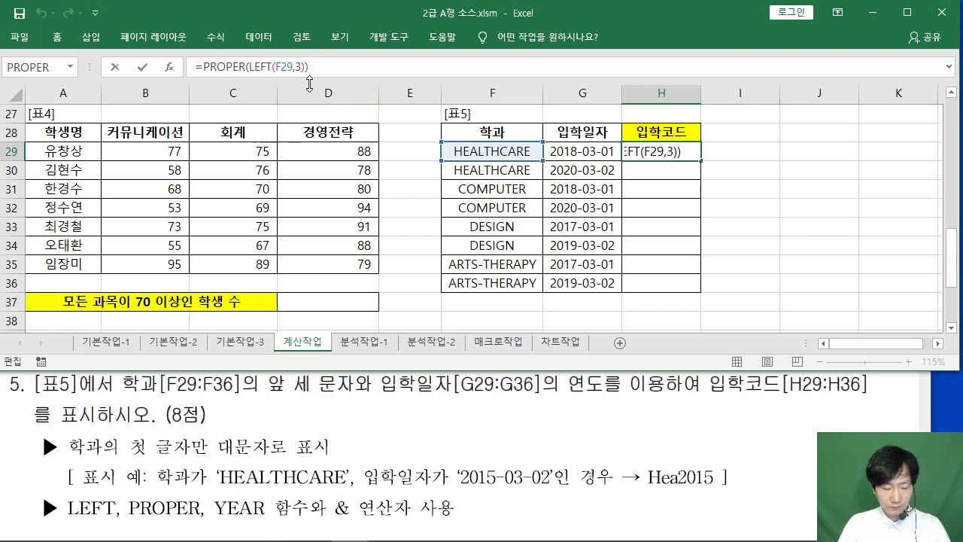
type("&")
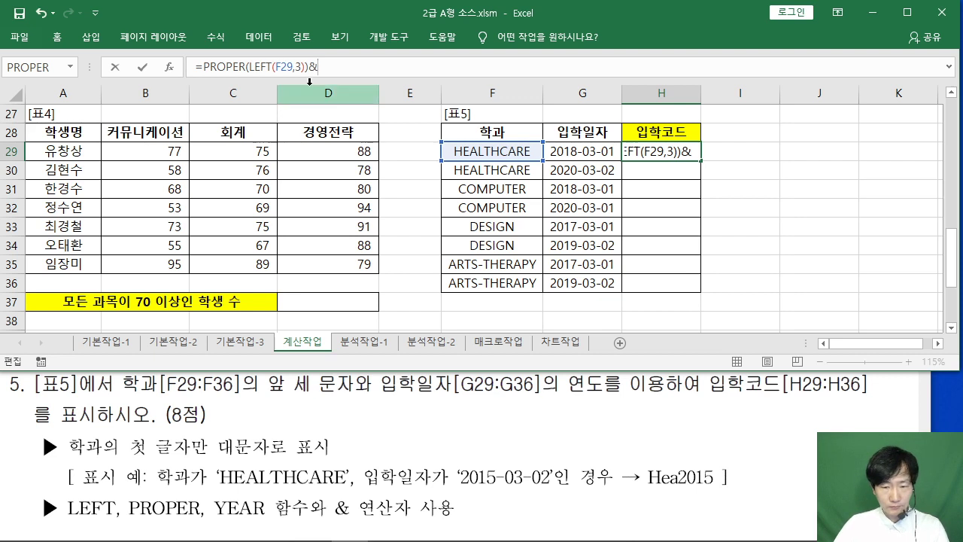
type("YEAR")
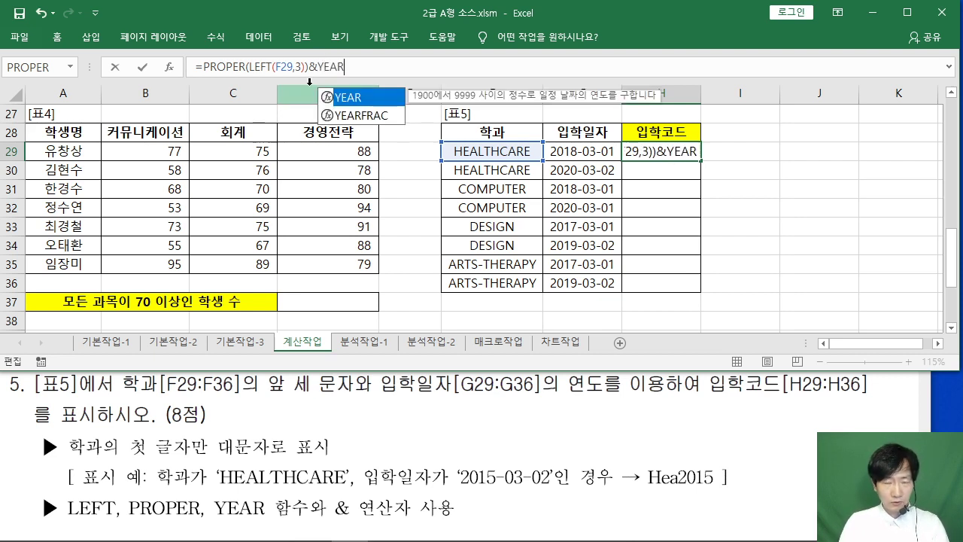
type("(")
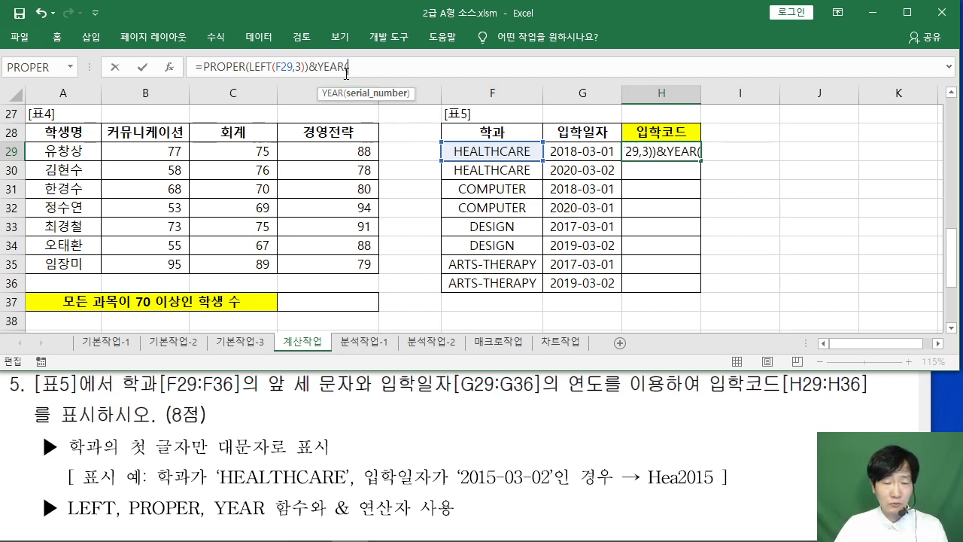
left_click(602, 155)
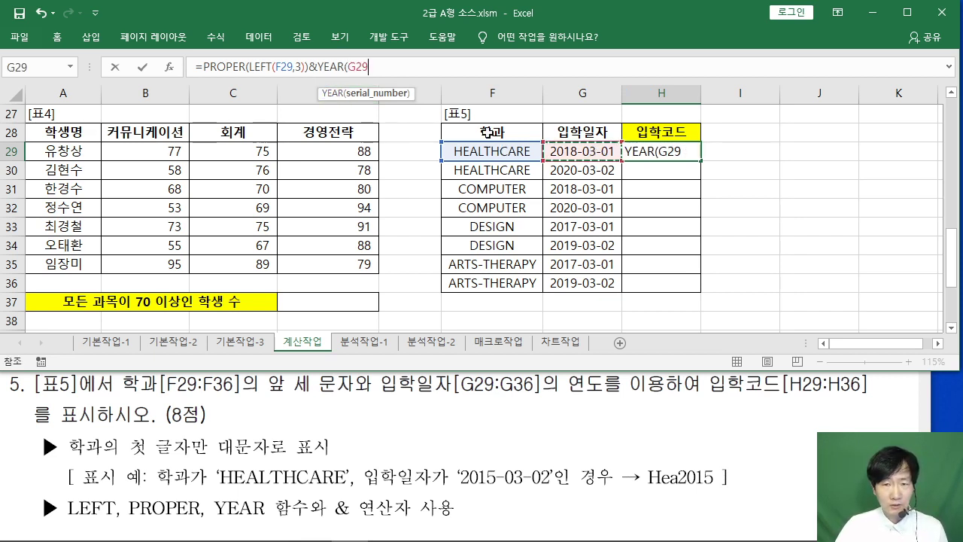
type(")")
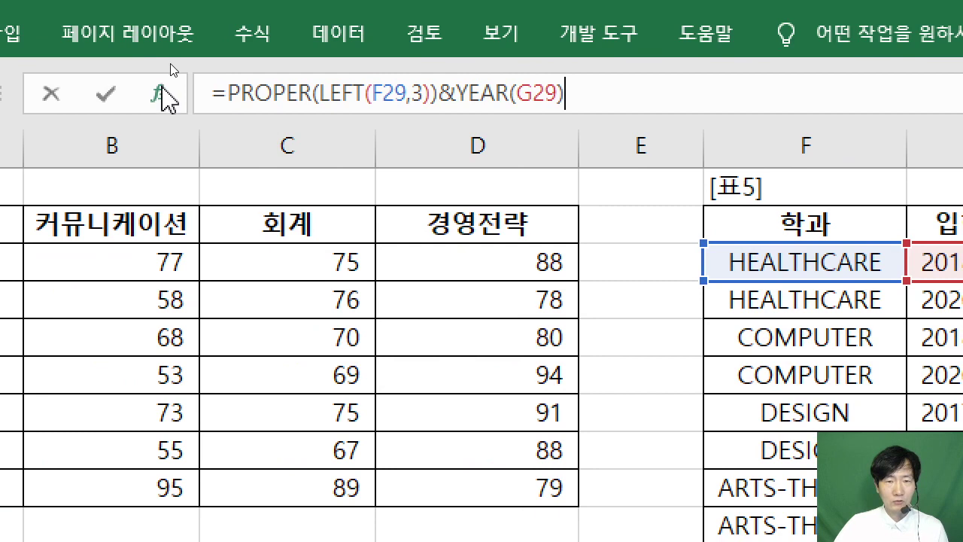
key("Return")
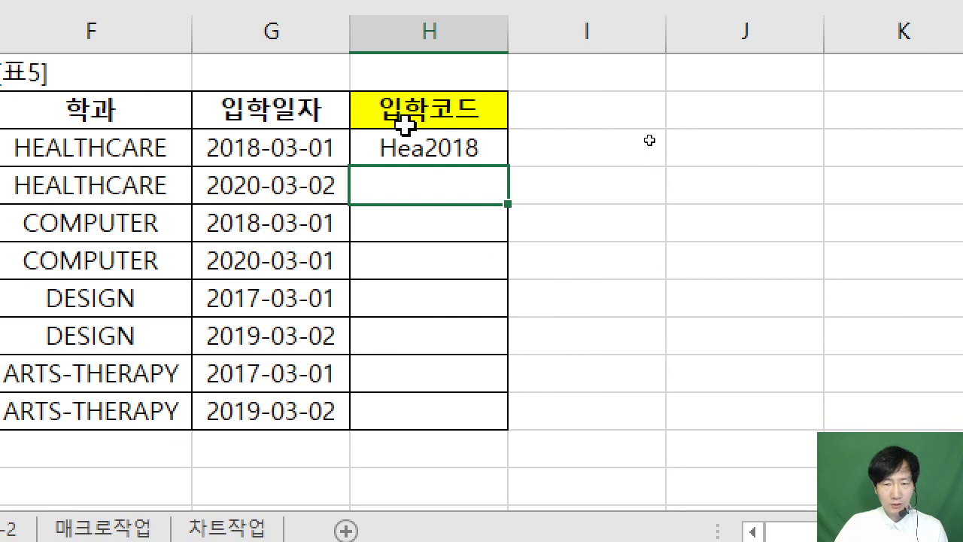
Step: Fill the 입학코드 formula from H29 down through H36
left_click(409, 146)
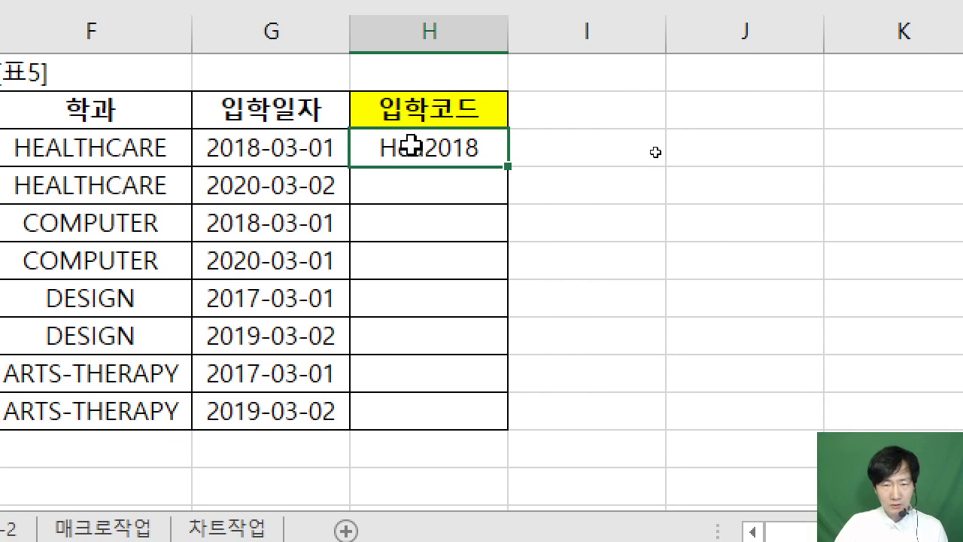
double_click(509, 169)
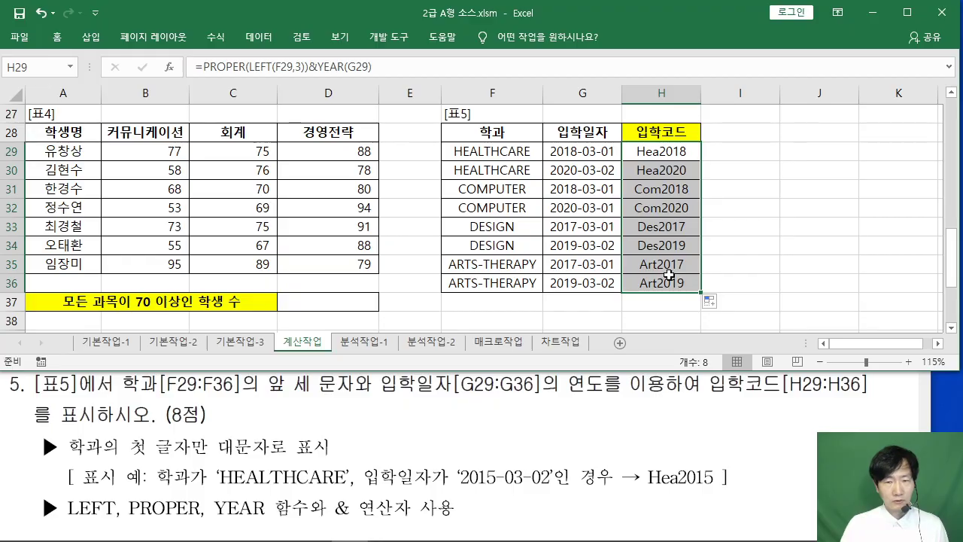
left_click(774, 240)
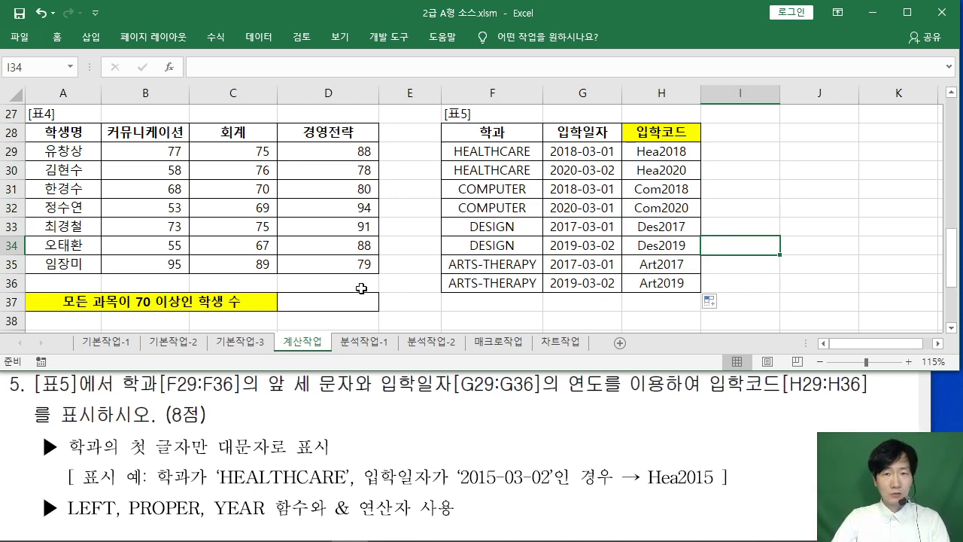
Step: Open the 분석작업-1 sheet and read its 부분합 and sorting instructions in the exam PDF
left_click(363, 342)
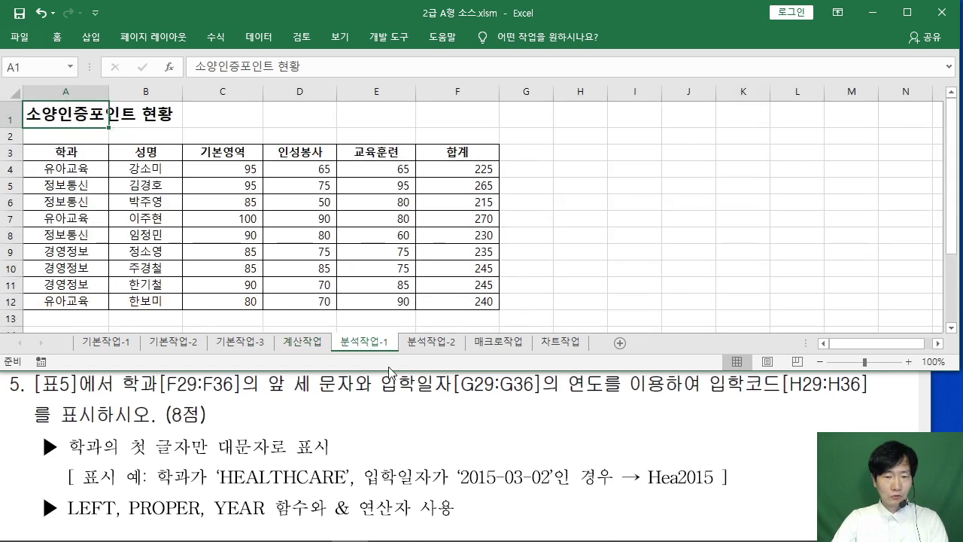
left_click(554, 267)
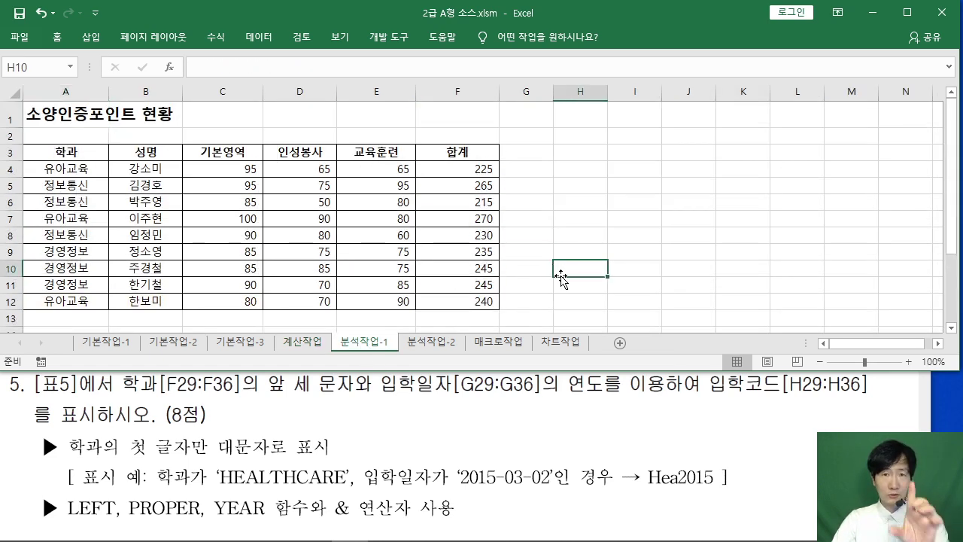
left_click(360, 430)
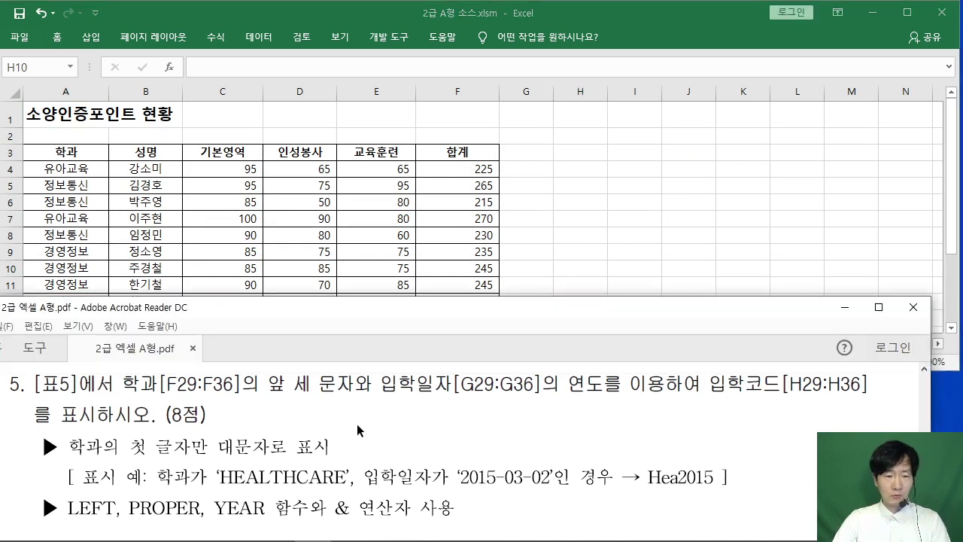
scroll(356, 422, "down", 1)
scroll(357, 423, "down", 5)
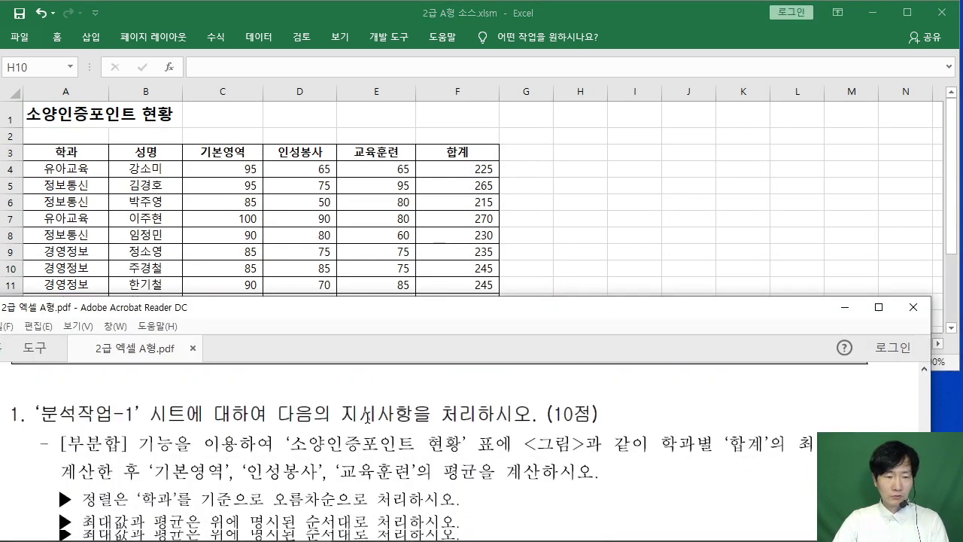
scroll(369, 419, "down", 1)
left_click_drag(62, 412, 132, 413)
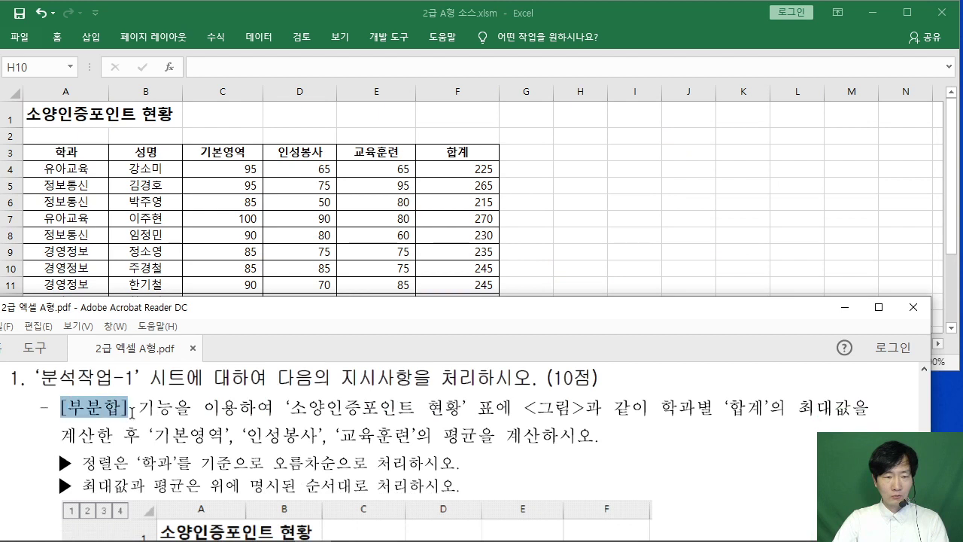
left_click(132, 413)
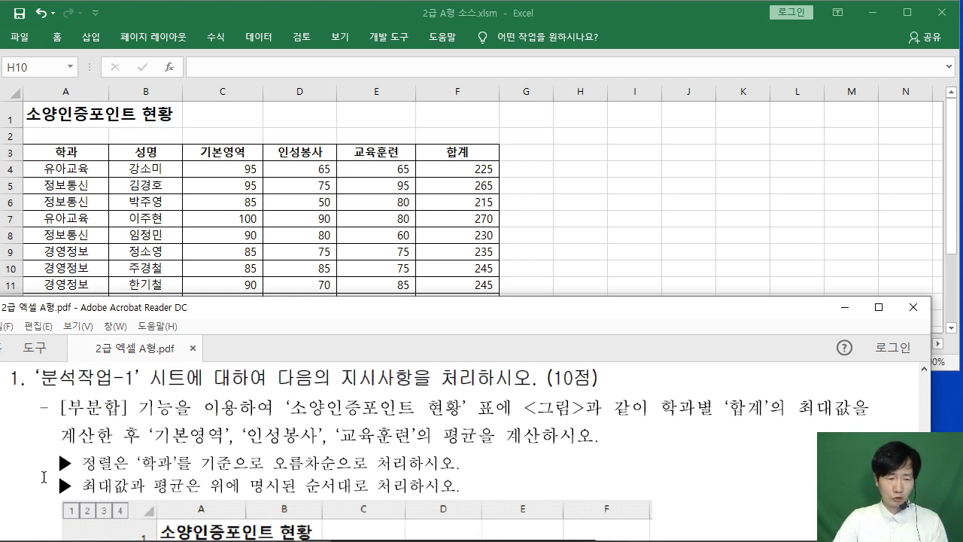
left_click_drag(77, 471, 459, 464)
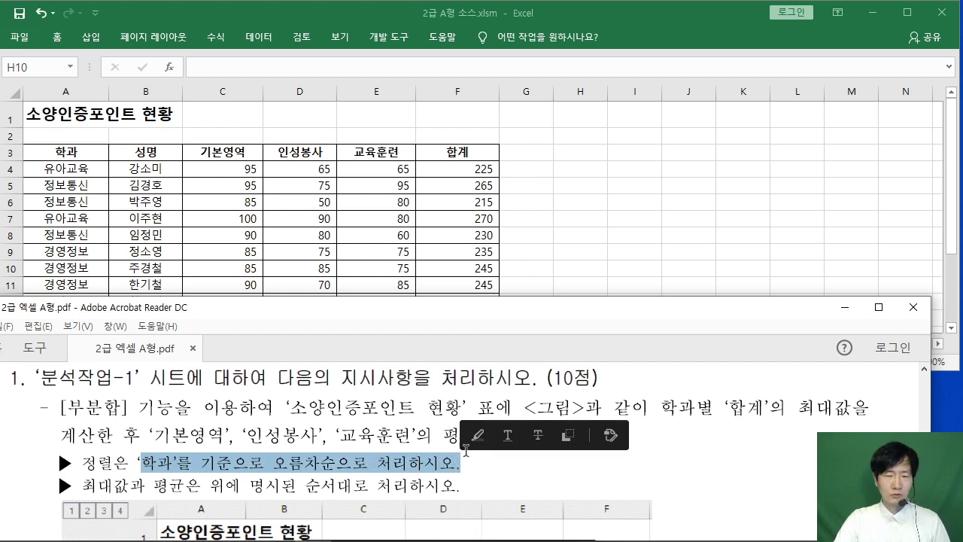
Step: Sort the 소양인증포인트 현황 table in Excel by 학과 in ascending order and check the sorted rows
left_click(594, 235)
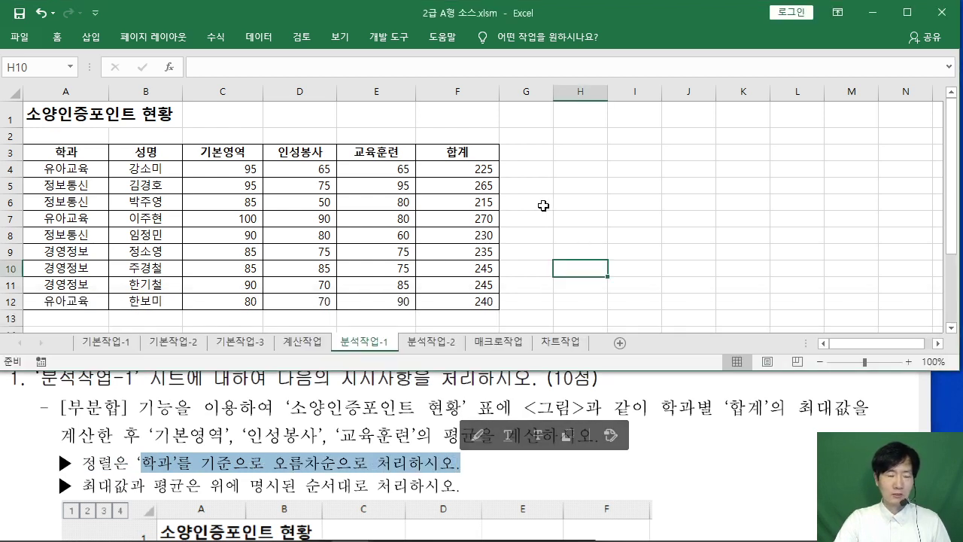
left_click(60, 155)
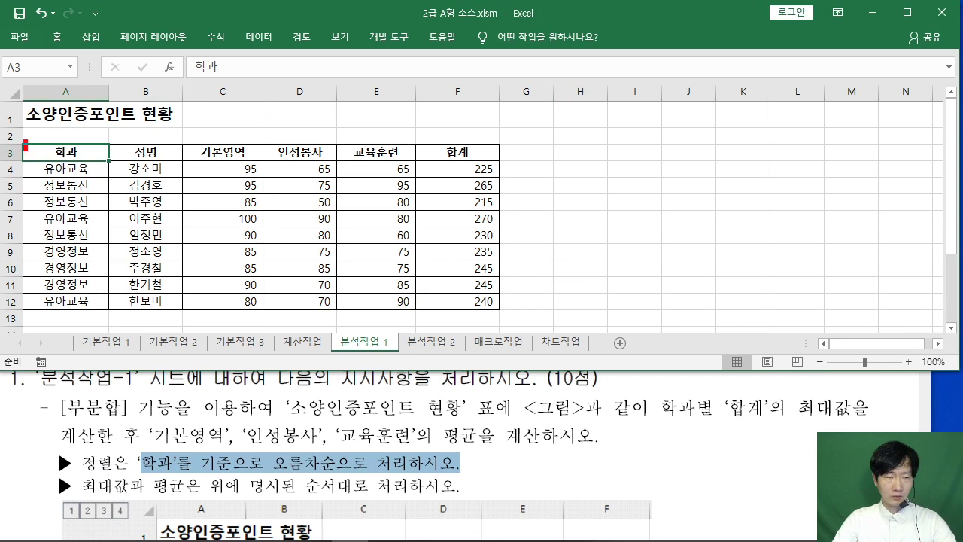
left_click_drag(25, 149, 117, 164)
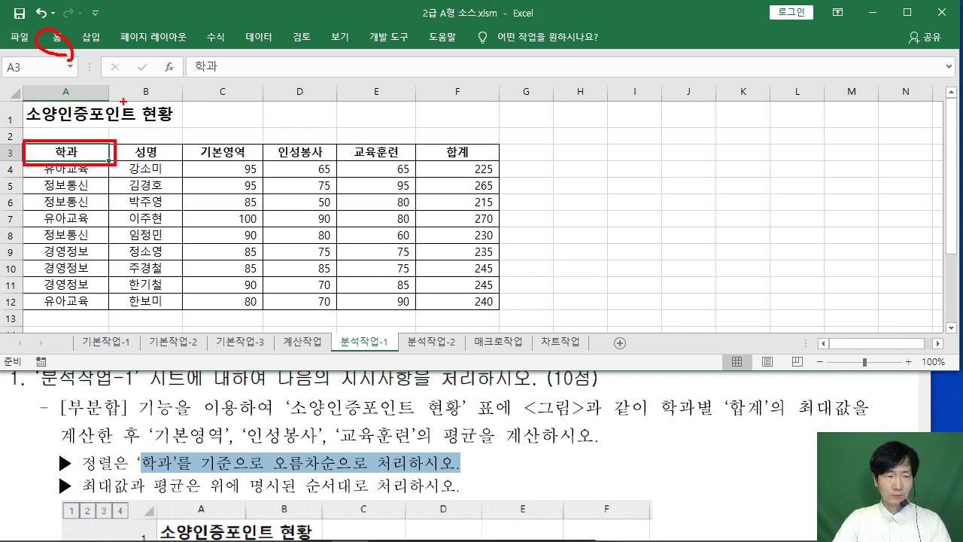
key("Escape")
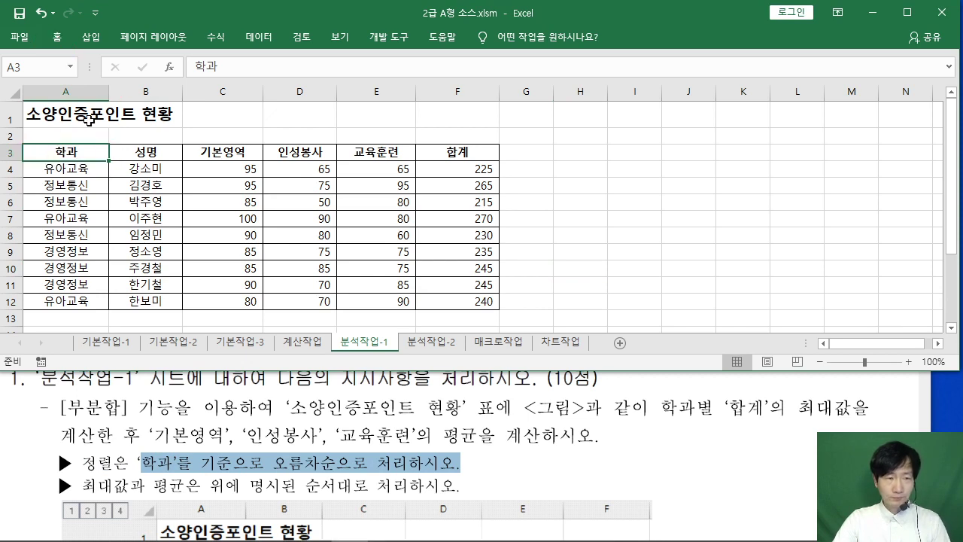
left_click(258, 36)
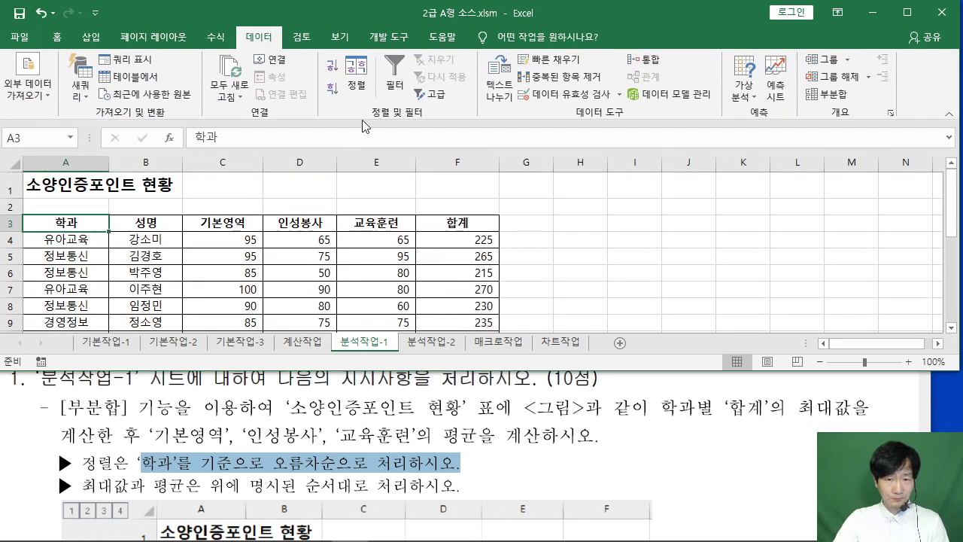
left_click(331, 66)
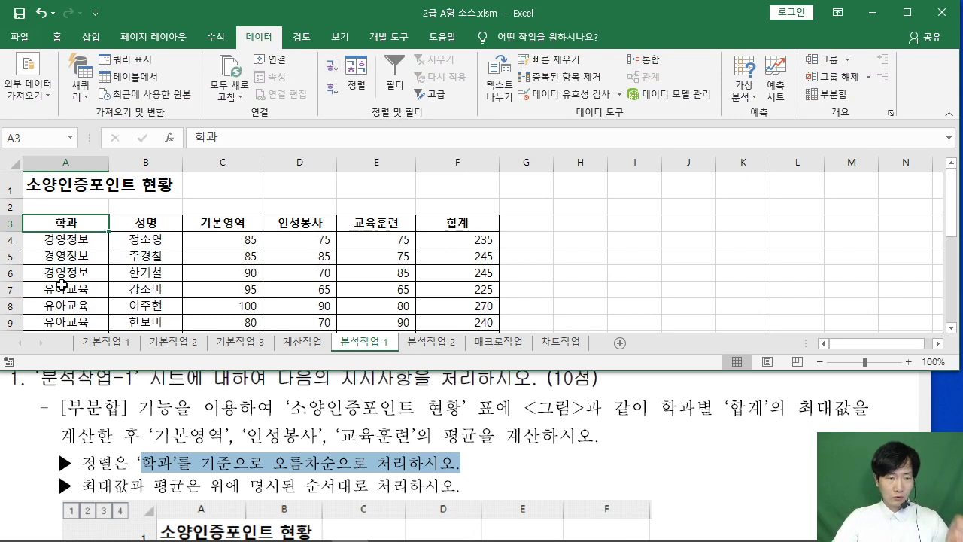
scroll(124, 263, "down", 2)
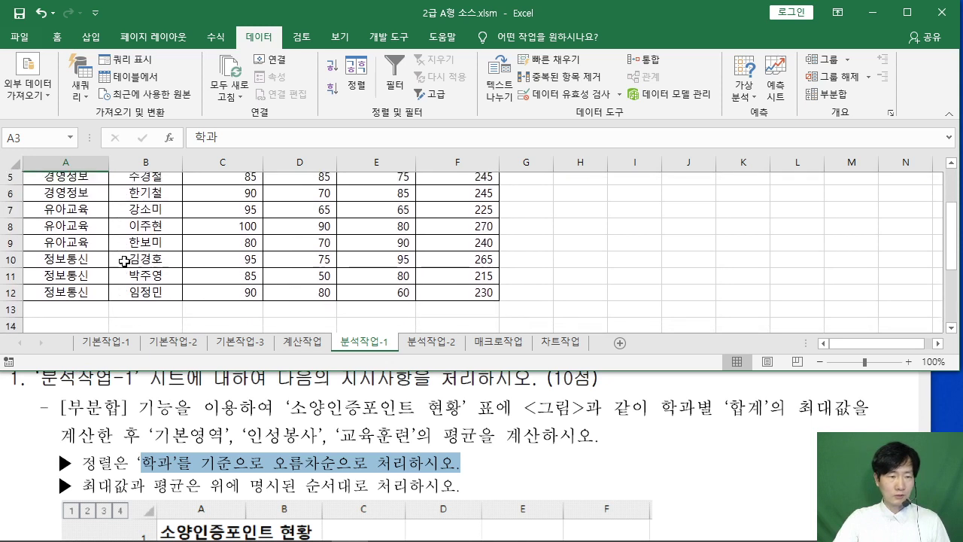
scroll(124, 262, "up", 2)
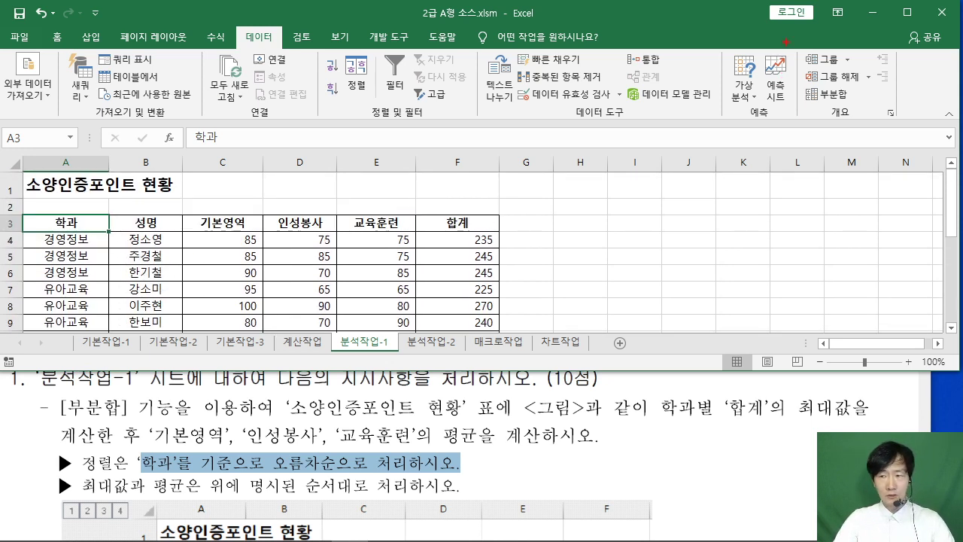
Step: Start a 부분합 on the sorted table, keeping 학과 as the field to group by
left_click_drag(786, 41, 918, 127)
mouse_move(796, 80)
left_mouse_down()
mouse_move(858, 110)
mouse_move(737, 195)
left_mouse_up()
key("Escape")
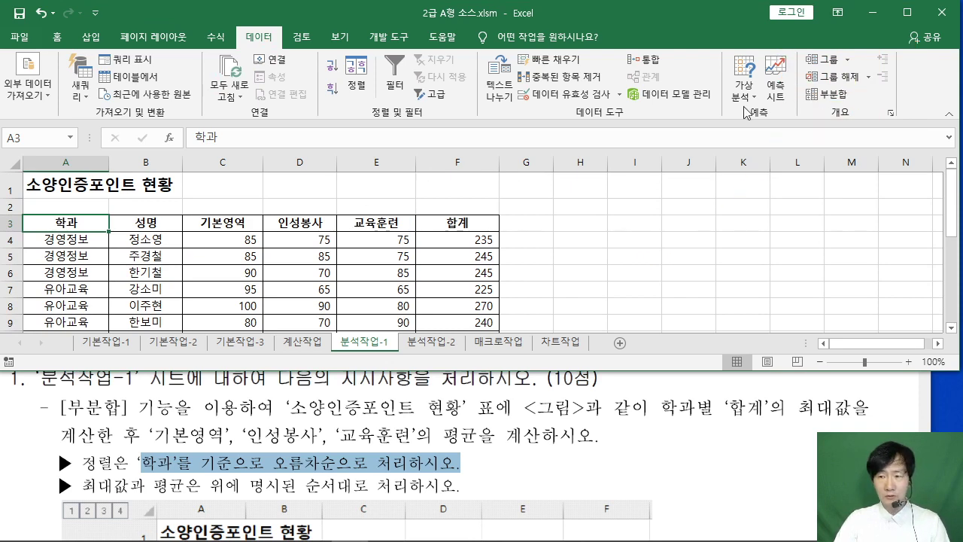
left_click(831, 94)
left_click_drag(508, 177, 497, 41)
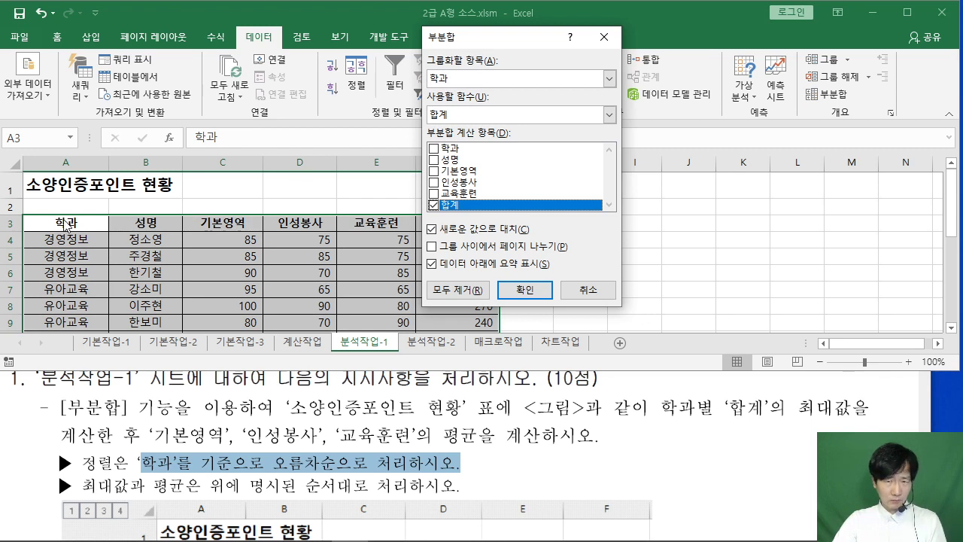
left_click(457, 78)
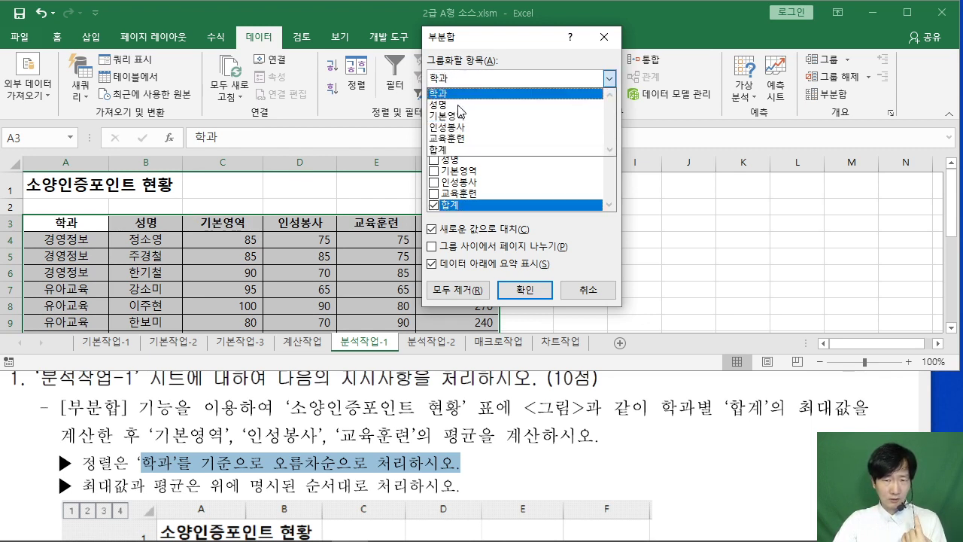
left_click(512, 51)
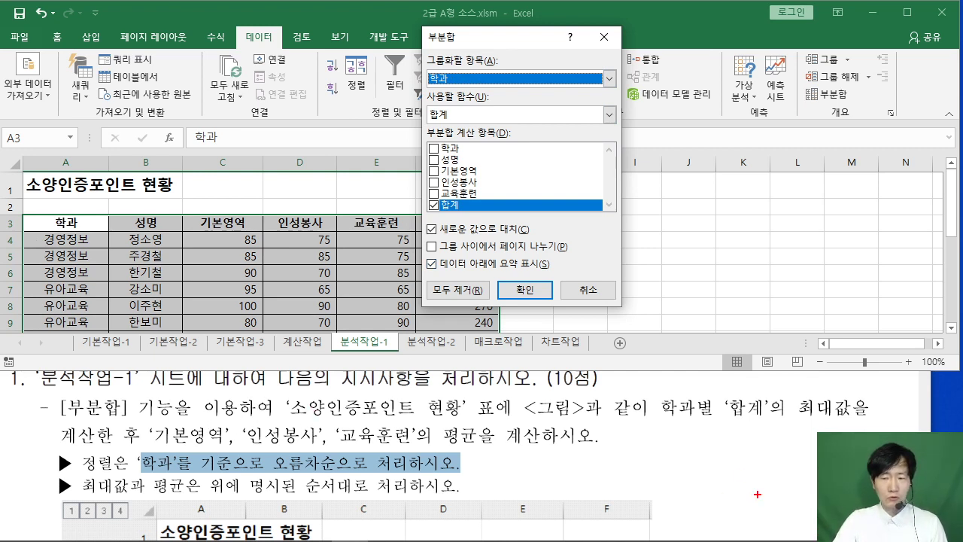
left_click_drag(666, 419, 867, 420)
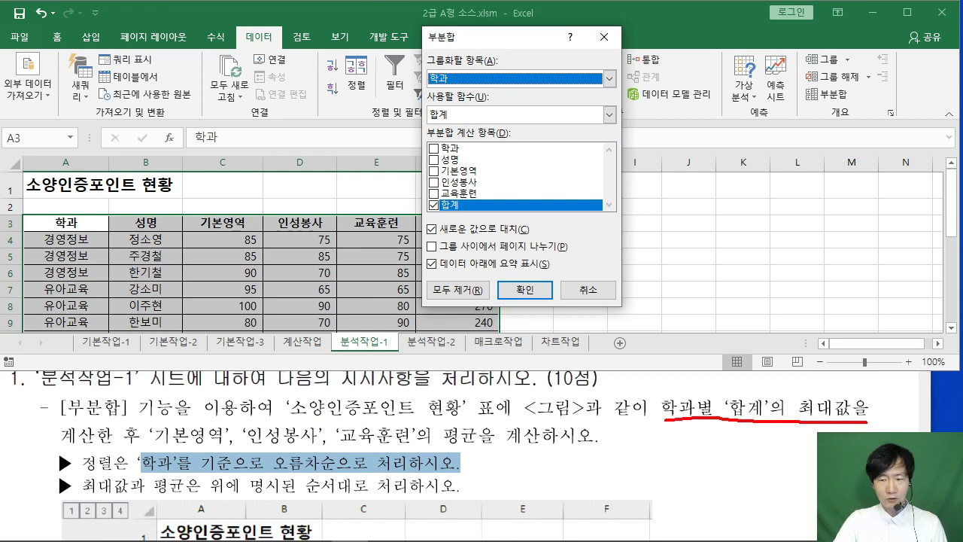
mouse_move(666, 345)
left_mouse_down()
mouse_move(678, 368)
mouse_move(647, 339)
left_mouse_up()
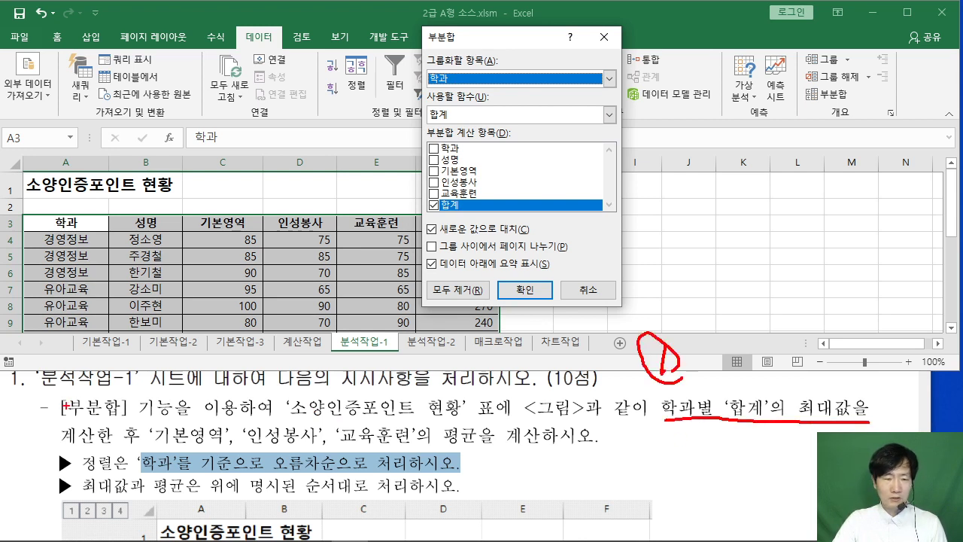
left_click_drag(65, 449, 150, 447)
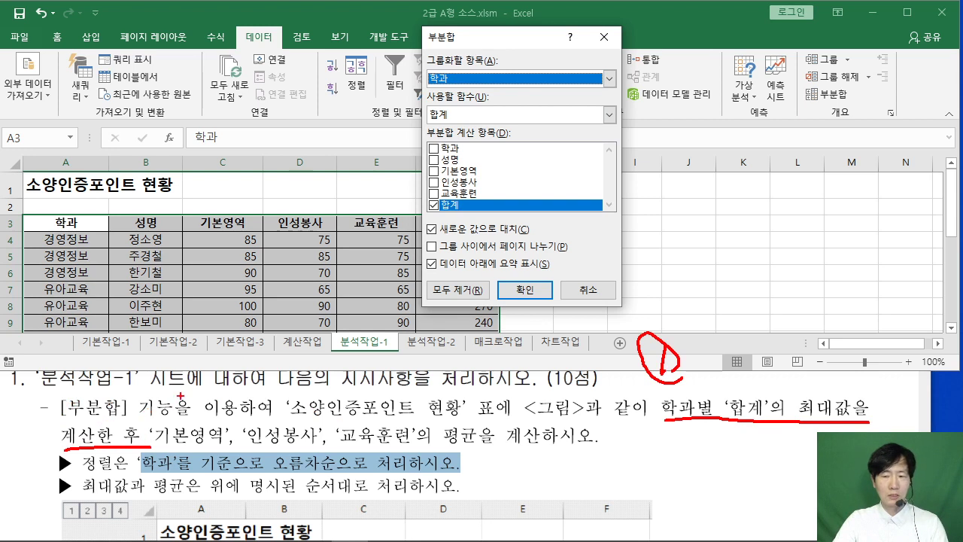
Step: Apply the 부분합 grouped by 학과 using the 최대 function on 합계 only
key("Escape")
scroll(531, 437, "down", 1)
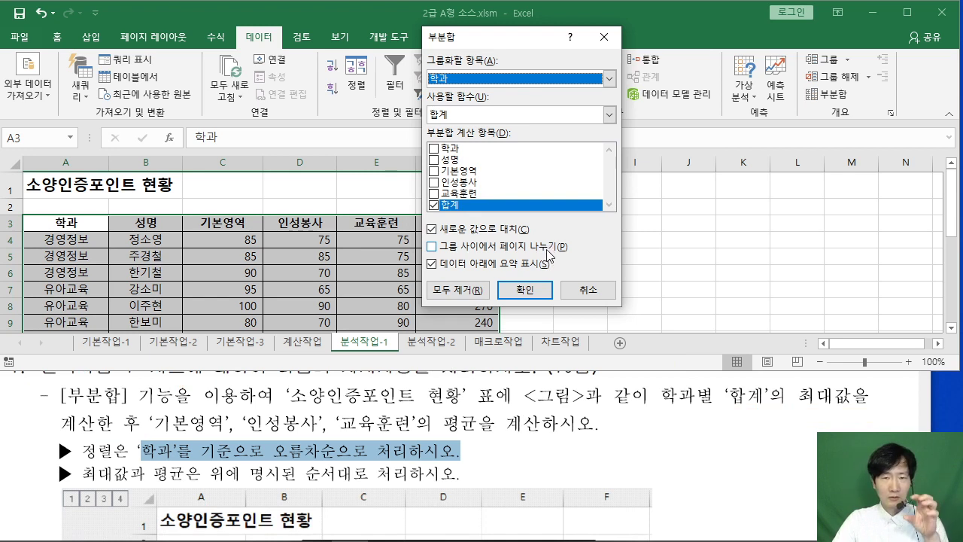
left_click(457, 115)
left_click(456, 161)
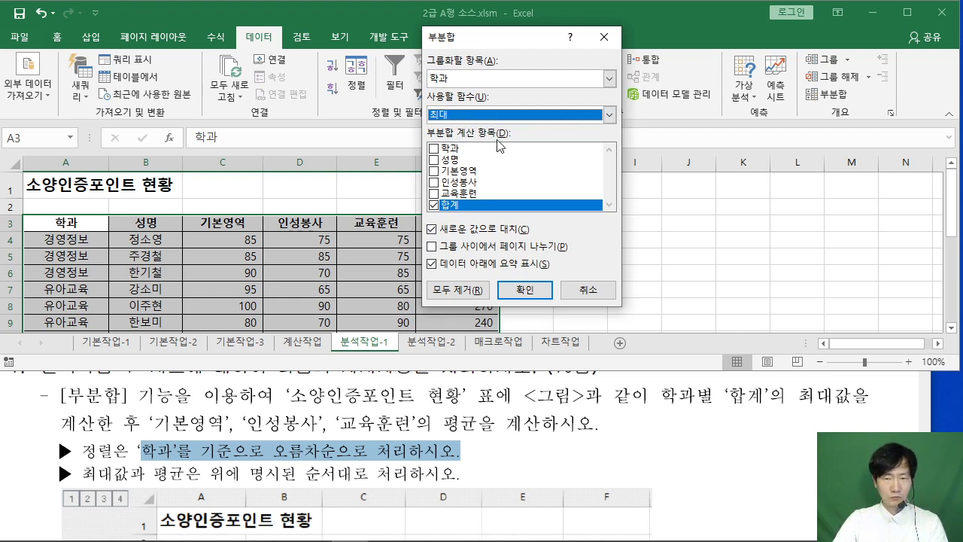
left_click(511, 289)
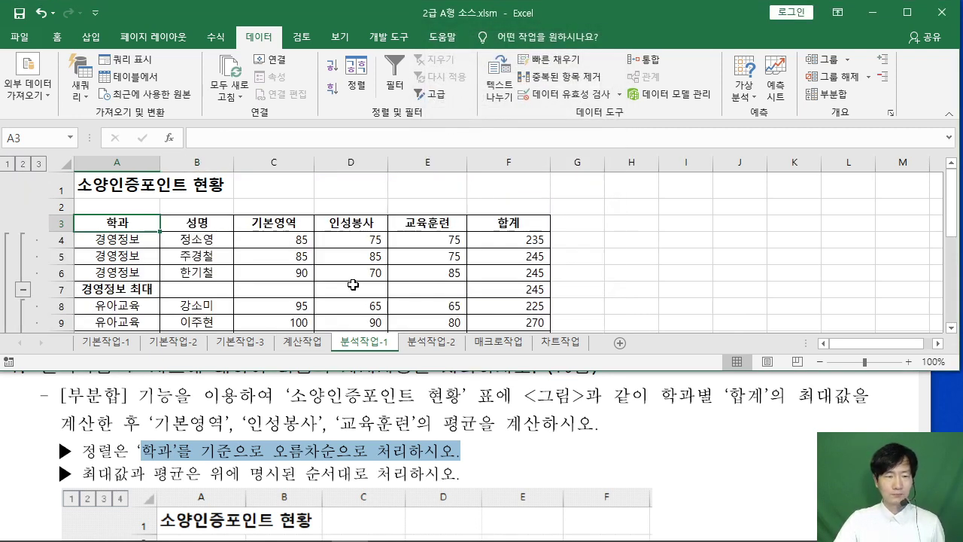
Step: Add a second 부분합 by 학과 with 평균 of 기본영역, 인성봉사 and 교육훈련, excluding 합계 and without replacing the existing subtotals
left_click(827, 94)
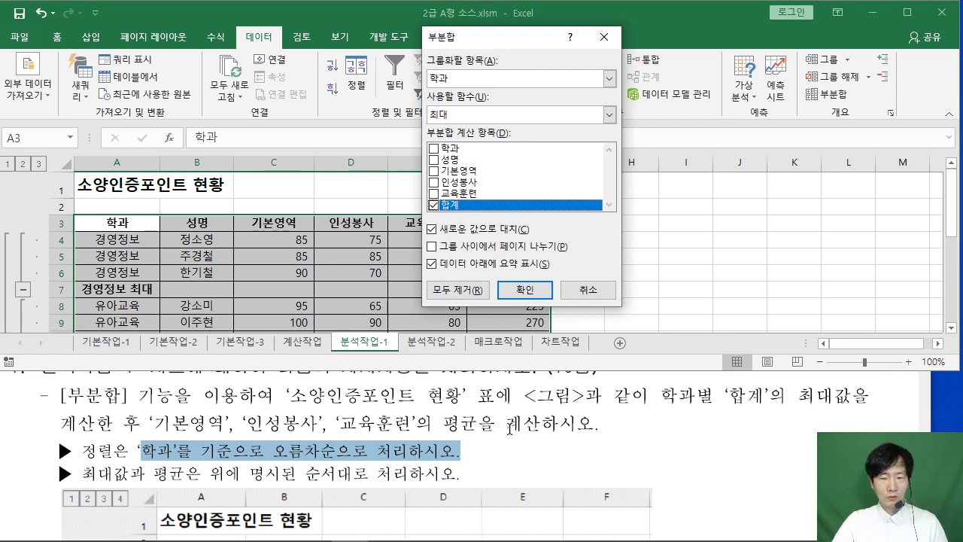
left_click(472, 116)
left_click(455, 155)
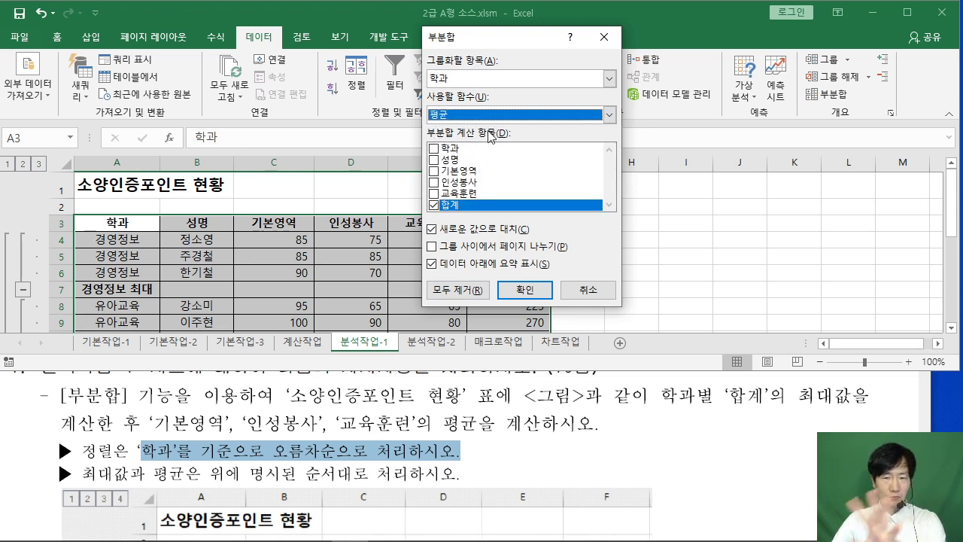
left_click(436, 172)
left_click(440, 183)
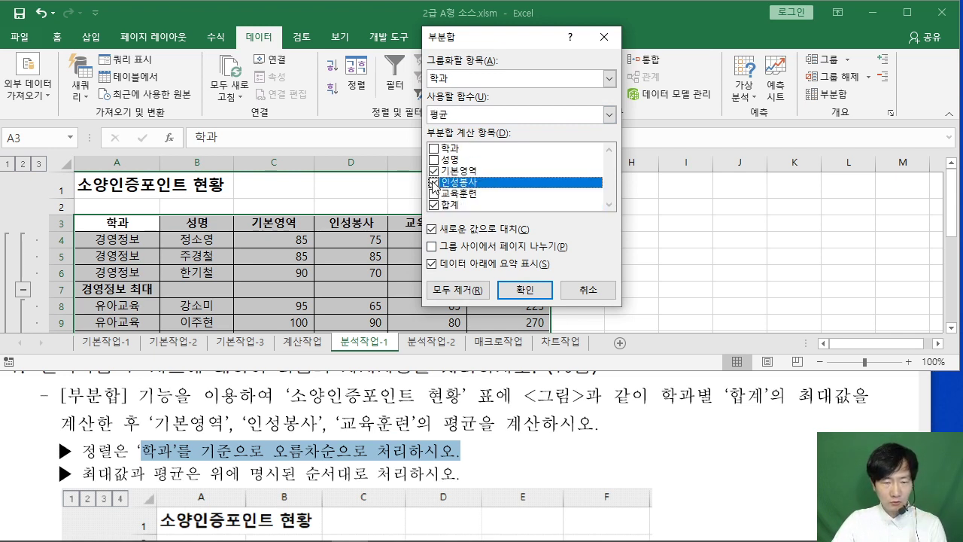
left_click(434, 193)
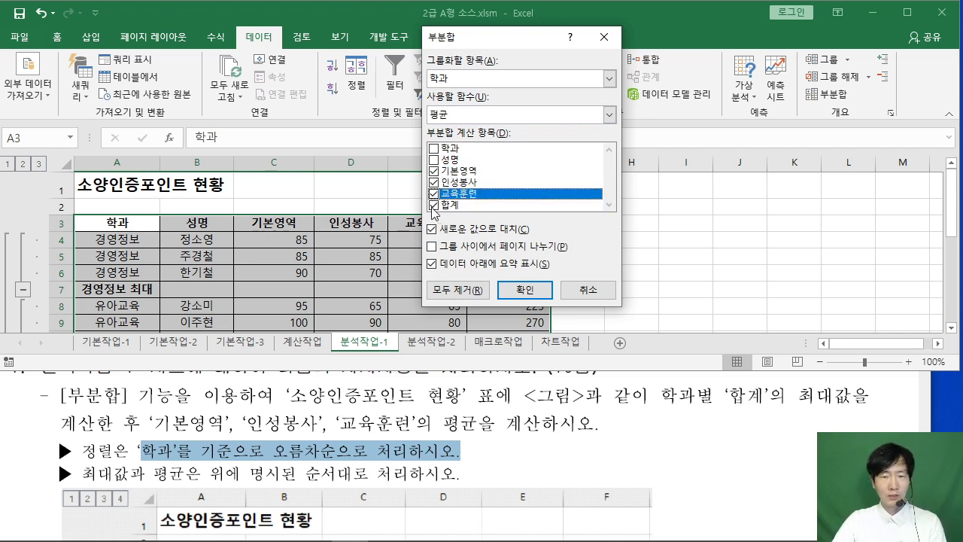
left_click(434, 205)
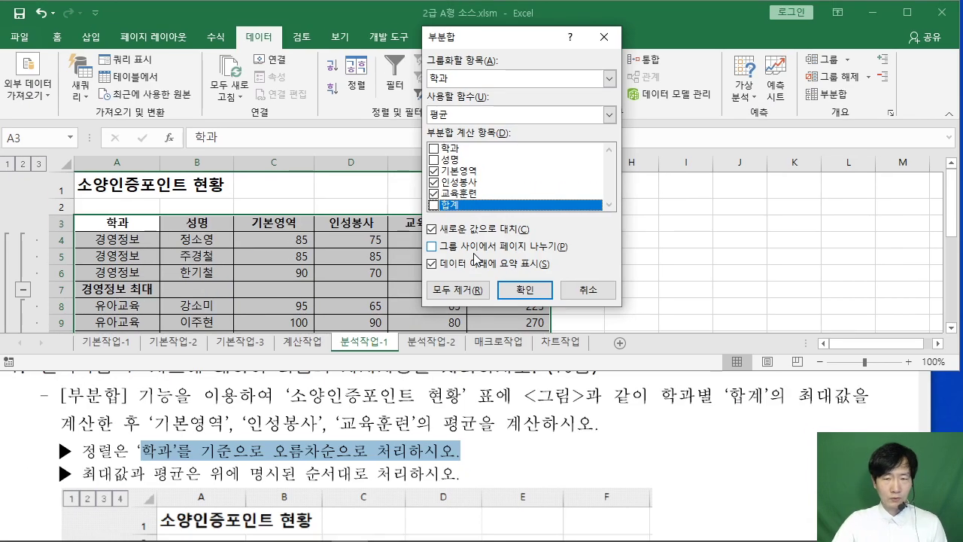
left_click(406, 246)
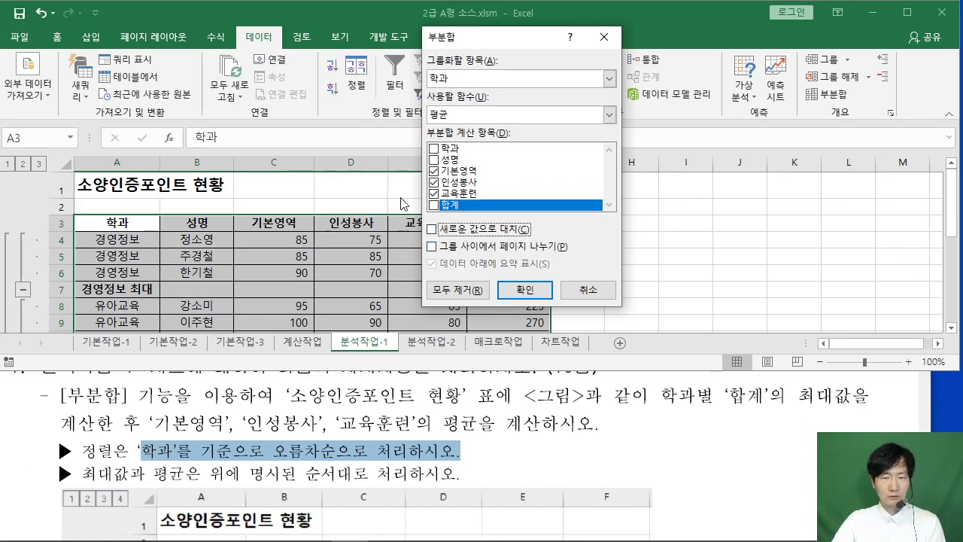
left_click(524, 289)
Step: Enlarge the workbook window to review the maximum and average subtotal rows of every 학과, and restore its size
left_click(678, 224)
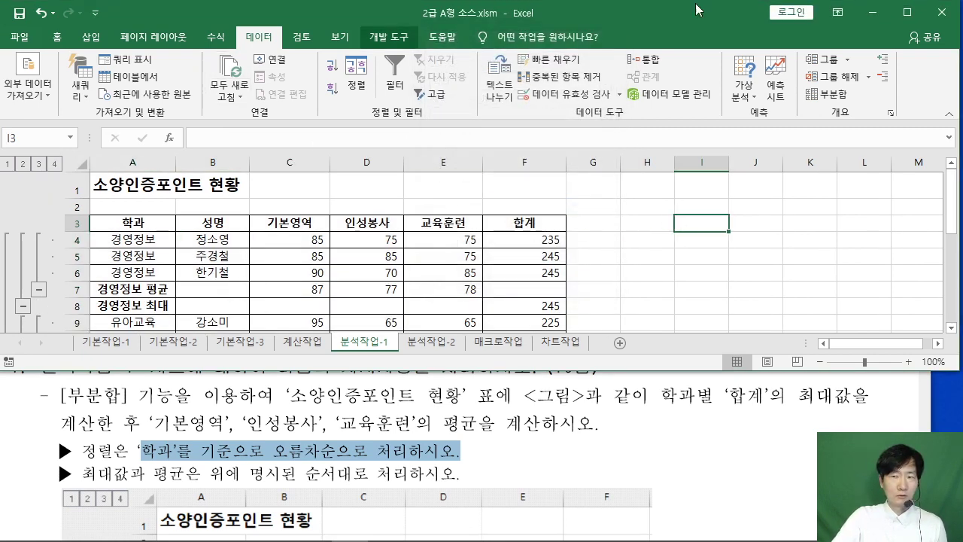
left_click(907, 12)
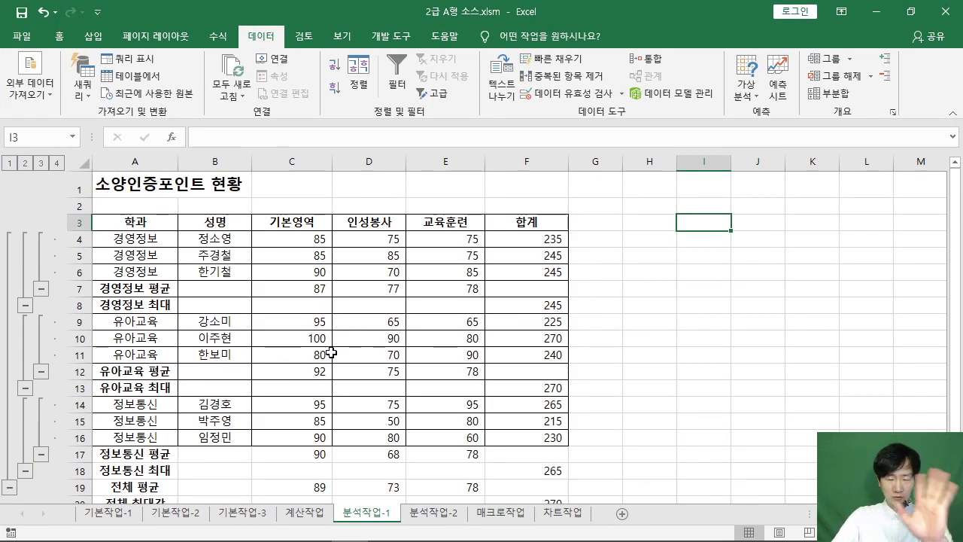
left_click(647, 354)
left_click(911, 12)
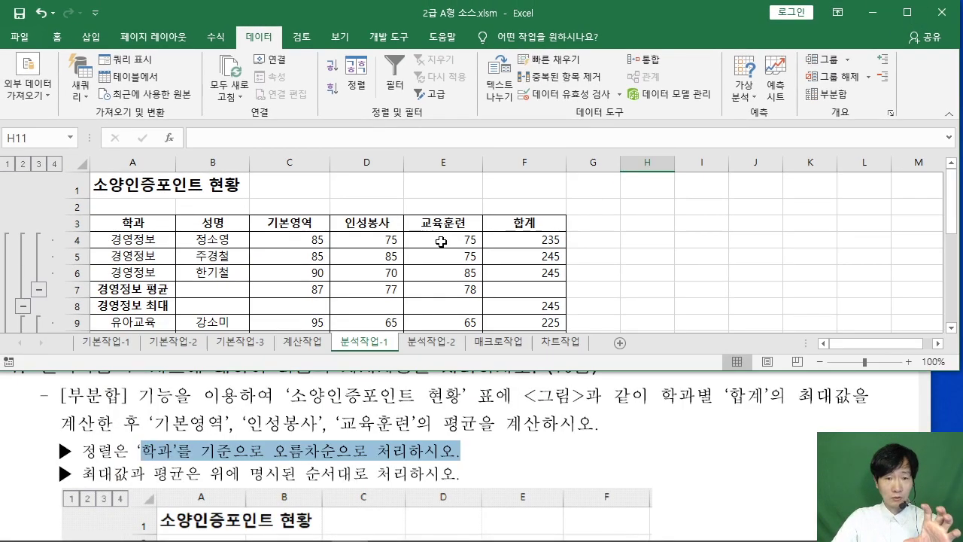
Step: Find the 분석작업-2 task in the exam PDF in Acrobat Reader, and open the 분석작업-2 sheet in Excel
left_click(400, 429)
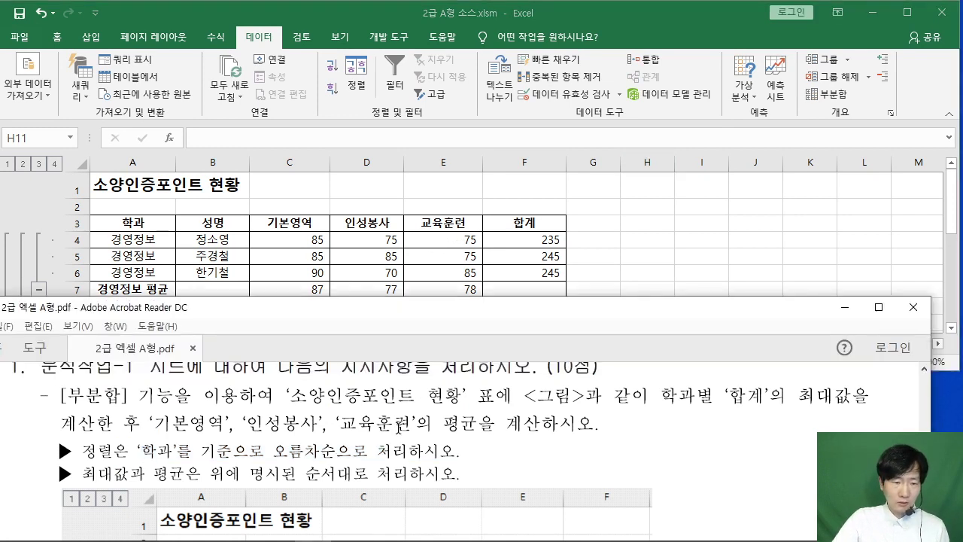
scroll(399, 429, "down", 5)
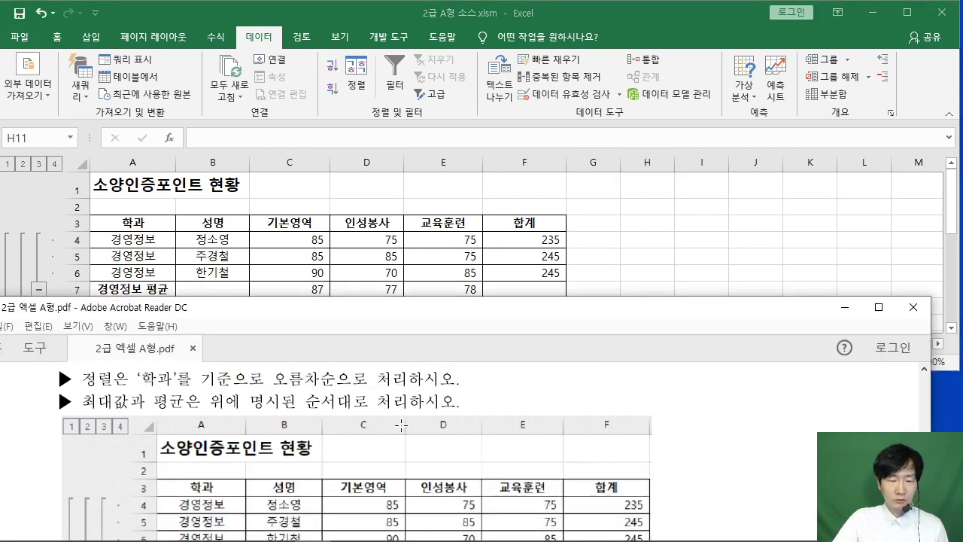
scroll(403, 427, "down", 10)
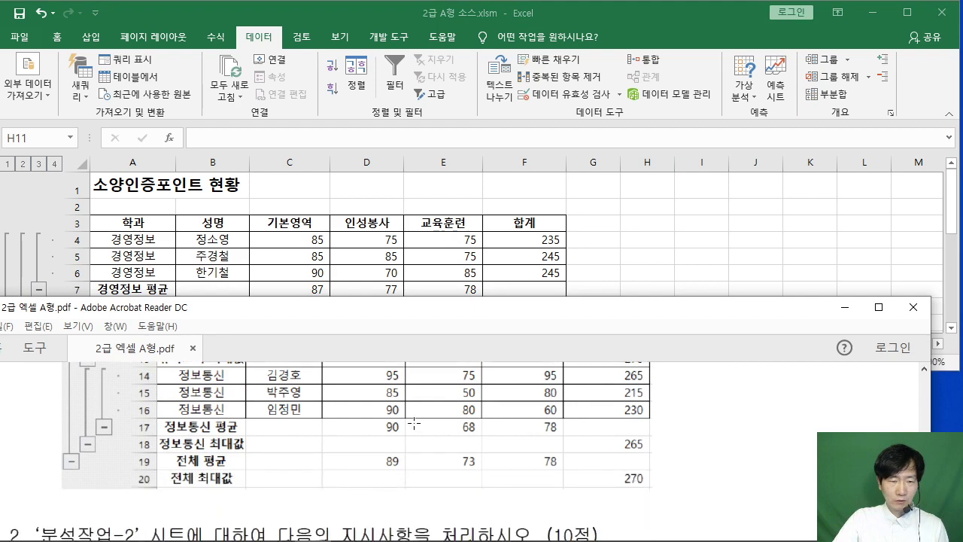
scroll(414, 429, "down", 6)
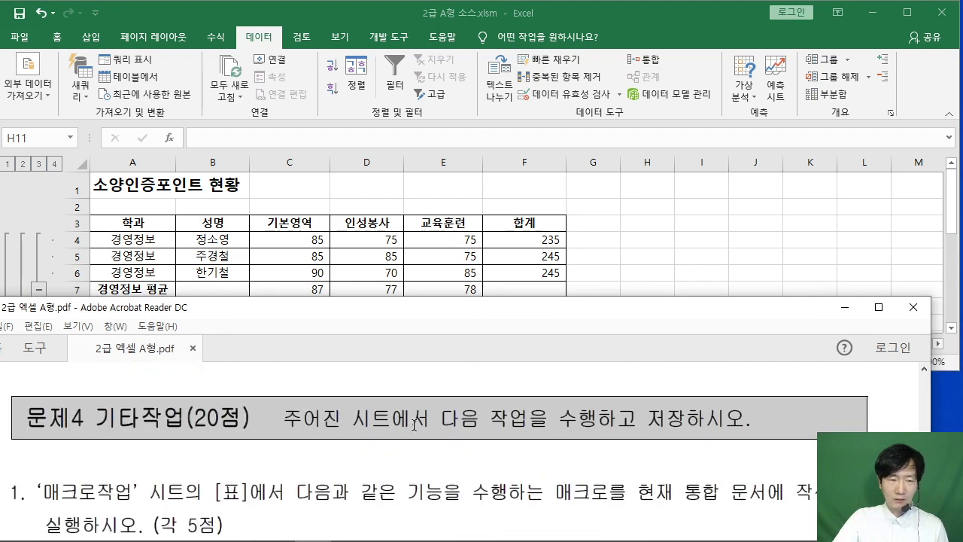
scroll(414, 425, "up", 4)
left_click(631, 259)
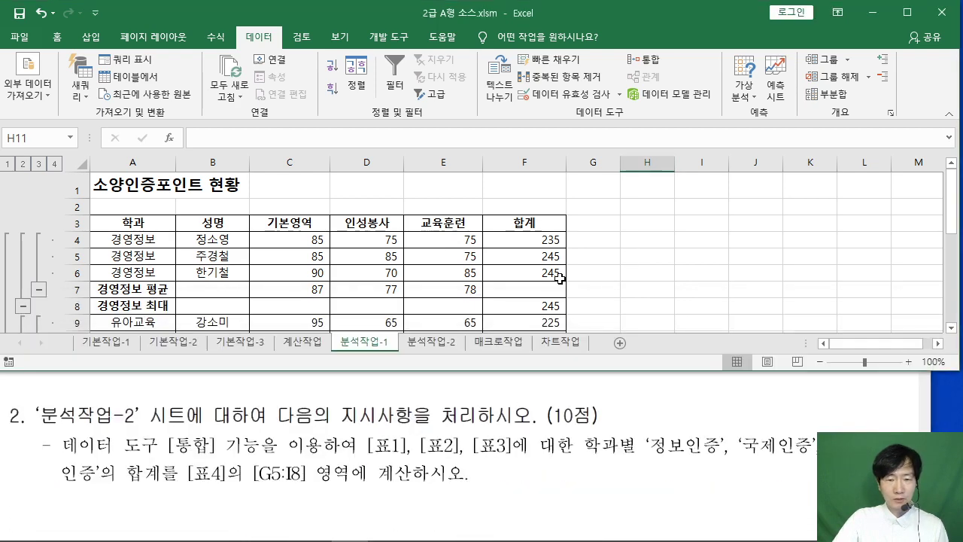
left_click(433, 343)
left_click(454, 273)
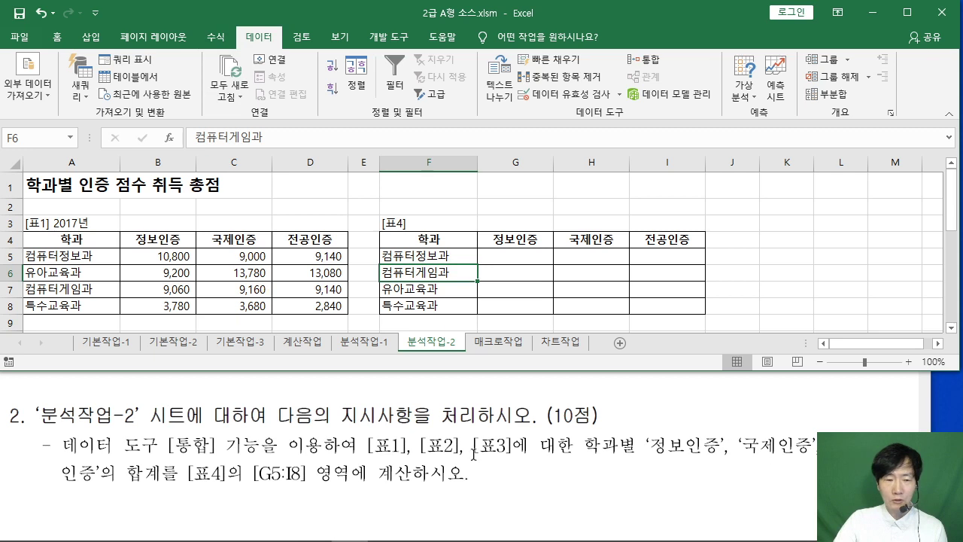
mouse_move(147, 435)
left_mouse_down()
mouse_move(128, 513)
mouse_move(164, 508)
left_mouse_up()
key("Escape")
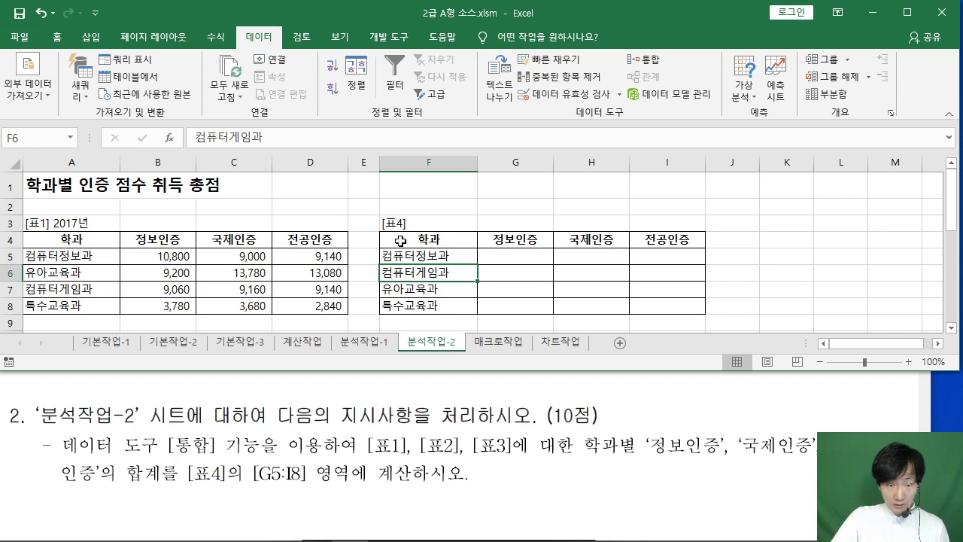
Step: Start a 통합 with the 합계 function on 표4, selecting F4:I8 including its header row and 학과 column
left_click_drag(401, 240, 677, 303)
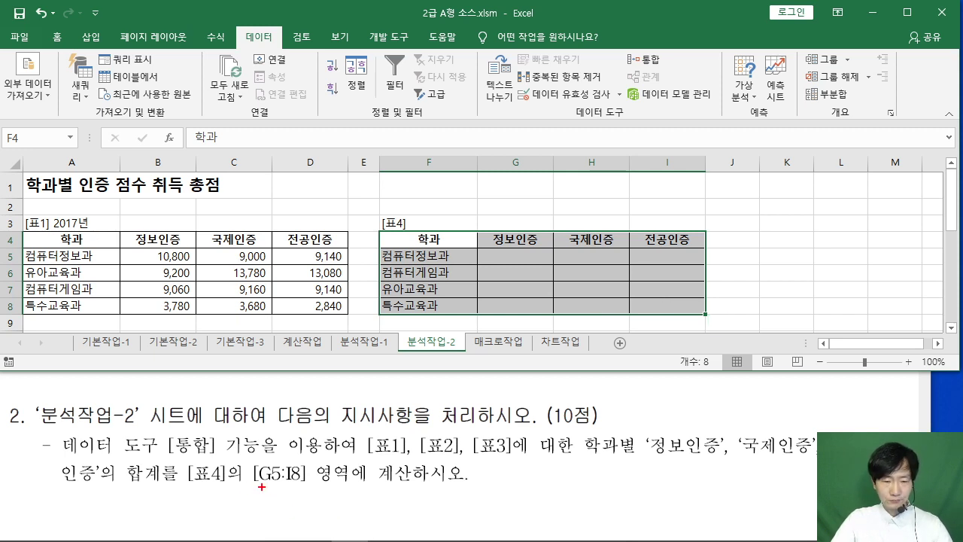
mouse_move(248, 488)
left_mouse_down()
mouse_move(254, 499)
mouse_move(306, 500)
left_mouse_up()
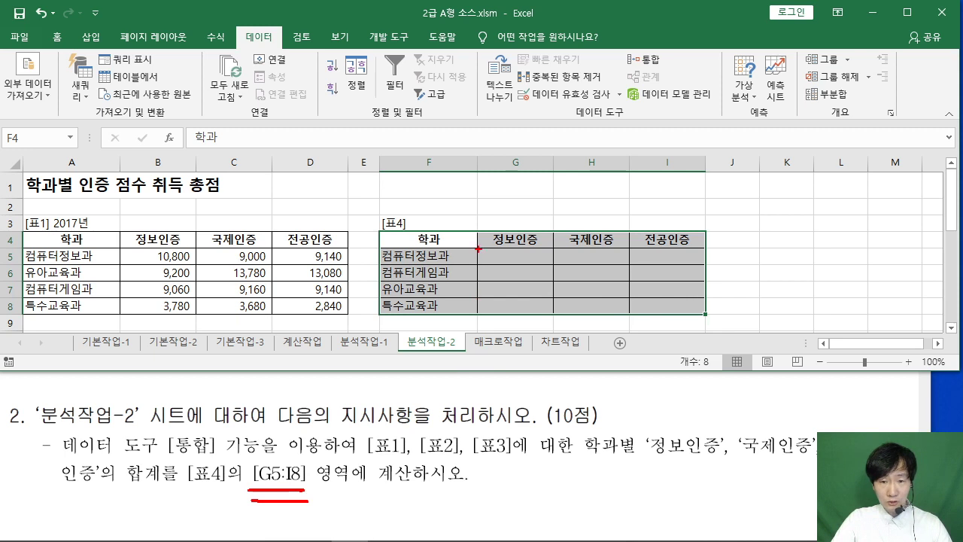
mouse_move(479, 248)
left_mouse_down()
mouse_move(655, 313)
mouse_move(702, 313)
left_mouse_up()
left_click_drag(744, 248, 632, 307)
left_click_drag(640, 265, 726, 320)
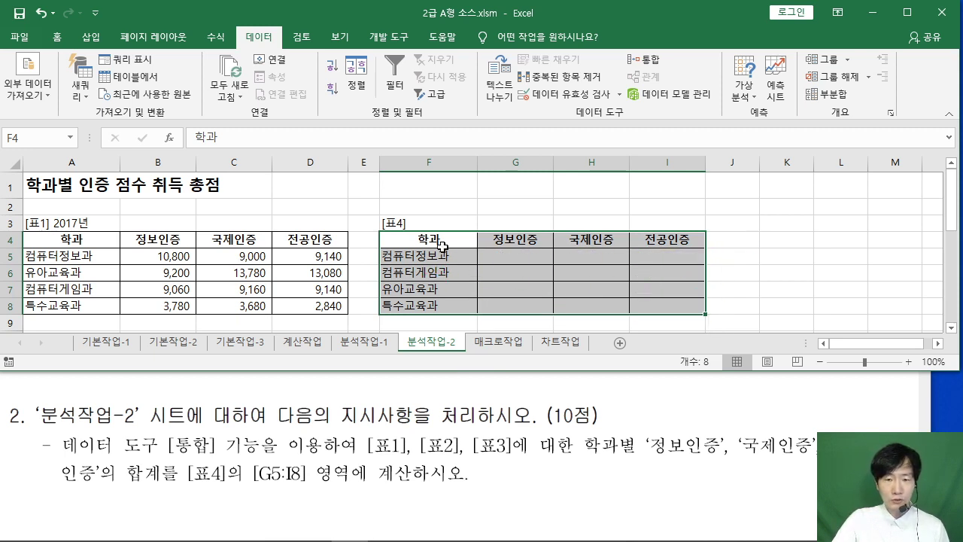
mouse_move(433, 240)
left_mouse_down()
mouse_move(662, 240)
mouse_move(658, 307)
left_mouse_up()
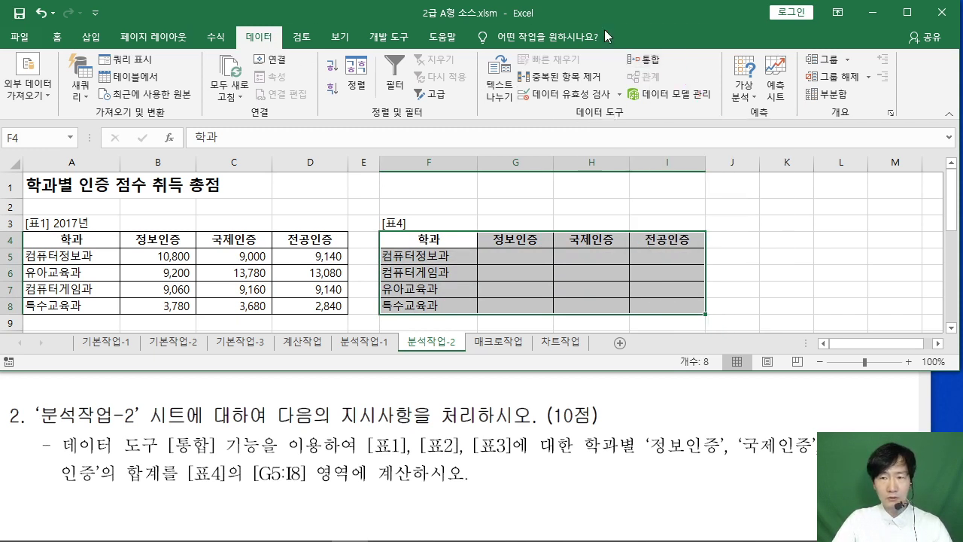
left_click(644, 58)
left_click_drag(441, 54, 383, 44)
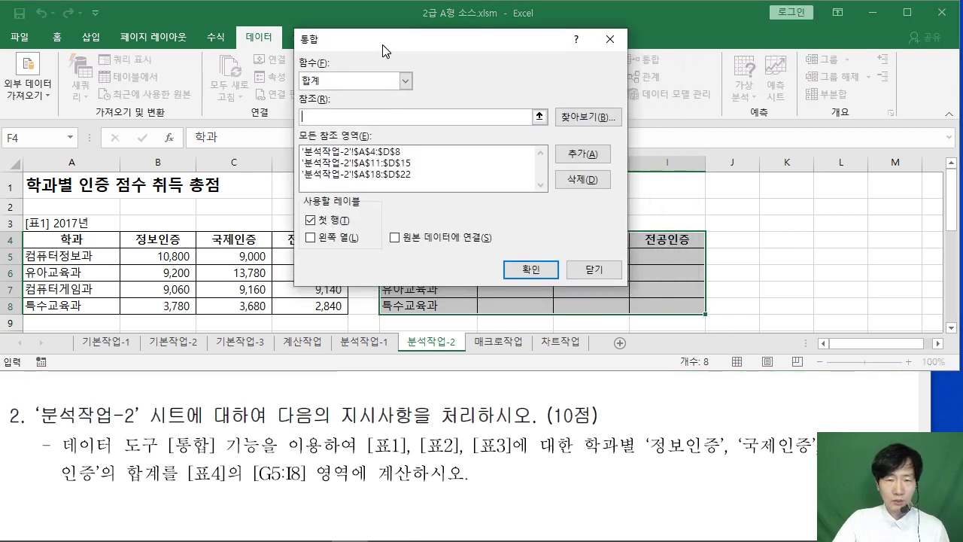
Step: Delete all the existing reference ranges from the 통합 settings
left_click(364, 153)
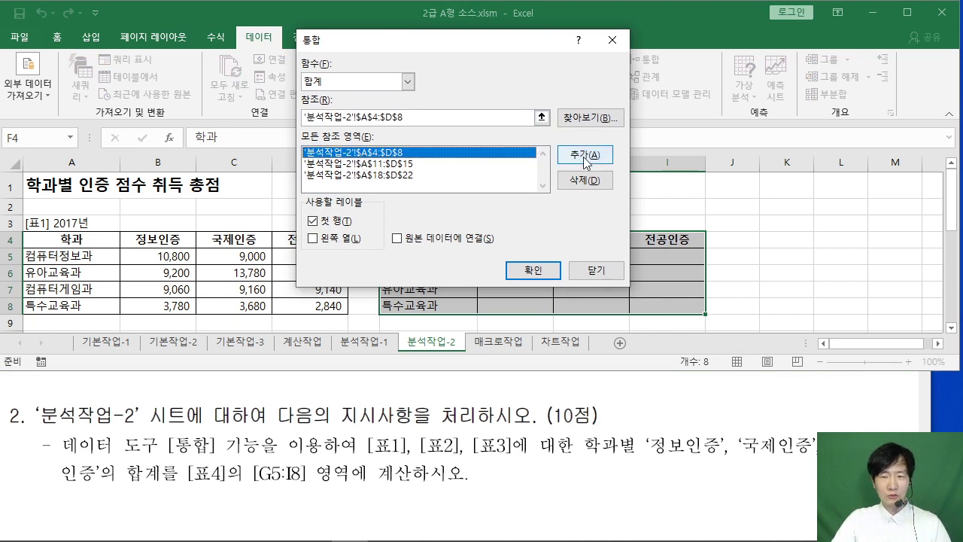
left_click(583, 180)
left_click(561, 184)
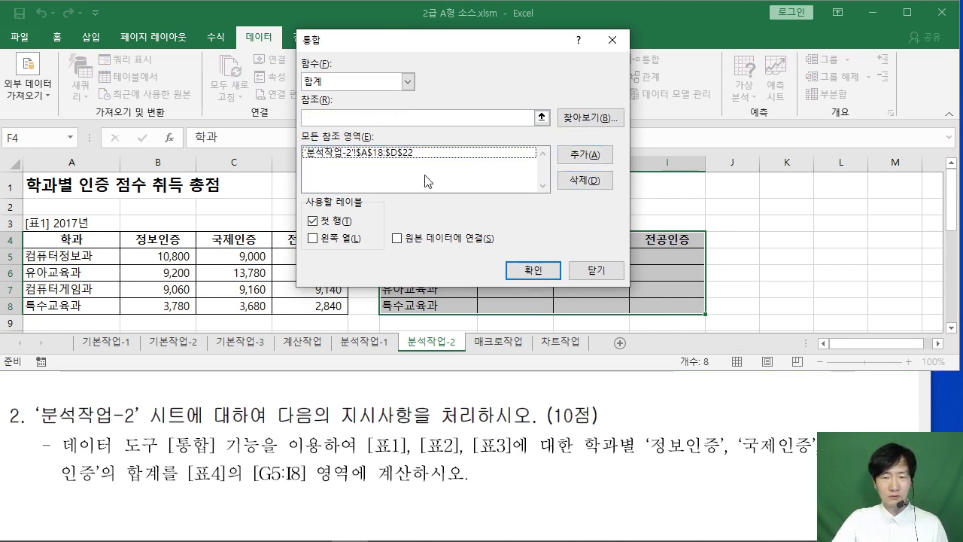
left_click(387, 156)
left_click(566, 182)
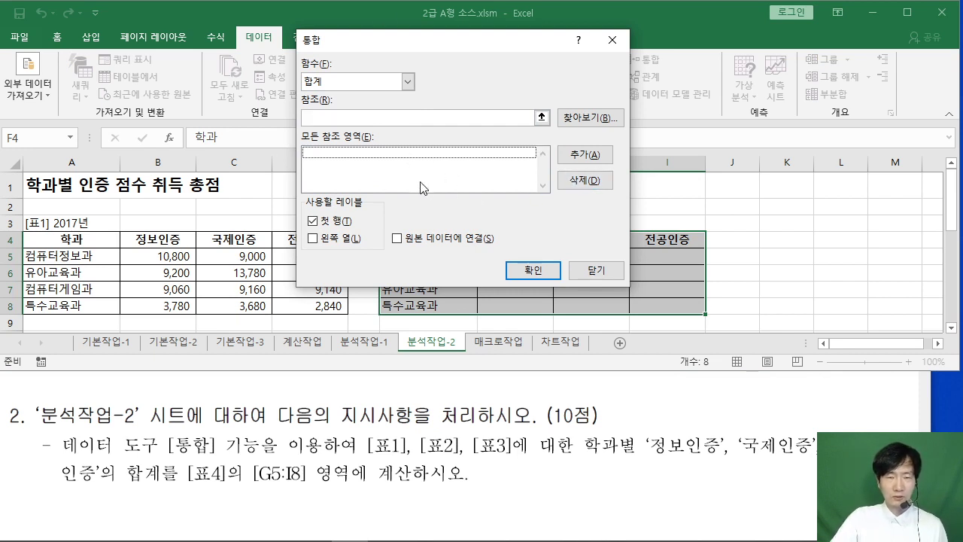
Step: Add 표1 (A4:D8), 표2 (A11:D15) and 표3 (A18:D22) as reference ranges of the 통합
left_click(318, 115)
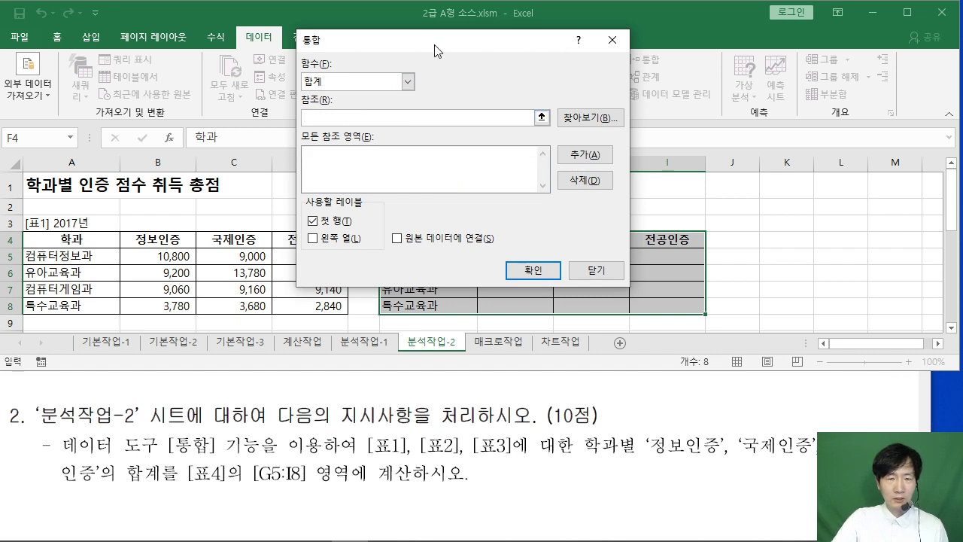
left_click_drag(436, 51, 696, 61)
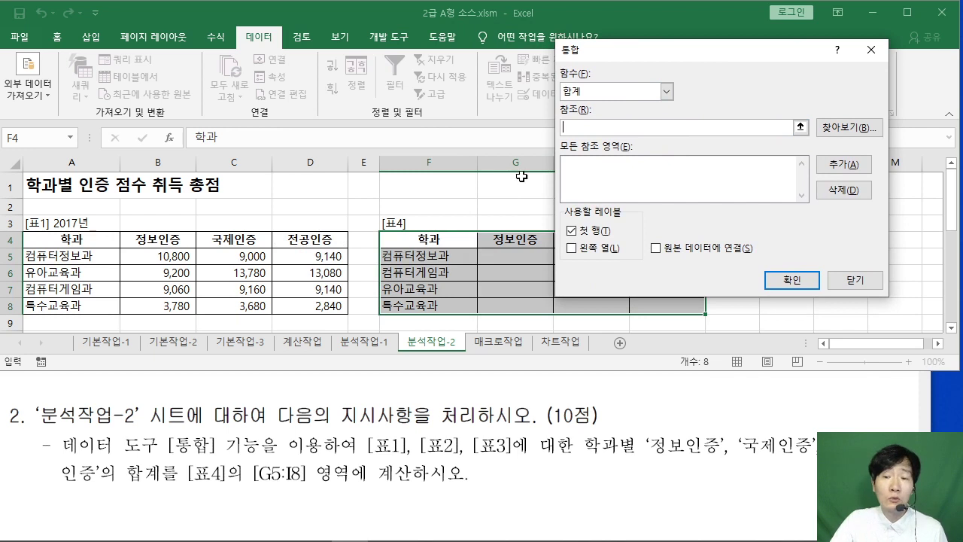
left_click_drag(45, 241, 304, 304)
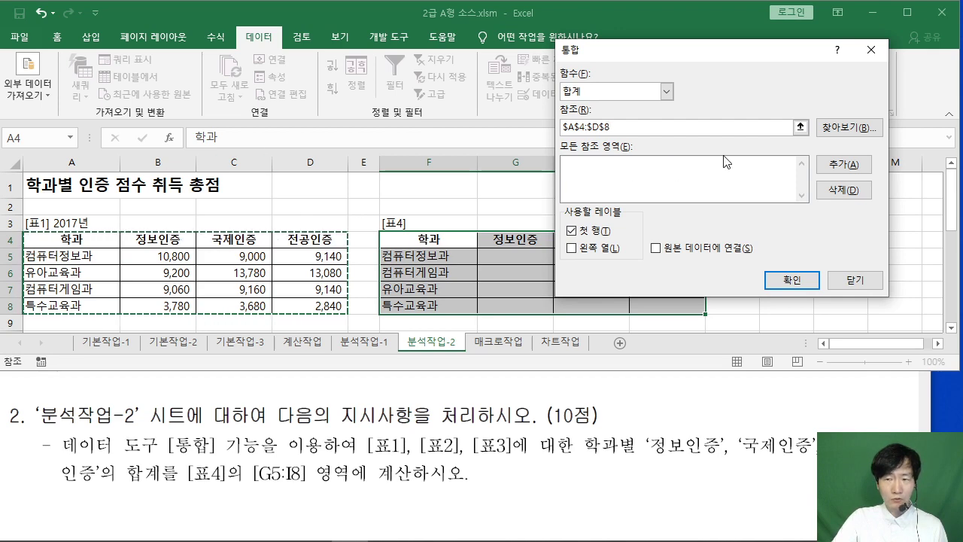
left_click(844, 164)
scroll(43, 262, "down", 3)
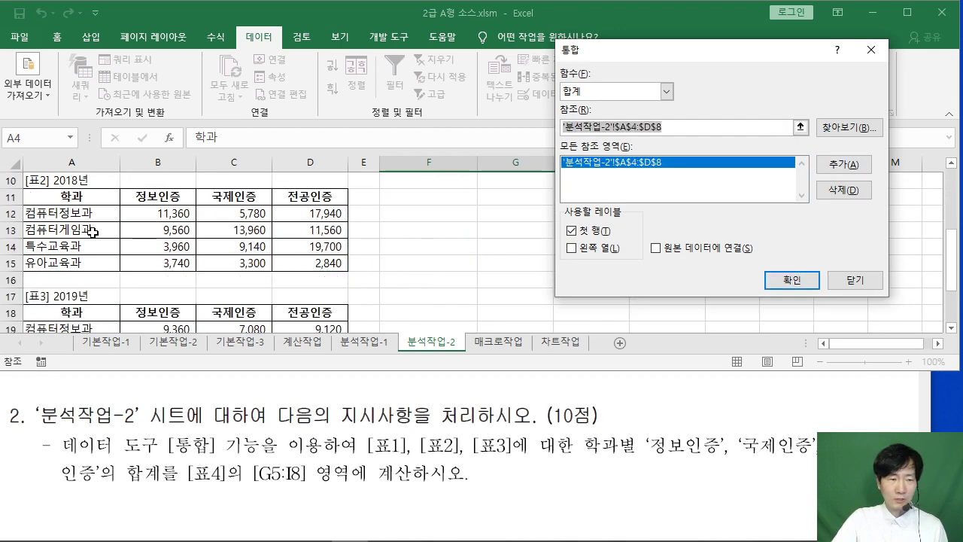
scroll(53, 248, "up", 1)
left_click_drag(52, 246, 325, 313)
left_click(844, 164)
scroll(226, 211, "down", 2)
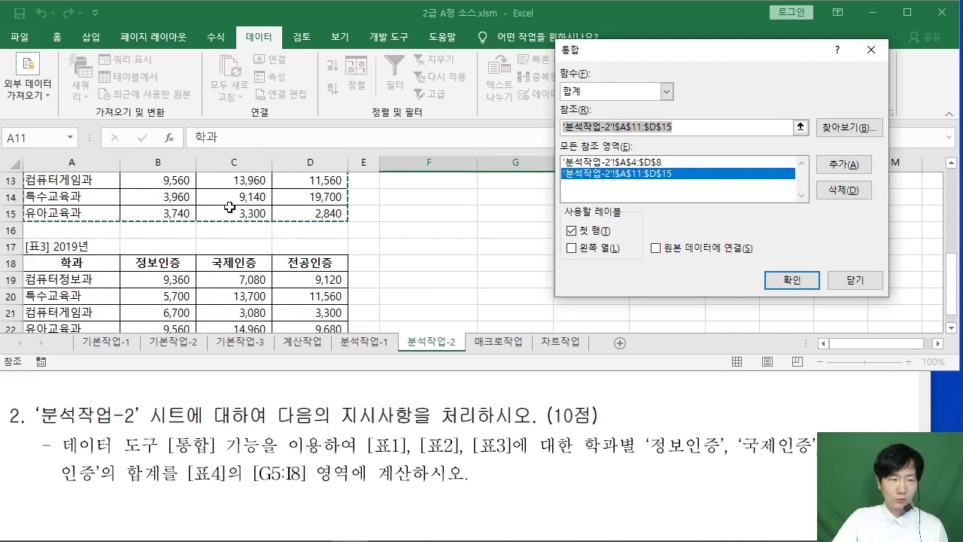
scroll(192, 236, "down", 1)
left_click_drag(55, 213, 325, 280)
left_click(843, 164)
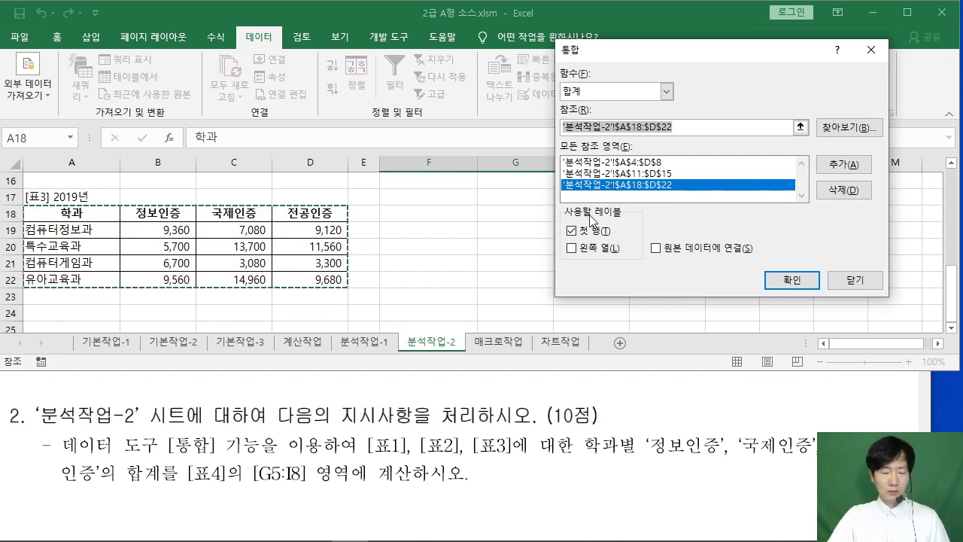
key("ctrl+2")
left_click_drag(560, 213, 626, 277)
mouse_move(460, 239)
left_mouse_down()
mouse_move(525, 262)
mouse_move(488, 261)
mouse_move(514, 248)
left_mouse_up()
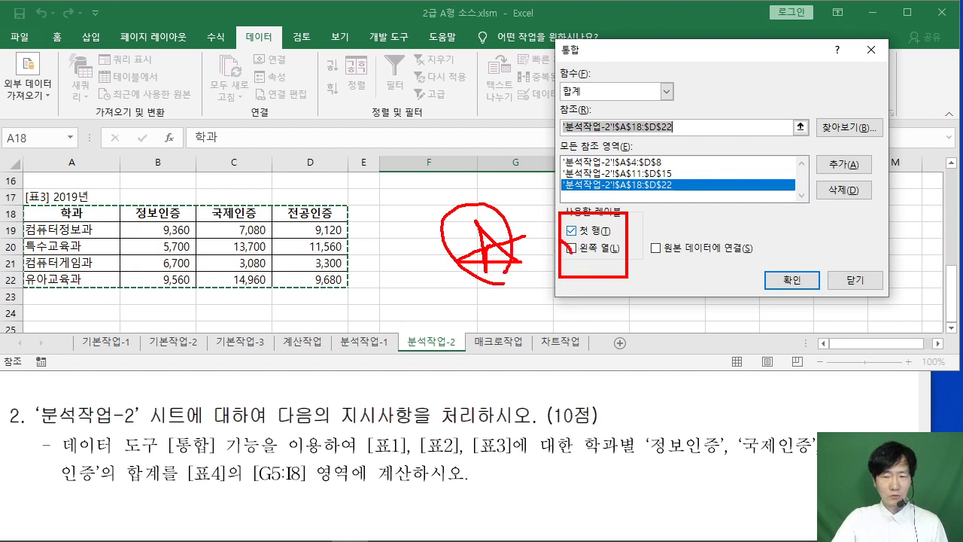
left_click_drag(571, 249, 594, 224)
key("Escape")
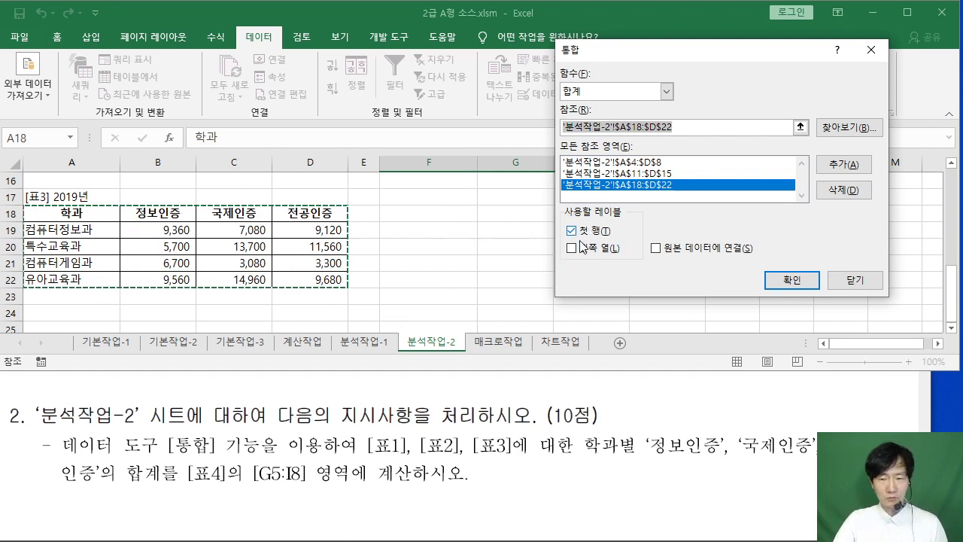
Step: Use the left column as labels as well and run the 통합 into 표4
left_click(590, 247)
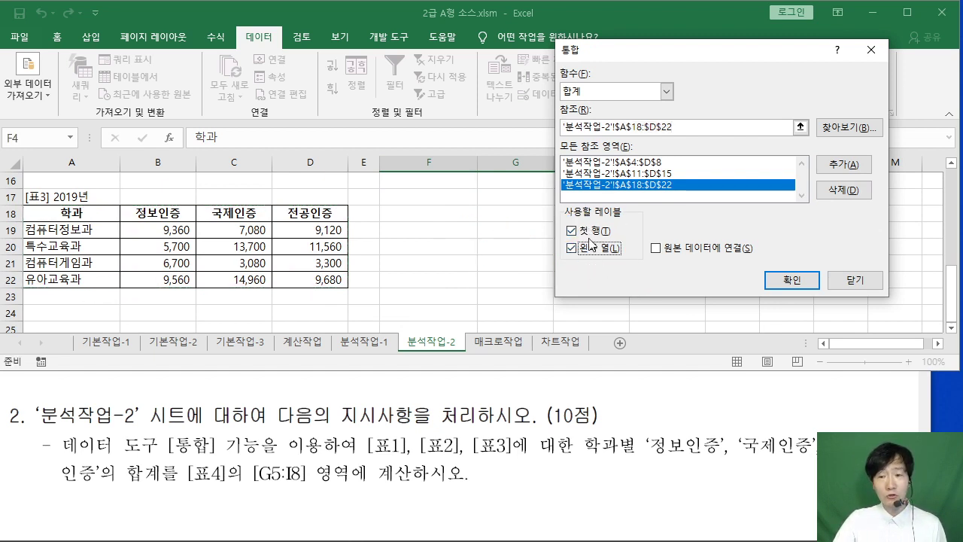
left_click(791, 280)
left_click(609, 247)
scroll(638, 239, "up", 5)
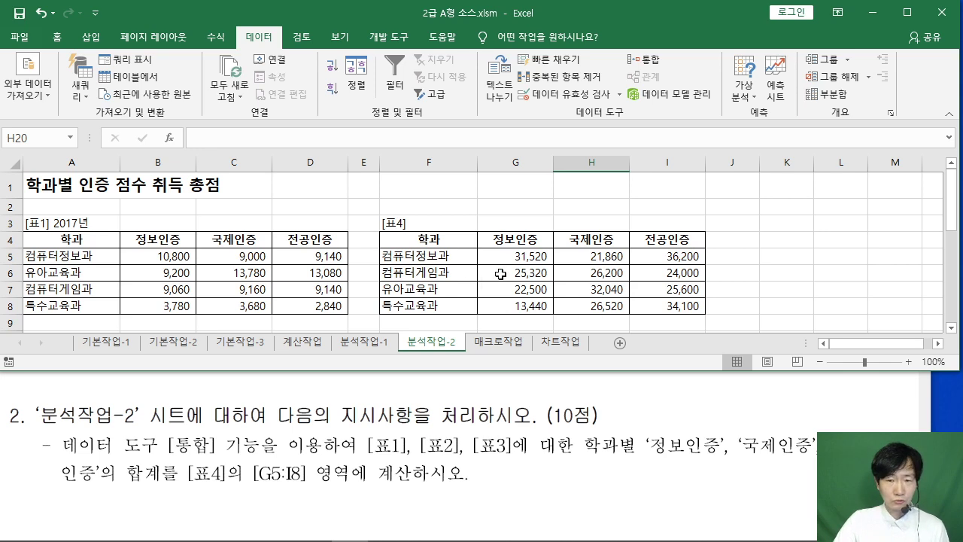
Step: Open the 매크로작업 sheet and find its macro task in the exam PDF in Acrobat Reader
left_click(502, 343)
left_click(446, 277)
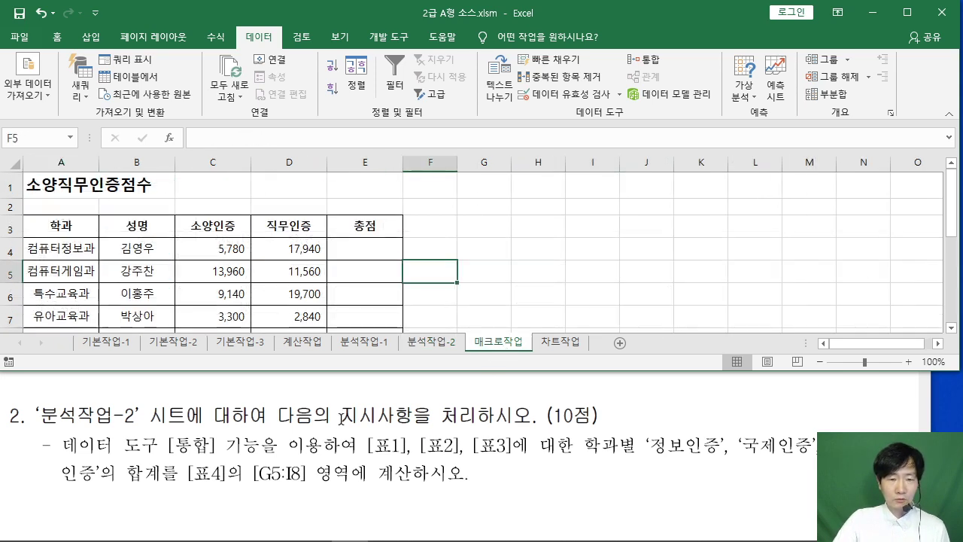
left_click(337, 413)
scroll(337, 409, "down", 6)
scroll(341, 400, "up", 1)
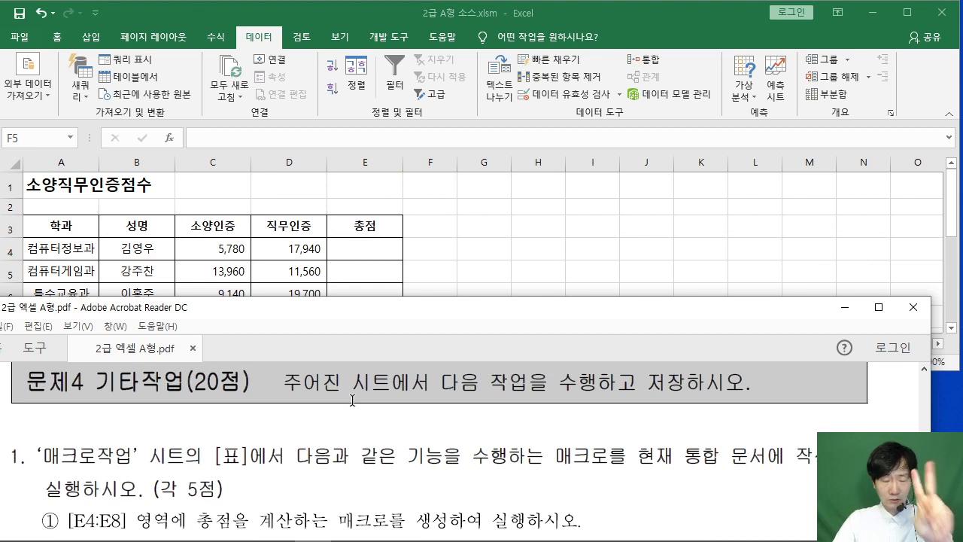
scroll(358, 392, "down", 2)
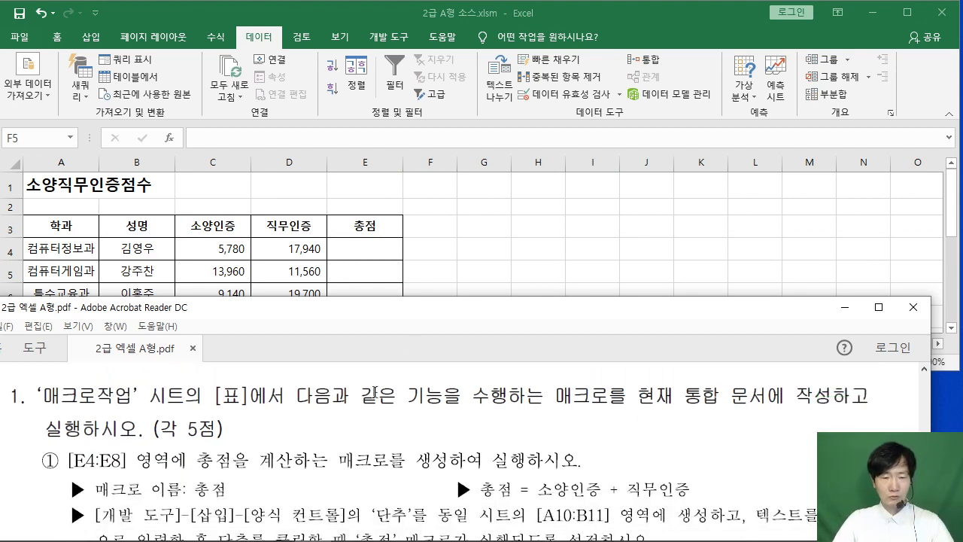
left_click(495, 233)
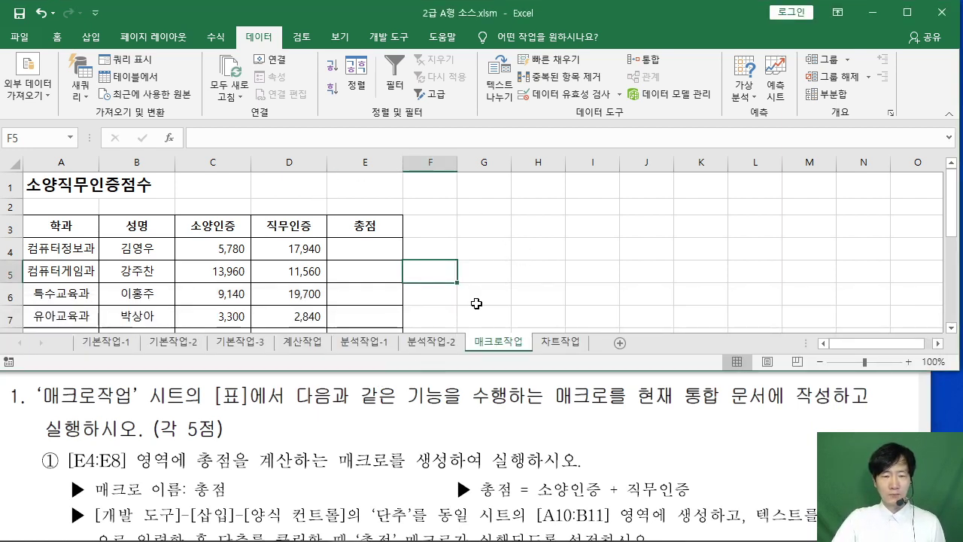
Step: Read the macro requirements for 매크로작업 in the exam PDF, including the note about the cell pointer position, and return to Excel
left_click(418, 435)
scroll(410, 424, "down", 2)
scroll(410, 424, "down", 8)
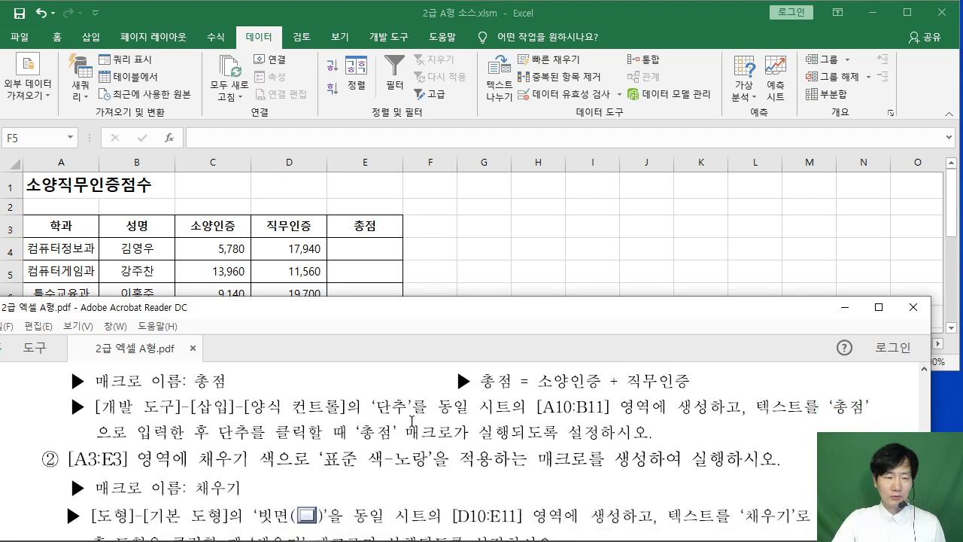
left_click_drag(73, 442, 804, 452)
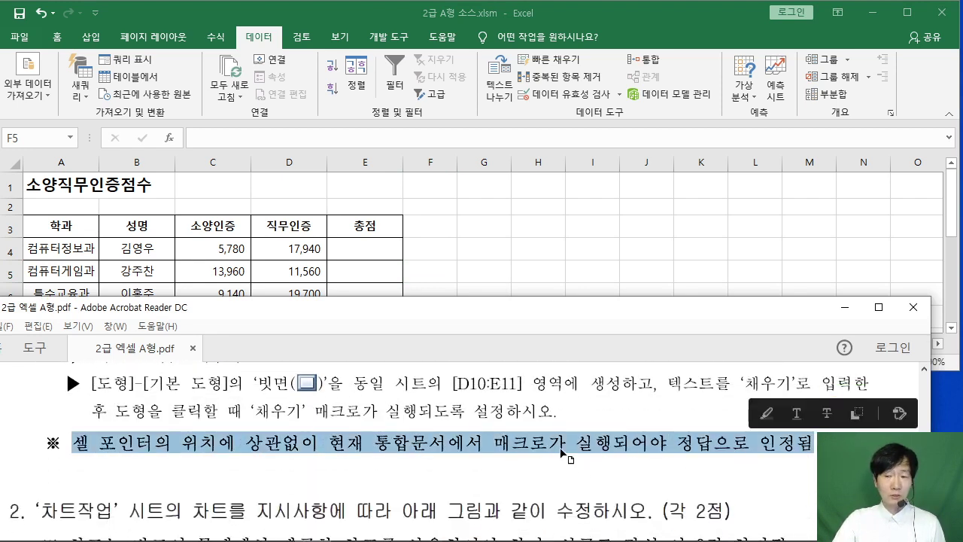
scroll(565, 453, "up", 8)
scroll(531, 447, "up", 3)
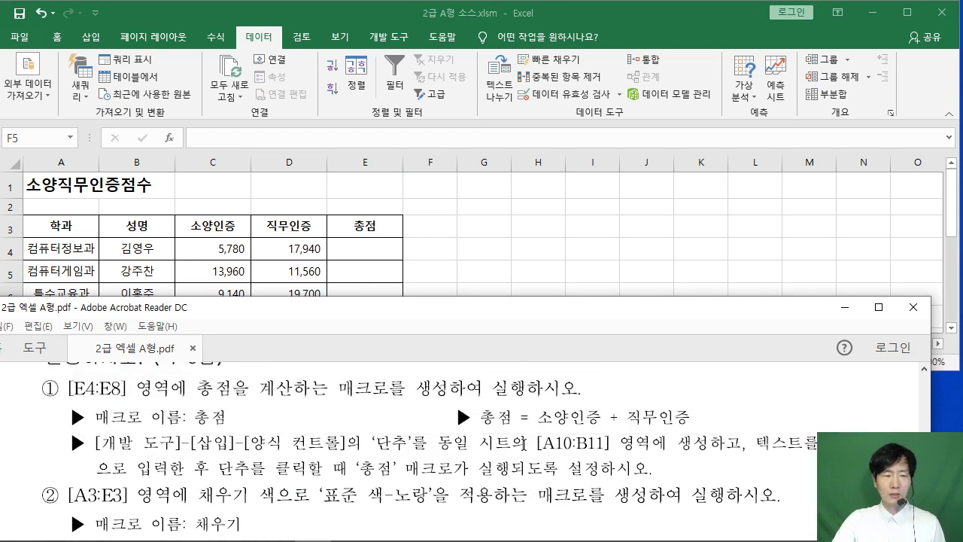
left_click(499, 225)
left_click(536, 251)
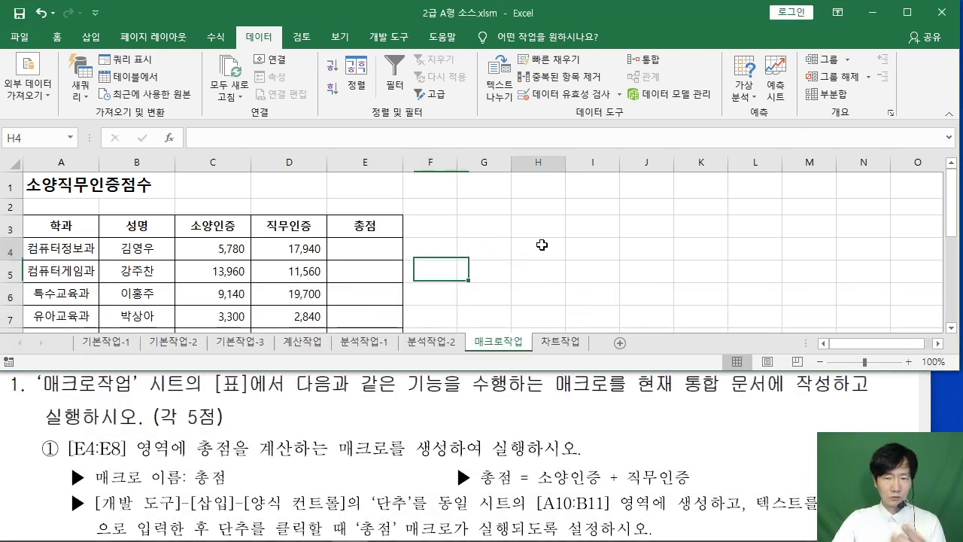
Step: Select cell A1 on 매크로작업 and start recording a macro named 총점
left_click(47, 185)
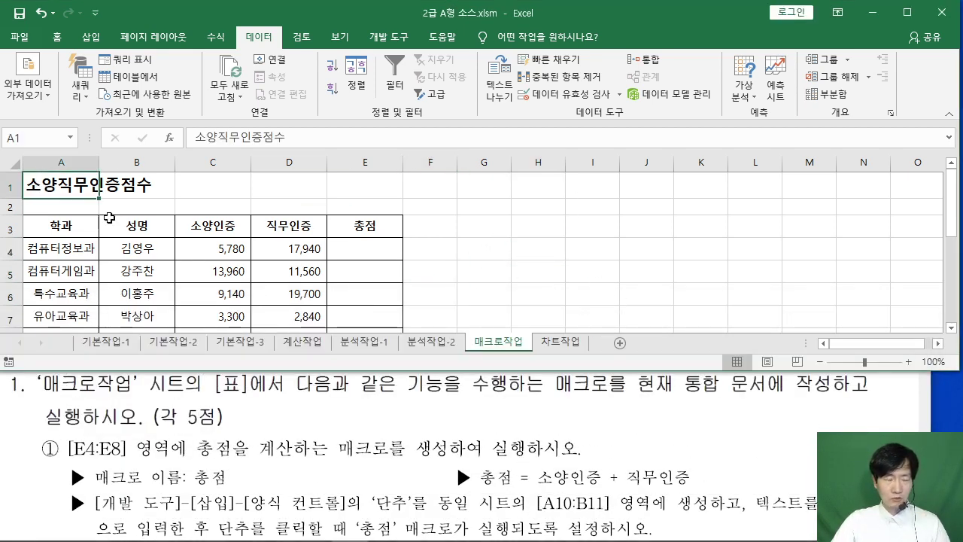
left_click_drag(21, 167, 108, 206)
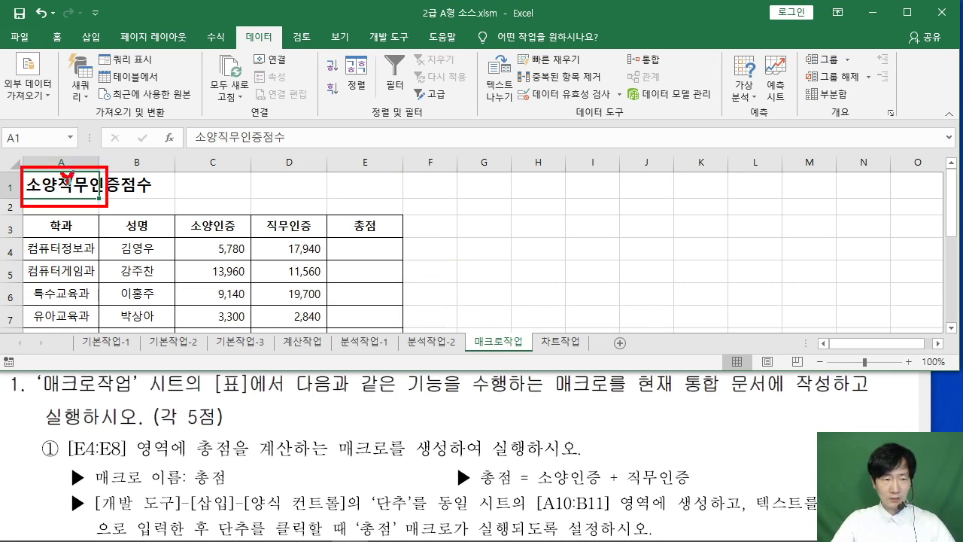
left_click_drag(68, 182, 89, 89)
mouse_move(366, 52)
left_mouse_down()
mouse_move(320, 53)
mouse_move(365, 55)
left_mouse_up()
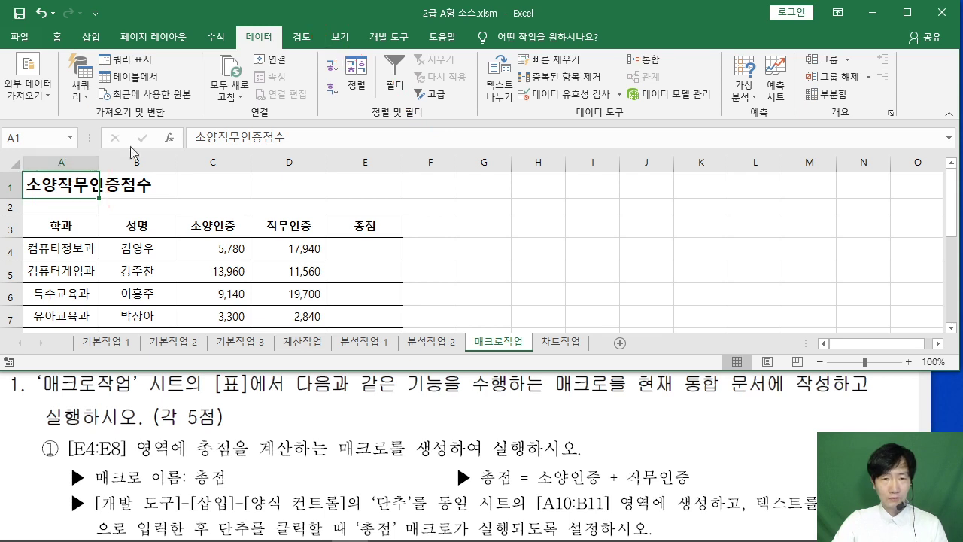
left_click(340, 36)
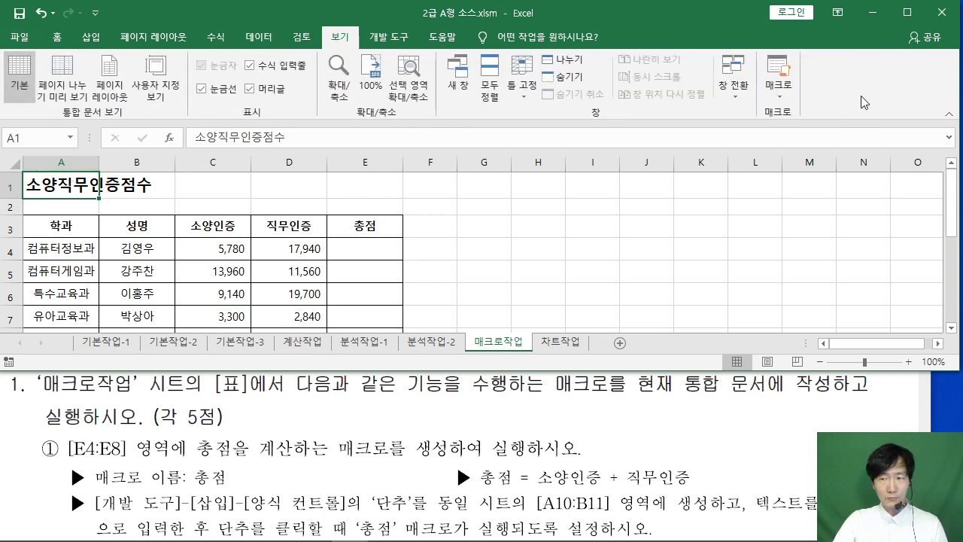
left_click(768, 93)
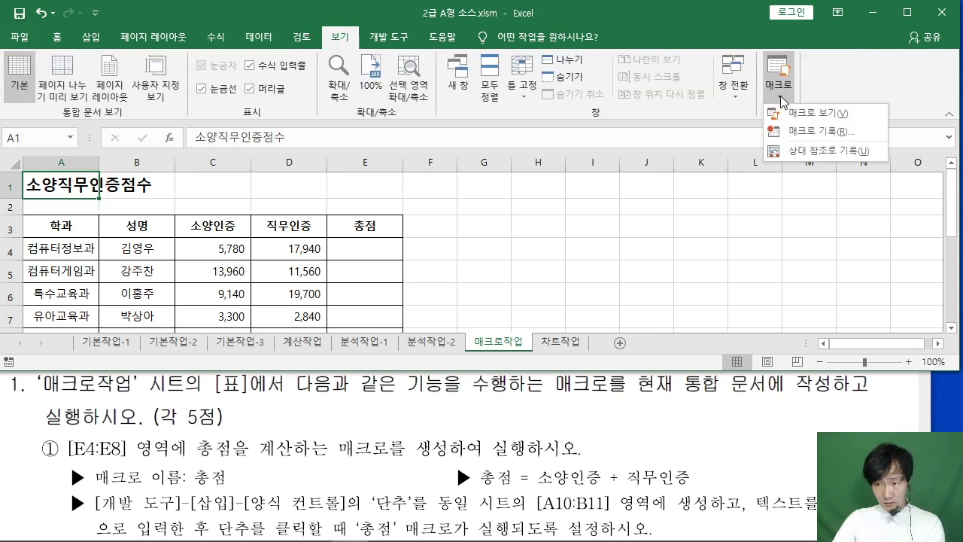
left_click(799, 133)
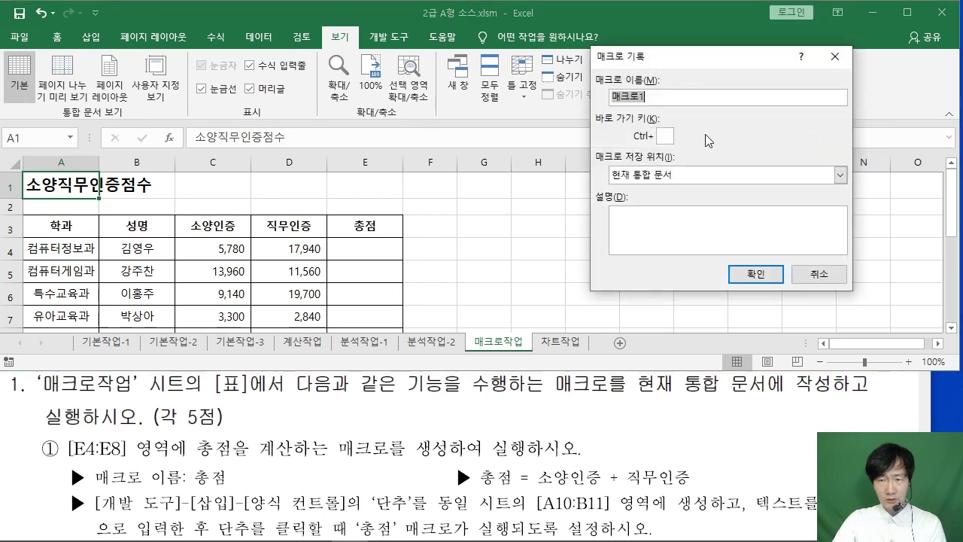
left_click_drag(663, 69, 423, 93)
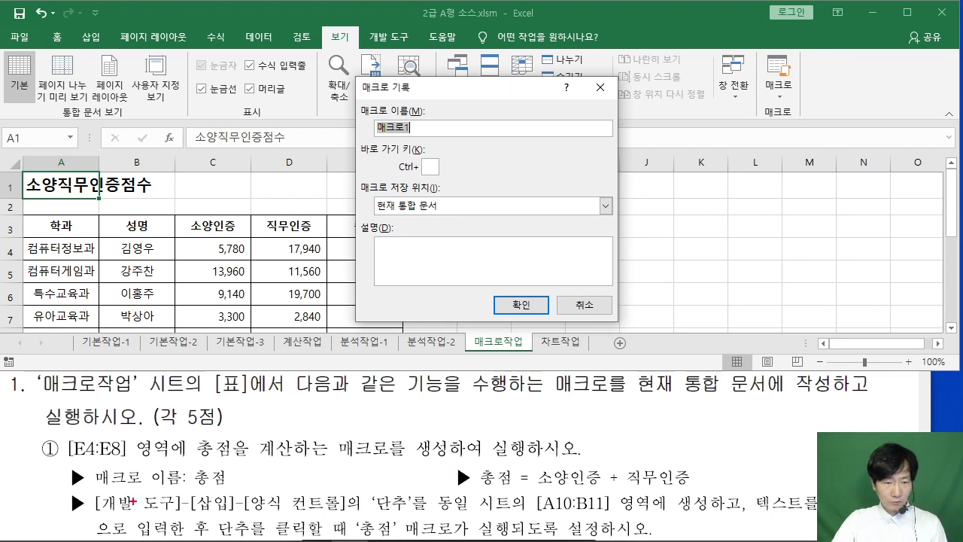
left_click_drag(85, 490, 225, 489)
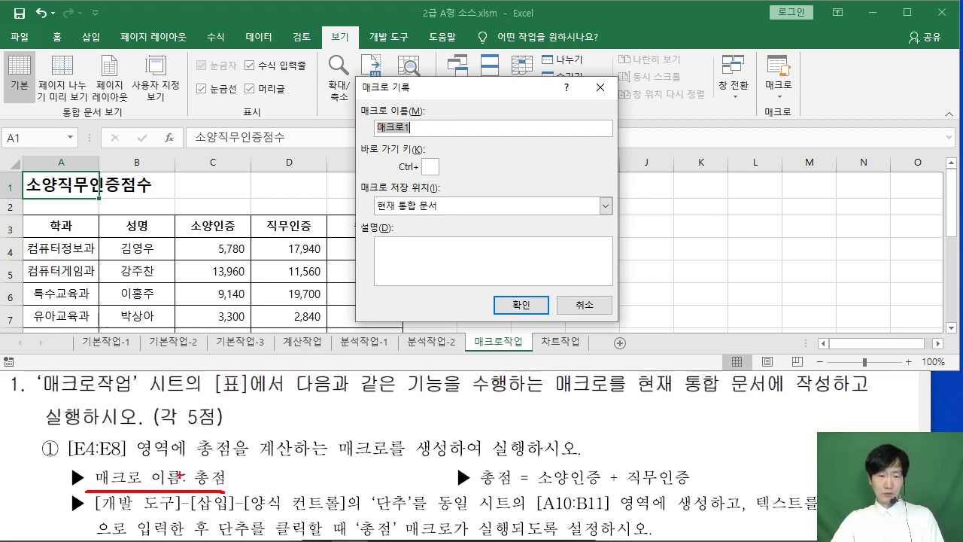
left_click_drag(87, 463, 245, 490)
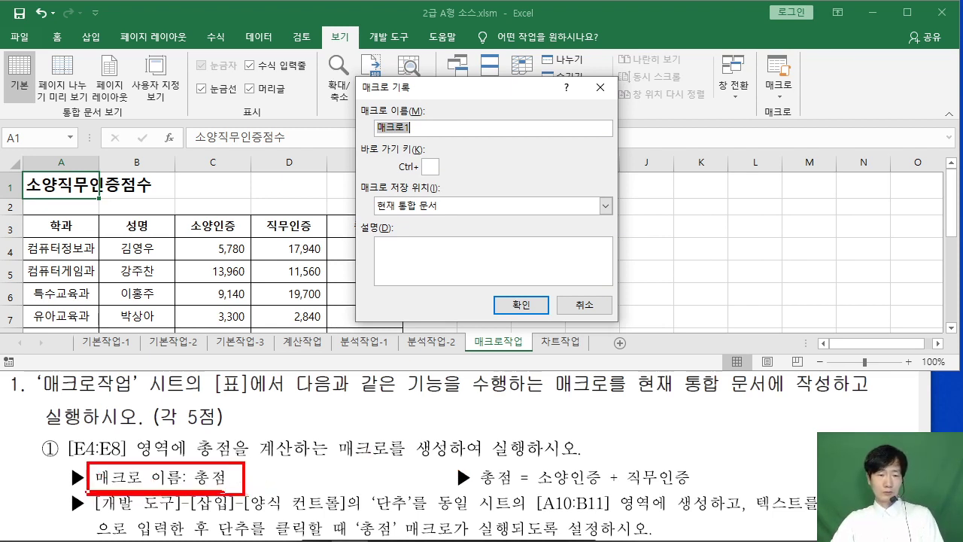
left_click_drag(391, 135, 208, 464)
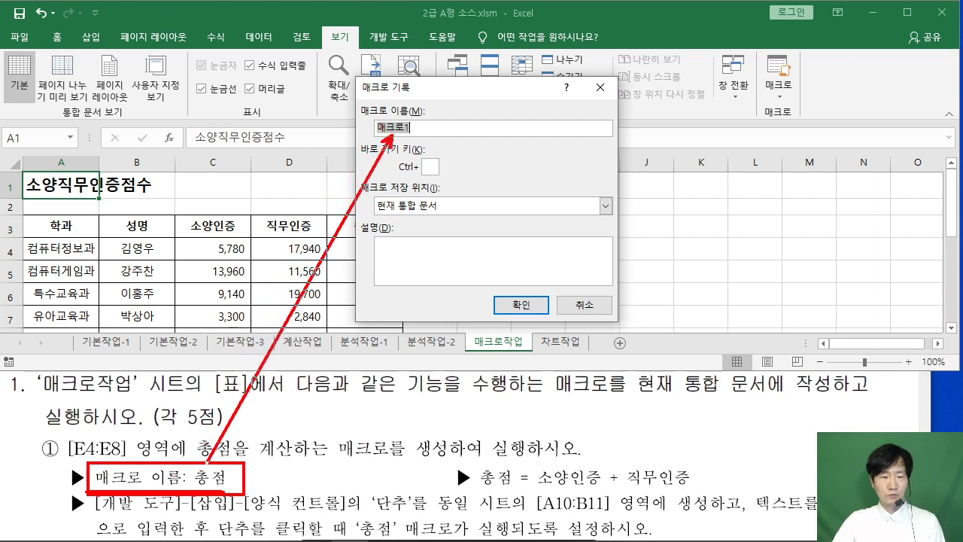
key("Escape")
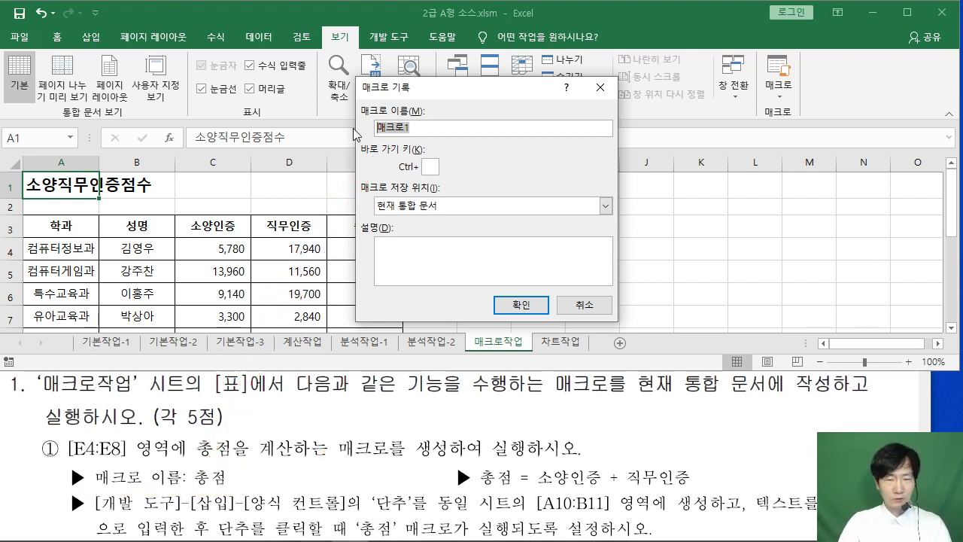
type("CHD")
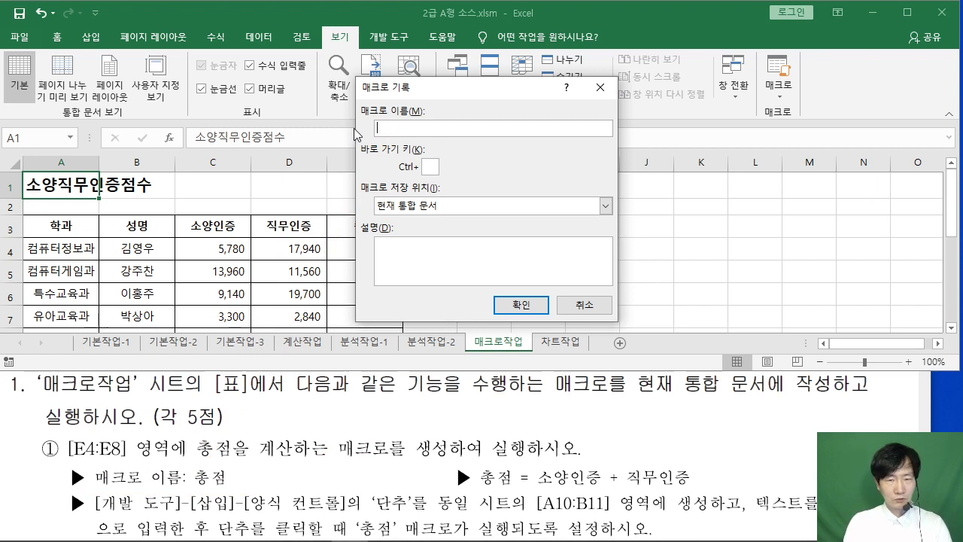
type("점")
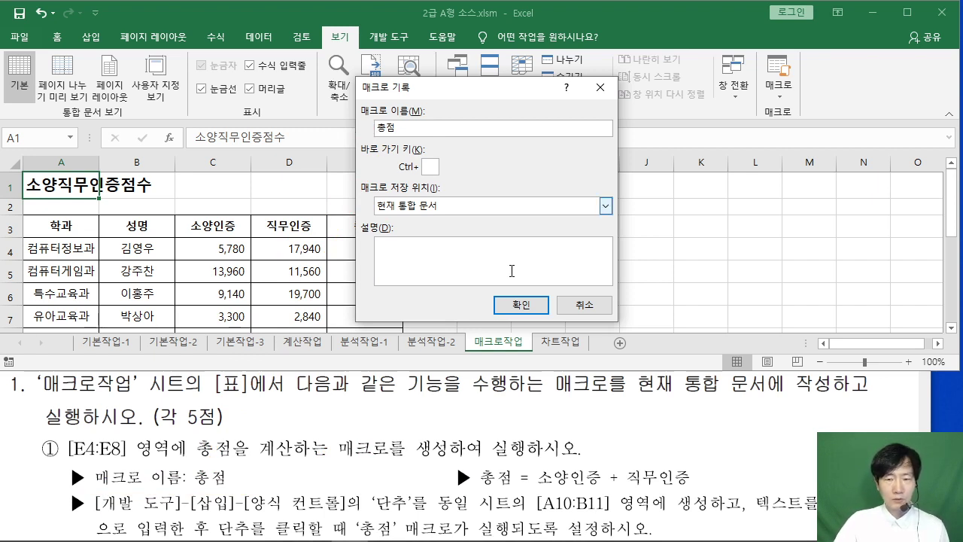
left_click(519, 305)
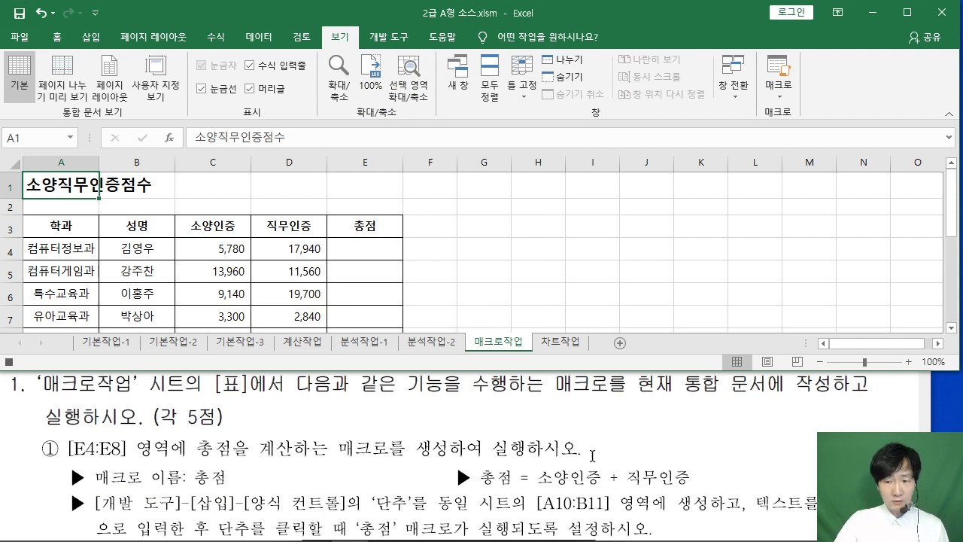
Step: Enter the formula =C4+D4 in cell E4 to add 소양인증 and 직무인증
left_click(366, 249)
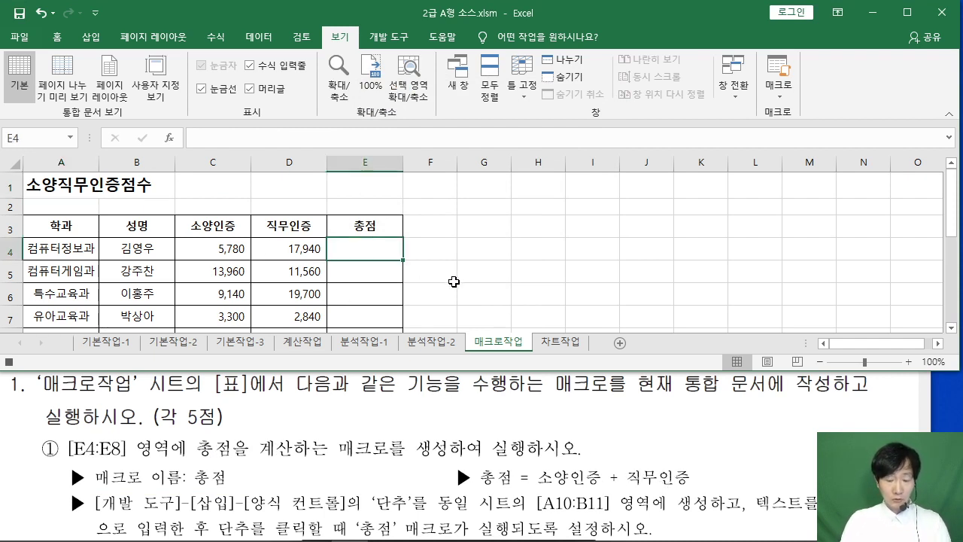
type("=")
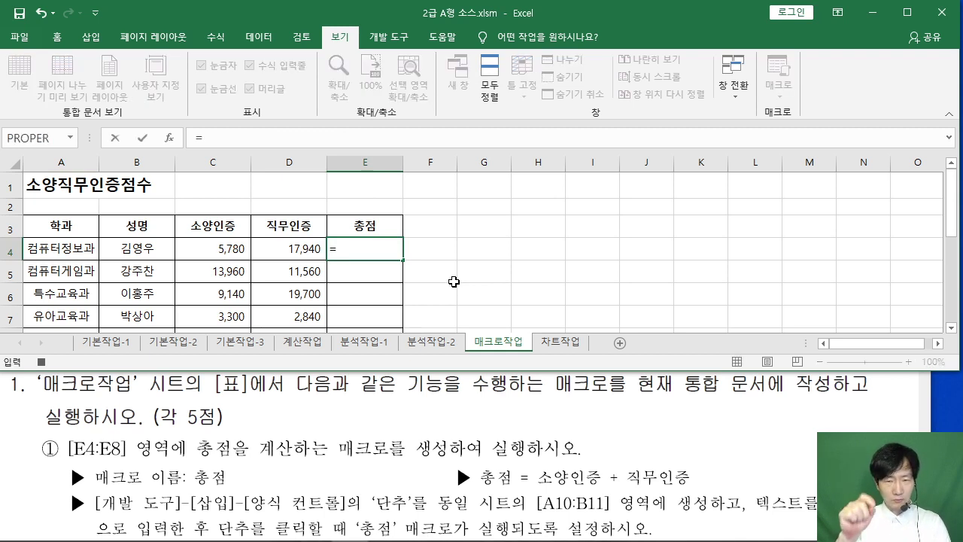
left_click(217, 252)
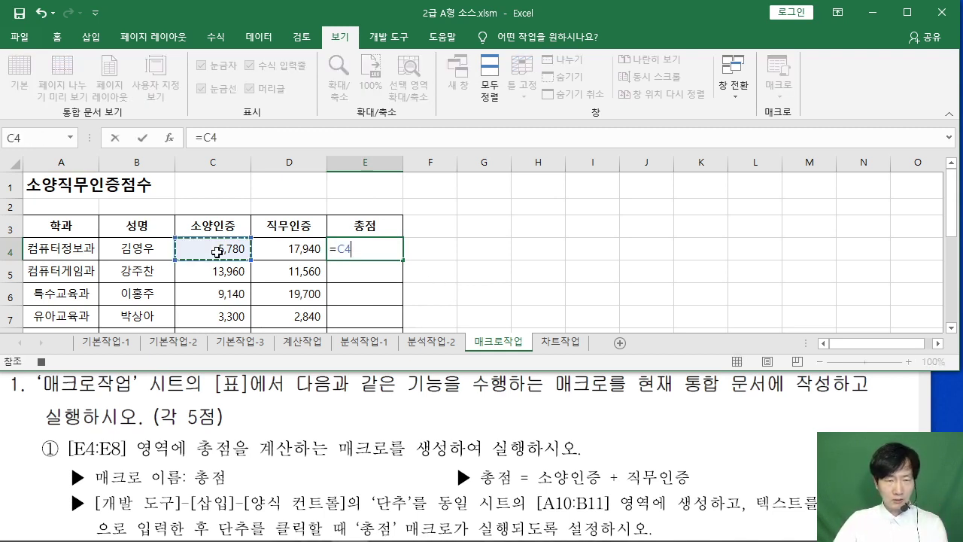
type("+")
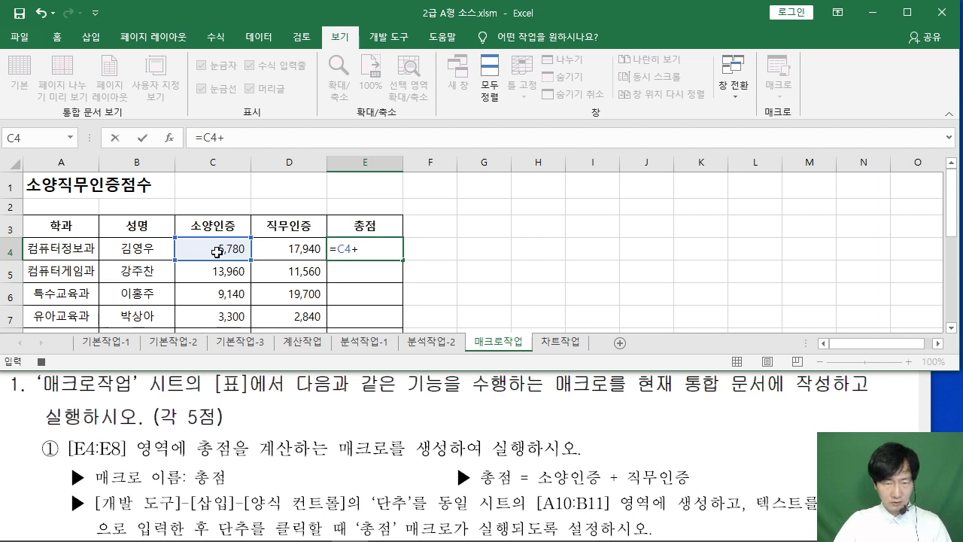
left_click(277, 249)
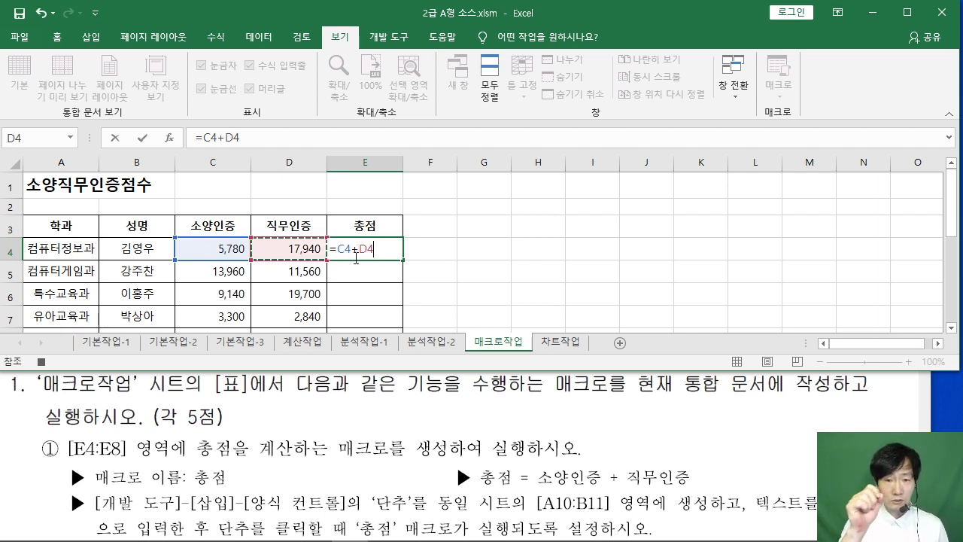
key("Return")
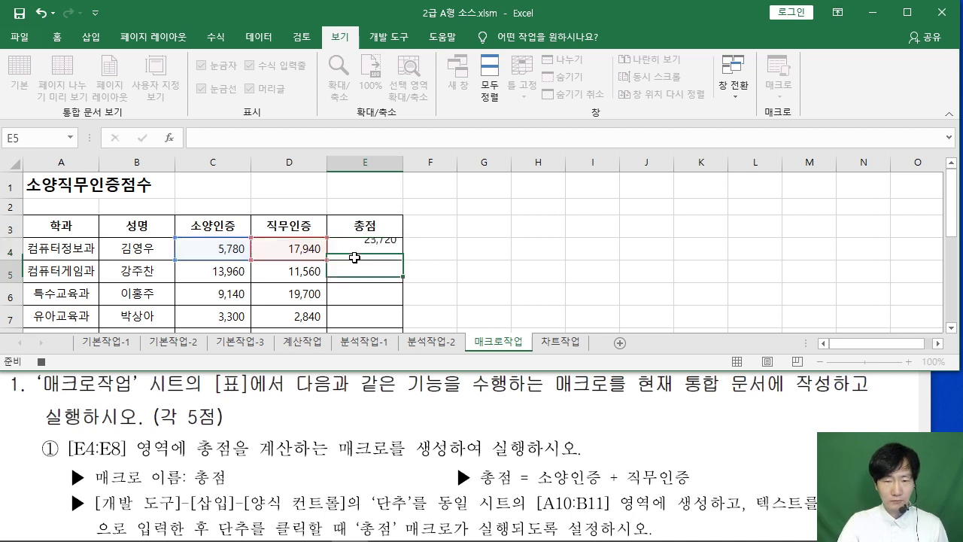
Step: Fill the E4 formula down through E8 and stop recording the macro
scroll(451, 230, "down", 1)
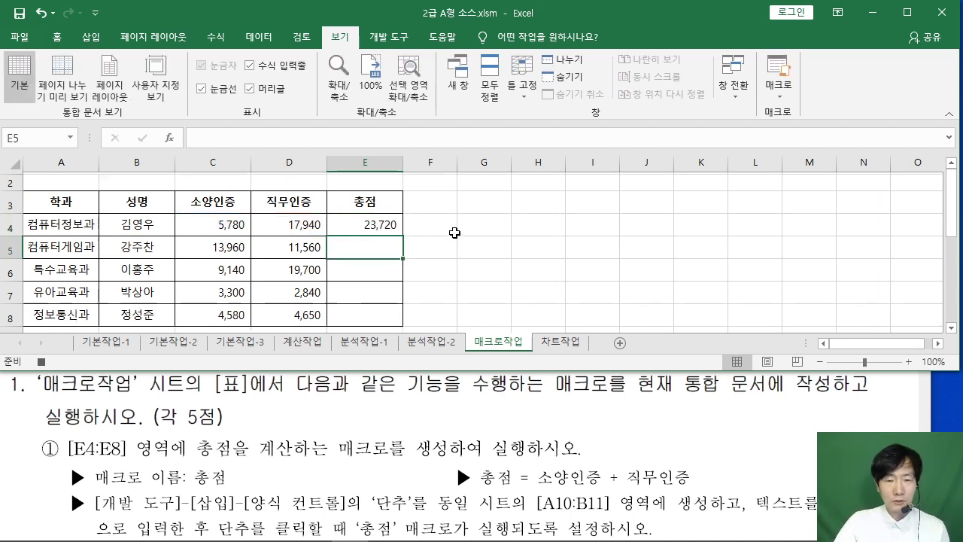
left_click(381, 190)
left_click_drag(404, 196, 384, 282)
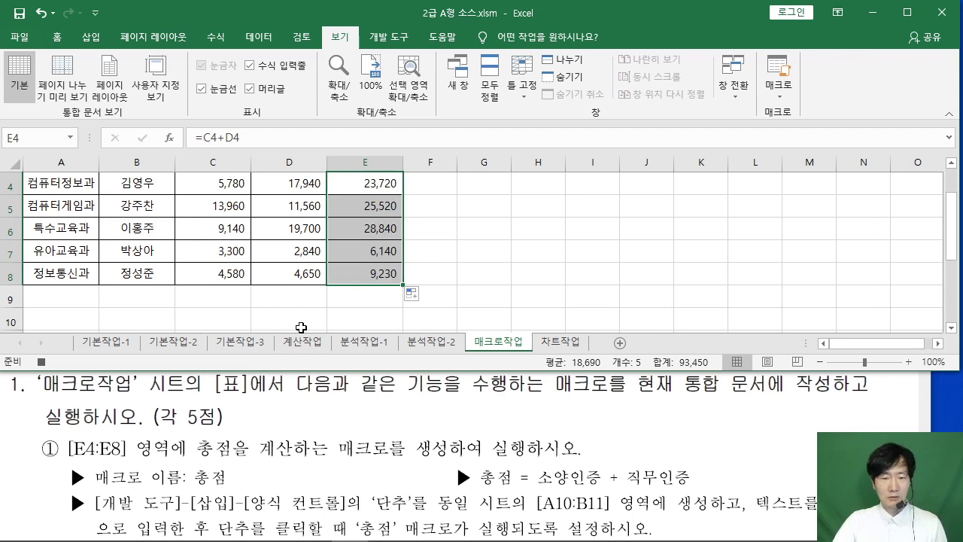
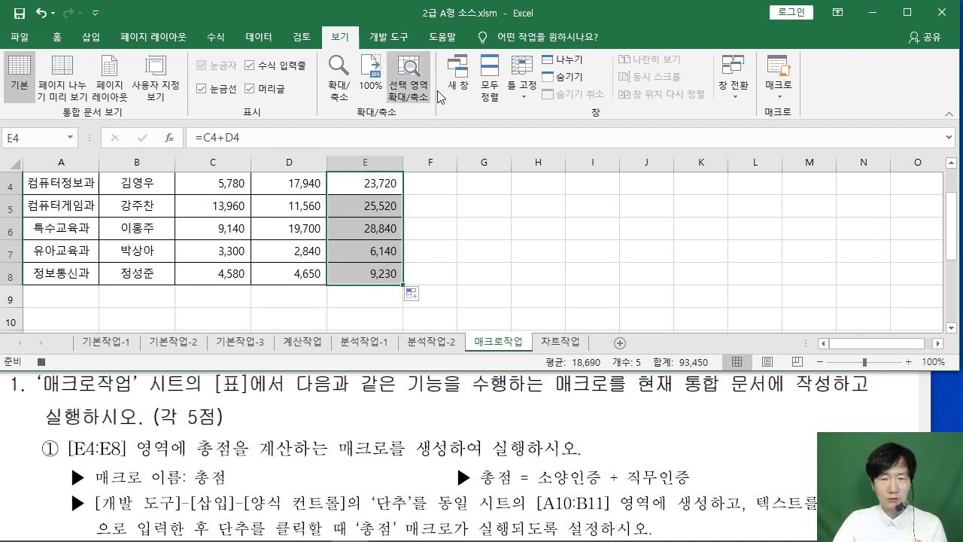
left_click(783, 94)
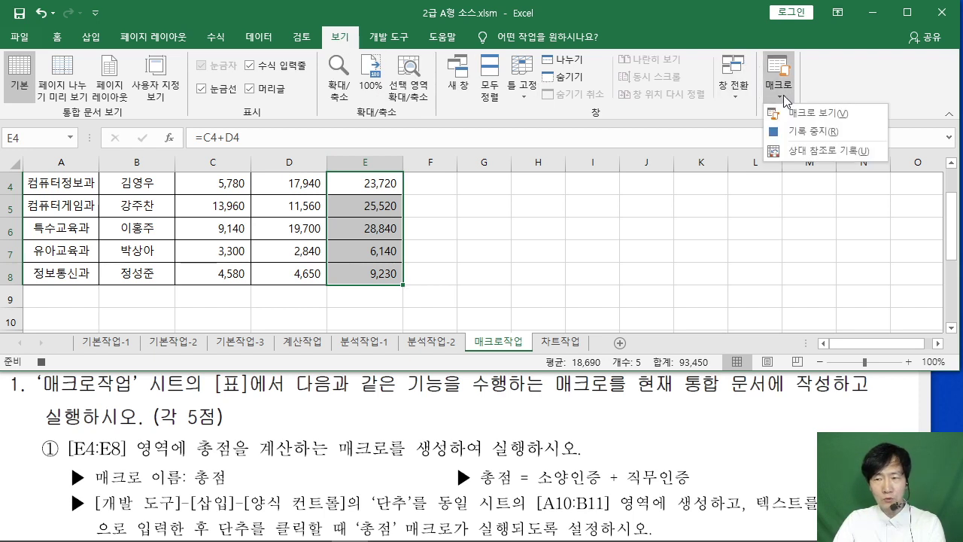
left_click(794, 132)
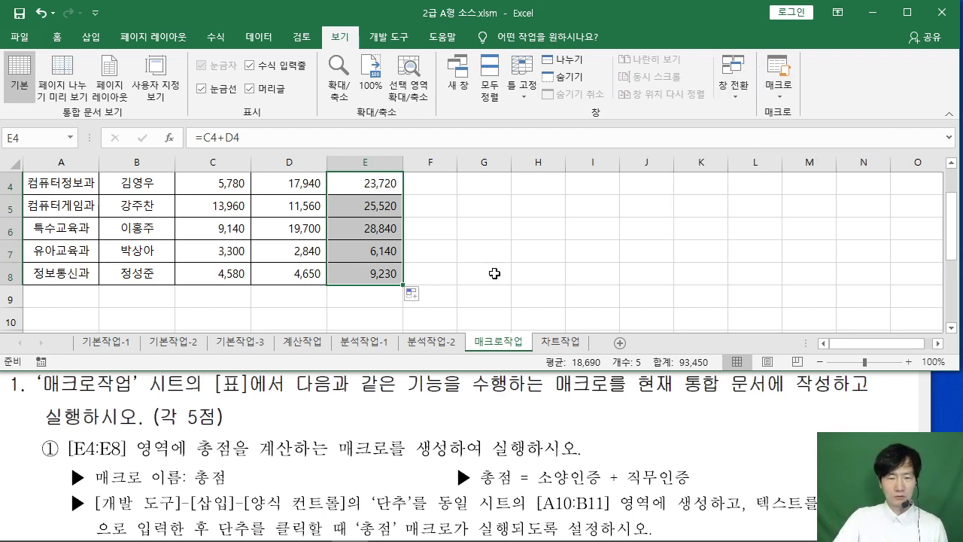
Step: Read the exam PDF's requirement for the 총점 button on the 매크로작업 sheet
scroll(181, 446, "down", 2)
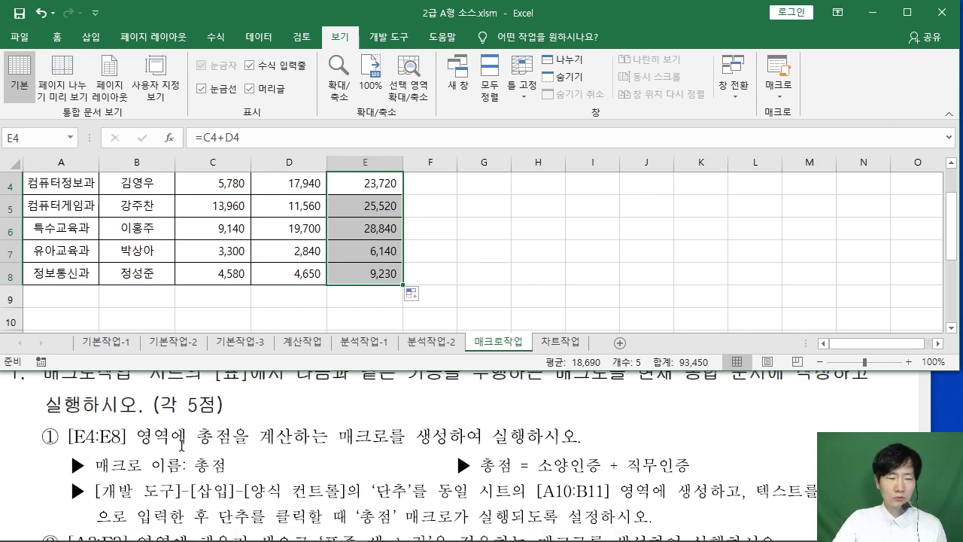
scroll(181, 440, "down", 1)
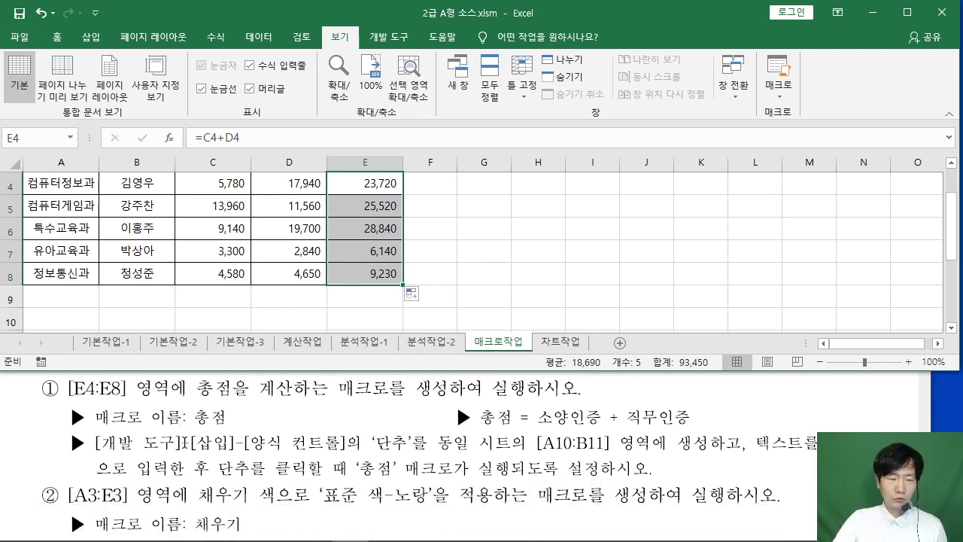
left_click_drag(72, 443, 202, 456)
left_click(186, 456)
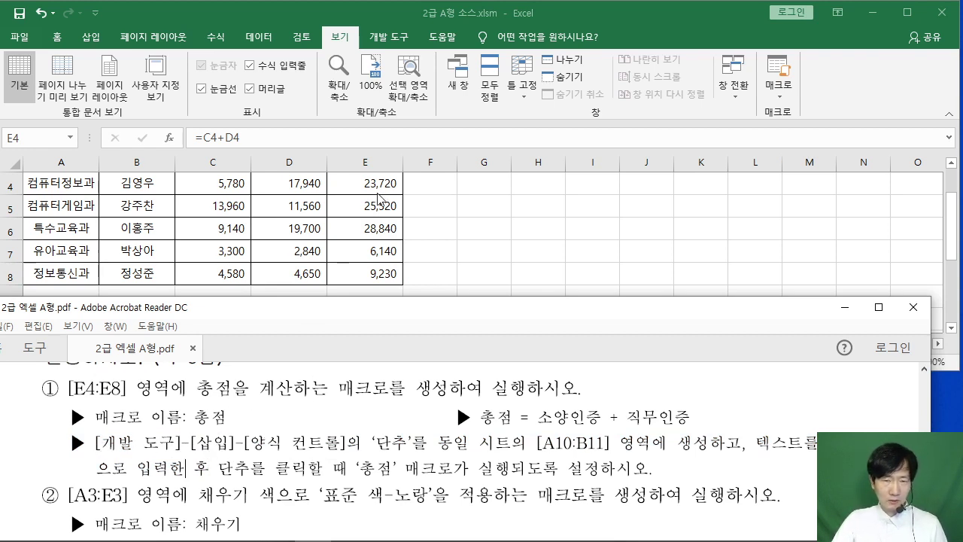
mouse_move(364, 18)
left_mouse_down()
mouse_move(419, 54)
mouse_move(468, 172)
left_mouse_up()
key("Escape")
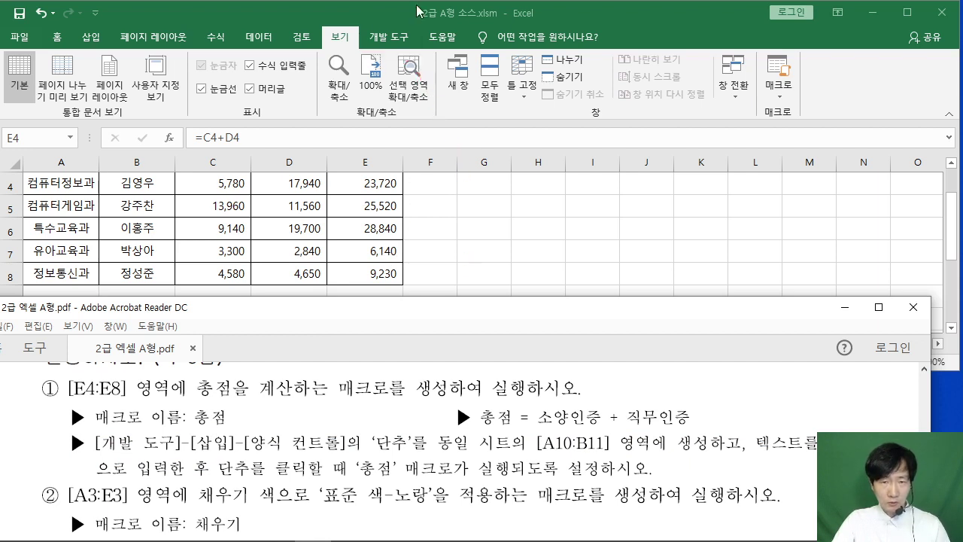
Step: Check in the Excel options that 개발 도구 is enabled among the customized ribbon tabs
left_click(396, 41)
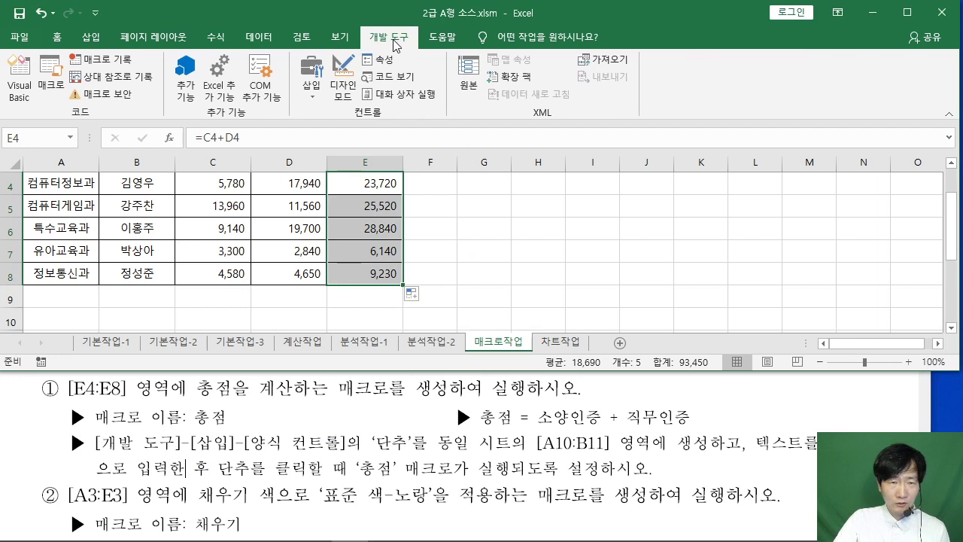
left_click(17, 39)
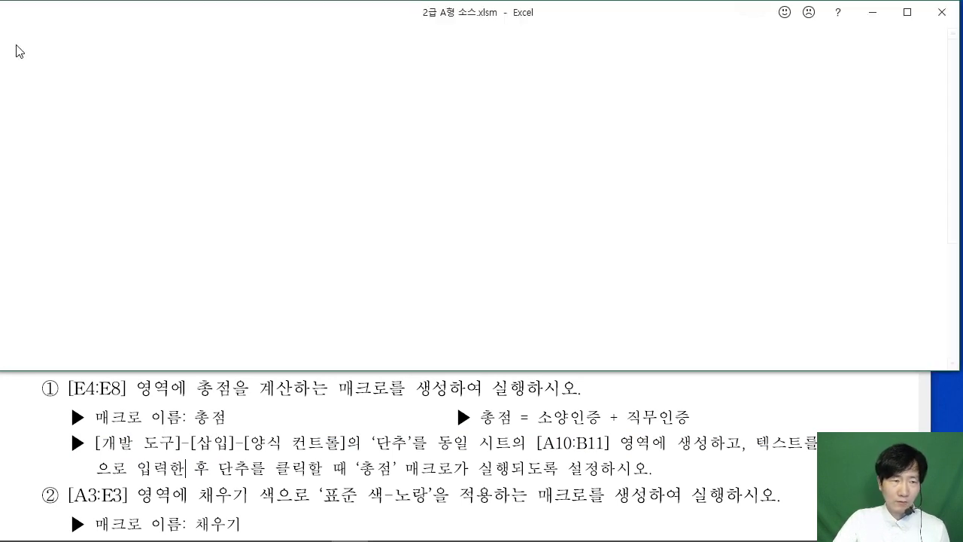
scroll(58, 316, "down", 2)
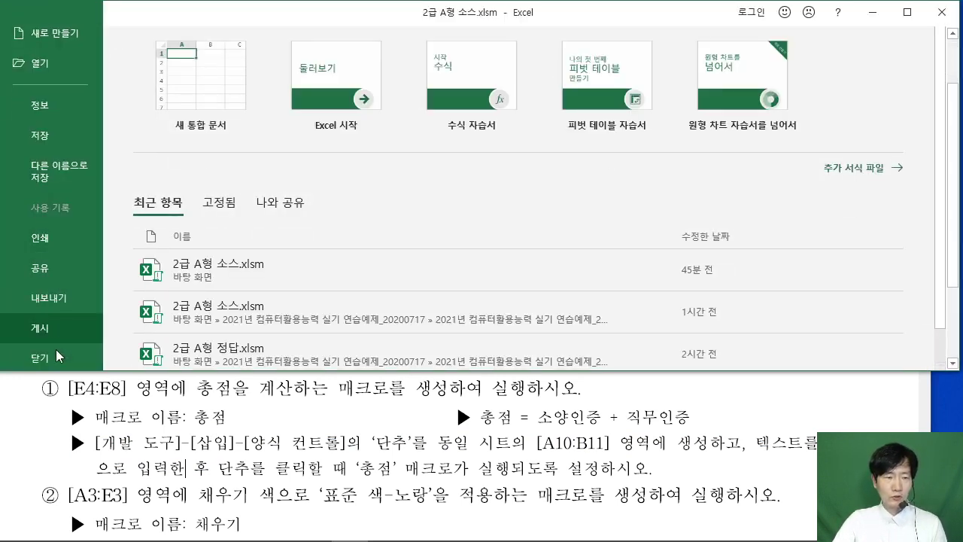
scroll(58, 340, "down", 3)
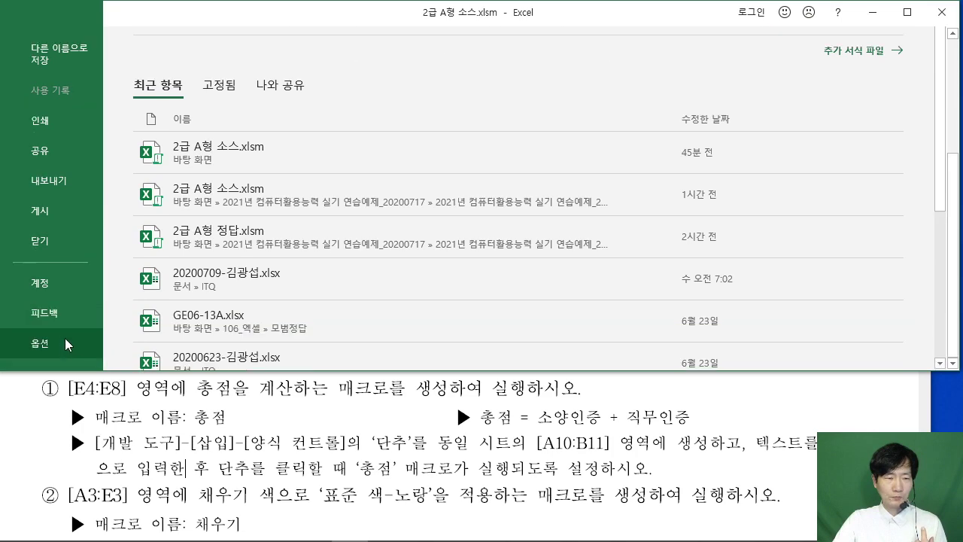
left_click(51, 342)
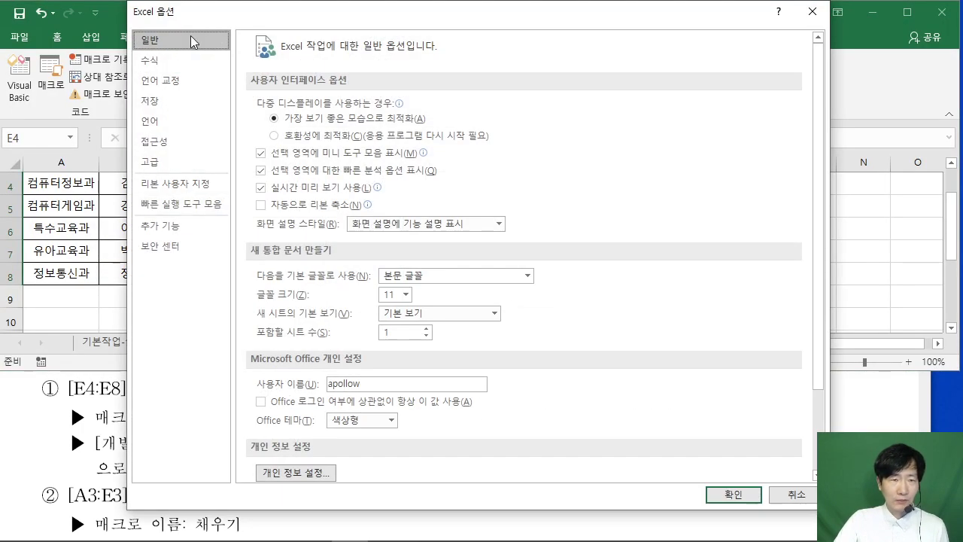
left_click(183, 191)
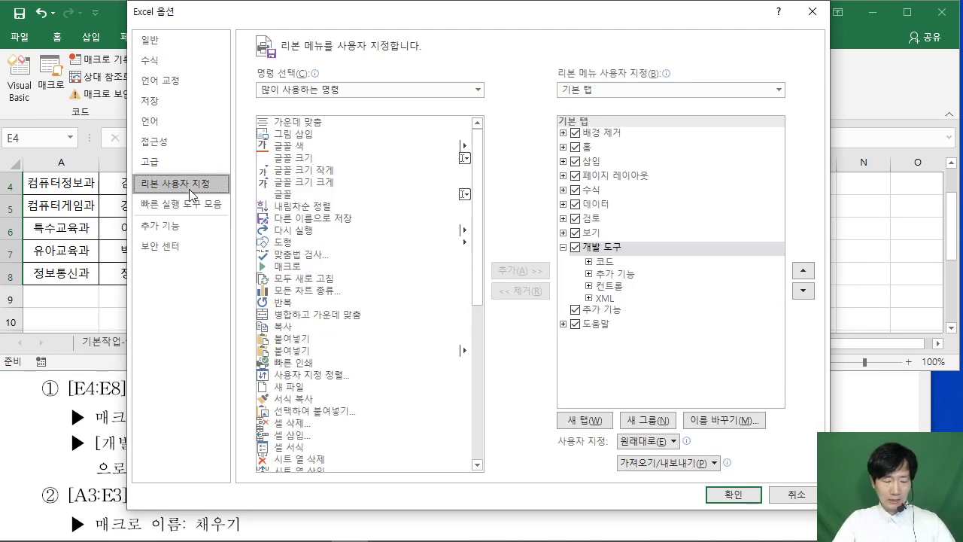
left_click_drag(132, 172, 250, 198)
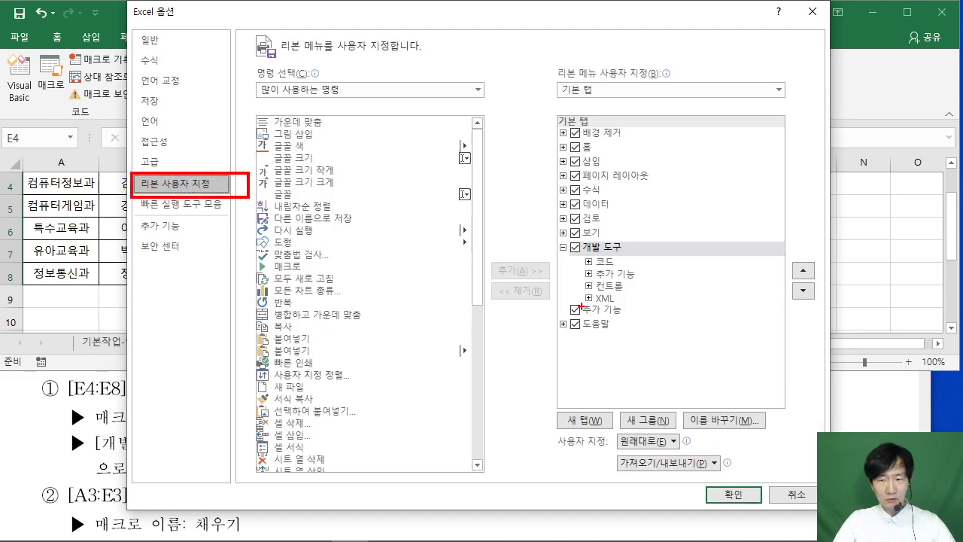
left_click_drag(555, 235, 627, 259)
left_click_drag(581, 255, 506, 318)
left_click_drag(574, 249, 623, 200)
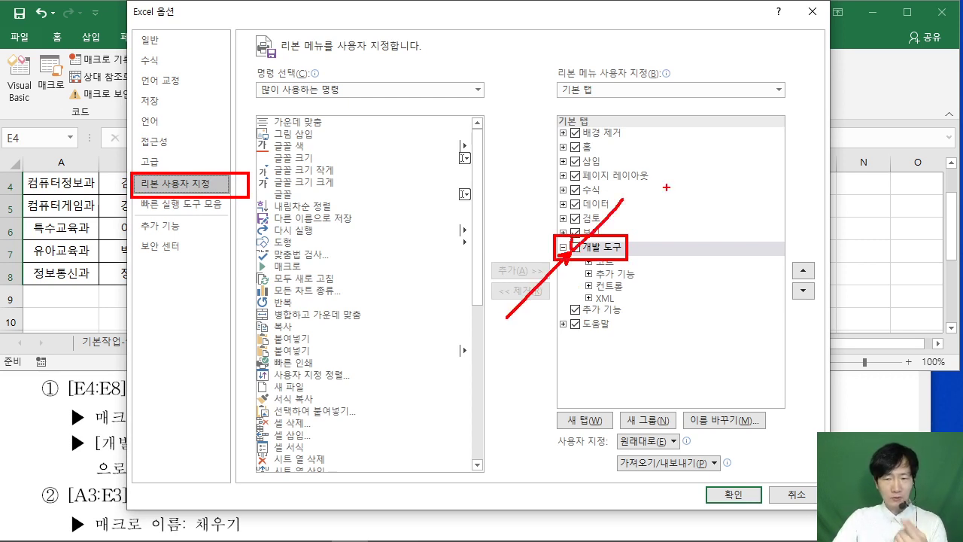
key("Escape")
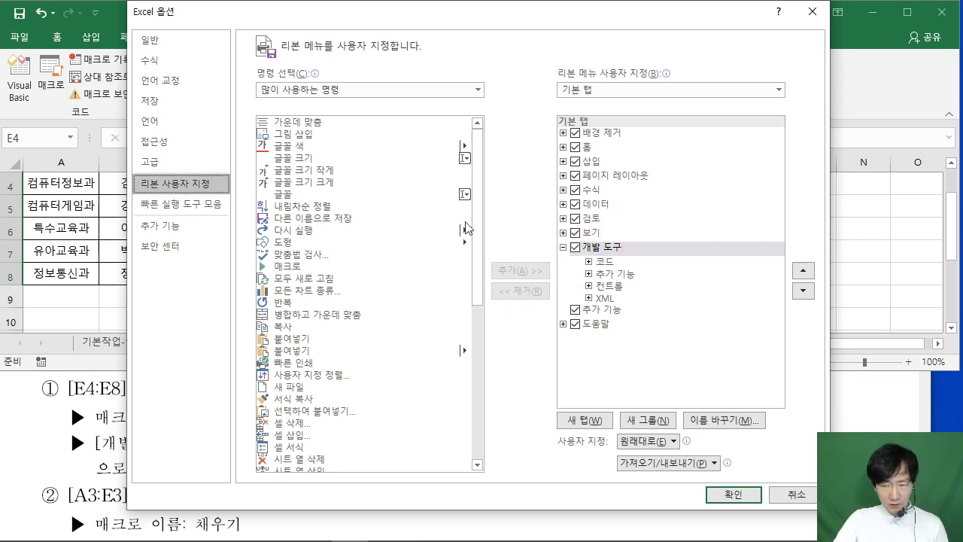
left_click(730, 495)
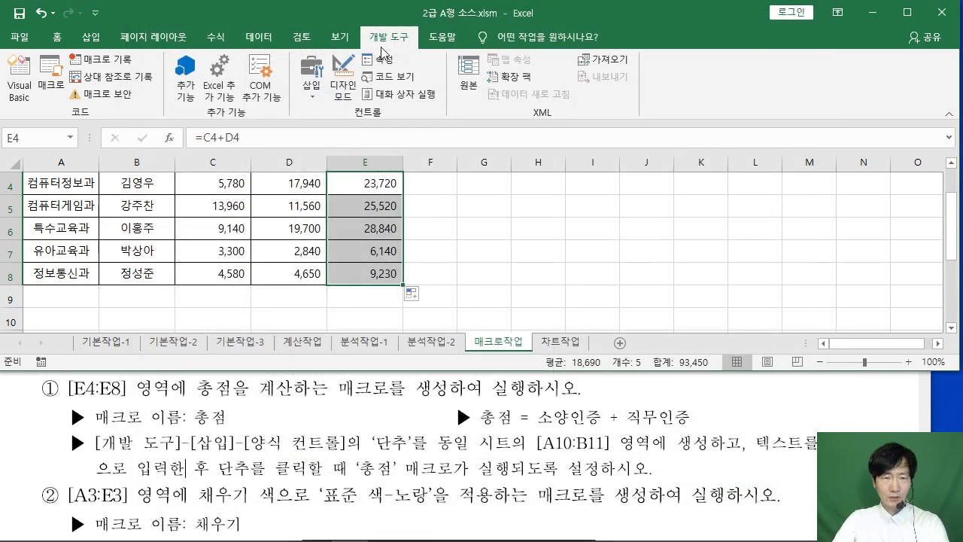
Step: Insert a form-control button over A10:B11 and assign the 총점 macro to it
left_click(308, 99)
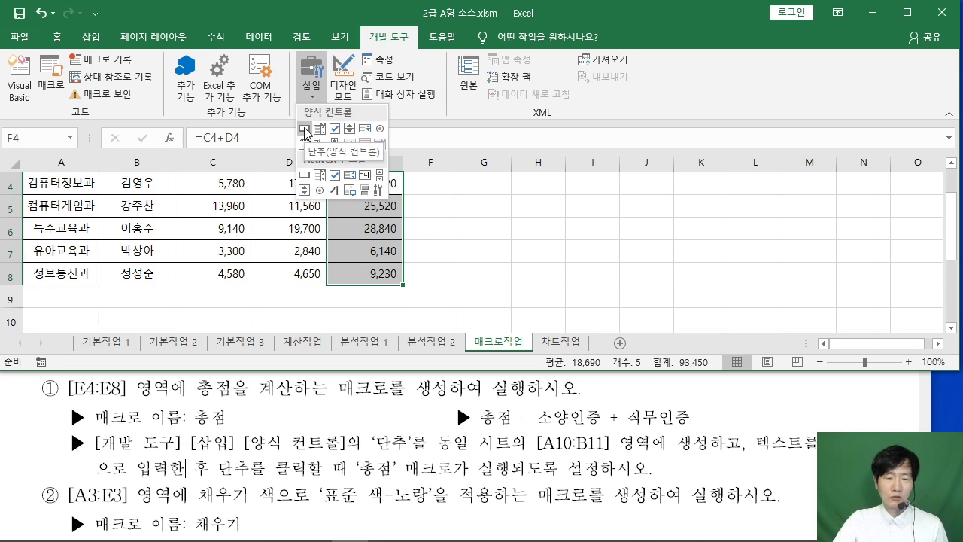
left_click(305, 130)
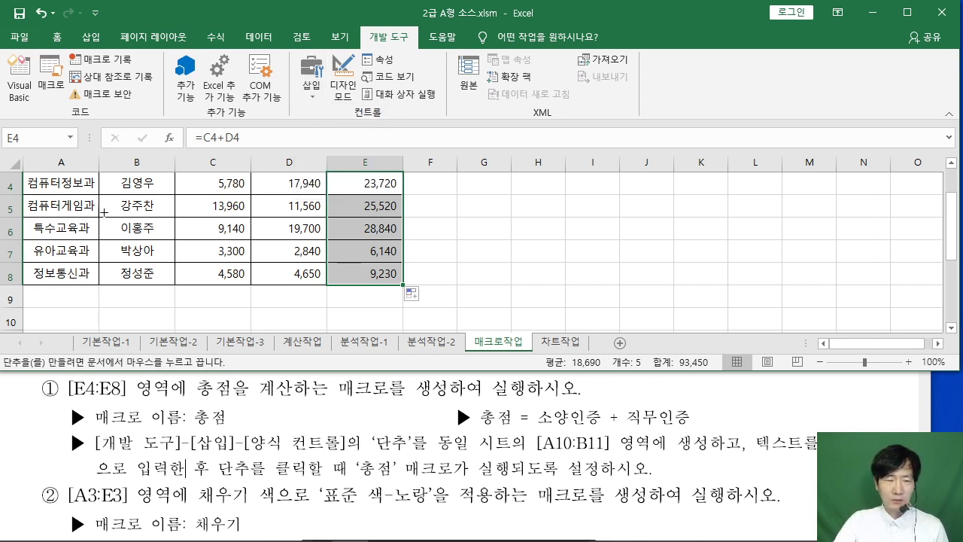
scroll(103, 212, "down", 2)
scroll(50, 201, "up", 1)
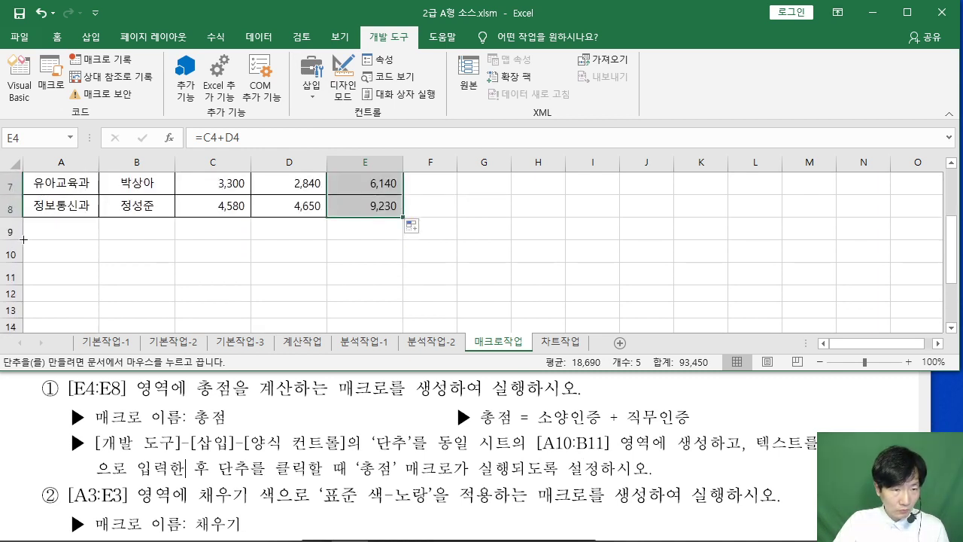
mouse_move(24, 239)
left_mouse_down()
mouse_move(41, 269)
mouse_move(195, 286)
mouse_move(97, 264)
mouse_move(137, 271)
mouse_move(143, 286)
mouse_move(165, 282)
mouse_move(113, 270)
mouse_move(121, 280)
mouse_move(173, 285)
left_mouse_up()
left_click_drag(448, 57, 412, 30)
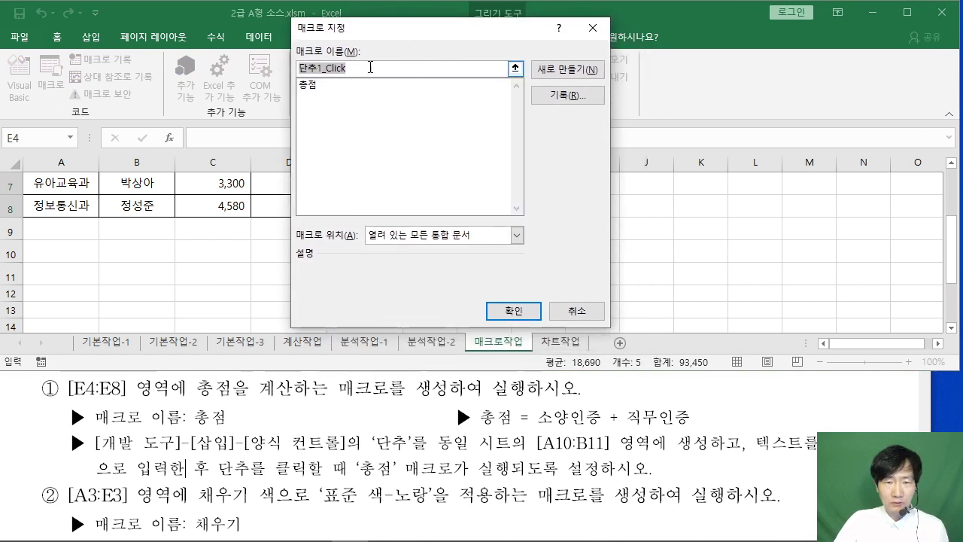
left_click(305, 85)
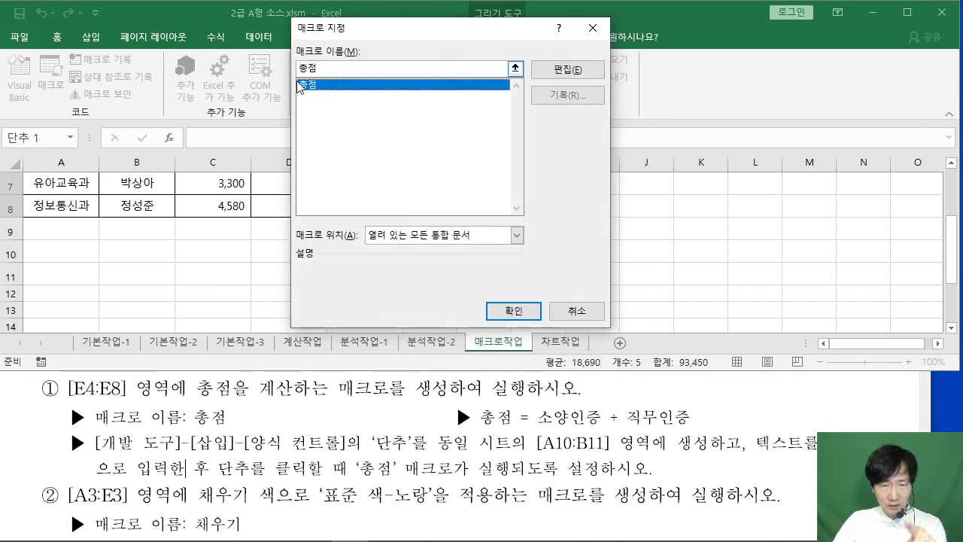
left_click(519, 310)
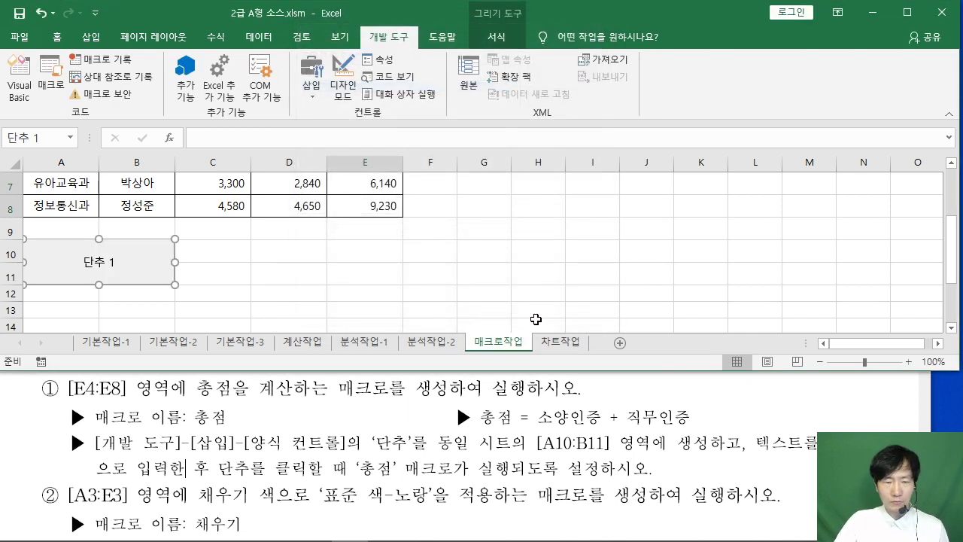
Step: Check the required button text in the exam PDF and label the A10:B11 button 총점
left_click(763, 449)
double_click(764, 445)
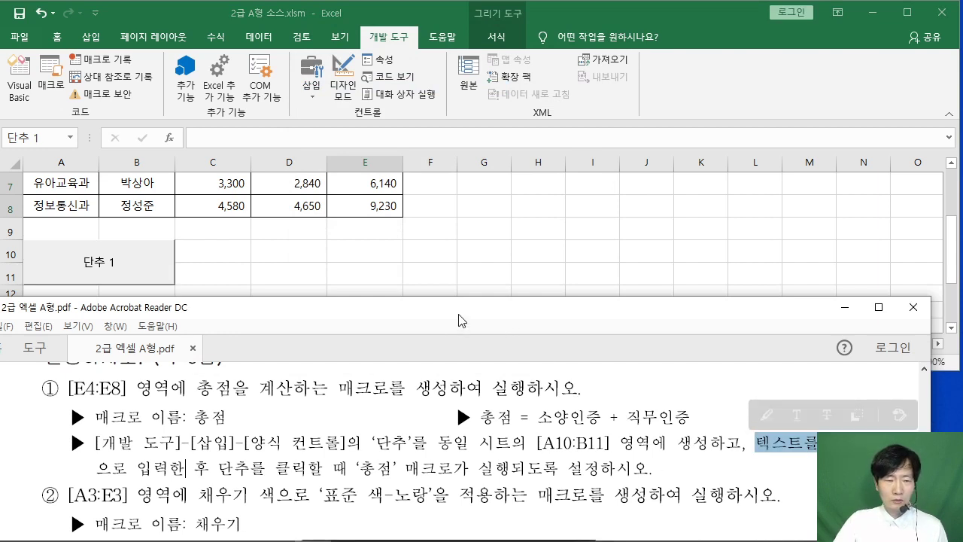
left_click_drag(460, 320, 386, 322)
left_click(95, 264)
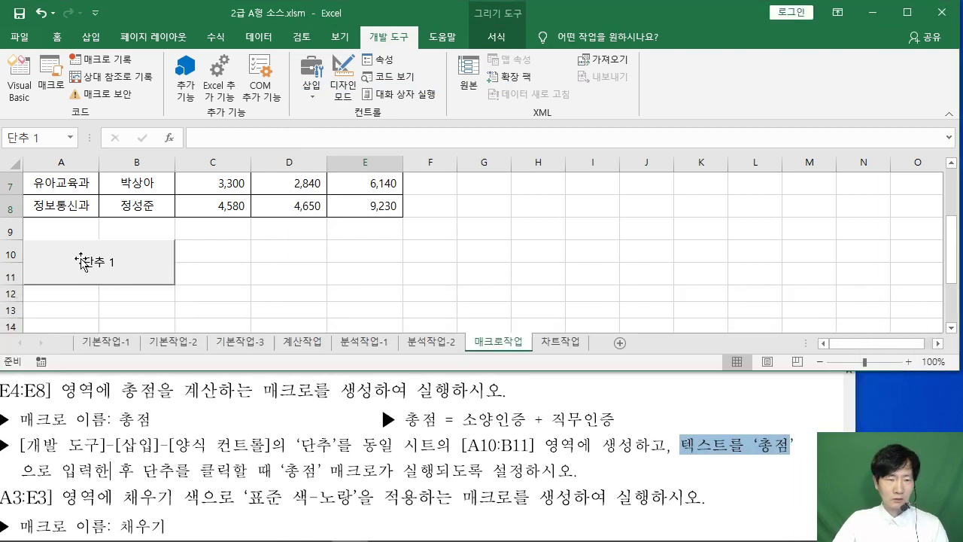
left_click(95, 265)
left_click_drag(89, 261, 128, 271)
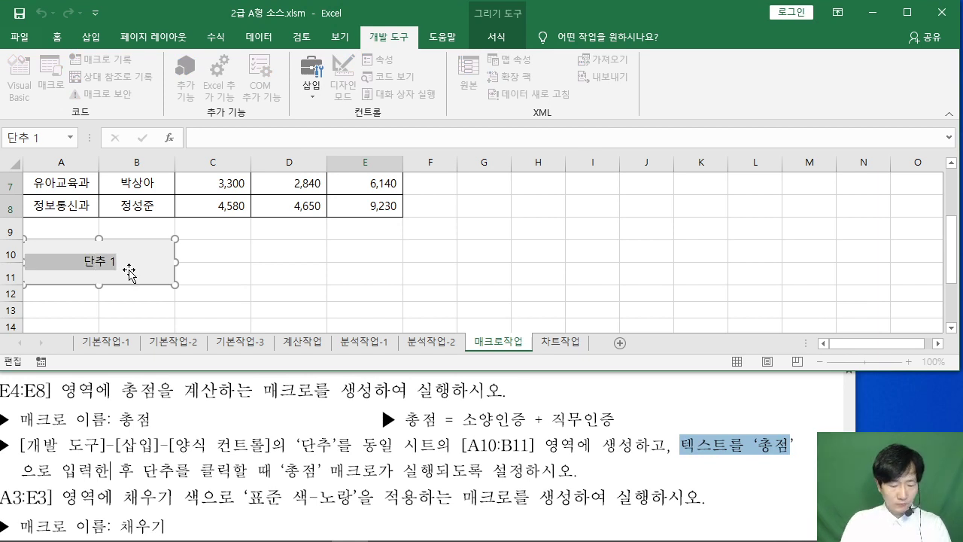
type("총ㅈ")
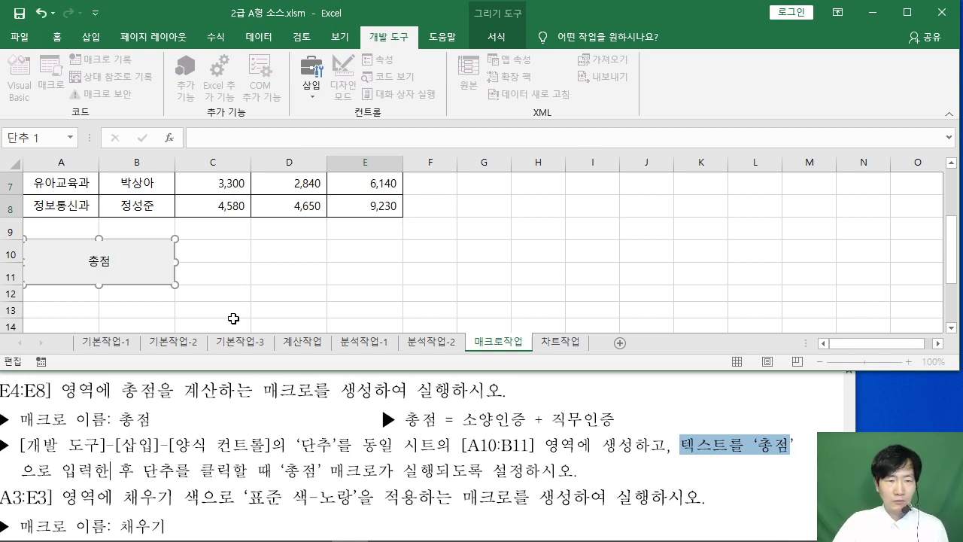
left_click(339, 290)
Step: Read the 채우기 macro requirements in the exam PDF and return to Excel
left_click(506, 420)
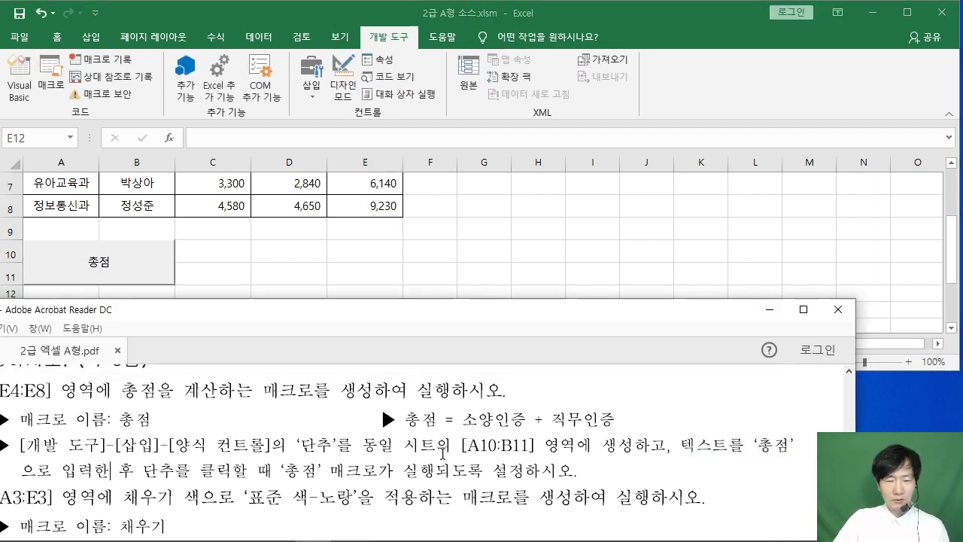
left_click_drag(385, 319, 430, 322)
scroll(429, 322, "up", 3)
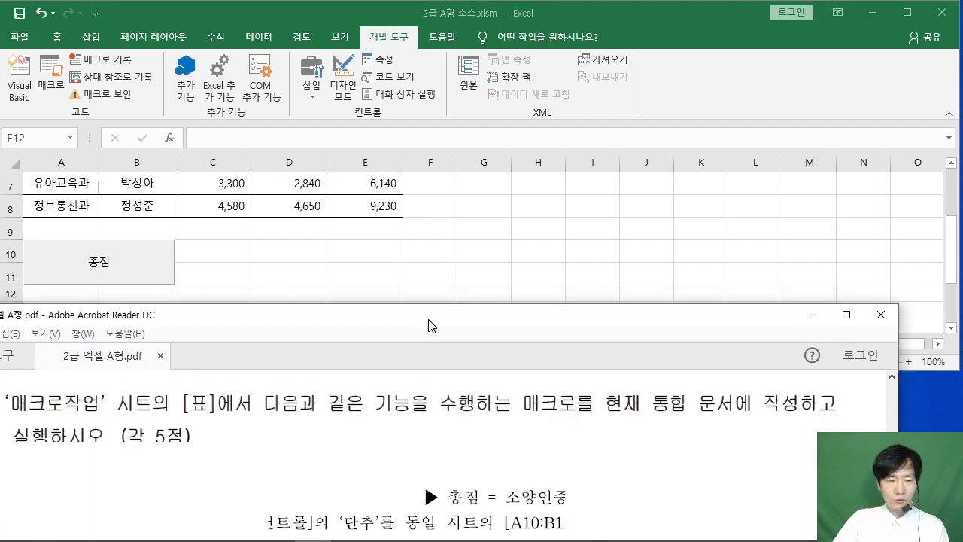
scroll(421, 363, "down", 6)
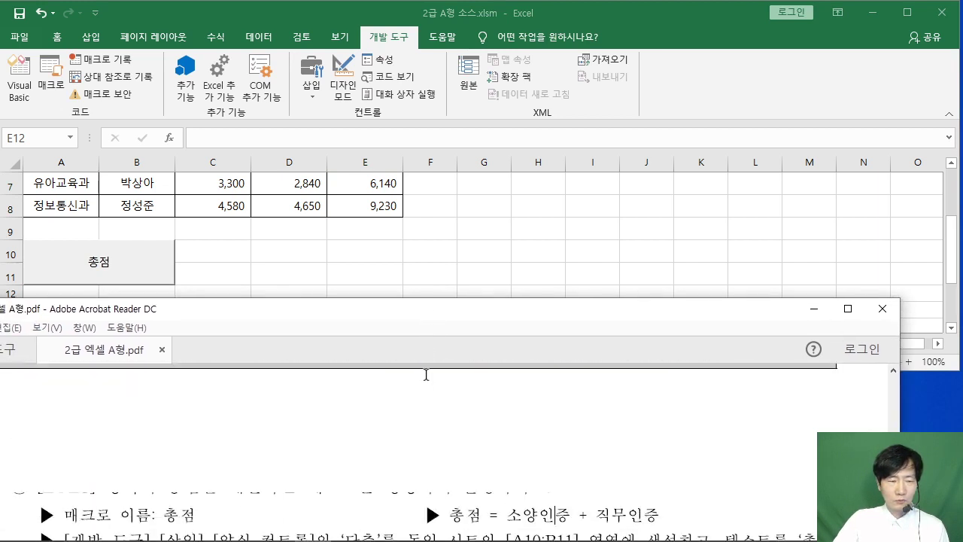
left_click(492, 288)
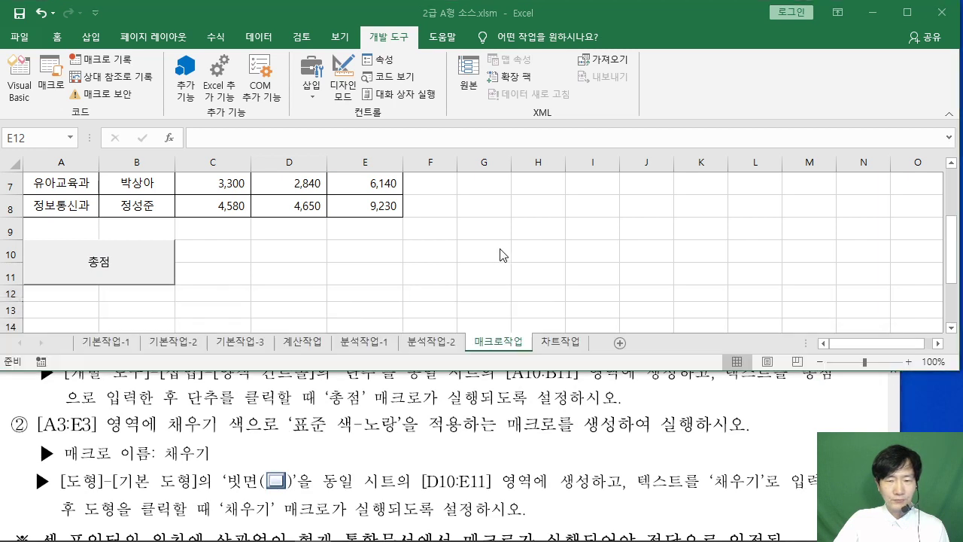
Step: Select cell A1 on 매크로작업 and open the settings for recording a new macro
scroll(319, 274, "up", 2)
left_click(47, 186)
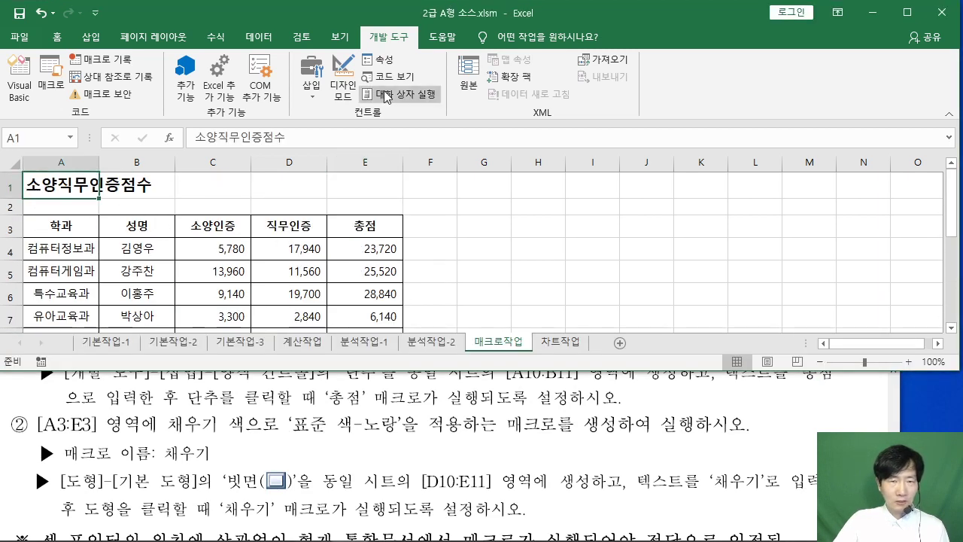
left_click(340, 36)
left_click(781, 96)
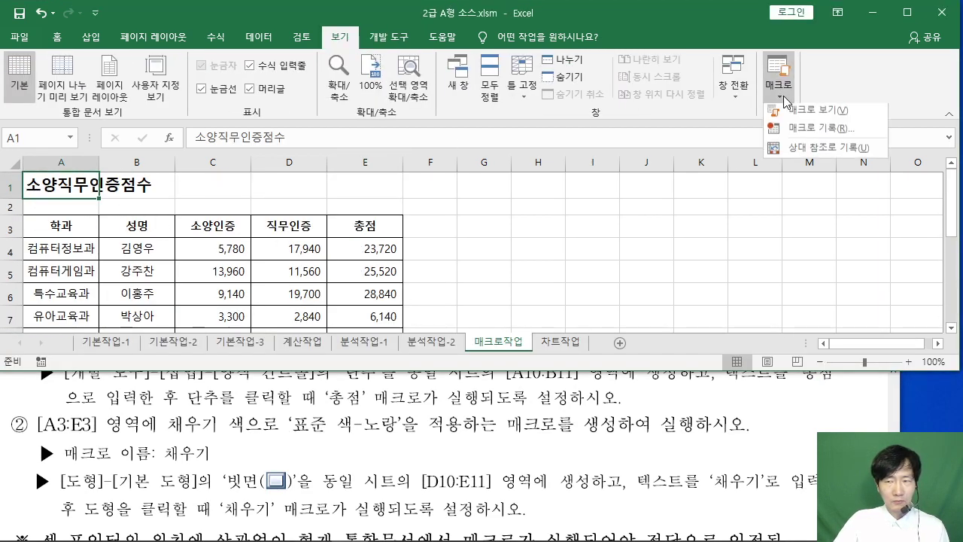
left_click(819, 131)
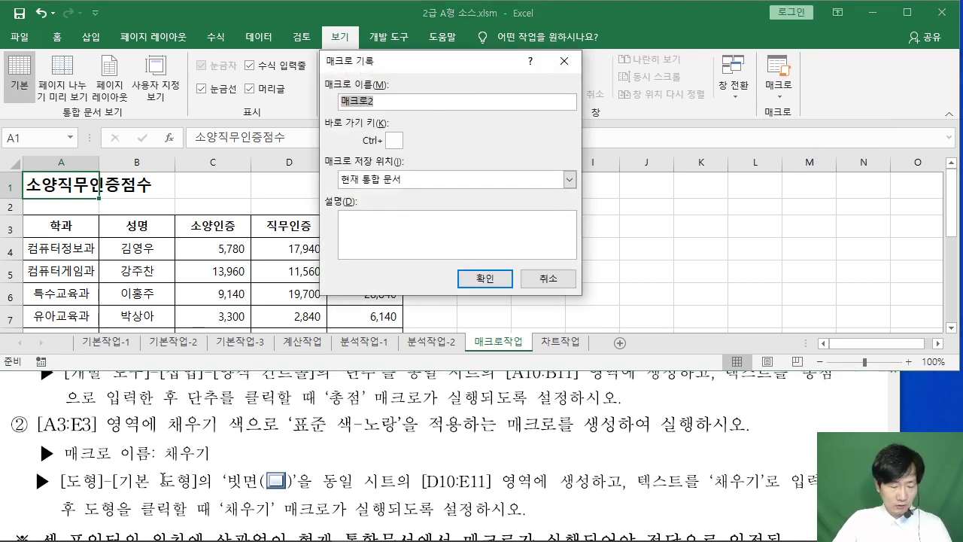
mouse_move(27, 437)
left_mouse_down()
mouse_move(189, 486)
mouse_move(234, 471)
left_mouse_up()
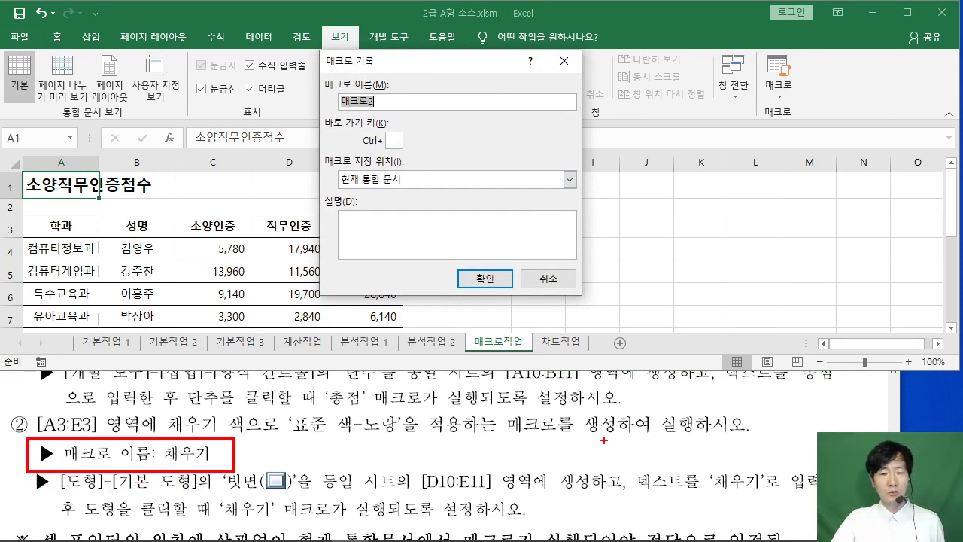
mouse_move(603, 440)
left_mouse_down()
mouse_move(638, 406)
mouse_move(590, 447)
left_mouse_up()
left_click_drag(622, 364, 576, 411)
left_click_drag(575, 390, 584, 406)
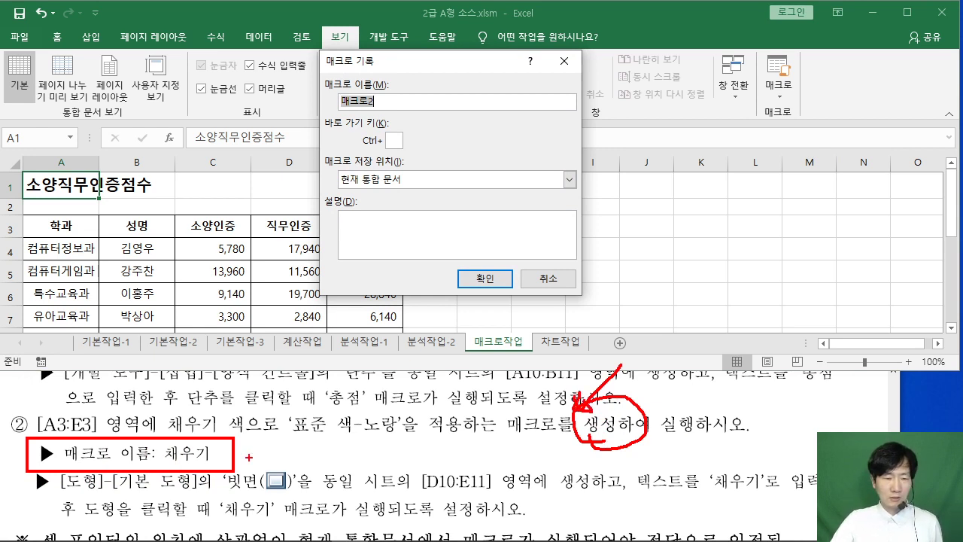
left_click_drag(243, 451, 276, 450)
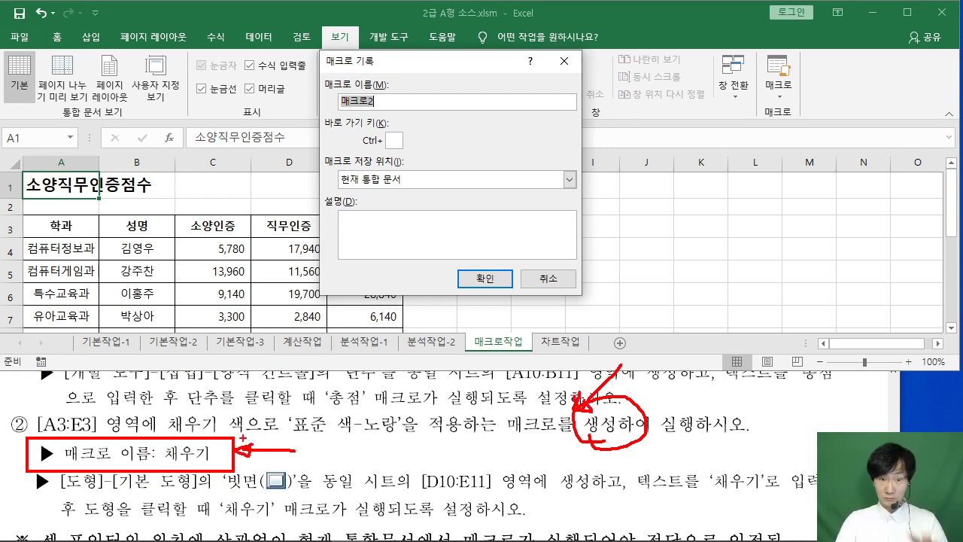
key("Escape")
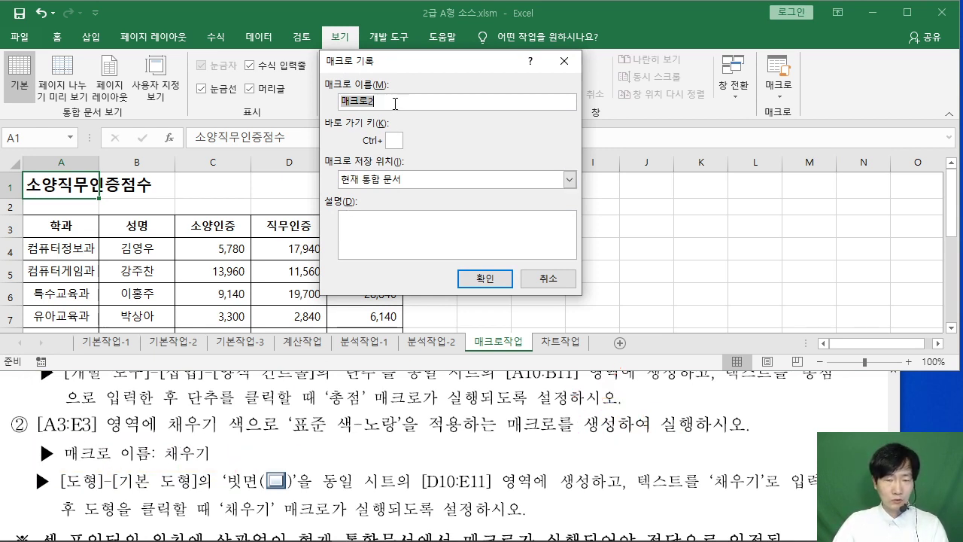
Step: Name the new macro 채우기 and start recording it in the current workbook
type("채어")
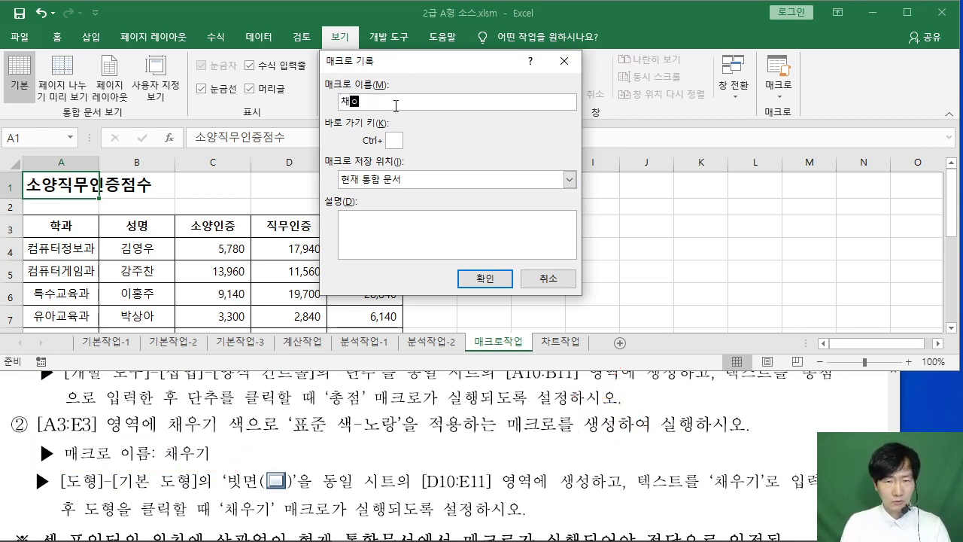
type("우기")
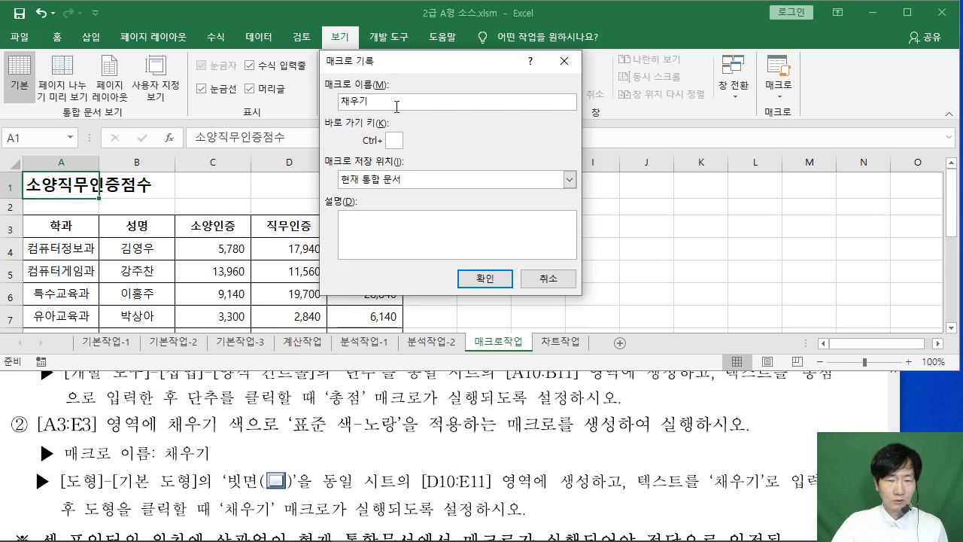
left_click(478, 280)
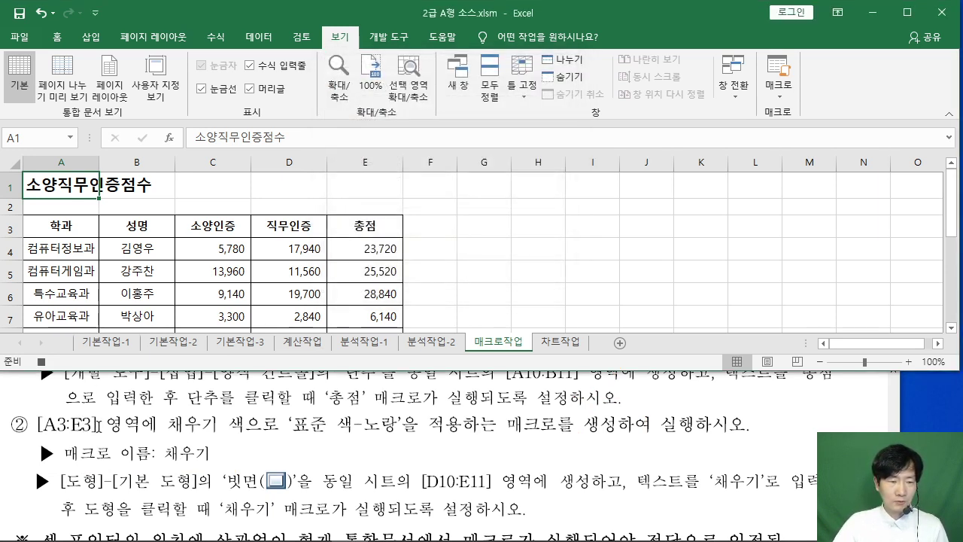
Step: Fill header cells A3:E3 with the standard yellow color and stop recording the macro
left_click_drag(72, 229, 367, 228)
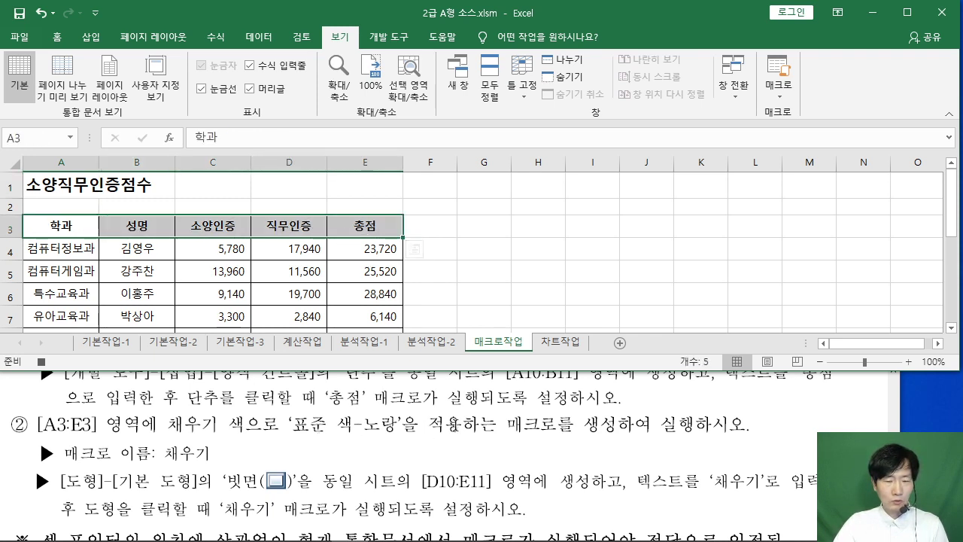
left_click(57, 36)
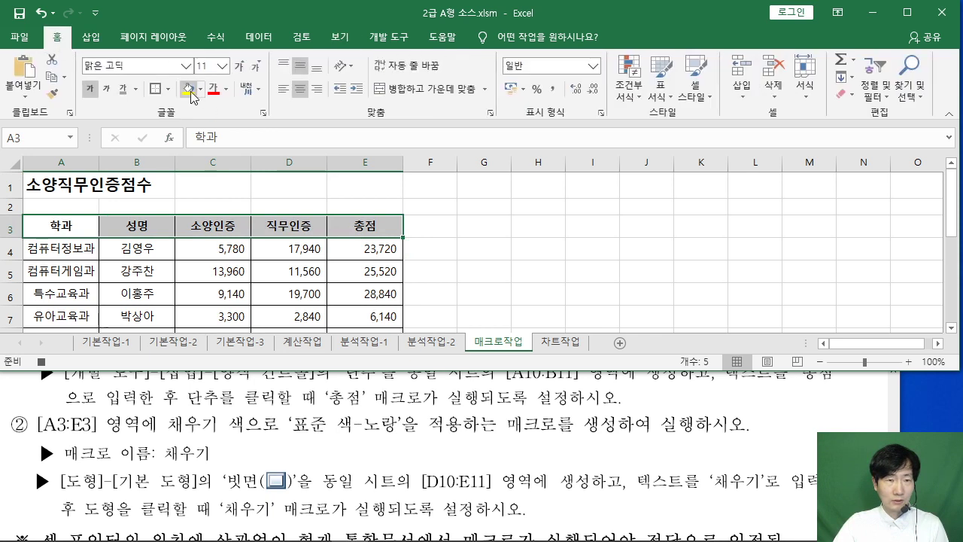
left_click(200, 89)
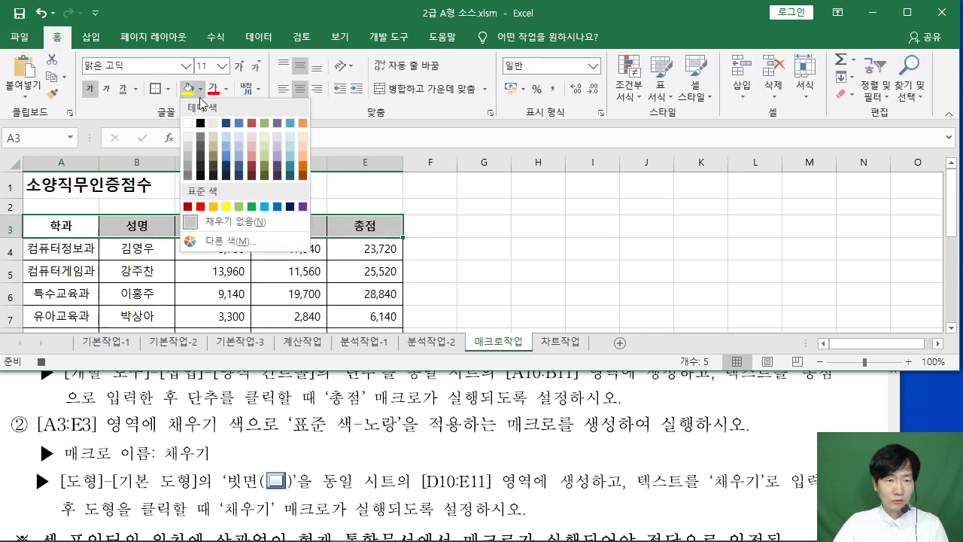
left_click(231, 205)
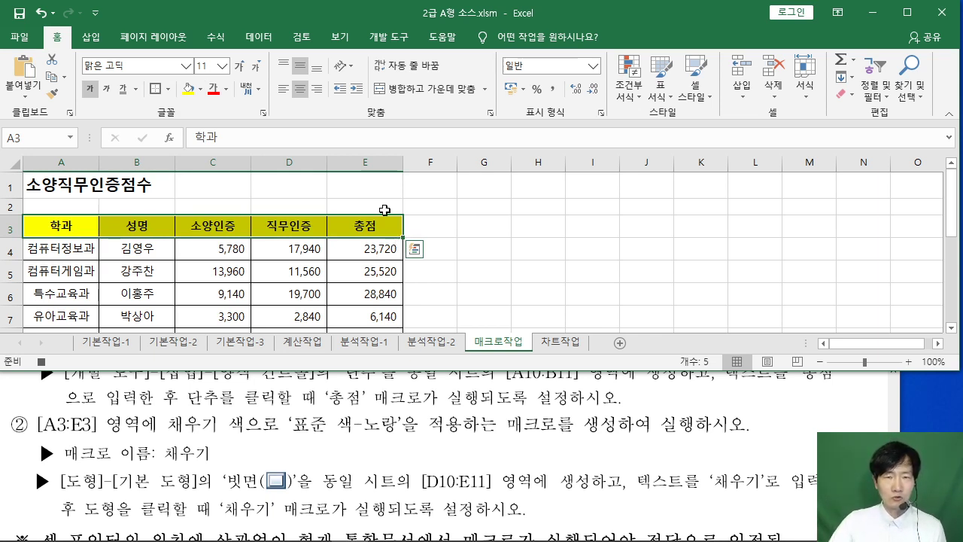
left_click(340, 37)
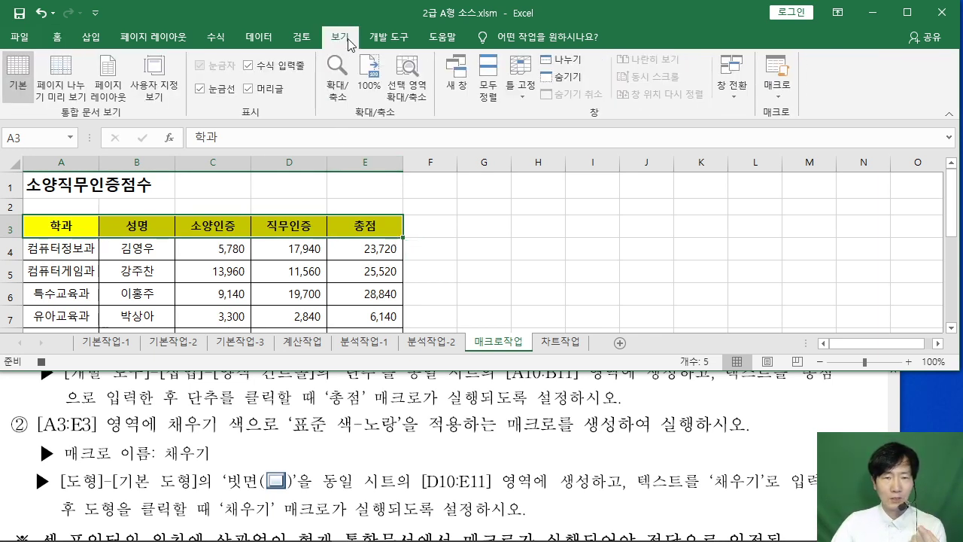
left_click(779, 89)
left_click(809, 131)
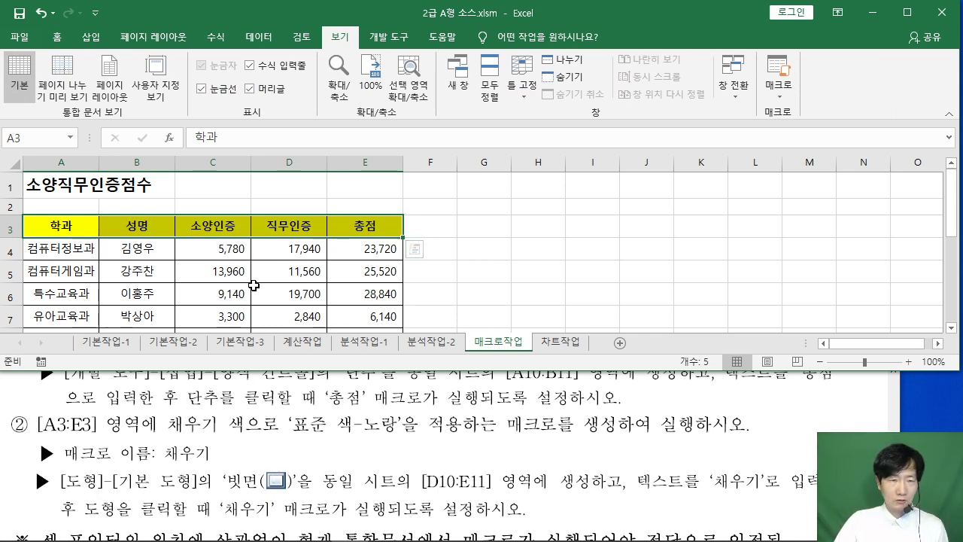
Step: Insert a bevel (빗면) basic shape over D10:E11 on 매크로작업 and label it 채우기
left_click(93, 38)
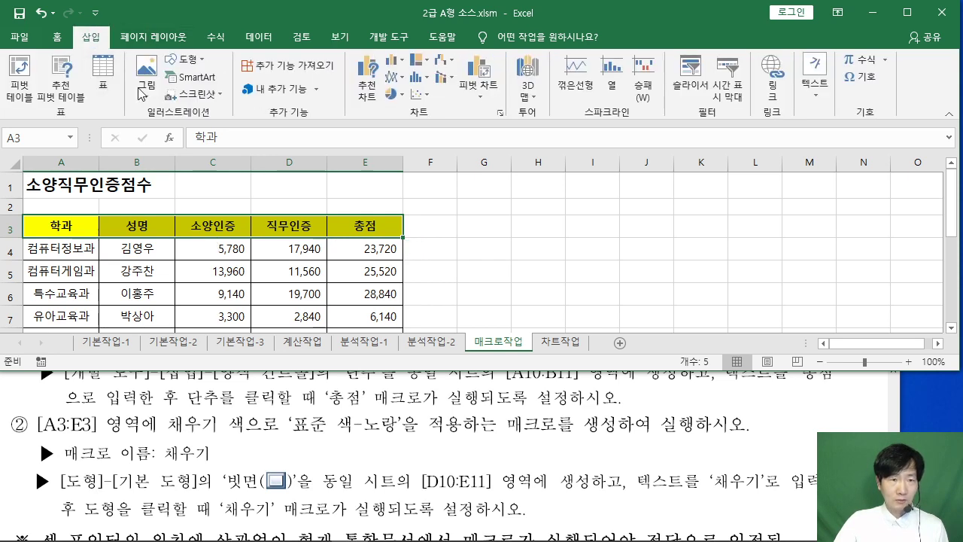
left_click(186, 59)
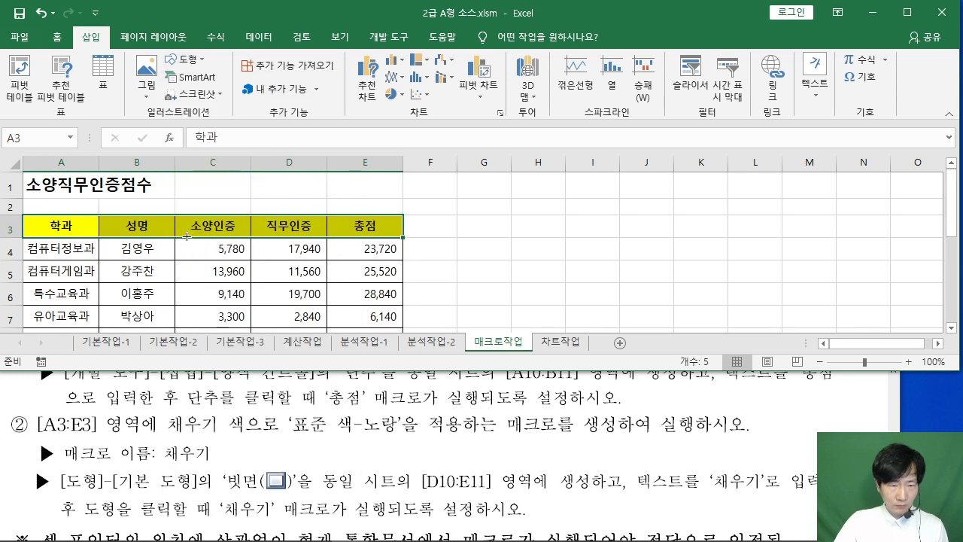
left_click(187, 235)
scroll(290, 258, "down", 3)
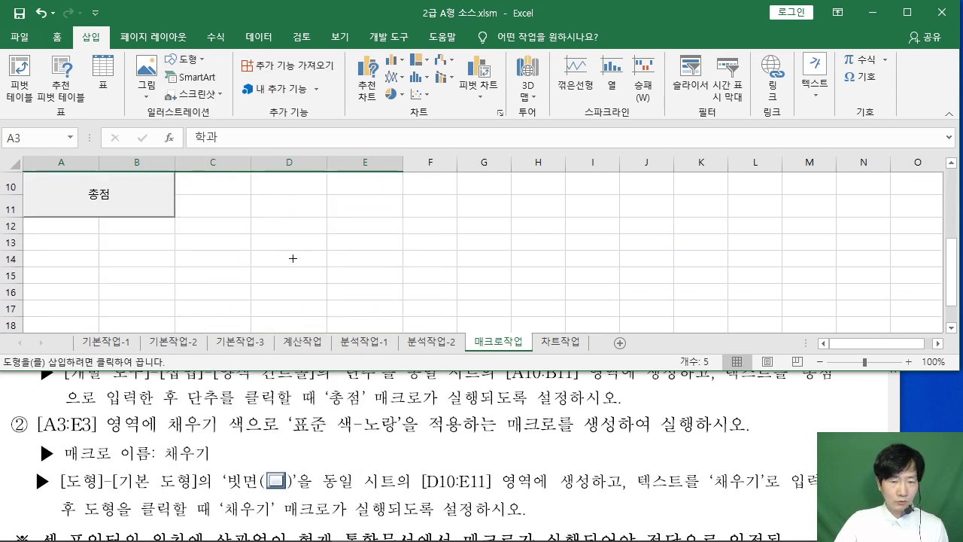
scroll(290, 258, "up", 1)
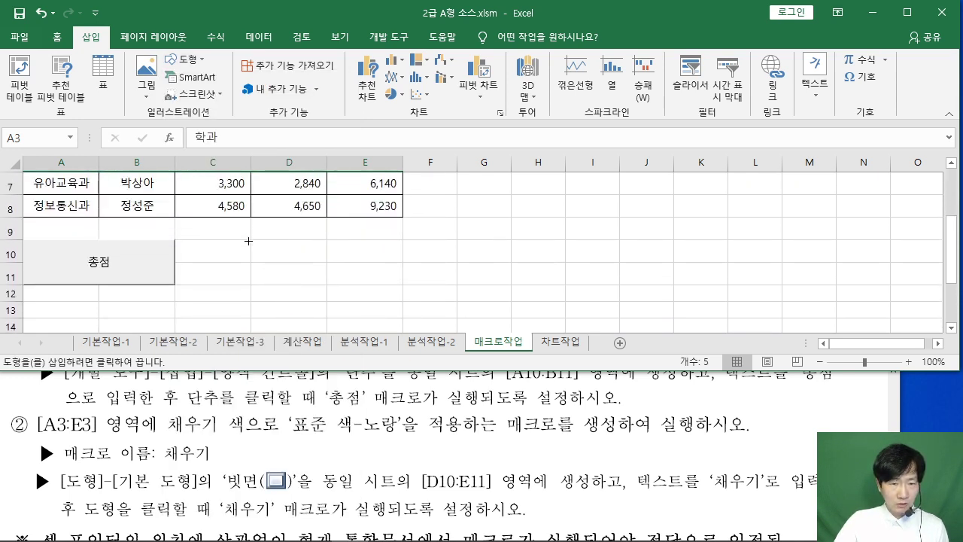
mouse_move(250, 240)
left_mouse_down()
mouse_move(366, 276)
mouse_move(342, 274)
mouse_move(363, 285)
mouse_move(390, 284)
left_mouse_up()
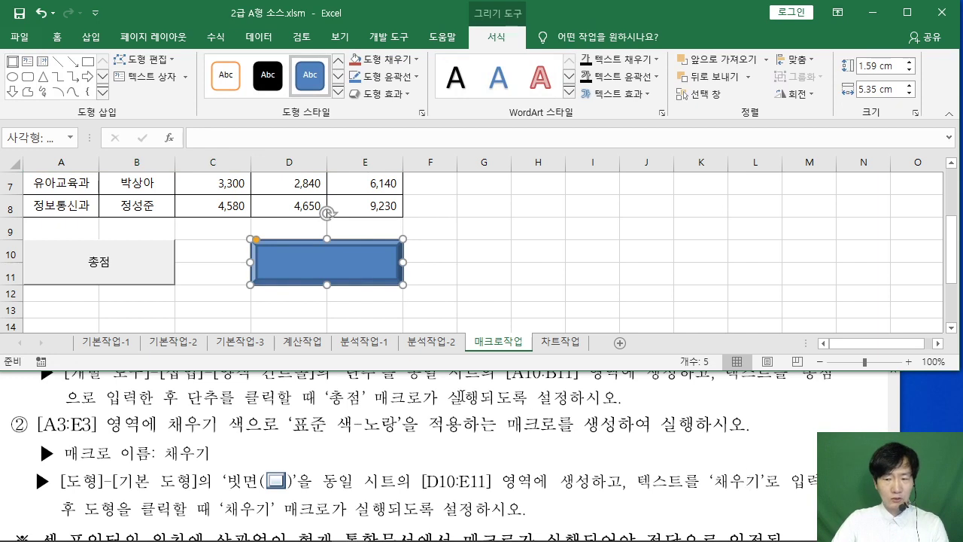
type("채우기")
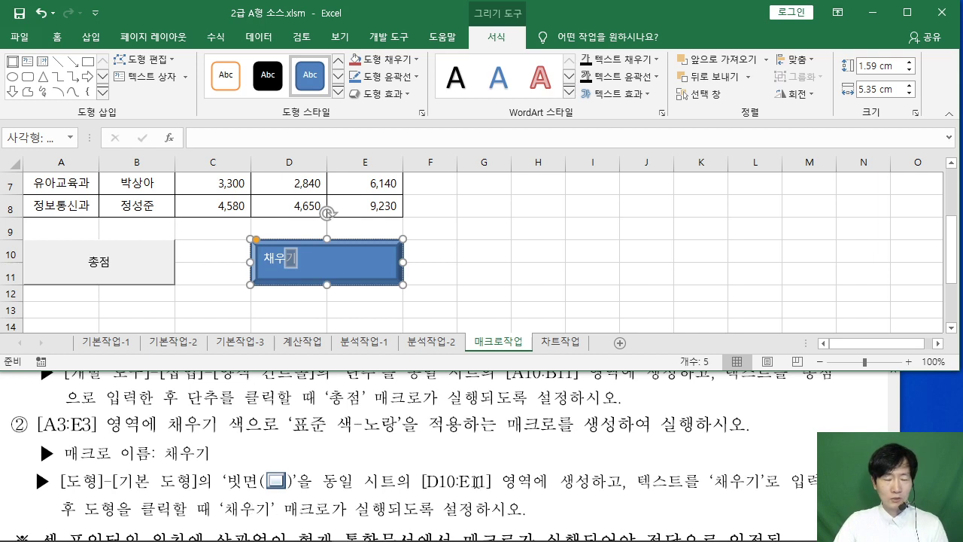
Step: Assign the 채우기 macro to the bevel shape over D10:E11 and deselect the shape
right_click(348, 261)
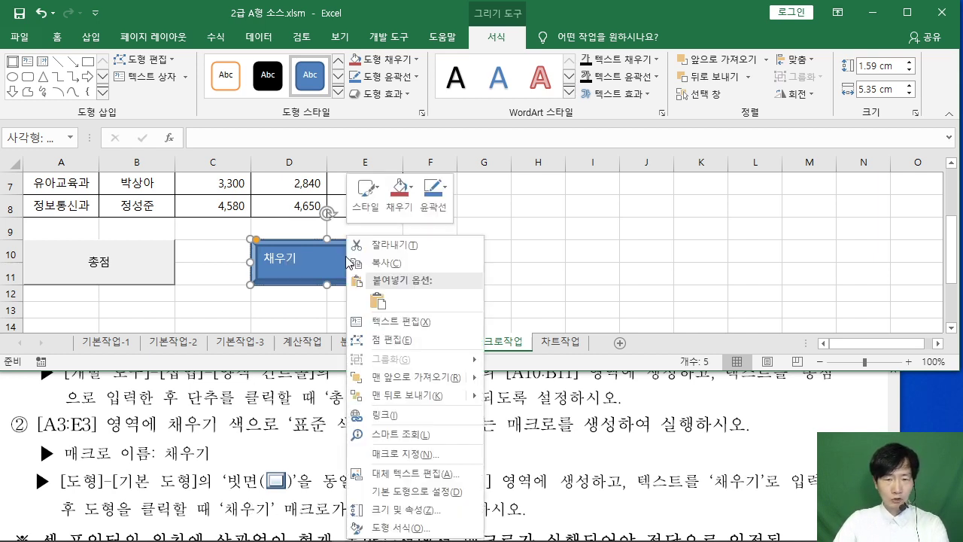
left_click(407, 454)
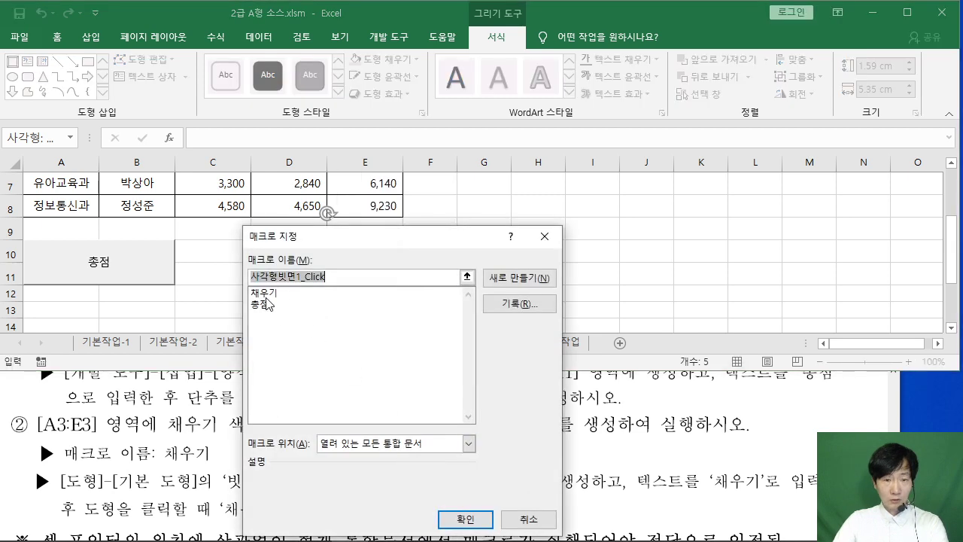
left_click(268, 293)
left_click_drag(331, 239, 515, 72)
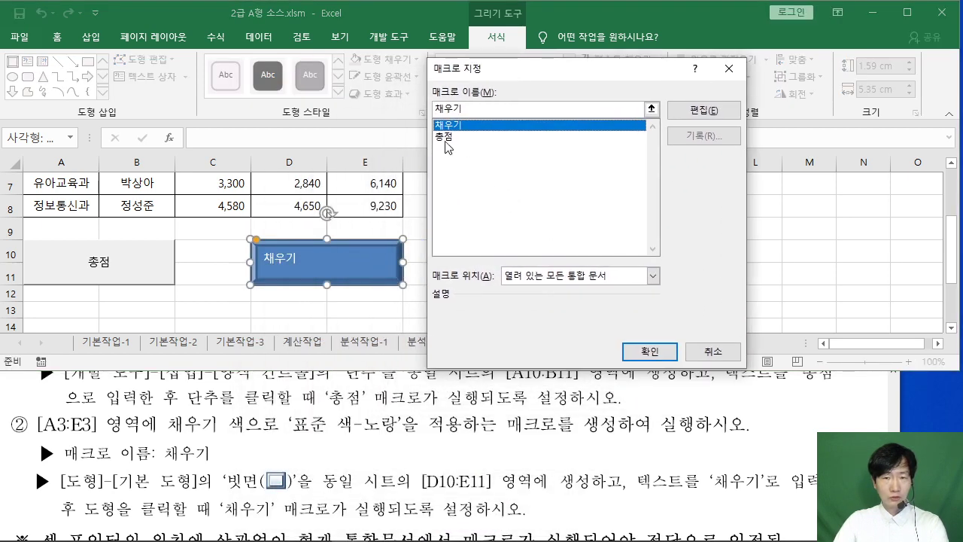
left_click(649, 351)
left_click(484, 249)
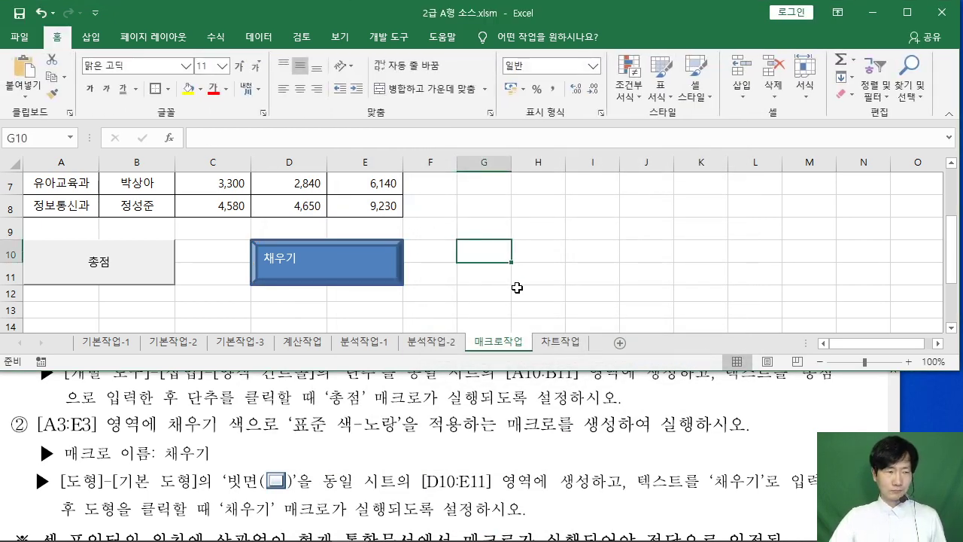
Step: Read the chart task requirements in the exam PDF, return to Excel and select cell G5 on the 차트작업 sheet
scroll(344, 435, "down", 5)
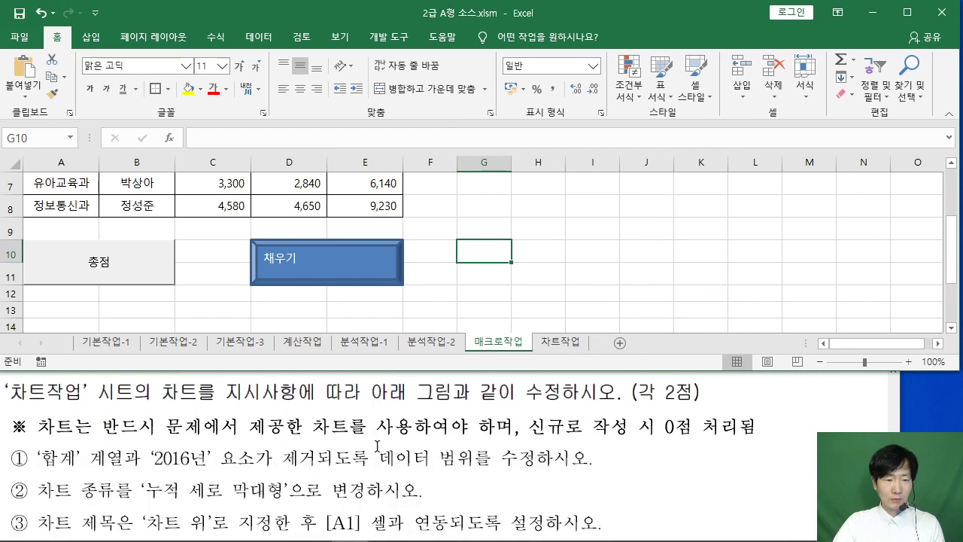
scroll(376, 445, "down", 2)
left_click(391, 452)
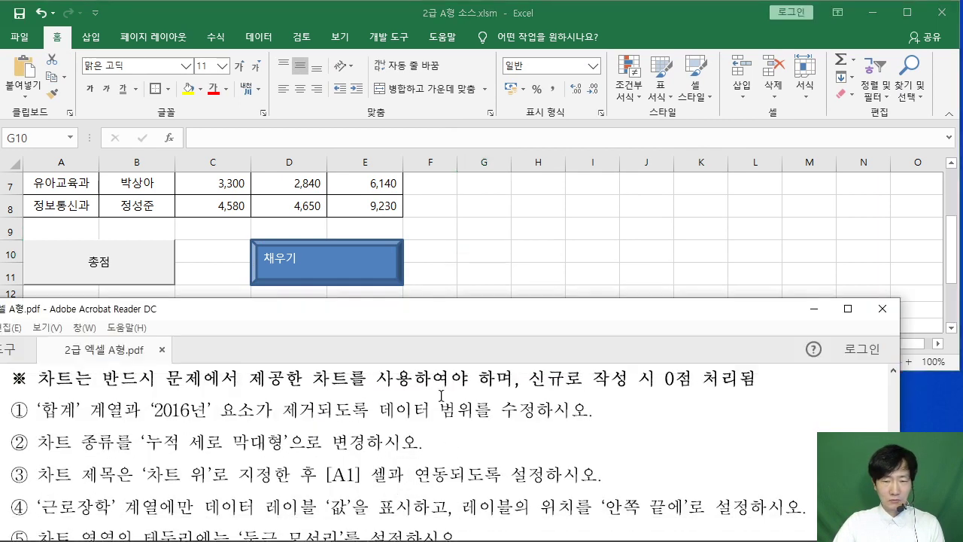
left_click(509, 252)
left_click(561, 341)
left_click(567, 263)
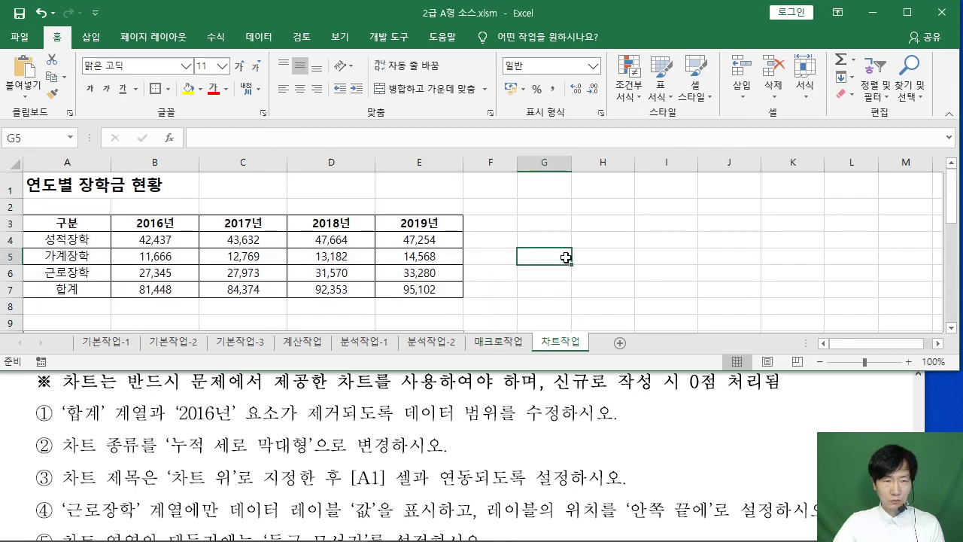
Step: Collapse the ribbon and review the scholarship table and the column chart on 차트작업
double_click(60, 39)
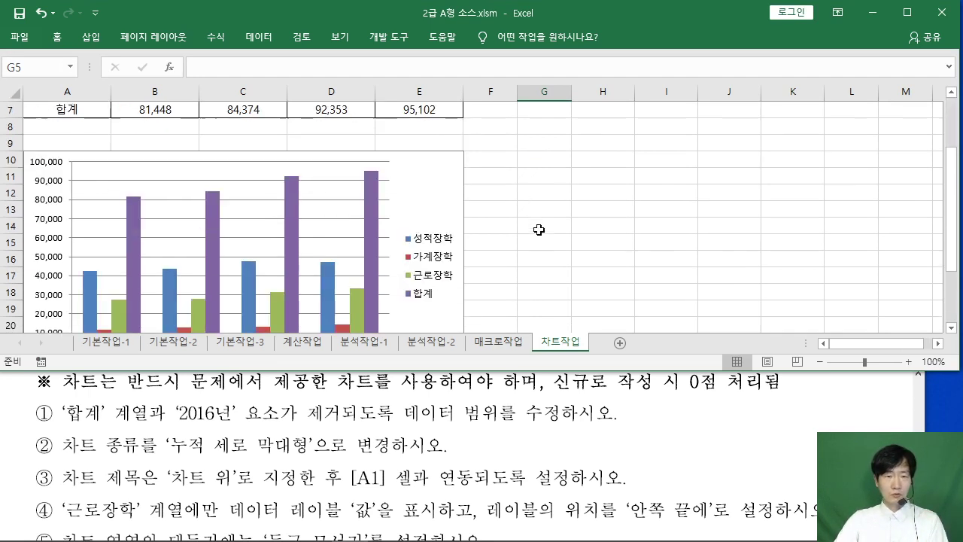
scroll(539, 228, "down", 4)
scroll(540, 228, "up", 3)
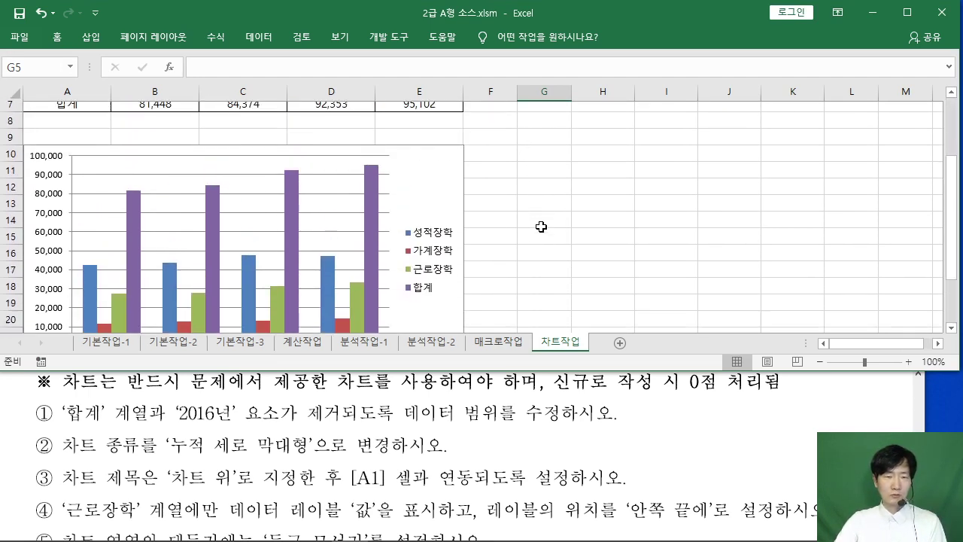
scroll(543, 227, "down", 1)
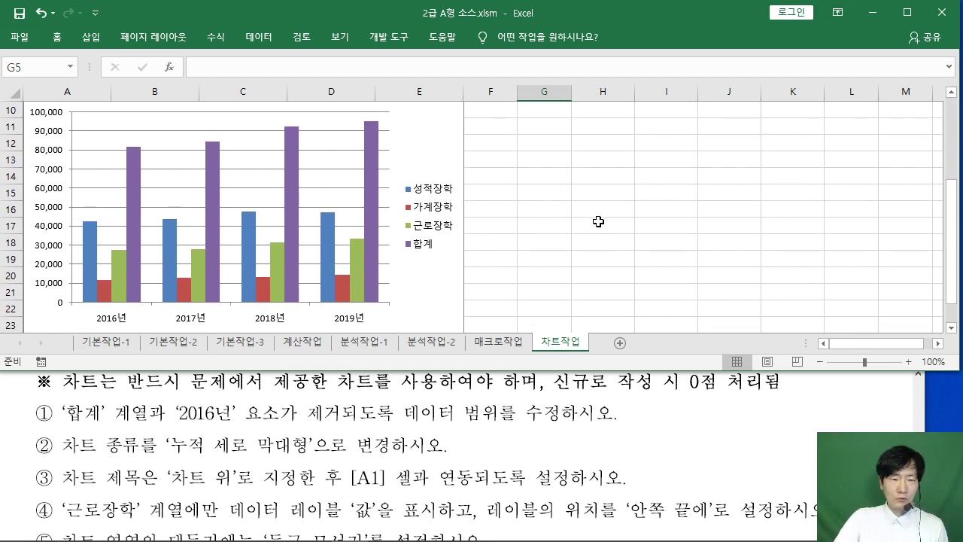
scroll(541, 221, "up", 2)
scroll(444, 235, "down", 2)
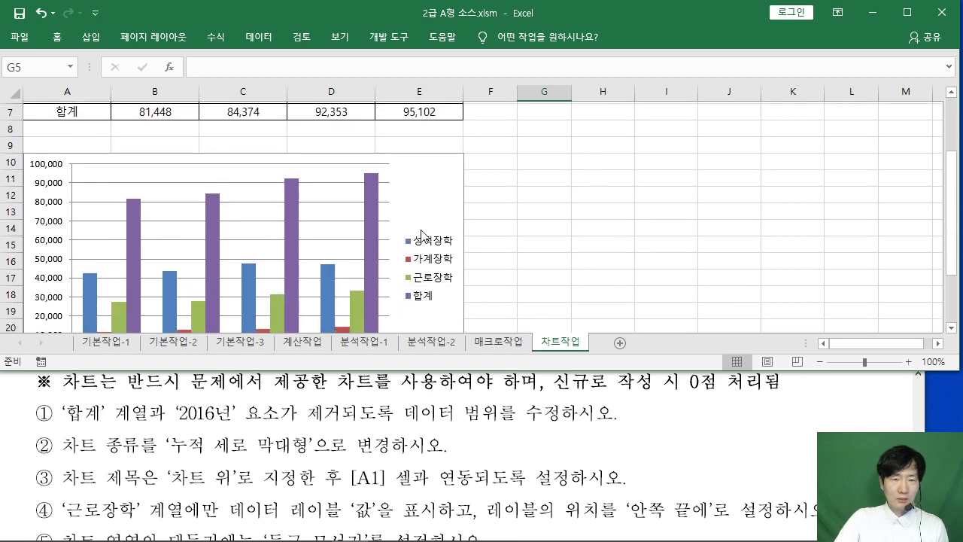
scroll(451, 241, "up", 3)
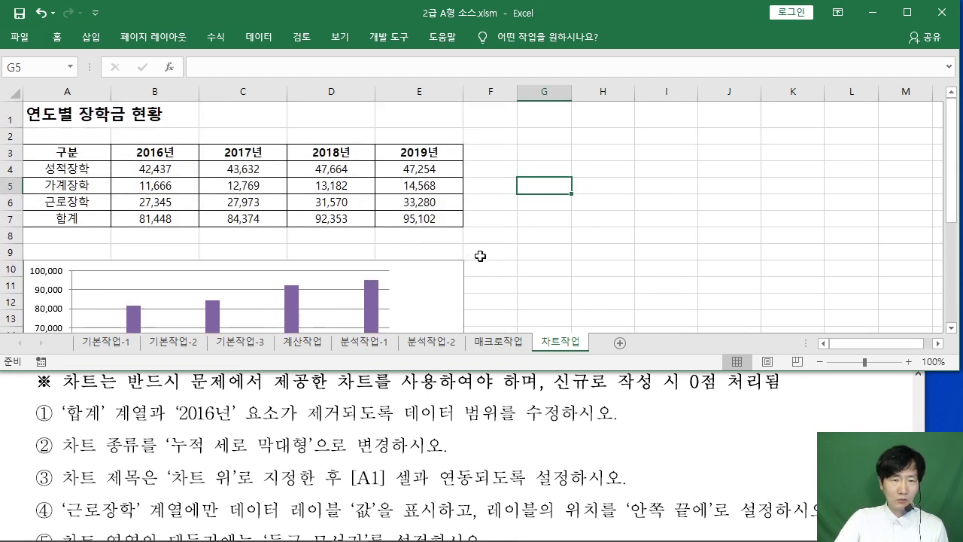
Step: Open the data source selection for the column chart and move the dialog clear of the table in A3:E7
scroll(486, 242, "down", 2)
left_click(437, 177)
right_click(436, 175)
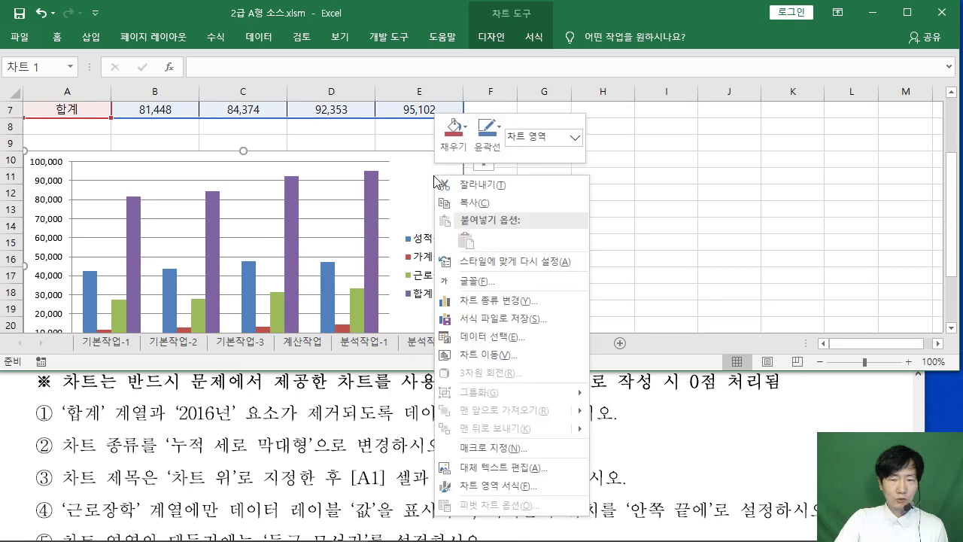
left_click(510, 337)
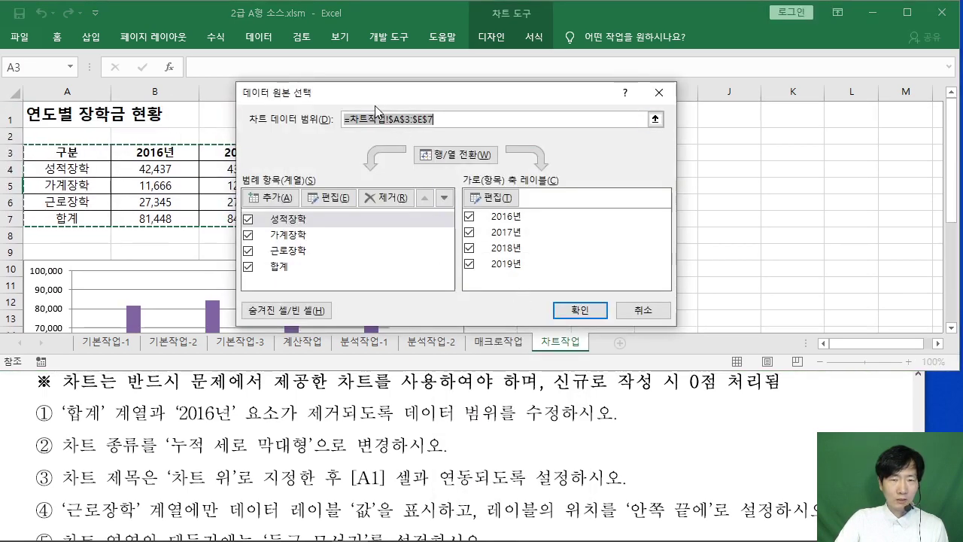
left_click_drag(422, 97, 667, 70)
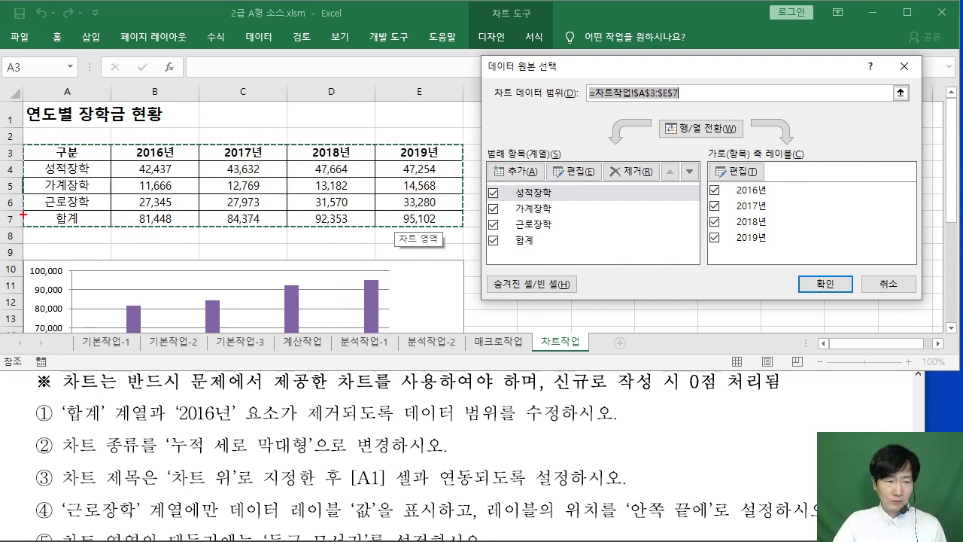
mouse_move(23, 214)
left_mouse_down()
mouse_move(155, 235)
mouse_move(467, 227)
left_mouse_up()
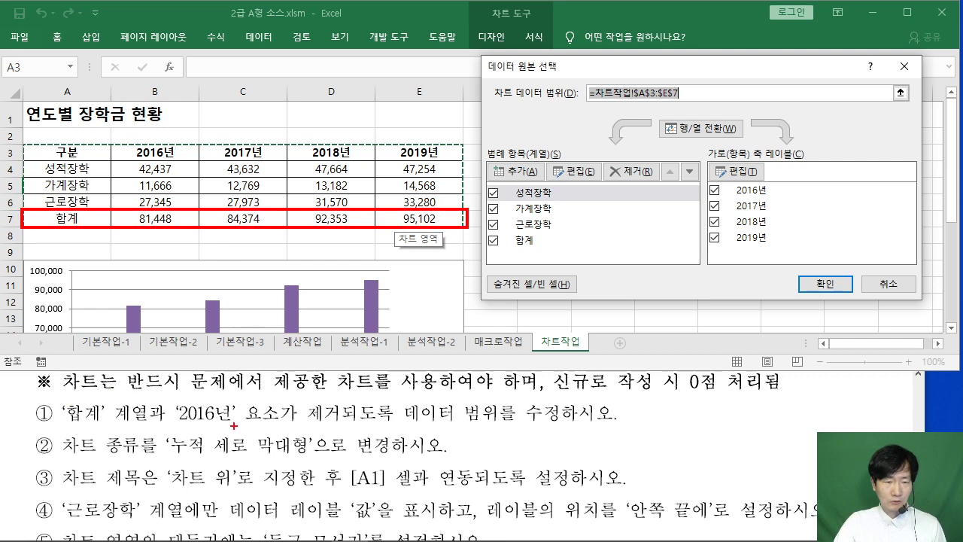
left_click_drag(177, 424, 249, 426)
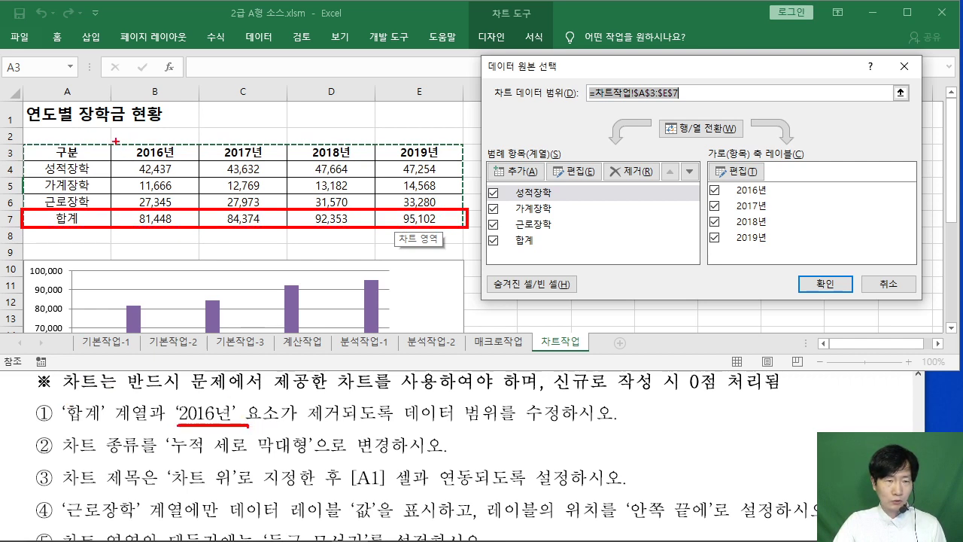
left_click_drag(113, 138, 194, 236)
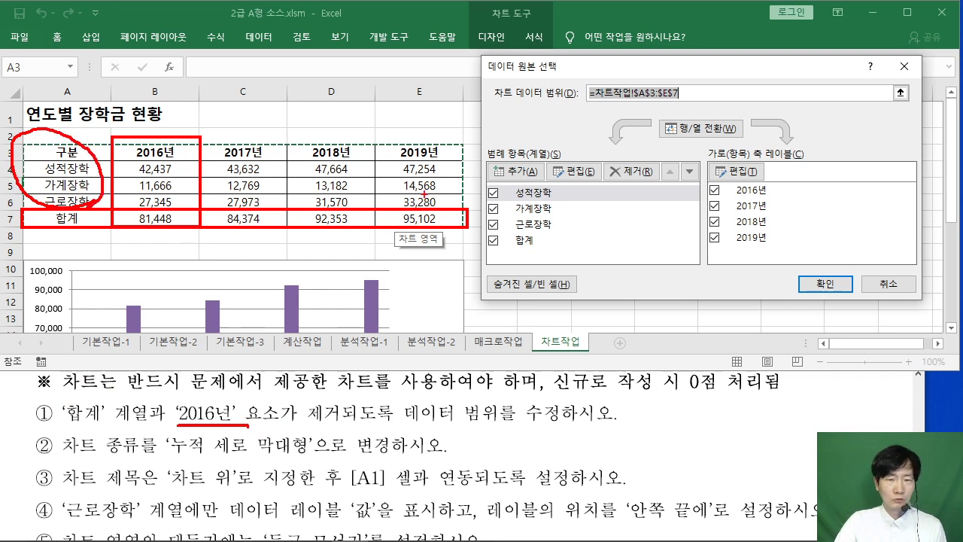
mouse_move(249, 202)
left_mouse_down()
mouse_move(290, 120)
mouse_move(461, 159)
mouse_move(392, 212)
left_mouse_up()
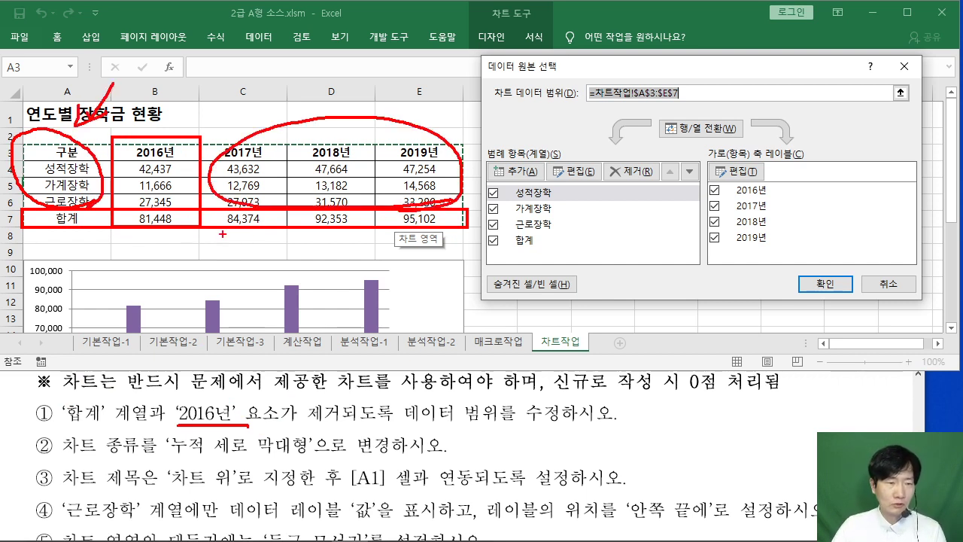
key("Escape")
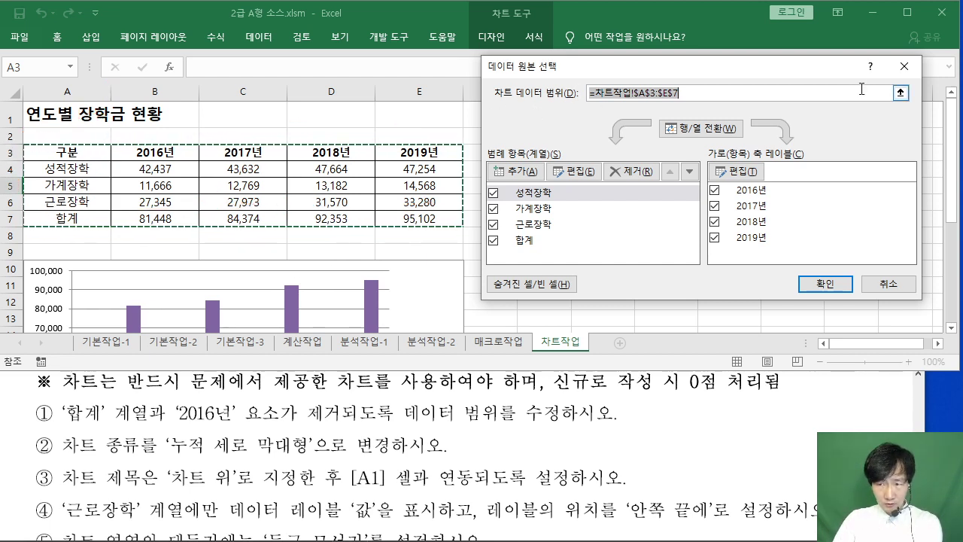
Step: Replace the chart data range with the category cells A3:A6 on 차트작업
left_click(900, 92)
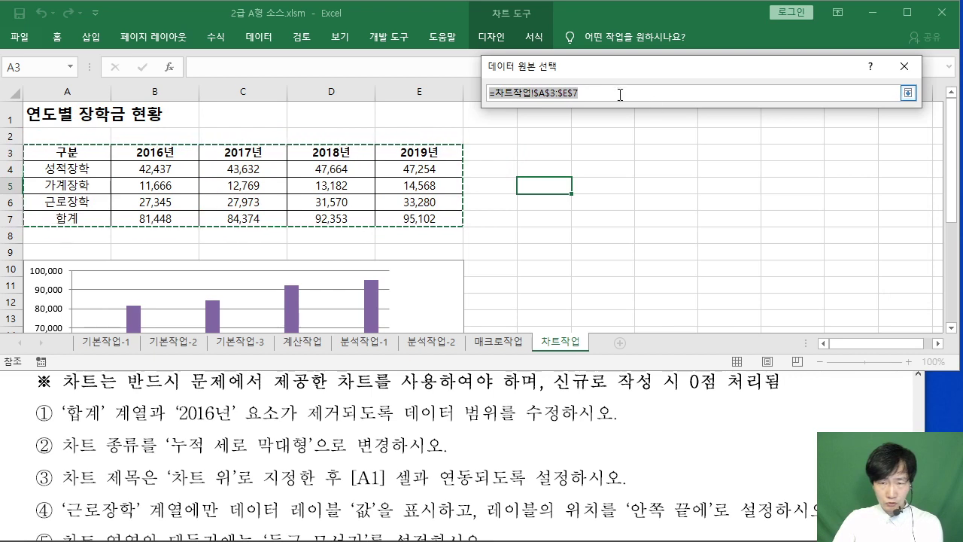
left_click(909, 92)
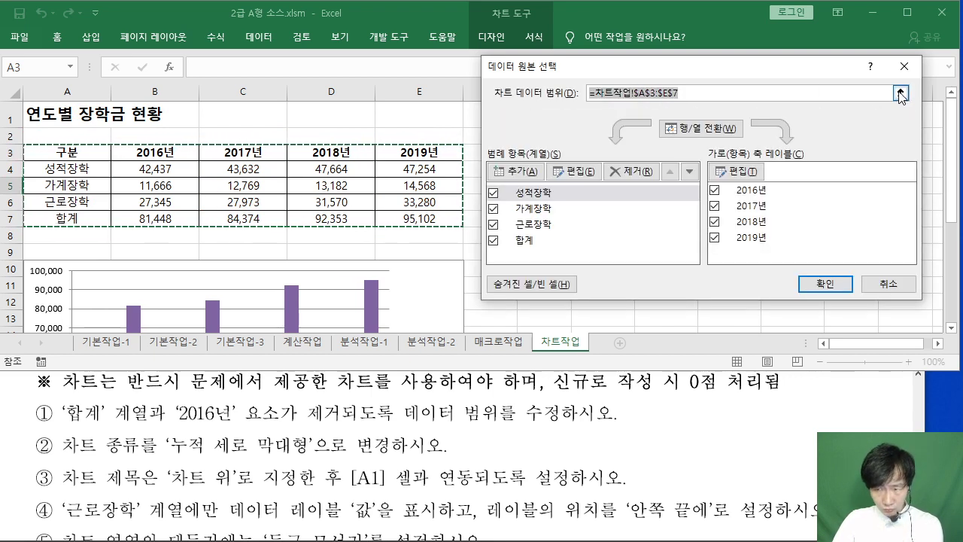
left_click(902, 95)
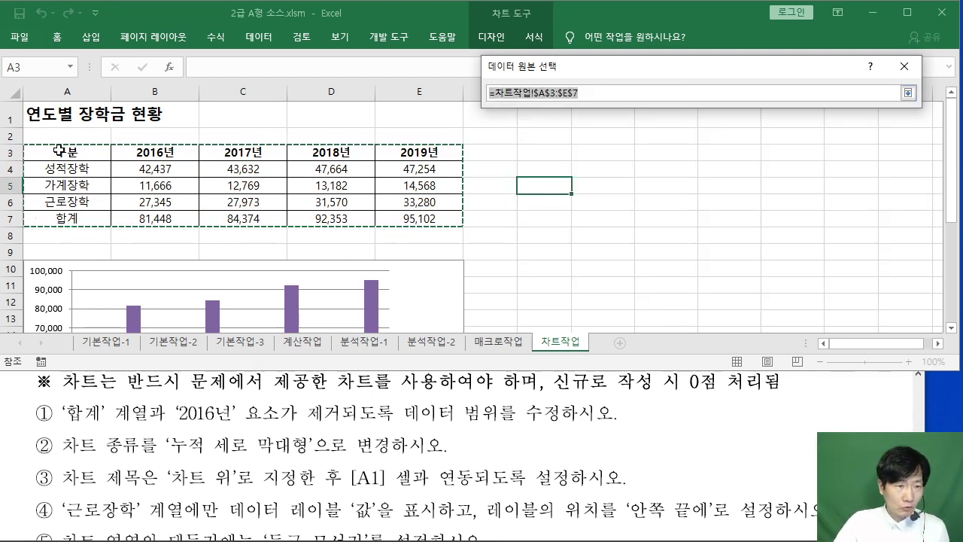
left_click_drag(58, 150, 69, 207)
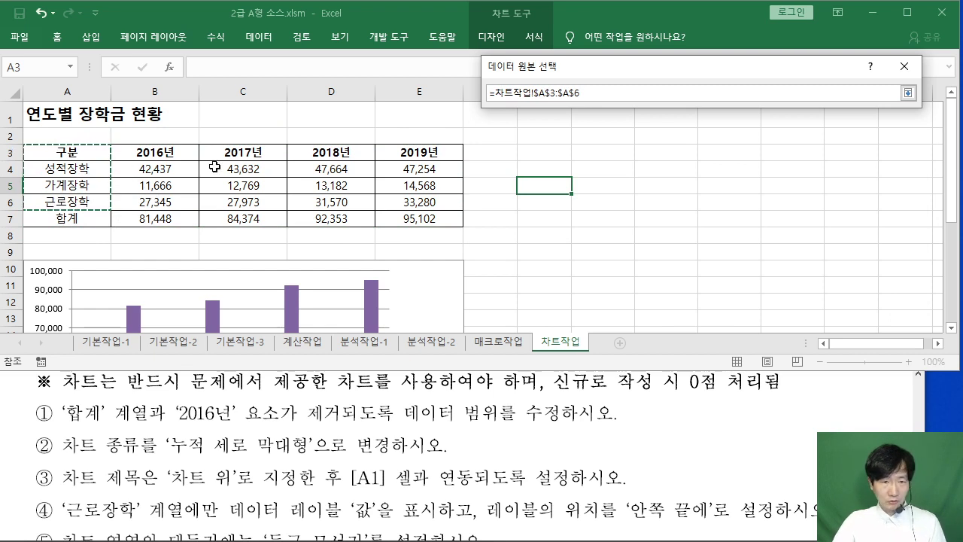
Step: Add the cells C3:E6 to the chart data range and return to the full data source dialog
left_click_drag(313, 147, 445, 38)
left_click_drag(342, 62, 368, 107)
left_click_drag(379, 51, 380, 106)
left_click_drag(374, 105, 410, 70)
left_click_drag(419, 97, 424, 108)
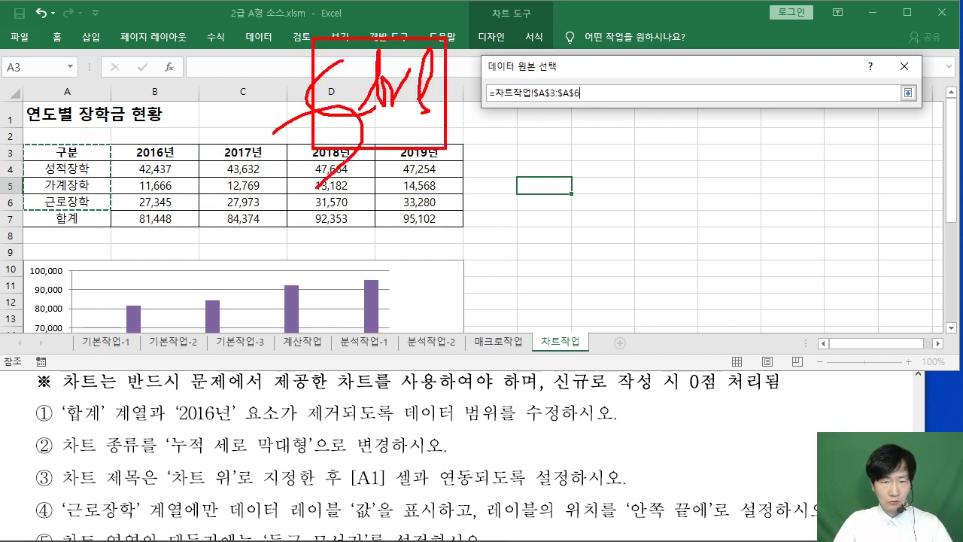
mouse_move(279, 153)
left_mouse_down()
mouse_move(435, 184)
mouse_move(439, 199)
left_mouse_up()
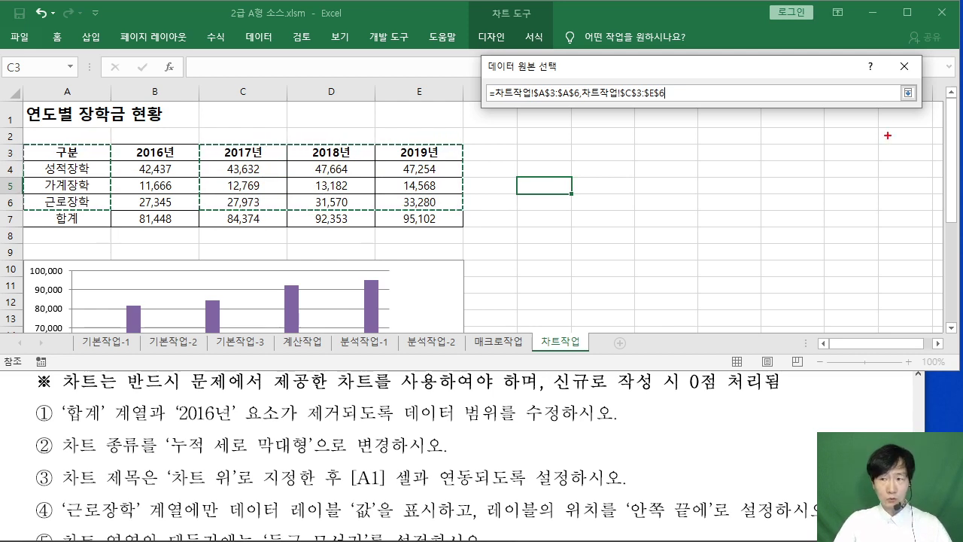
left_click_drag(908, 88, 884, 171)
key("Escape")
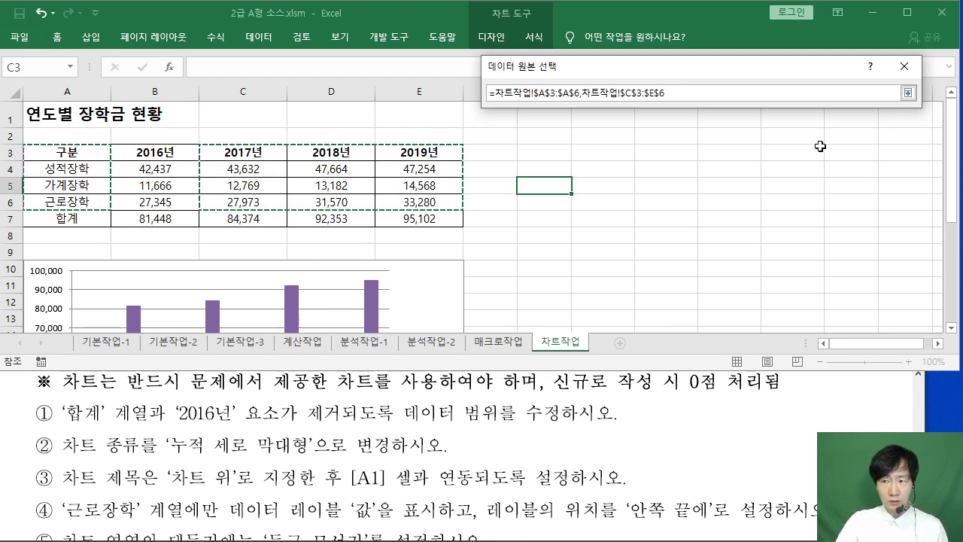
left_click(908, 92)
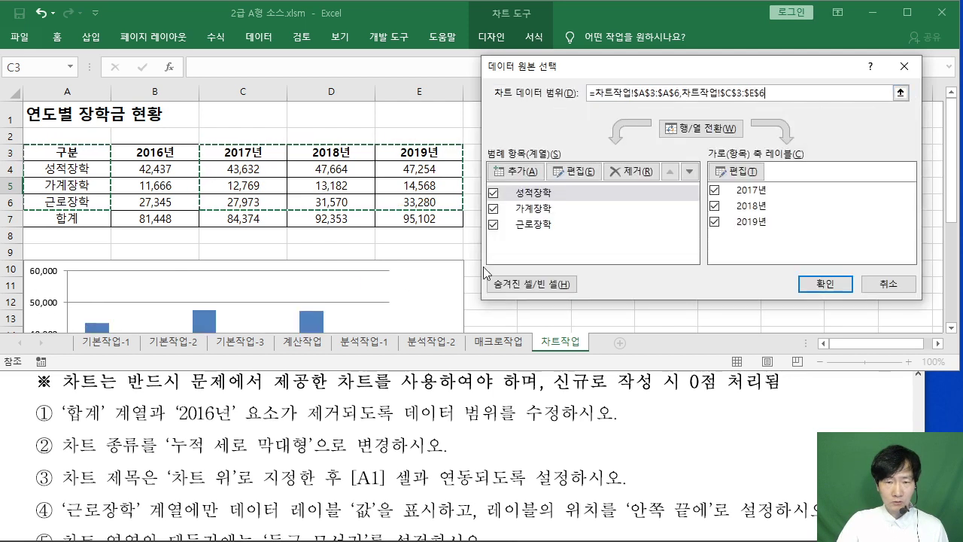
Step: Check the updated columns and legend in the chart and apply the new data source
scroll(388, 269, "down", 5)
scroll(369, 289, "up", 1)
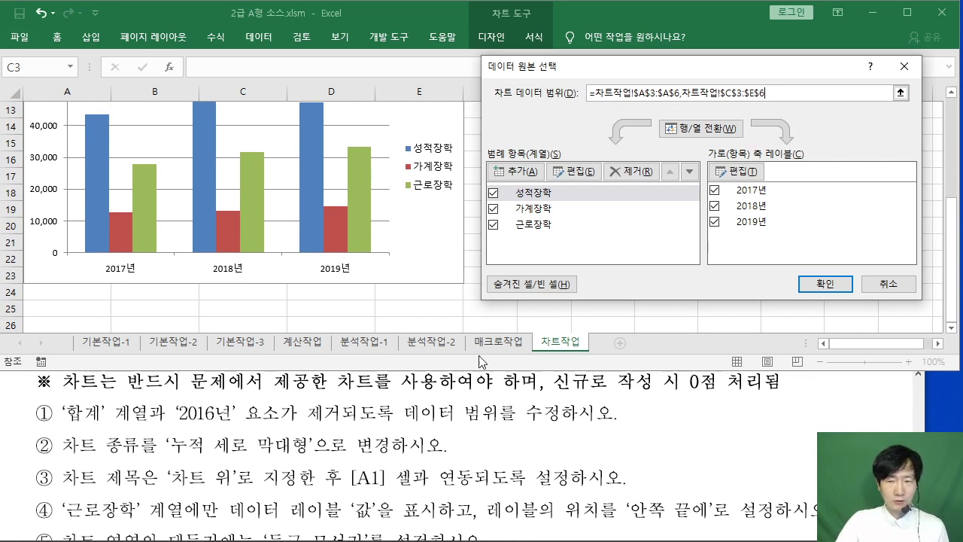
left_click(826, 284)
scroll(542, 275, "up", 1)
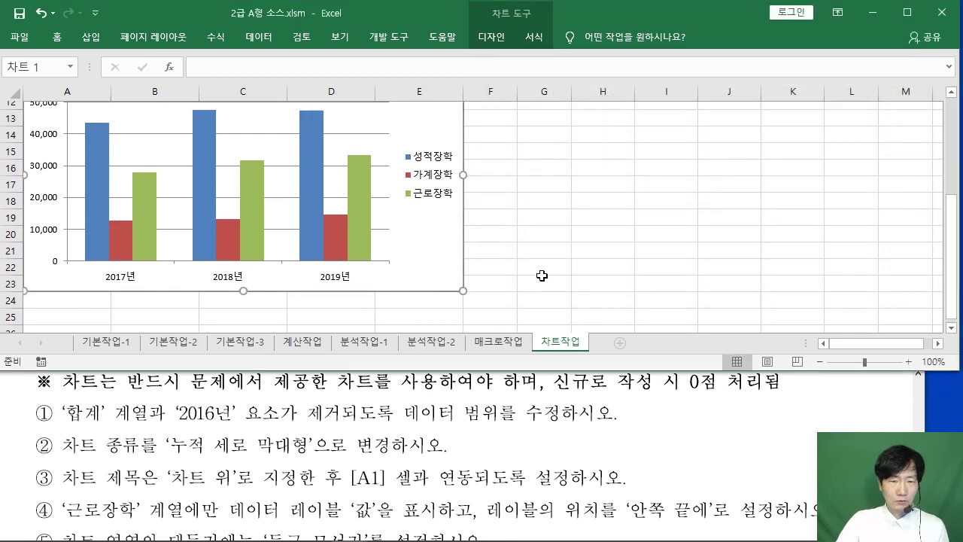
scroll(542, 276, "up", 1)
scroll(542, 276, "down", 2)
scroll(541, 274, "up", 1)
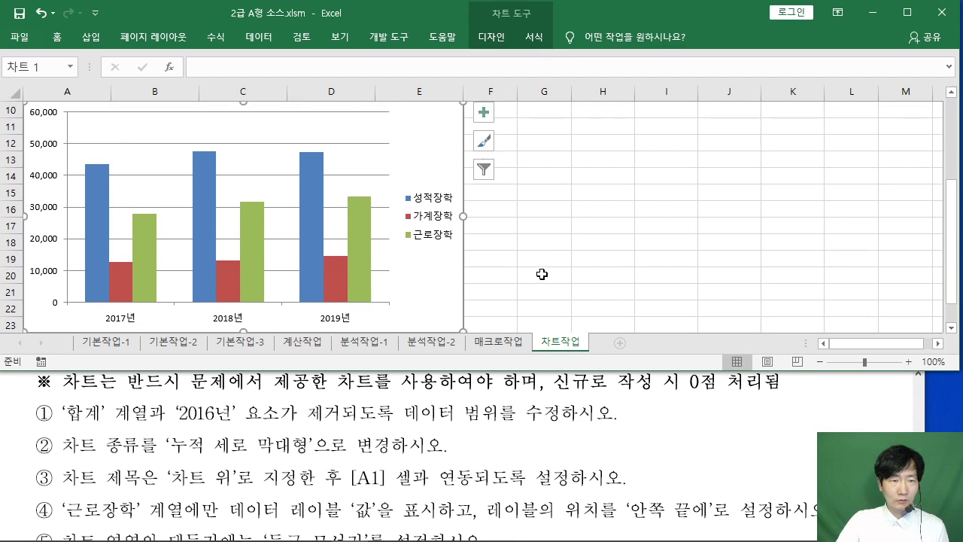
scroll(542, 274, "up", 1)
scroll(542, 274, "down", 1)
Step: Change the chart type to 누적 세로 막대형 as required by item 2 of the exam PDF
left_click_drag(60, 447, 444, 452)
left_click(561, 219)
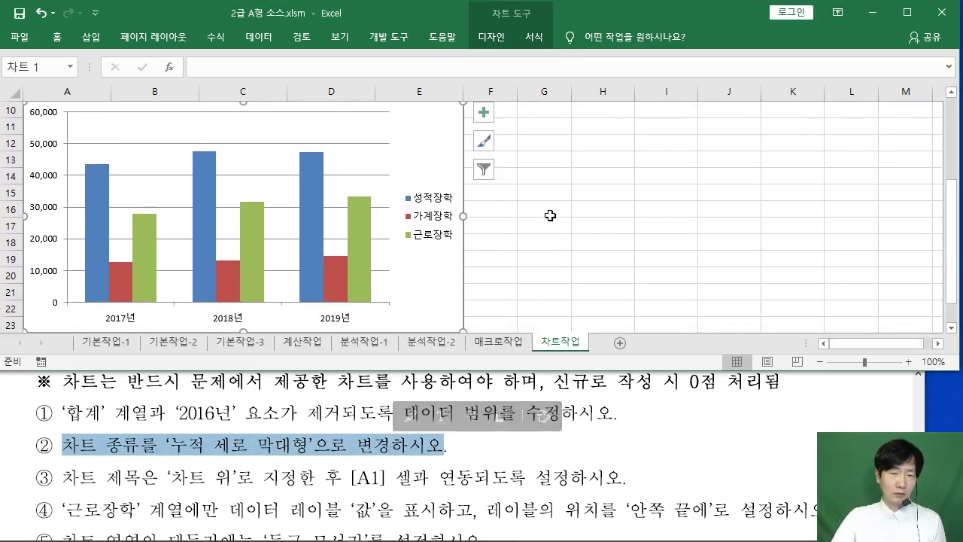
scroll(551, 216, "up", 1)
right_click(427, 176)
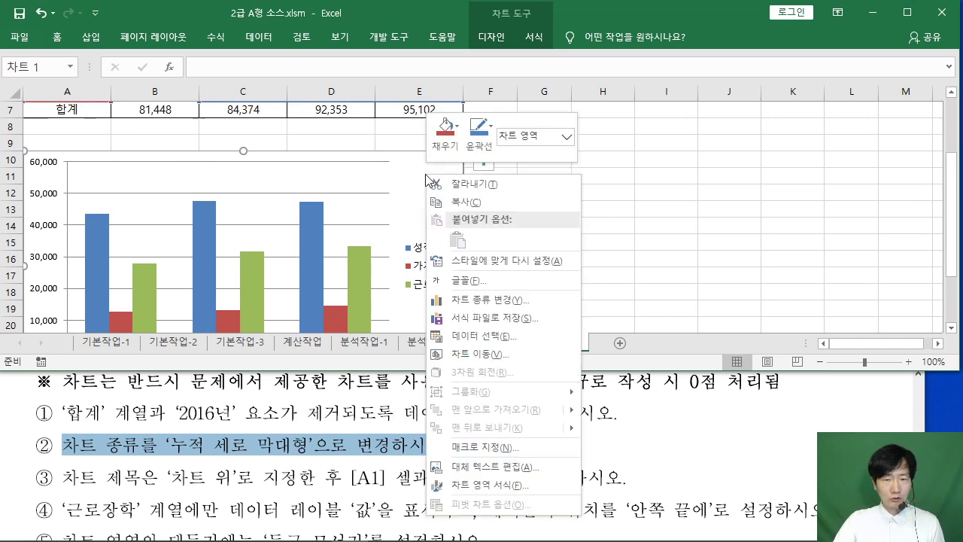
left_click(482, 301)
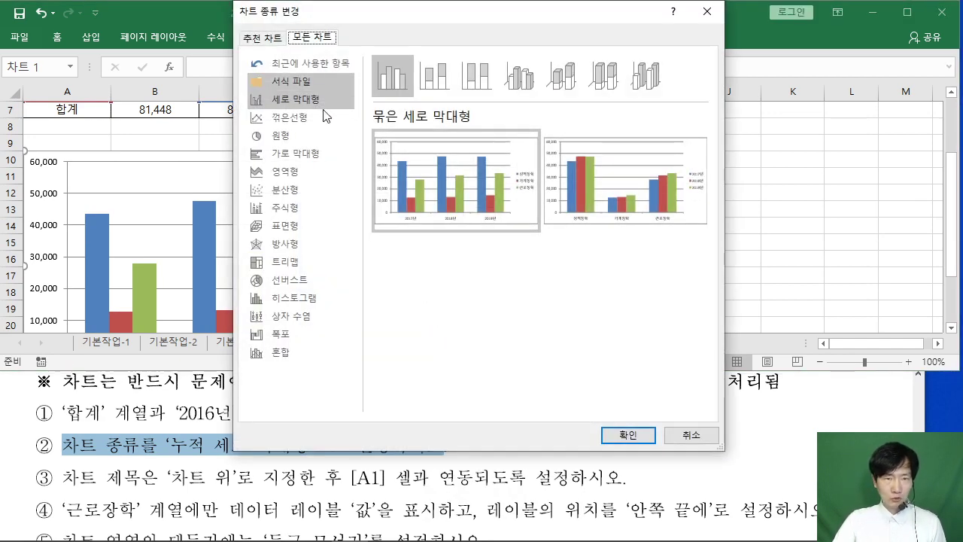
left_click(439, 80)
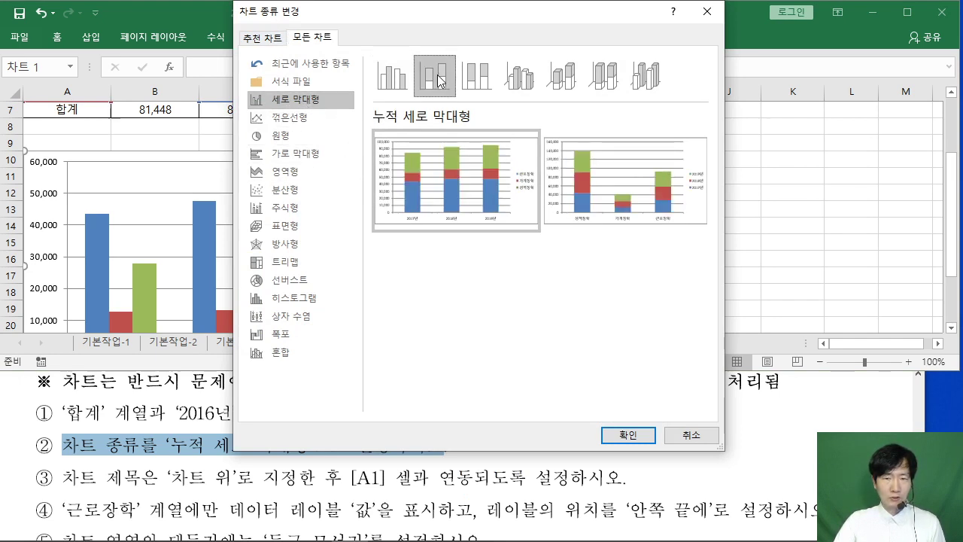
left_click(627, 435)
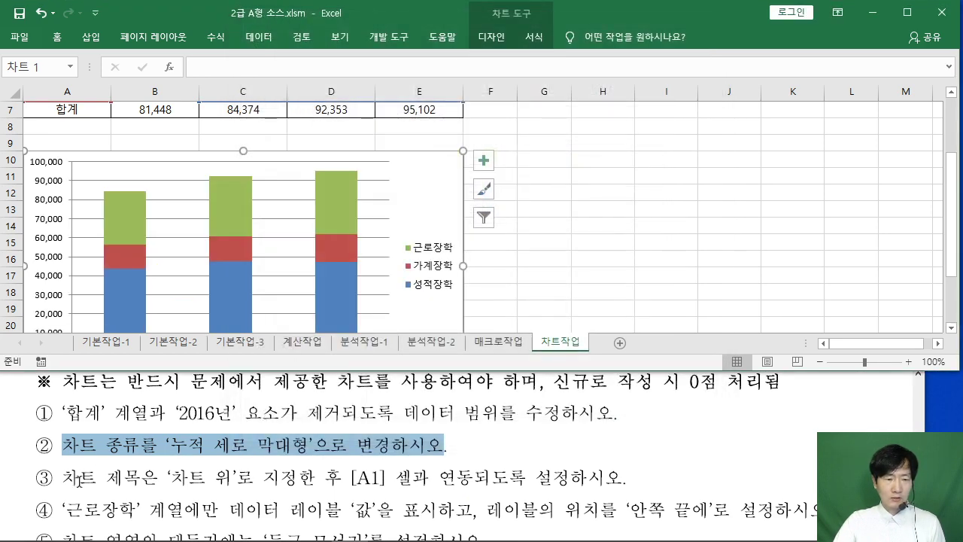
Step: Read the title requirement in the exam PDF and add a chart title in the 차트 위 position
left_click_drag(173, 479, 623, 485)
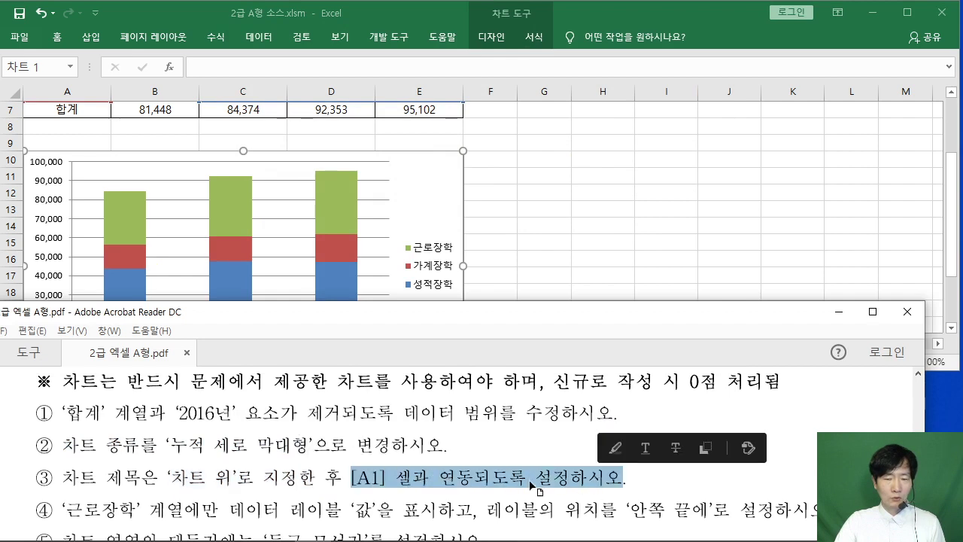
left_click(430, 482)
left_click(551, 213)
scroll(551, 213, "down", 2)
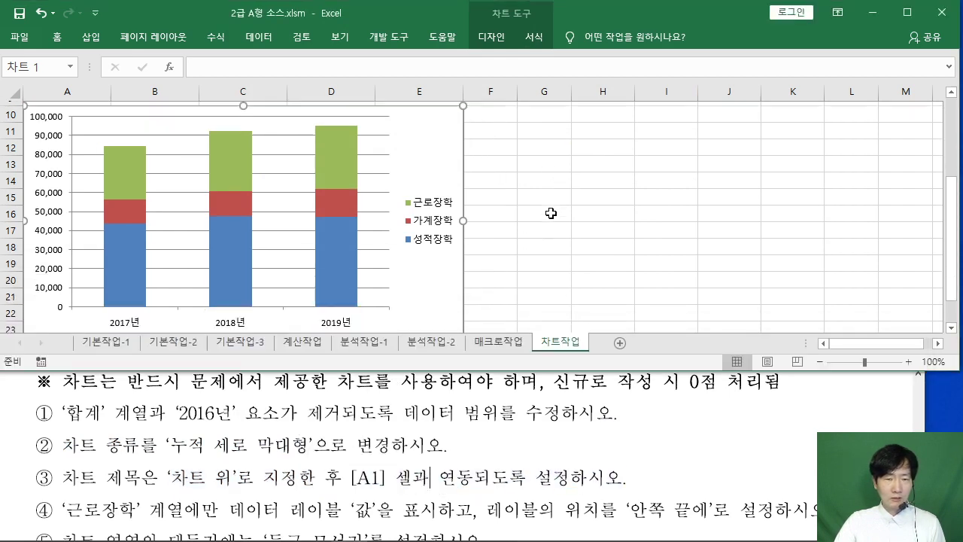
scroll(551, 213, "up", 2)
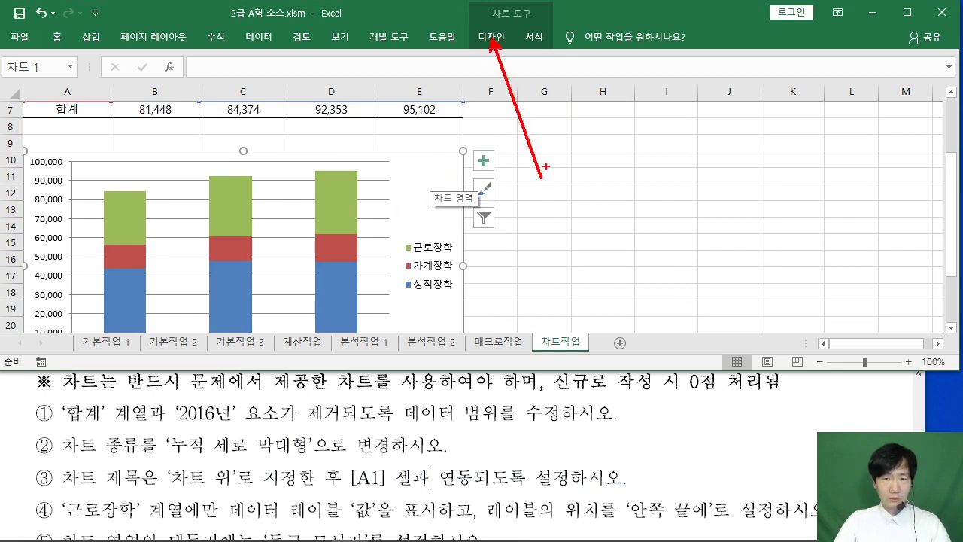
left_click(496, 39)
double_click(495, 39)
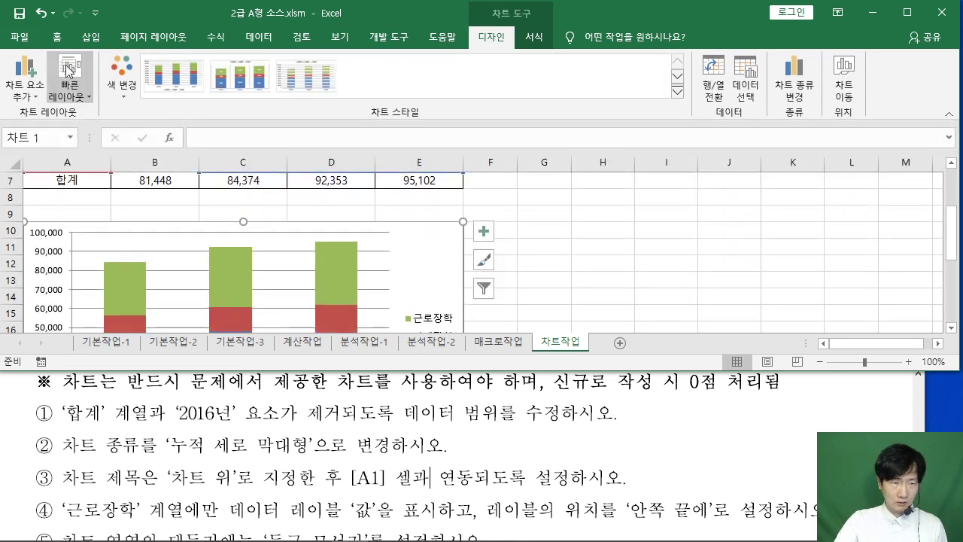
left_click(36, 100)
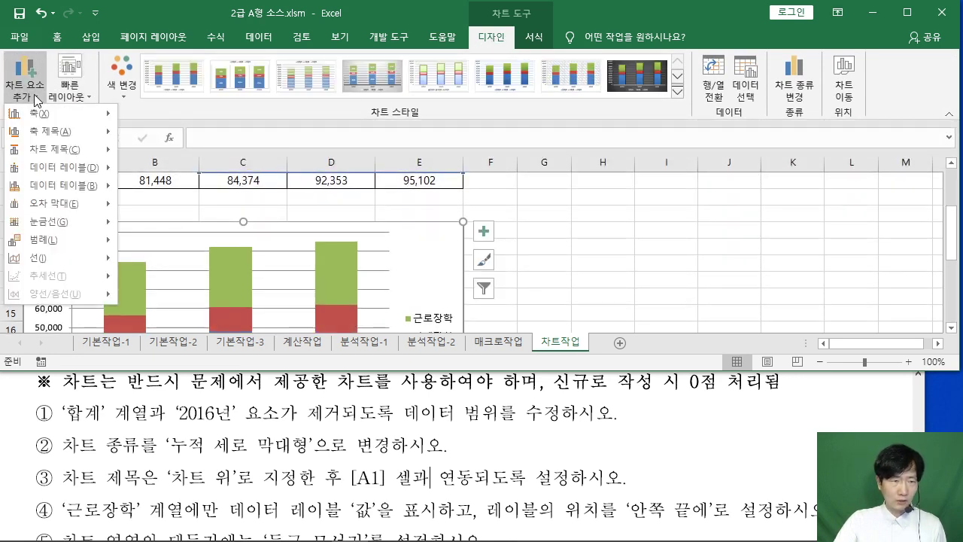
mouse_move(37, 150)
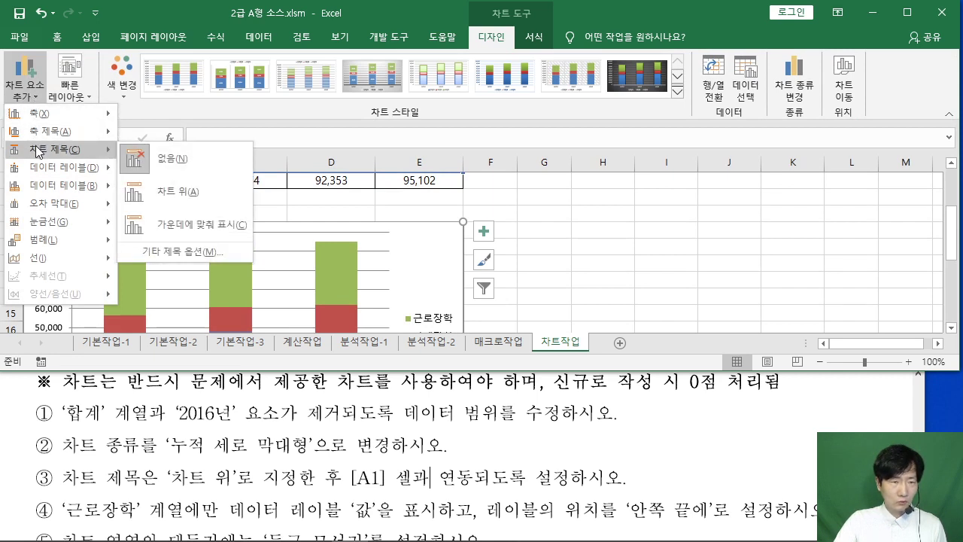
left_click(202, 191)
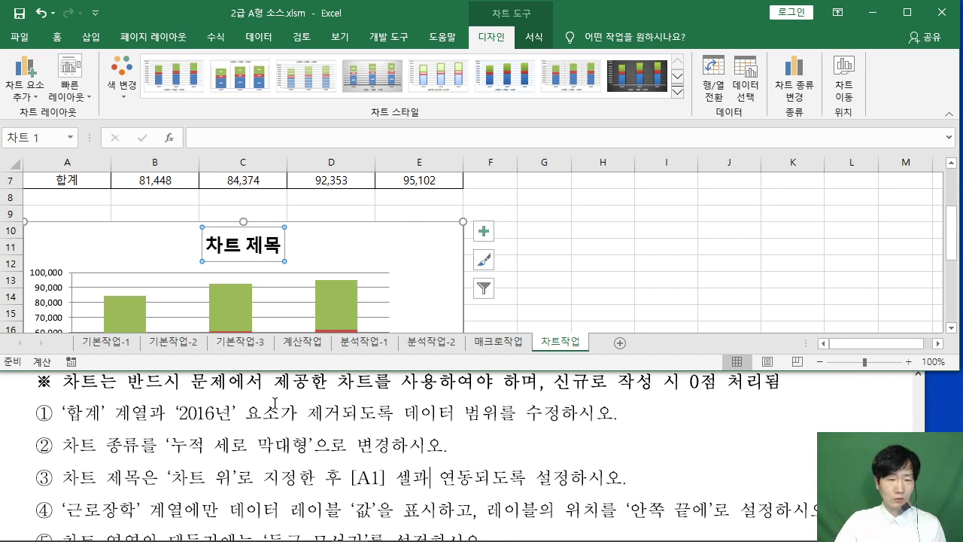
Step: Link the chart title to cell A1 with the formula =차트작업!$A$1
left_click(201, 138)
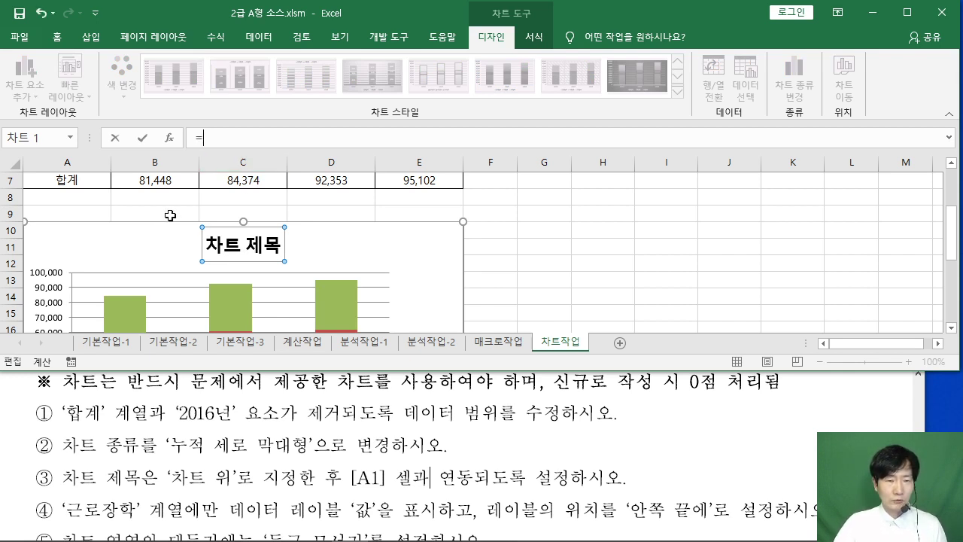
scroll(136, 256, "up", 2)
left_click(44, 187)
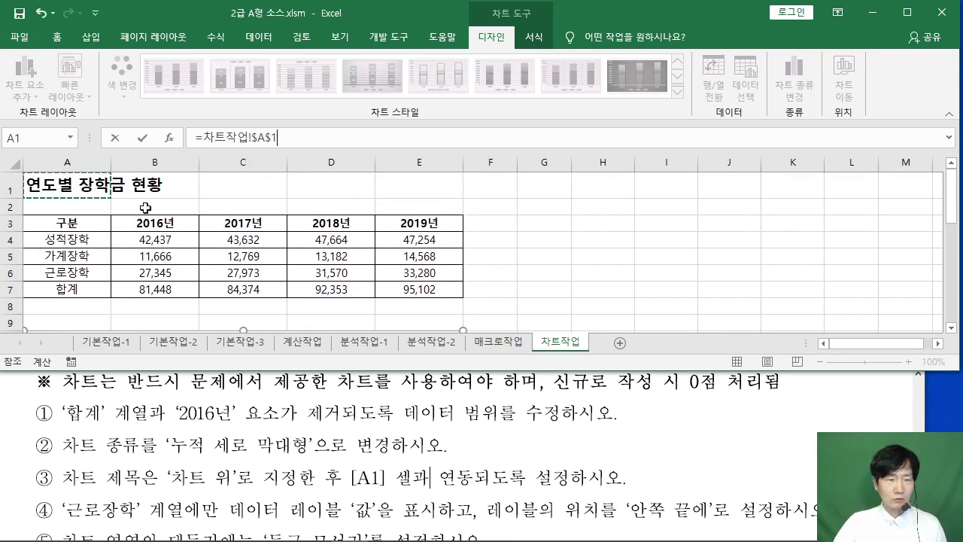
scroll(341, 271, "down", 2)
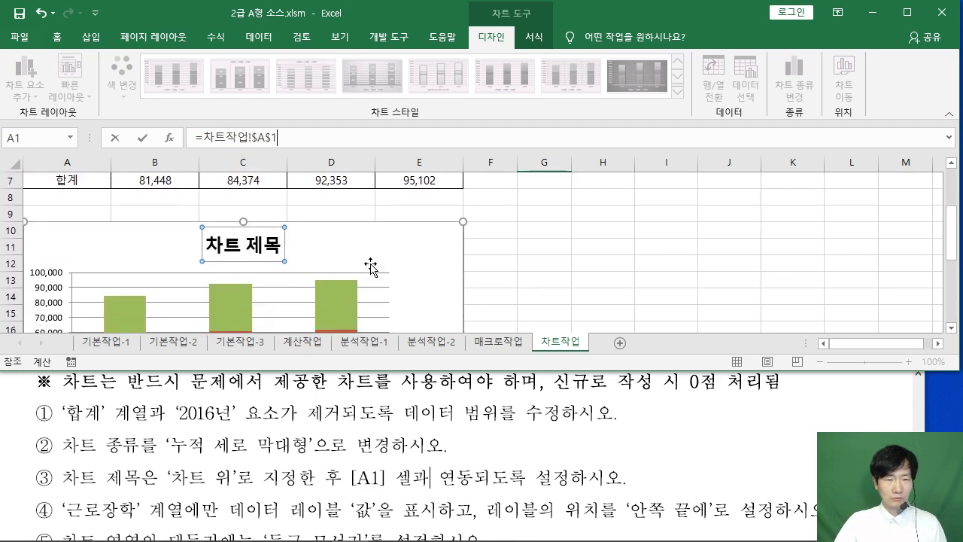
key("Return")
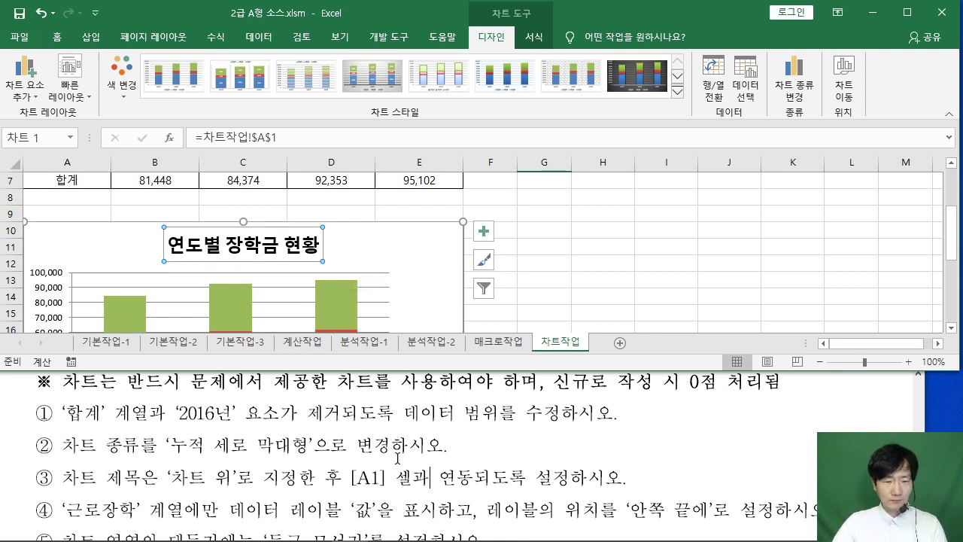
Step: Review the data label and border requirements and the sample chart in the exam PDF, and return to Excel
scroll(255, 455, "down", 2)
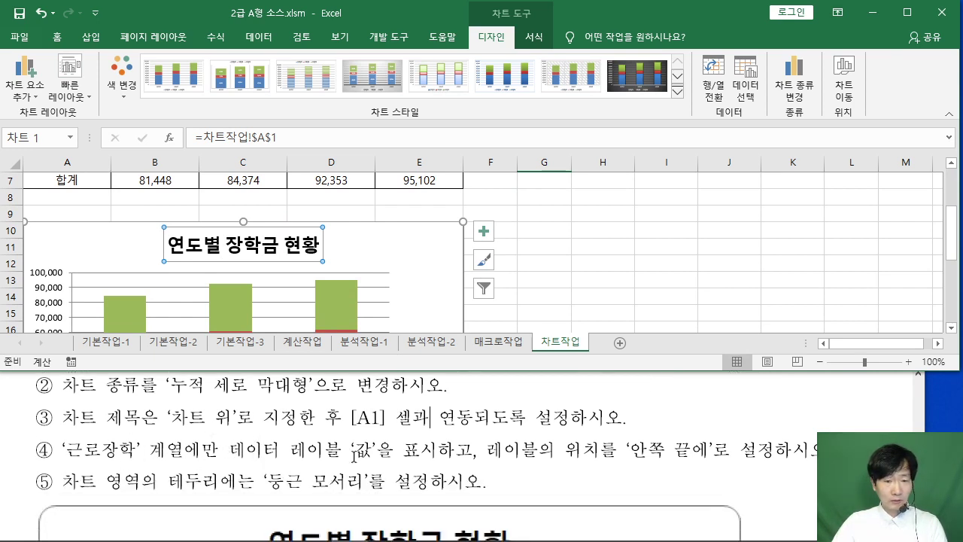
left_click(622, 441)
left_click(886, 311)
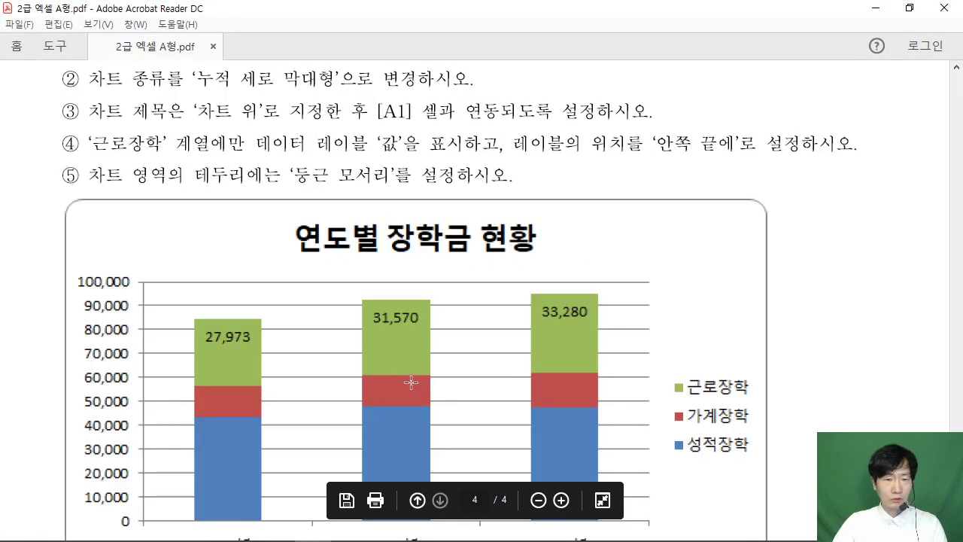
scroll(411, 382, "down", 3)
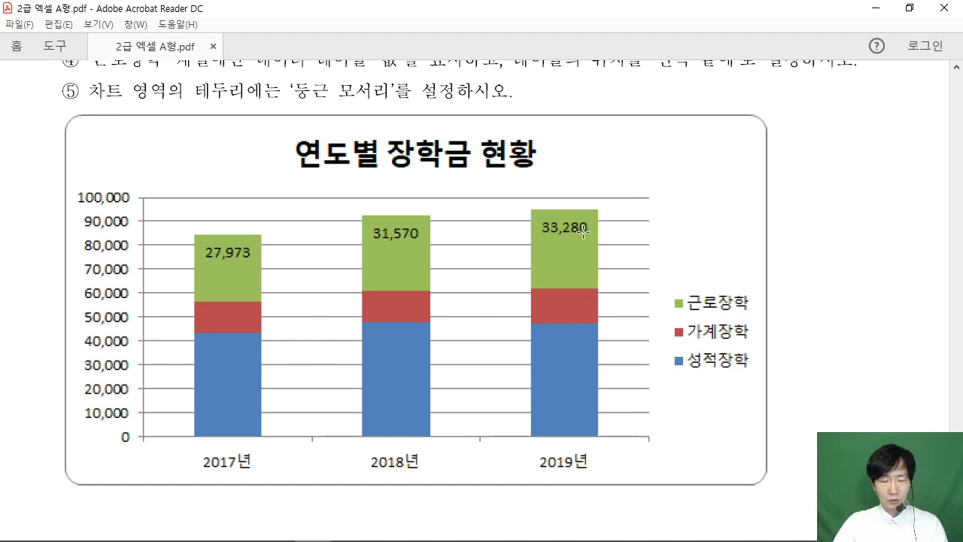
left_click(909, 8)
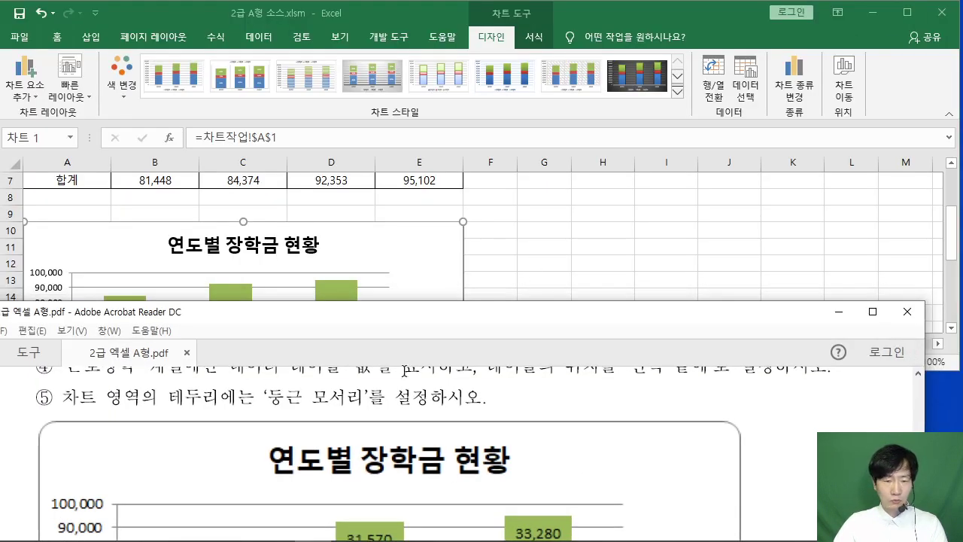
left_click(580, 246)
Step: Add data labels to only the 근로장학 series of the chart in the 안쪽 끝에 position
scroll(306, 263, "down", 4)
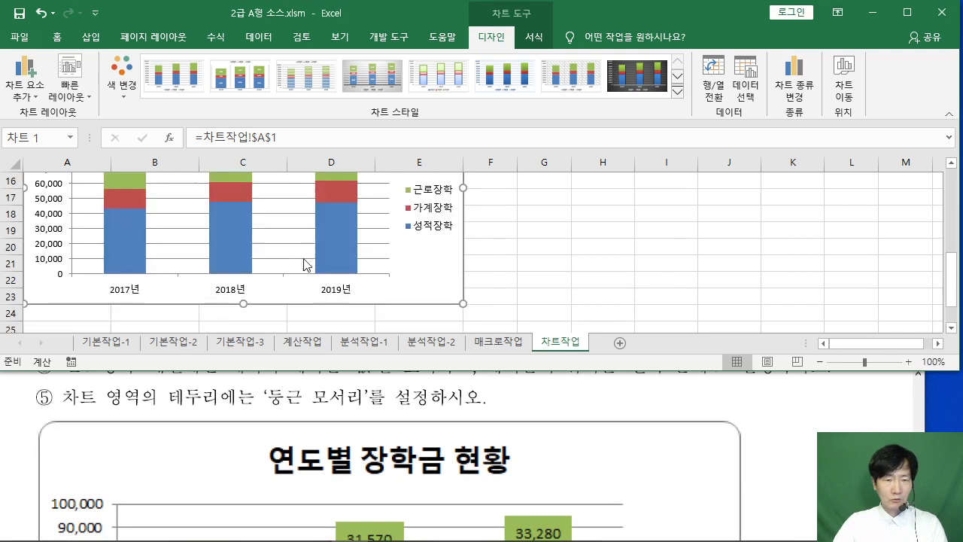
scroll(305, 259, "up", 1)
scroll(304, 258, "up", 1)
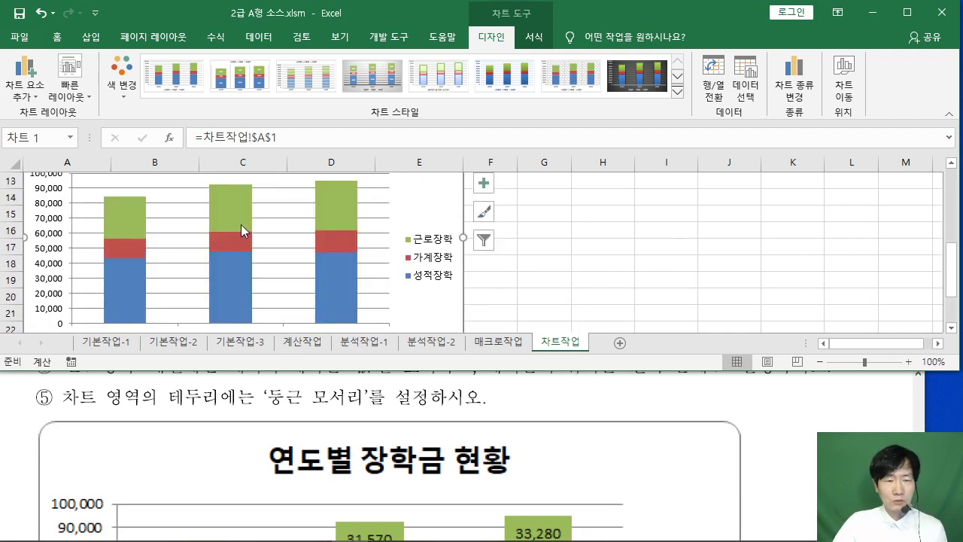
left_click(231, 204)
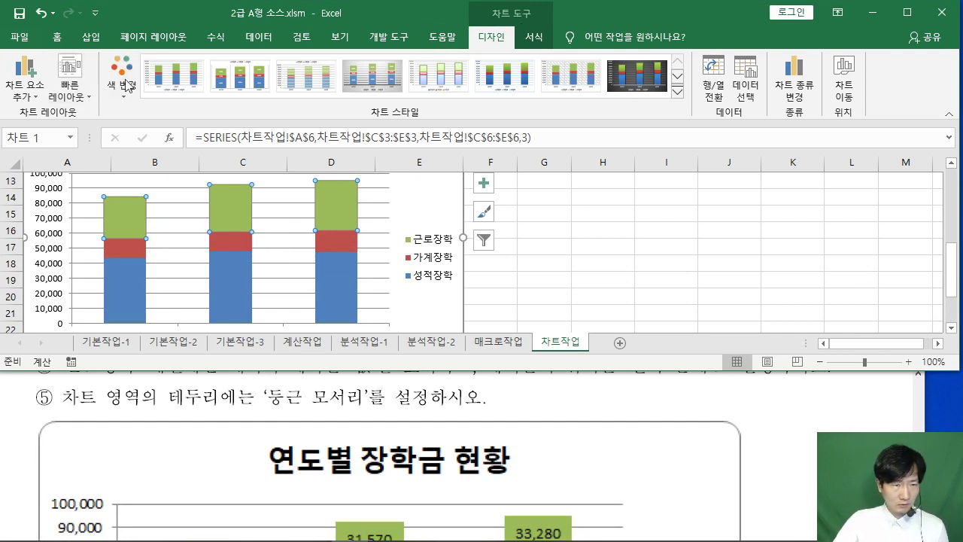
left_click(37, 97)
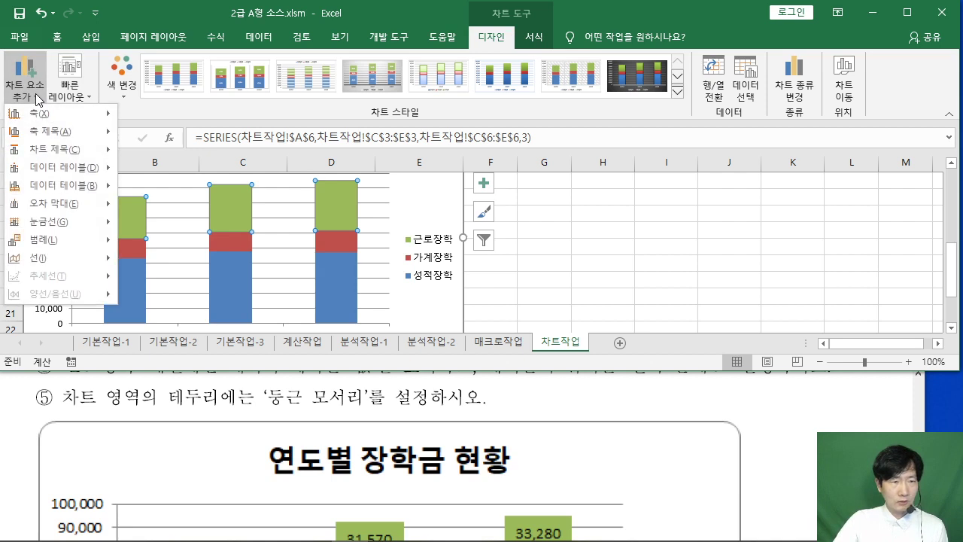
mouse_move(67, 170)
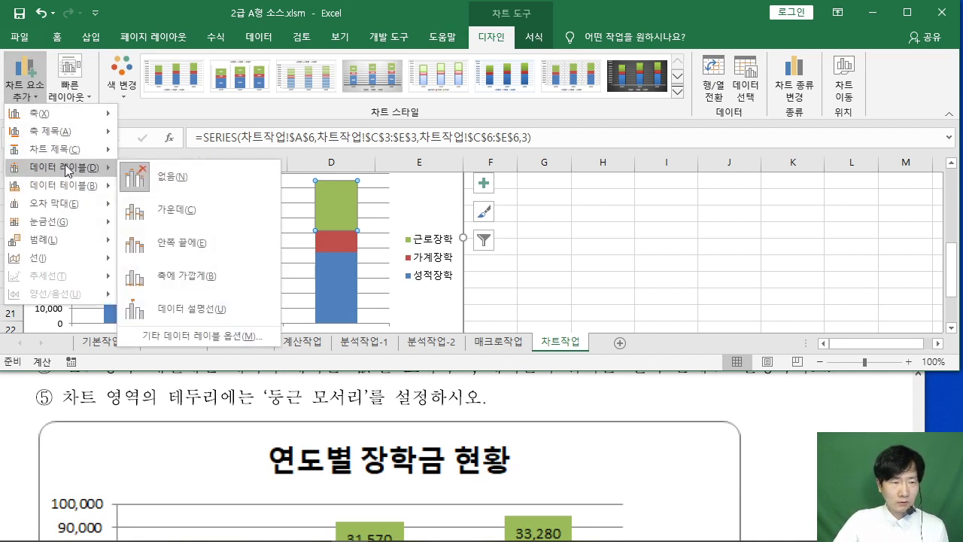
mouse_move(73, 188)
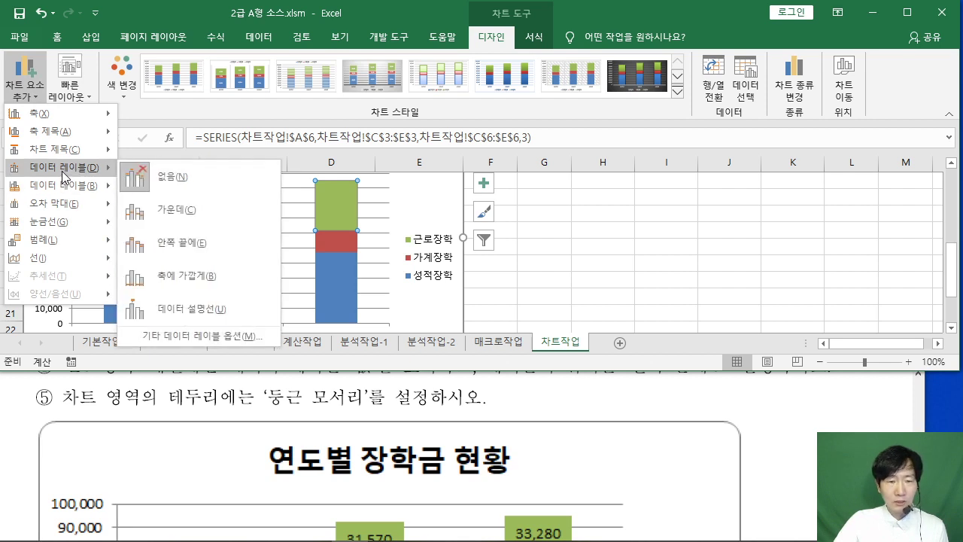
left_click(204, 246)
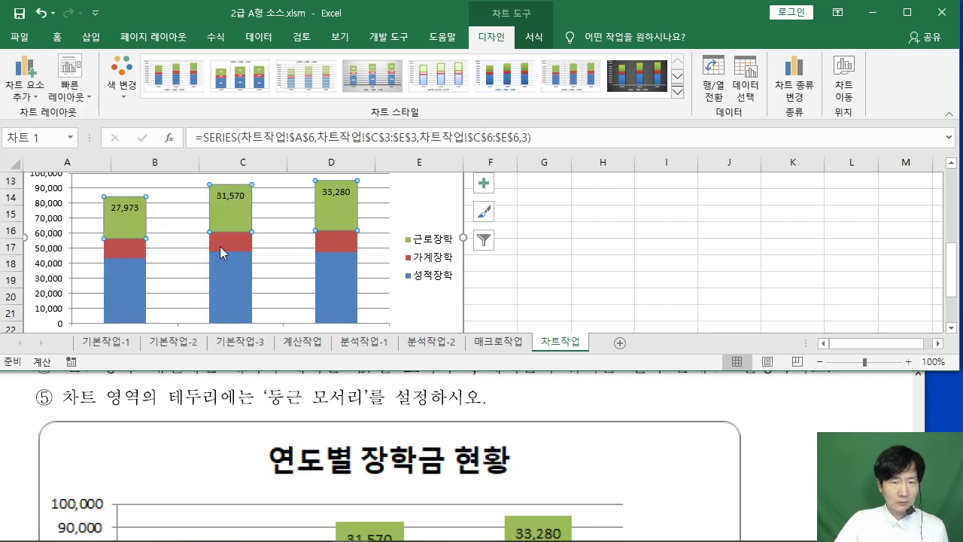
left_click(602, 248)
scroll(606, 261, "up", 2)
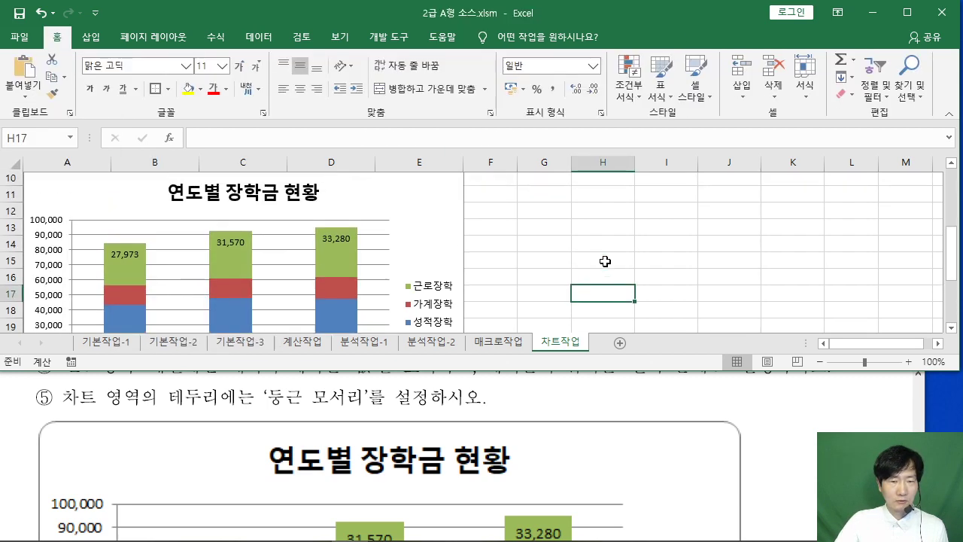
scroll(606, 260, "down", 2)
Step: Check the data label and chart border requirements, items 4 and 5, in the exam PDF and return to Excel
left_click(536, 404)
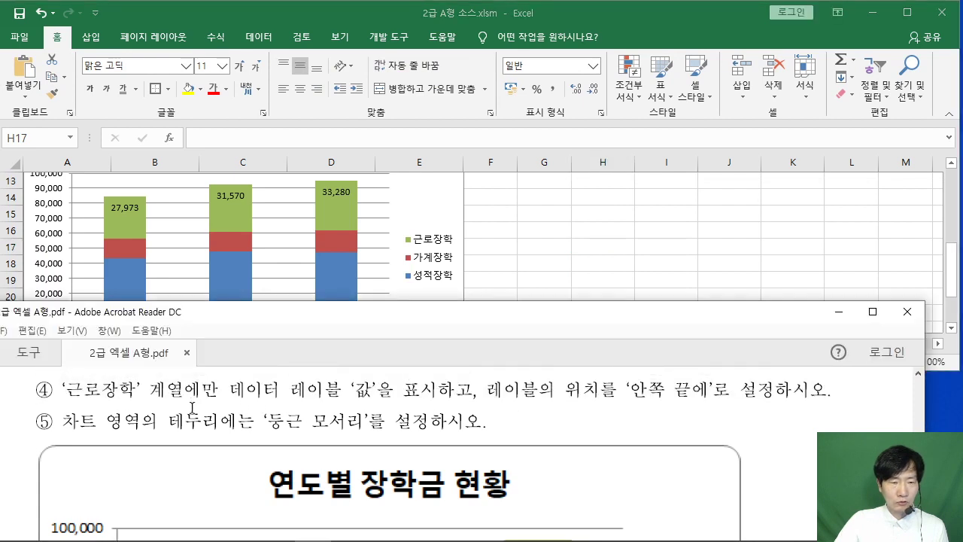
double_click(656, 389)
left_click(473, 400)
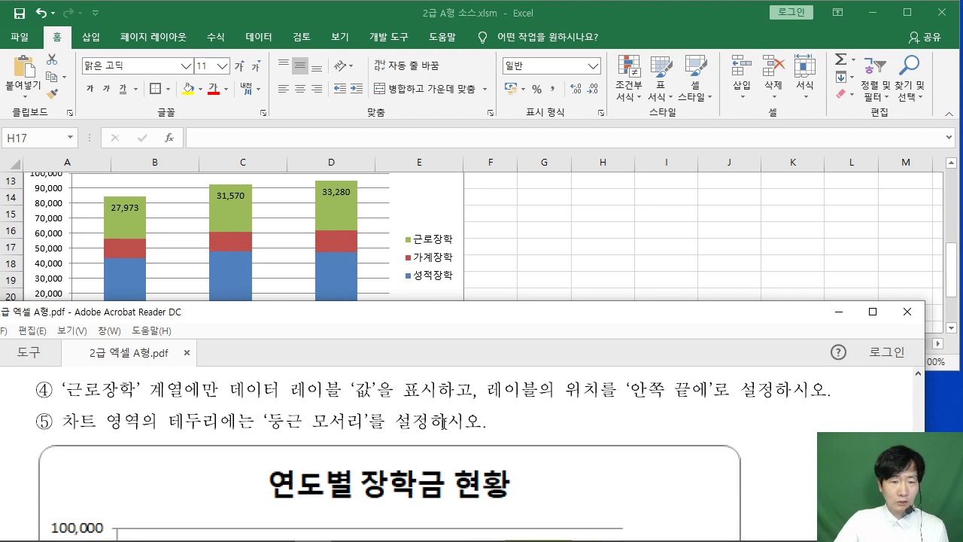
left_click(560, 256)
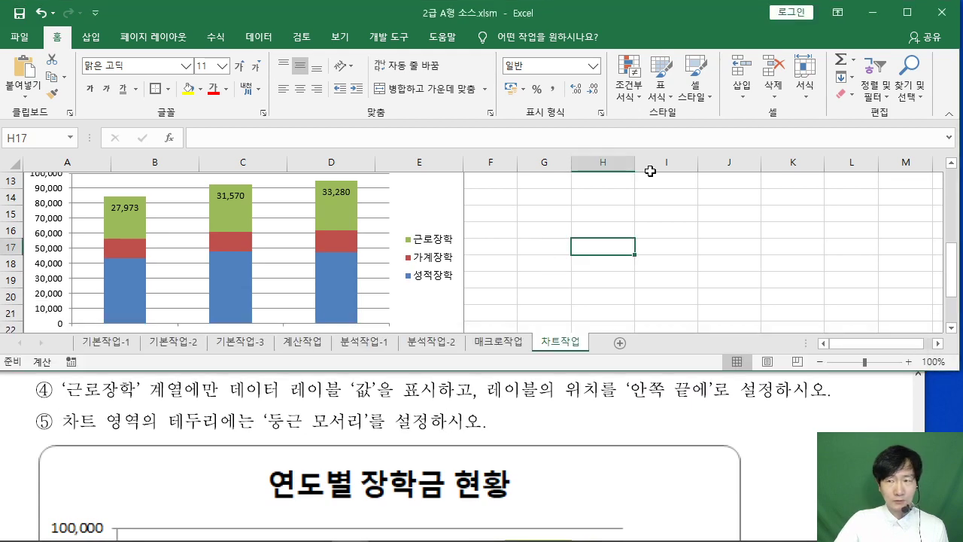
Step: Maximize the workbook window and open the 테두리 settings in the chart area's formatting options
left_click(907, 12)
scroll(555, 269, "up", 2)
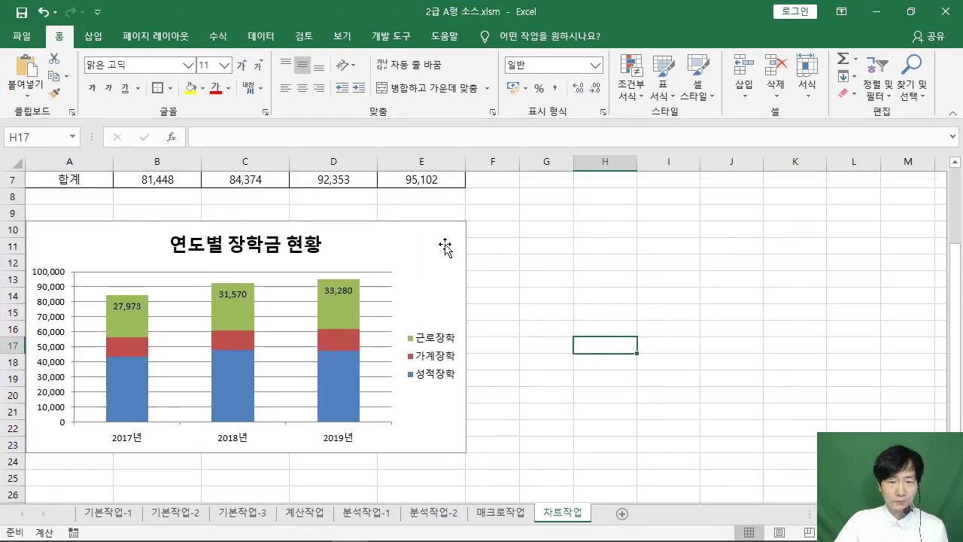
left_click(432, 241)
right_click(436, 246)
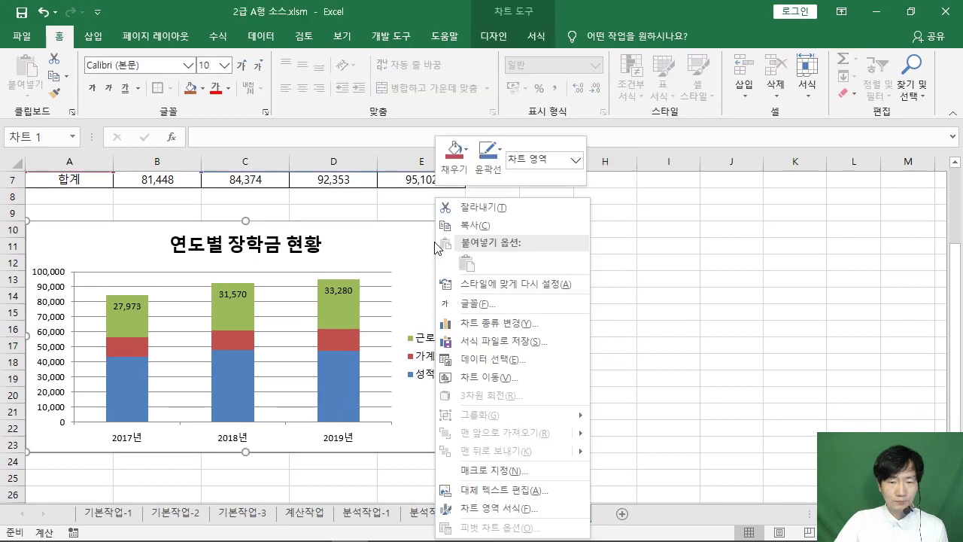
left_click(508, 509)
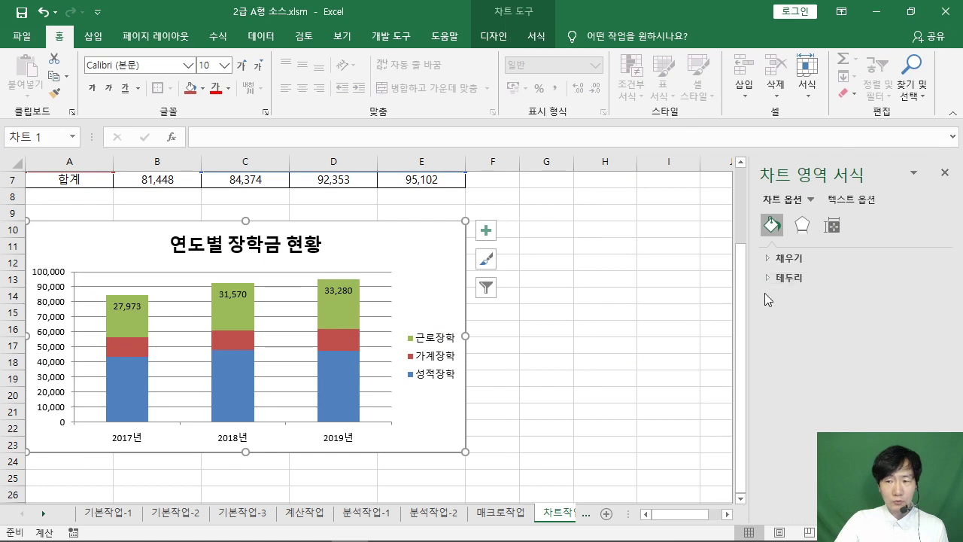
left_click_drag(746, 301, 719, 302)
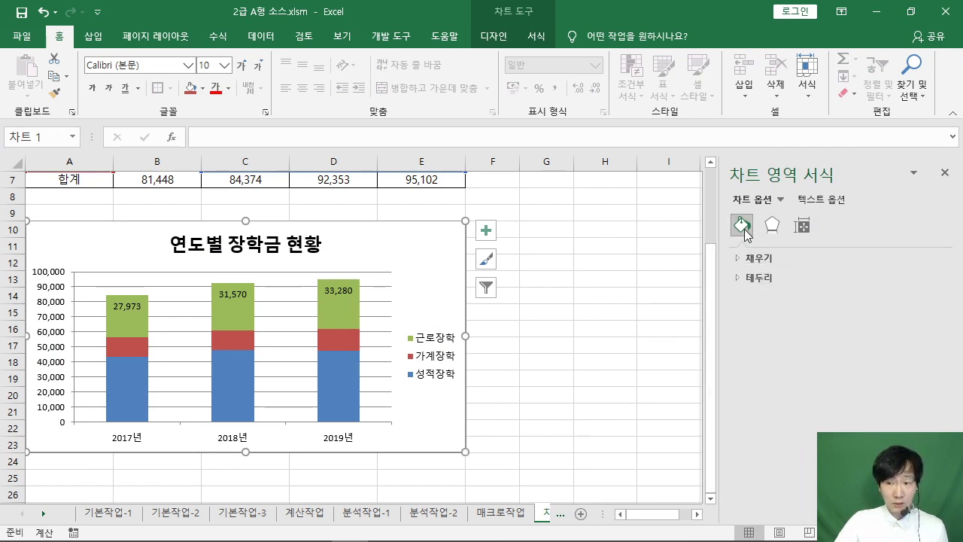
left_click(739, 277)
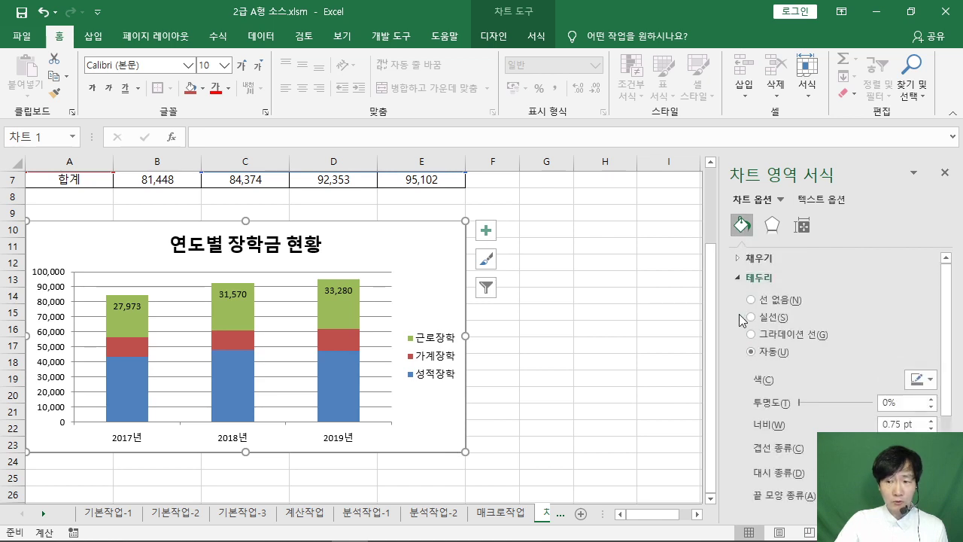
Step: Apply 둥근 모서리 to the chart area border and deselect the chart
scroll(782, 377, "down", 3)
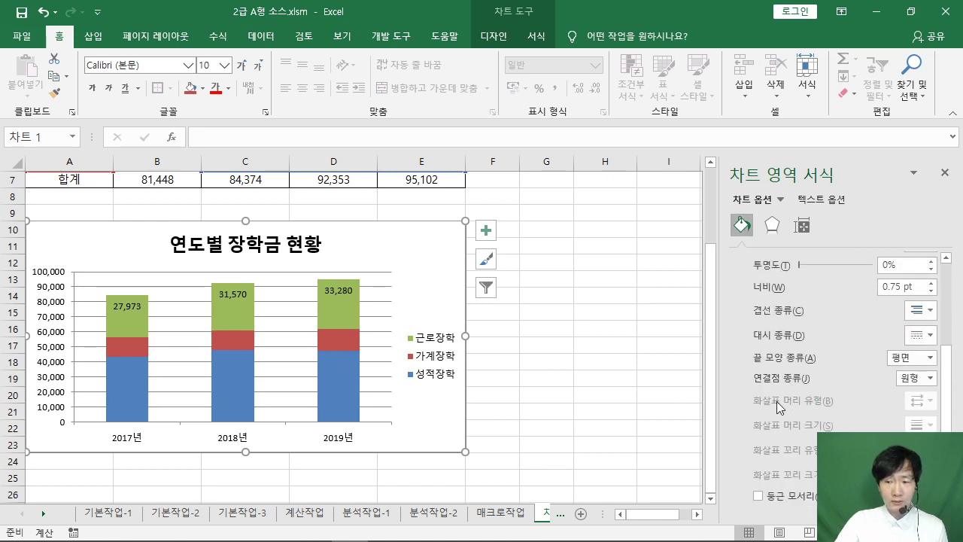
left_click_drag(732, 31, 583, 47)
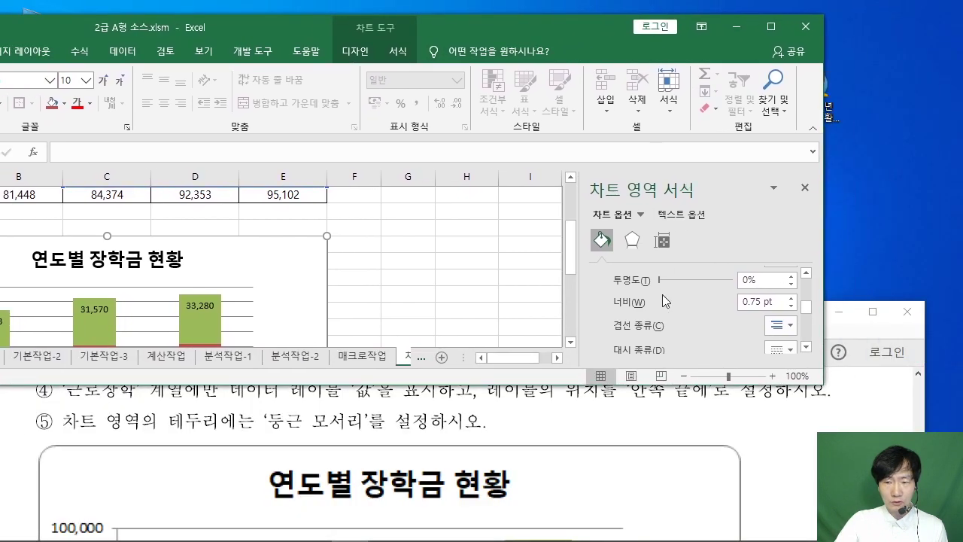
scroll(662, 298, "down", 5)
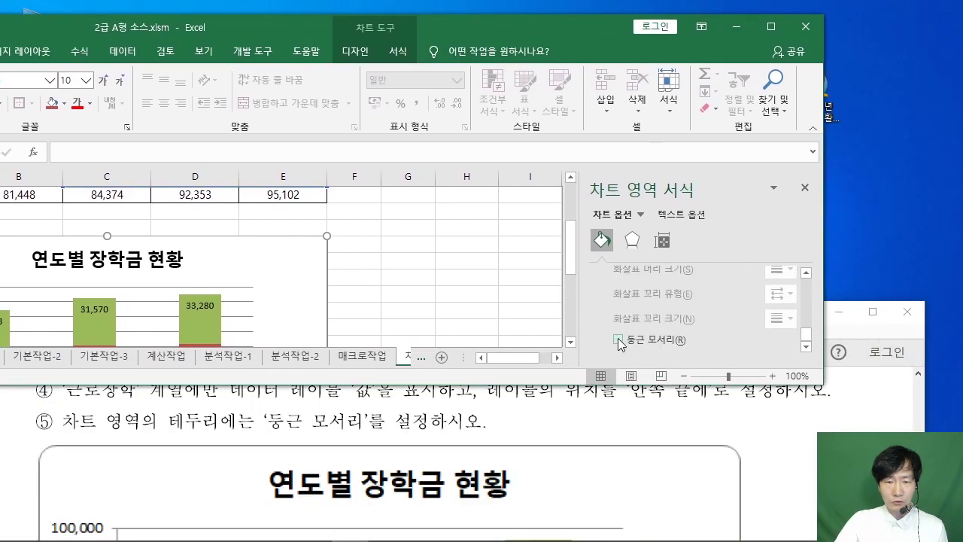
left_click(618, 340)
left_click(771, 27)
left_click(606, 233)
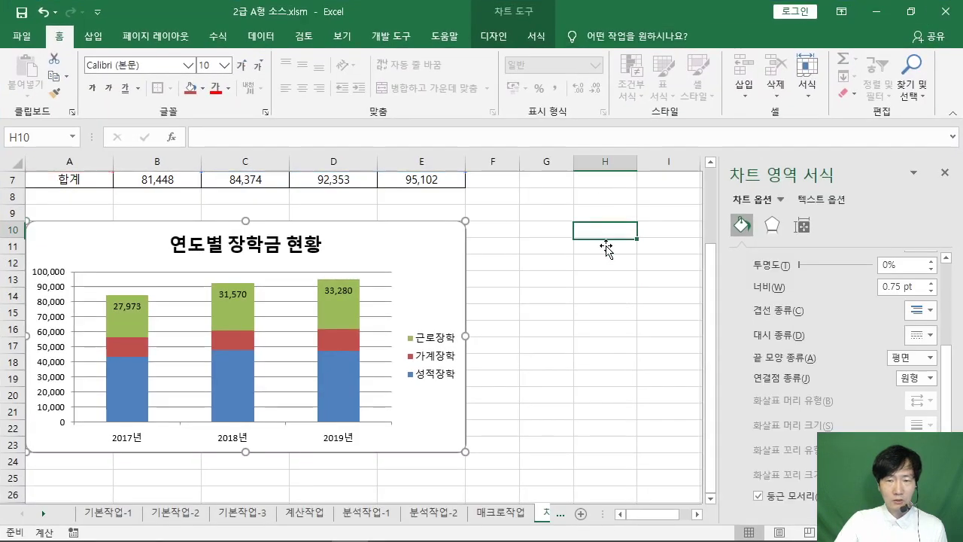
left_click(591, 285)
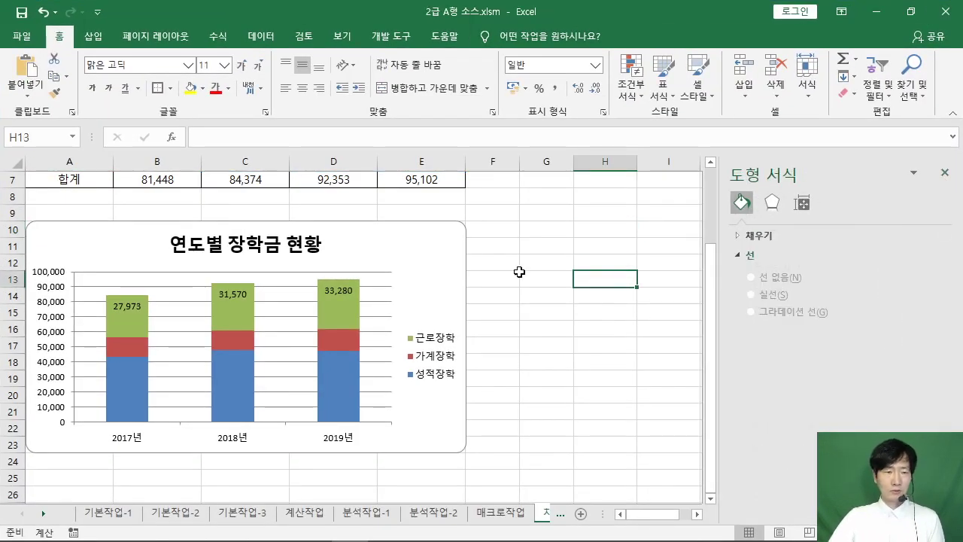